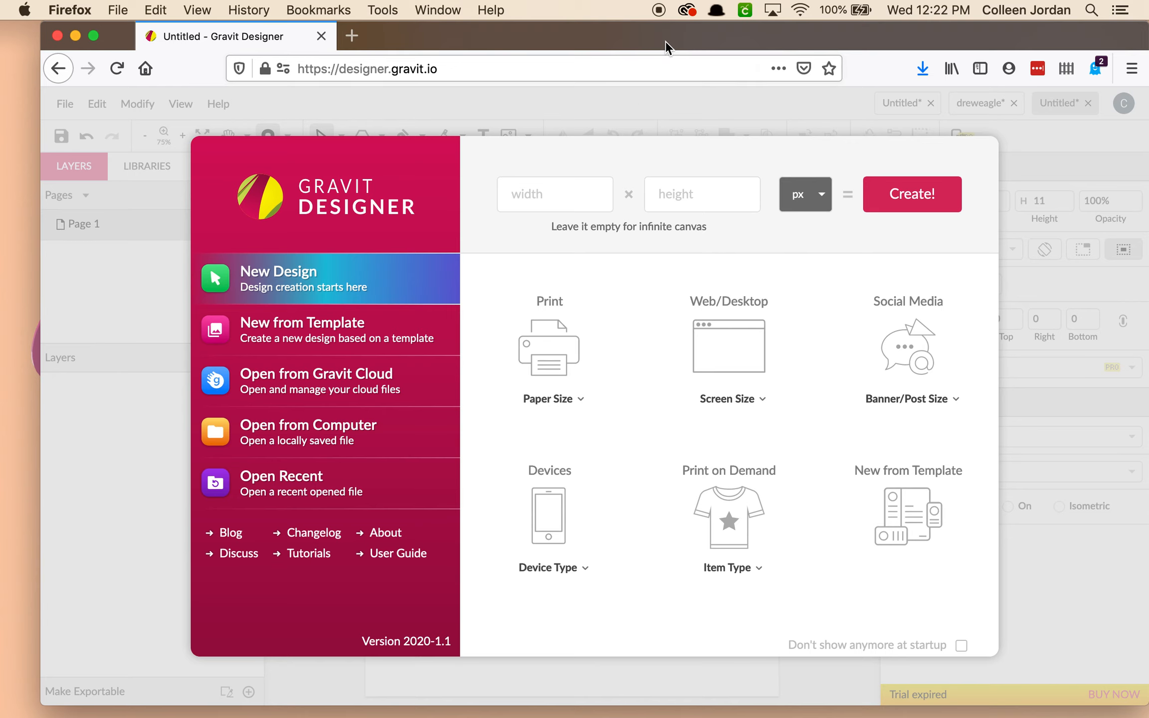
Bring the keychain reference screenshot forward in Preview and examine its outline and artwork.
{"action": "left_click_drag", "start_coordinate": [665, 41], "coordinate": [675, 107]}
{"action": "left_click", "coordinate": [1025, 37]}
{"action": "left_click_drag", "start_coordinate": [1049, 44], "coordinate": [402, 38]}
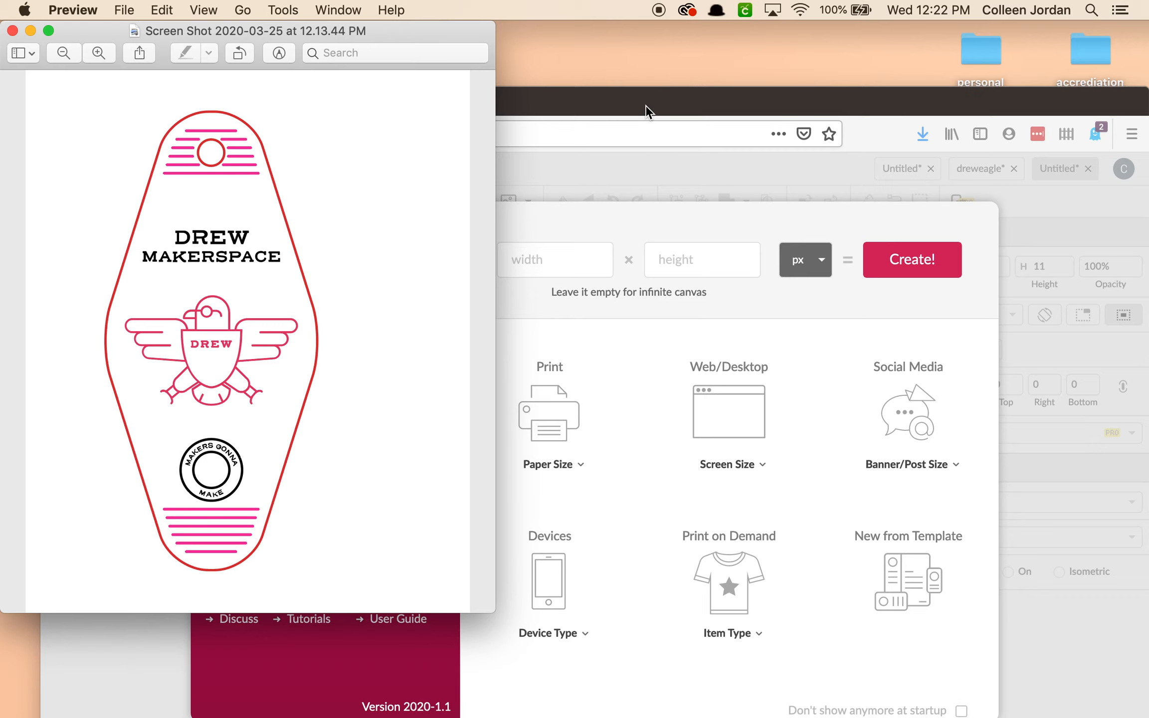
{"action": "left_click_drag", "start_coordinate": [645, 111], "coordinate": [672, 58]}
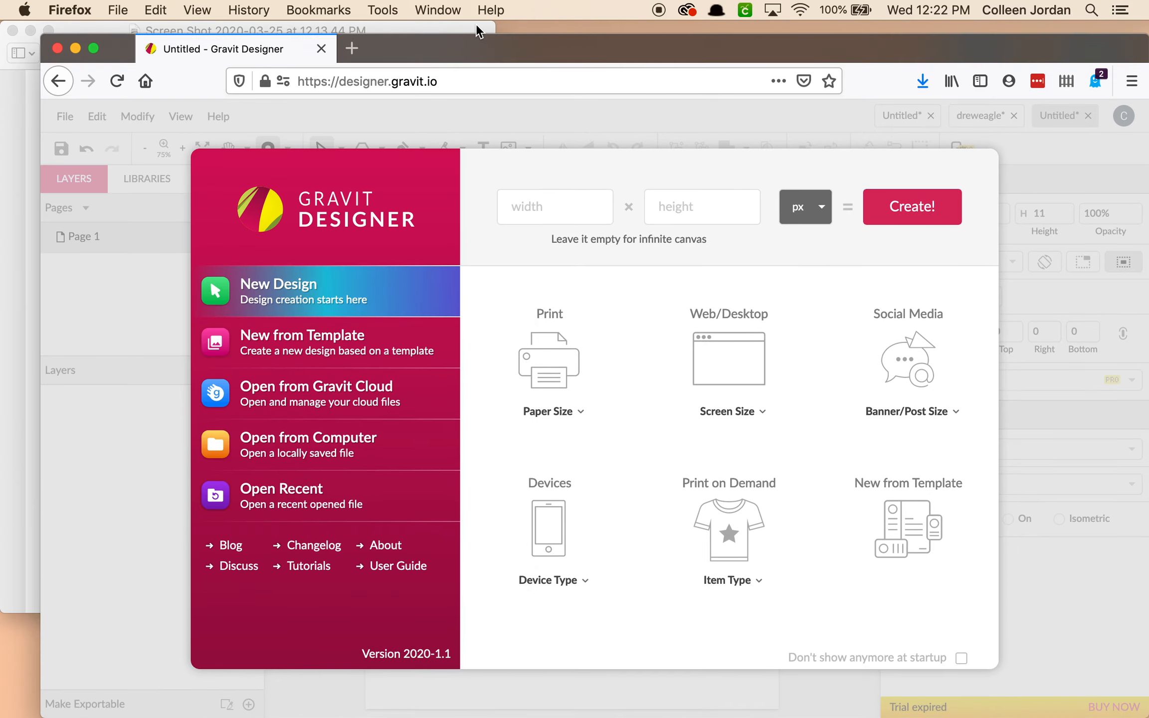
{"action": "left_click", "coordinate": [464, 30]}
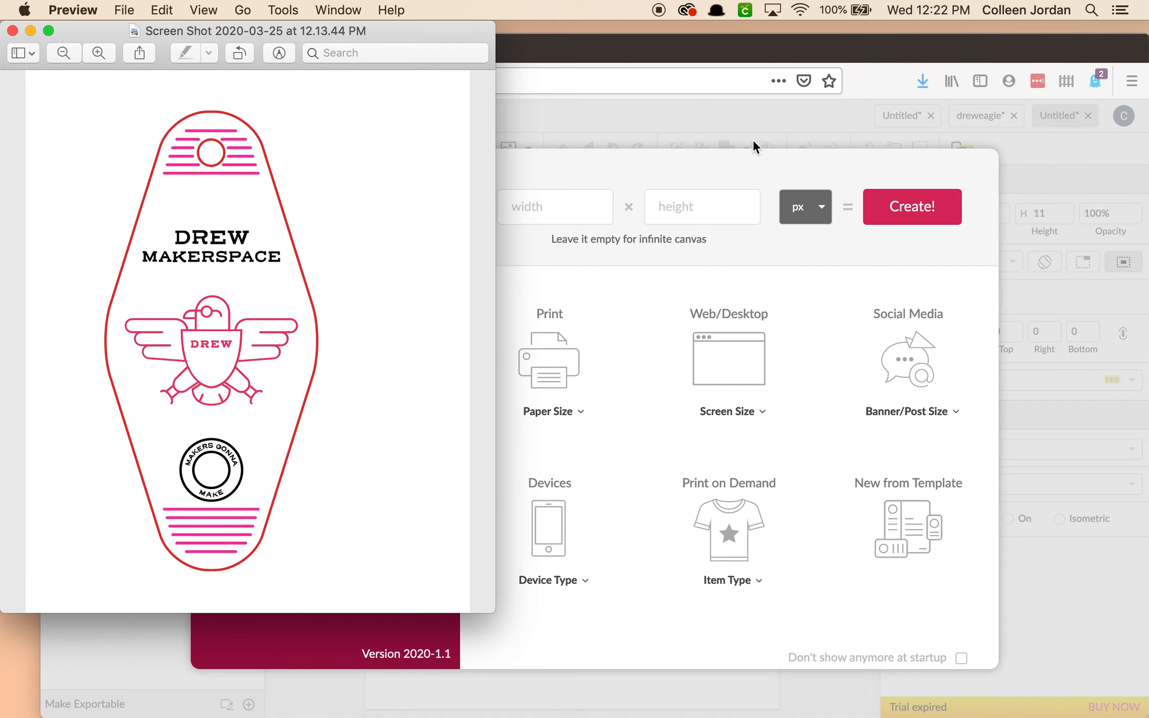
Return to Gravit Designer in Firefox and create a new US-Letter Portrait (8.5x11 in) print design.
{"action": "left_click", "coordinate": [777, 51]}
{"action": "left_click_drag", "start_coordinate": [765, 51], "coordinate": [766, 40]}
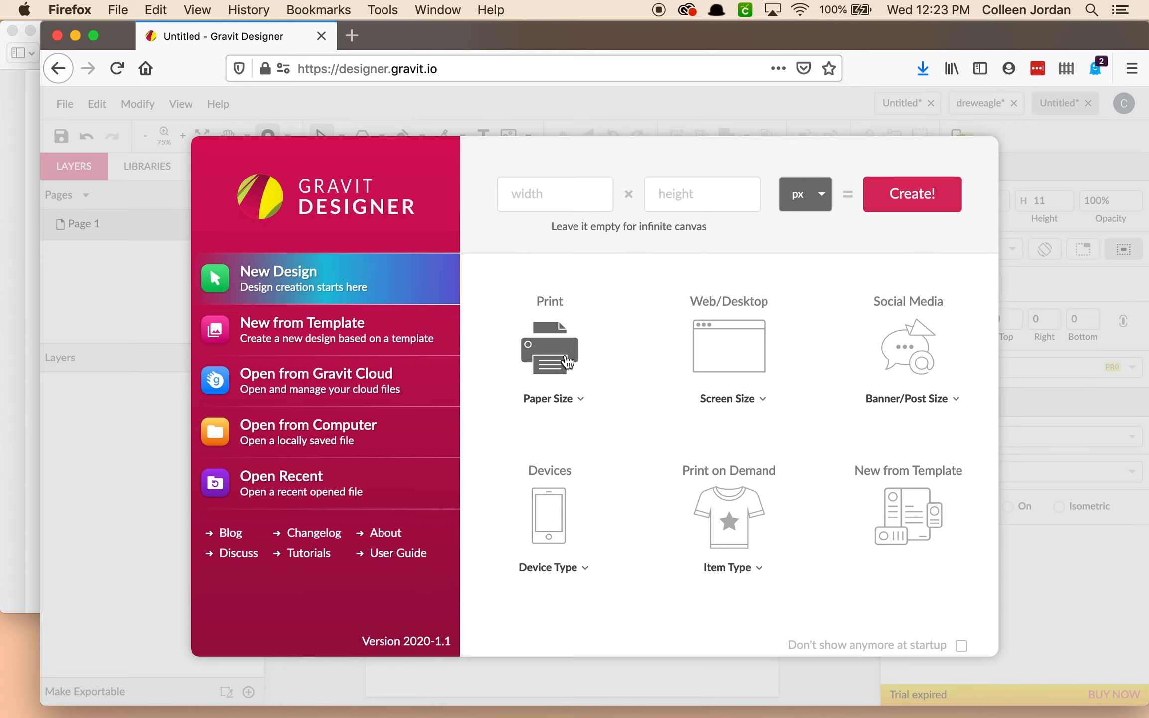
{"action": "left_click", "coordinate": [579, 399]}
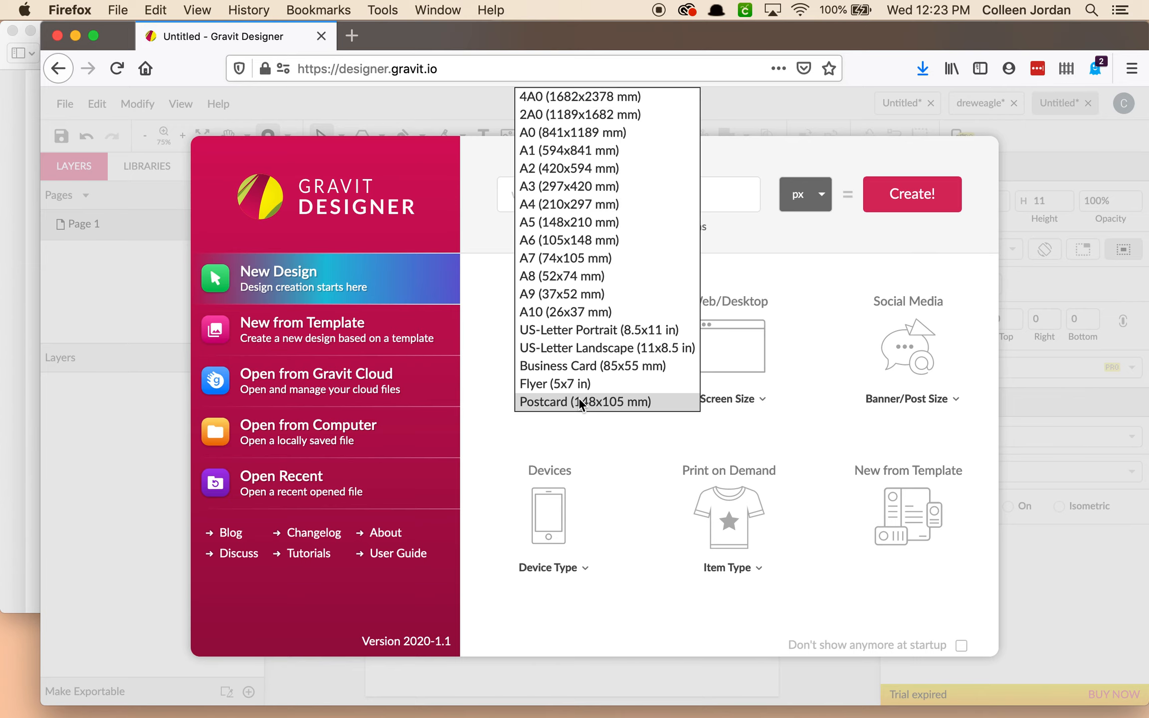
{"action": "left_click", "coordinate": [576, 330]}
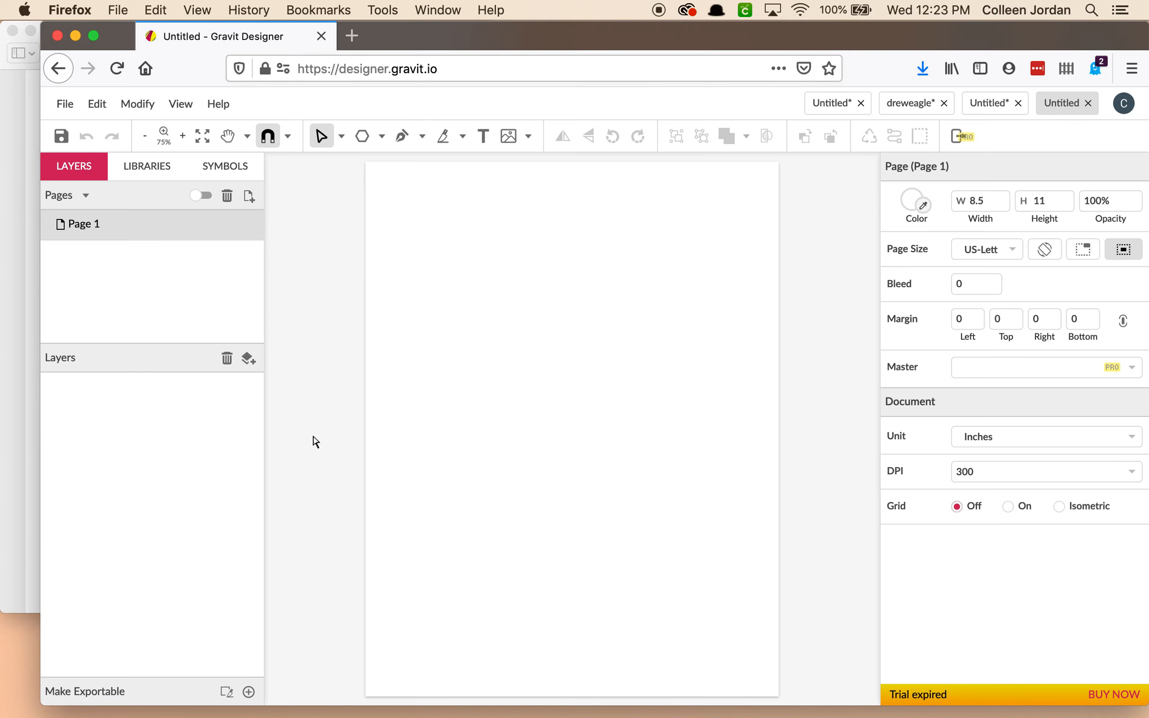
Examine the elongated hexagonal outline of the reference keychain in Preview, and return to the blank page in Gravit Designer.
{"action": "left_click", "coordinate": [487, 36]}
{"action": "left_click_drag", "start_coordinate": [519, 40], "coordinate": [613, 47]}
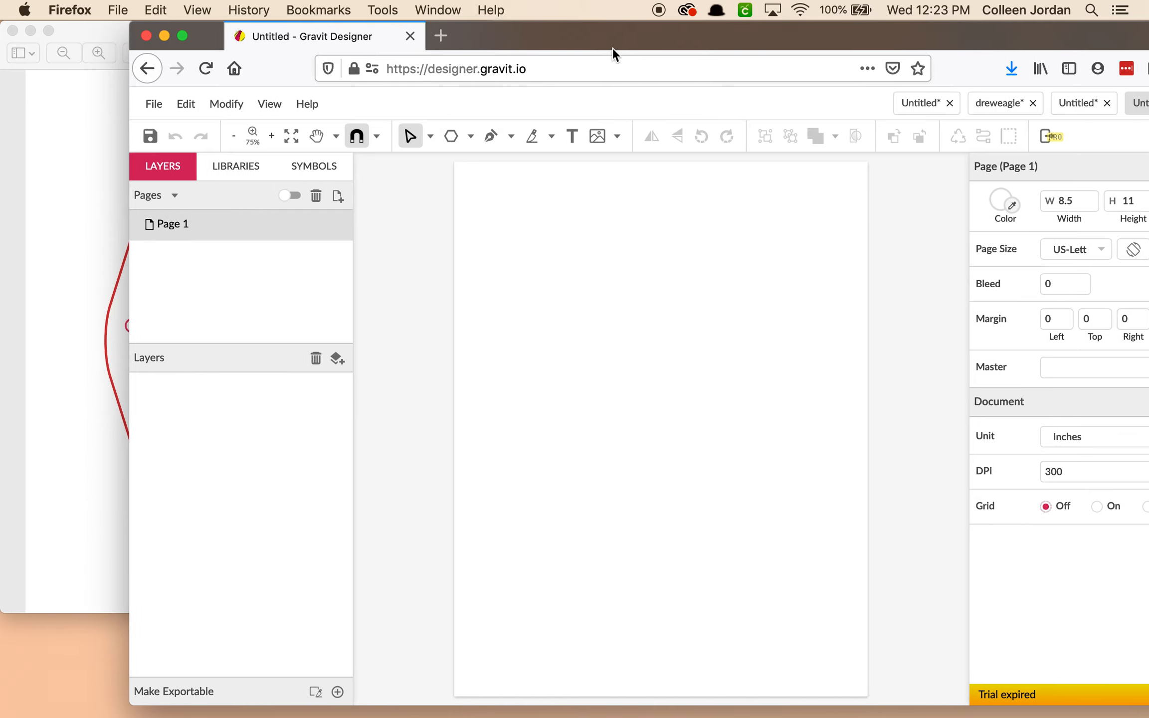
{"action": "left_click", "coordinate": [23, 222]}
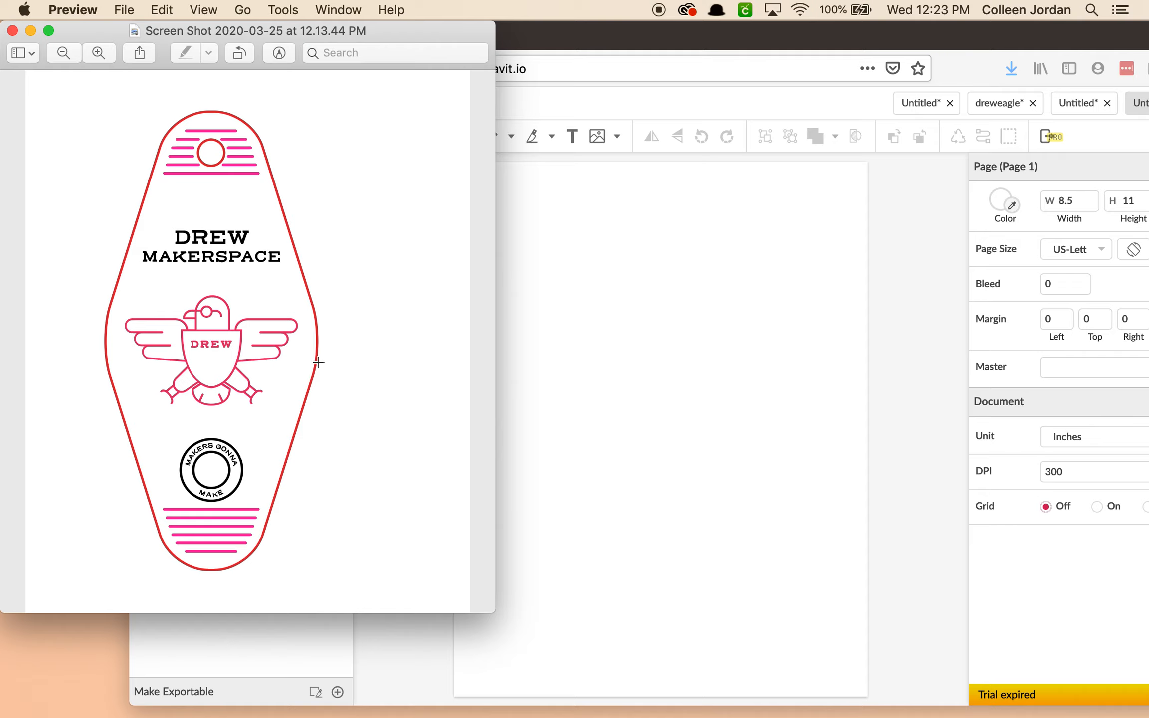
{"action": "left_click", "coordinate": [601, 41]}
{"action": "left_click", "coordinate": [540, 28]}
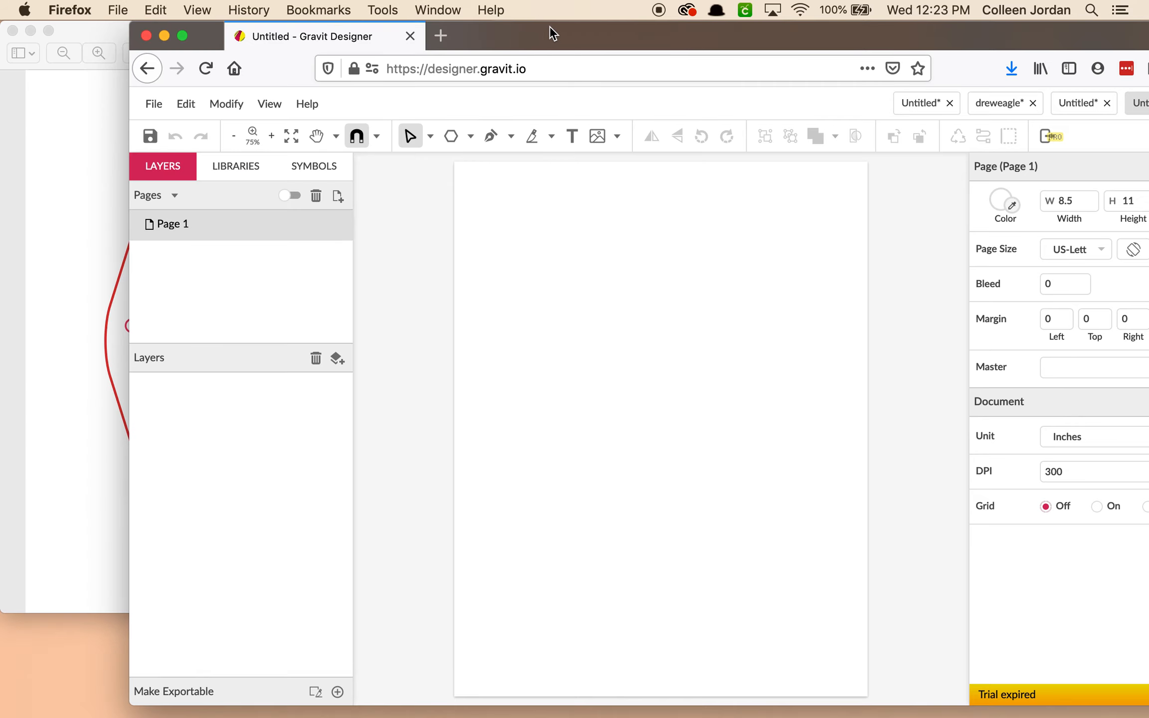
{"action": "left_click_drag", "start_coordinate": [550, 27], "coordinate": [438, 12]}
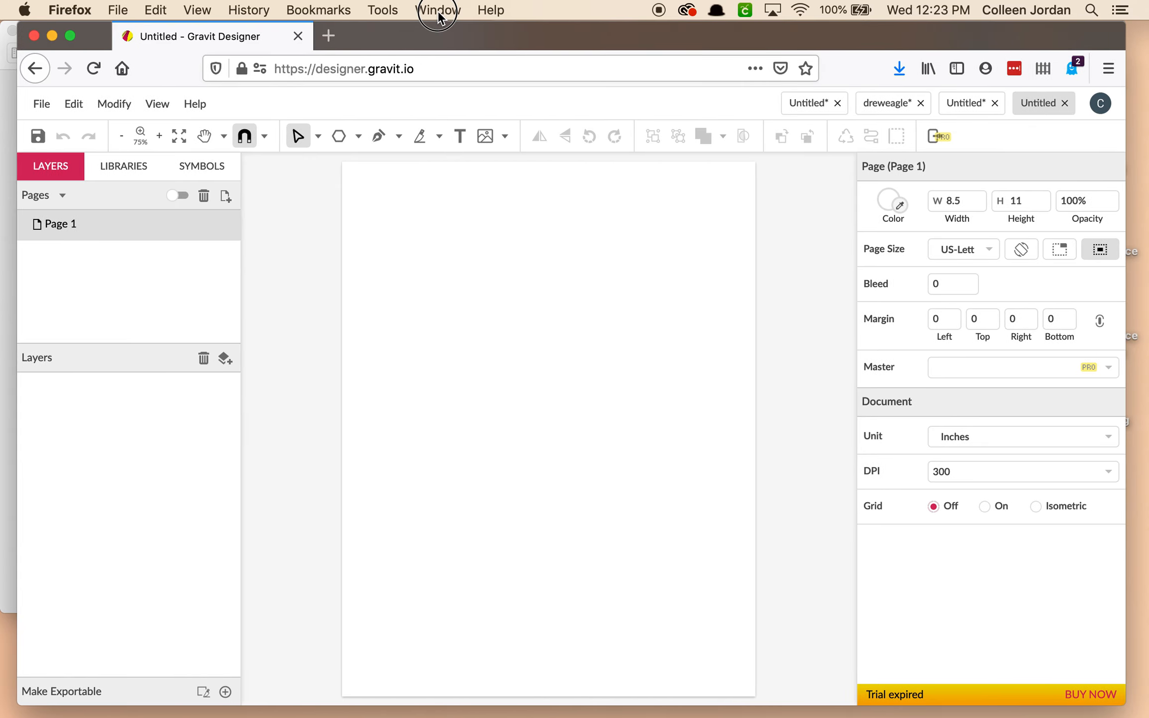
Draw a six-sided polygon about 3.58 by 3.10 inches and move it fully onto the page, to about X 1.83, Y 2.03.
{"action": "left_click", "coordinate": [357, 136]}
{"action": "left_click", "coordinate": [387, 245]}
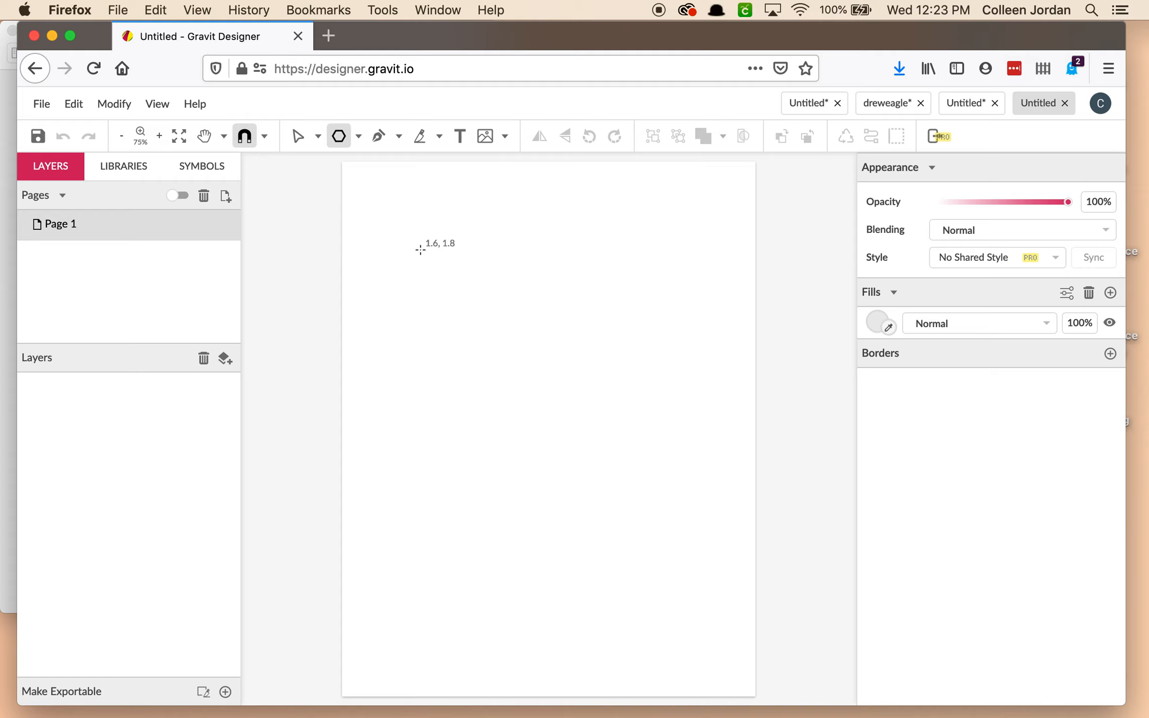
{"action": "left_click_drag", "start_coordinate": [420, 249], "coordinate": [464, 325]}
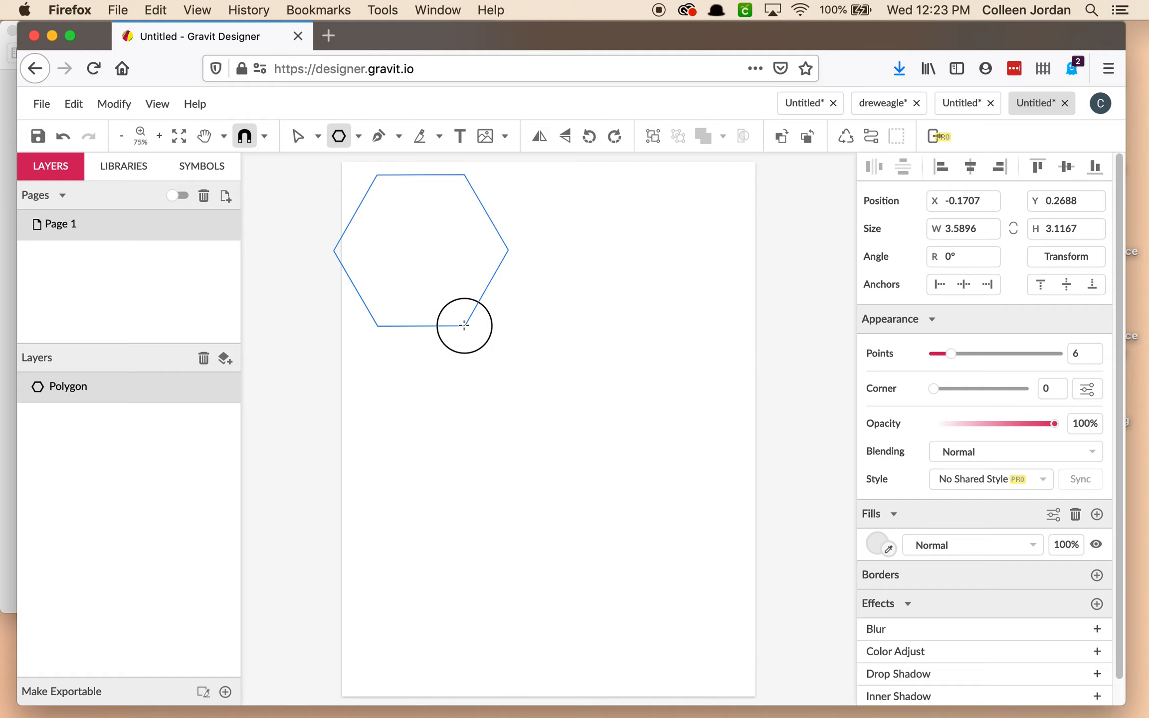
{"action": "left_click_drag", "start_coordinate": [464, 325], "coordinate": [507, 251]}
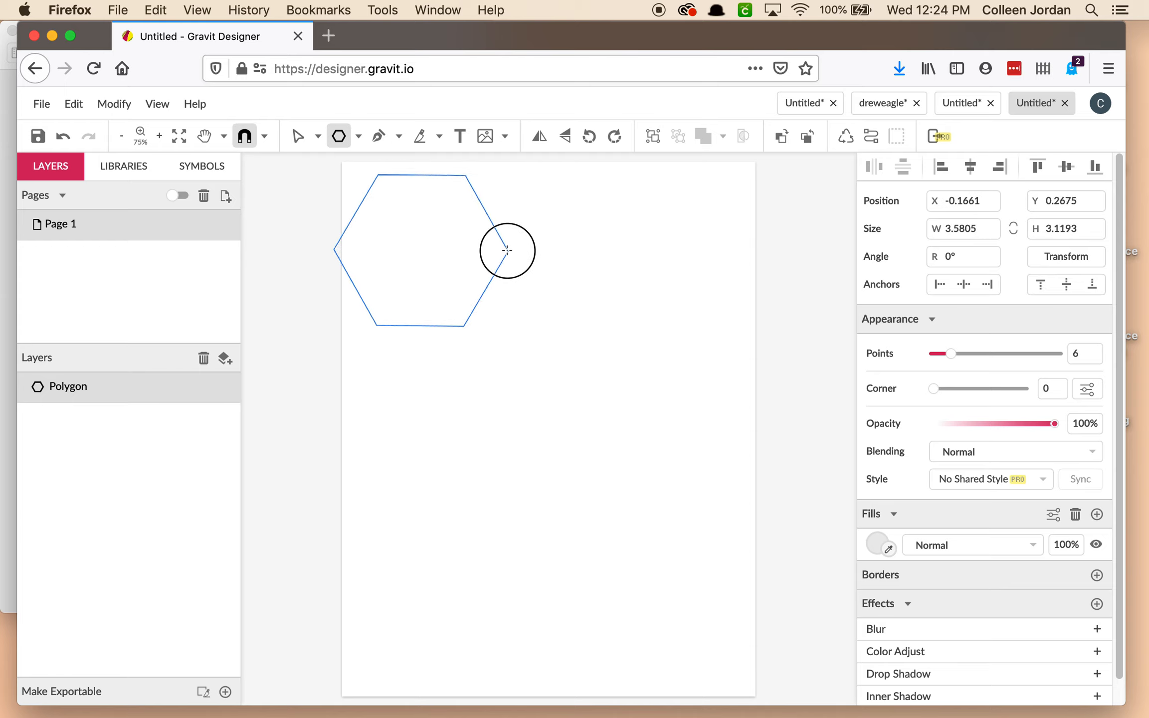
{"action": "left_click_drag", "start_coordinate": [507, 250], "coordinate": [507, 249]}
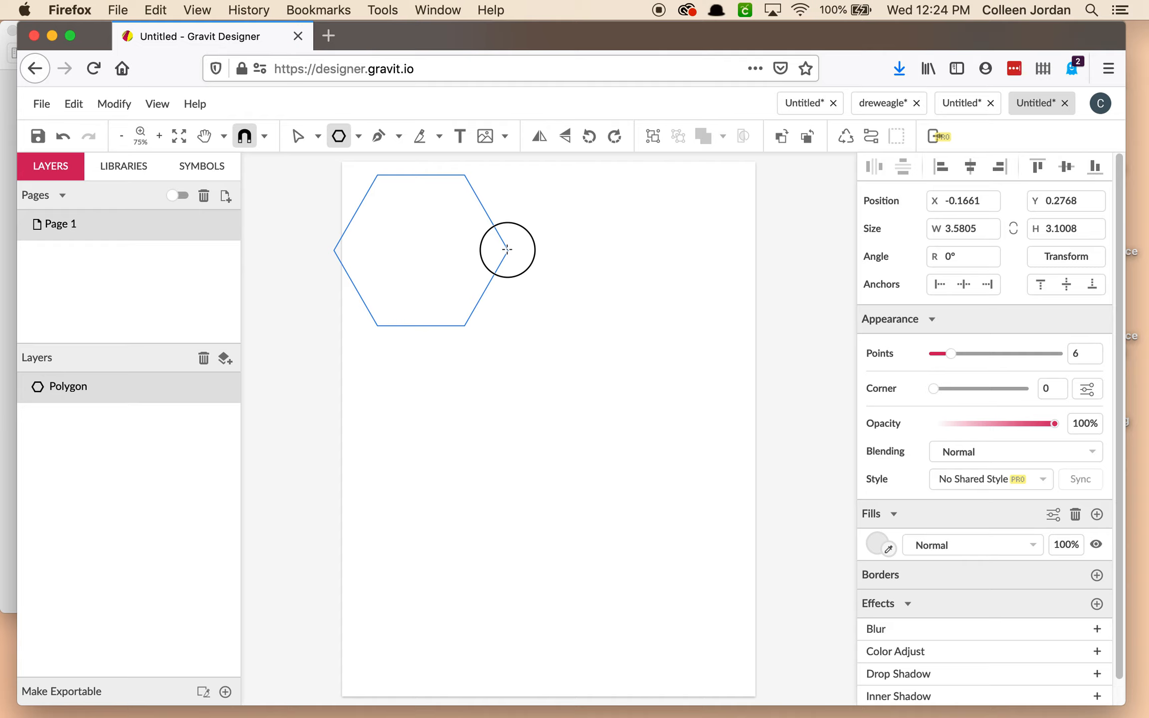
{"action": "left_click_drag", "start_coordinate": [506, 249], "coordinate": [506, 250]}
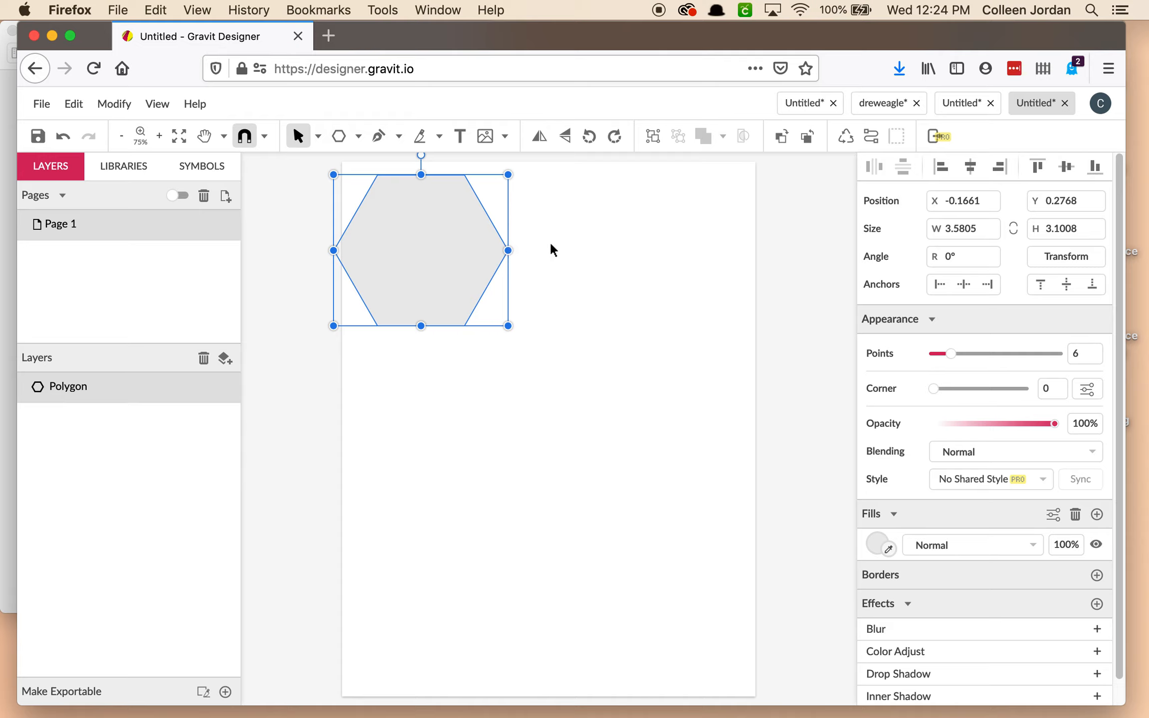
{"action": "left_click_drag", "start_coordinate": [434, 220], "coordinate": [516, 303]}
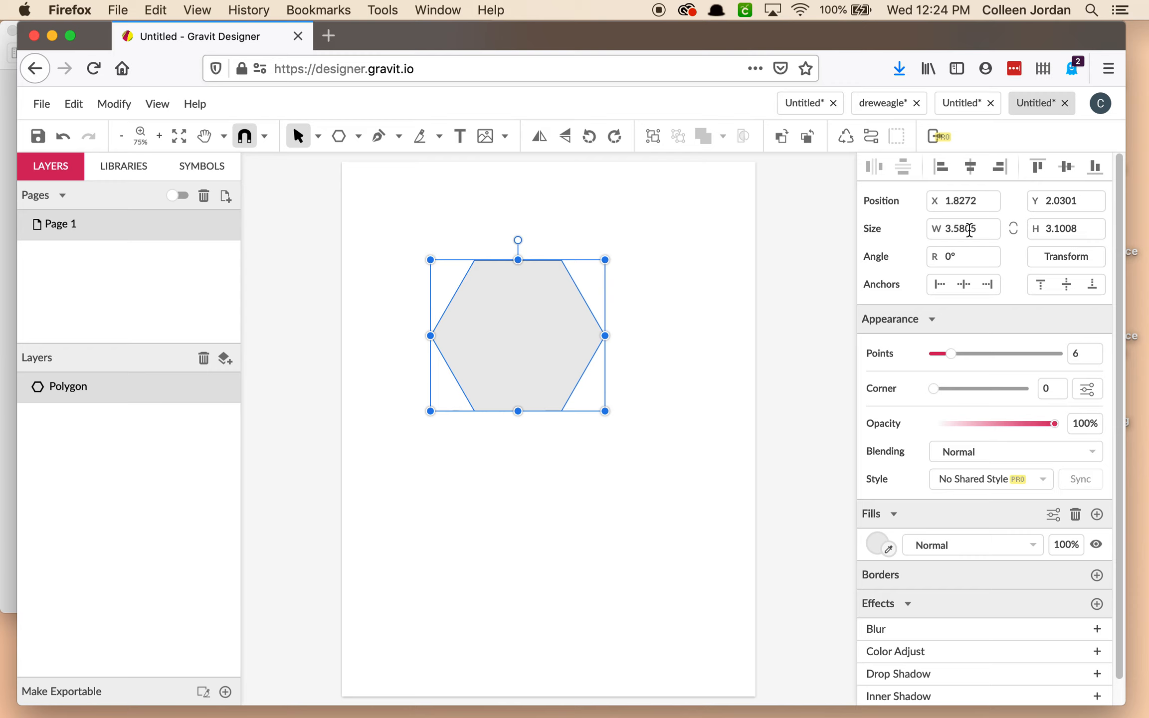
Compare the drawn hexagon with the keychain outline in Preview, and return to Gravit Designer.
{"action": "left_click_drag", "start_coordinate": [568, 40], "coordinate": [668, 38]}
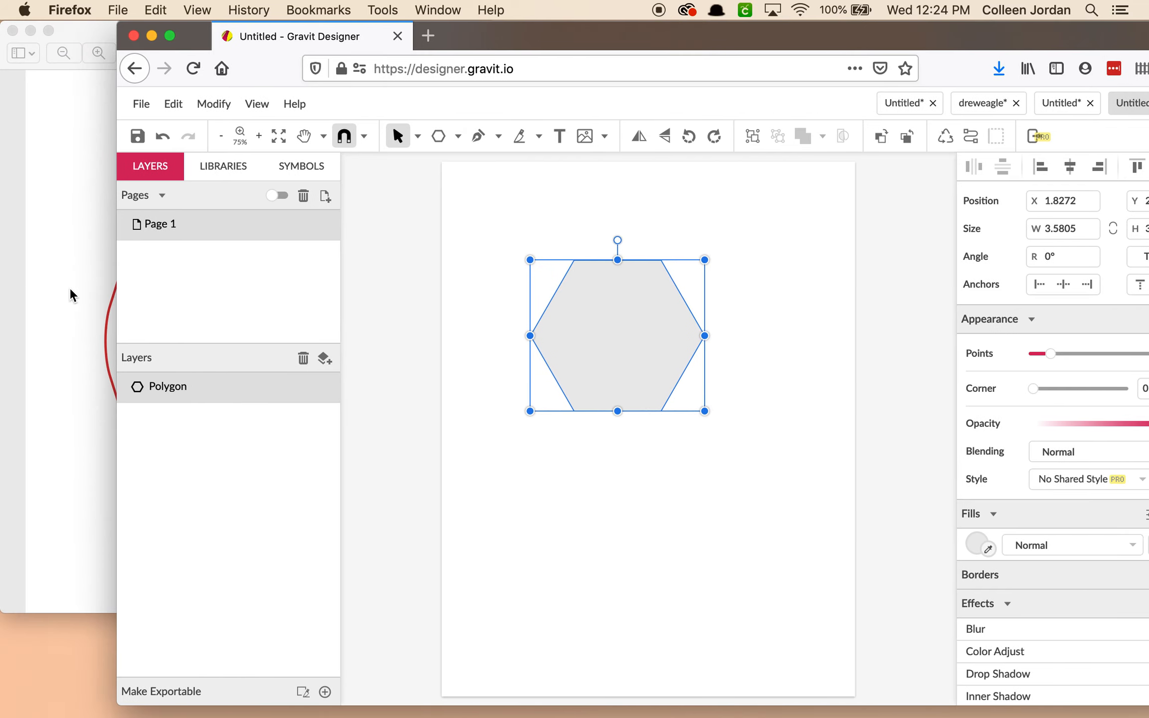
{"action": "left_click", "coordinate": [93, 286]}
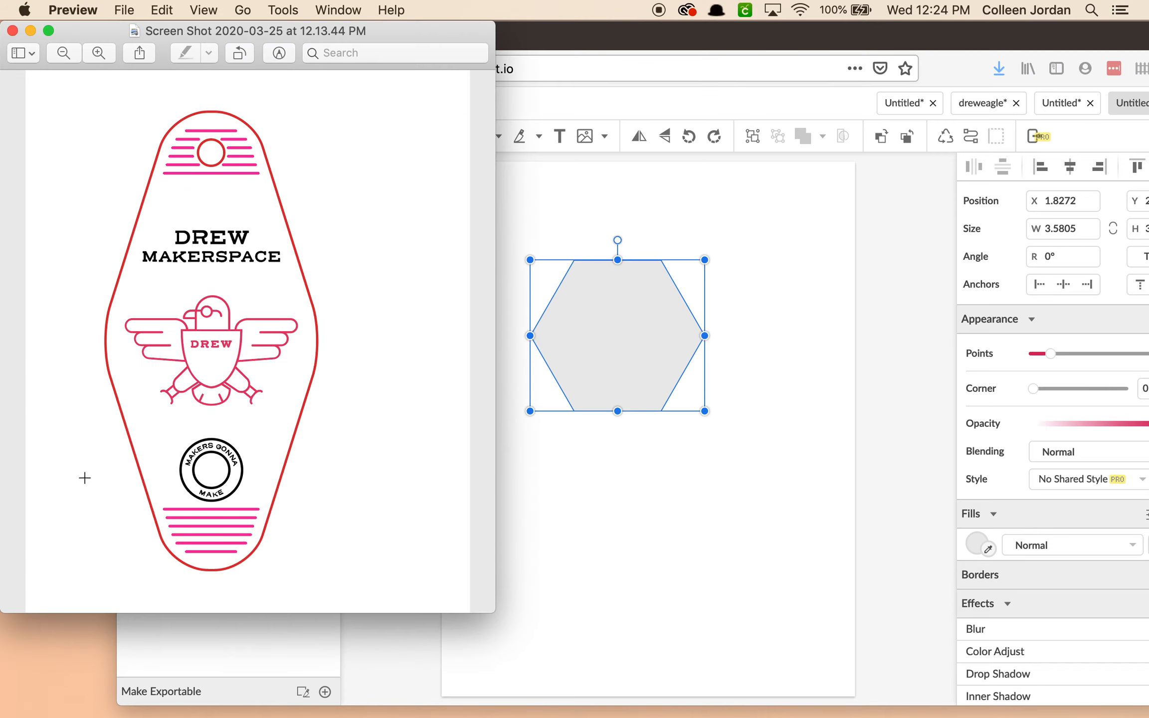
{"action": "left_click_drag", "start_coordinate": [641, 45], "coordinate": [589, 46]}
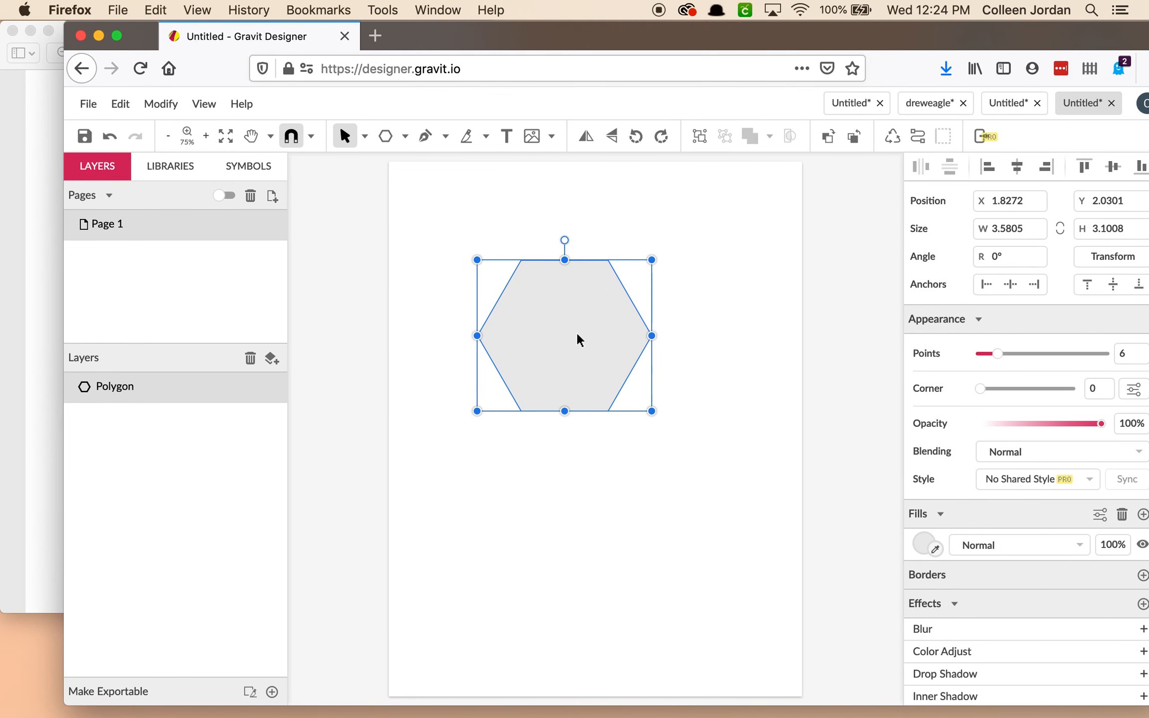
{"action": "left_click_drag", "start_coordinate": [840, 40], "coordinate": [800, 40]}
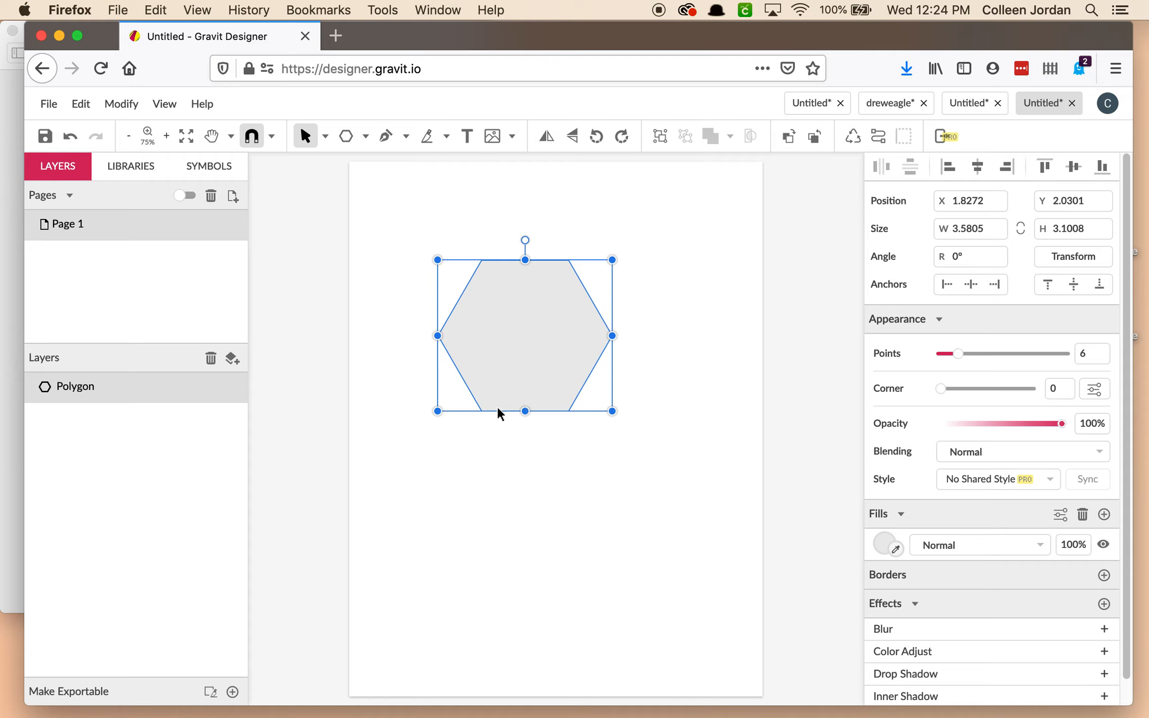
{"action": "left_click_drag", "start_coordinate": [525, 410], "coordinate": [524, 552]}
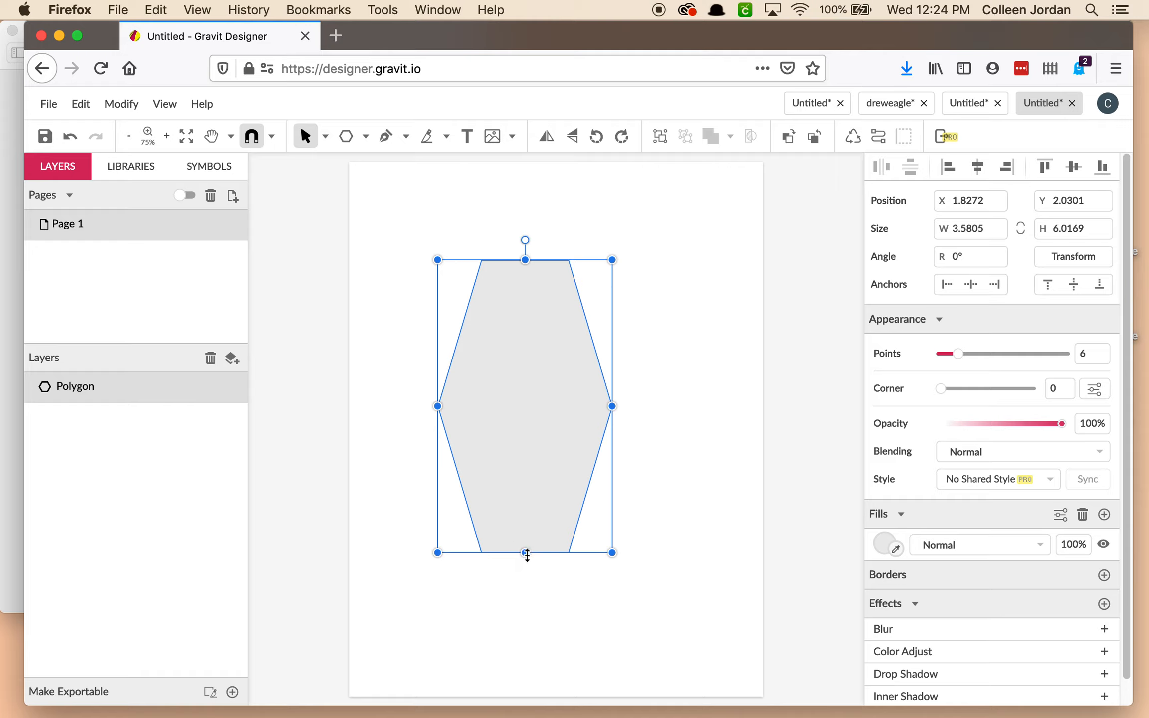
{"action": "key", "text": "super+z"}
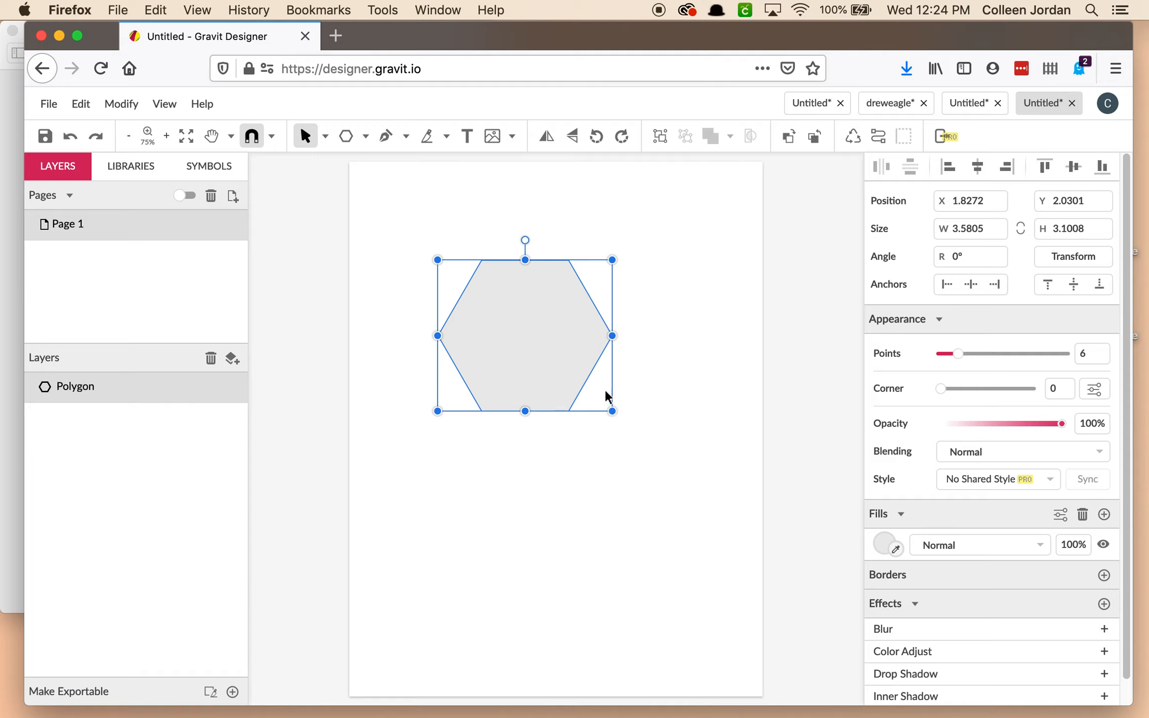
{"action": "left_click_drag", "start_coordinate": [611, 410], "coordinate": [711, 499]}
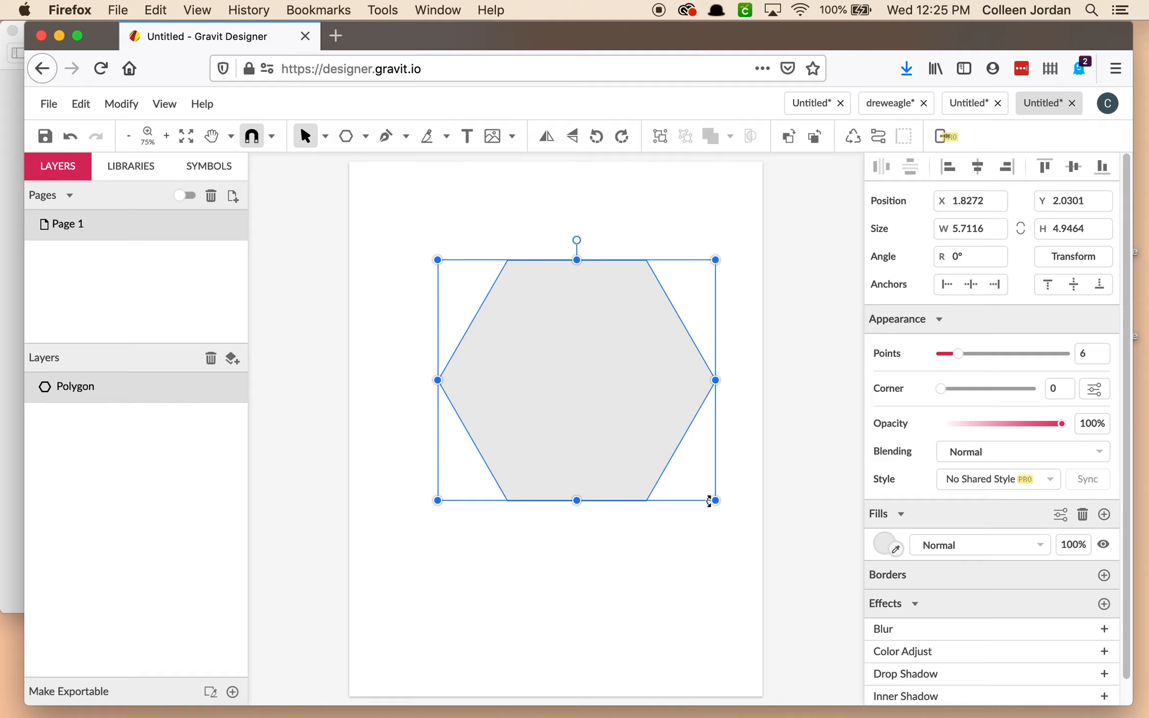
{"action": "key", "text": "super+z"}
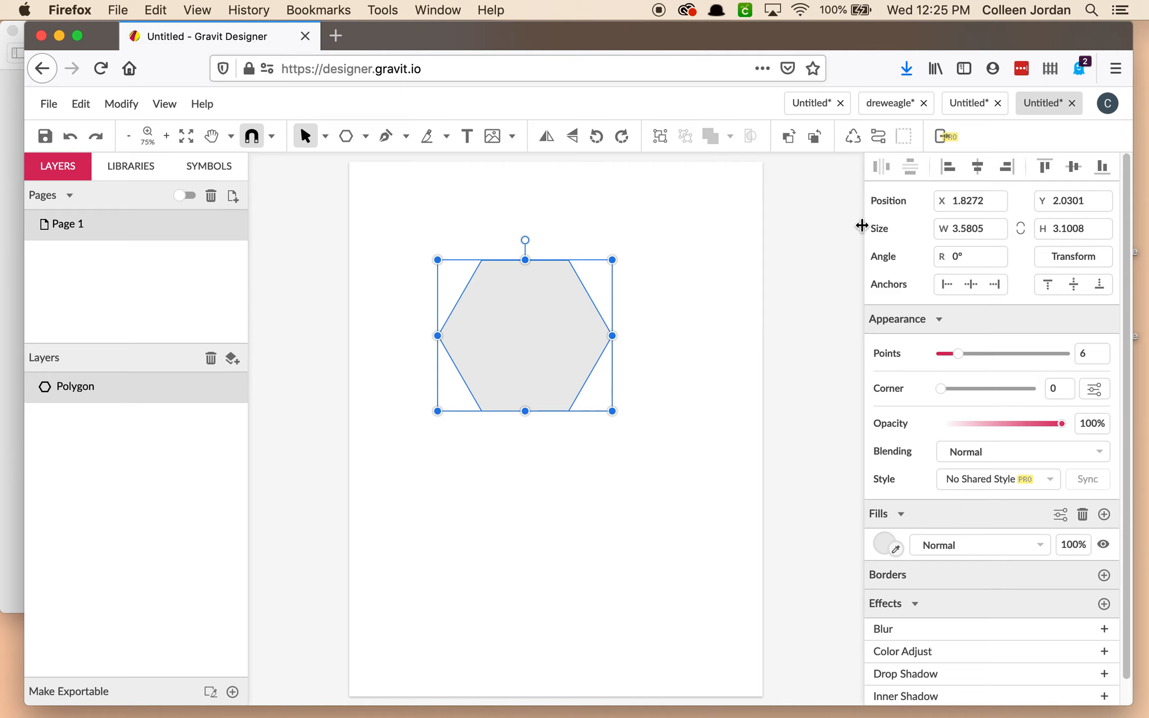
Set the polygon's size to 1.5 inches wide and 3 inches high, without keeping its ratio.
{"action": "left_click", "coordinate": [724, 315]}
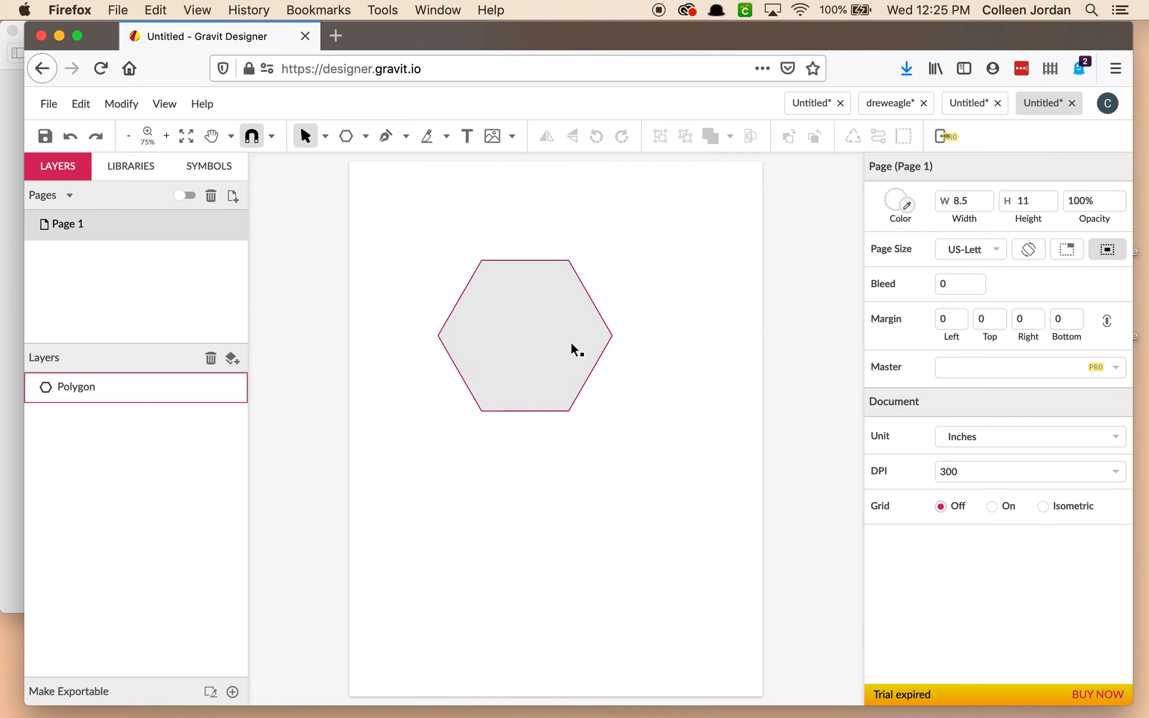
{"action": "left_click", "coordinate": [569, 341]}
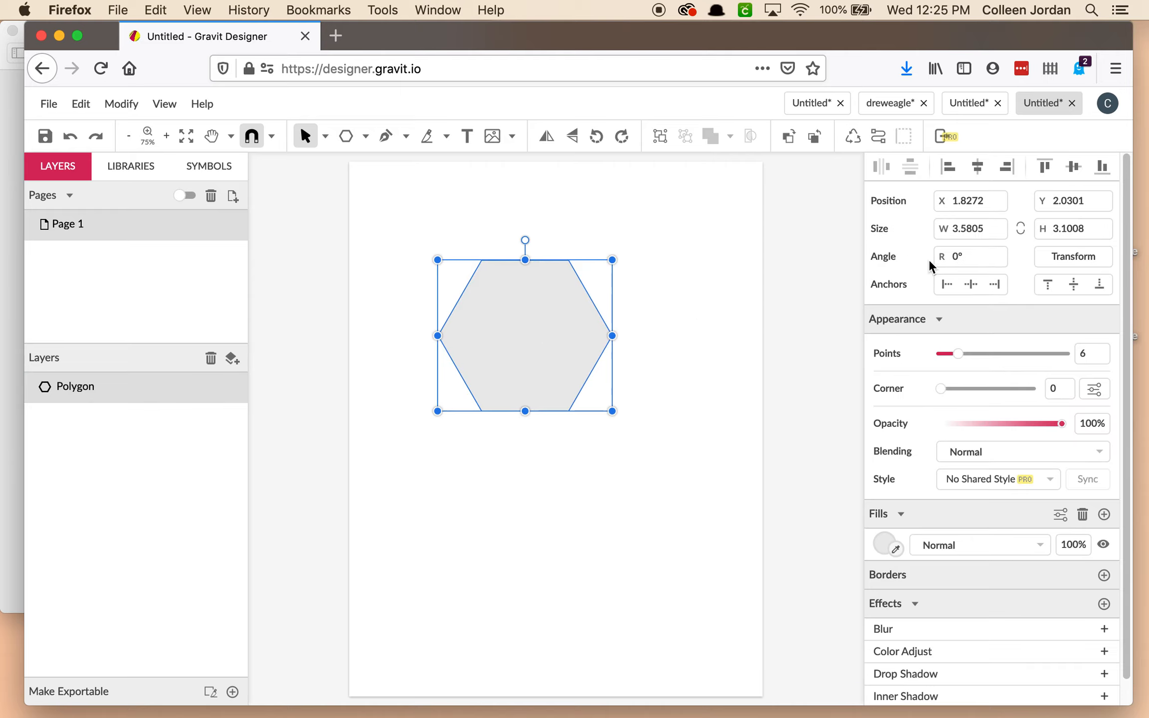
{"action": "left_click", "coordinate": [1023, 232]}
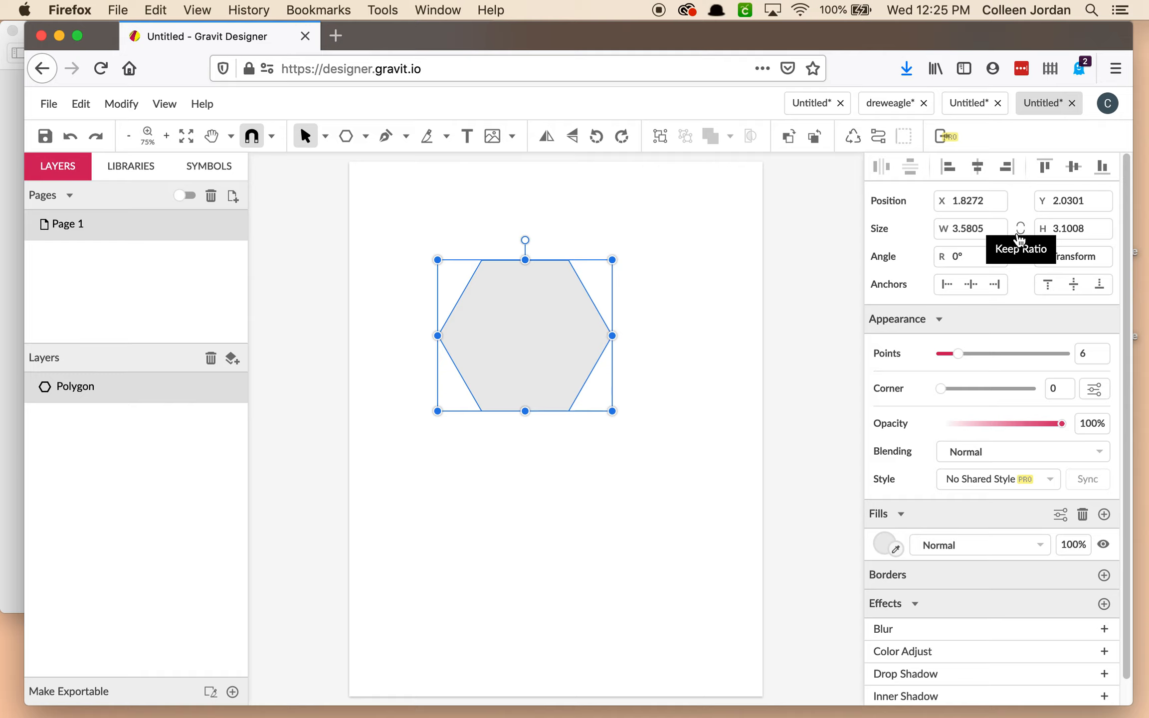
{"action": "left_click", "coordinate": [990, 230]}
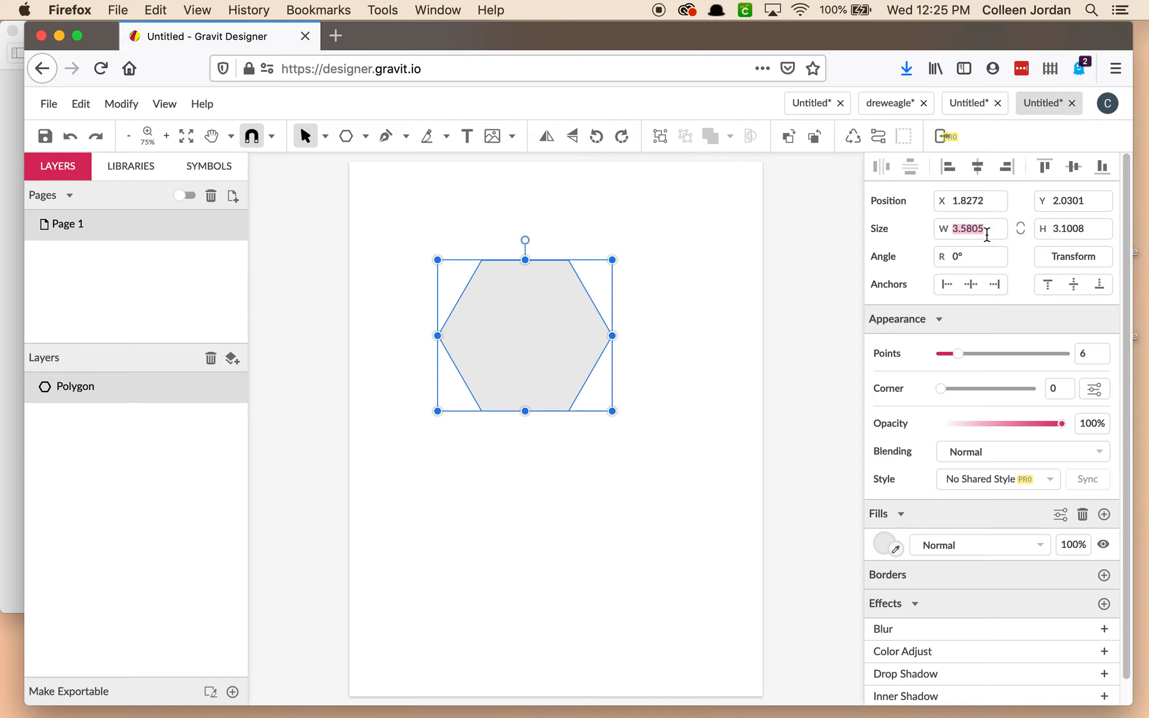
{"action": "type", "text": "1.5"}
{"action": "key", "text": "Tab"}
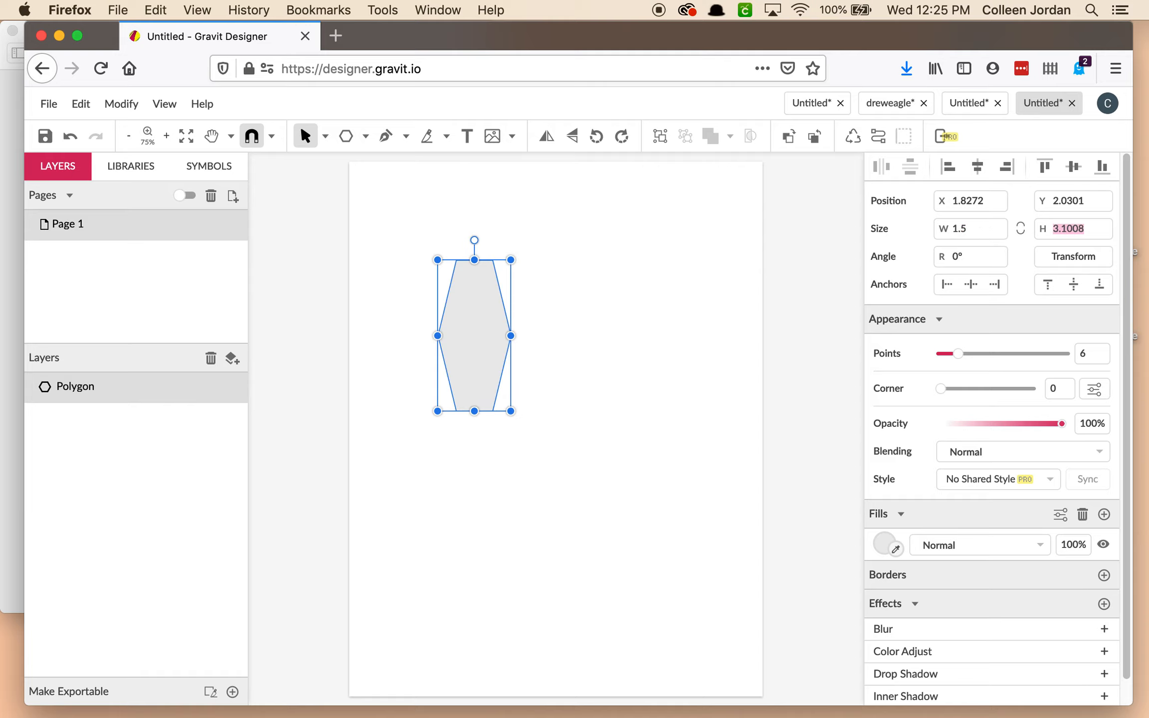
{"action": "type", "text": "3"}
{"action": "key", "text": "Return"}
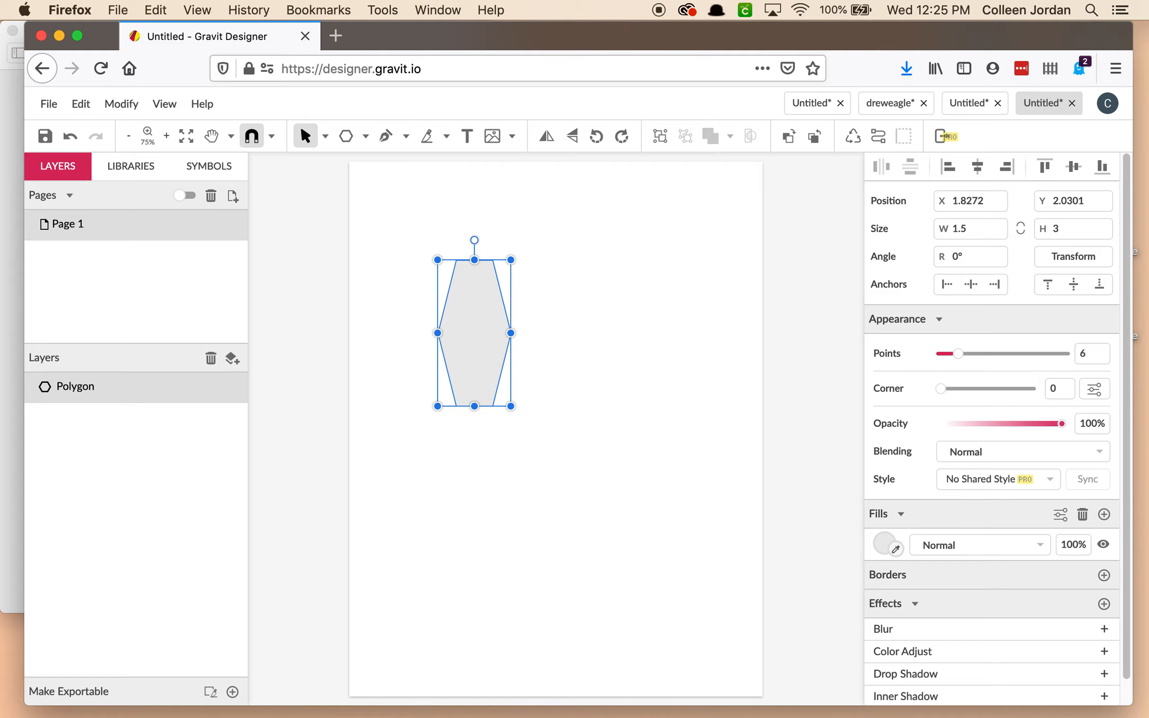
Move the polygon across the page to about X 3.93, Y 2.14 and deselect it.
{"action": "left_click", "coordinate": [617, 291]}
{"action": "left_click_drag", "start_coordinate": [510, 312], "coordinate": [634, 303]}
{"action": "left_click", "coordinate": [665, 294]}
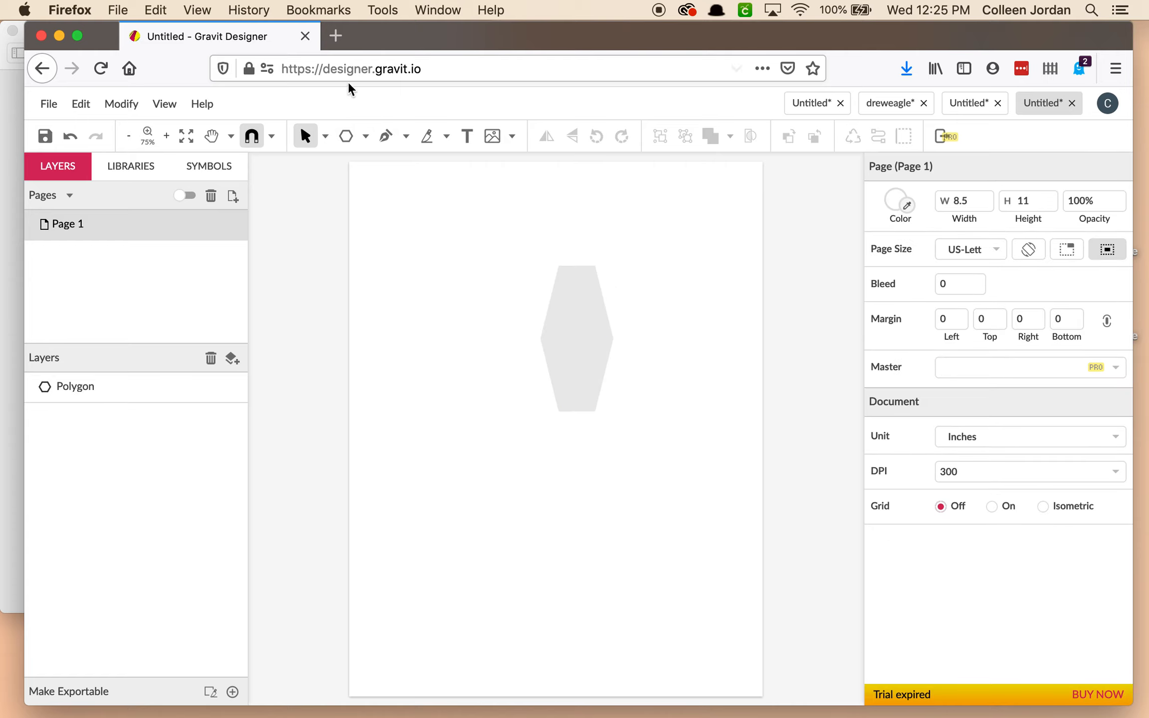
Check the keychain outline's rounded corners in Preview, return to Gravit Designer, and round the polygon's corners to about 0.22.
{"action": "left_click", "coordinate": [12, 169]}
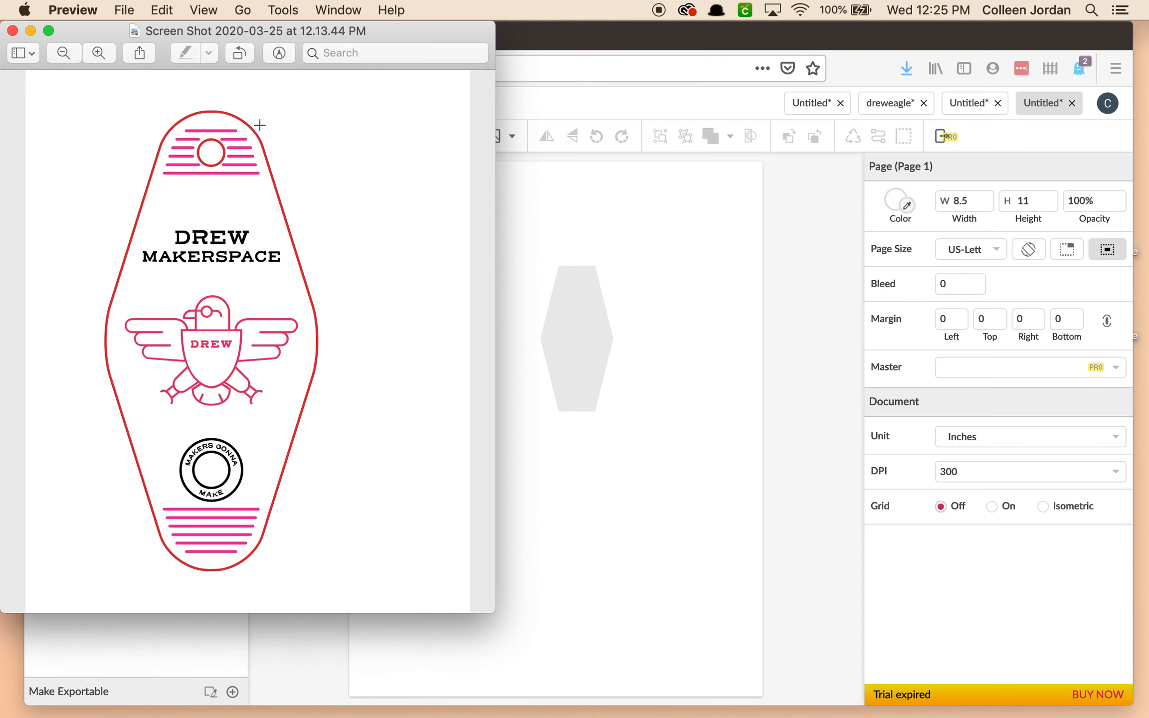
{"action": "left_click", "coordinate": [638, 46]}
{"action": "left_click", "coordinate": [574, 332]}
{"action": "left_click", "coordinate": [575, 331]}
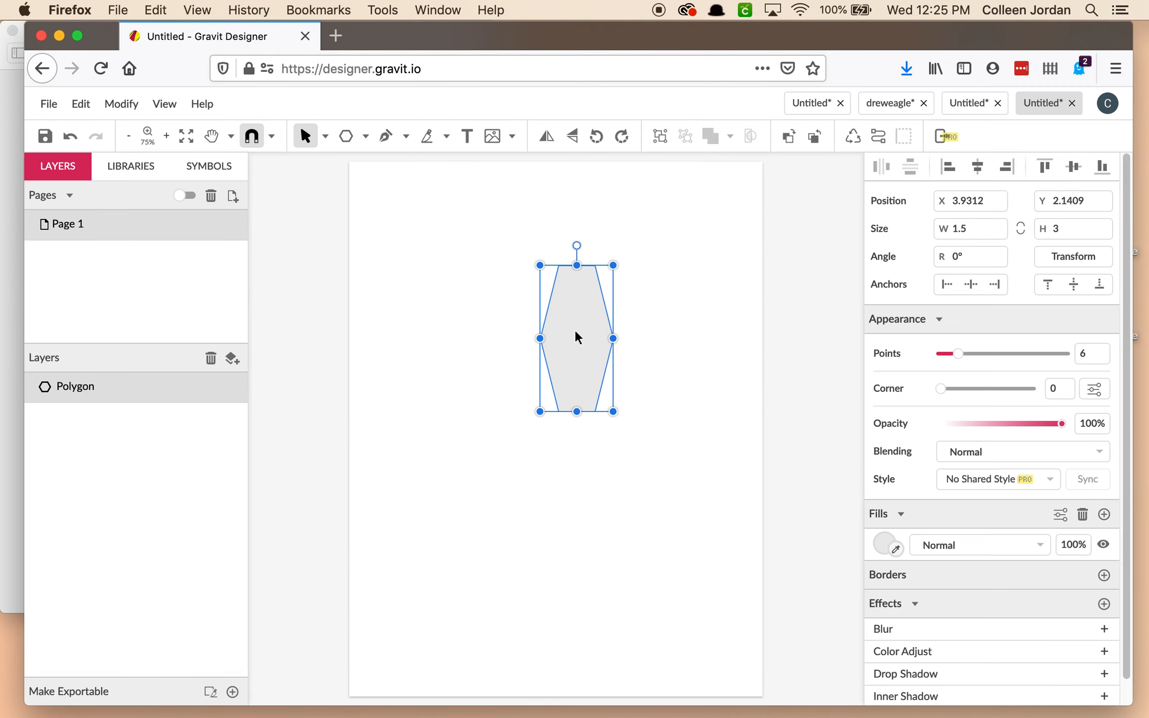
{"action": "left_click", "coordinate": [936, 319]}
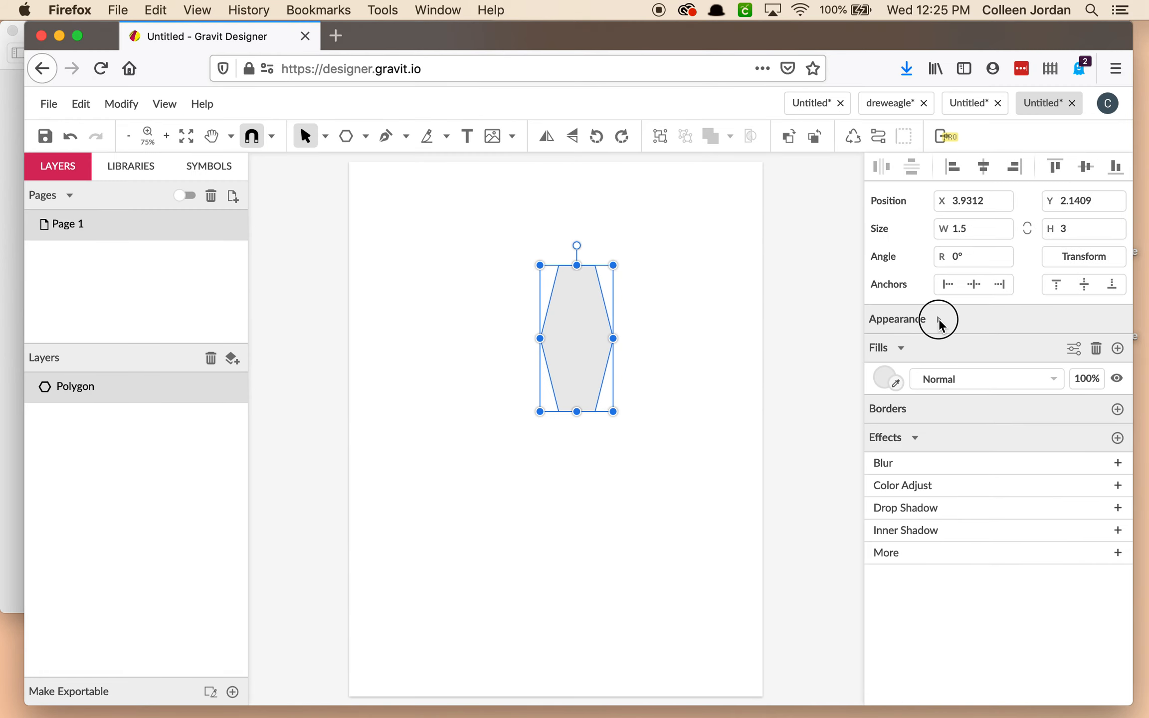
{"action": "left_click", "coordinate": [939, 319]}
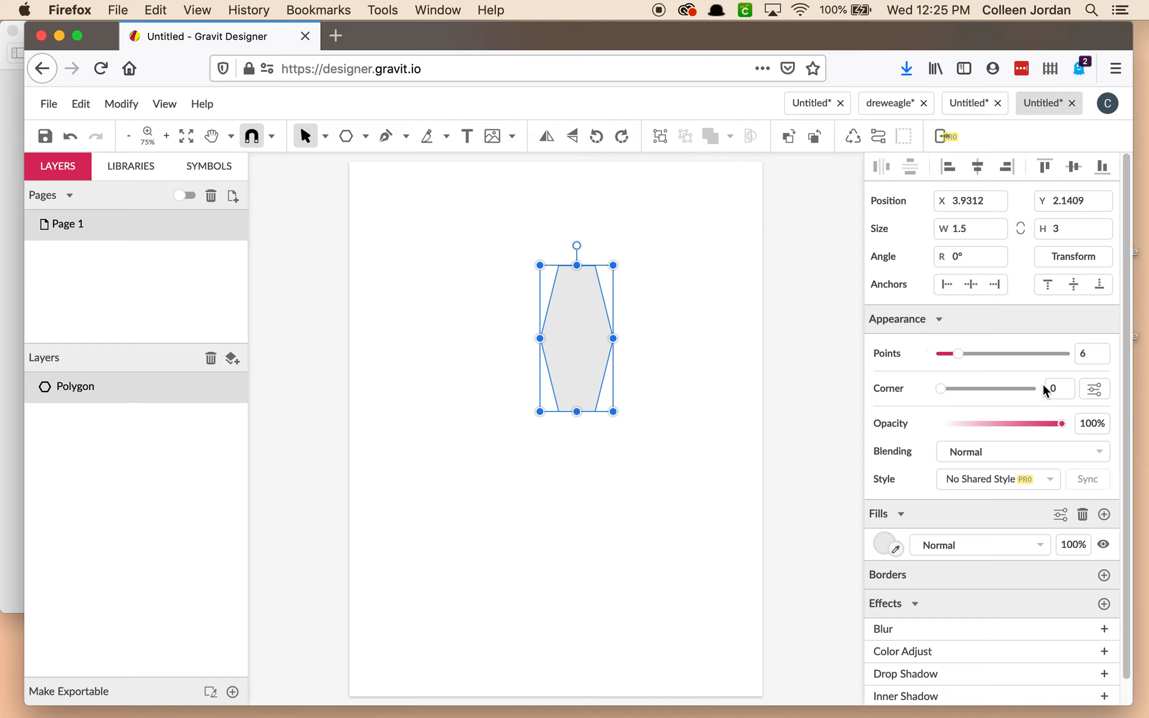
{"action": "left_click_drag", "start_coordinate": [942, 388], "coordinate": [976, 393]}
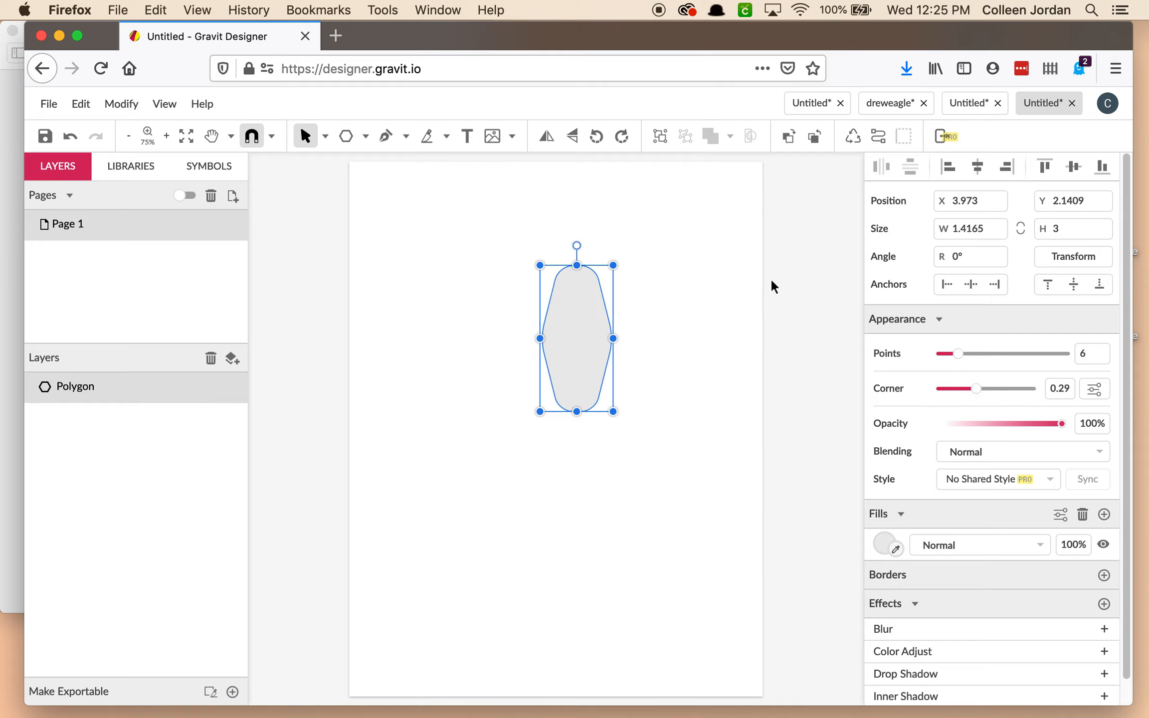
{"action": "left_click", "coordinate": [166, 136]}
{"action": "left_click", "coordinate": [168, 133]}
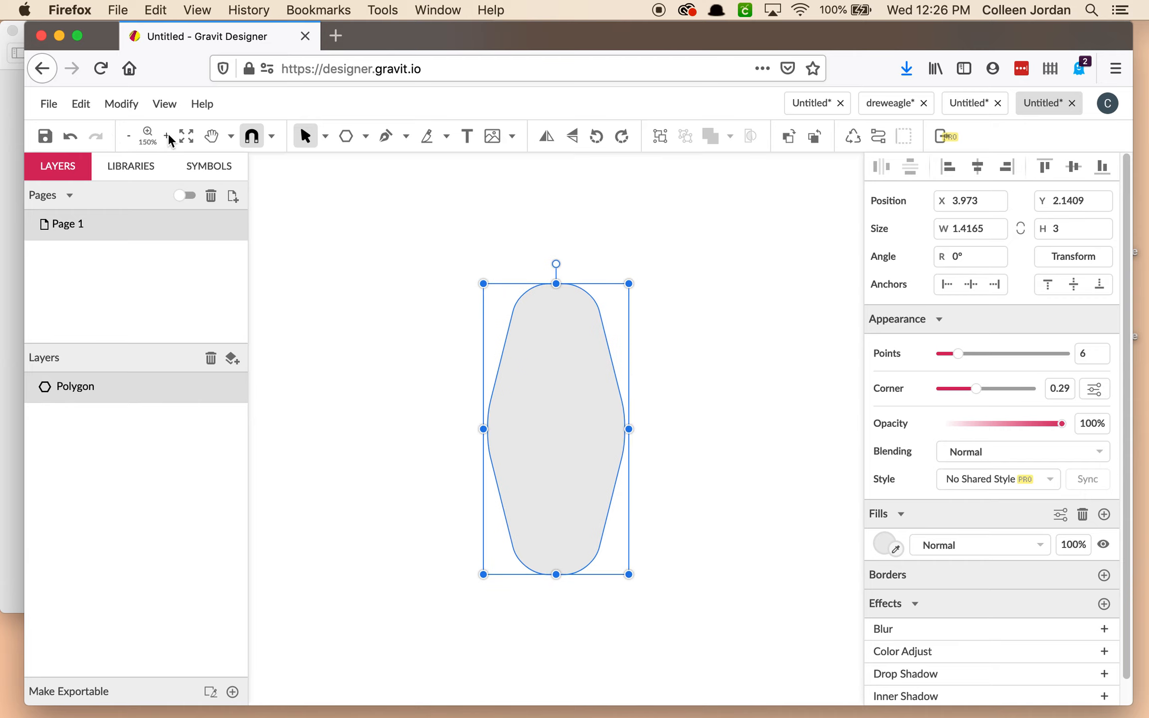
{"action": "left_click", "coordinate": [807, 515]}
{"action": "left_click", "coordinate": [599, 441]}
{"action": "left_click_drag", "start_coordinate": [972, 392], "coordinate": [967, 388]}
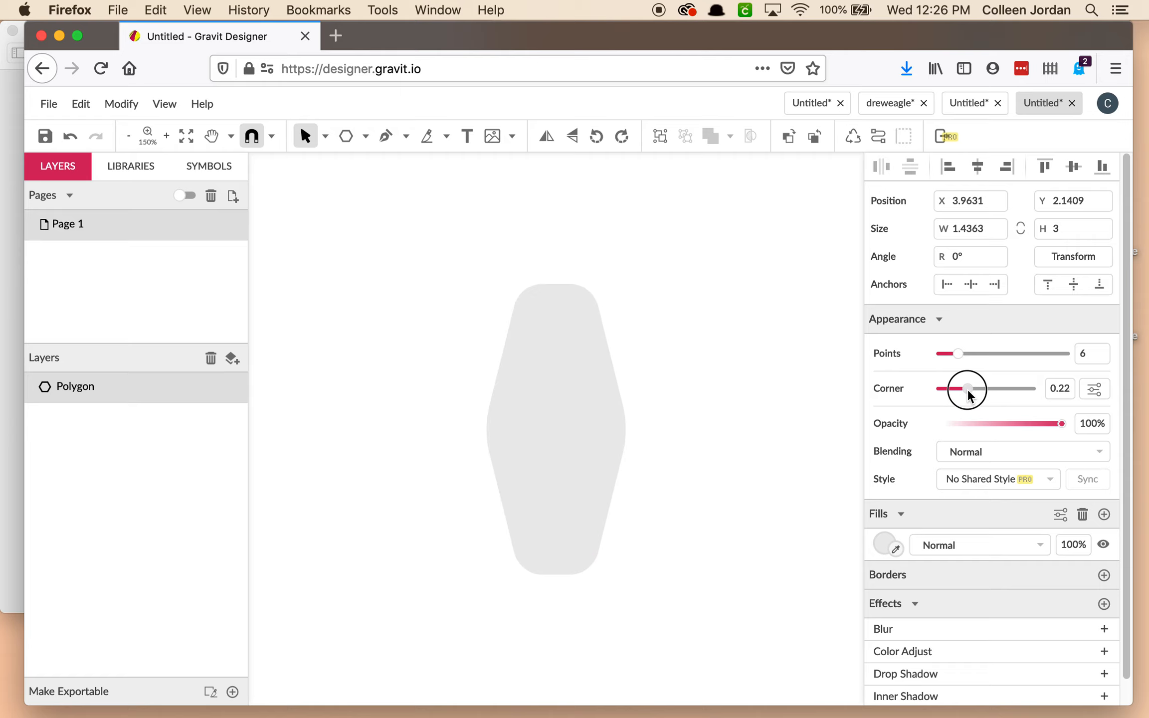
{"action": "left_click", "coordinate": [709, 413]}
{"action": "left_click", "coordinate": [589, 414]}
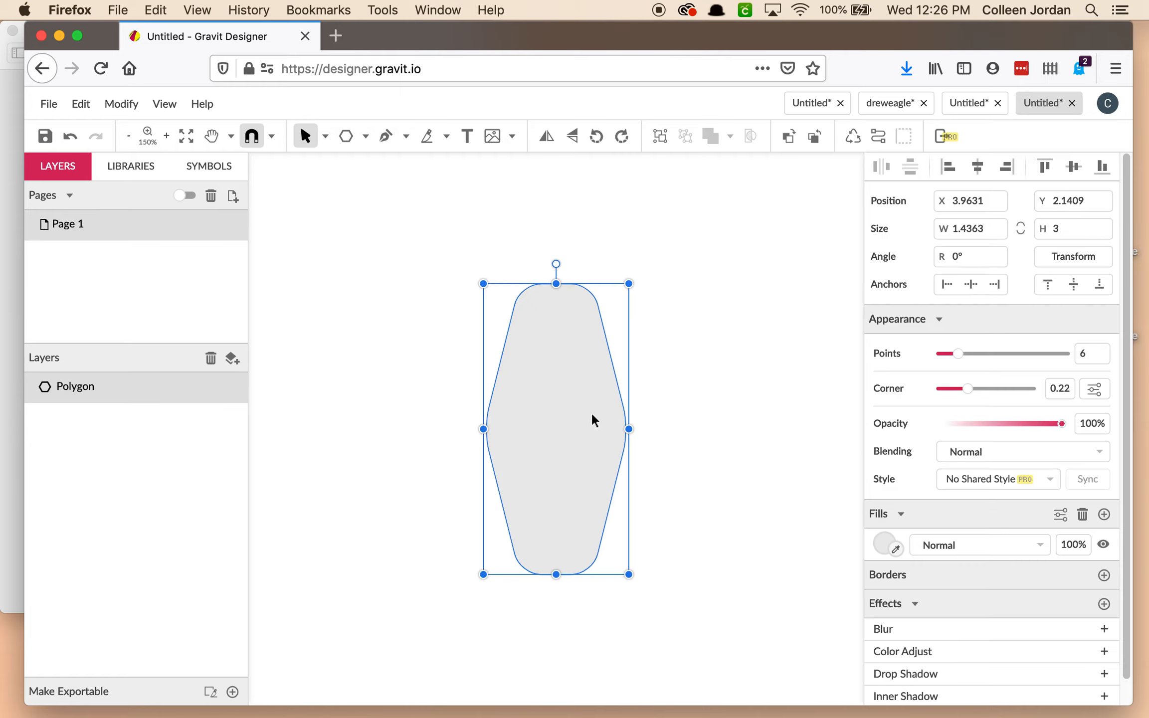
Narrow the rounded polygon to 1.25 inches wide, keeping its 3 inch height, and deselect it.
{"action": "left_click_drag", "start_coordinate": [629, 430], "coordinate": [608, 430]}
{"action": "double_click", "coordinate": [987, 228]}
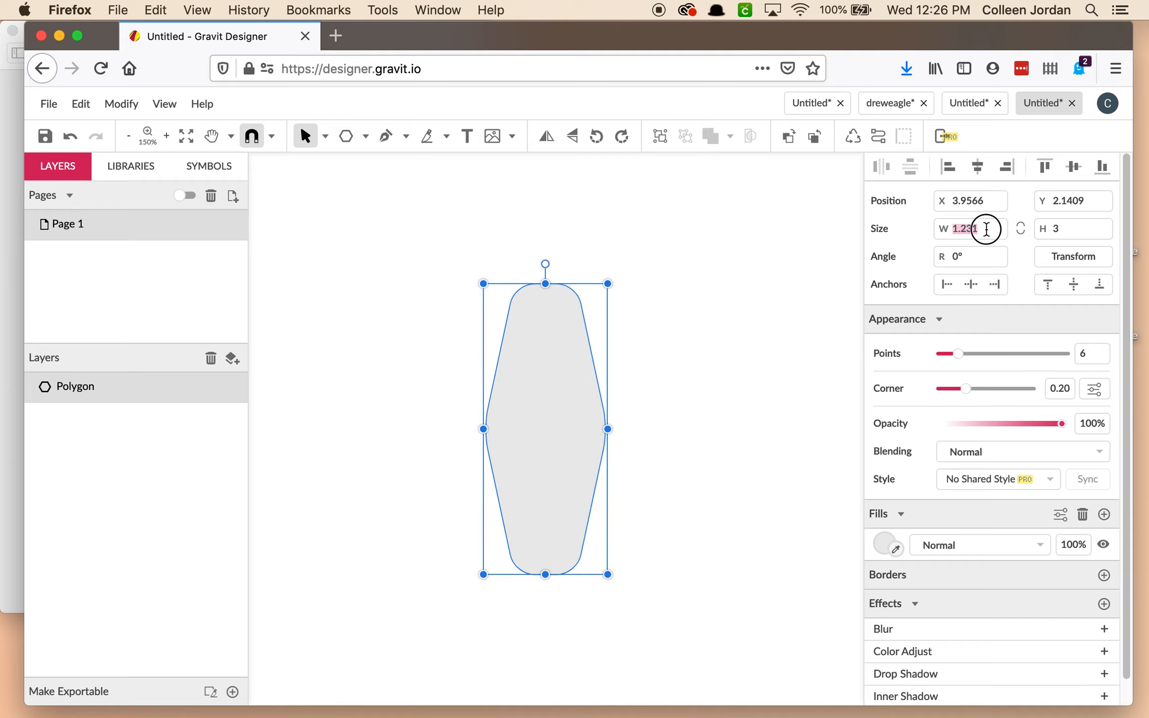
{"action": "type", "text": "1.25"}
{"action": "key", "text": "Return"}
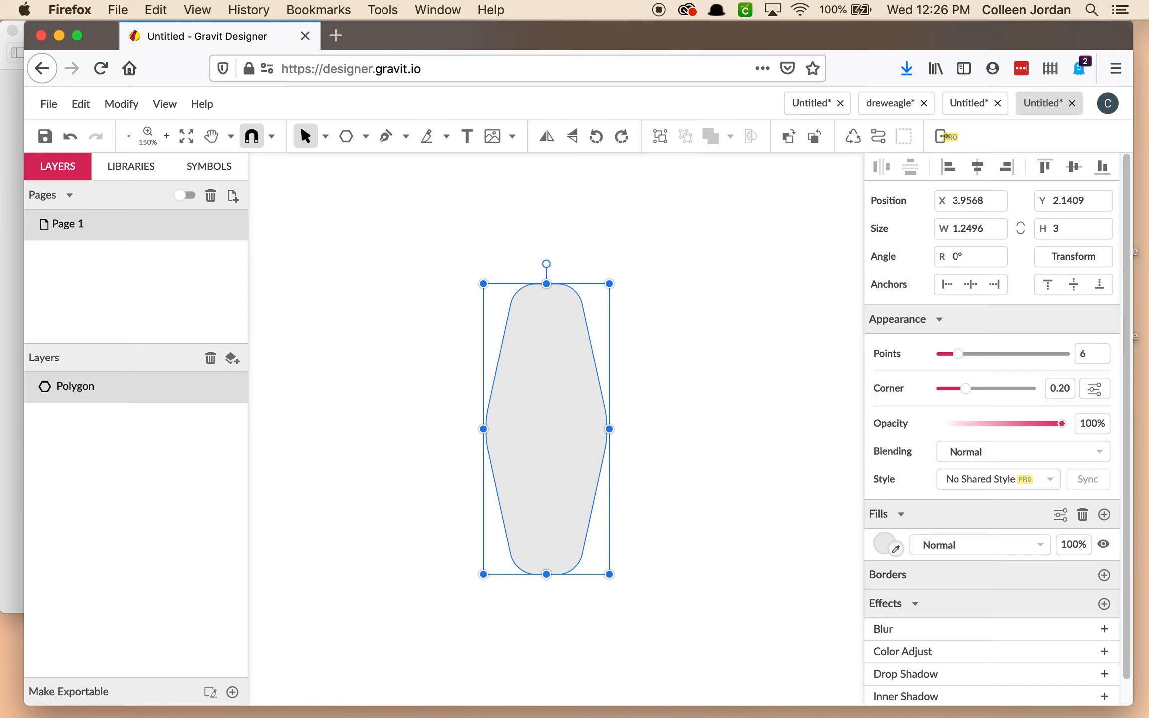
{"action": "left_click", "coordinate": [716, 423]}
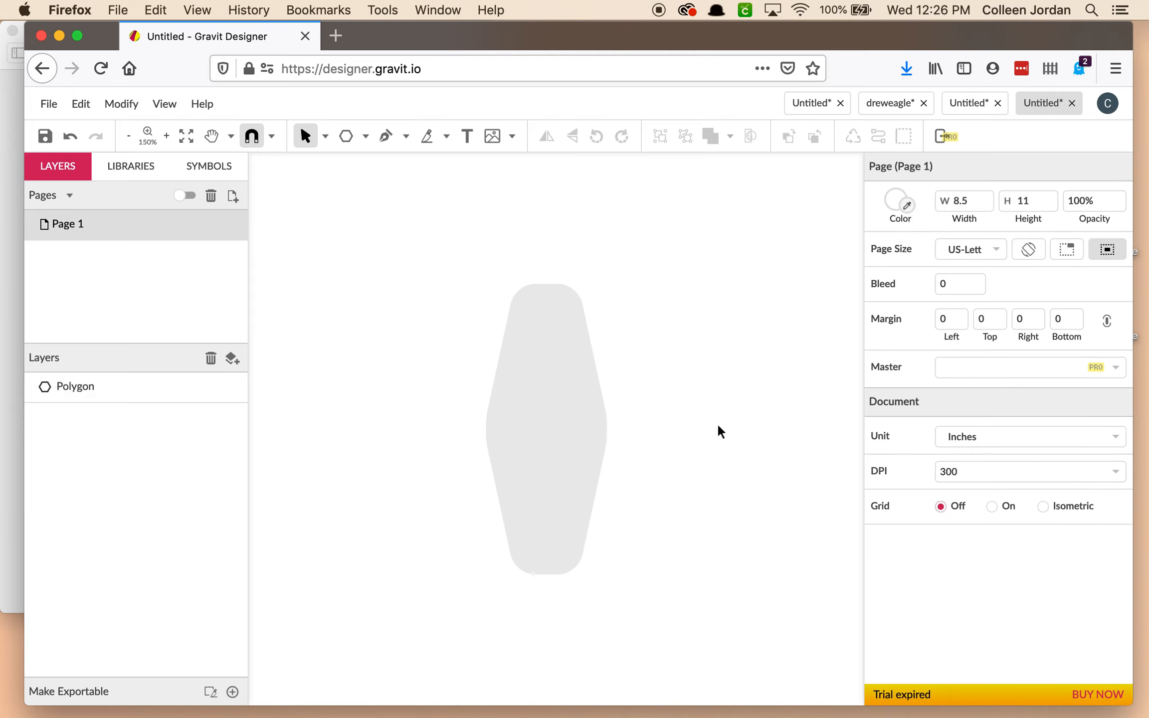
{"action": "left_click", "coordinate": [600, 405]}
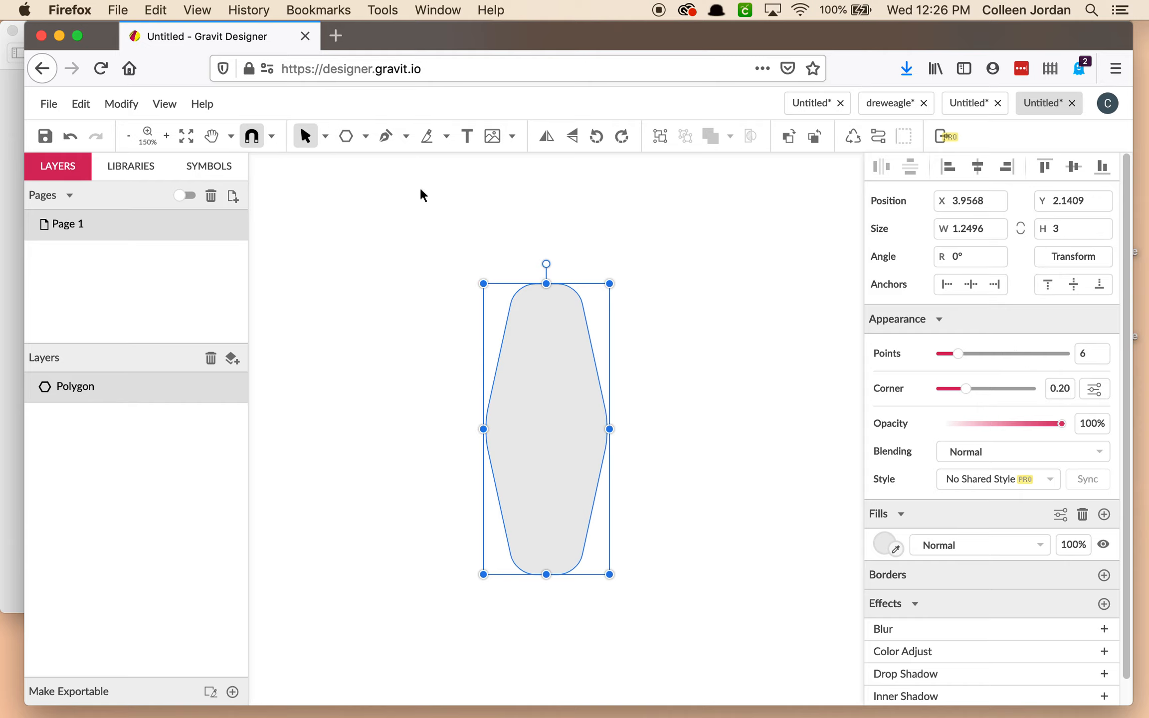
{"action": "left_click", "coordinate": [740, 433]}
Draw a second polygon about 1.79 by 1.56 inches, overlapping the keychain shape's upper end, and set its points to 8.
{"action": "left_click", "coordinate": [347, 136]}
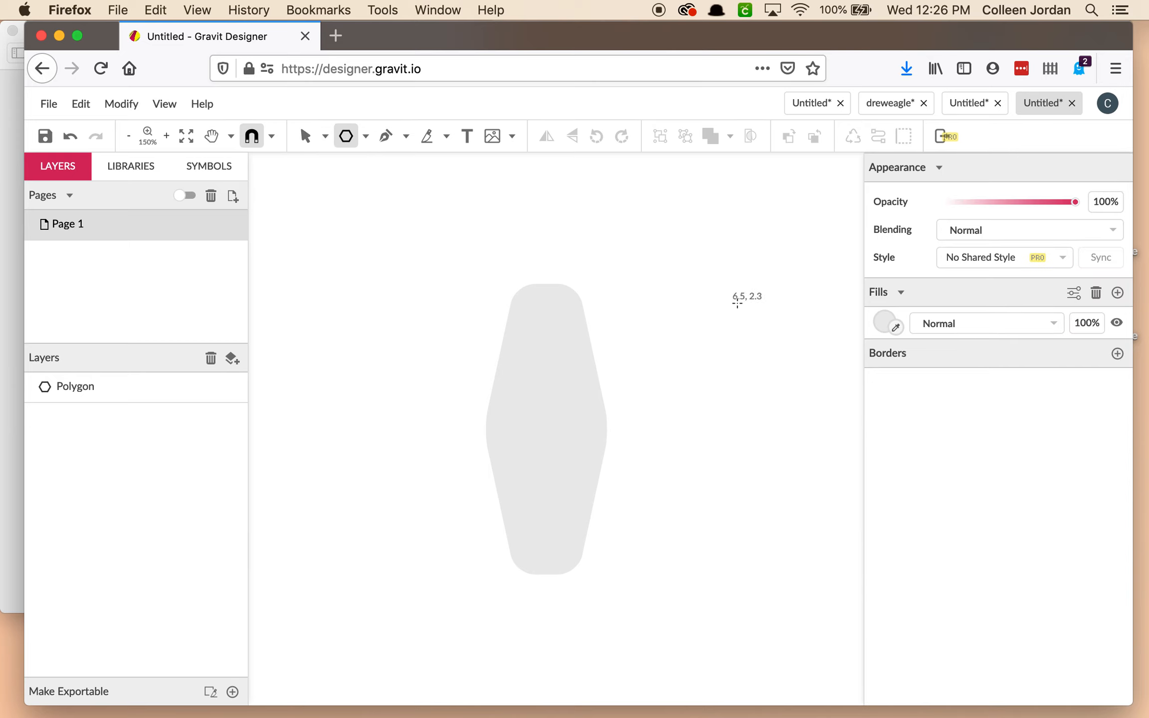
{"action": "left_click_drag", "start_coordinate": [644, 241], "coordinate": [688, 168]}
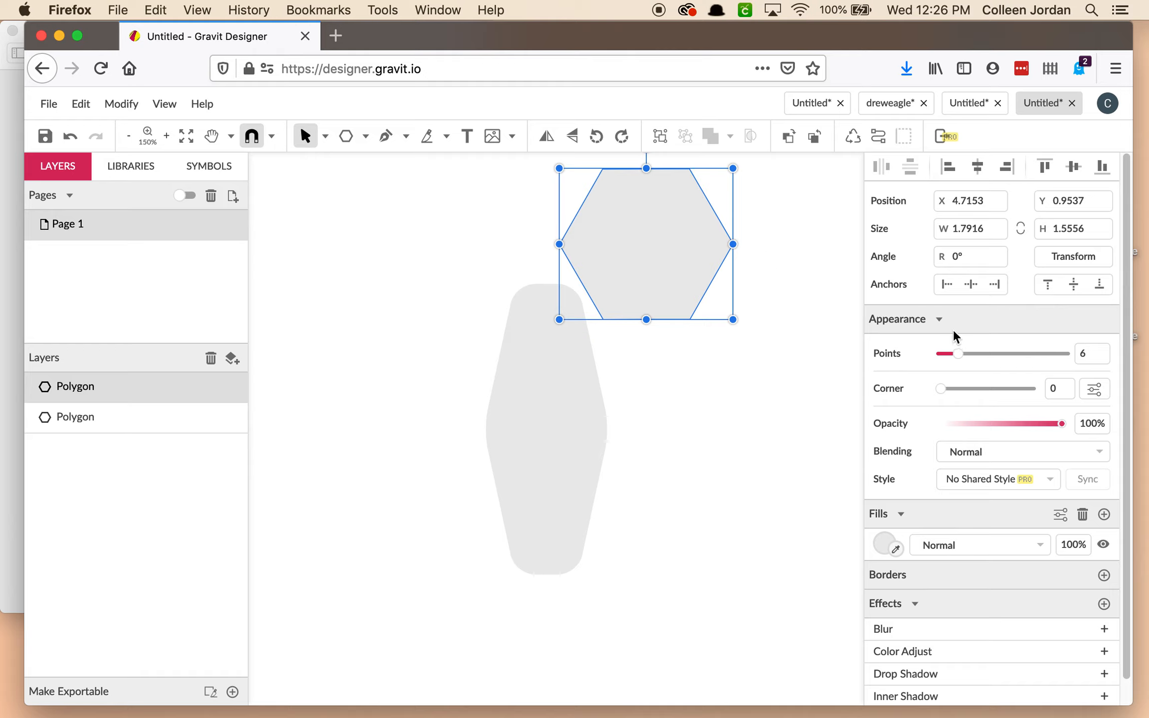
{"action": "double_click", "coordinate": [1089, 352]}
{"action": "type", "text": "8"}
{"action": "key", "text": "Return"}
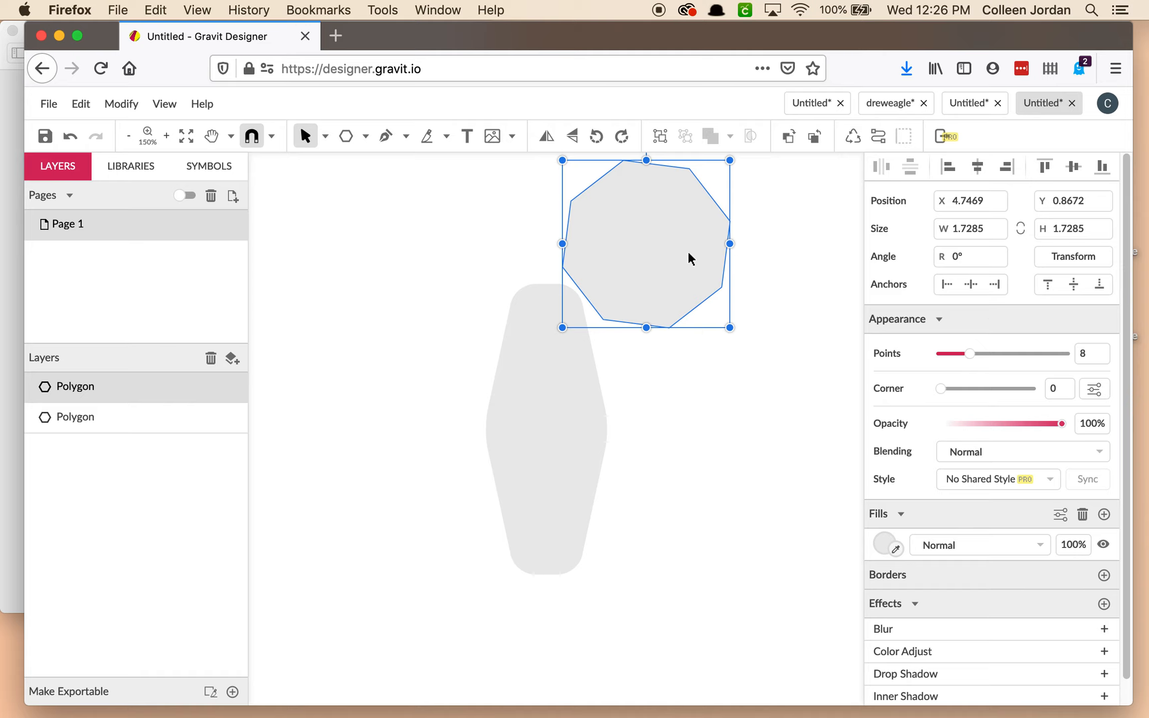
Try to change the second polygon's number of points again by clearing the value, and deselect the shape.
{"action": "double_click", "coordinate": [1087, 351]}
{"action": "key", "text": "BackSpace"}
{"action": "left_click", "coordinate": [629, 226]}
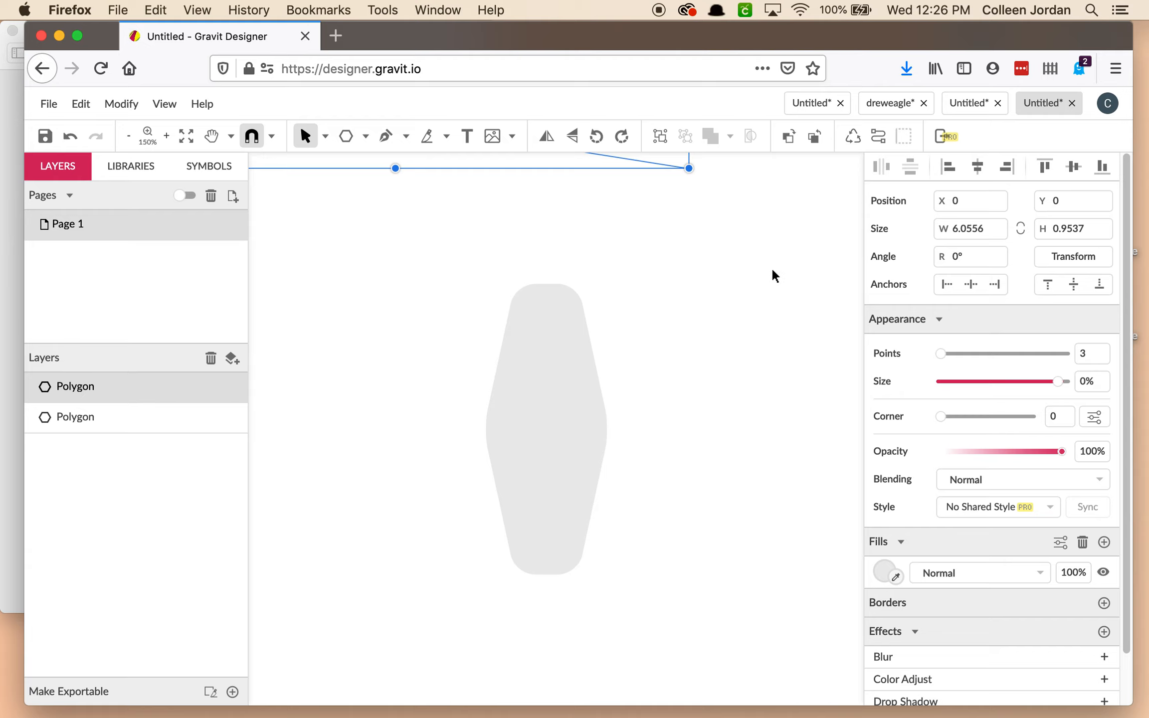
{"action": "key", "text": "super+1"}
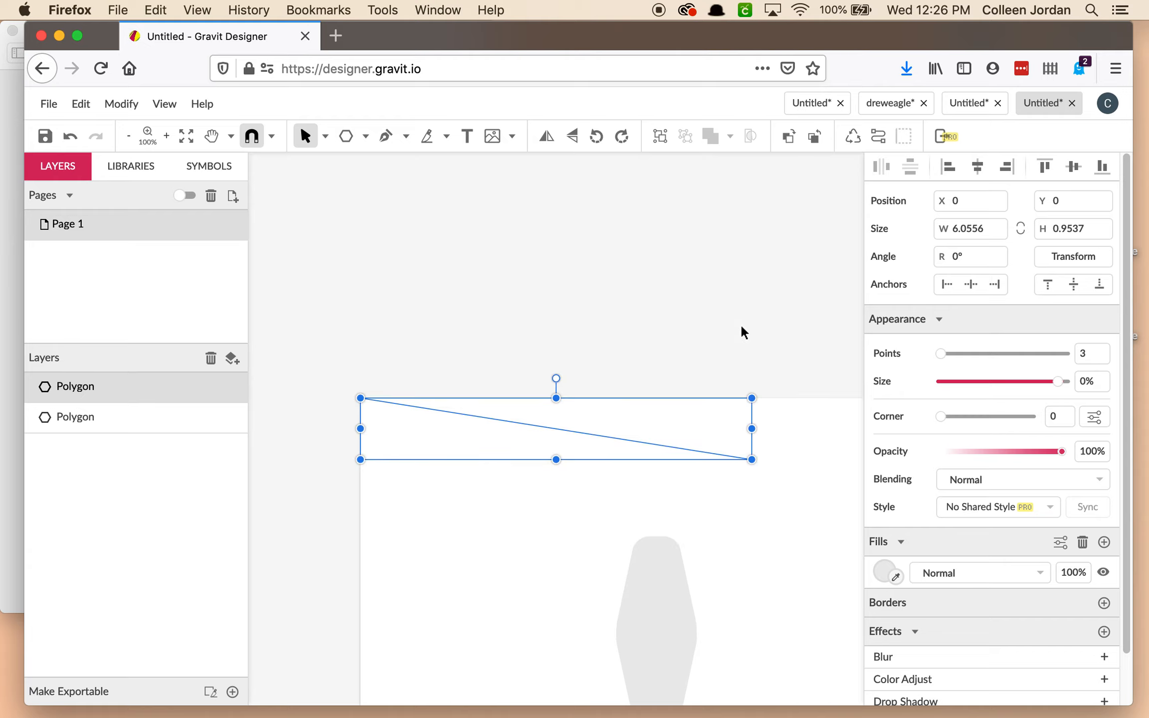
{"action": "left_click", "coordinate": [828, 479]}
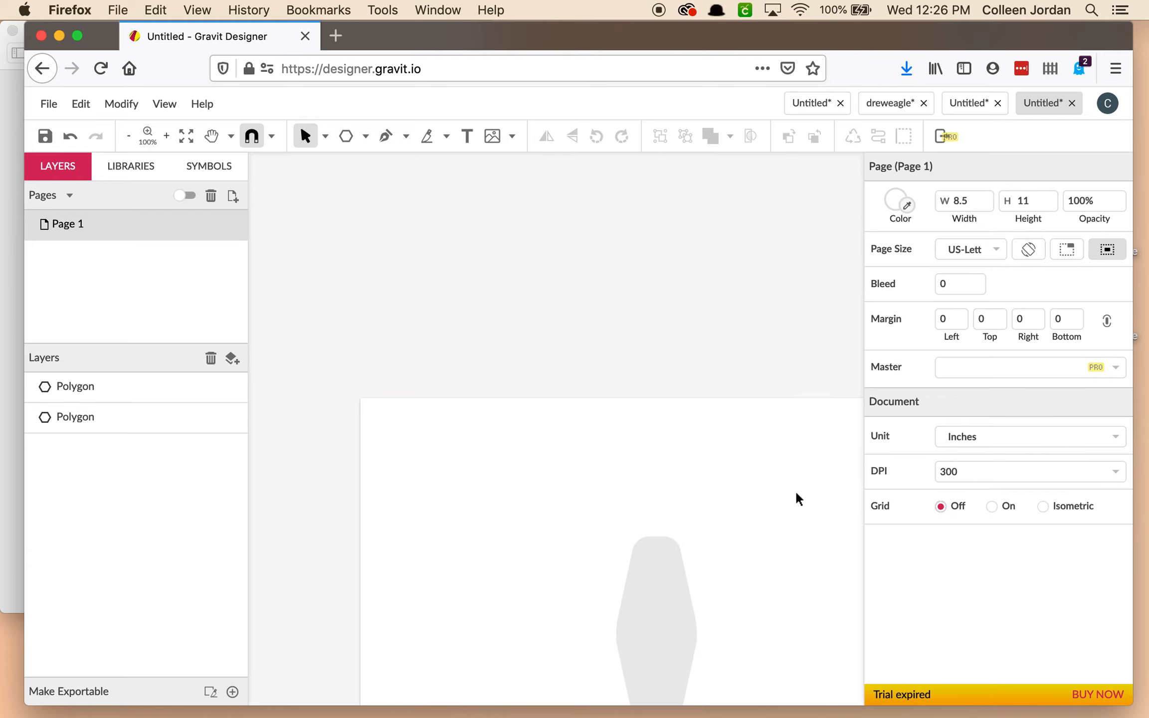
Undo the second polygon's point changes and its creation, leaving only the keychain shape.
{"action": "key", "text": "super+z"}
{"action": "key", "text": "super+z"}
{"action": "key", "text": "super+z"}
Move the rounded keychain shape toward the page's upper-left area, to about X 1.30, Y 1.12.
{"action": "scroll", "coordinate": [765, 513], "scroll_direction": "down", "scroll_amount": 1}
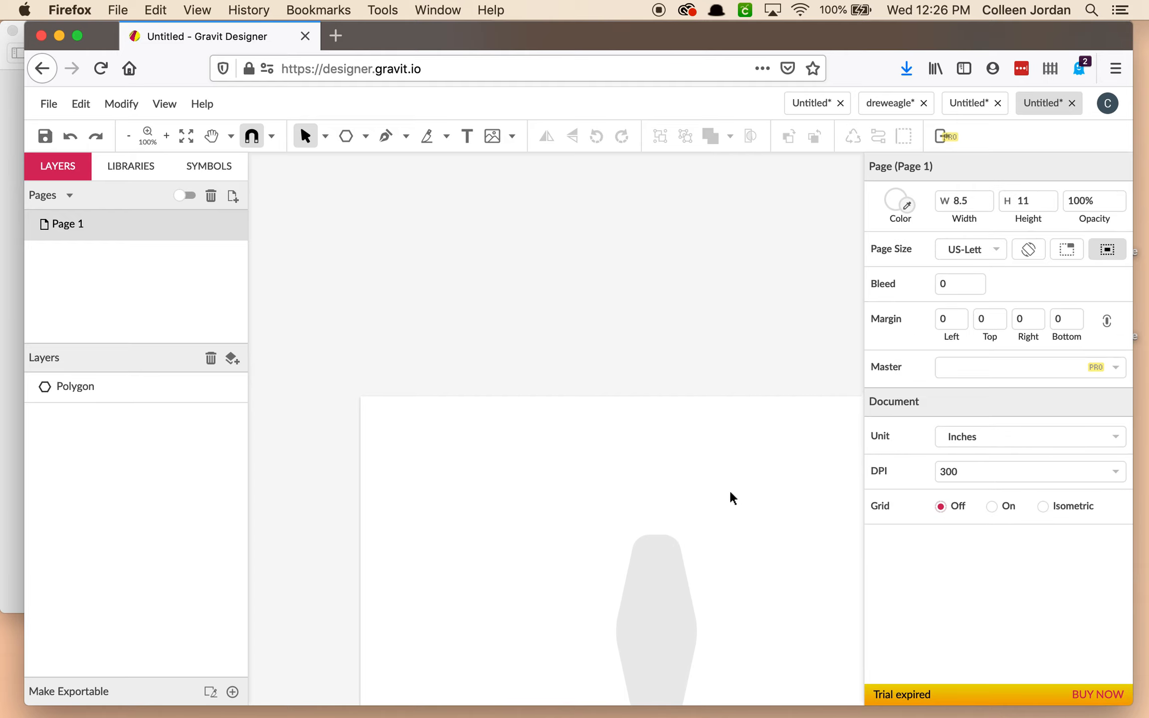
{"action": "scroll", "coordinate": [569, 458], "scroll_direction": "up", "scroll_amount": 1}
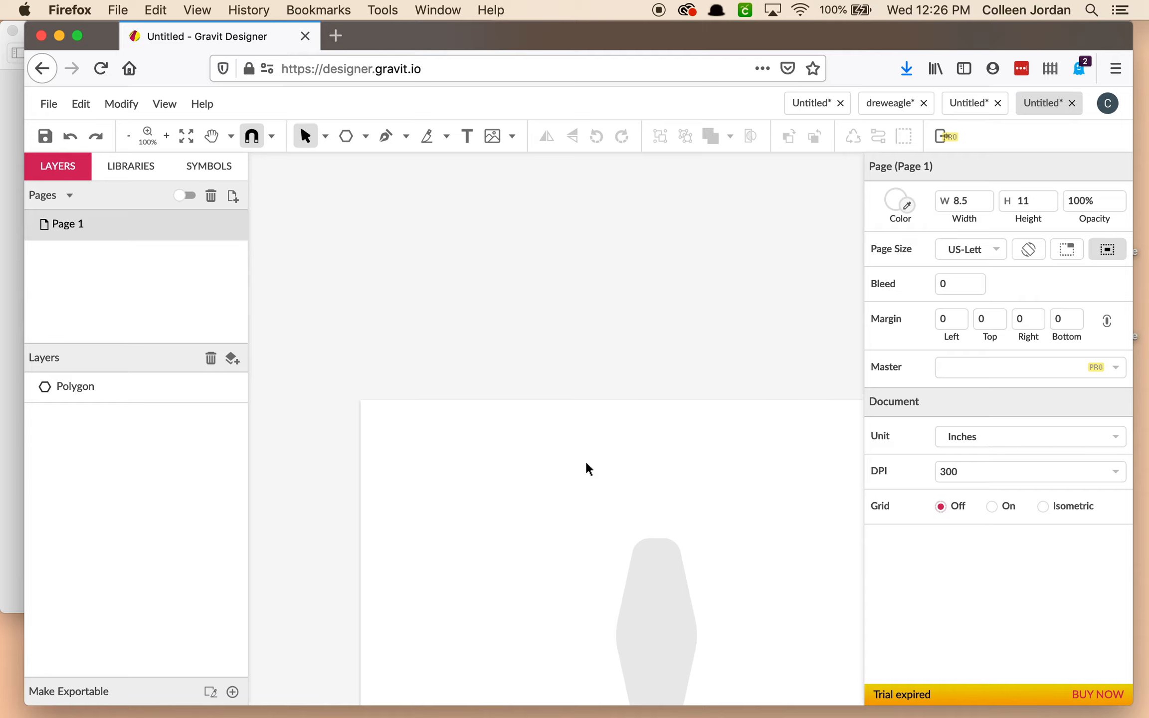
{"action": "scroll", "coordinate": [679, 514], "scroll_direction": "down", "scroll_amount": 3}
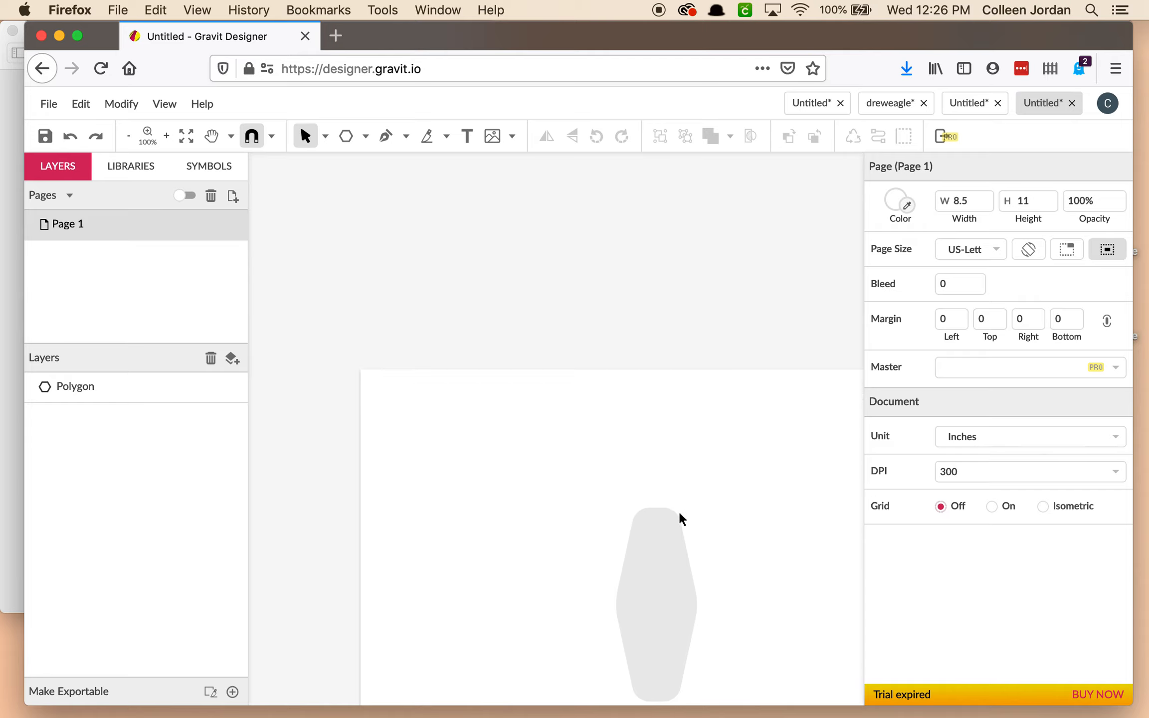
{"action": "scroll", "coordinate": [679, 513], "scroll_direction": "down", "scroll_amount": 4}
{"action": "left_click", "coordinate": [679, 513]}
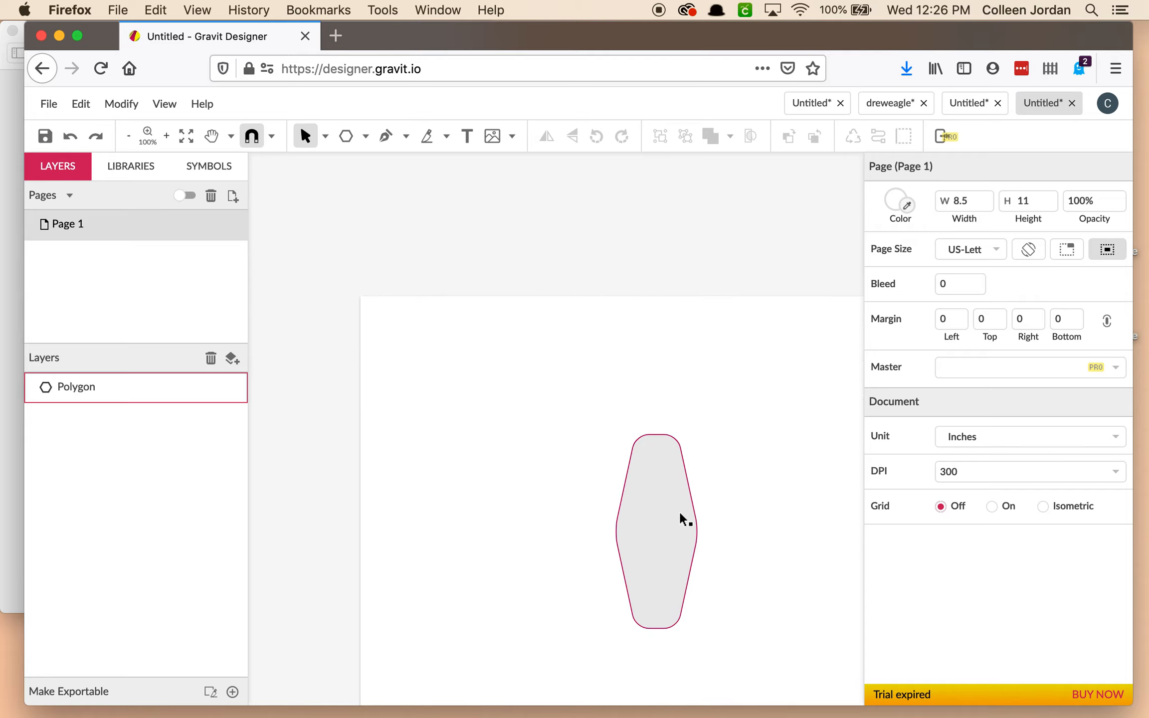
{"action": "left_click", "coordinate": [165, 136]}
{"action": "left_click", "coordinate": [711, 572]}
{"action": "scroll", "coordinate": [712, 570], "scroll_direction": "down", "scroll_amount": 1}
{"action": "scroll", "coordinate": [712, 569], "scroll_direction": "down", "scroll_amount": 3}
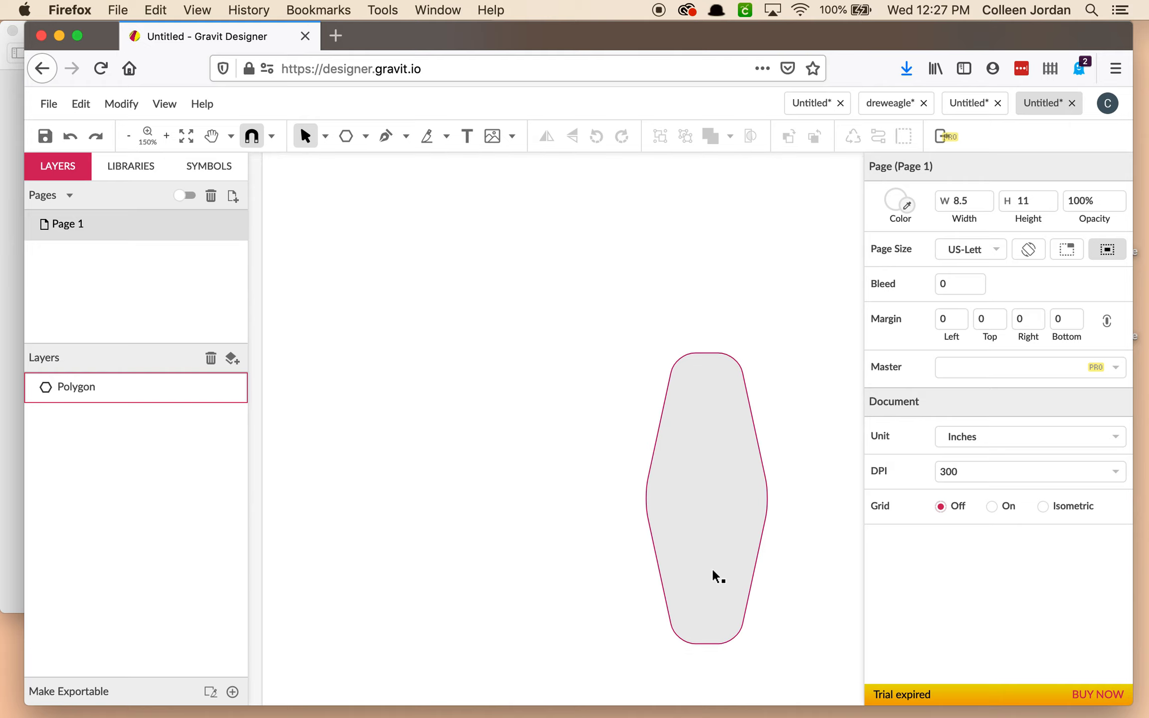
{"action": "scroll", "coordinate": [713, 572], "scroll_direction": "down", "scroll_amount": 1}
{"action": "left_click", "coordinate": [797, 651]}
{"action": "left_click", "coordinate": [721, 518]}
{"action": "left_click_drag", "start_coordinate": [718, 454], "coordinate": [462, 351]}
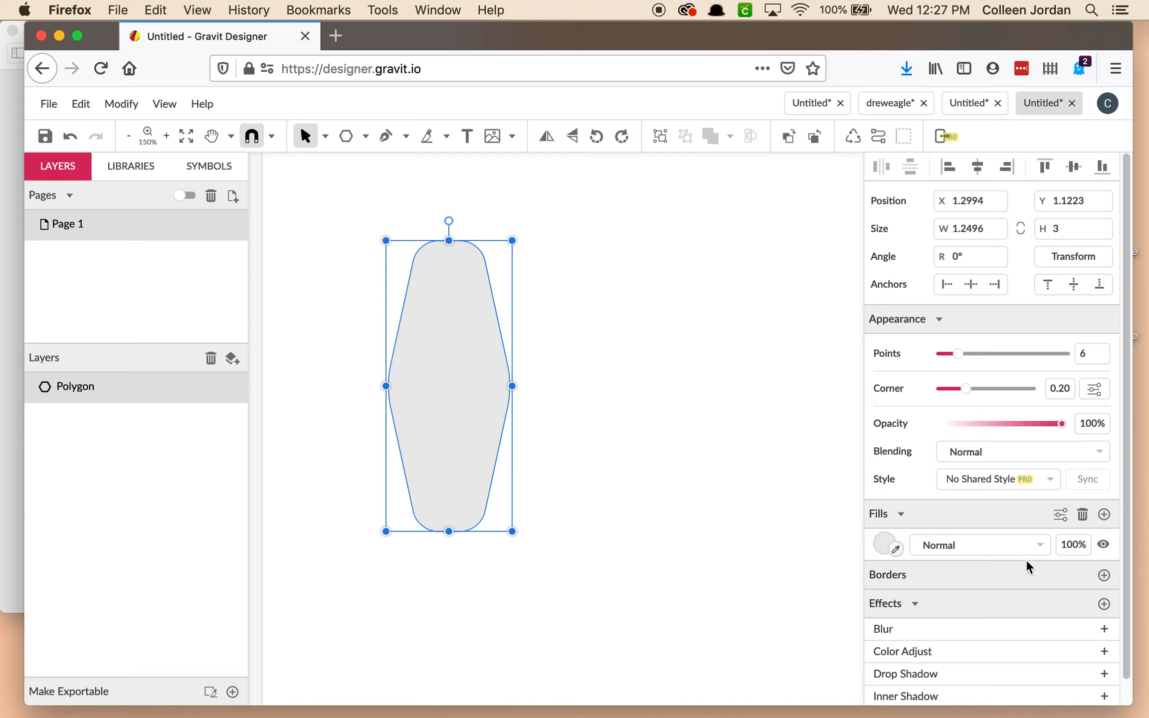
Add a 1 pt border to the keychain shape and colour the border purple.
{"action": "left_click", "coordinate": [914, 604]}
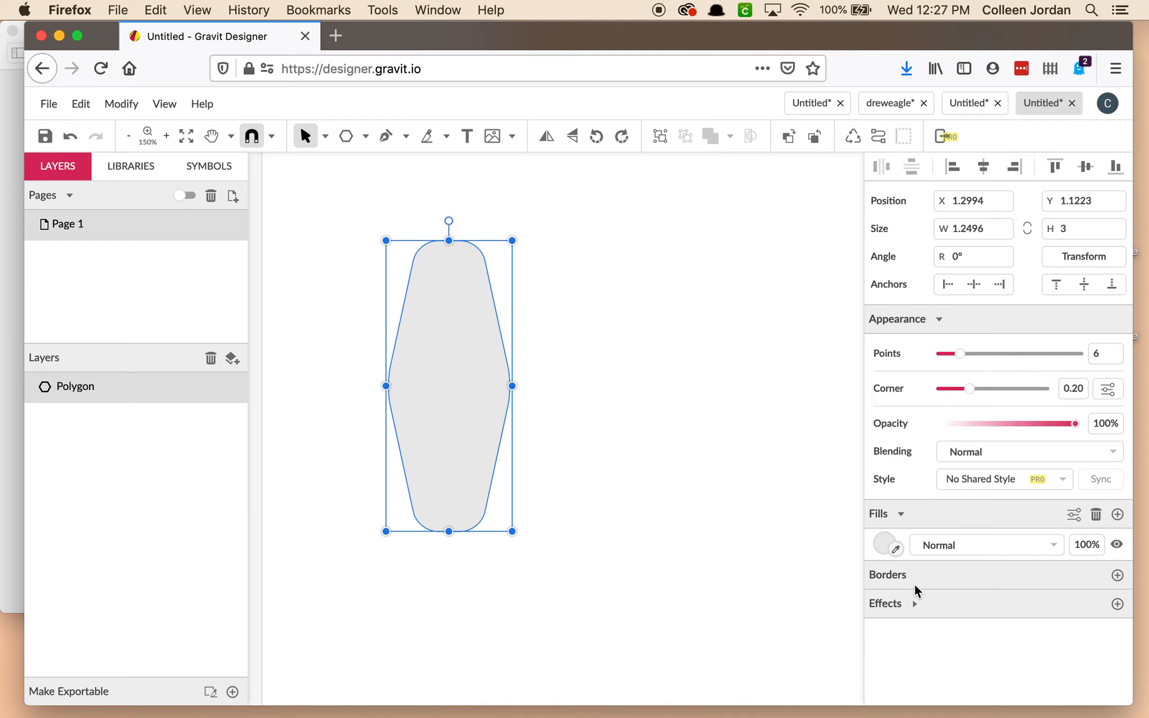
{"action": "left_click", "coordinate": [1117, 575]}
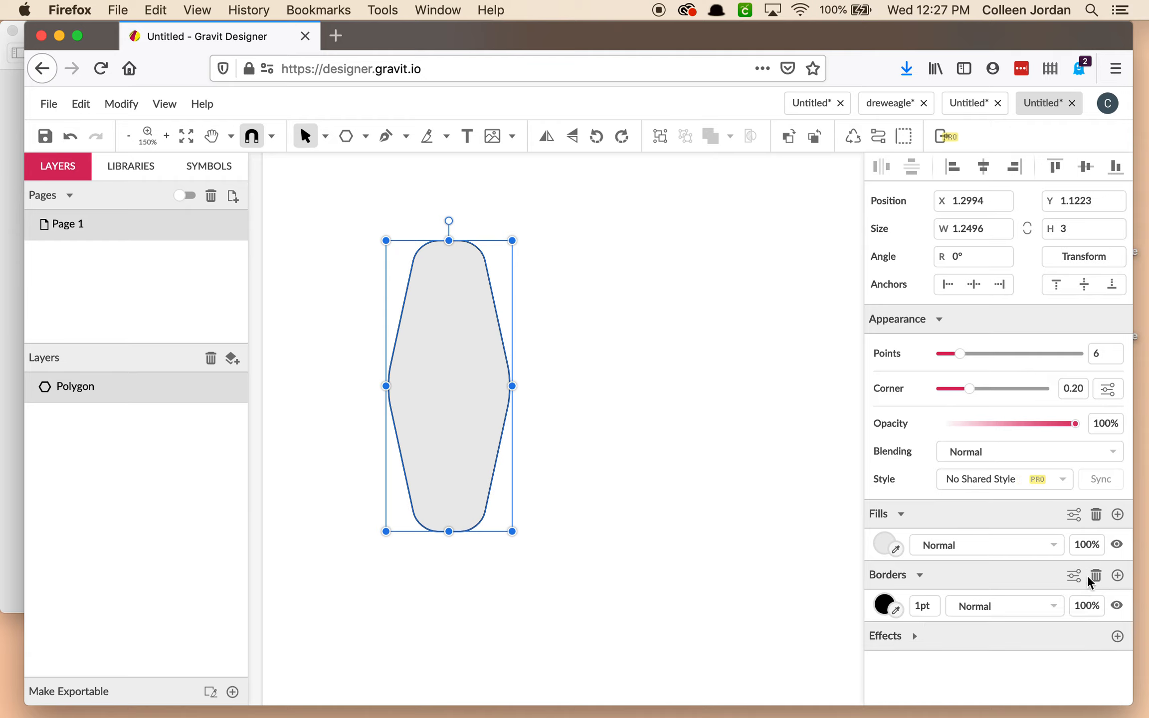
{"action": "left_click", "coordinate": [924, 605]}
{"action": "left_click", "coordinate": [1054, 605]}
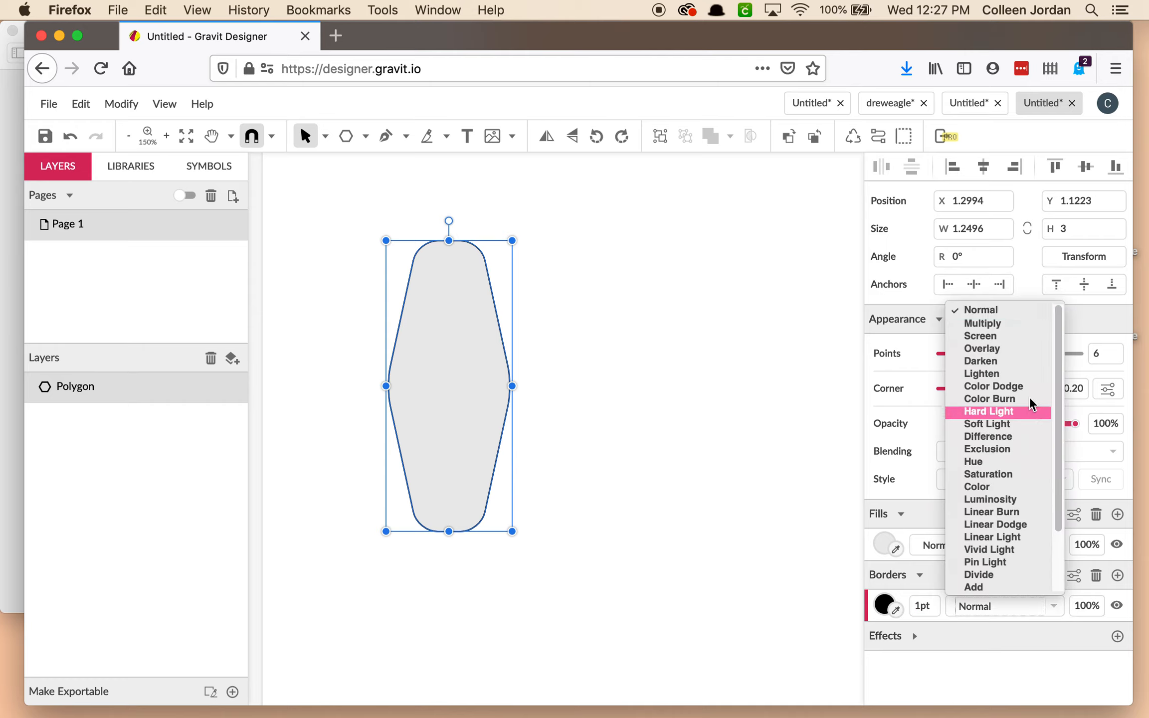
{"action": "left_click", "coordinate": [937, 619]}
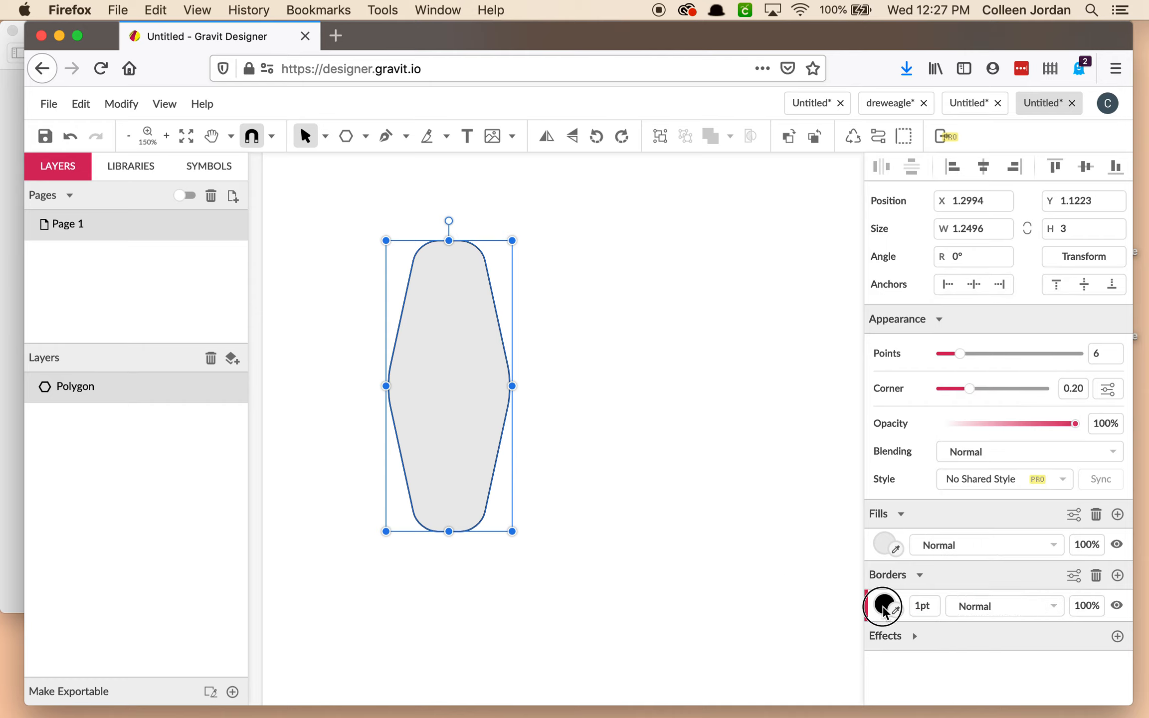
{"action": "left_click", "coordinate": [884, 606]}
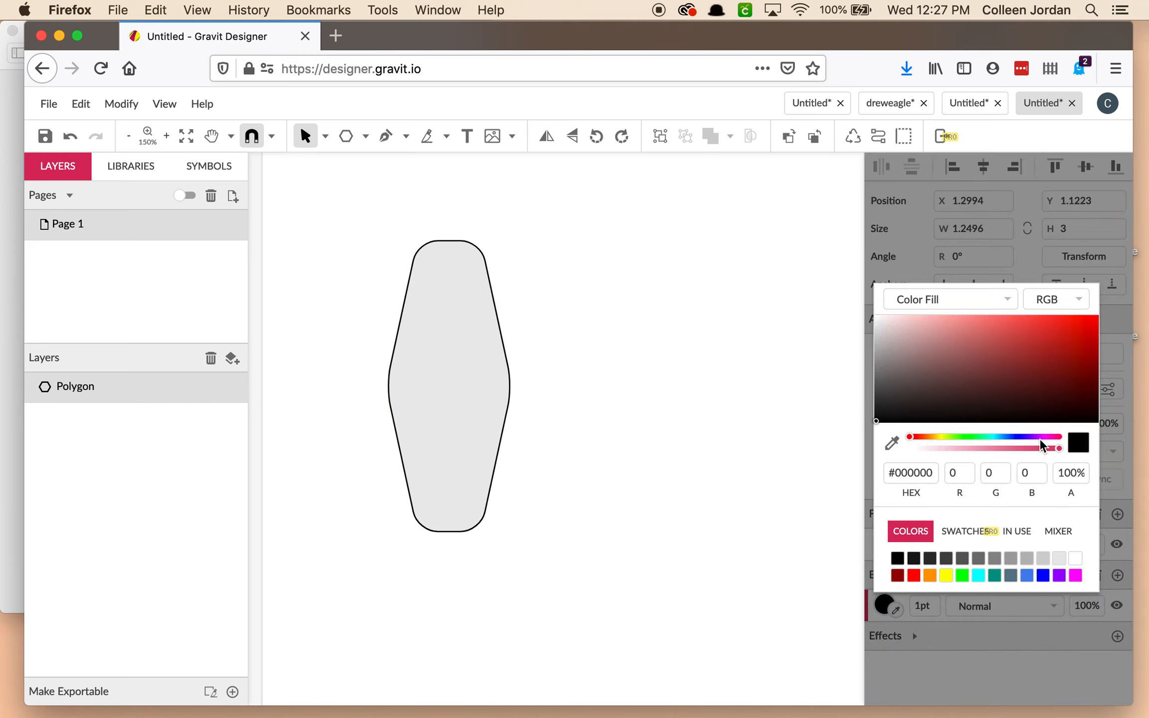
{"action": "left_click_drag", "start_coordinate": [1040, 438], "coordinate": [1021, 437]}
{"action": "left_click", "coordinate": [1078, 327]}
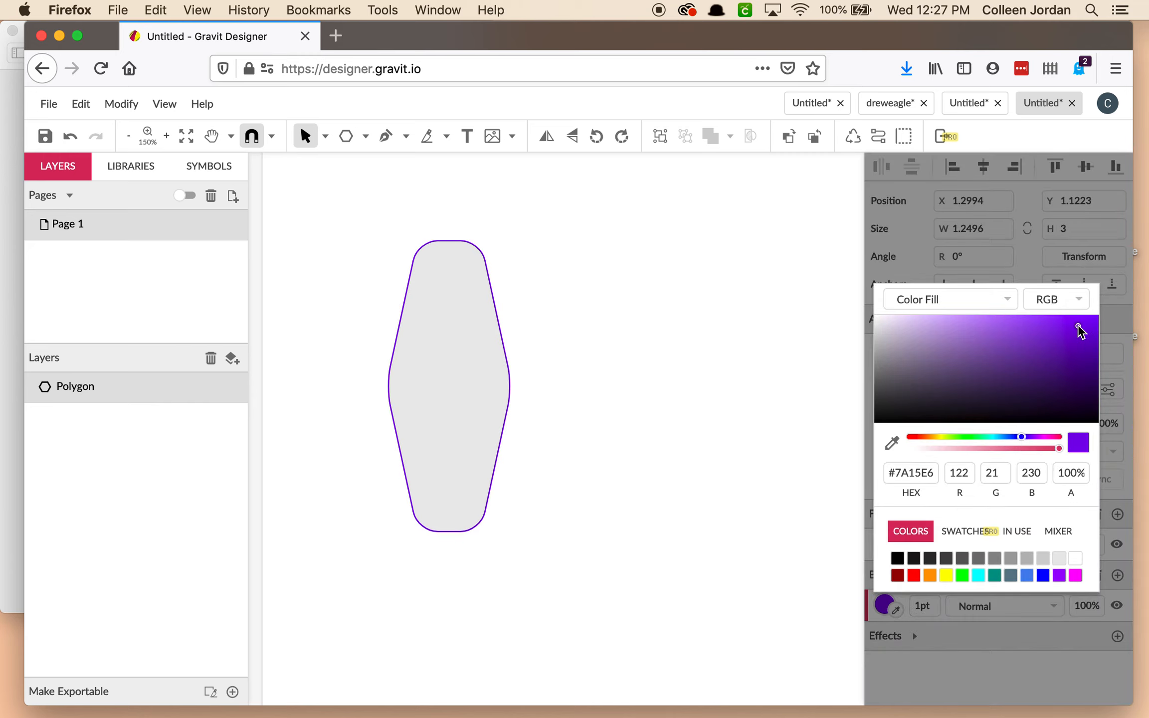
{"action": "left_click_drag", "start_coordinate": [1079, 329], "coordinate": [1077, 333]}
{"action": "left_click", "coordinate": [1003, 666]}
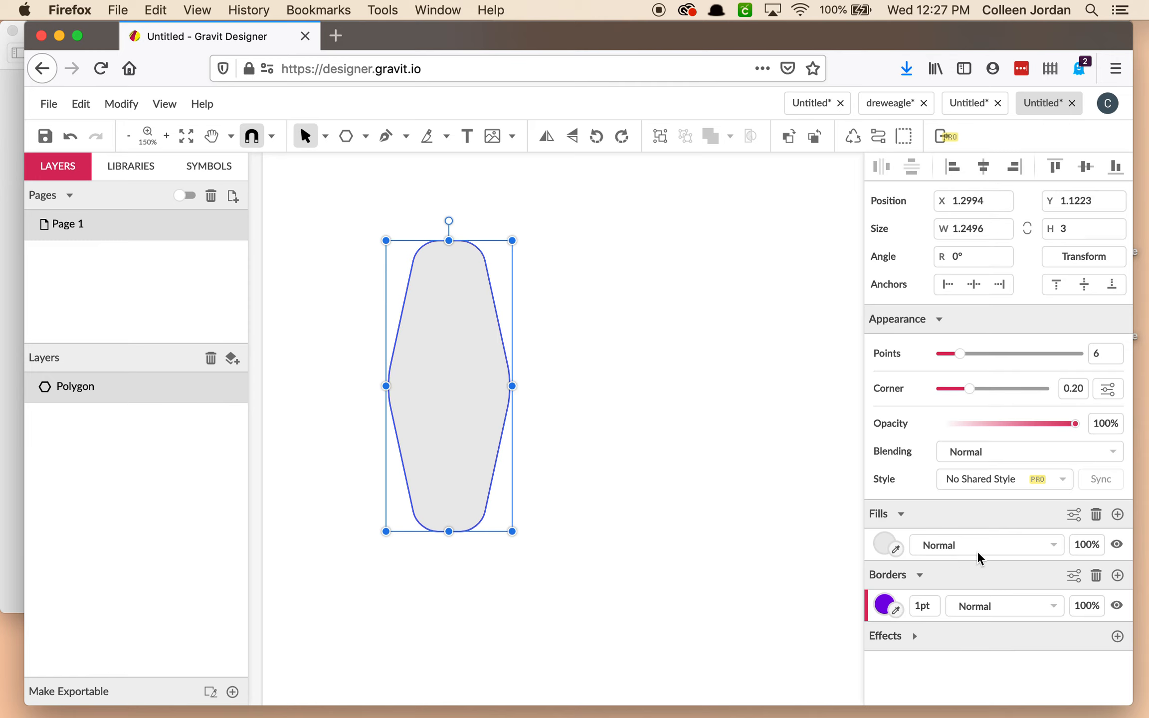
Set the keychain shape's fill opacity to 0% so only the outline shows, and deselect it.
{"action": "left_click", "coordinate": [1052, 542]}
{"action": "left_click", "coordinate": [1052, 541]}
{"action": "left_click", "coordinate": [1052, 541]}
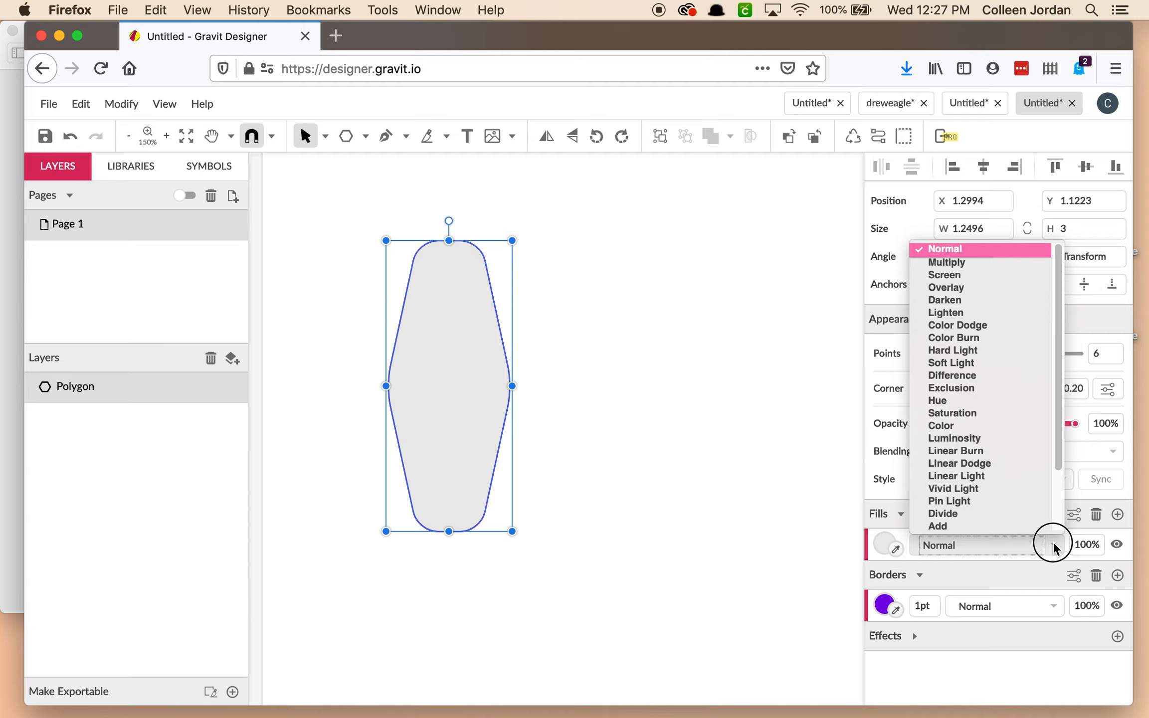
{"action": "left_click", "coordinate": [1053, 543]}
{"action": "left_click", "coordinate": [1097, 543]}
{"action": "type", "text": "0"}
{"action": "key", "text": "Return"}
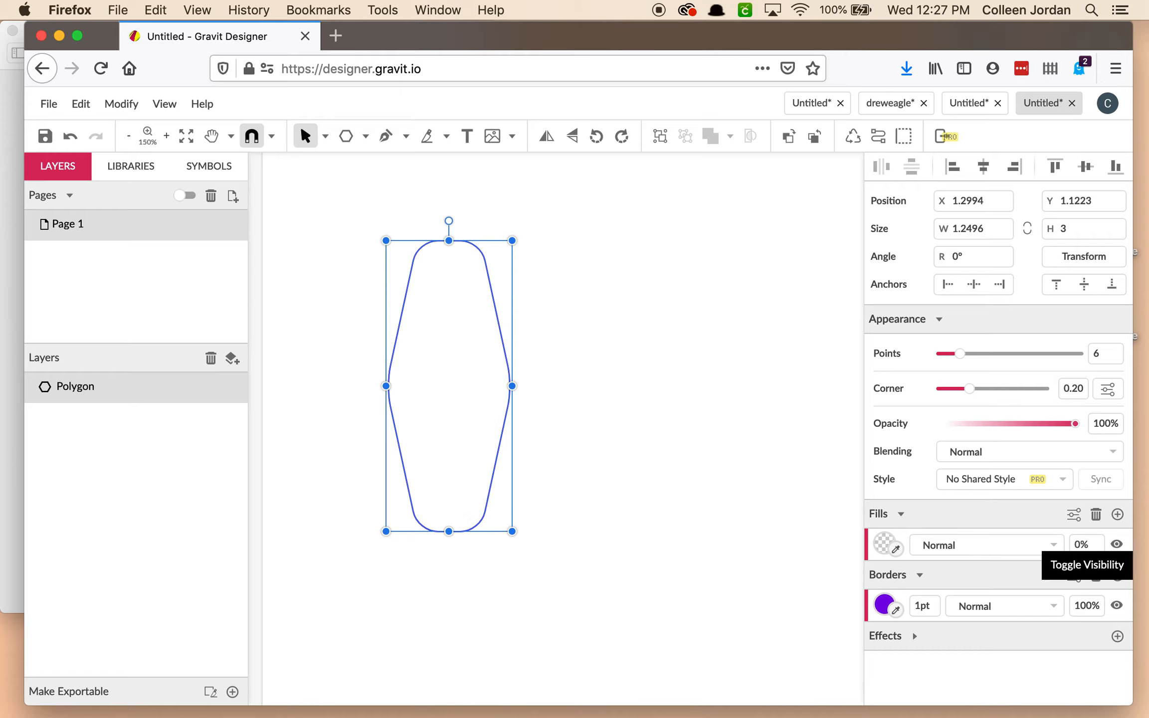
{"action": "left_click", "coordinate": [632, 340]}
Move the purple keychain outline across the page to about X 2.05, Y 1.09, and leave it selected.
{"action": "left_click", "coordinate": [501, 330]}
{"action": "left_click_drag", "start_coordinate": [497, 319], "coordinate": [572, 316]}
{"action": "left_click", "coordinate": [662, 303]}
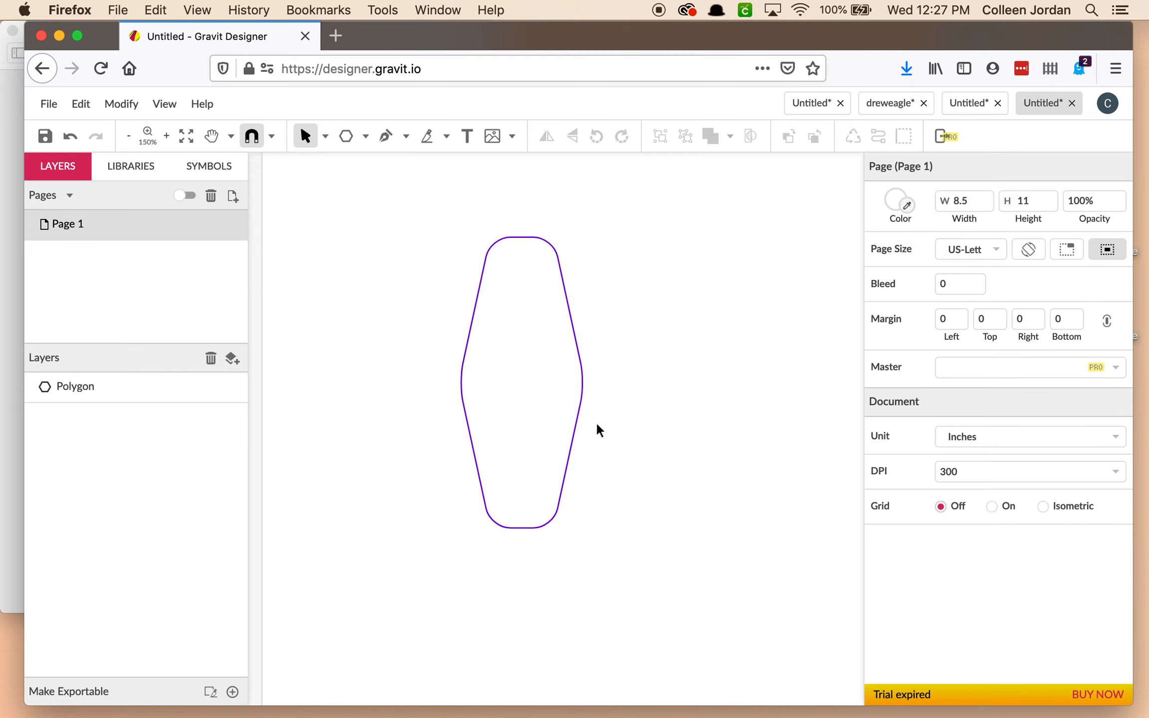
{"action": "left_click", "coordinate": [579, 351]}
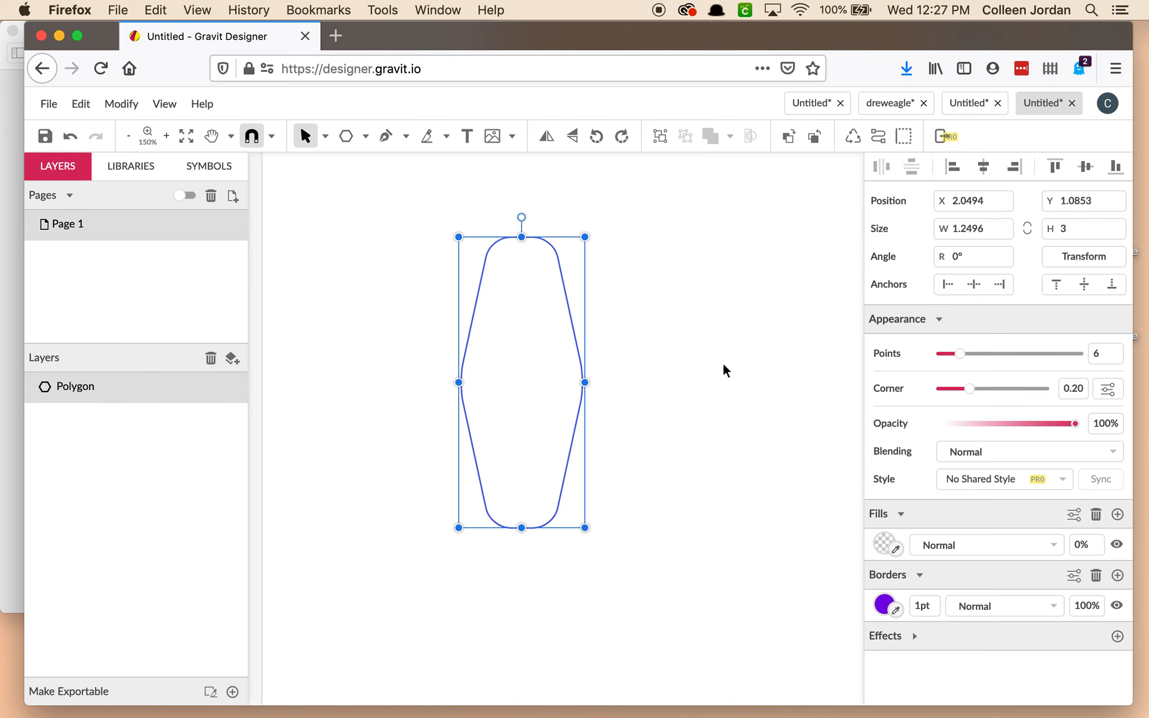
Reduce the keychain outline's corner radius to 0.11 and leave the shape deselected.
{"action": "left_click_drag", "start_coordinate": [970, 389], "coordinate": [958, 390]}
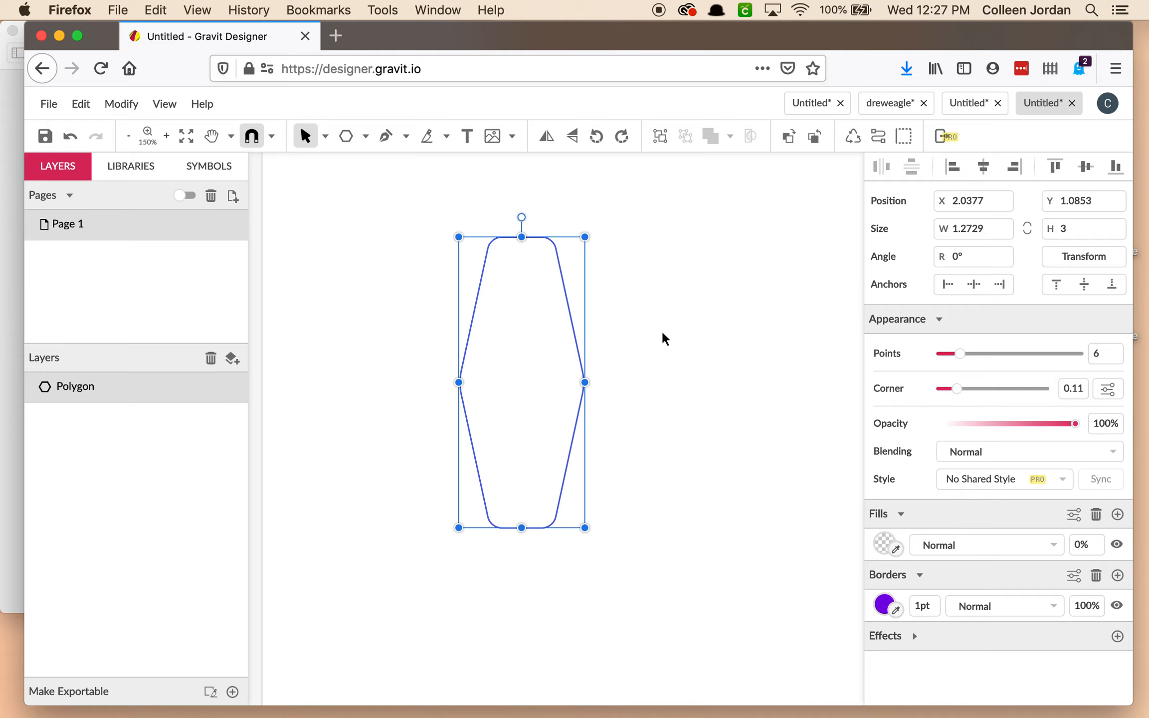
{"action": "left_click", "coordinate": [664, 318]}
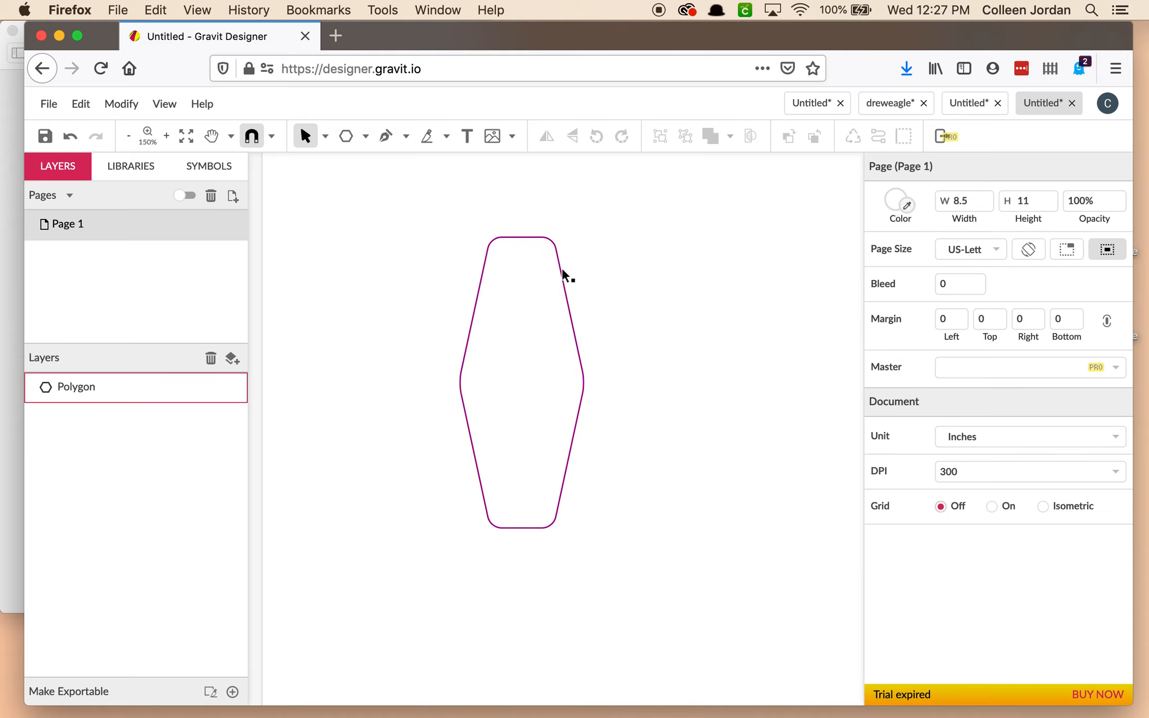
{"action": "left_click", "coordinate": [560, 271]}
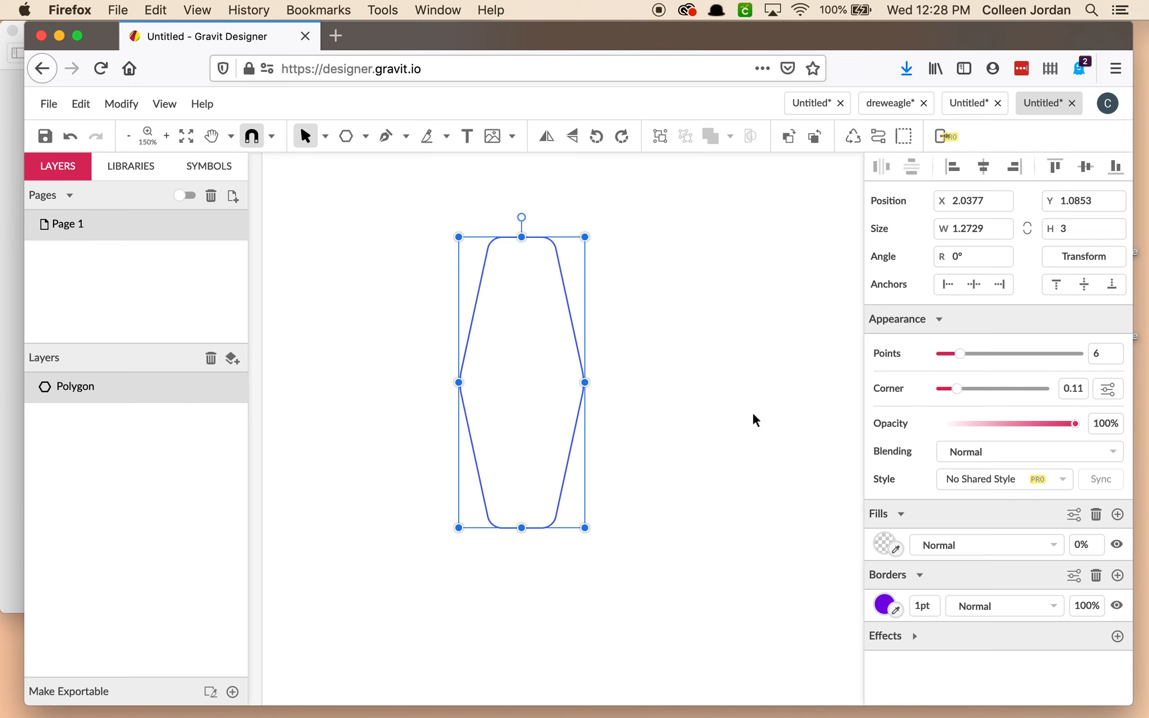
{"action": "left_click", "coordinate": [685, 421]}
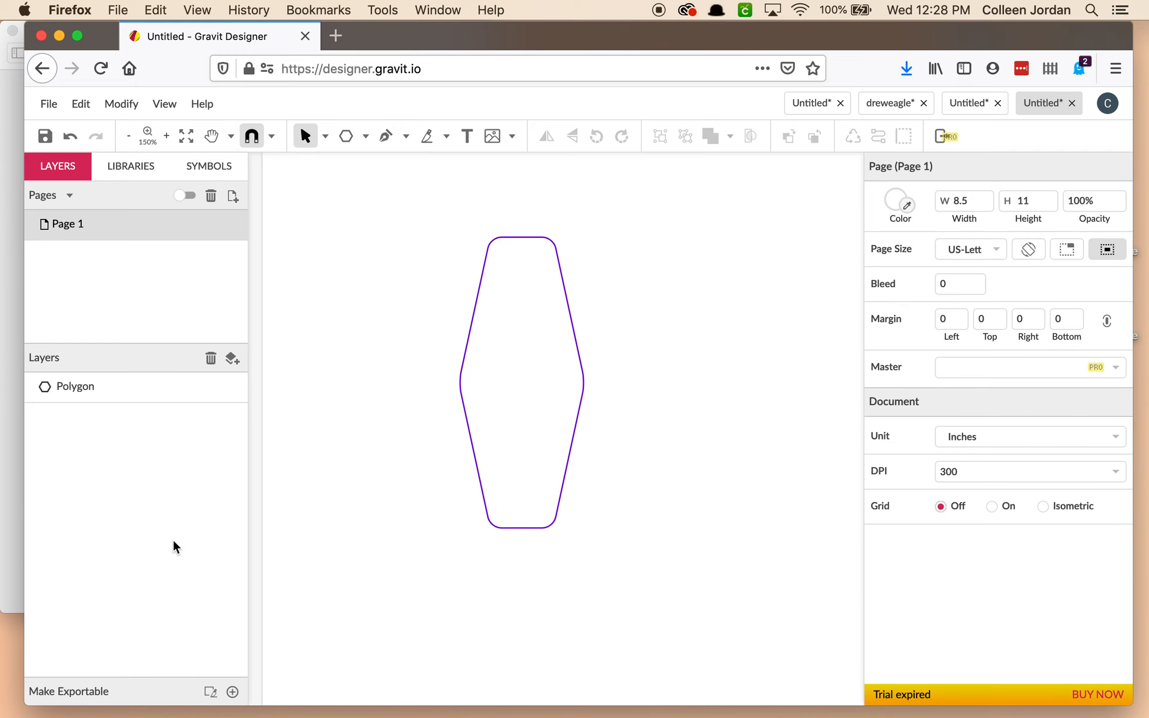
Check the reference image in Preview, then add centre-aligned two-line text DREW / MAKERSPACE beside the keychain outline in Gravit Designer.
{"action": "left_click", "coordinate": [2, 413]}
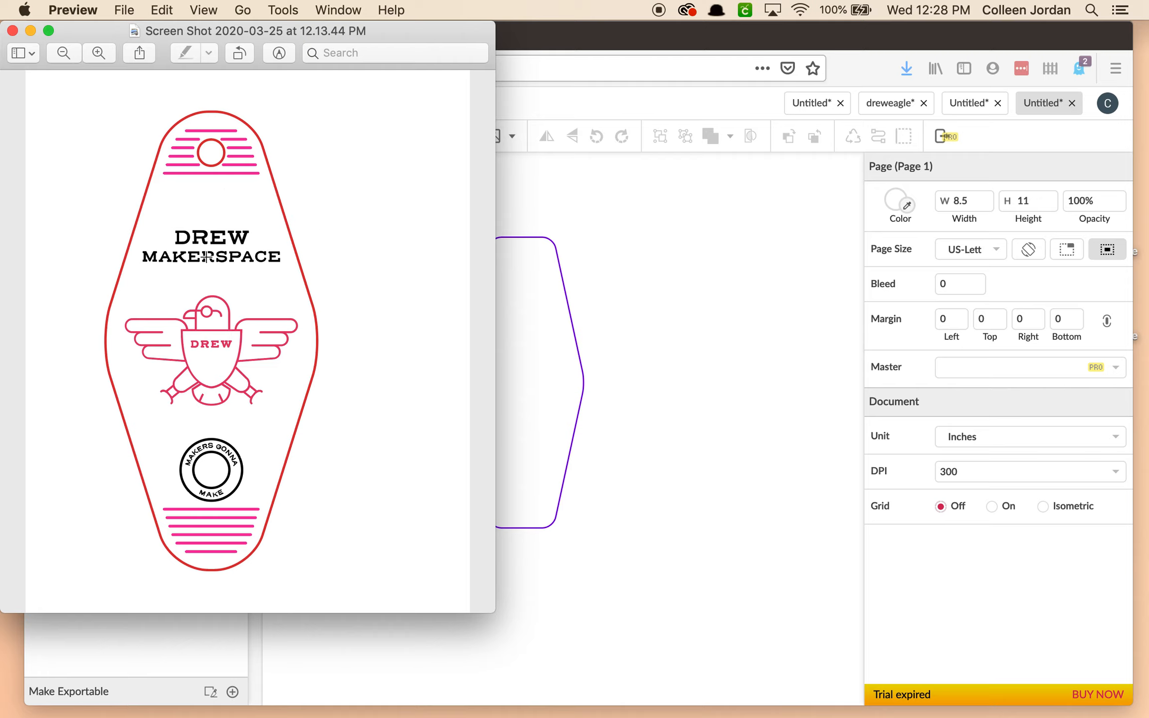
{"action": "left_click", "coordinate": [618, 34]}
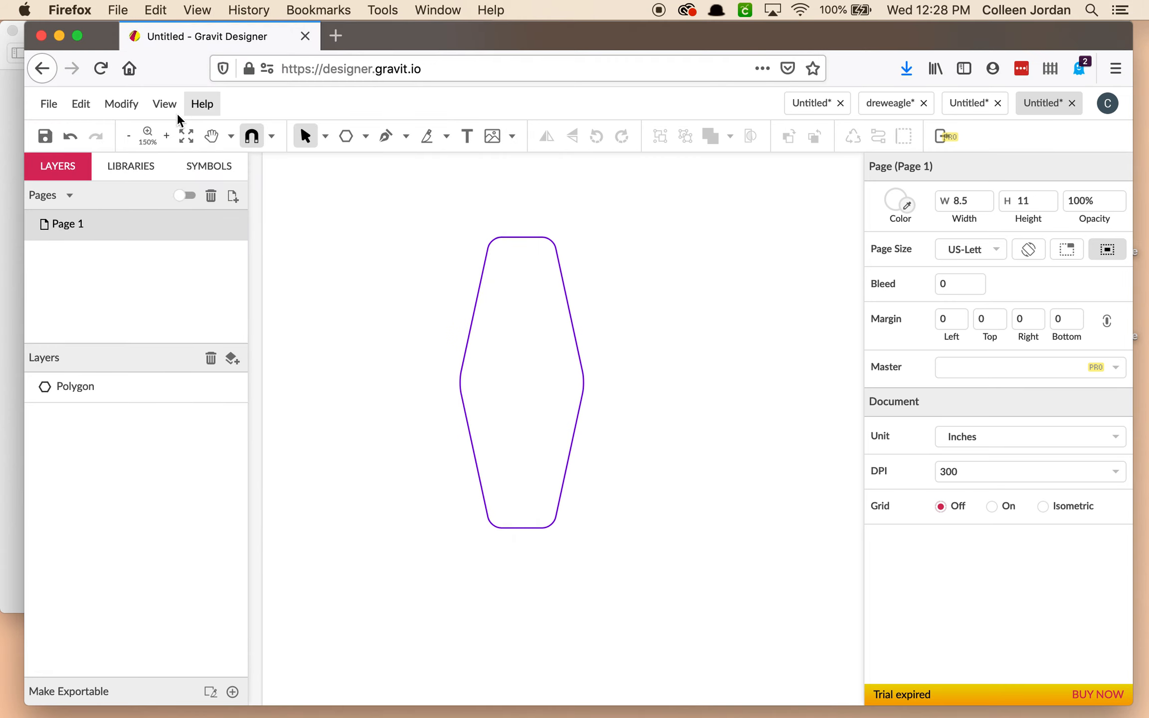
{"action": "left_click", "coordinate": [467, 137]}
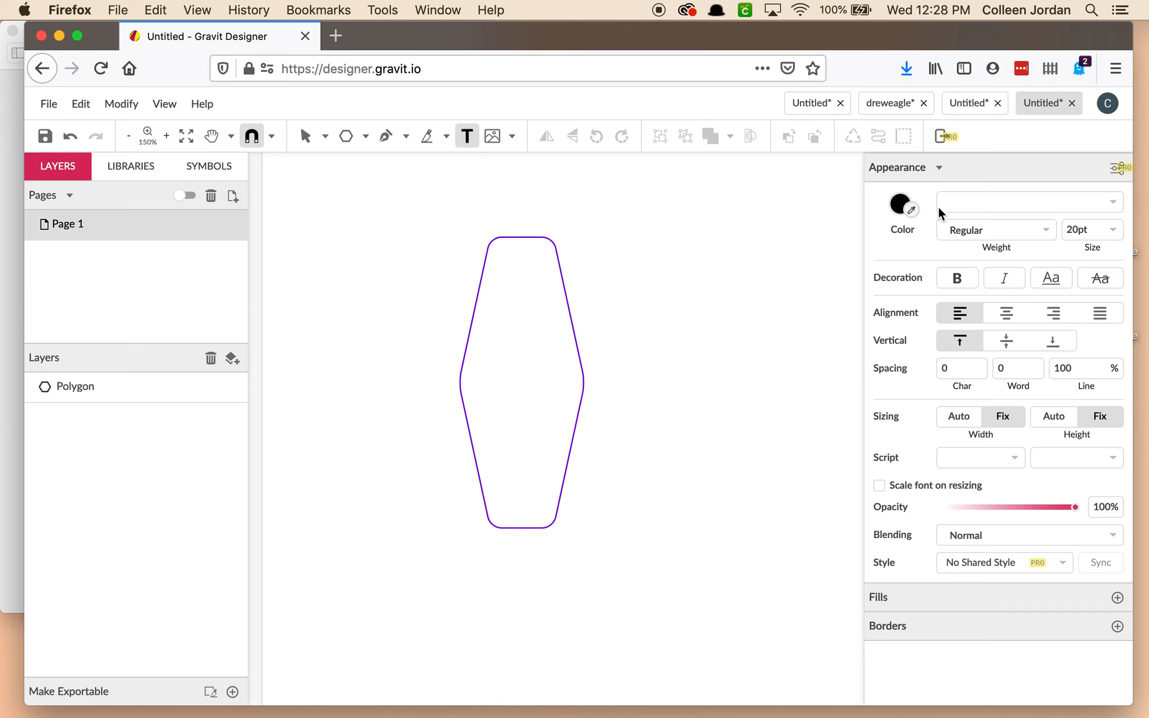
{"action": "left_click", "coordinate": [629, 288]}
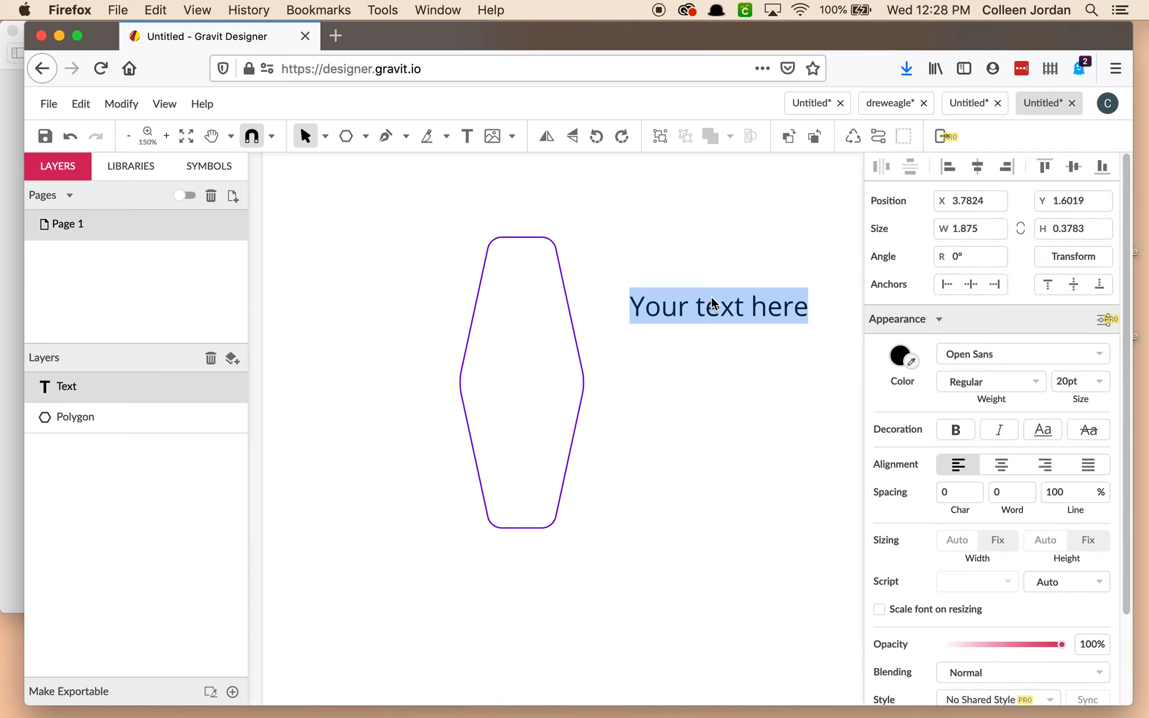
{"action": "type", "text": "DREW"}
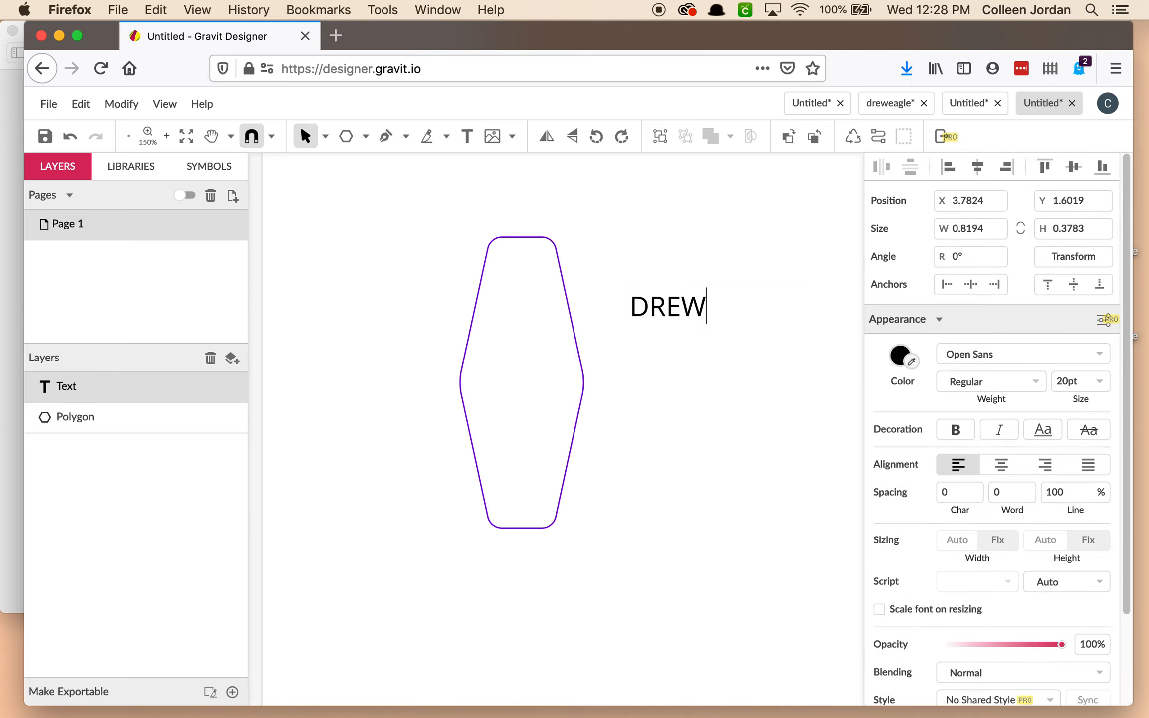
{"action": "key", "text": "Return"}
{"action": "type", "text": "MAKERS"}
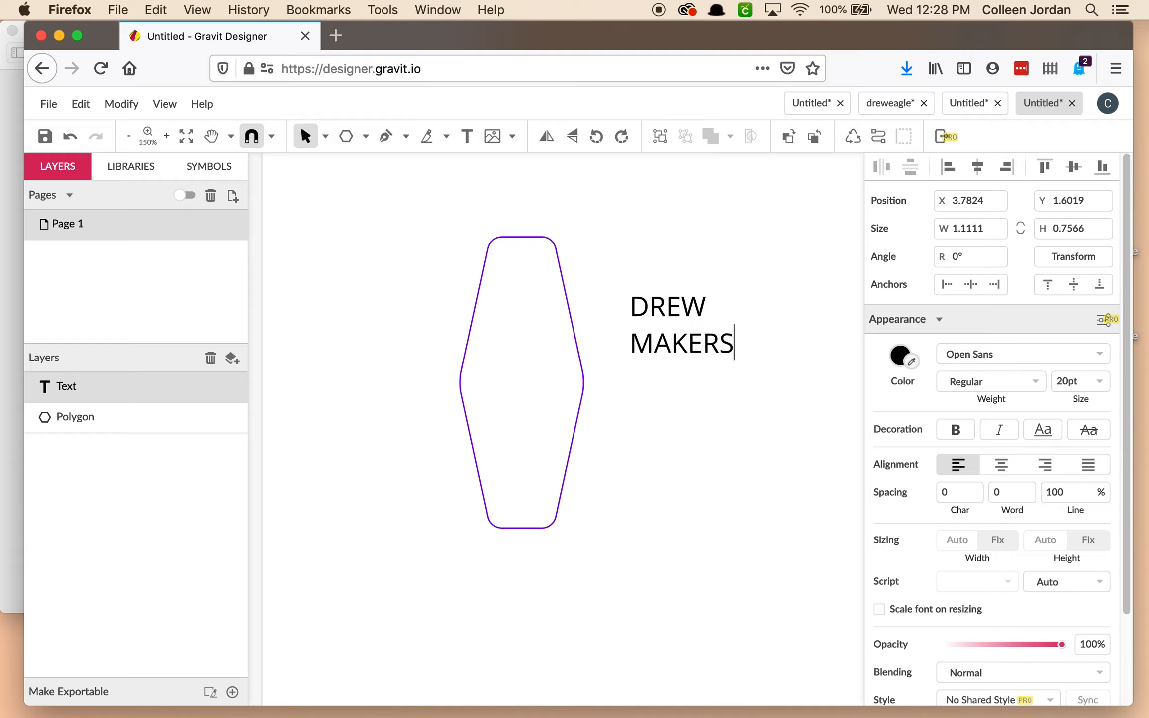
{"action": "type", "text": "PACE"}
{"action": "key", "text": "super+a"}
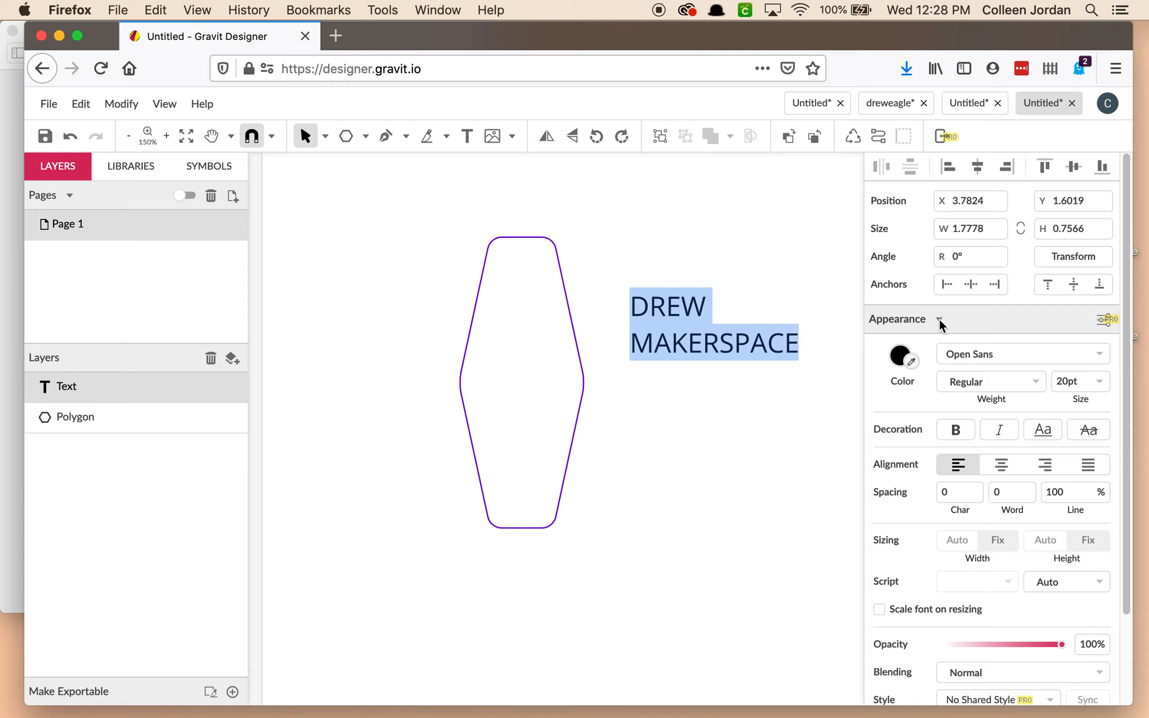
{"action": "left_click", "coordinate": [1002, 465]}
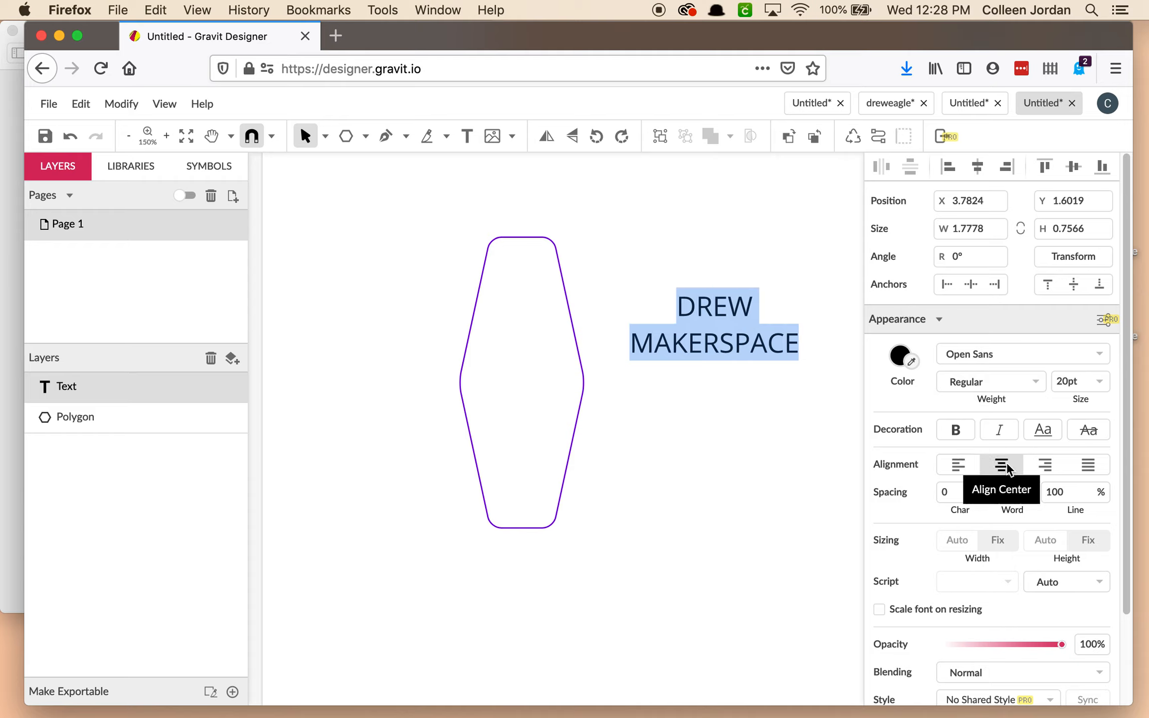
Try the Nunito Sans and Offside fonts on the DREW MAKERSPACE text.
{"action": "left_click", "coordinate": [1098, 353]}
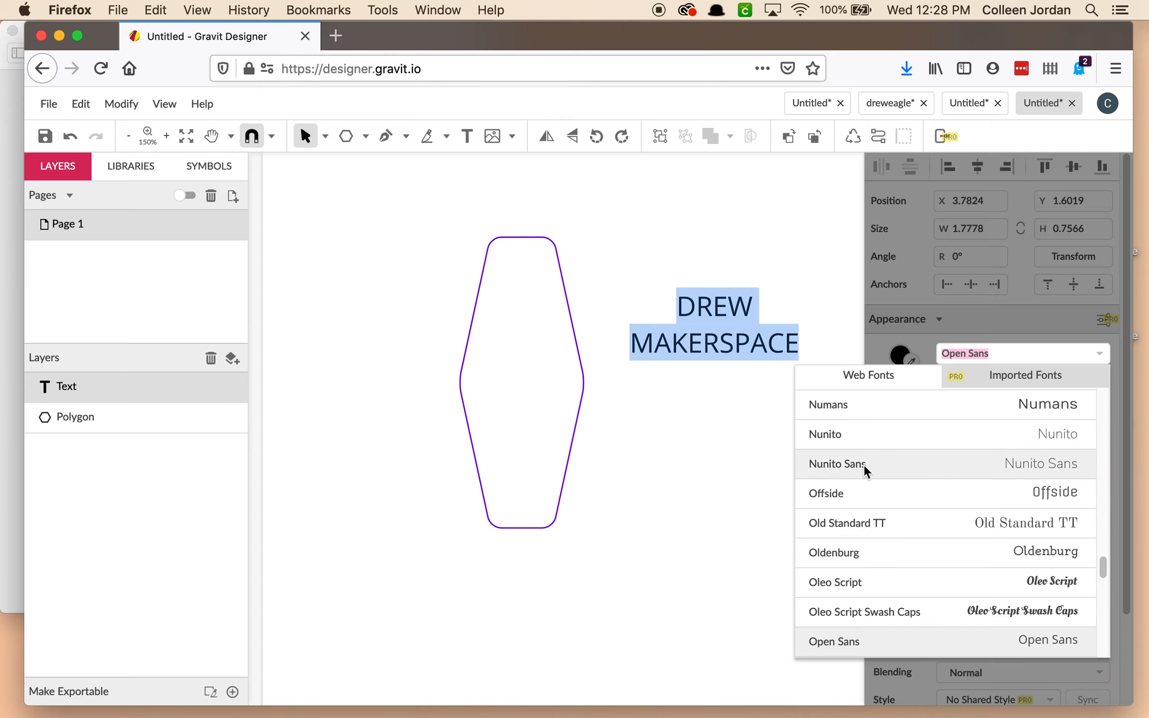
{"action": "left_click", "coordinate": [881, 469]}
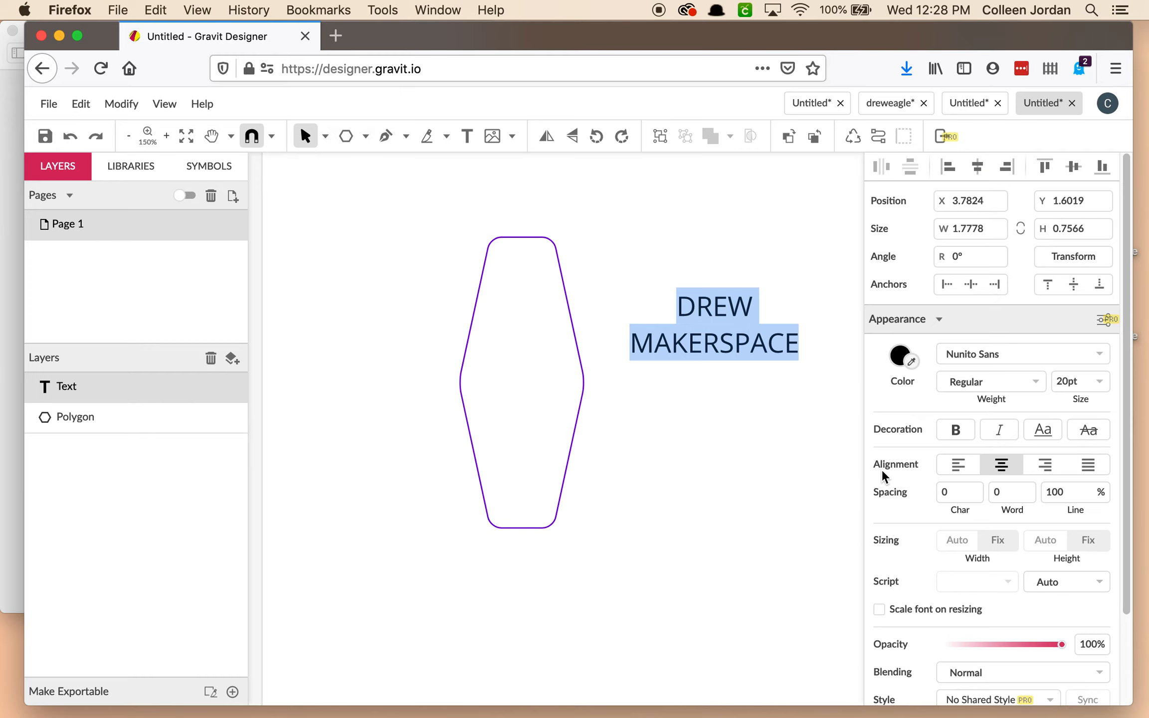
{"action": "left_click", "coordinate": [1099, 353]}
{"action": "scroll", "coordinate": [1039, 506], "scroll_direction": "down", "scroll_amount": 2}
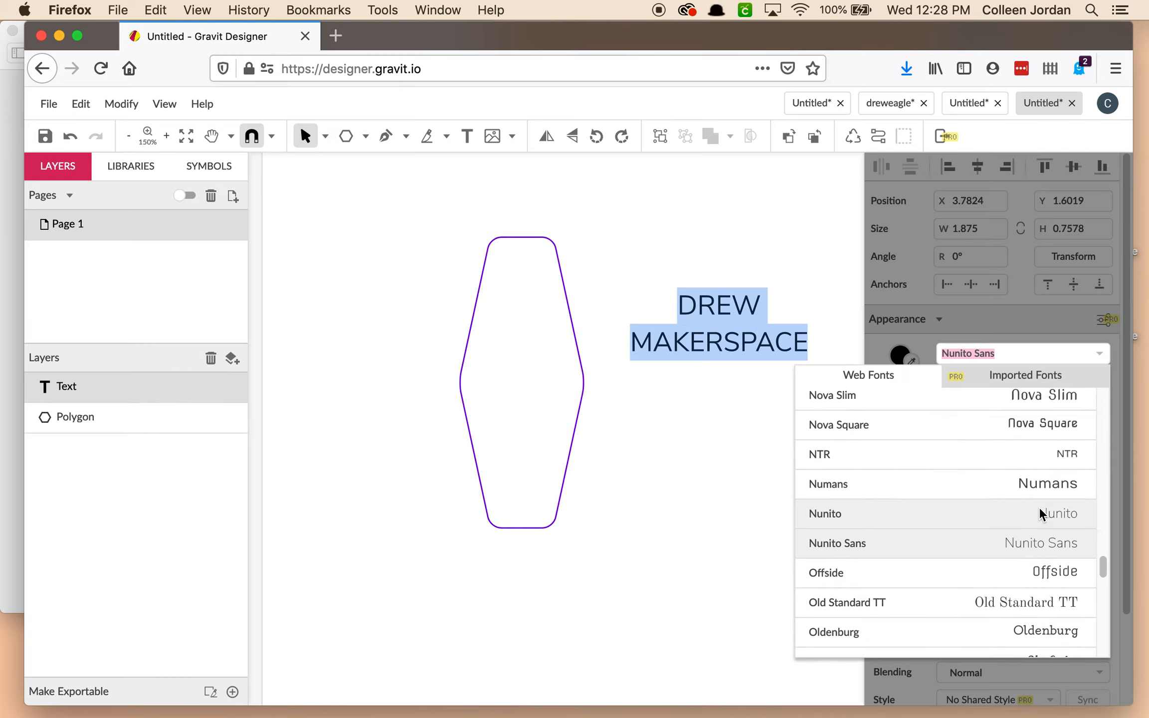
{"action": "scroll", "coordinate": [1039, 506], "scroll_direction": "down", "scroll_amount": 3}
{"action": "left_click", "coordinate": [1055, 487]}
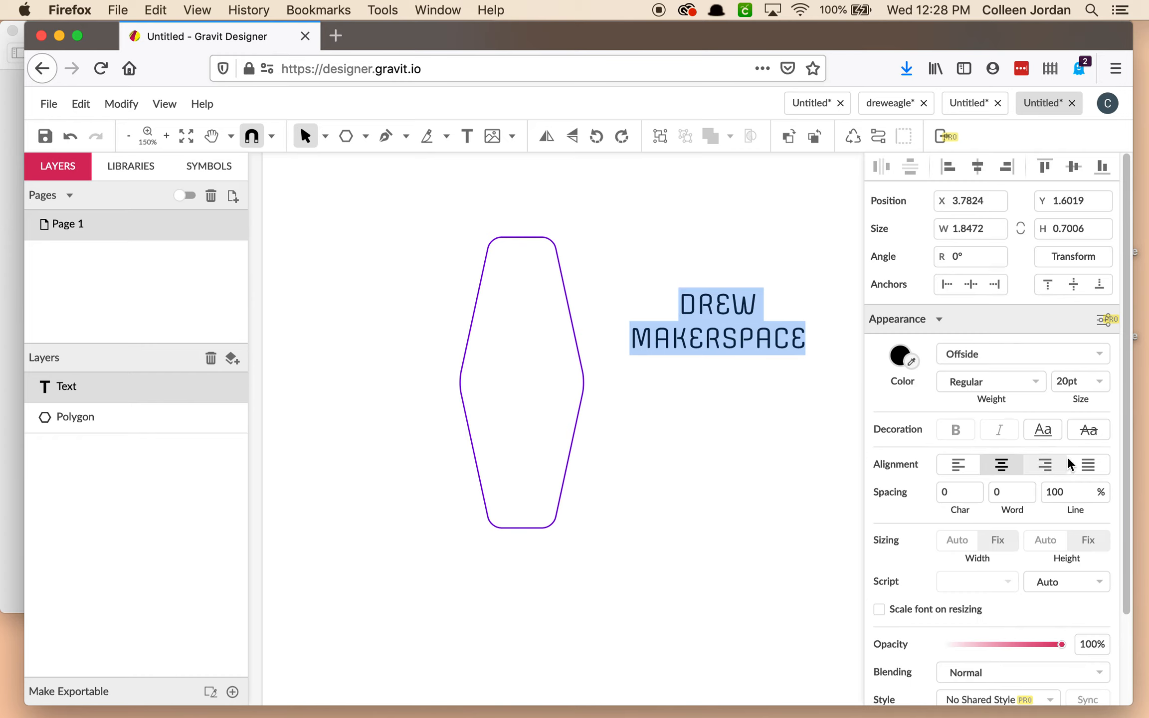
Consult the reference lettering in Preview and try the Open Sans Condensed font on the DREW MAKERSPACE text.
{"action": "left_click", "coordinate": [1099, 353]}
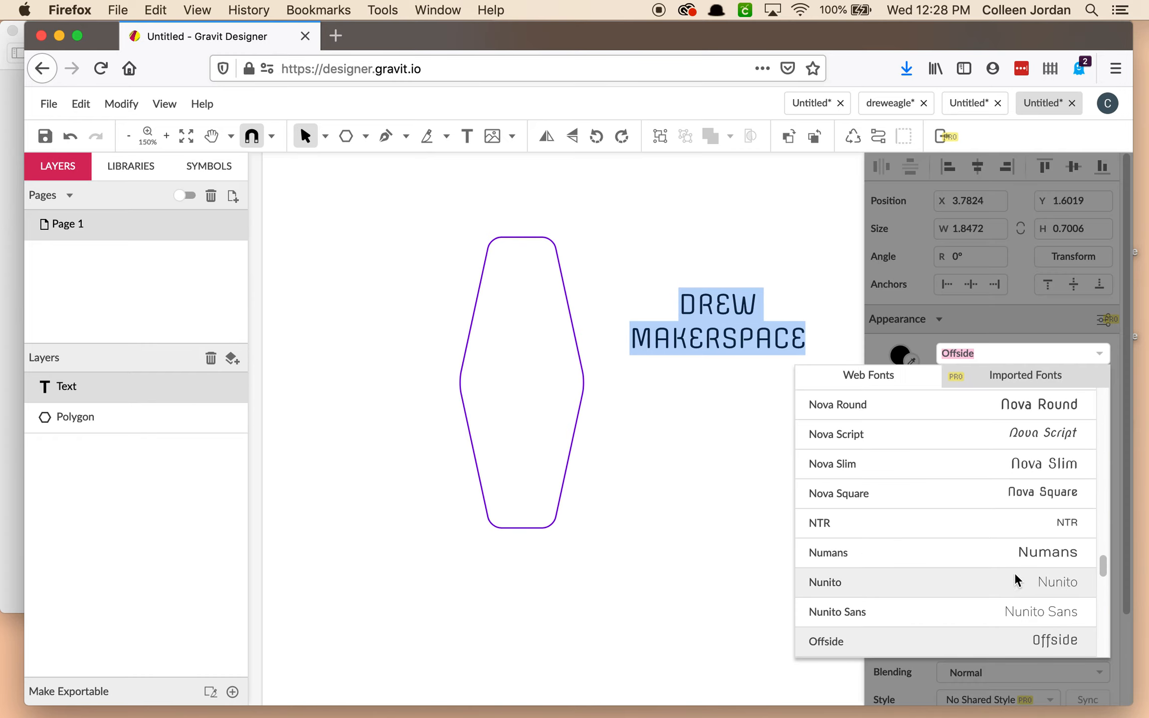
{"action": "scroll", "coordinate": [1015, 578], "scroll_direction": "down", "scroll_amount": 2}
{"action": "scroll", "coordinate": [1014, 579], "scroll_direction": "down", "scroll_amount": 1}
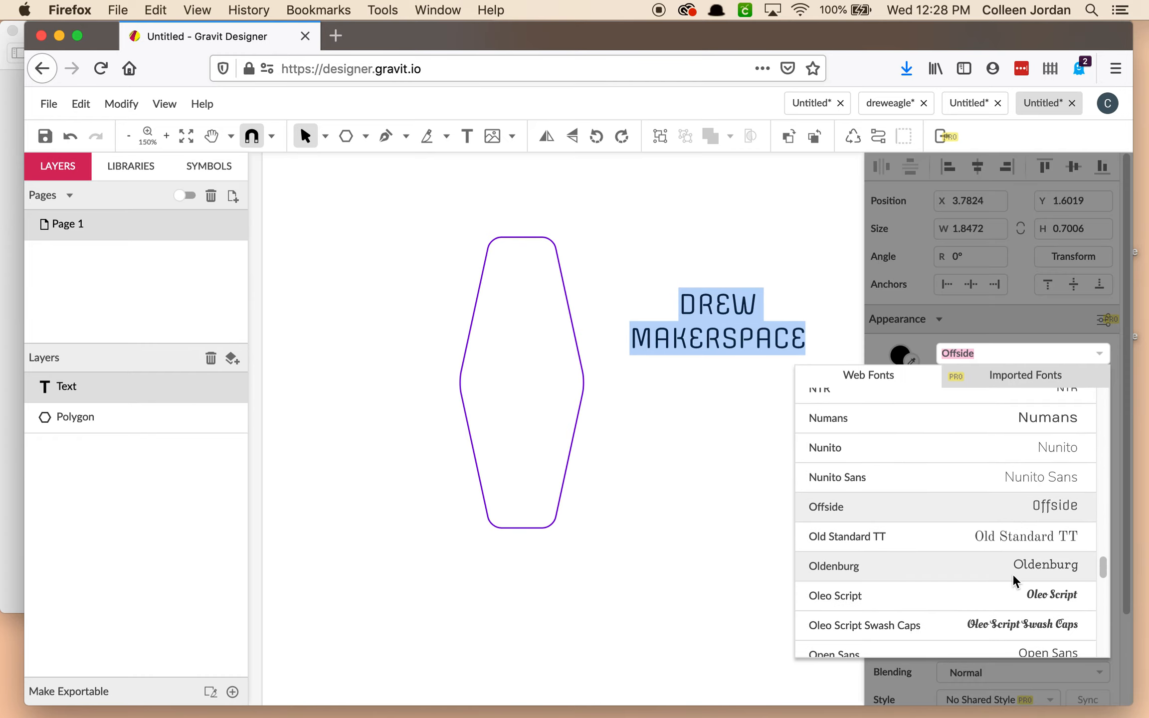
{"action": "left_click", "coordinate": [15, 230]}
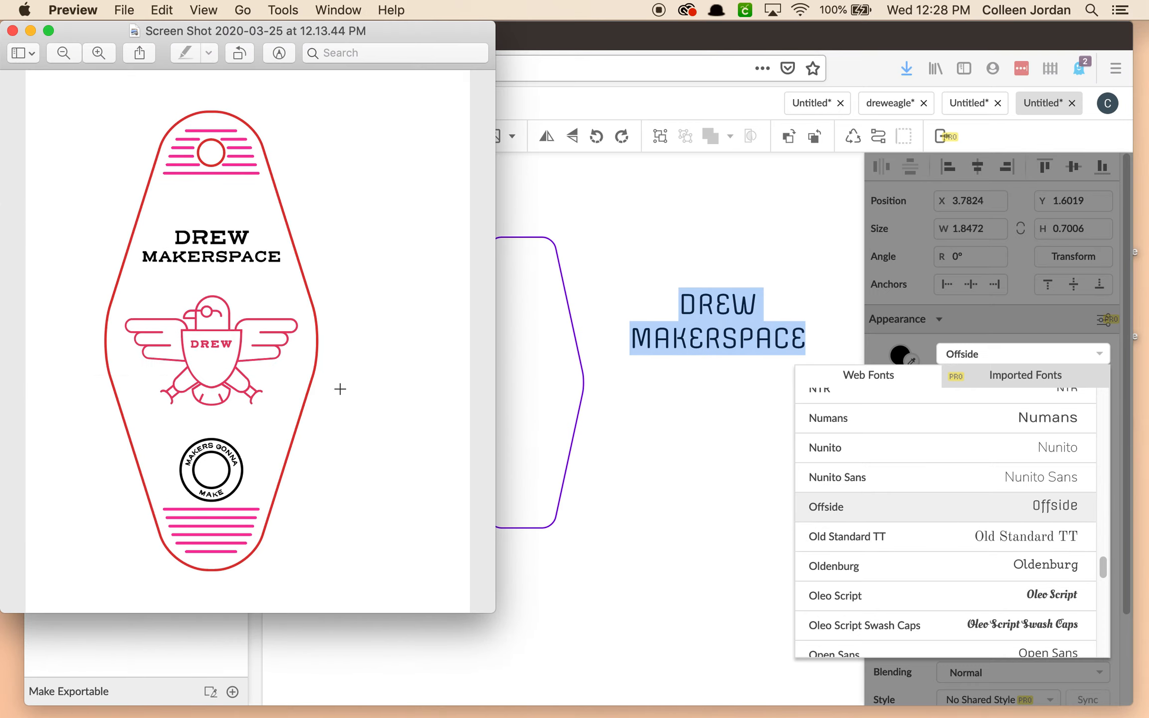
{"action": "scroll", "coordinate": [1037, 506], "scroll_direction": "down", "scroll_amount": 5}
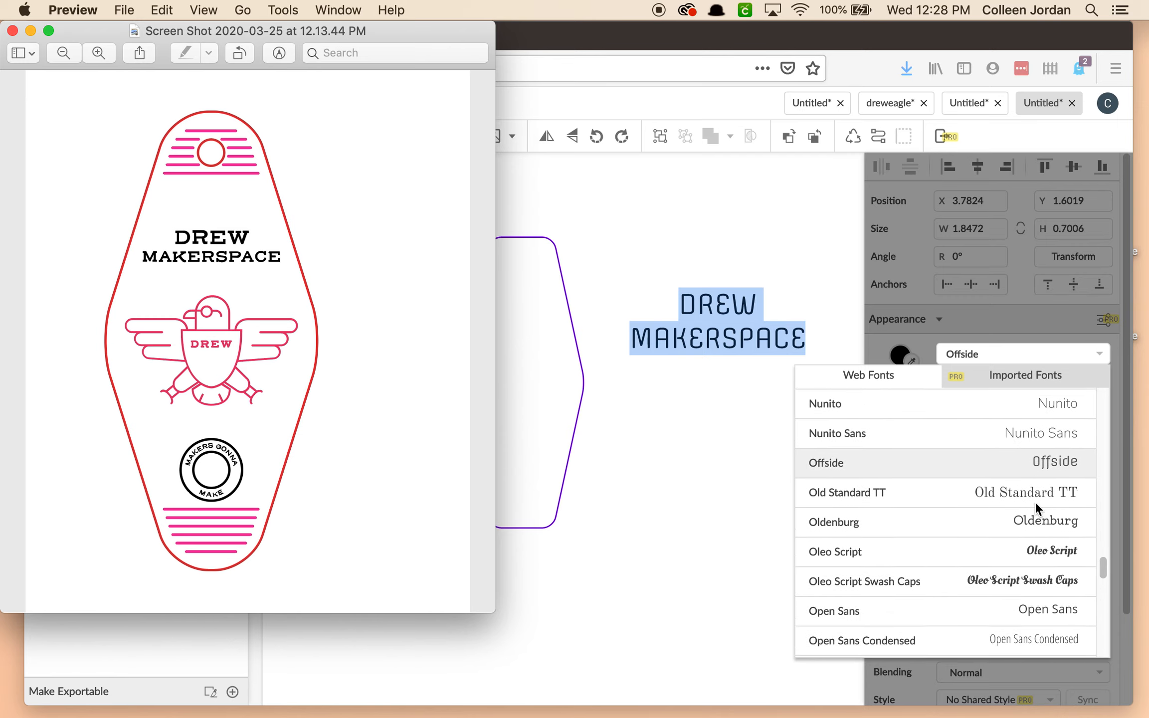
{"action": "left_click", "coordinate": [1022, 437]}
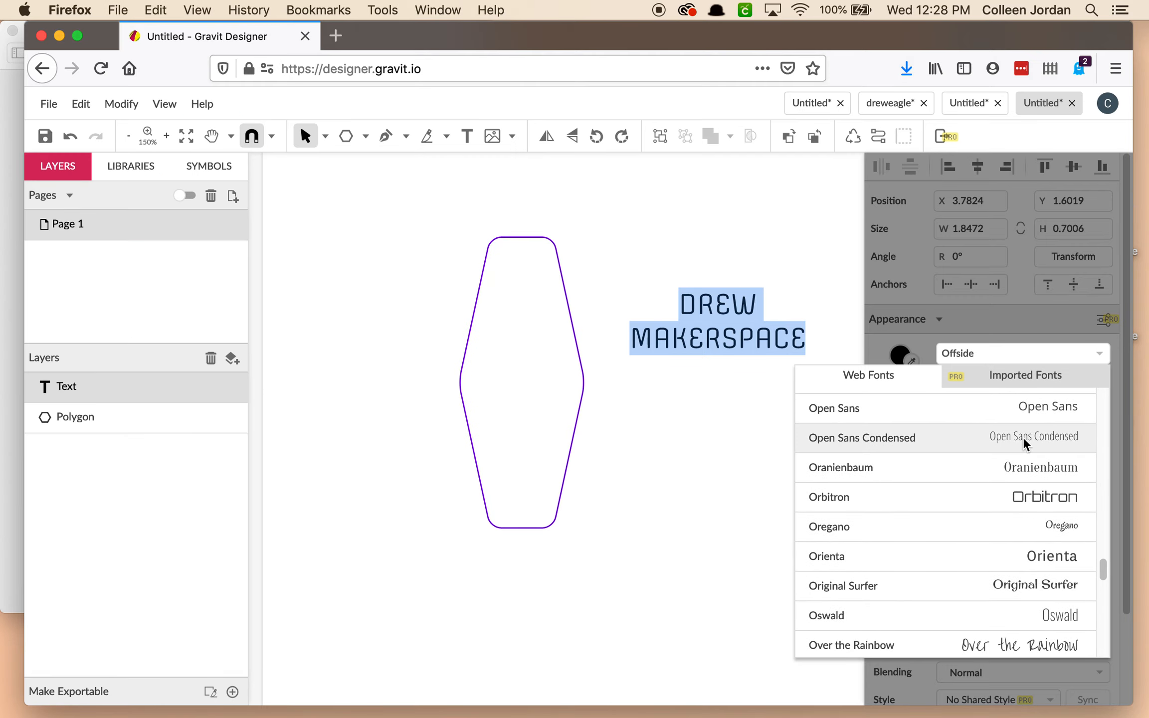
{"action": "left_click", "coordinate": [1000, 434]}
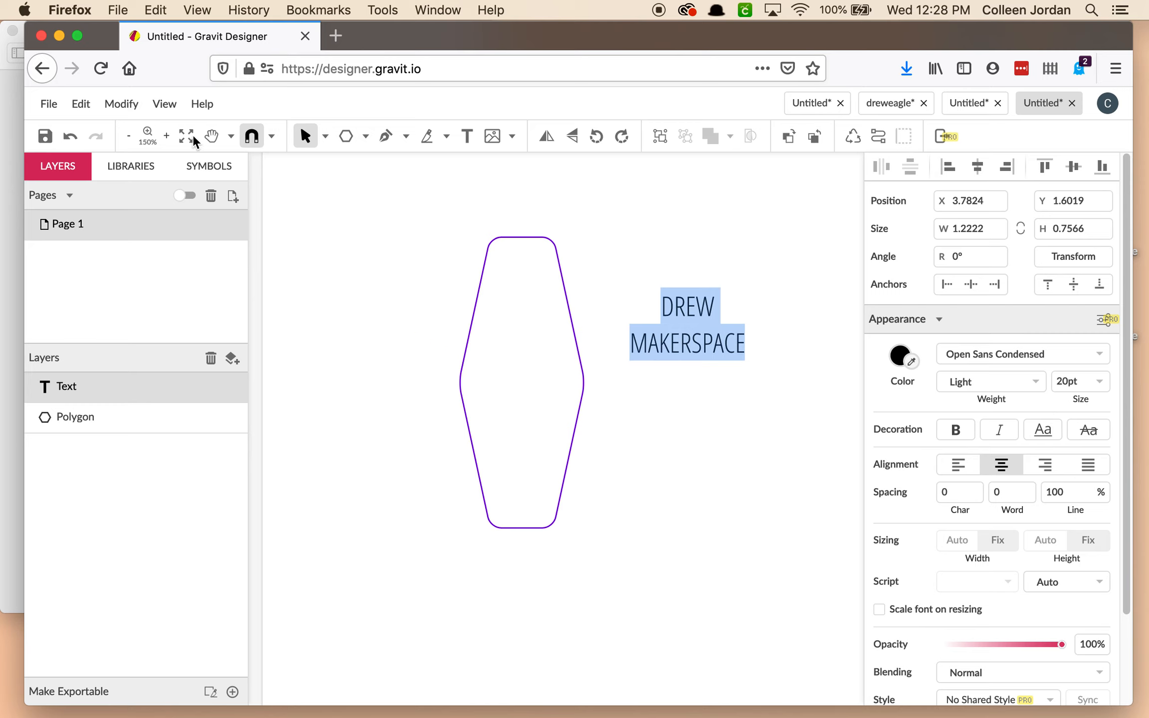
Recheck the reference image, set the DREW MAKERSPACE text's font to Unica One, and move it to about X 3.59, Y 1.51.
{"action": "left_click", "coordinate": [7, 182]}
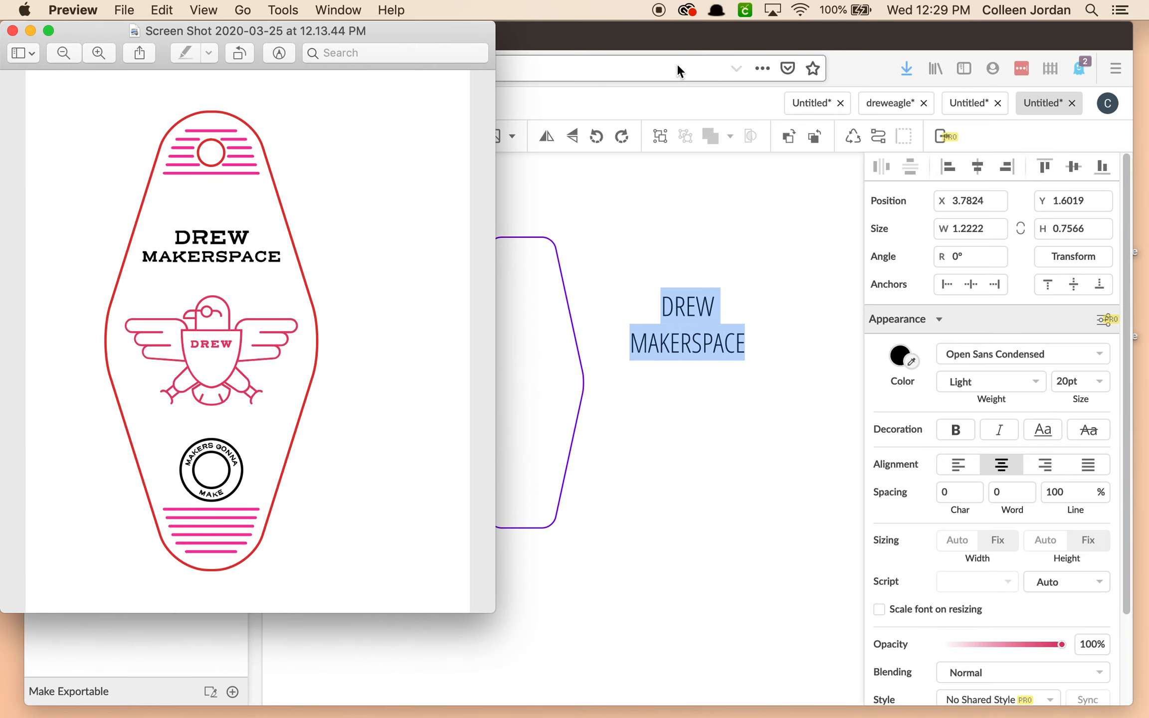
{"action": "left_click", "coordinate": [673, 48]}
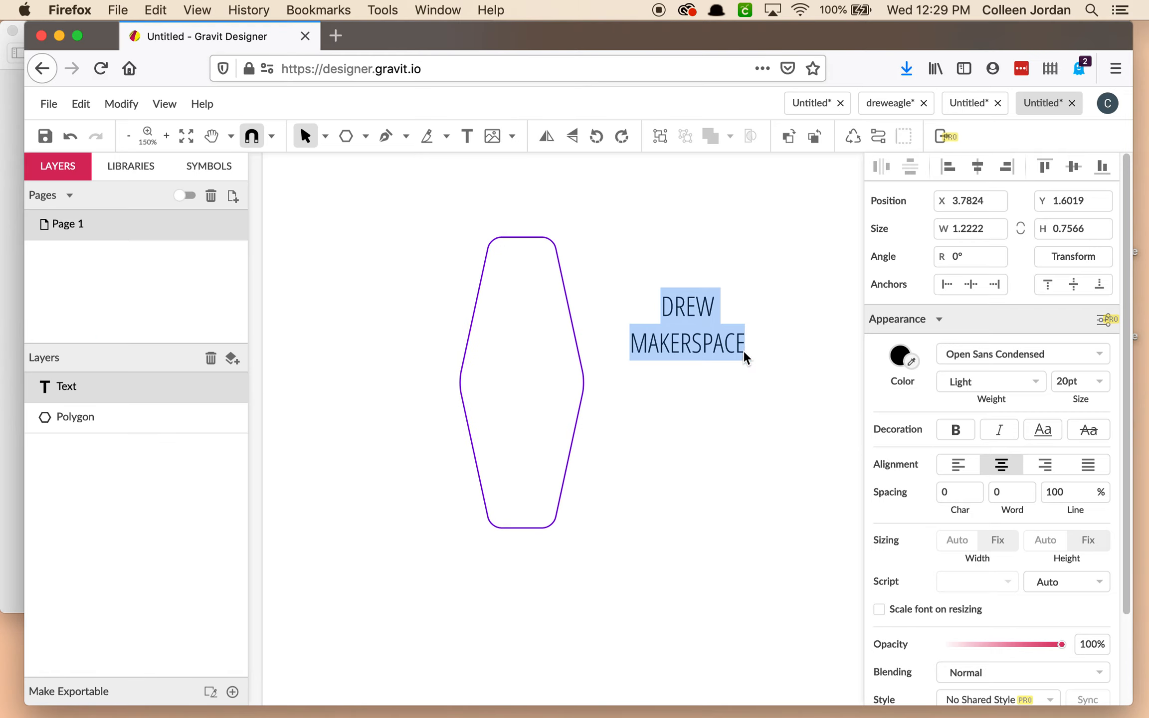
{"action": "left_click", "coordinate": [1044, 352]}
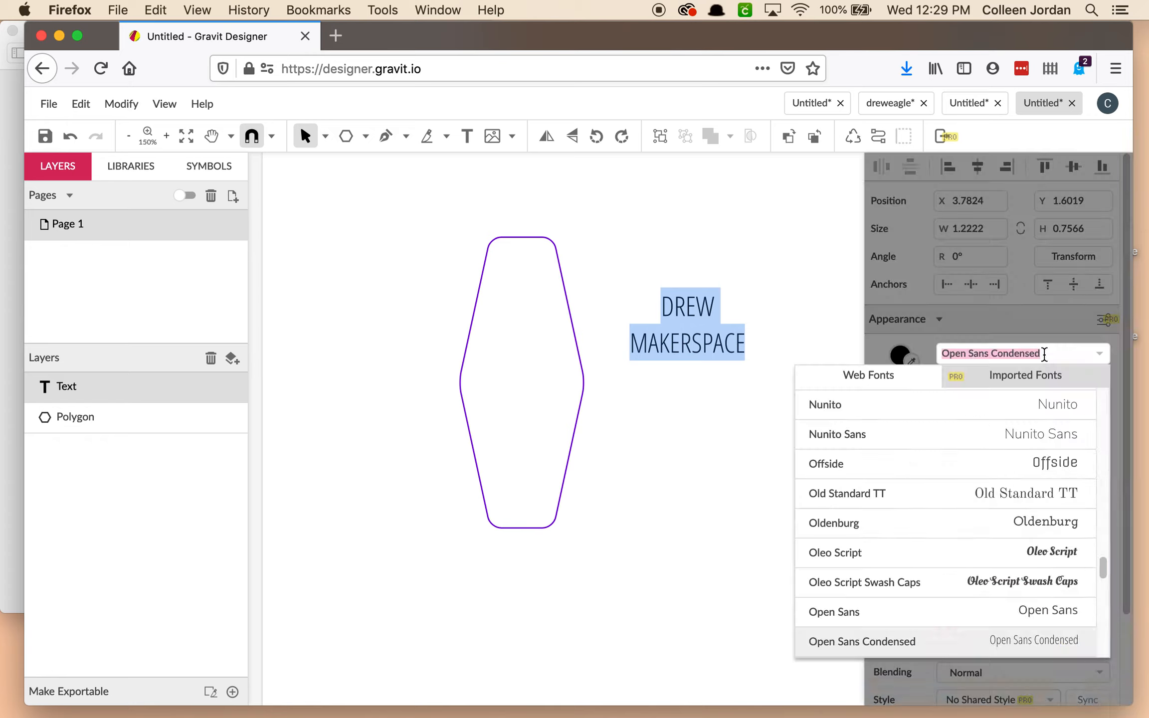
{"action": "left_click_drag", "start_coordinate": [1102, 570], "coordinate": [1102, 643]}
{"action": "left_click", "coordinate": [1059, 479]}
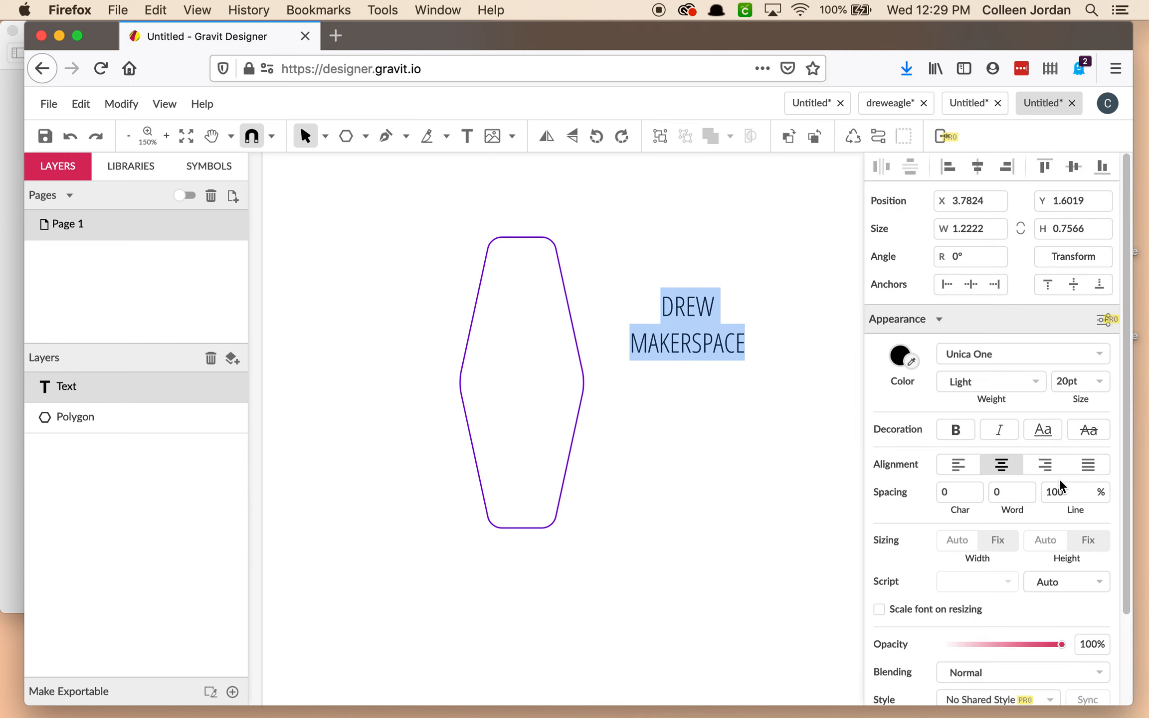
{"action": "left_click", "coordinate": [771, 278]}
{"action": "left_click_drag", "start_coordinate": [700, 314], "coordinate": [681, 305]}
Compare the text with the reference image and set only the word MAKERSPACE to 12 pt.
{"action": "left_click", "coordinate": [10, 274]}
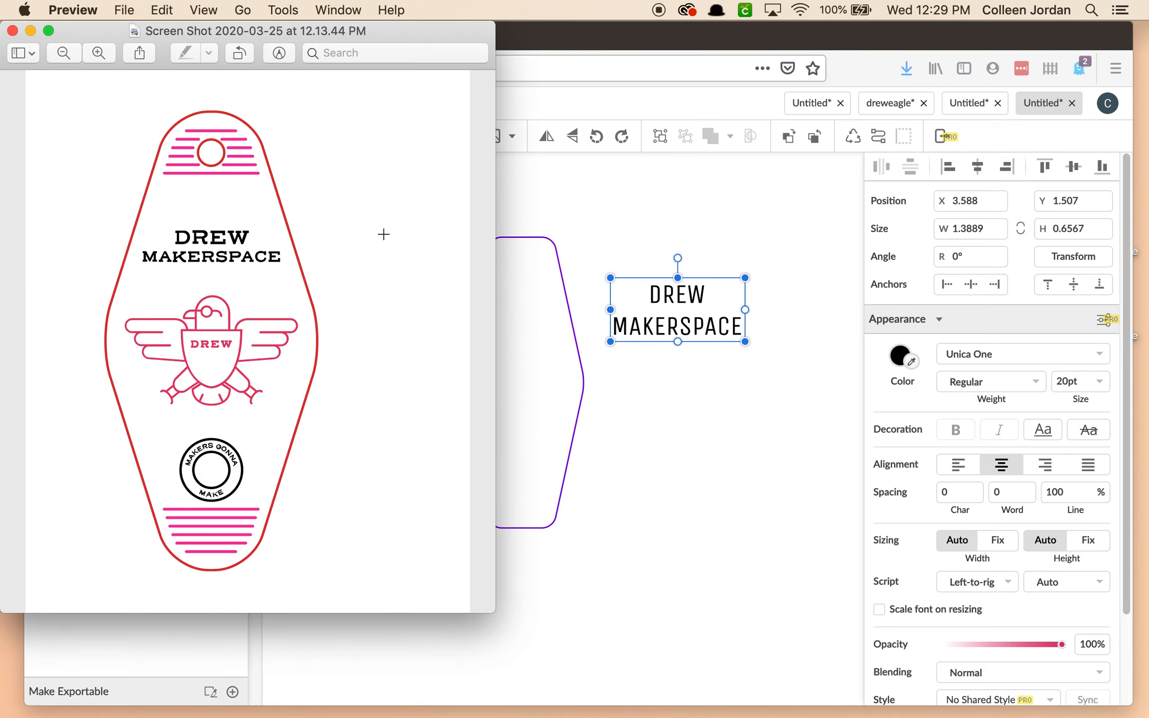
{"action": "left_click", "coordinate": [725, 212]}
{"action": "double_click", "coordinate": [681, 328]}
{"action": "left_click", "coordinate": [777, 334]}
{"action": "double_click", "coordinate": [690, 334]}
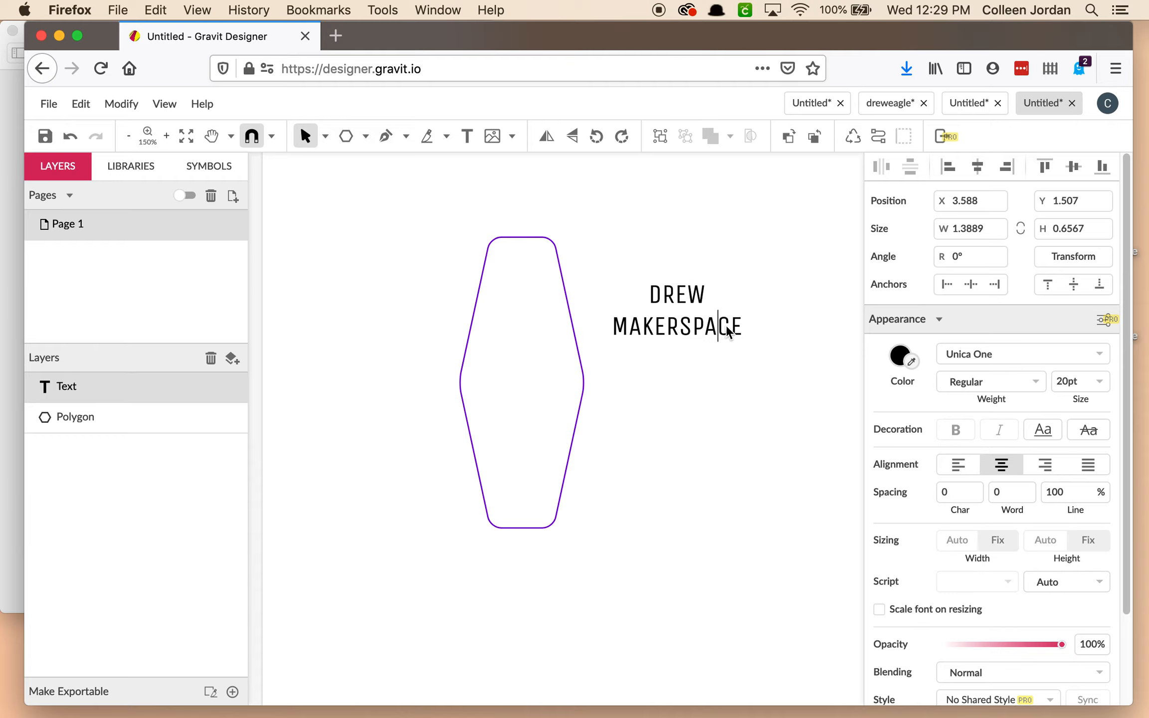
{"action": "double_click", "coordinate": [724, 328]}
{"action": "left_click", "coordinate": [731, 329]}
{"action": "left_click_drag", "start_coordinate": [744, 334], "coordinate": [613, 335]}
{"action": "left_click", "coordinate": [1100, 382]}
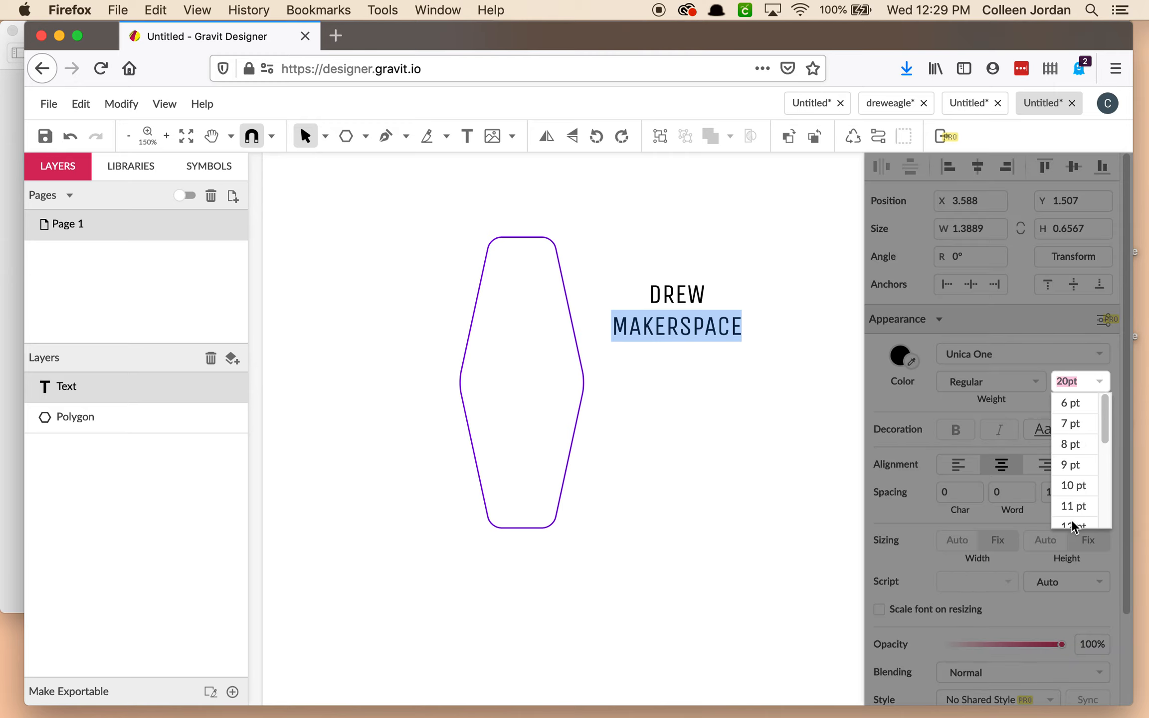
{"action": "left_click", "coordinate": [1073, 525]}
Set the word MAKERSPACE to a font size slightly above 12 pt and deselect the text.
{"action": "left_click", "coordinate": [662, 325]}
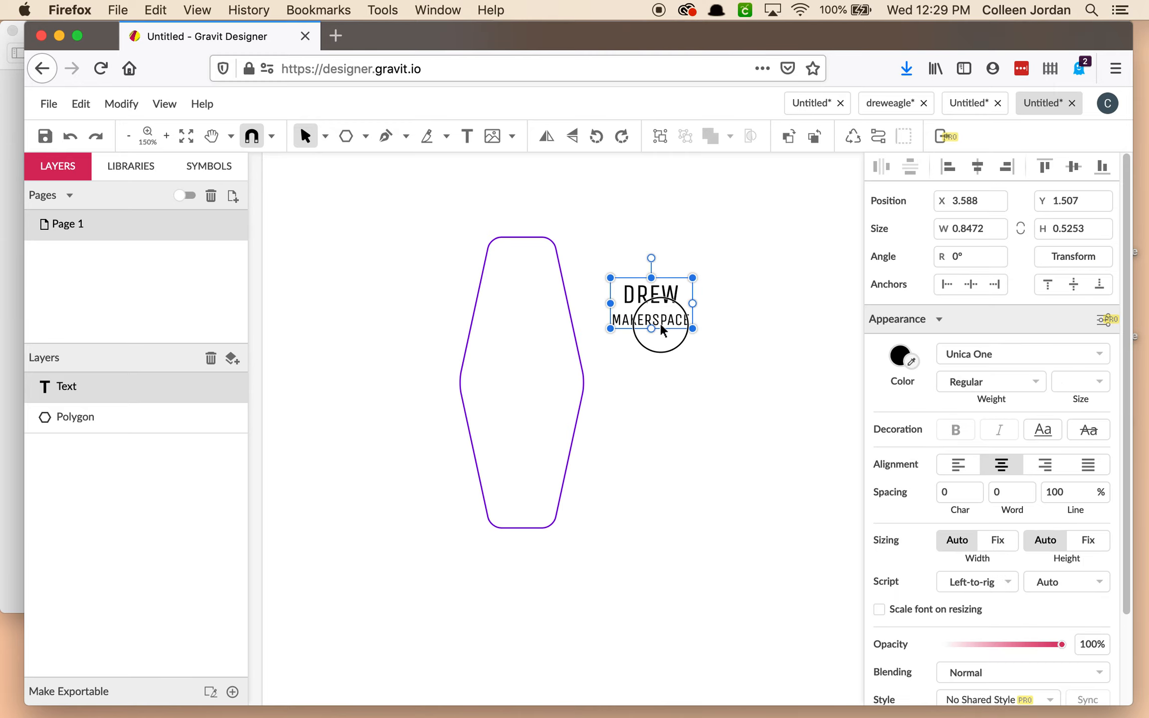
{"action": "double_click", "coordinate": [664, 318]}
{"action": "left_click", "coordinate": [667, 320]}
{"action": "left_click_drag", "start_coordinate": [688, 321], "coordinate": [611, 320]}
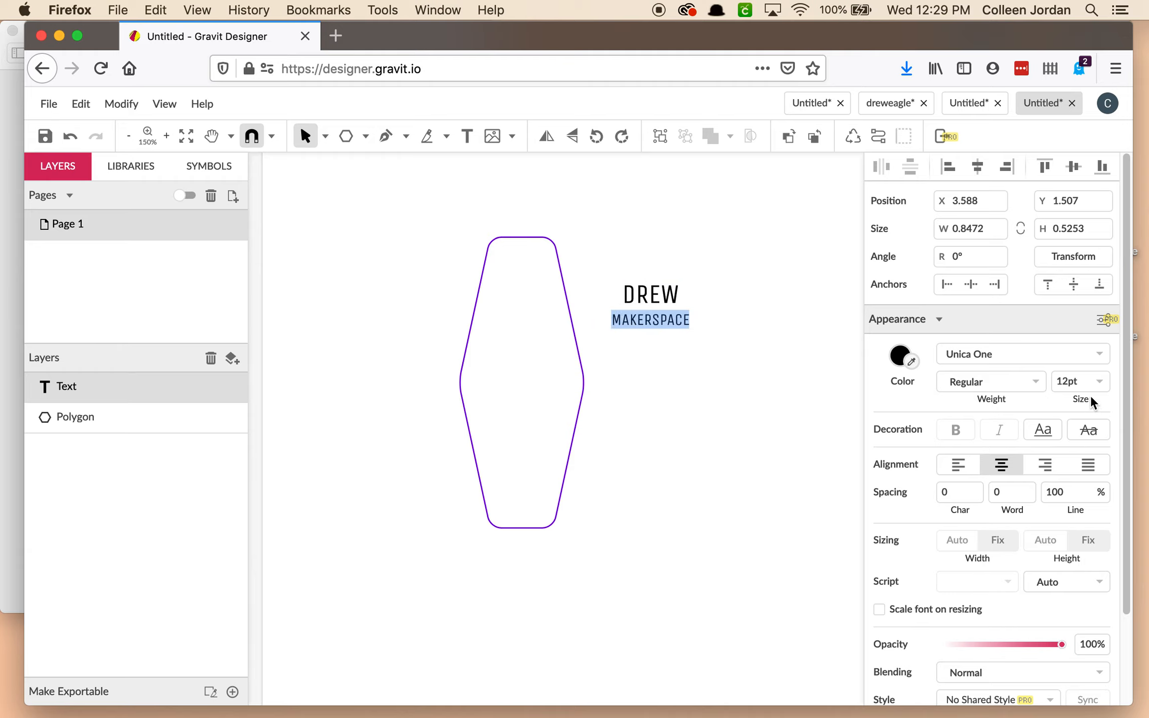
{"action": "left_click", "coordinate": [1105, 381]}
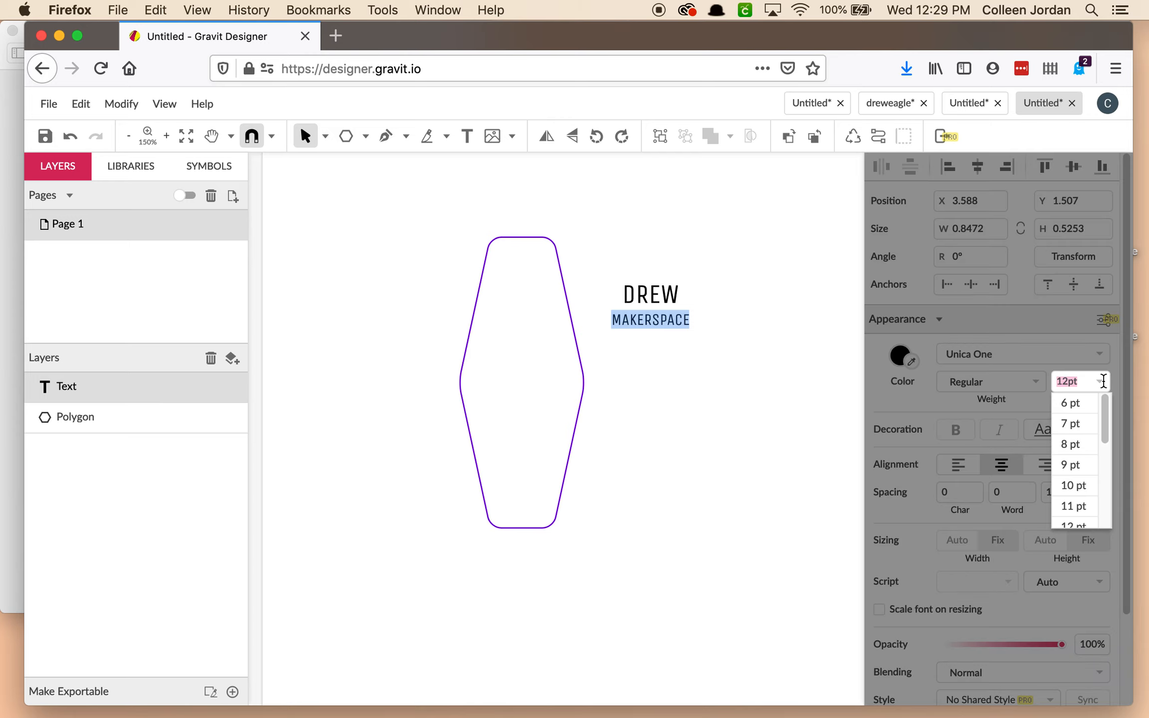
{"action": "scroll", "coordinate": [1106, 426], "scroll_direction": "down", "scroll_amount": 2}
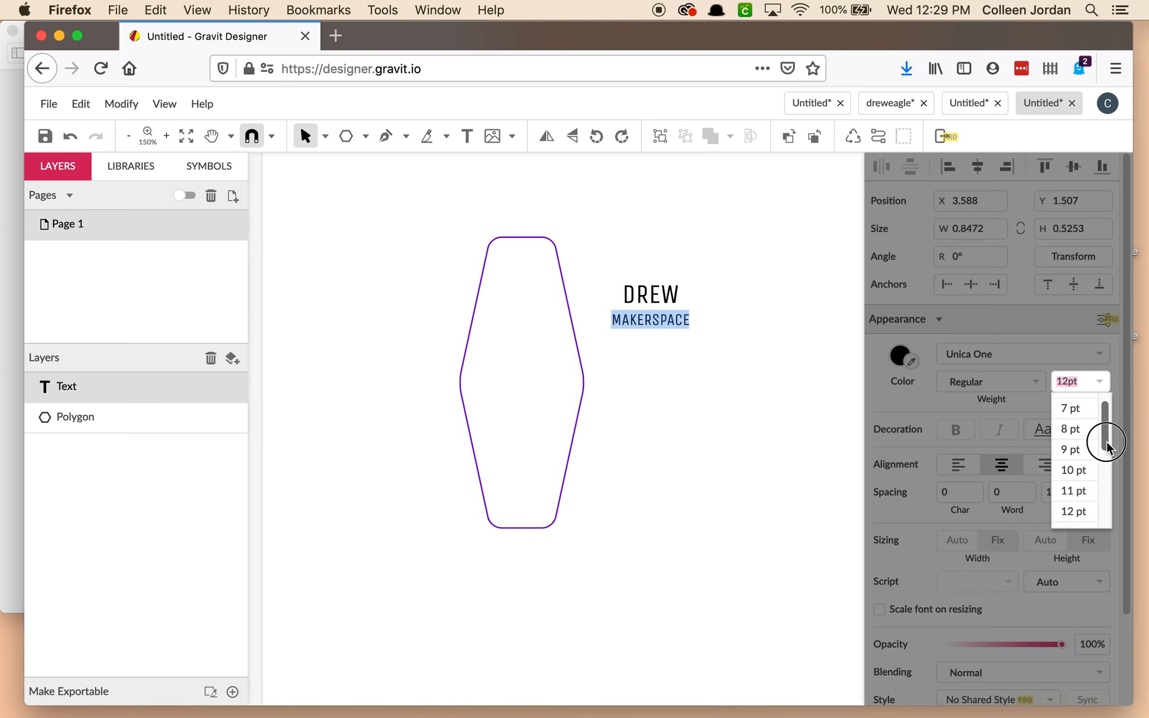
{"action": "left_click", "coordinate": [1078, 500]}
{"action": "key", "text": "Escape"}
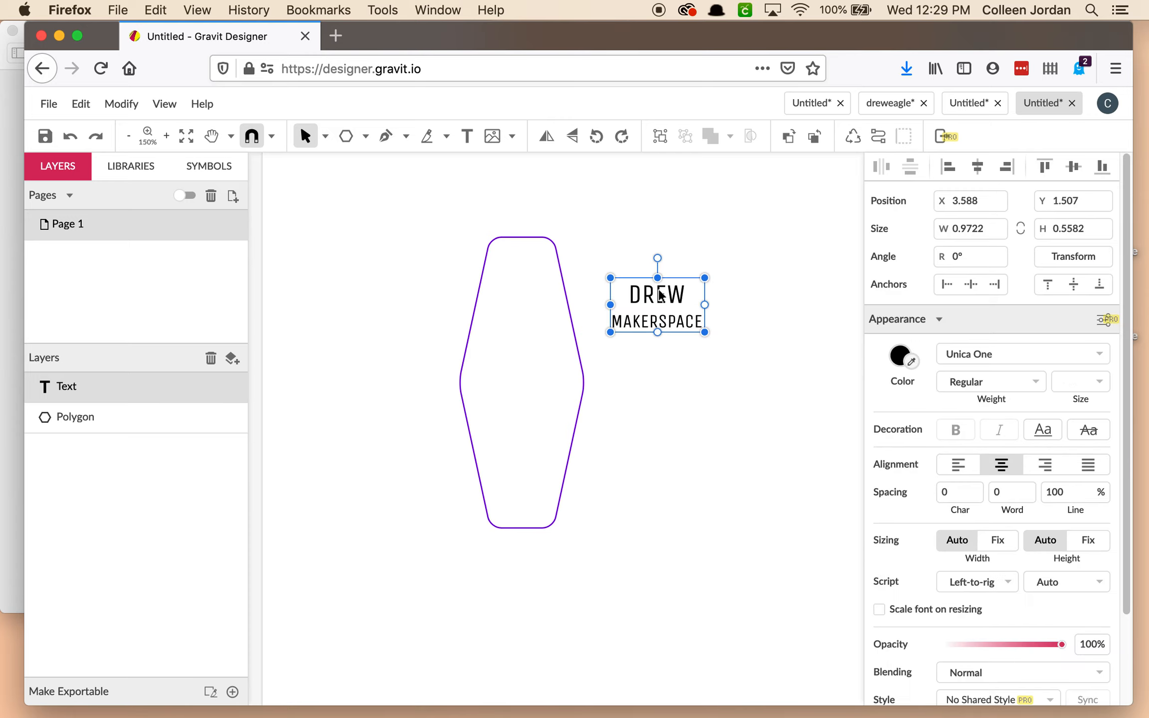
{"action": "left_click", "coordinate": [743, 247]}
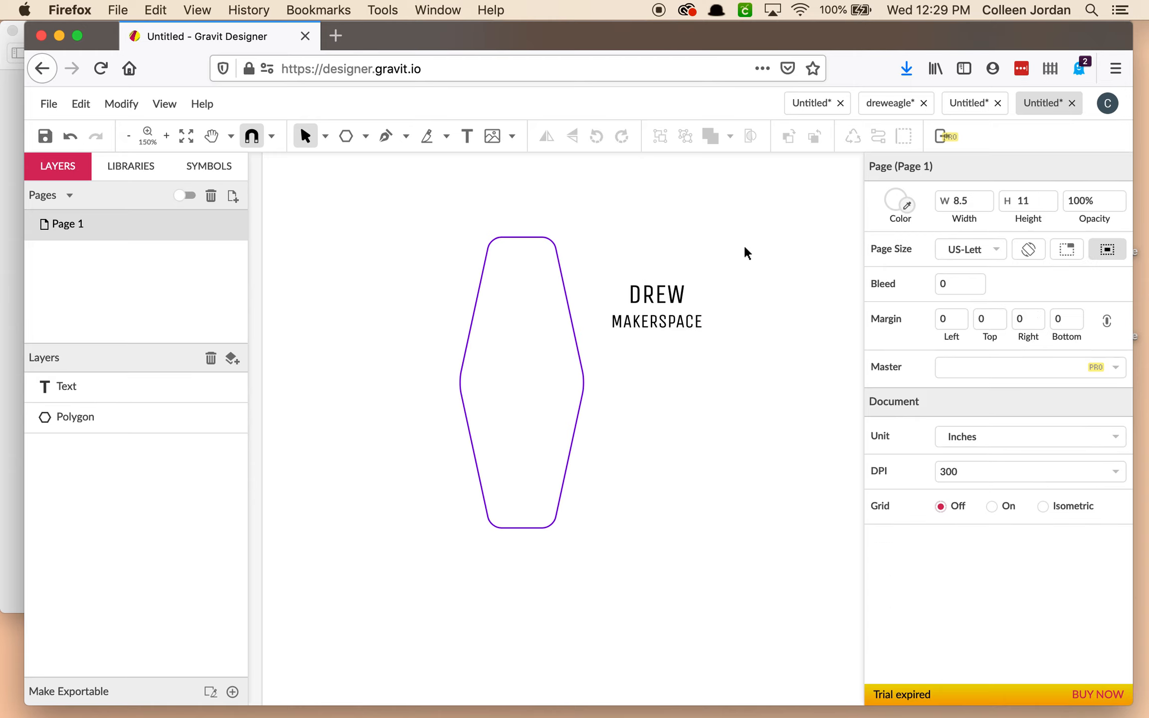
Move the DREW MAKERSPACE text up and away from the hexagon to about X 4.05, Y 1.05, and deselect it.
{"action": "left_click", "coordinate": [654, 304]}
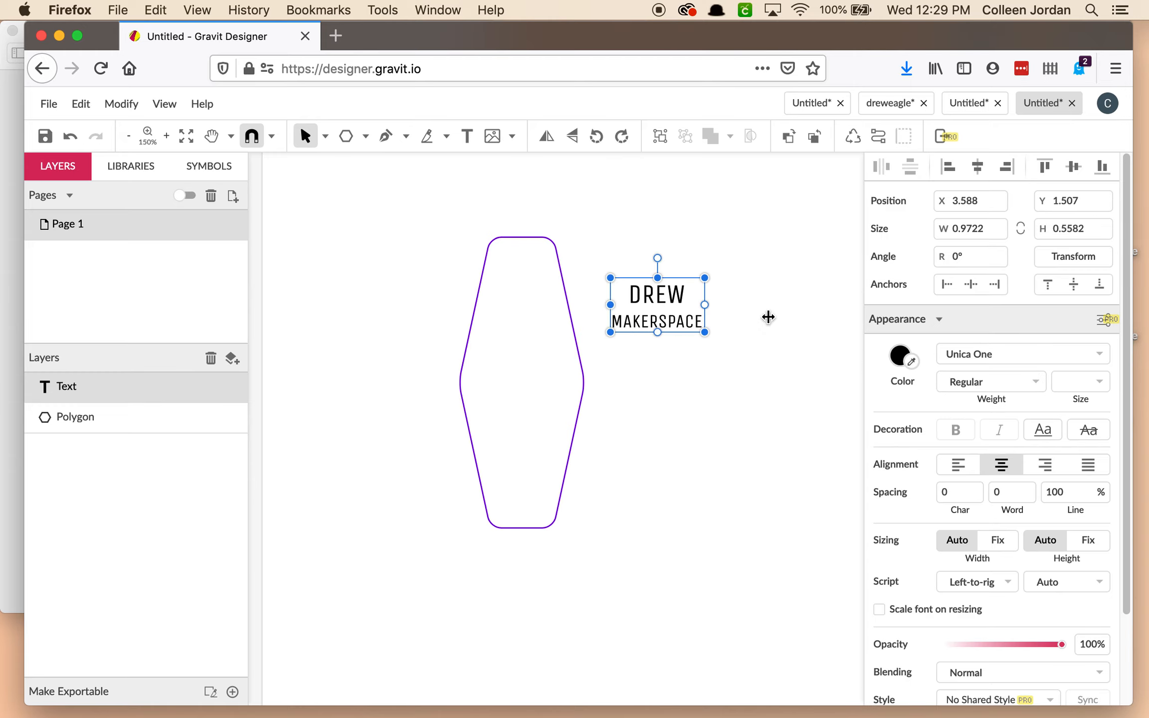
{"action": "left_click", "coordinate": [729, 284]}
{"action": "left_click", "coordinate": [715, 299]}
{"action": "left_click_drag", "start_coordinate": [673, 297], "coordinate": [717, 253]}
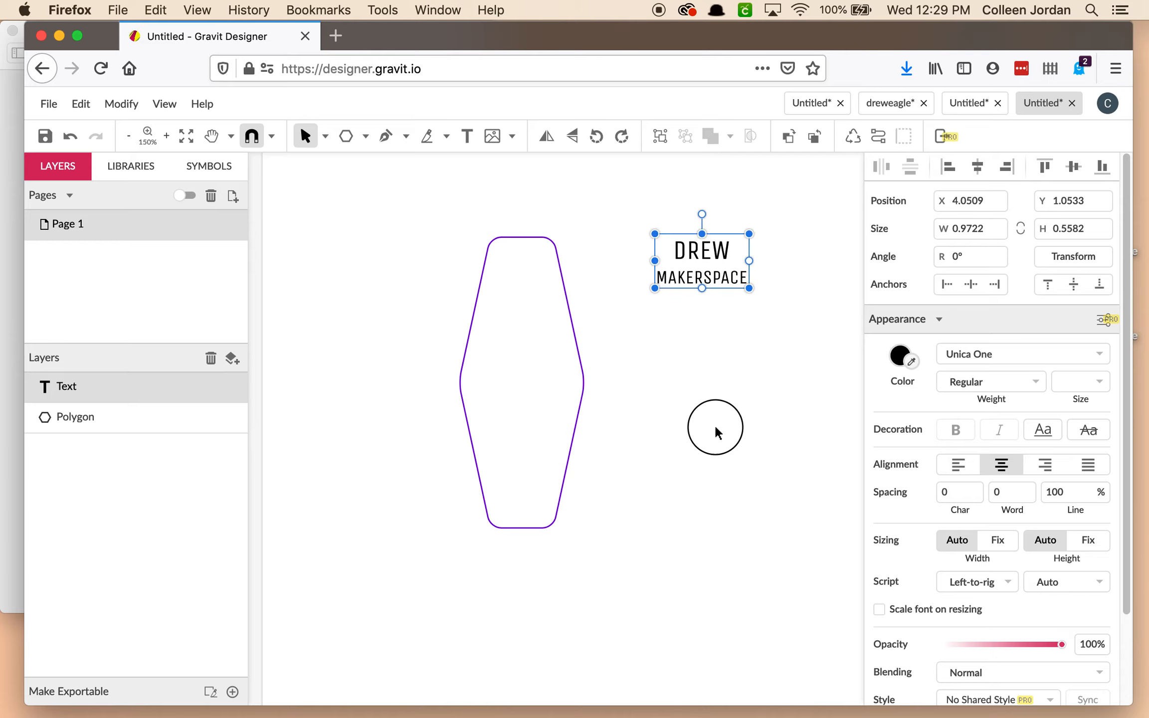
{"action": "left_click", "coordinate": [718, 433]}
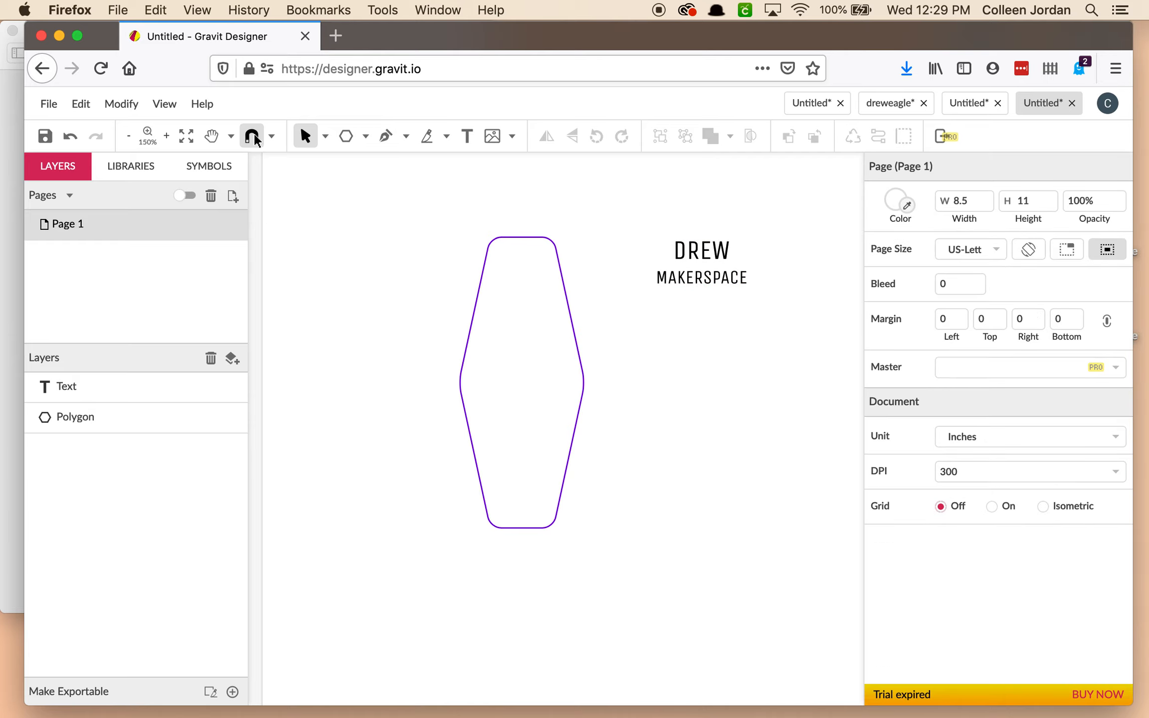
Check the eagle artwork in the Preview reference image, then search the web for nounproject in a new tab and open the Noun Project site.
{"action": "left_click", "coordinate": [13, 190]}
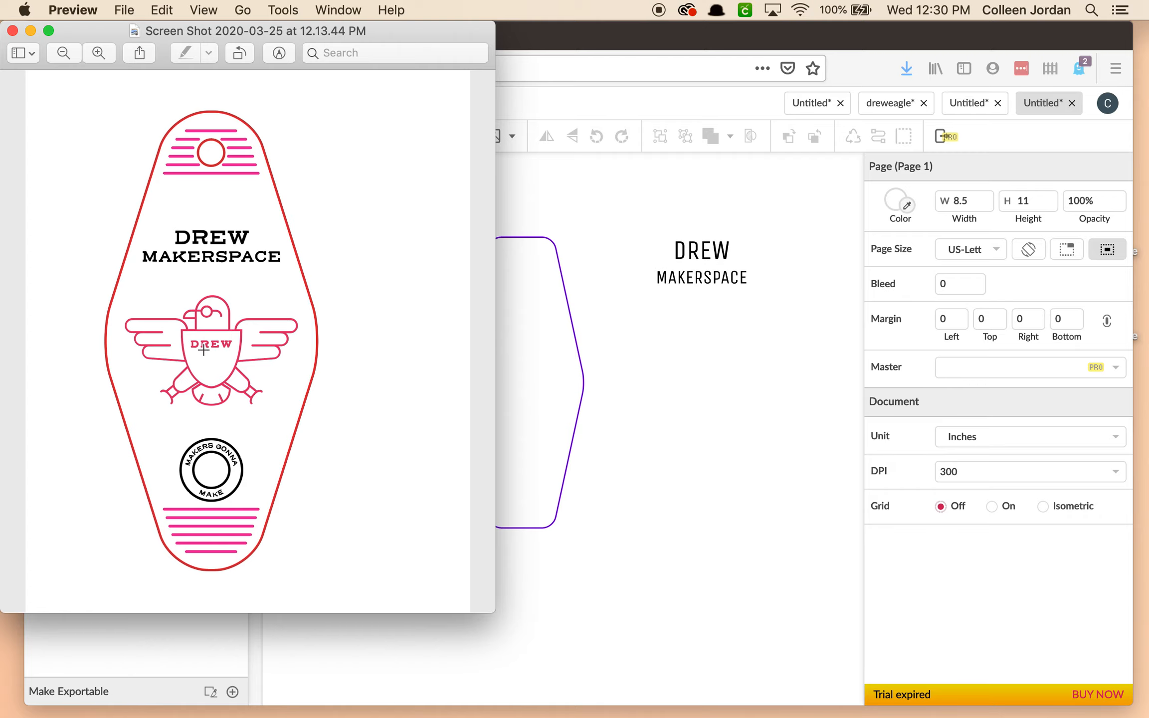
{"action": "left_click", "coordinate": [541, 104]}
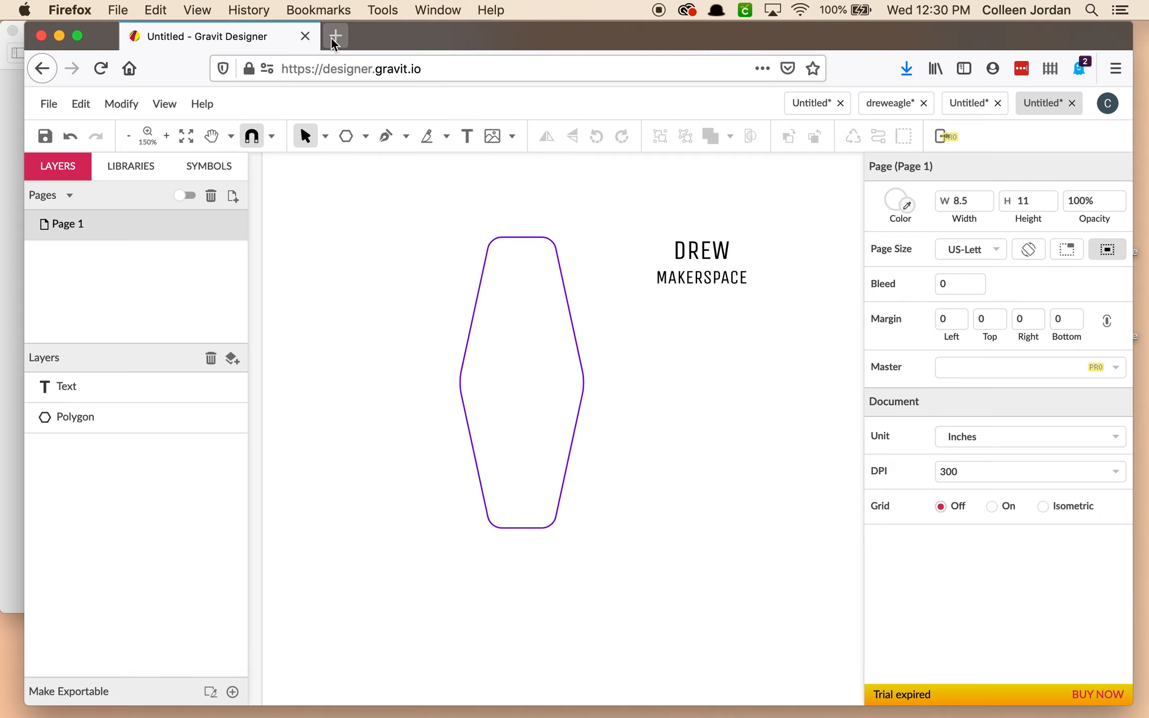
{"action": "left_click", "coordinate": [333, 36]}
{"action": "type", "text": "noun"}
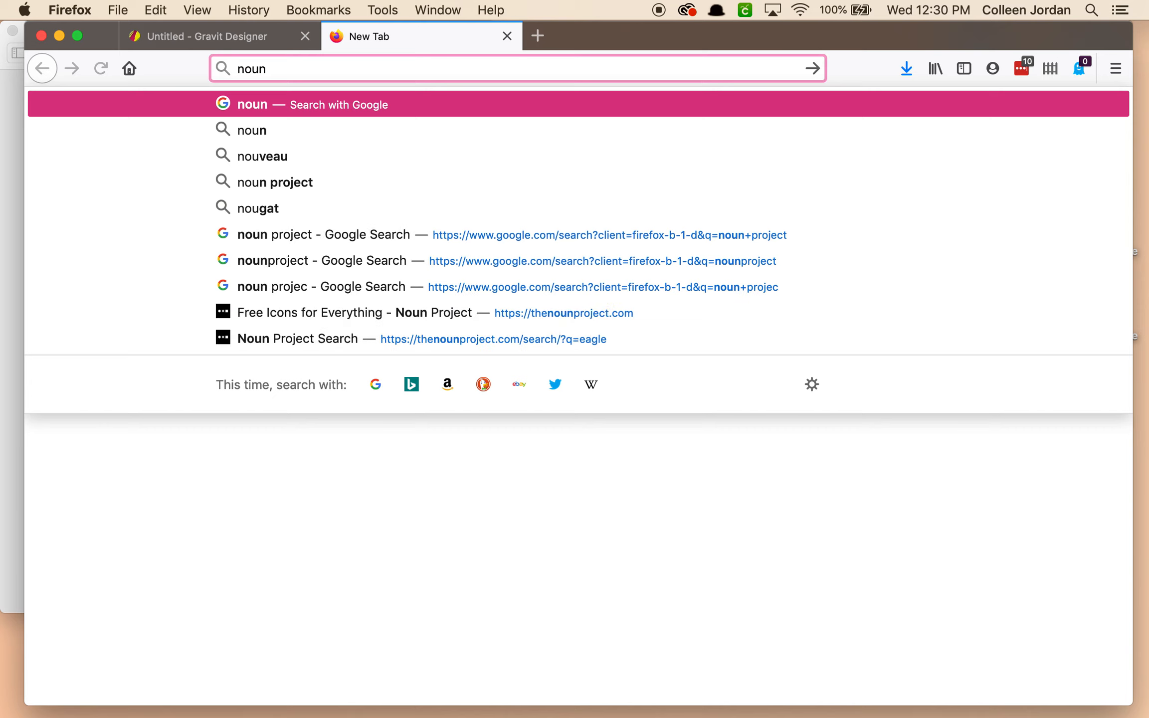
{"action": "type", "text": "project"}
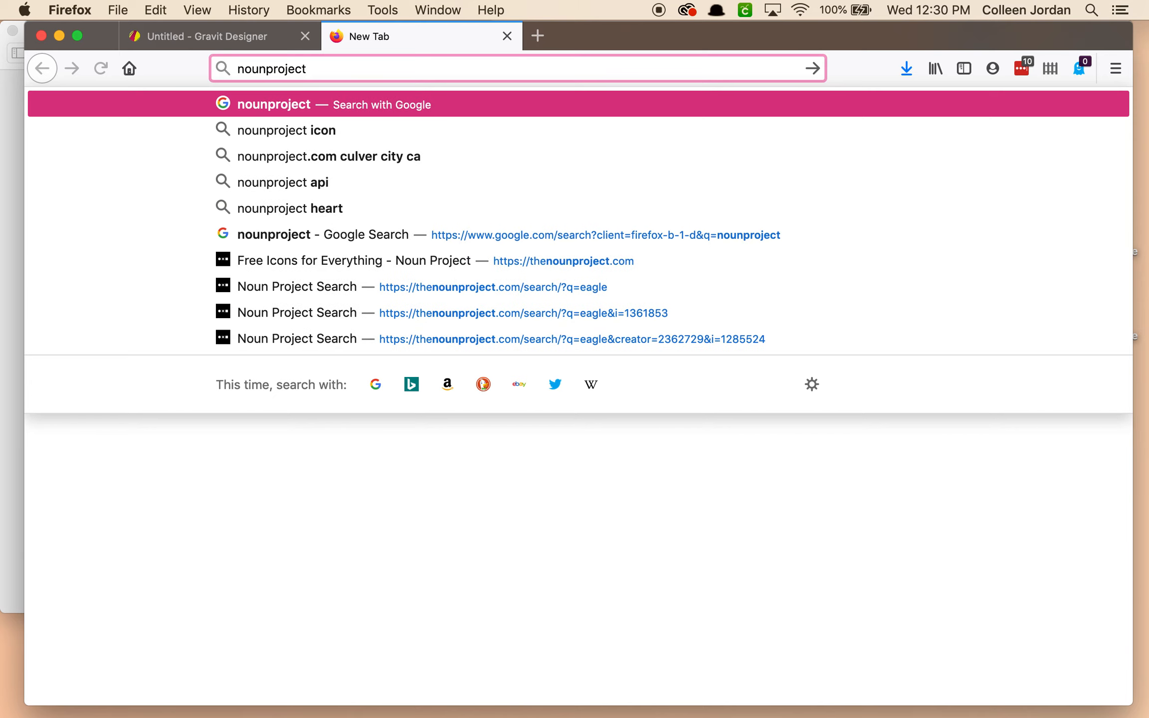
{"action": "key", "text": "Return"}
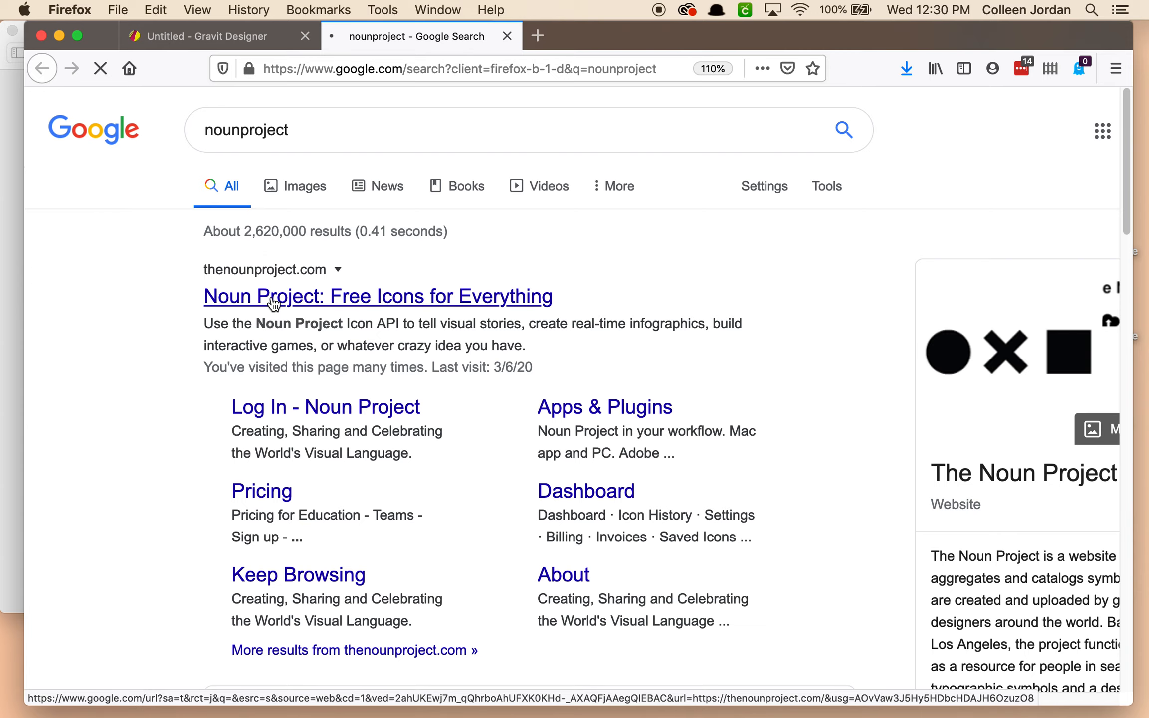
{"action": "left_click", "coordinate": [310, 307]}
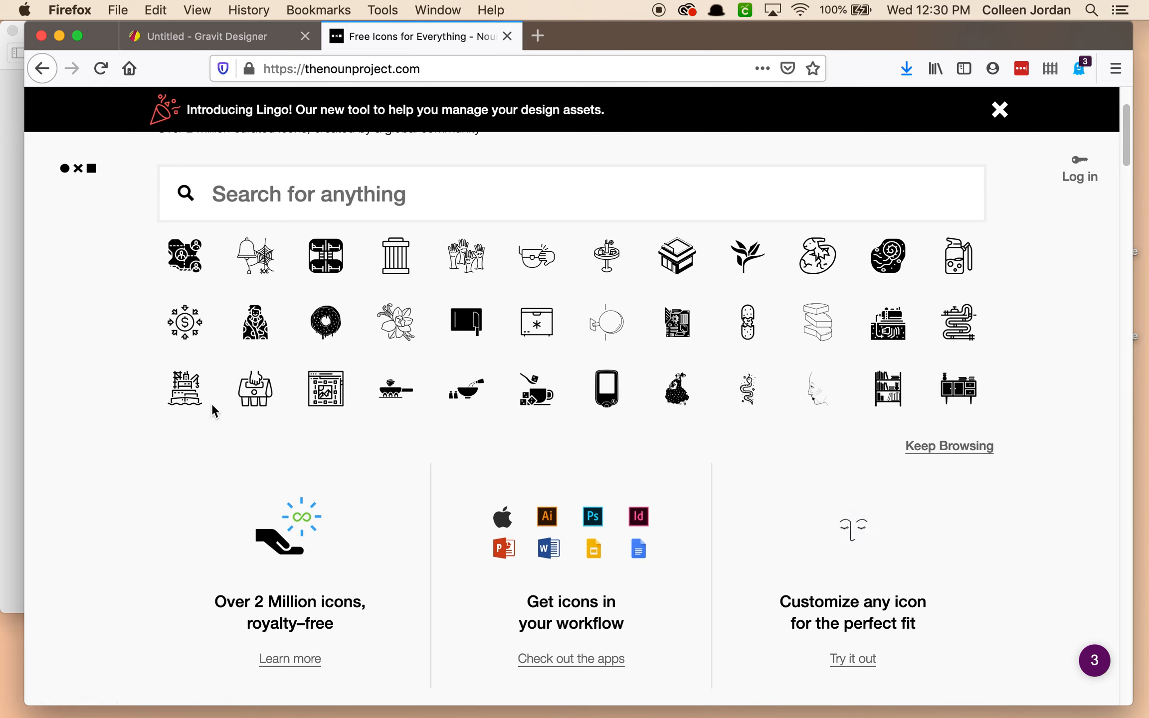
Open the Blanket icon's details, read its licence terms, and close the details.
{"action": "left_click", "coordinate": [255, 338]}
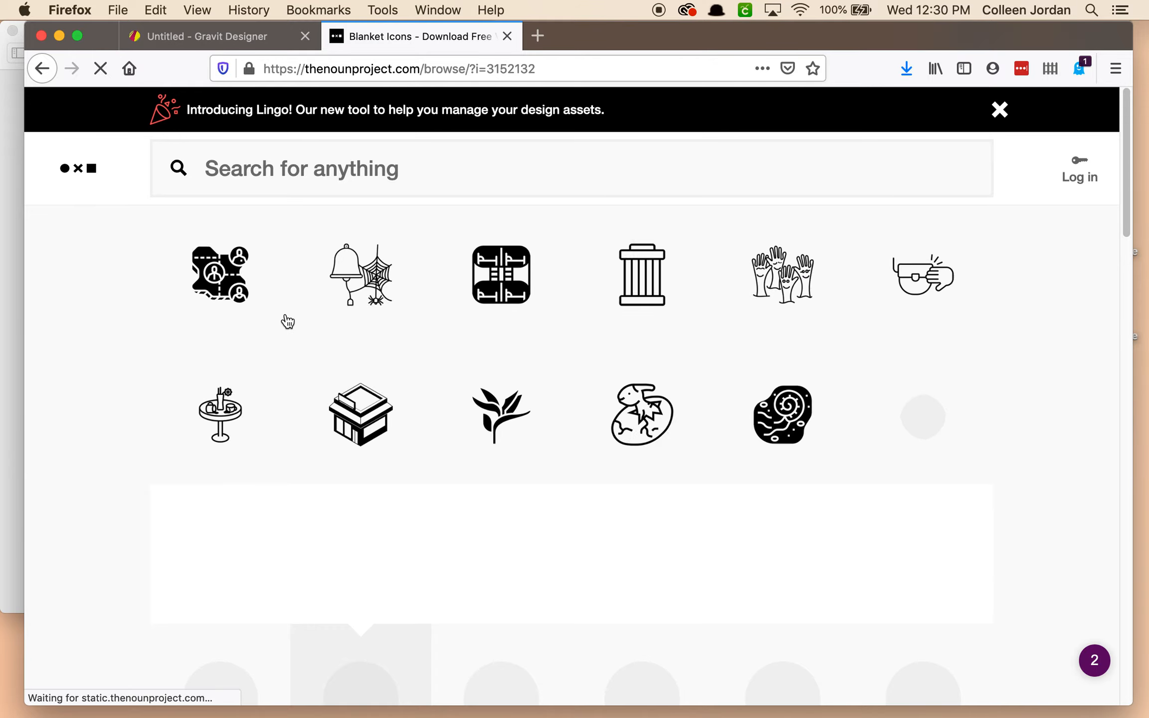
{"action": "scroll", "coordinate": [146, 380], "scroll_direction": "down", "scroll_amount": 1}
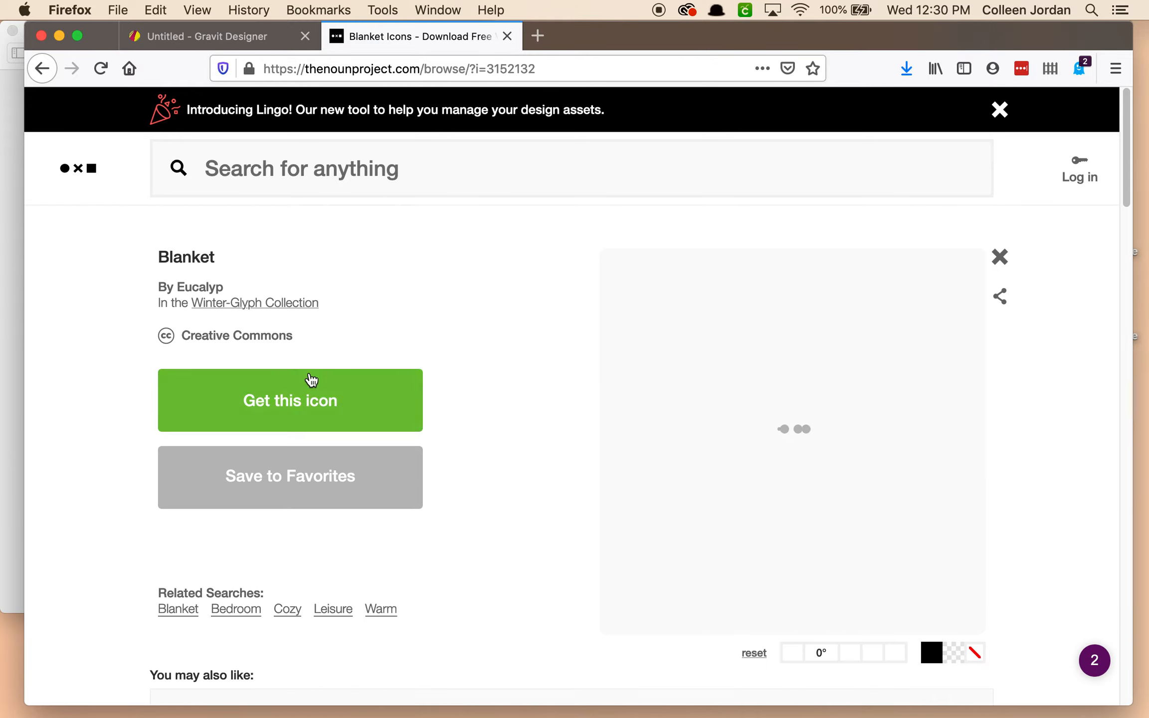
{"action": "mouse_move", "coordinate": [313, 342]}
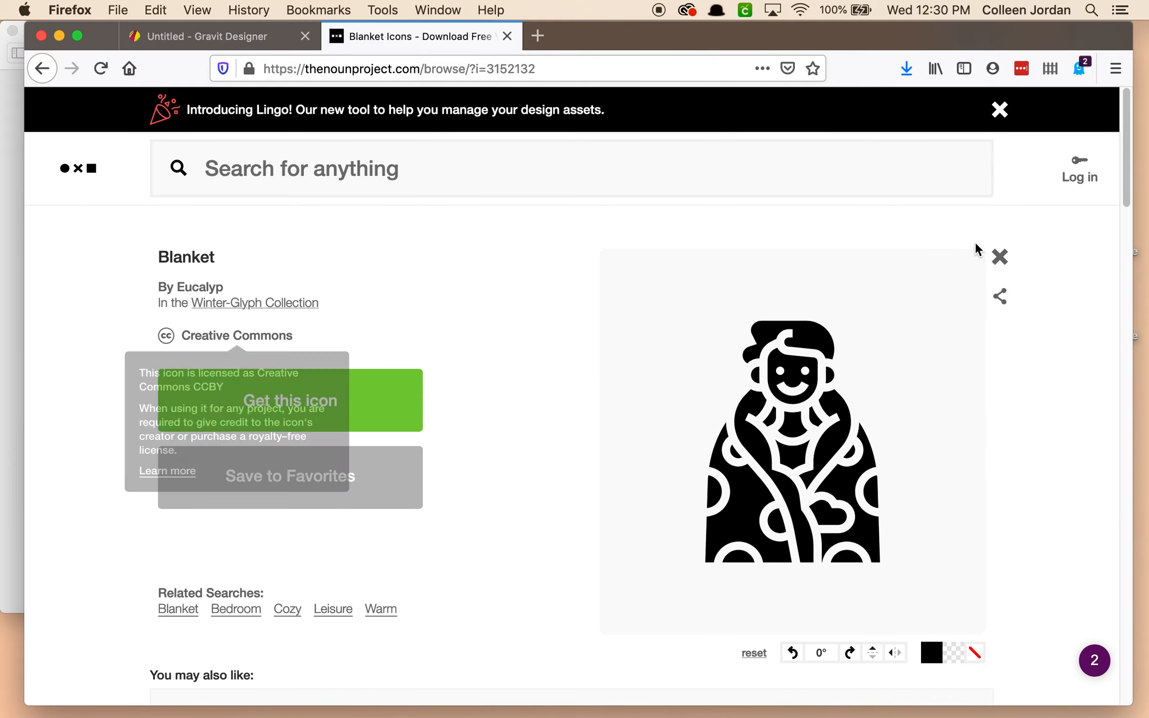
{"action": "left_click", "coordinate": [1000, 258]}
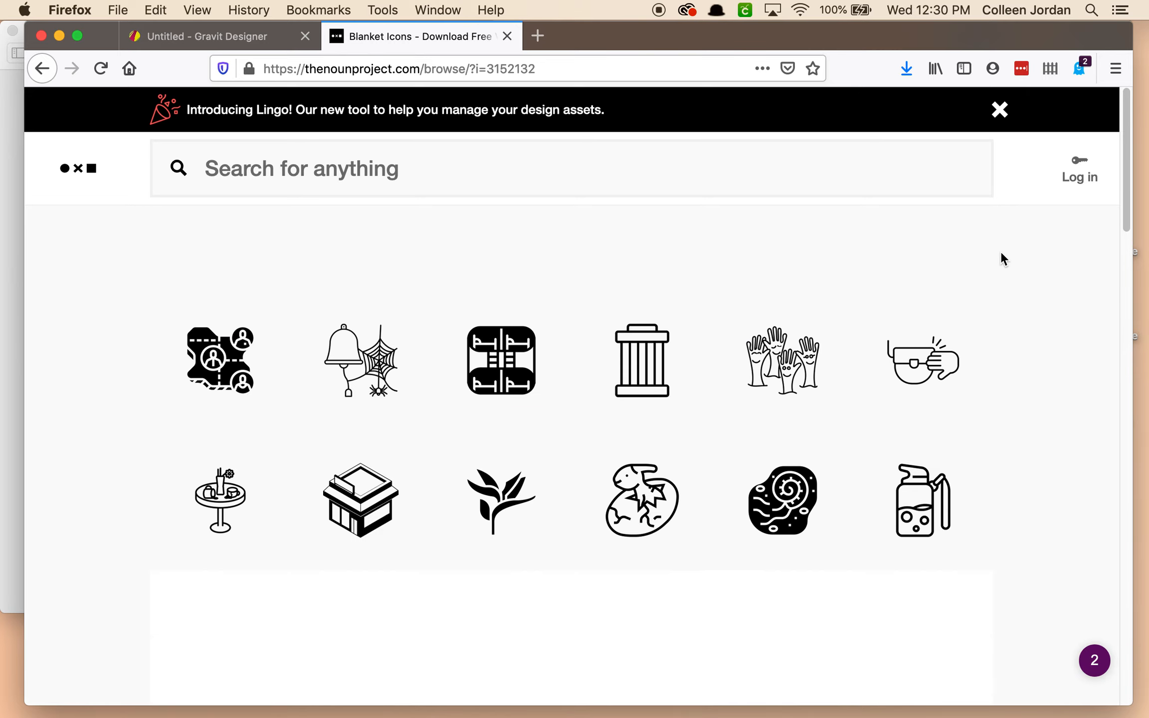
Browse the Noun Project icons and examine the Motherboard icon's details and Creative Commons licence terms.
{"action": "scroll", "coordinate": [82, 442], "scroll_direction": "down", "scroll_amount": 15}
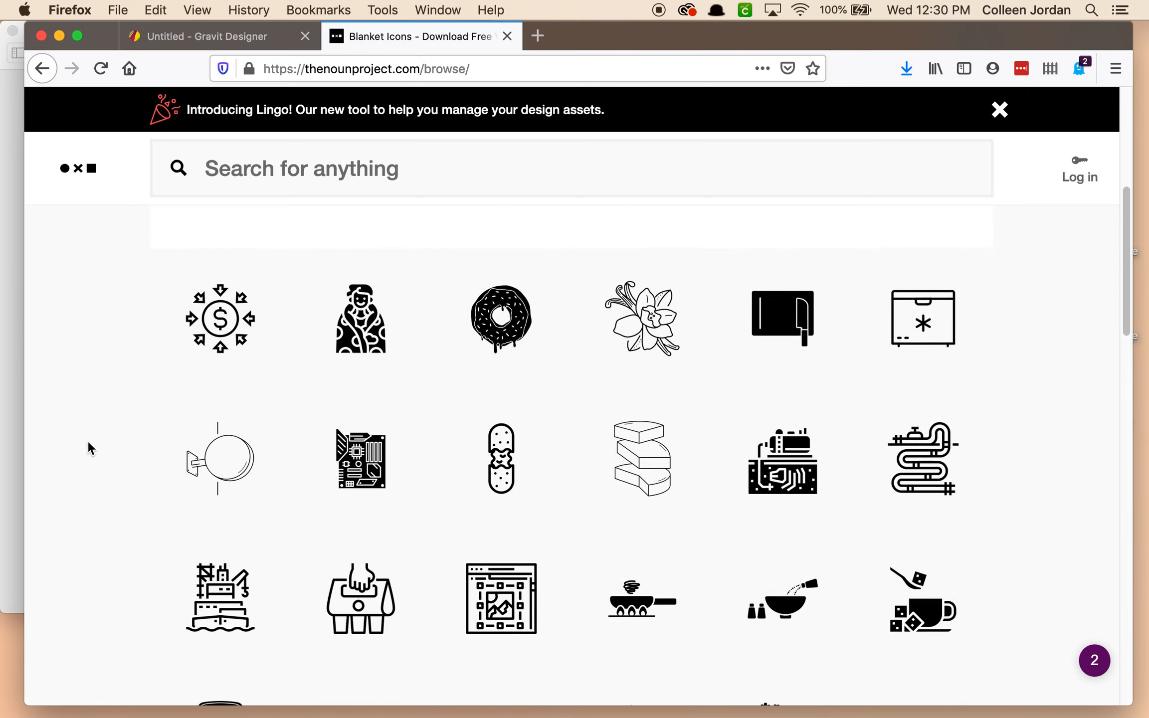
{"action": "scroll", "coordinate": [88, 442], "scroll_direction": "down", "scroll_amount": 9}
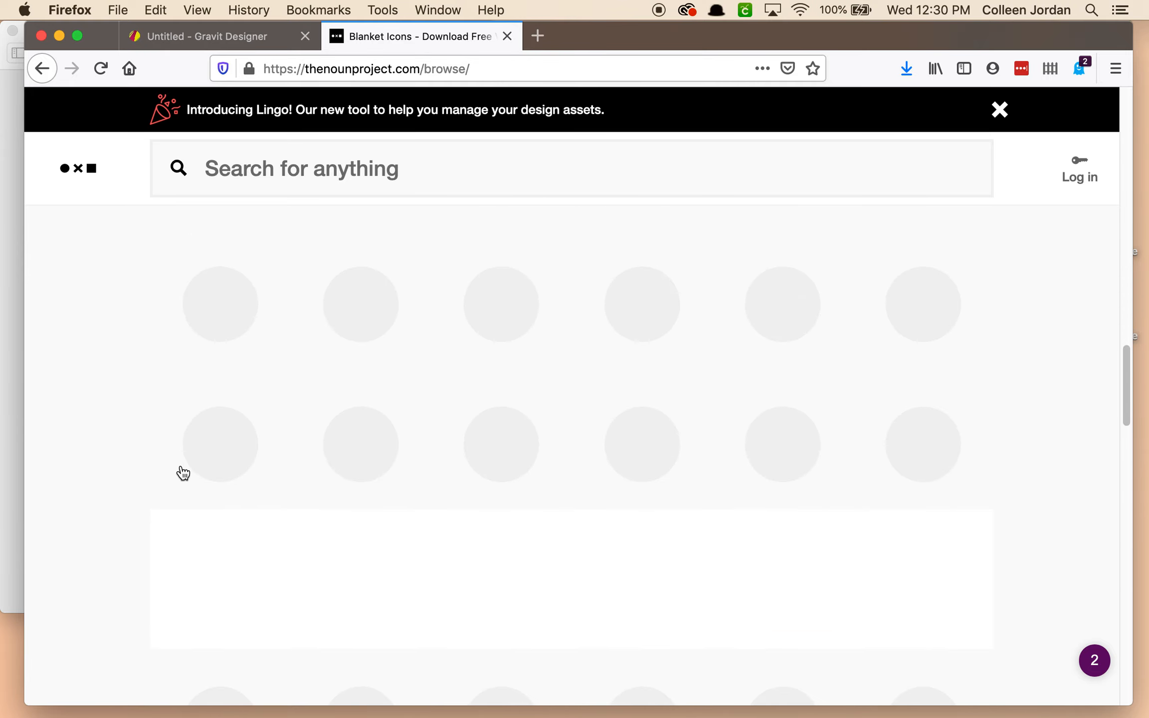
{"action": "scroll", "coordinate": [183, 473], "scroll_direction": "up", "scroll_amount": 17}
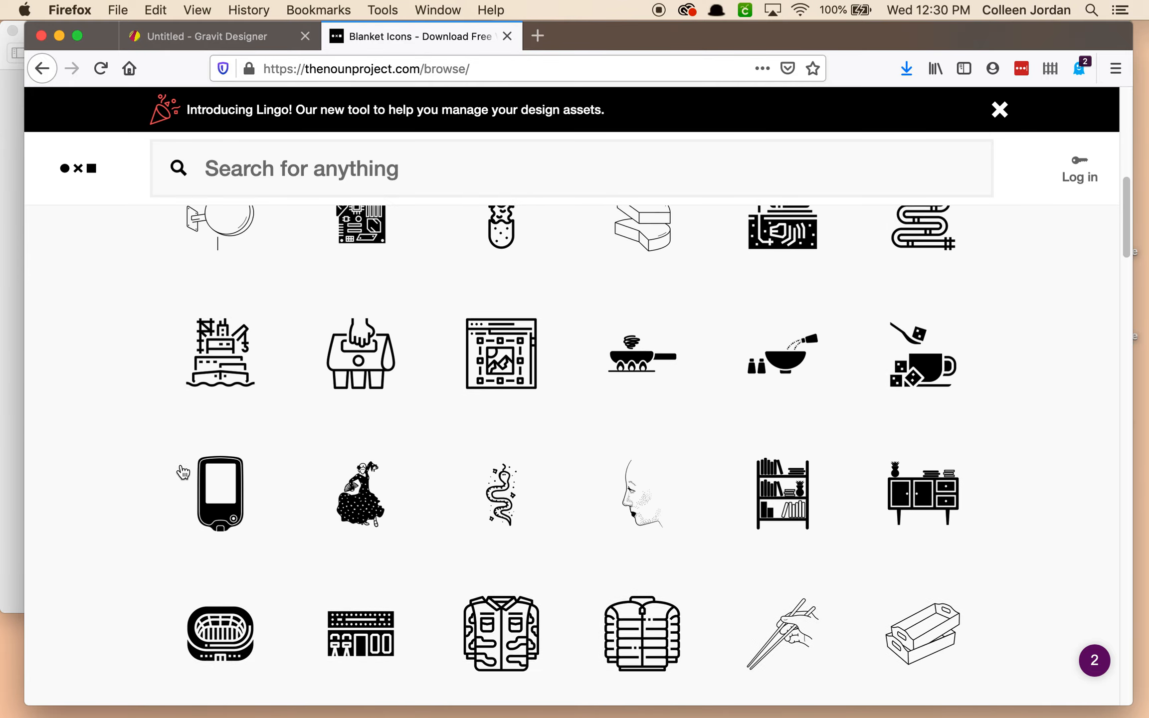
{"action": "mouse_move", "coordinate": [86, 175]}
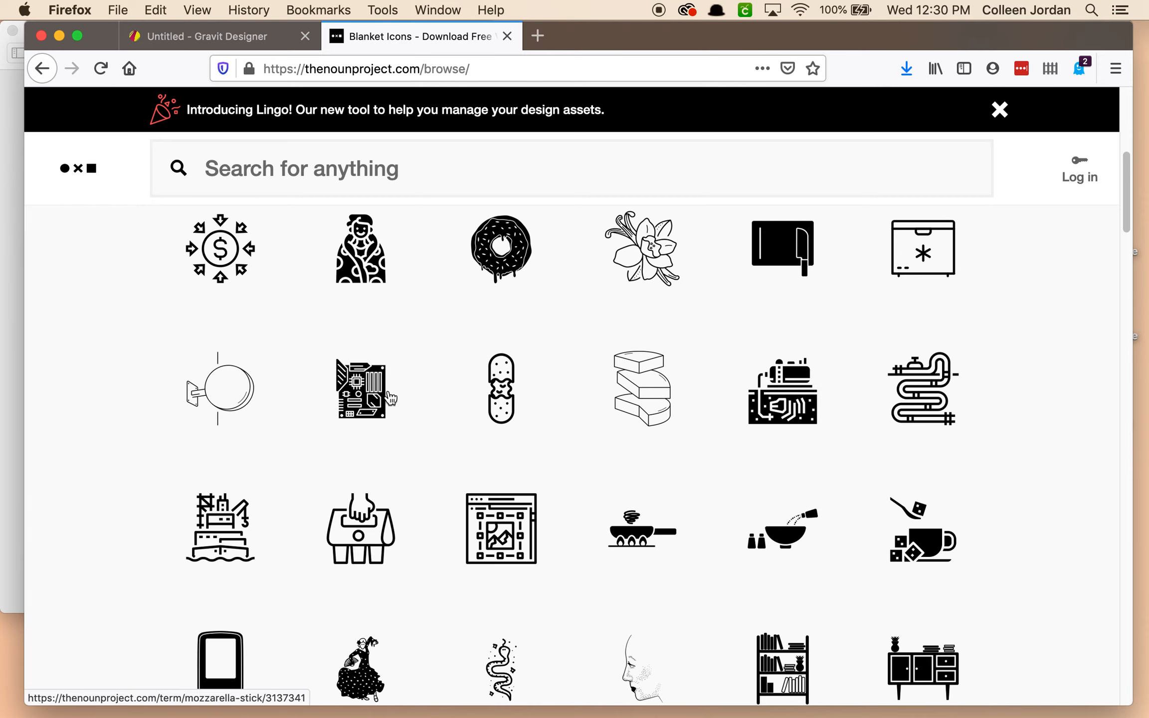
{"action": "left_click", "coordinate": [344, 399]}
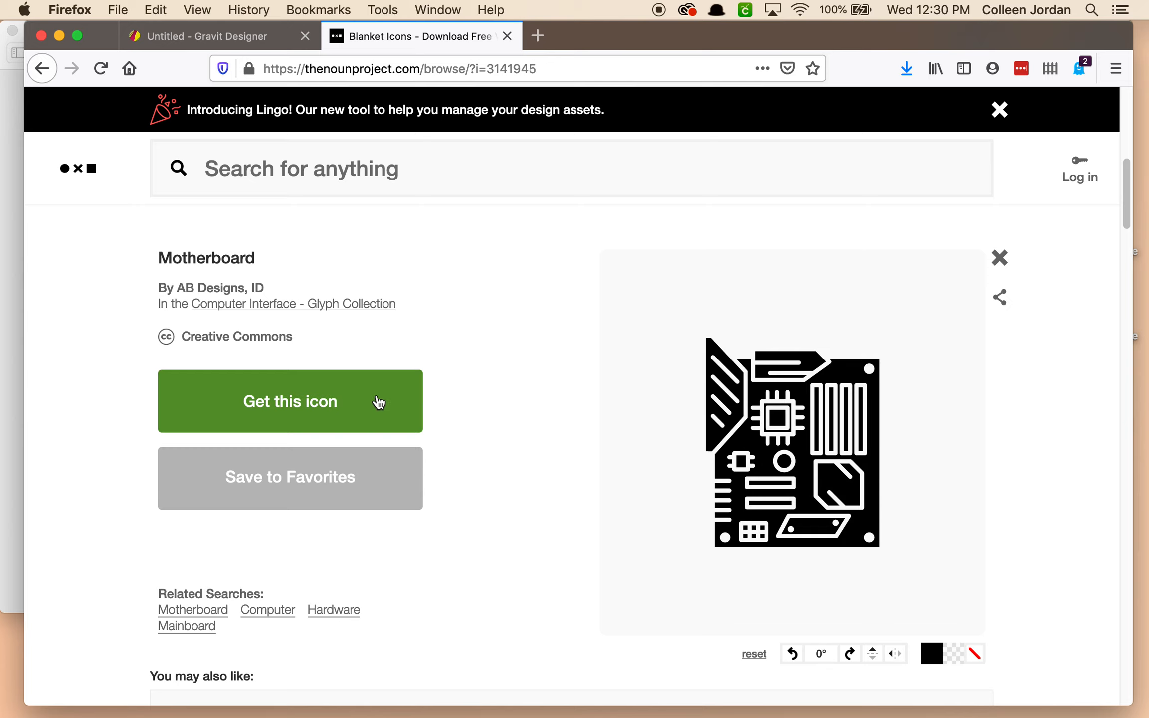
{"action": "scroll", "coordinate": [505, 525], "scroll_direction": "down", "scroll_amount": 7}
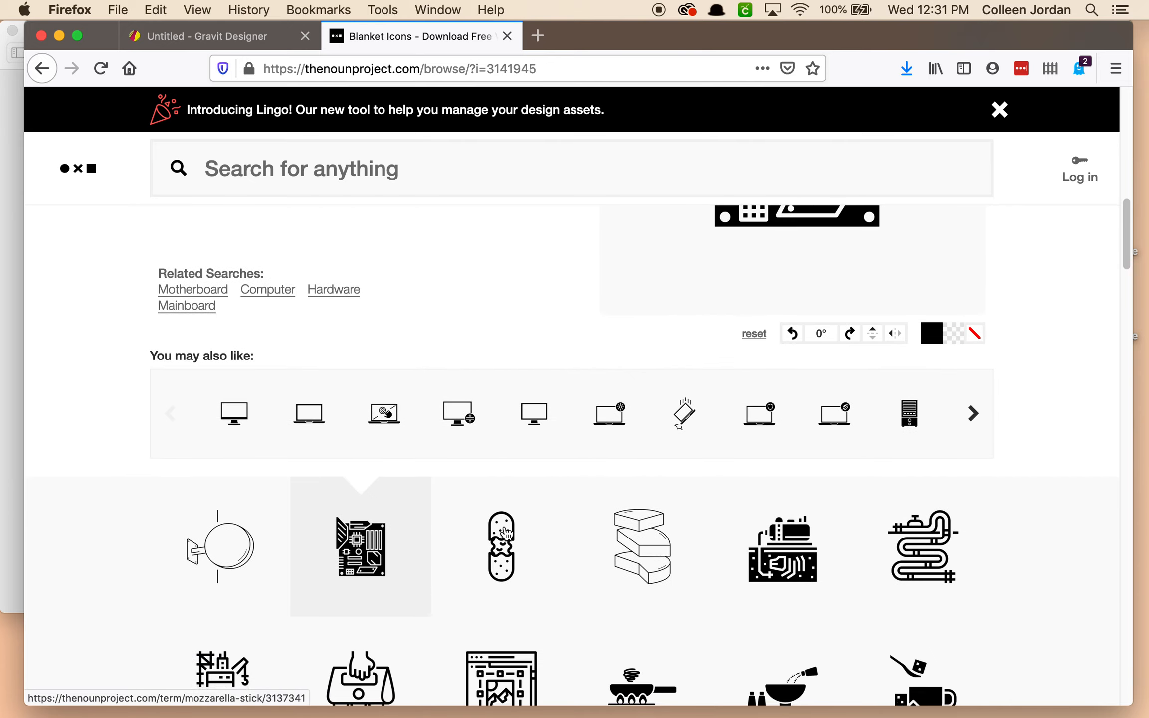
{"action": "scroll", "coordinate": [503, 533], "scroll_direction": "up", "scroll_amount": 8}
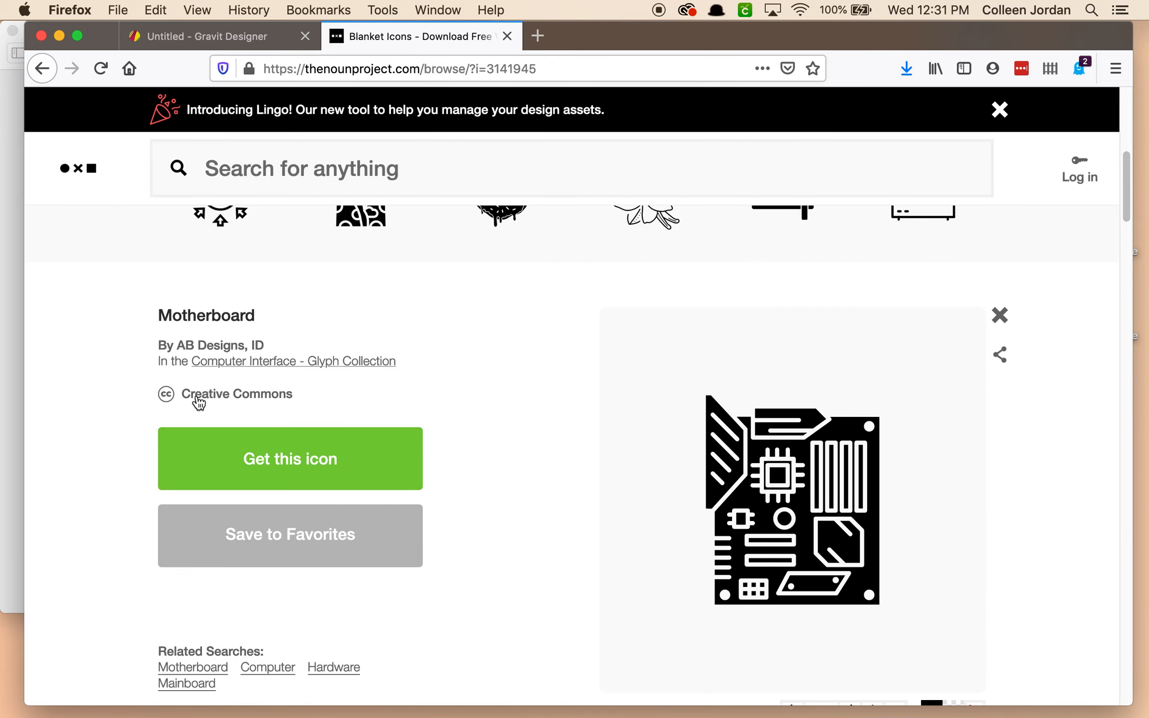
{"action": "mouse_move", "coordinate": [257, 402]}
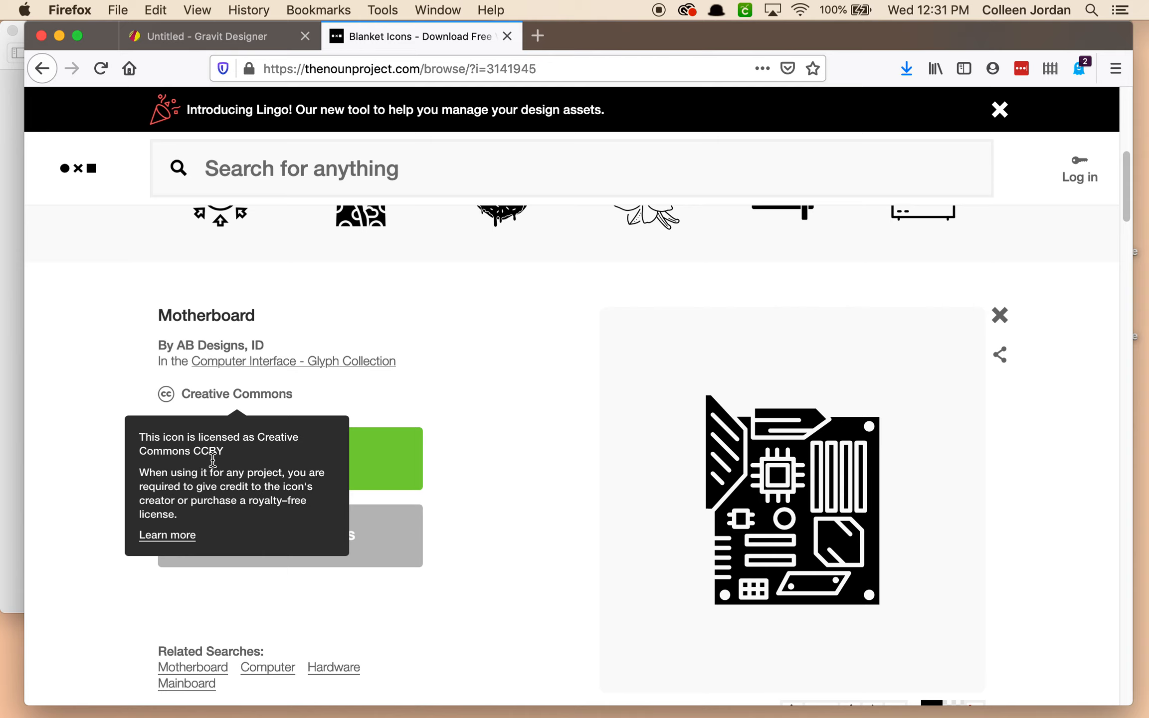
Return to Gravit Designer, import dreweagle.svg from the Desktop as a placed image, and move the eagle up below the DREW MAKERSPACE text.
{"action": "left_click", "coordinate": [241, 36]}
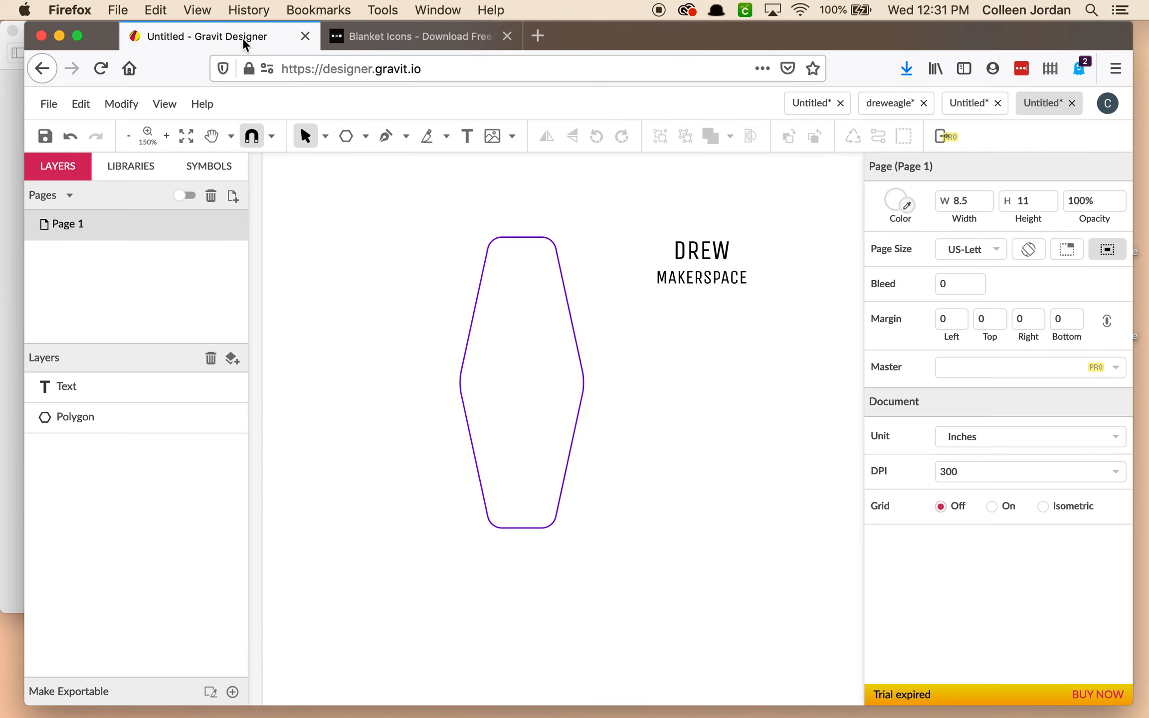
{"action": "left_click", "coordinate": [50, 105]}
{"action": "mouse_move", "coordinate": [102, 261]}
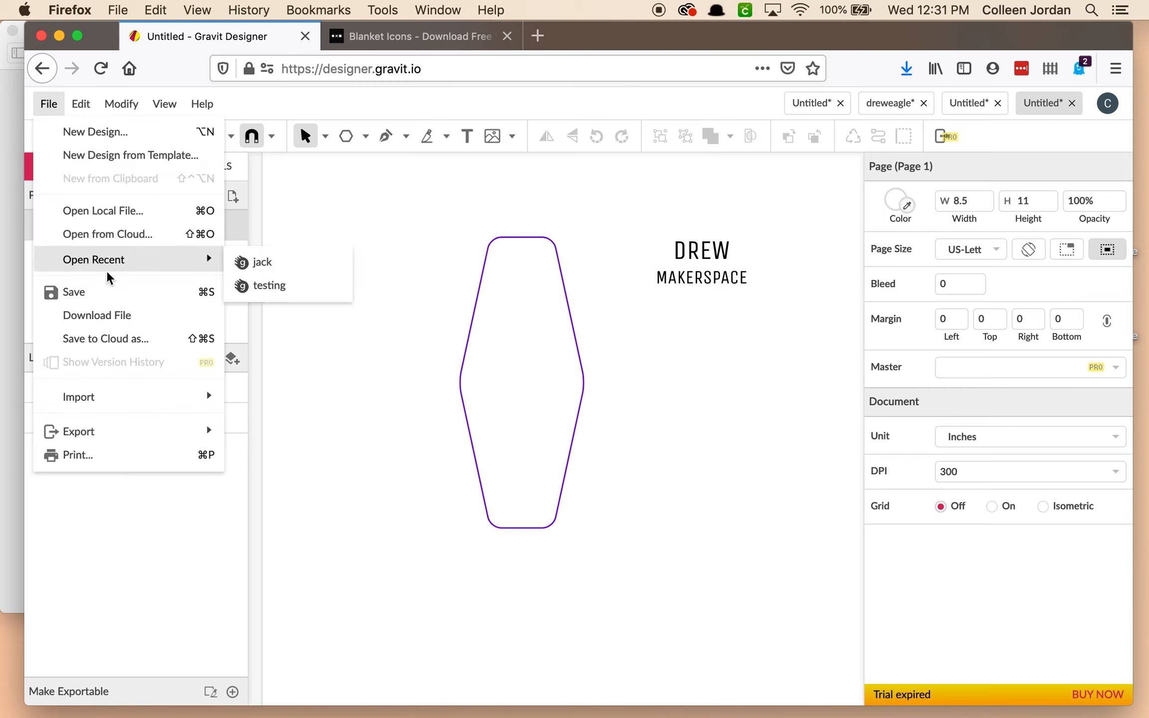
{"action": "mouse_move", "coordinate": [97, 405]}
{"action": "left_click", "coordinate": [309, 405]}
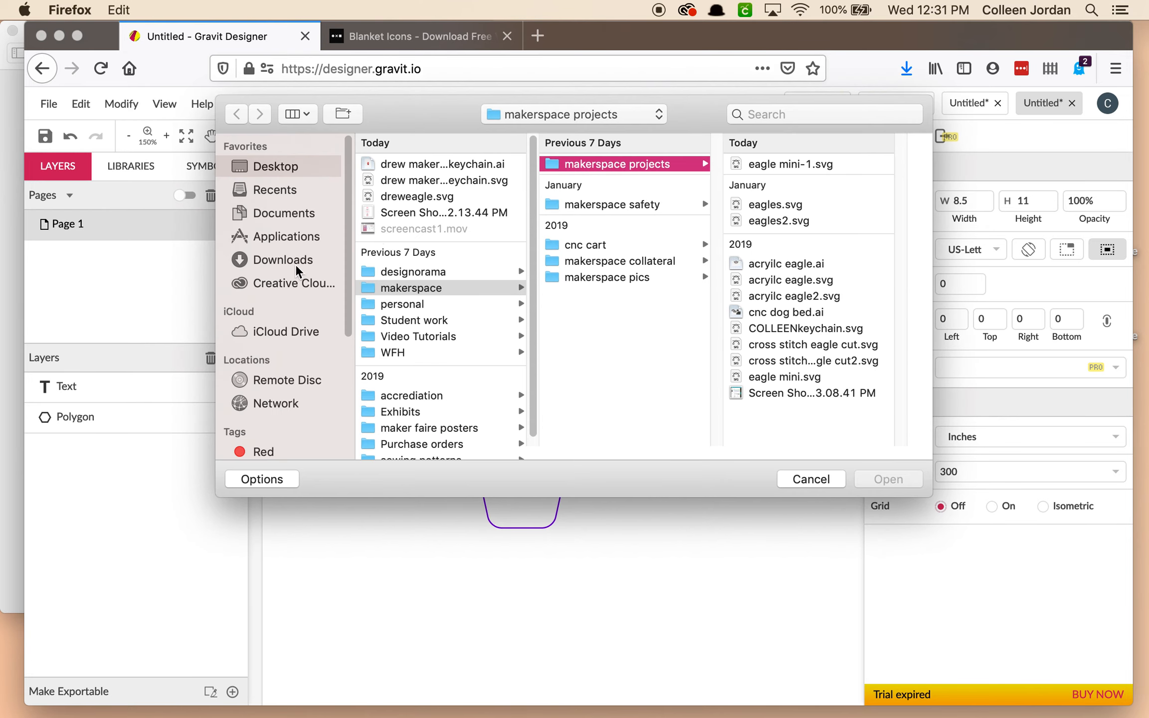
{"action": "left_click", "coordinate": [433, 198]}
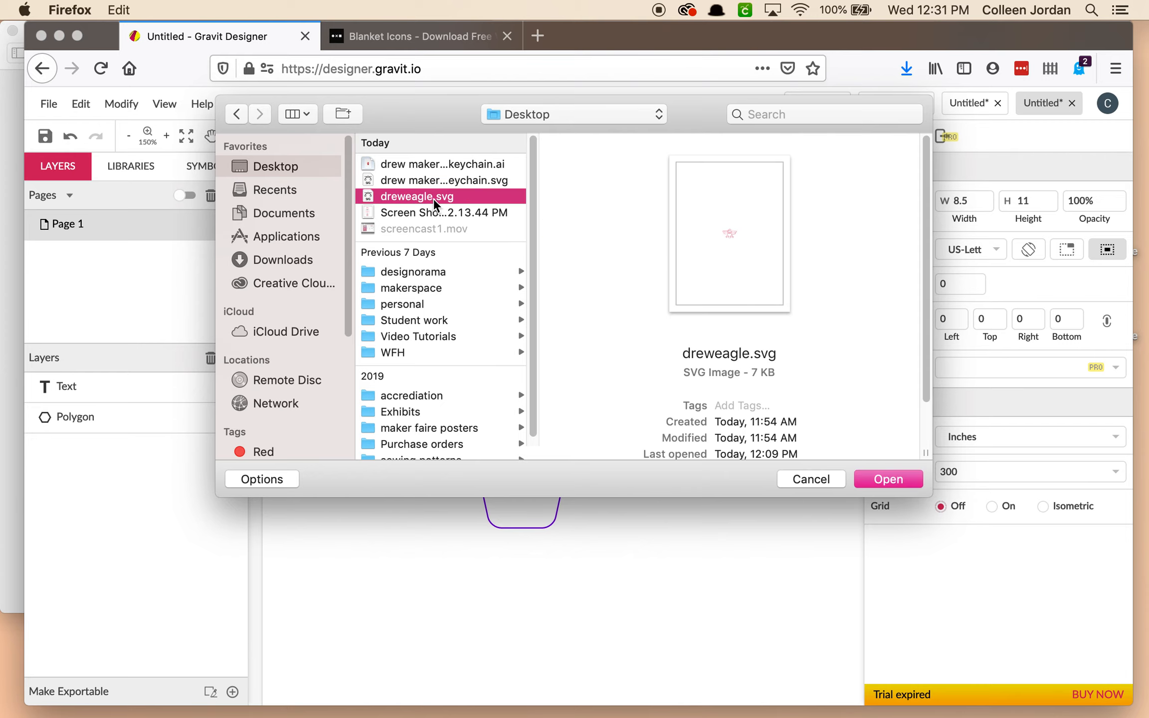
{"action": "left_click", "coordinate": [877, 477]}
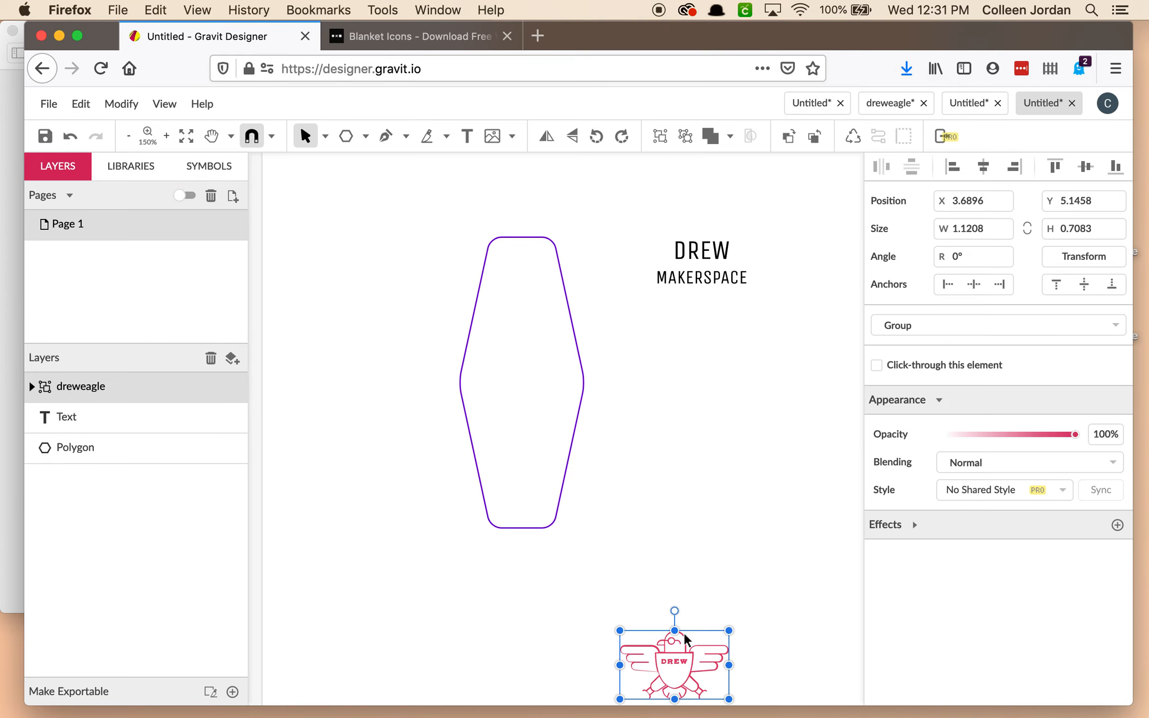
{"action": "left_click_drag", "start_coordinate": [690, 660], "coordinate": [710, 442]}
{"action": "left_click", "coordinate": [711, 442]}
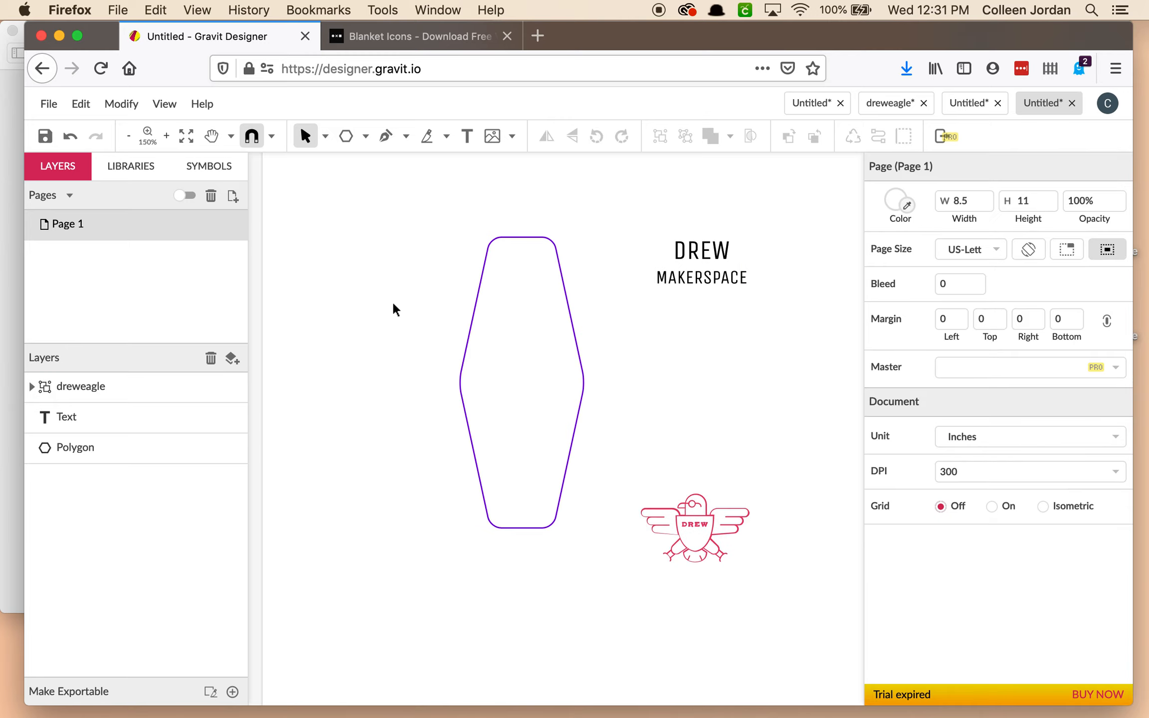
Start placing another image, search the computer's files for "eagle", and select eagle mini.svg.
{"action": "left_click", "coordinate": [48, 103]}
{"action": "mouse_move", "coordinate": [110, 399]}
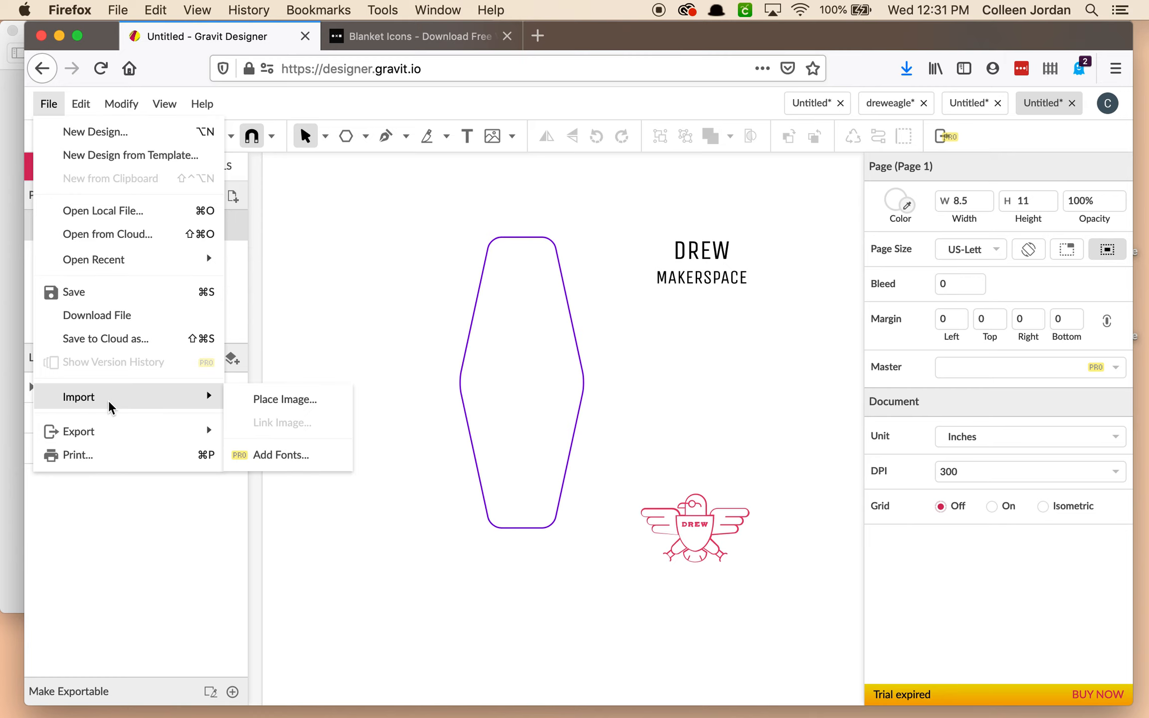
{"action": "left_click", "coordinate": [321, 405]}
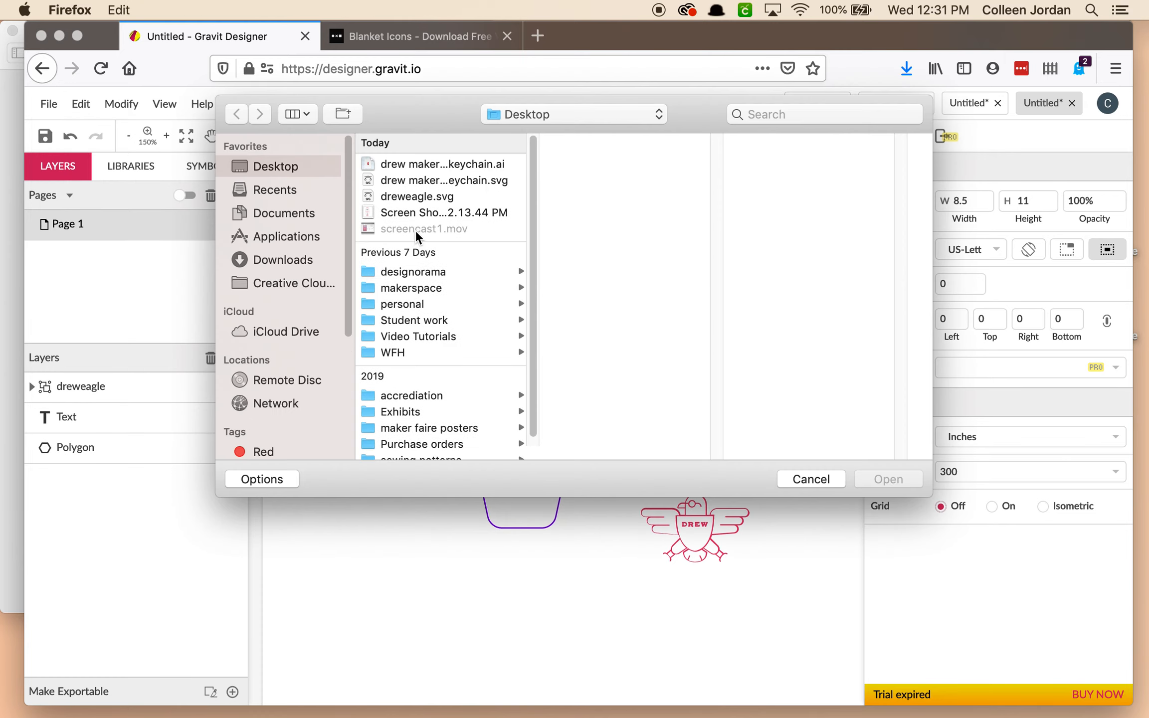
{"action": "left_click", "coordinate": [442, 199]}
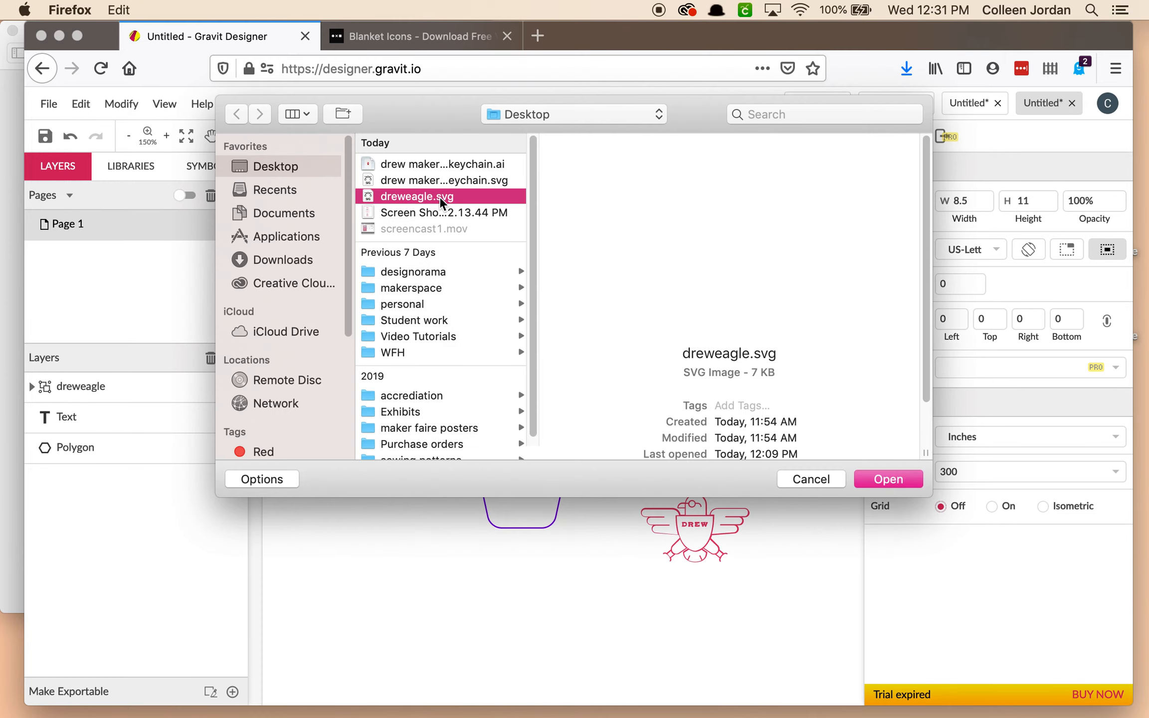
{"action": "left_click", "coordinate": [768, 114]}
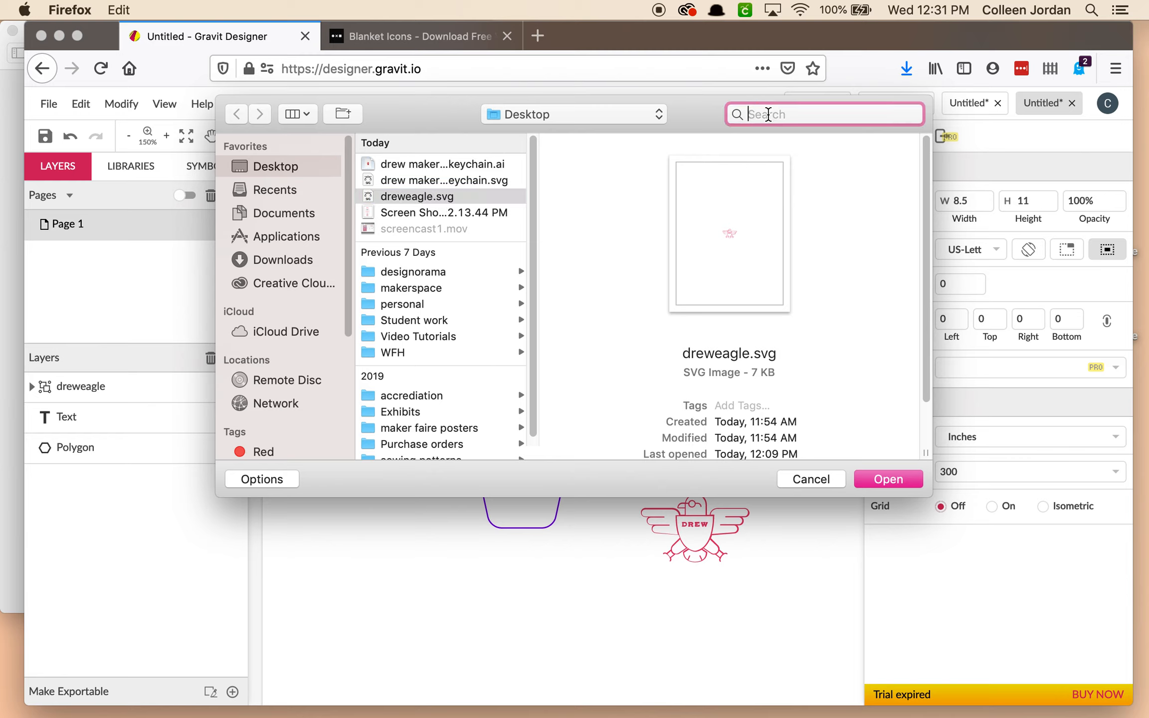
{"action": "mouse_move", "coordinate": [525, 716]}
{"action": "type", "text": "d"}
{"action": "key", "text": "BackSpace"}
{"action": "type", "text": "eagle"}
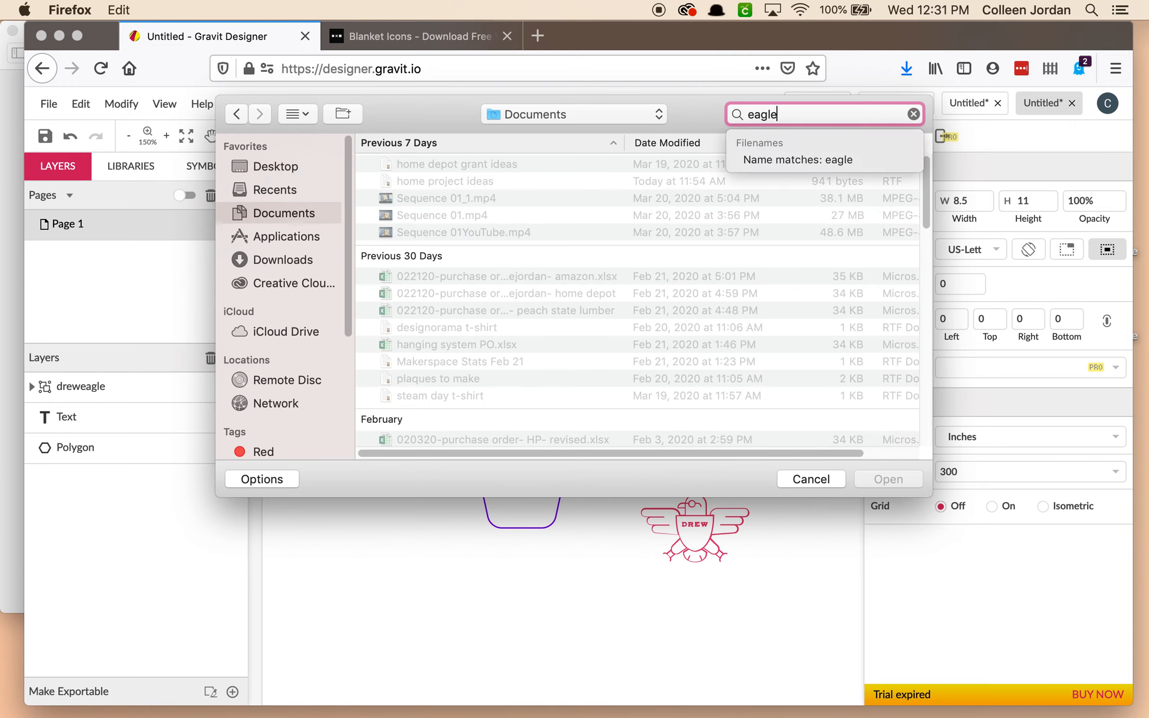
{"action": "left_click", "coordinate": [500, 194]}
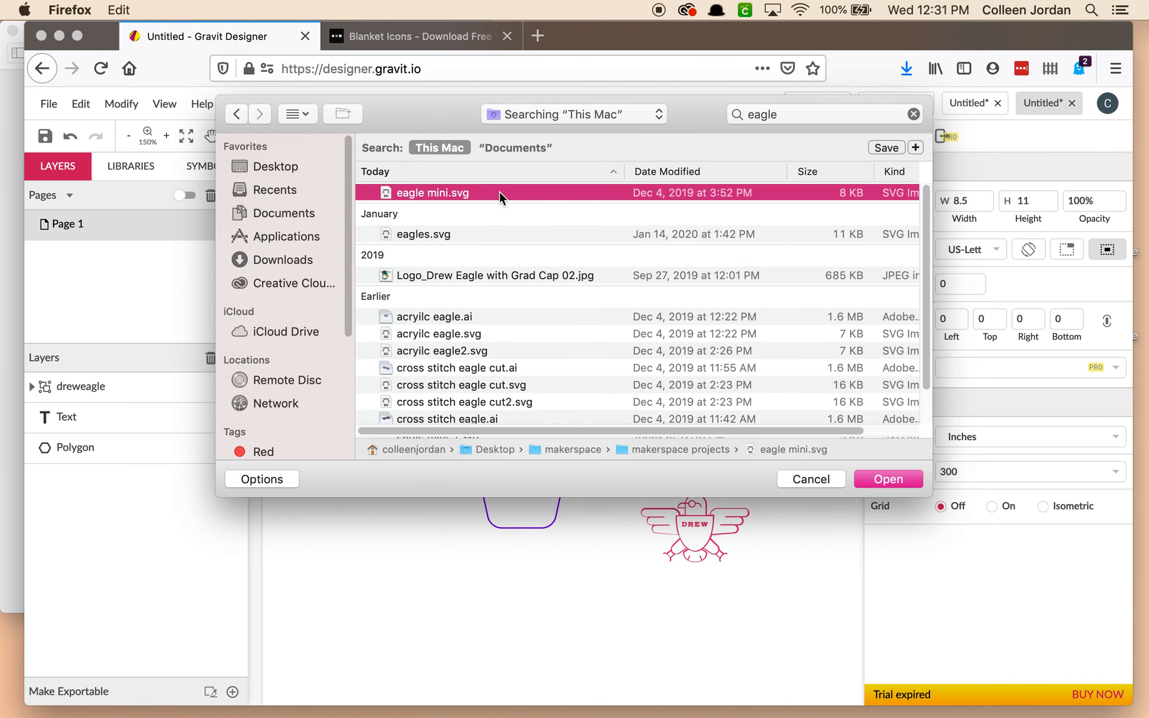
Find eagle mini-1.svg by searching for "eagle mini1", place it on the page, and delete the earlier dreweagle graphic.
{"action": "left_click", "coordinate": [846, 115]}
{"action": "type", "text": "mini-"}
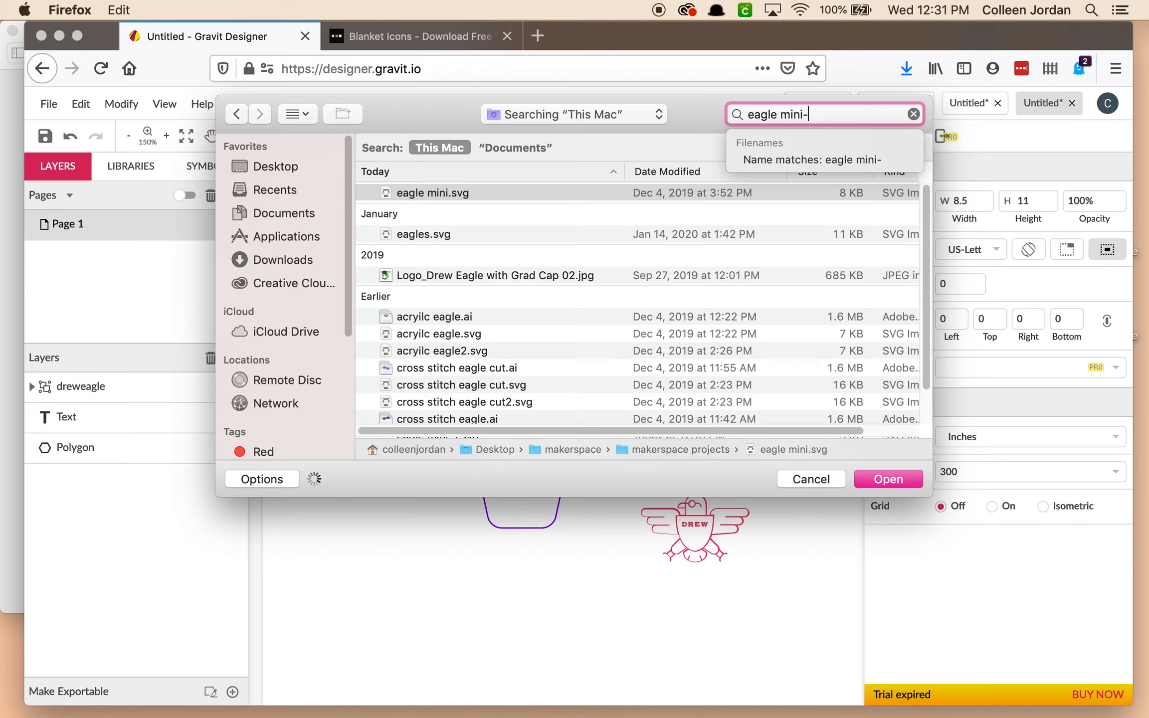
{"action": "key", "text": "BackSpace"}
{"action": "type", "text": "1"}
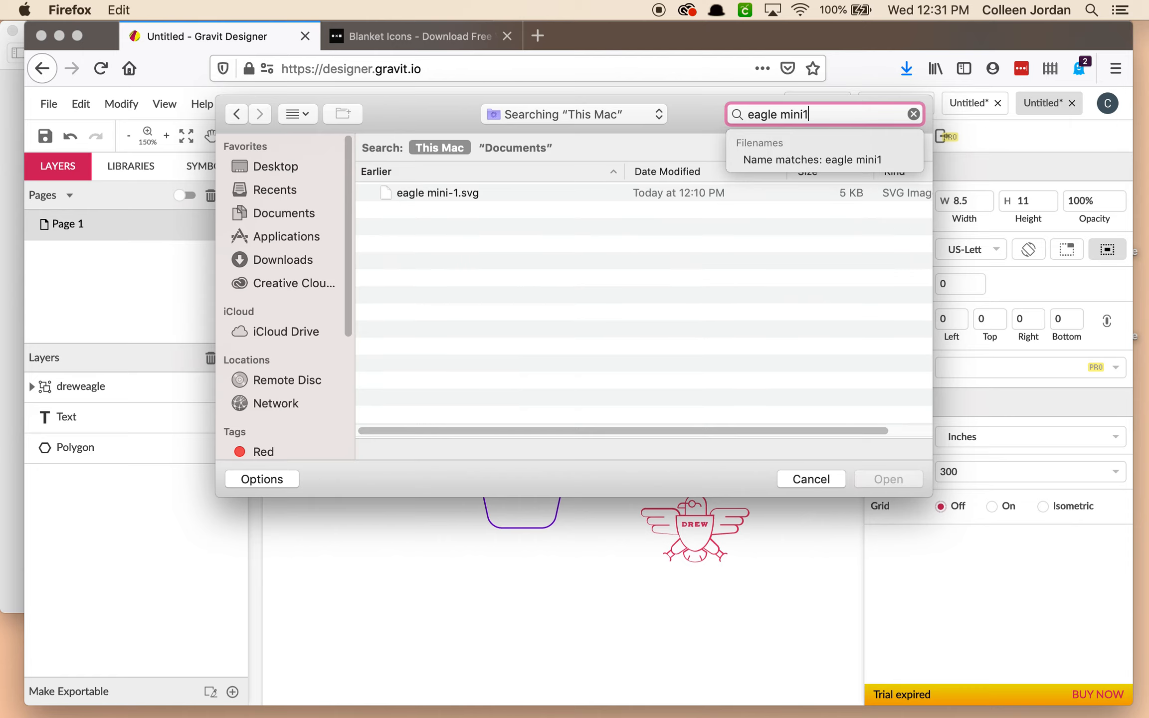
{"action": "left_click", "coordinate": [492, 194]}
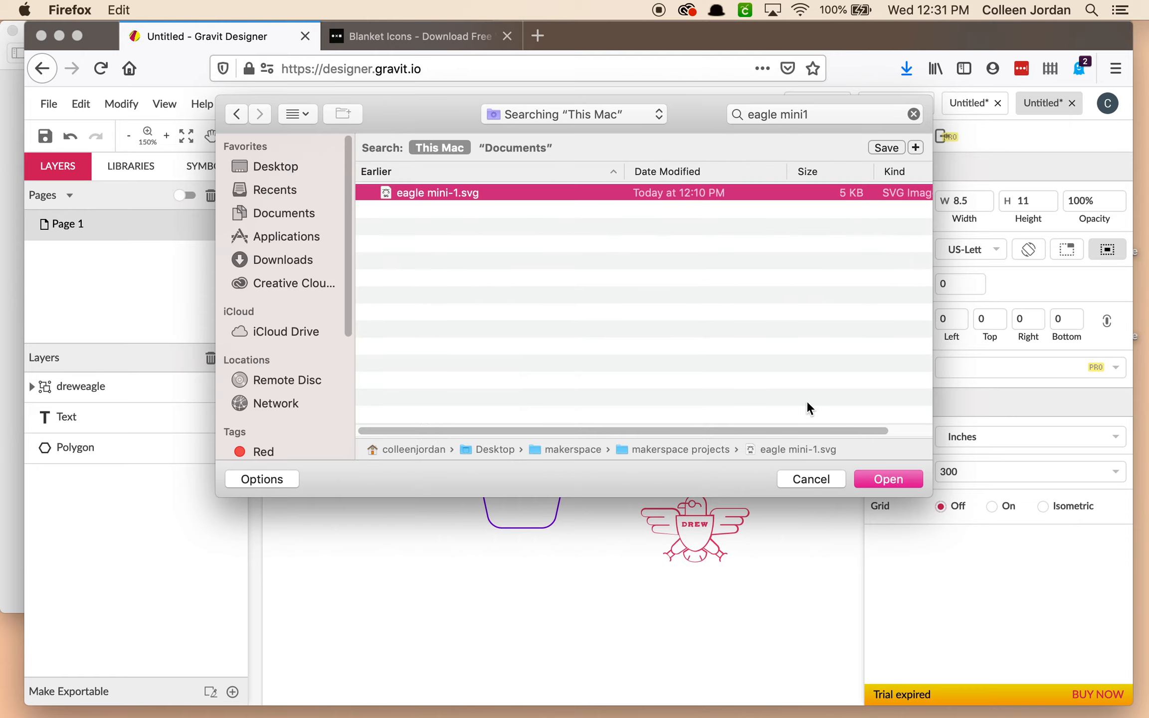
{"action": "left_click", "coordinate": [896, 486]}
{"action": "left_click", "coordinate": [774, 482]}
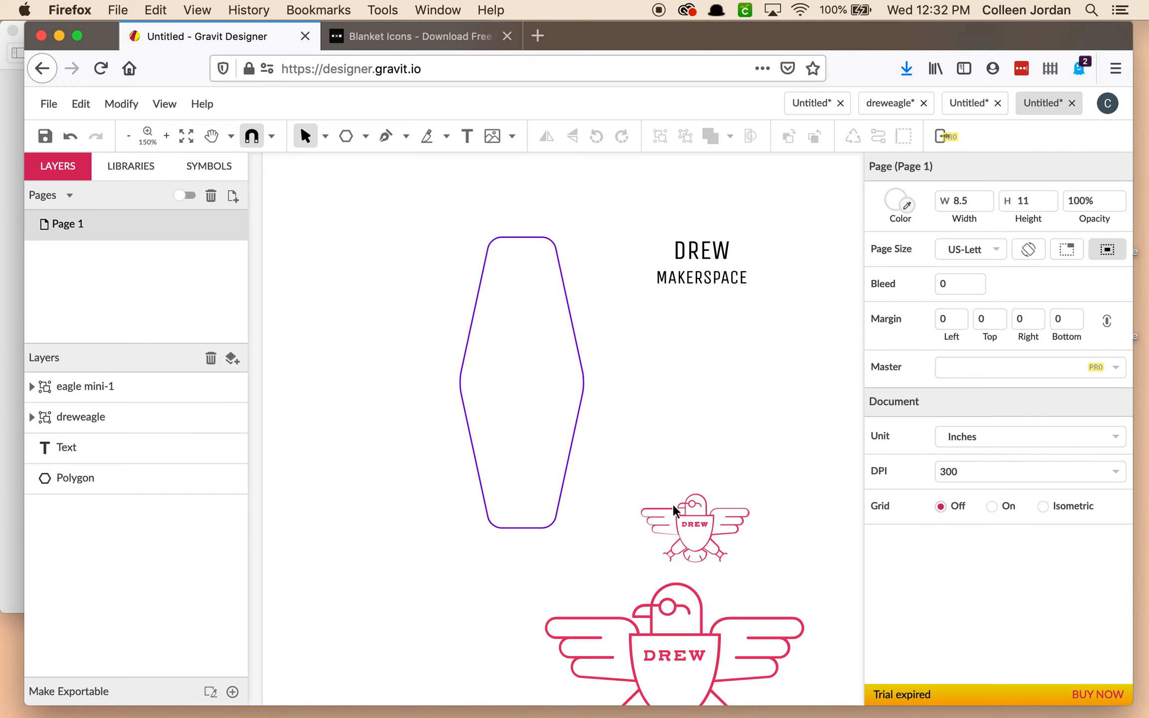
{"action": "left_click", "coordinate": [684, 510]}
{"action": "key", "text": "Delete"}
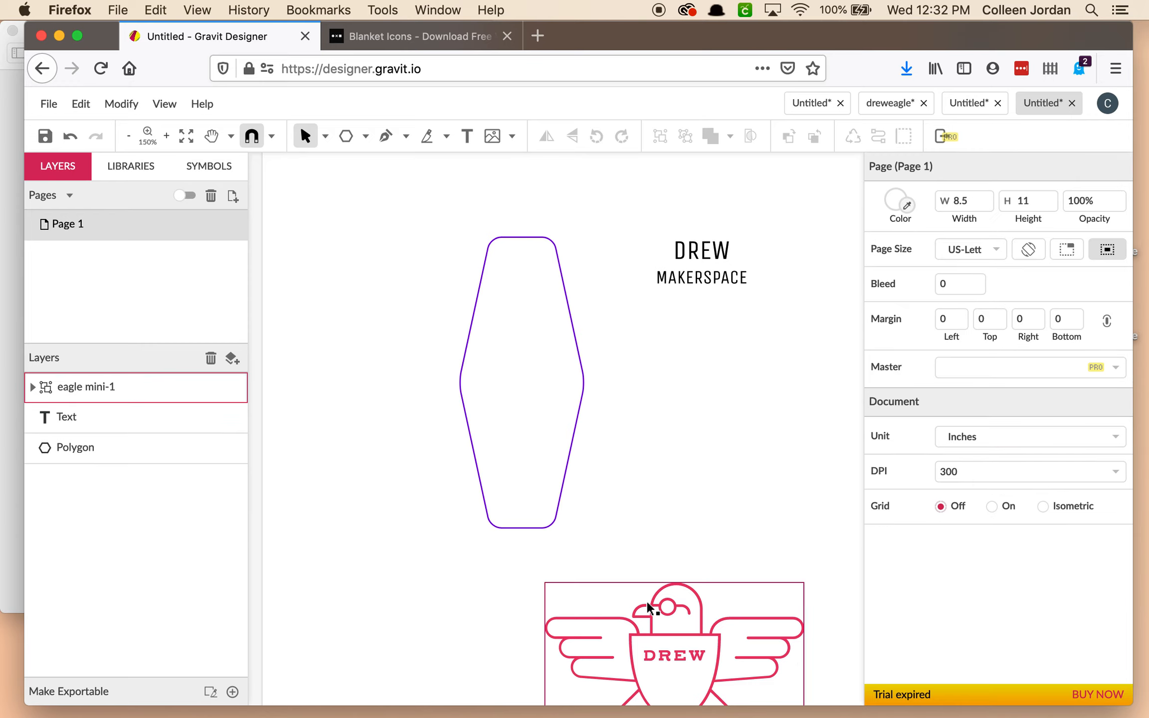
Move the eagle mini-1 graphic up beneath the DREW MAKERSPACE text so the whole eagle is within view.
{"action": "left_click", "coordinate": [648, 608]}
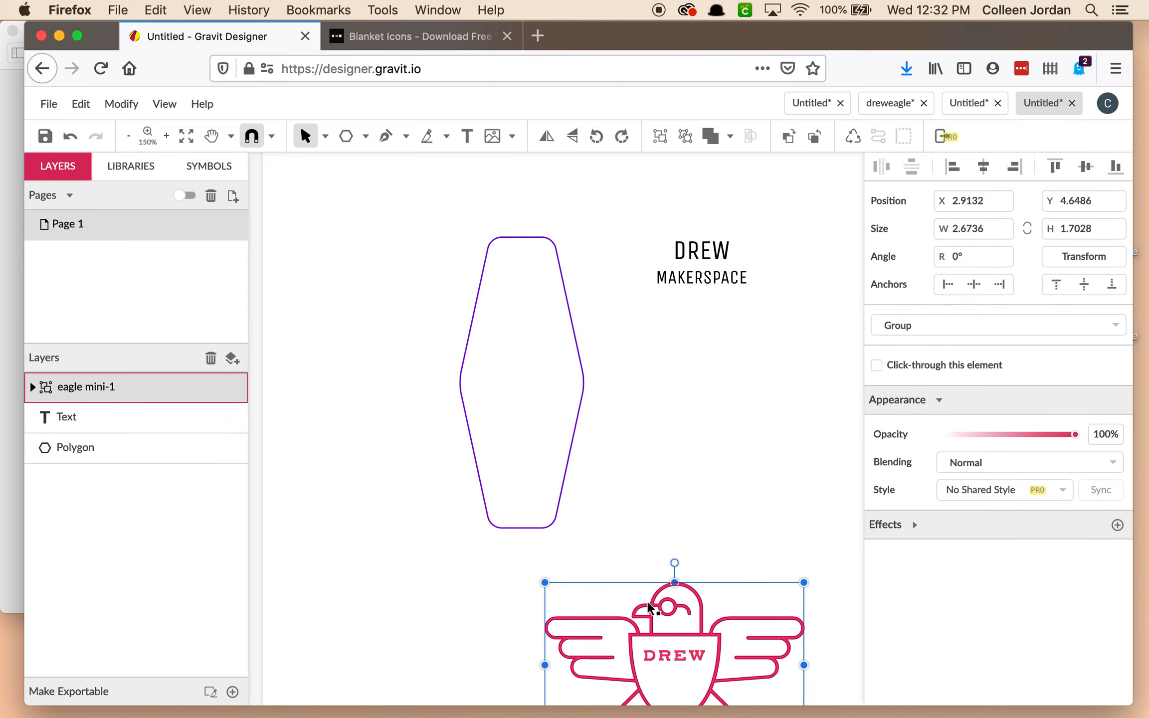
{"action": "left_click", "coordinate": [50, 106]}
{"action": "mouse_move", "coordinate": [150, 396]}
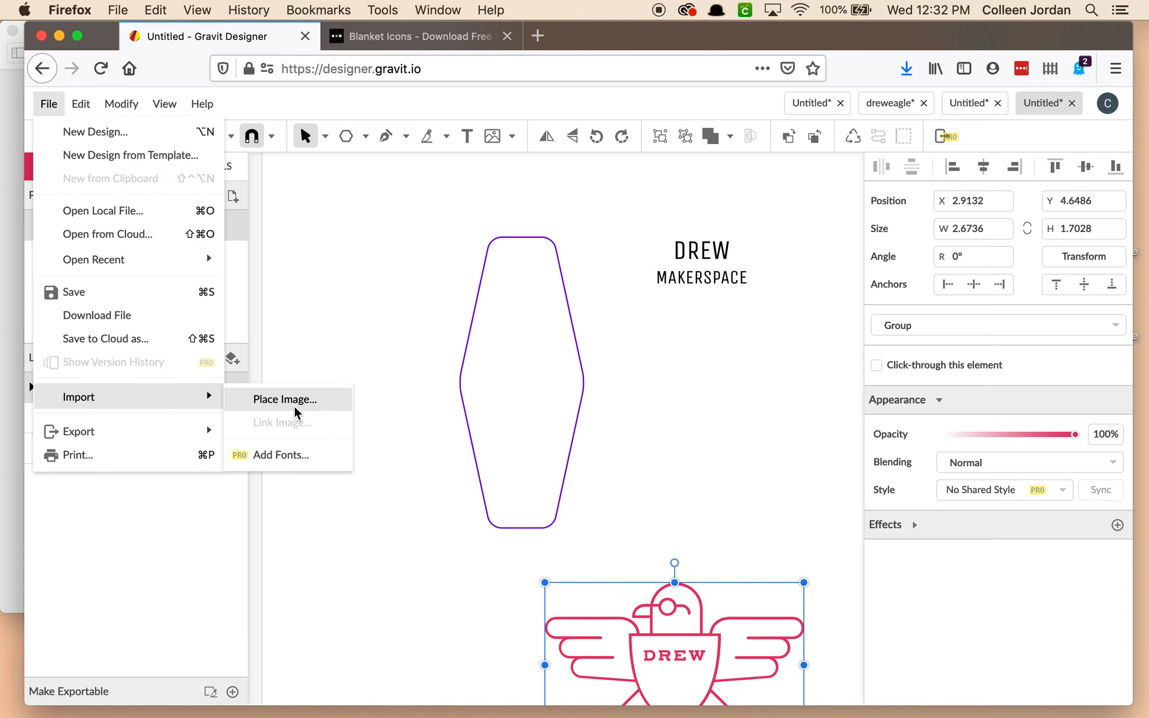
{"action": "left_click", "coordinate": [728, 423]}
{"action": "left_click", "coordinate": [694, 587]}
{"action": "left_click_drag", "start_coordinate": [699, 580], "coordinate": [748, 458]}
{"action": "left_click", "coordinate": [681, 394]}
{"action": "left_click", "coordinate": [750, 459]}
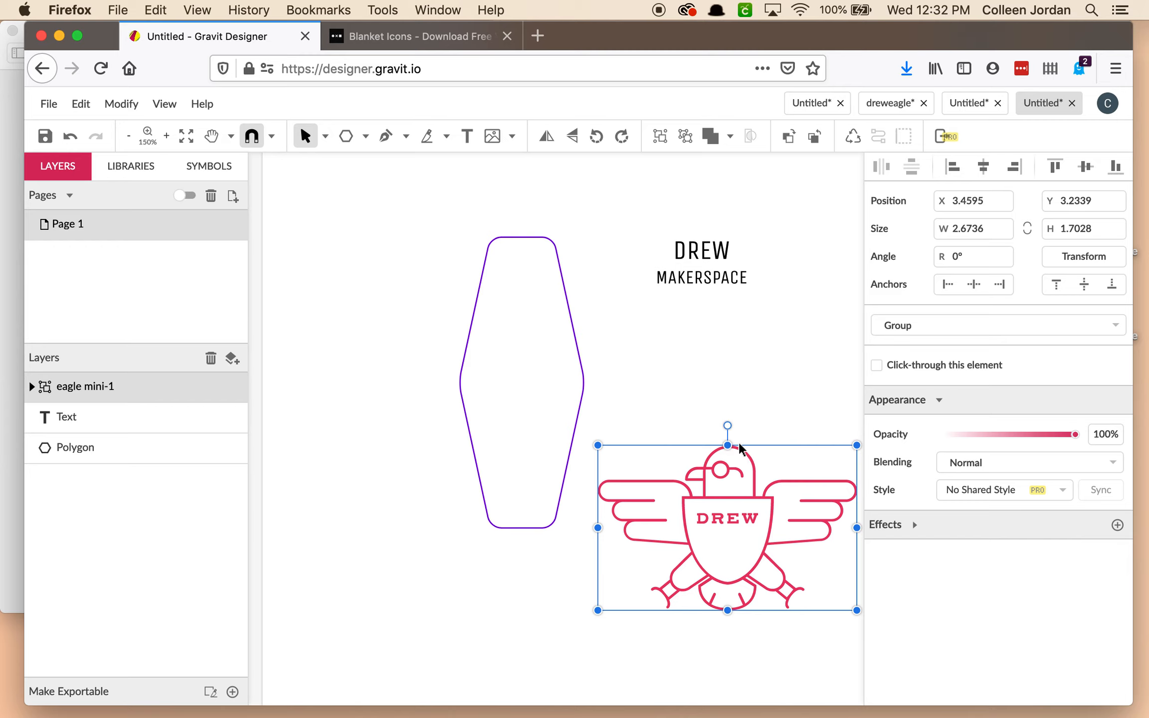
{"action": "left_click_drag", "start_coordinate": [720, 461], "coordinate": [700, 395]}
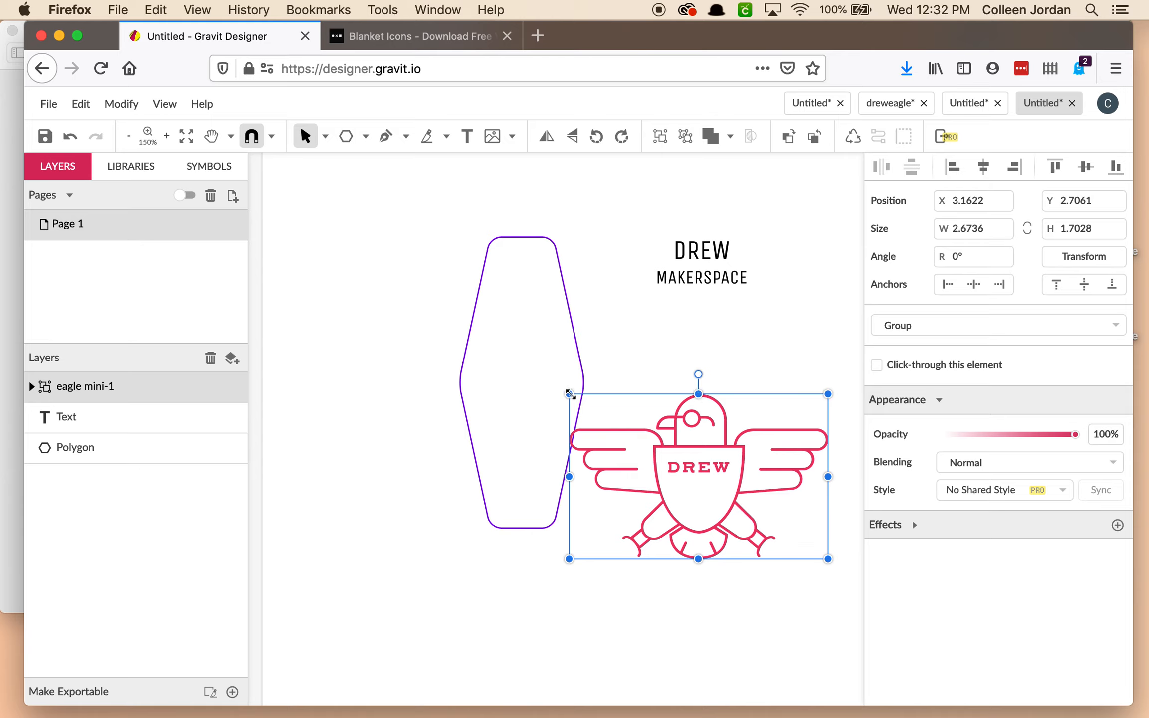
Scale the eagle down proportionally and centre it inside the purple hexagon, comparing its placement with the reference keychain image.
{"action": "left_click_drag", "start_coordinate": [569, 394], "coordinate": [522, 358]}
{"action": "left_click", "coordinate": [788, 443]}
{"action": "left_click", "coordinate": [666, 396]}
{"action": "left_click", "coordinate": [657, 387]}
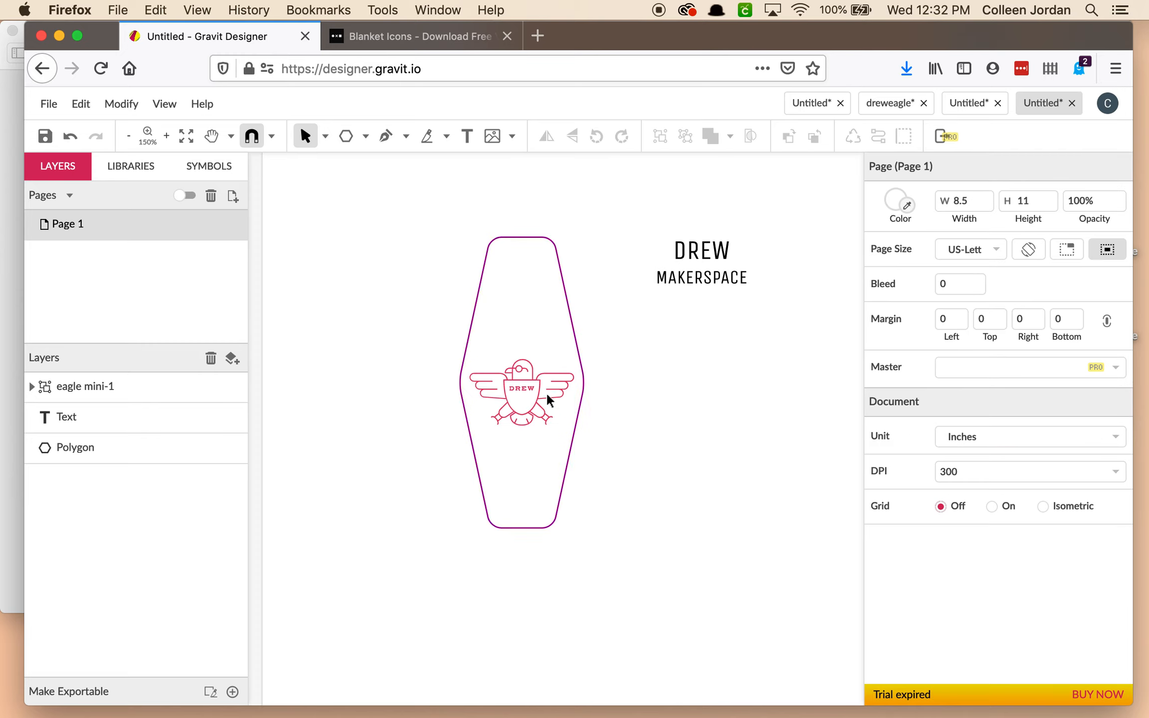
{"action": "left_click", "coordinate": [11, 424]}
{"action": "left_click", "coordinate": [664, 406]}
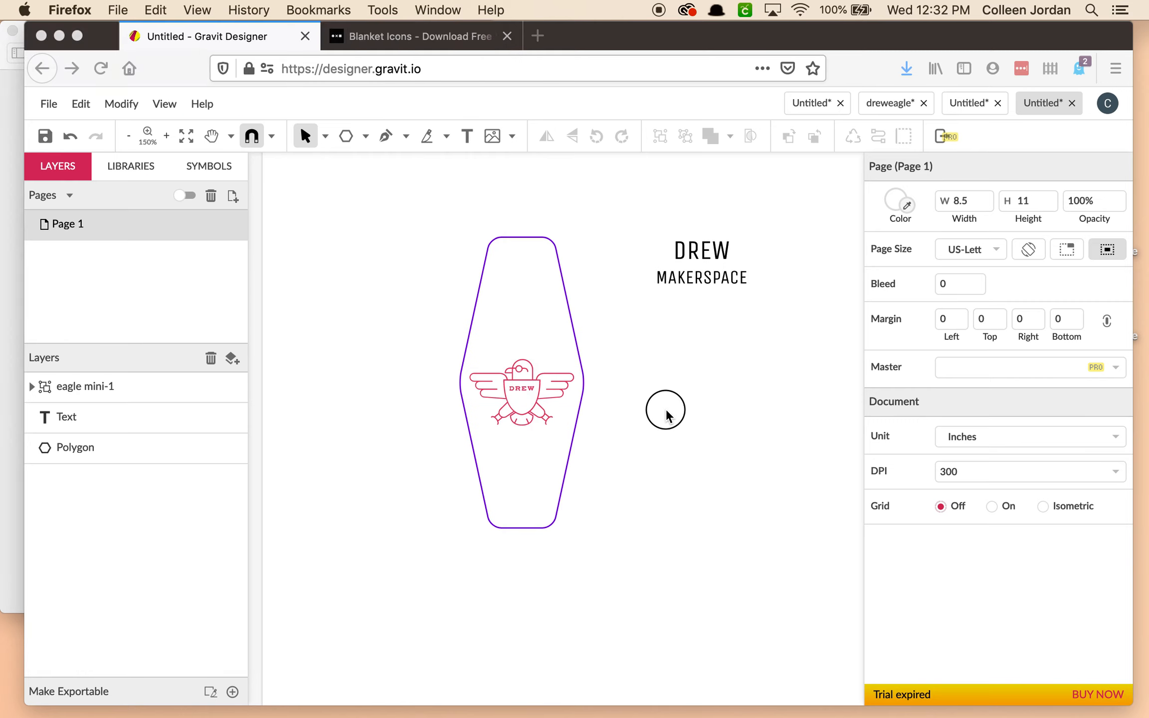
{"action": "left_click", "coordinate": [541, 393]}
{"action": "left_click", "coordinate": [668, 404]}
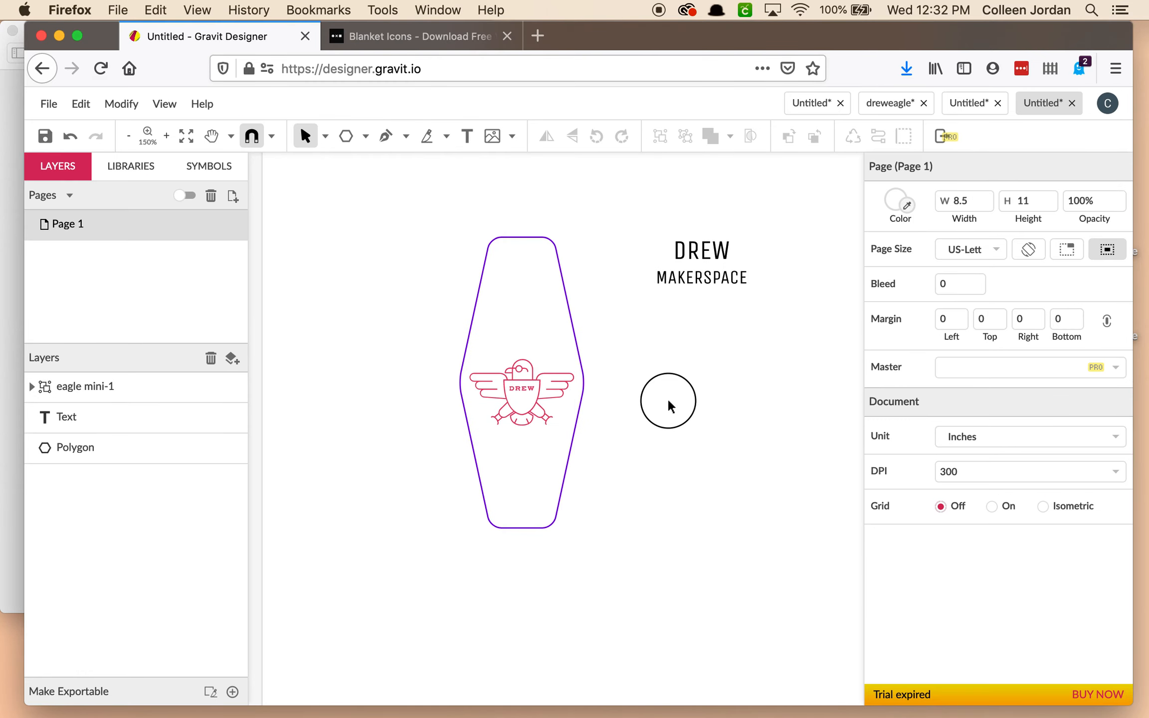
{"action": "left_click", "coordinate": [531, 384]}
Move the DREW MAKERSPACE text into the hexagon, centred just above the eagle.
{"action": "mouse_move", "coordinate": [698, 282]}
{"action": "left_mouse_down"}
{"action": "mouse_move", "coordinate": [595, 294]}
{"action": "mouse_move", "coordinate": [530, 318]}
{"action": "mouse_move", "coordinate": [536, 330]}
{"action": "mouse_move", "coordinate": [530, 312]}
{"action": "left_mouse_up"}
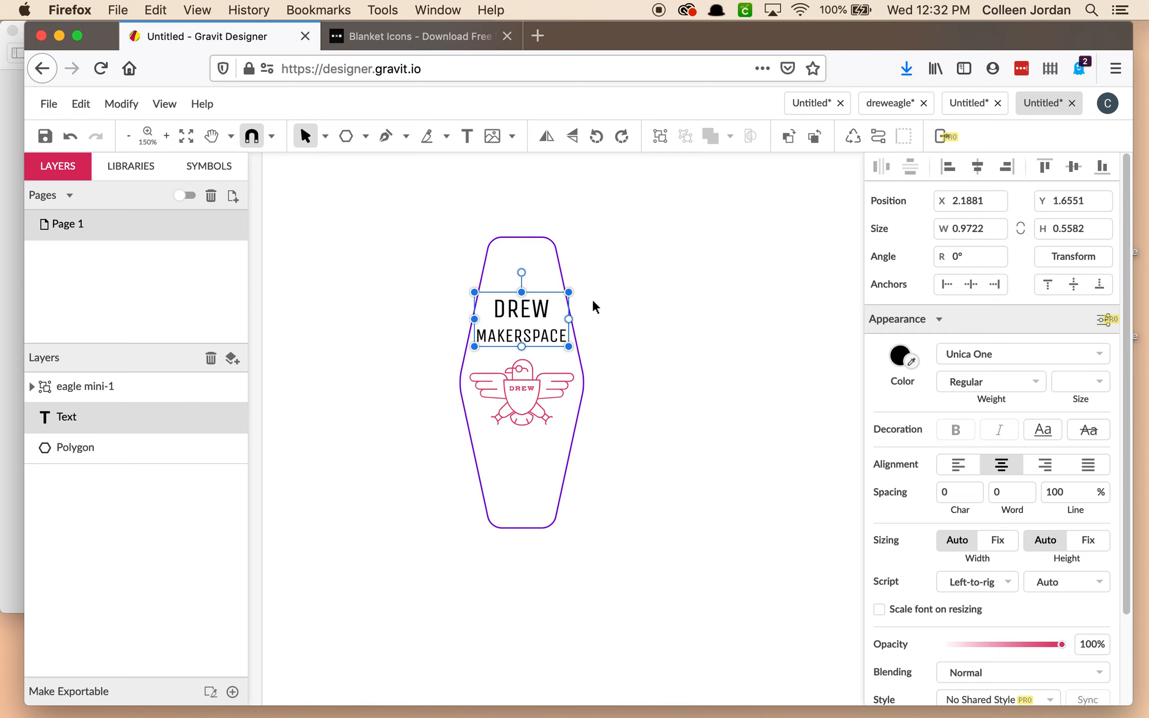
{"action": "left_click", "coordinate": [651, 309]}
{"action": "left_click", "coordinate": [542, 314]}
{"action": "left_click", "coordinate": [728, 322]}
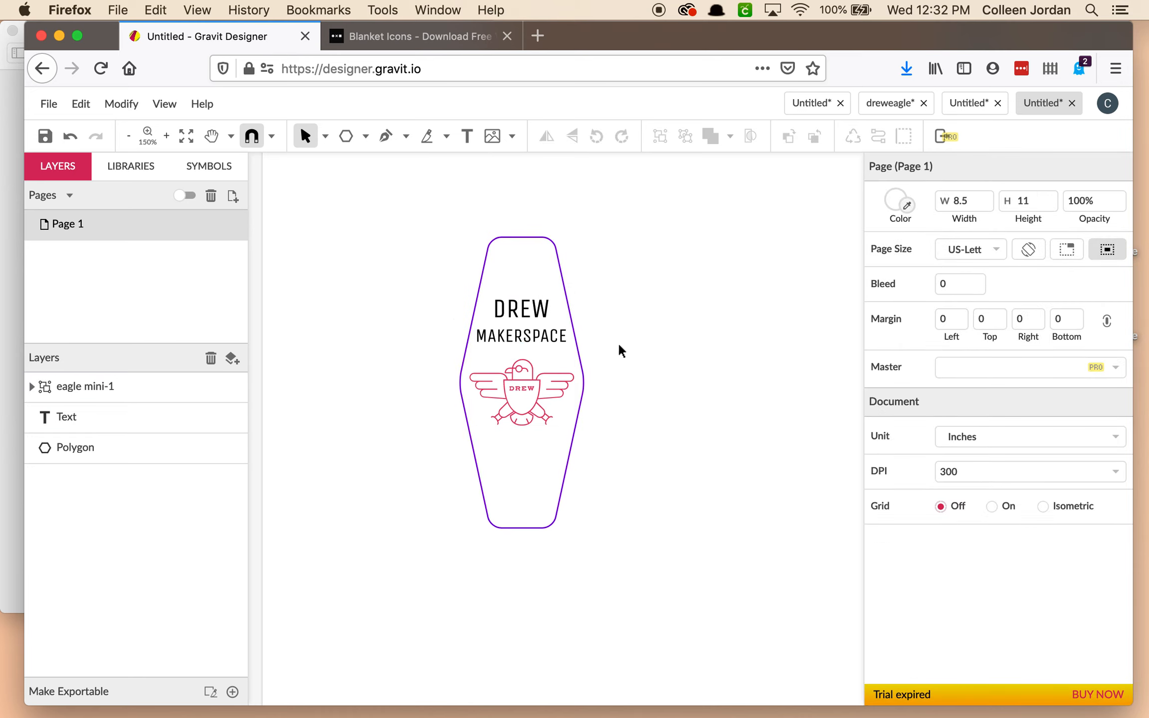
{"action": "left_click", "coordinate": [541, 320]}
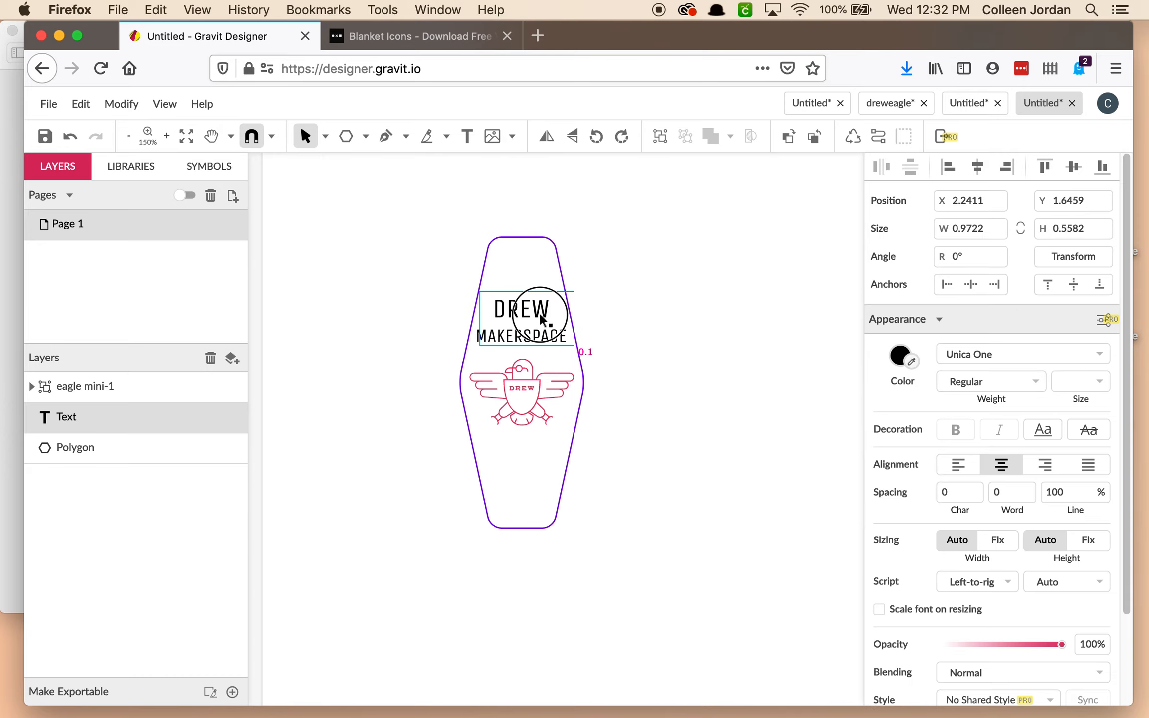
{"action": "left_click", "coordinate": [666, 335]}
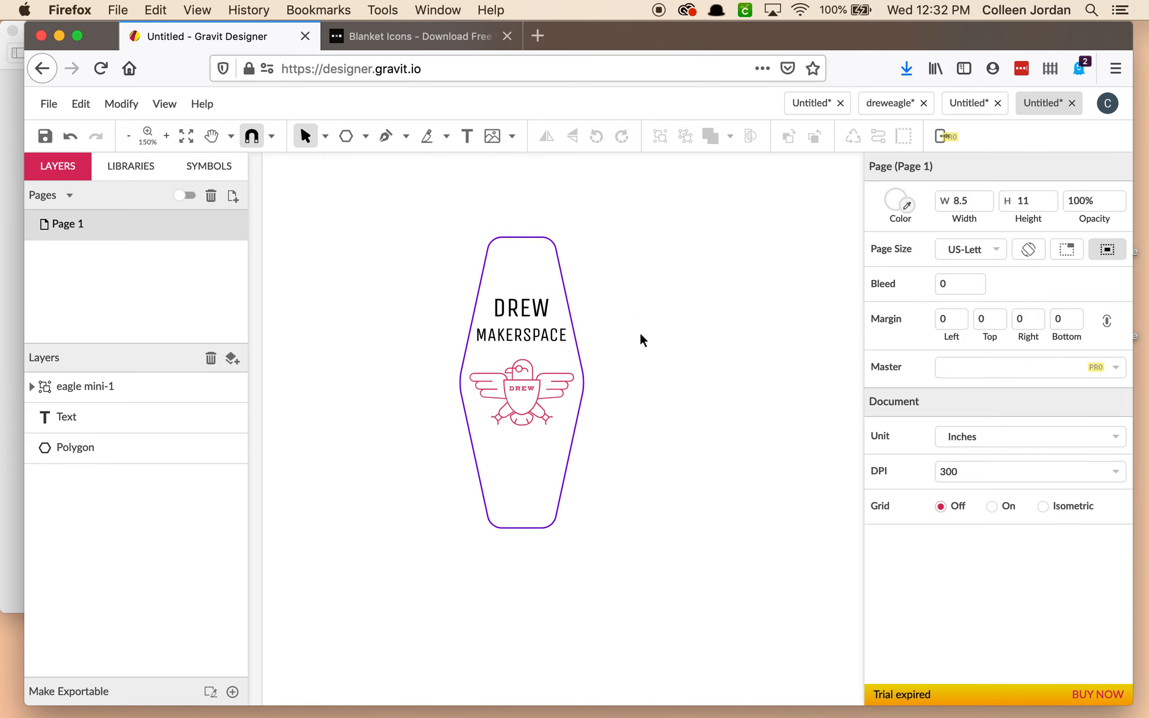
Check the reference keychain image and draw a circle about 0.91 by 0.92 inches beside the hexagon with the Ellipse tool.
{"action": "left_click", "coordinate": [4, 312]}
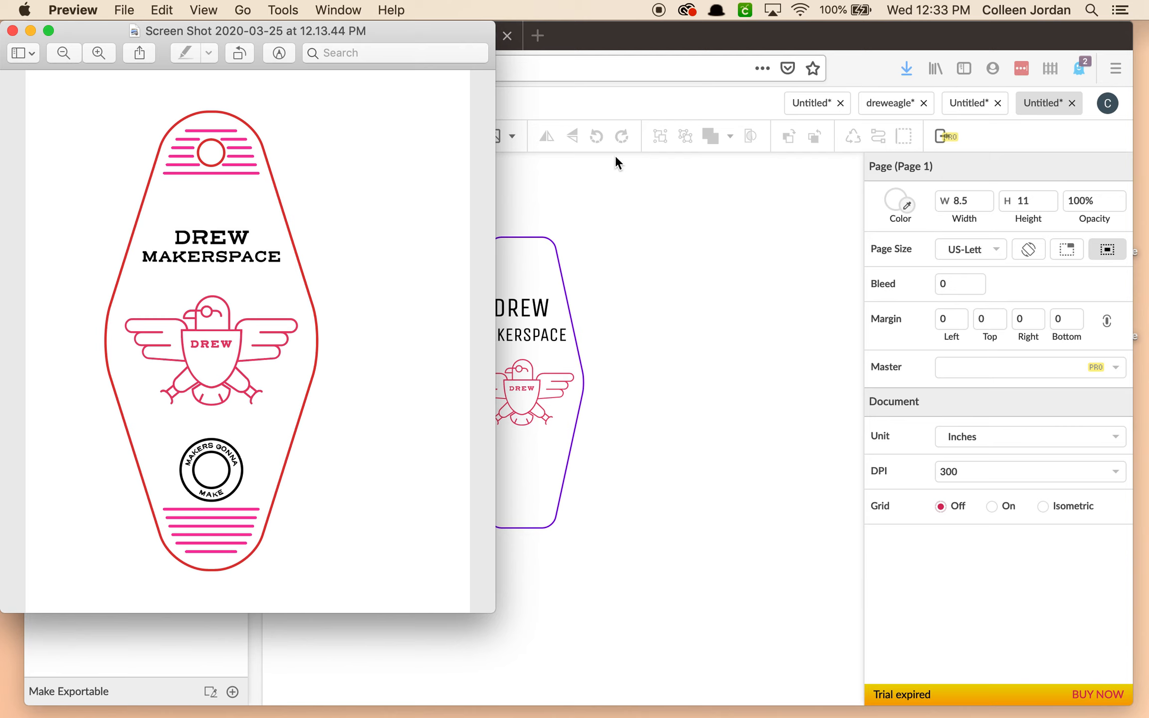
{"action": "left_click", "coordinate": [635, 214]}
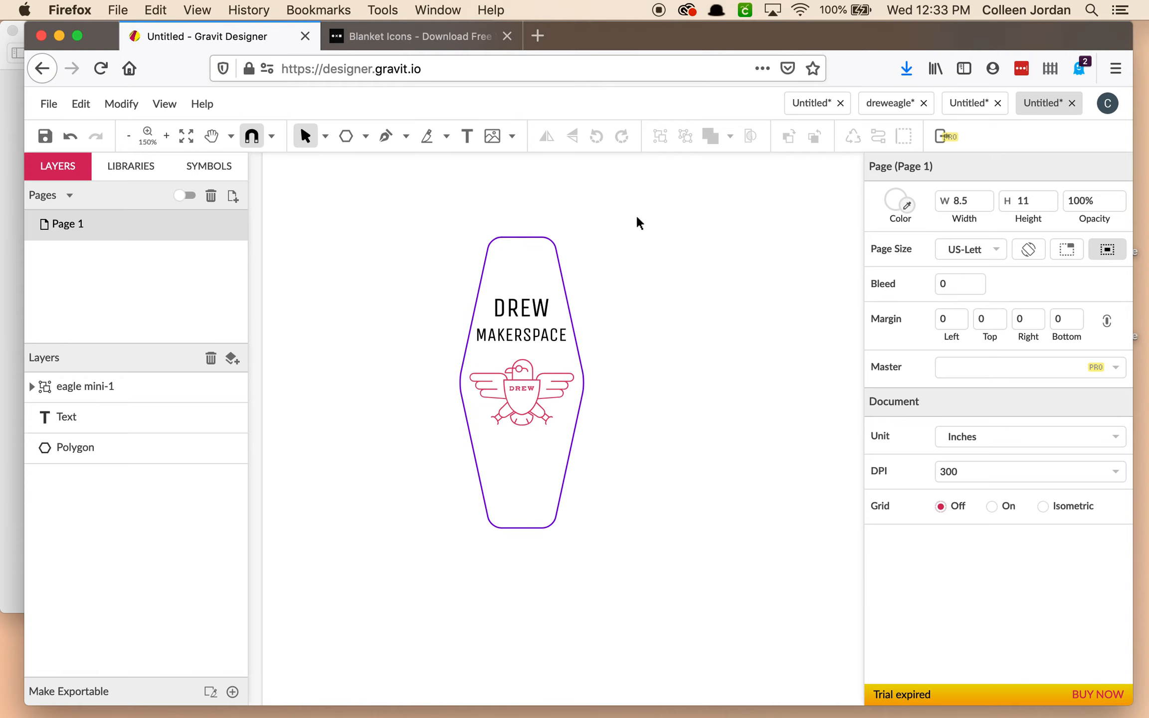
{"action": "left_click", "coordinate": [355, 138]}
{"action": "left_click", "coordinate": [365, 136]}
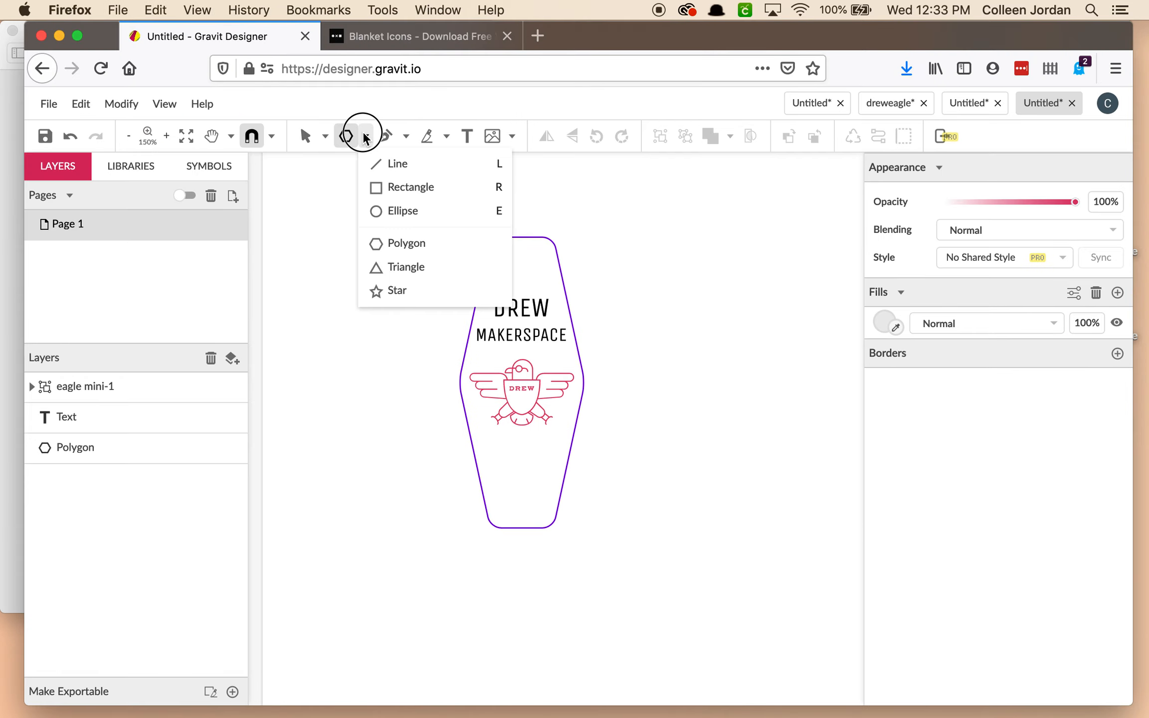
{"action": "left_click", "coordinate": [388, 218]}
{"action": "key", "text": "v"}
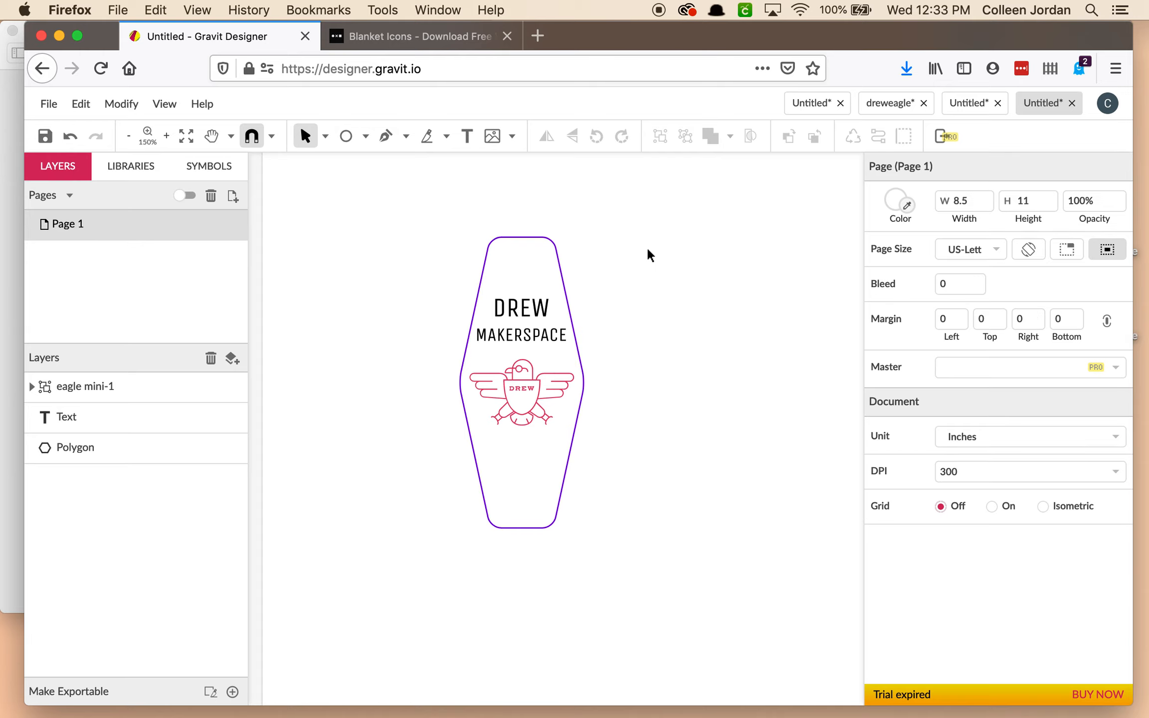
{"action": "left_click", "coordinate": [356, 138]}
{"action": "left_click", "coordinate": [364, 135]}
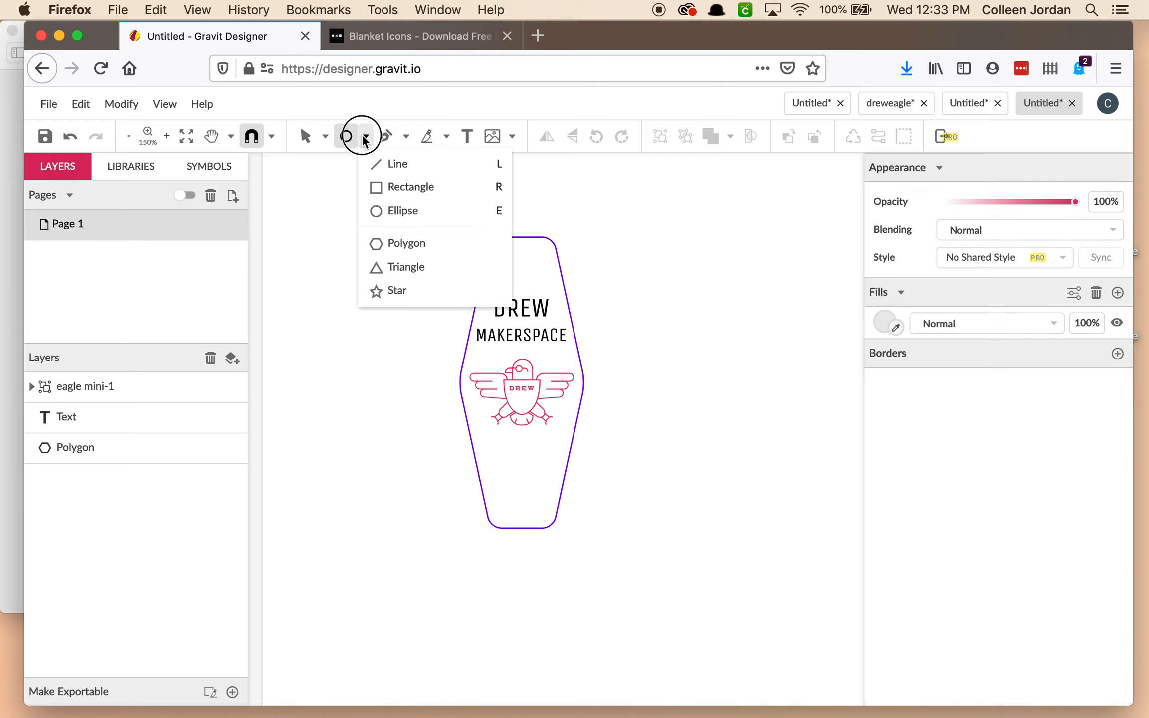
{"action": "left_click", "coordinate": [396, 211]}
{"action": "left_click_drag", "start_coordinate": [665, 257], "coordinate": [752, 345]}
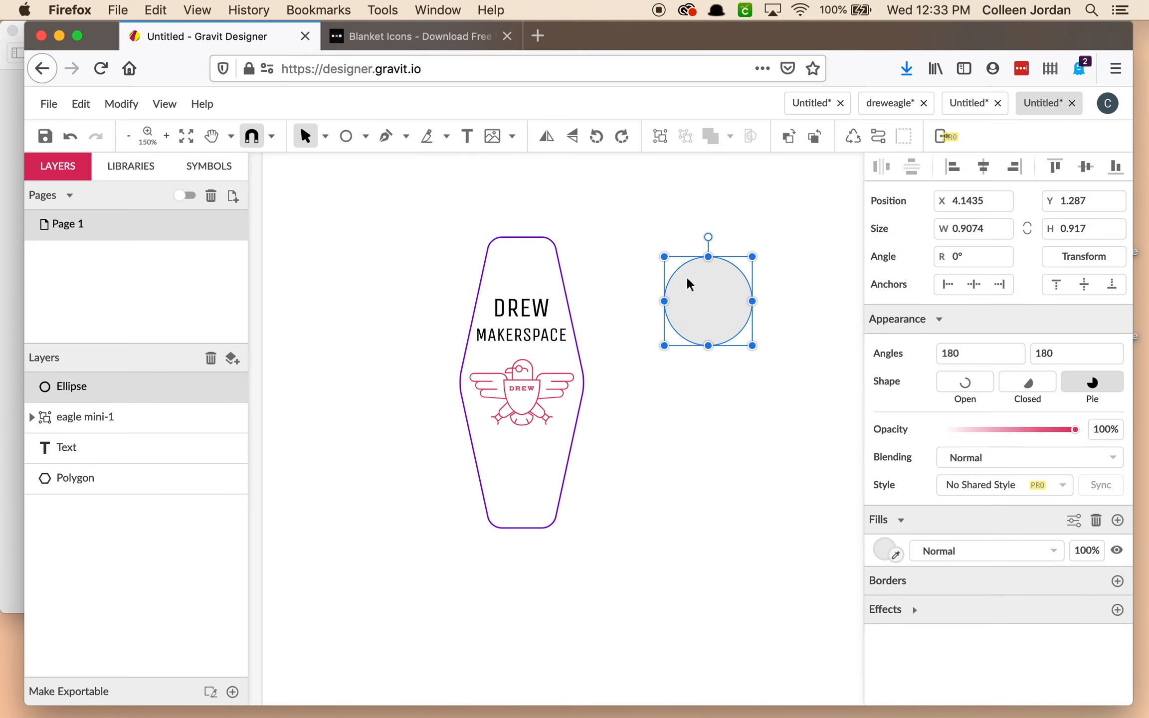
Set the circle's width and height to 1 inch each.
{"action": "double_click", "coordinate": [971, 228]}
{"action": "type", "text": "1"}
{"action": "key", "text": "Tab"}
{"action": "type", "text": "1"}
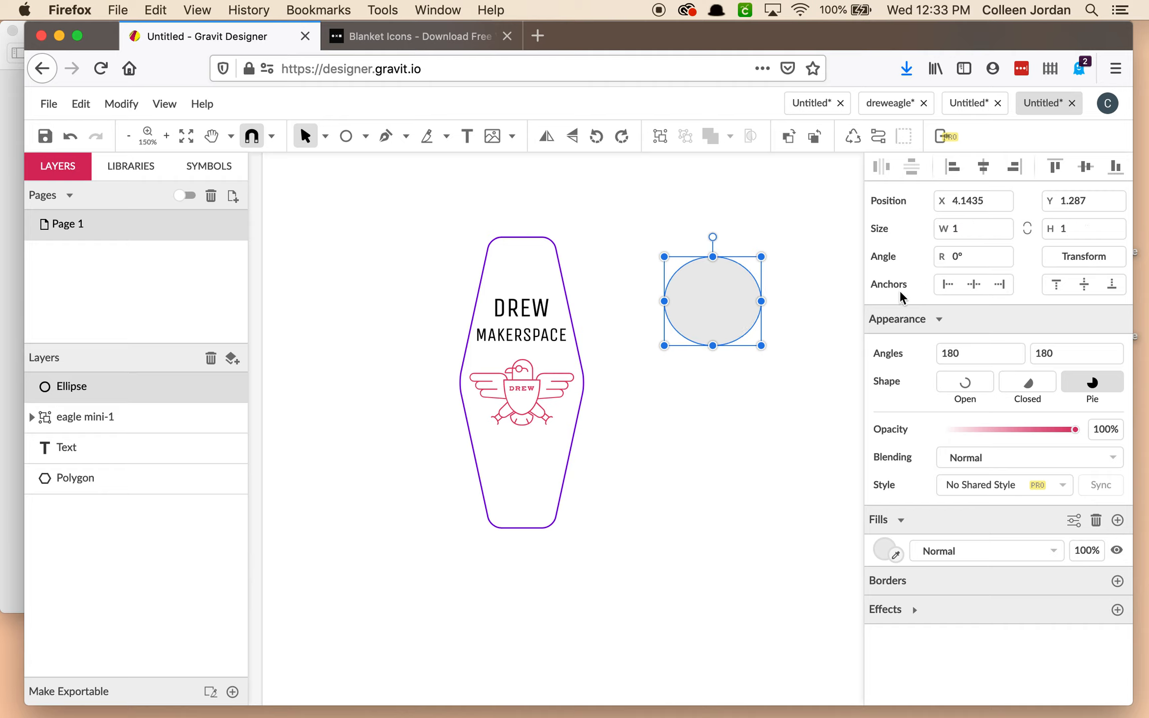
{"action": "key", "text": "Return"}
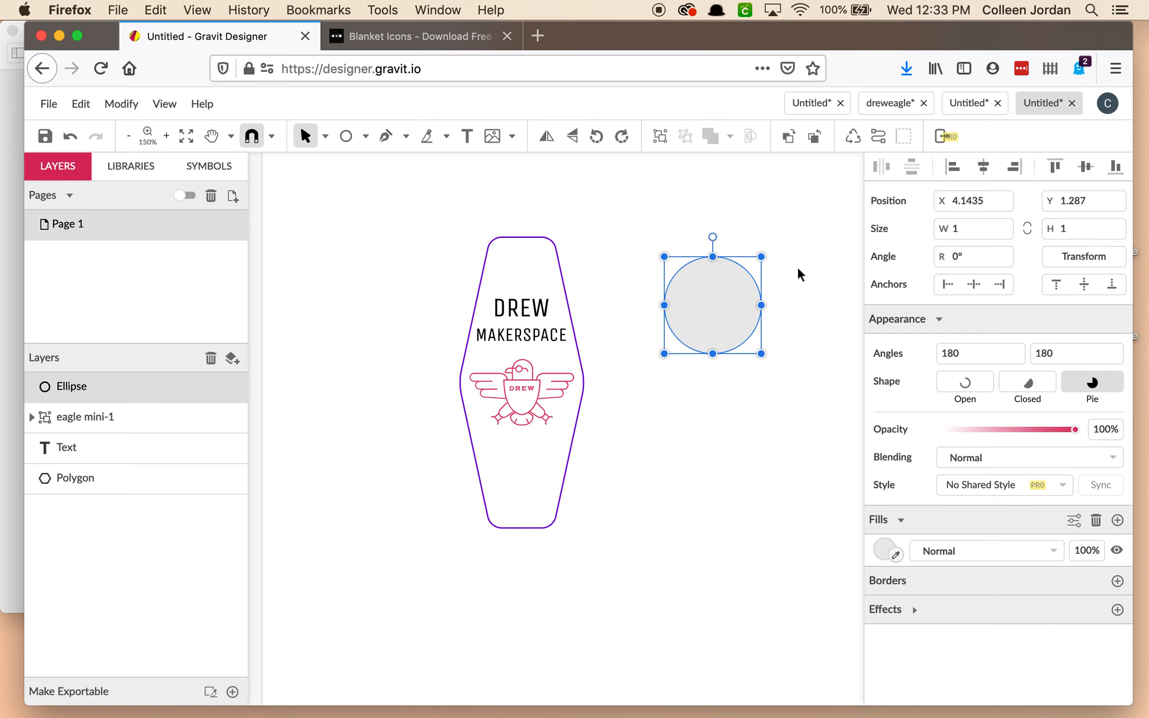
Add a 1 pt black border to the circle and hide its grey fill.
{"action": "left_click", "coordinate": [797, 269]}
{"action": "left_click", "coordinate": [763, 300]}
{"action": "left_click", "coordinate": [1117, 581]}
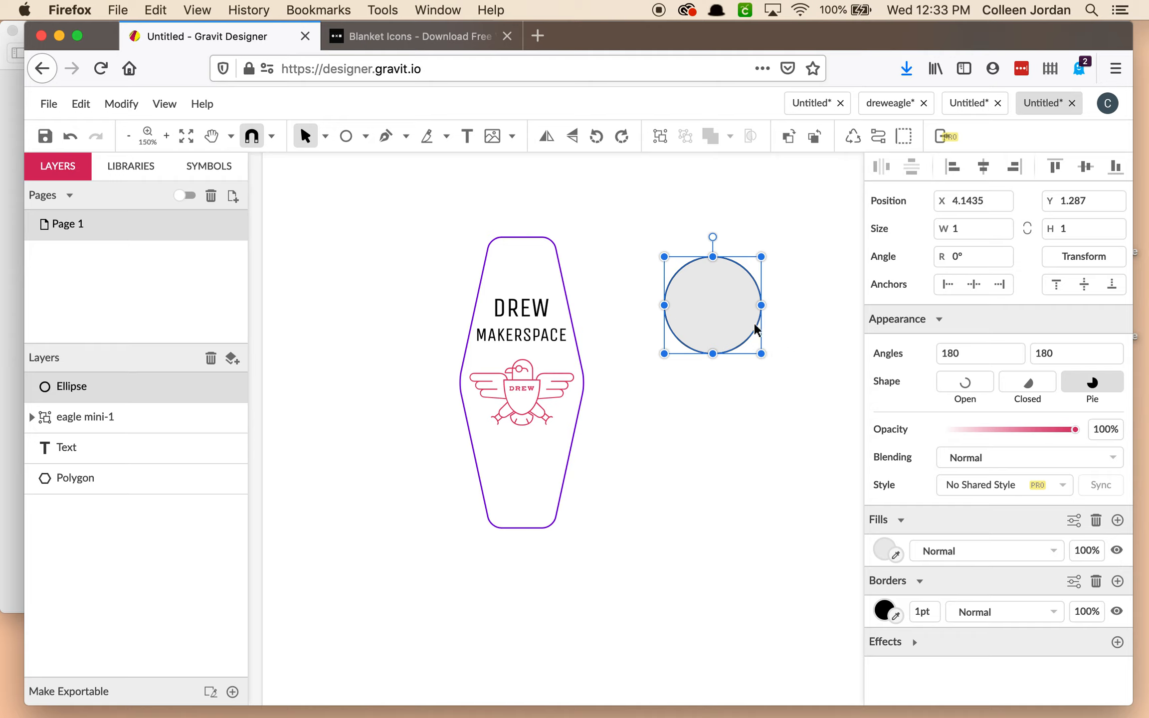
{"action": "left_click", "coordinate": [1116, 552]}
{"action": "left_click", "coordinate": [731, 410]}
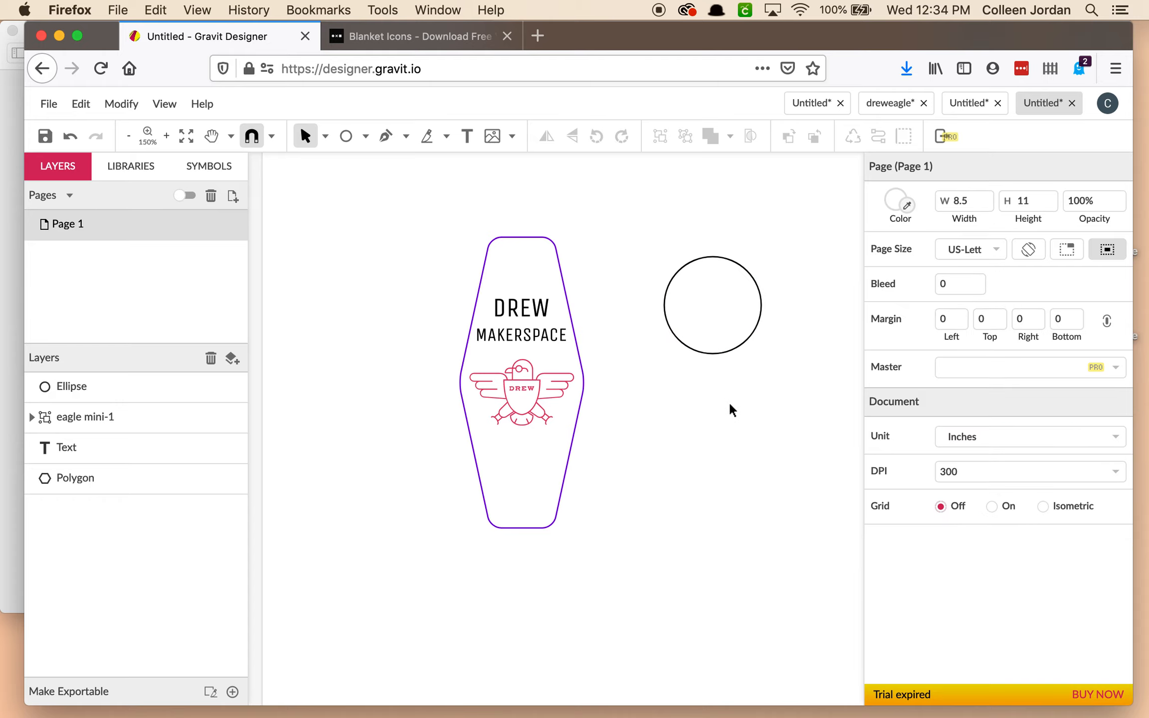
Move the circle down about 0.55 inches and compare it with the round MAKERS GONNA MAKE badge in the reference image.
{"action": "left_click", "coordinate": [751, 275]}
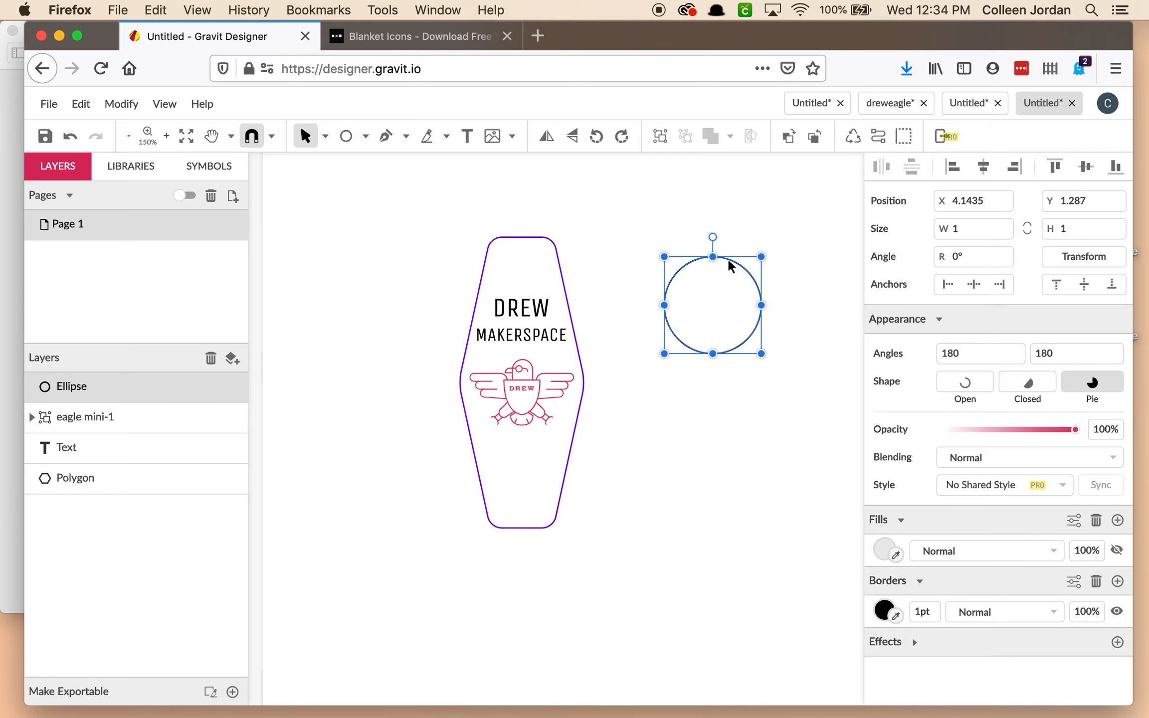
{"action": "left_click_drag", "start_coordinate": [730, 261], "coordinate": [736, 318]}
{"action": "left_click", "coordinate": [18, 396]}
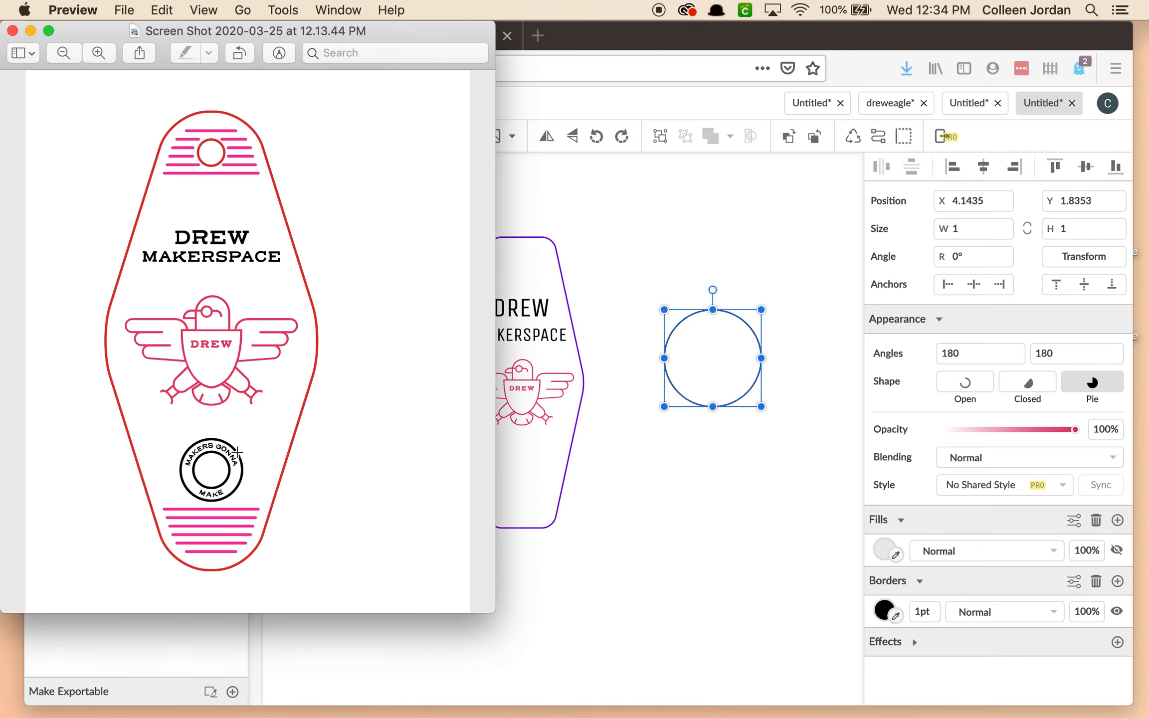
{"action": "left_click", "coordinate": [723, 479]}
{"action": "left_click", "coordinate": [798, 349]}
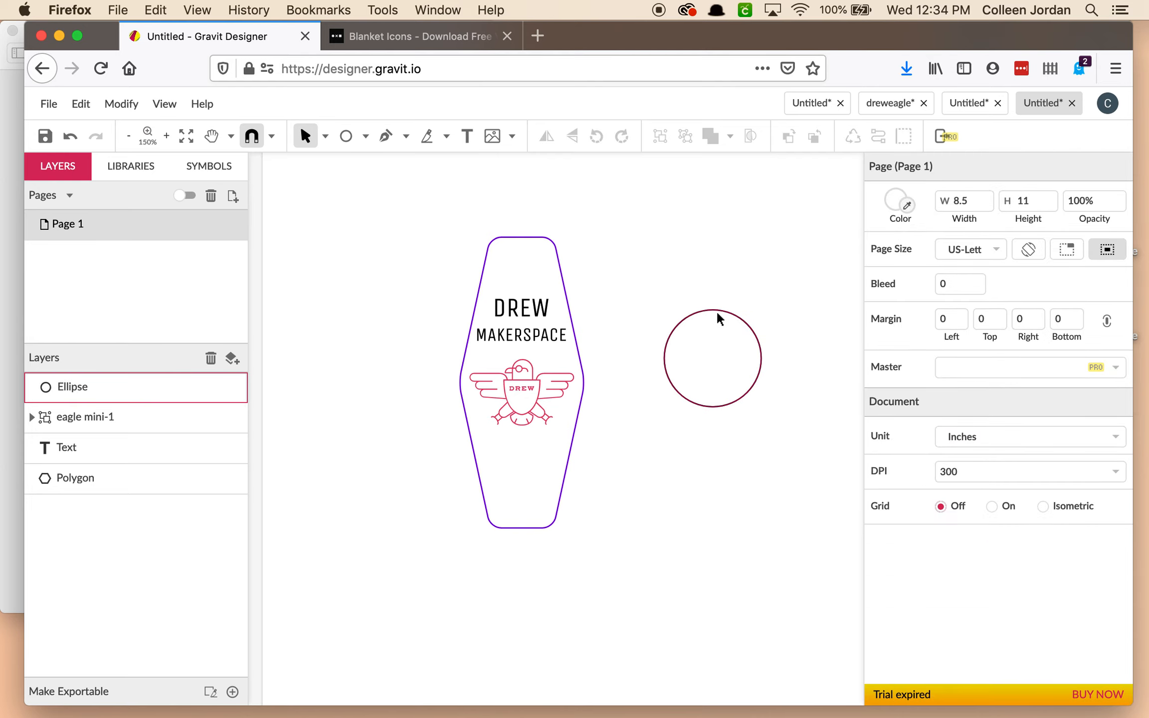
Try to copy the circle to the clipboard, dismiss the dialog that appears, and deselect the circle.
{"action": "left_click", "coordinate": [719, 319]}
{"action": "right_click", "coordinate": [726, 317]}
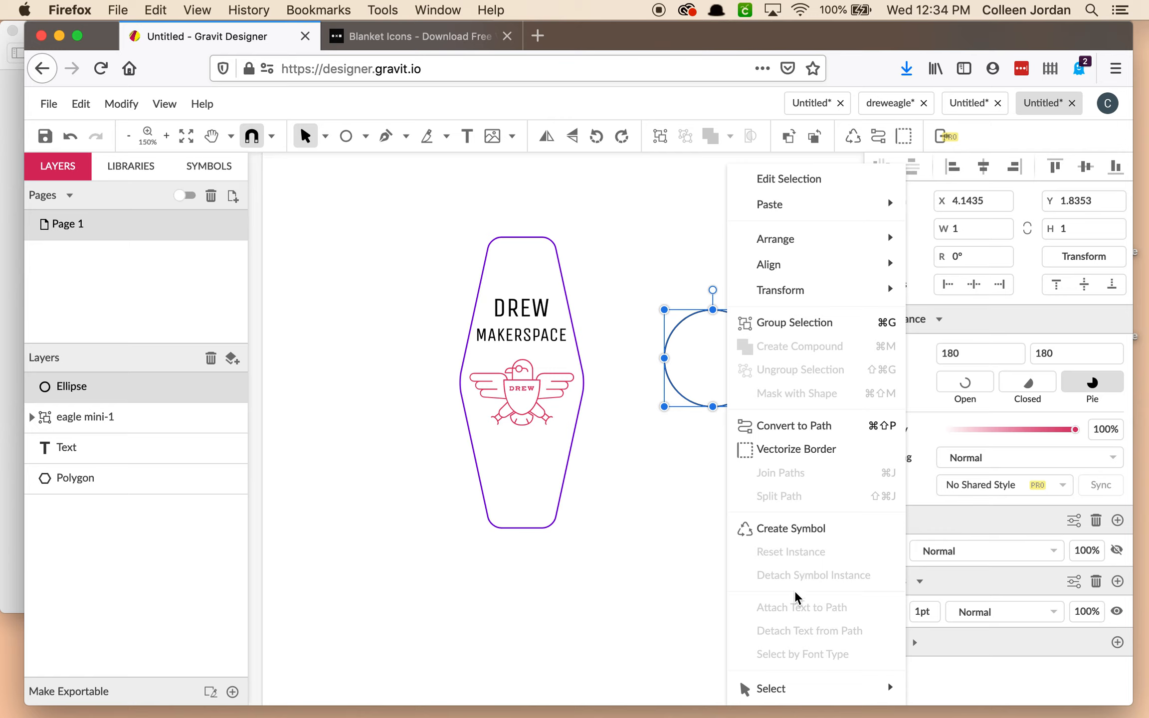
{"action": "left_click", "coordinate": [667, 627]}
{"action": "left_click", "coordinate": [700, 315]}
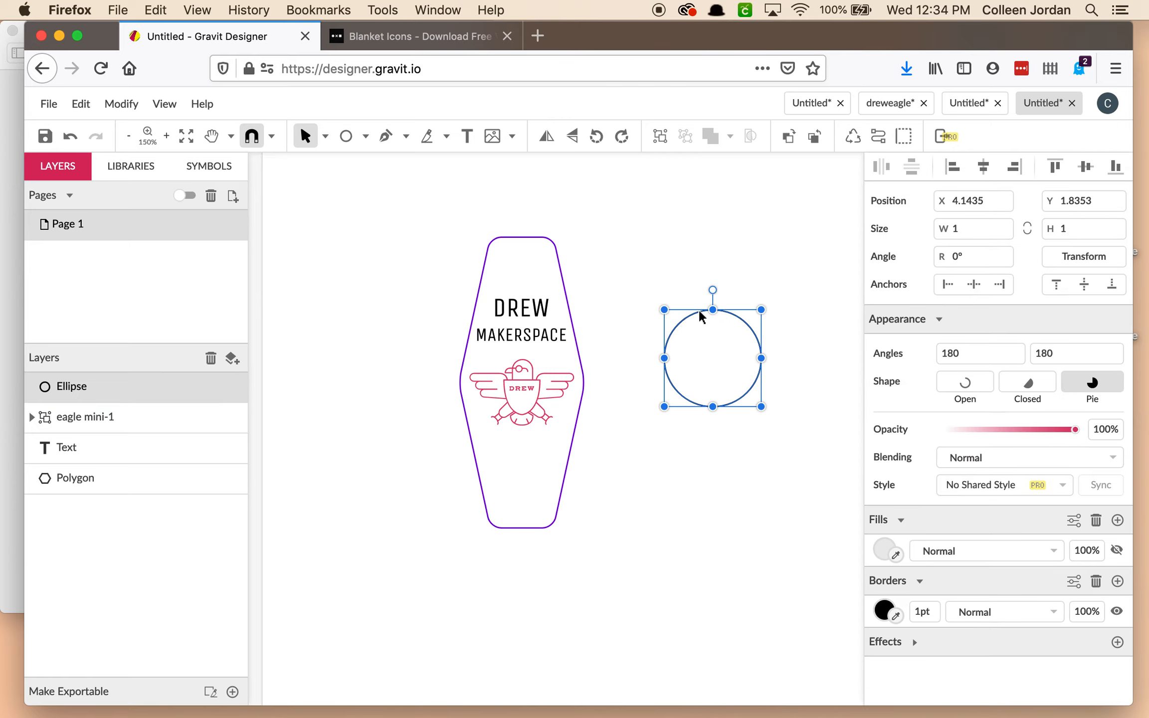
{"action": "left_click", "coordinate": [81, 103]}
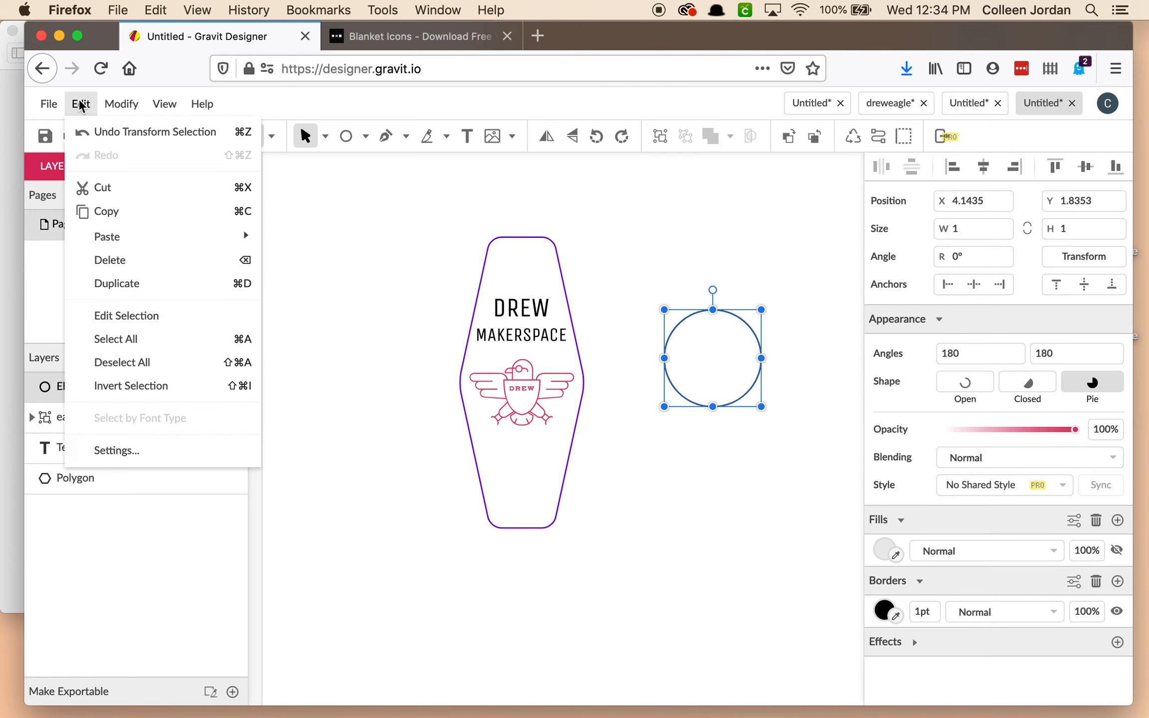
{"action": "left_click", "coordinate": [105, 205]}
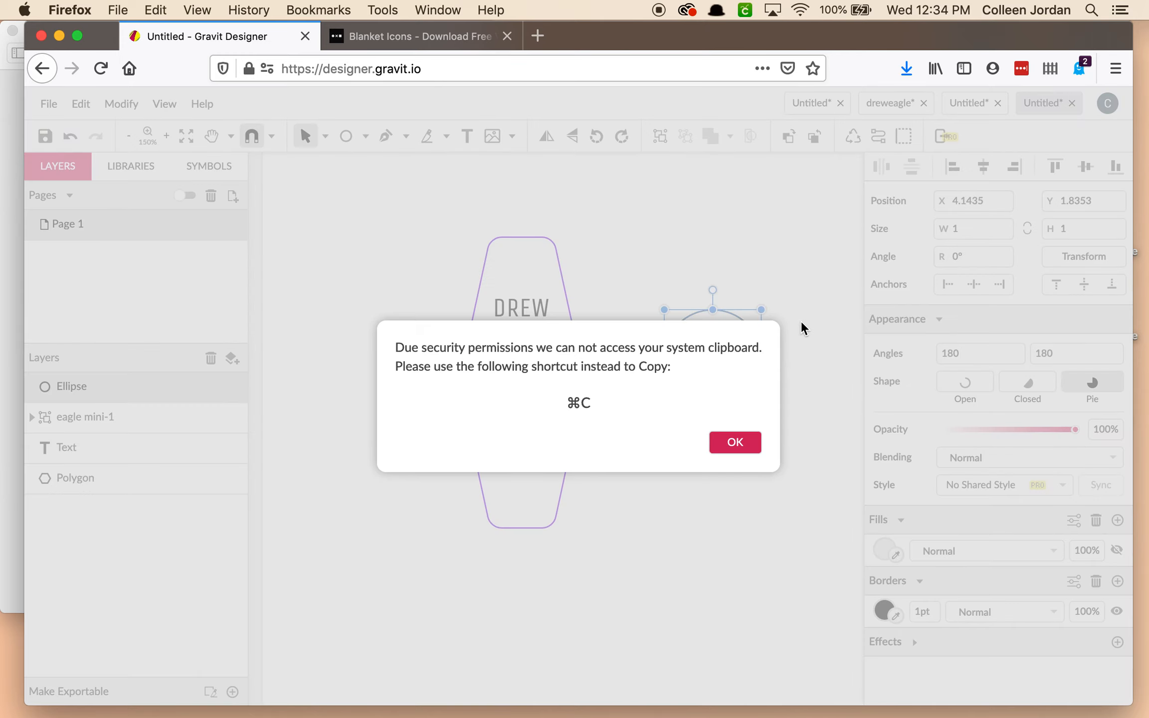
{"action": "left_click", "coordinate": [742, 445]}
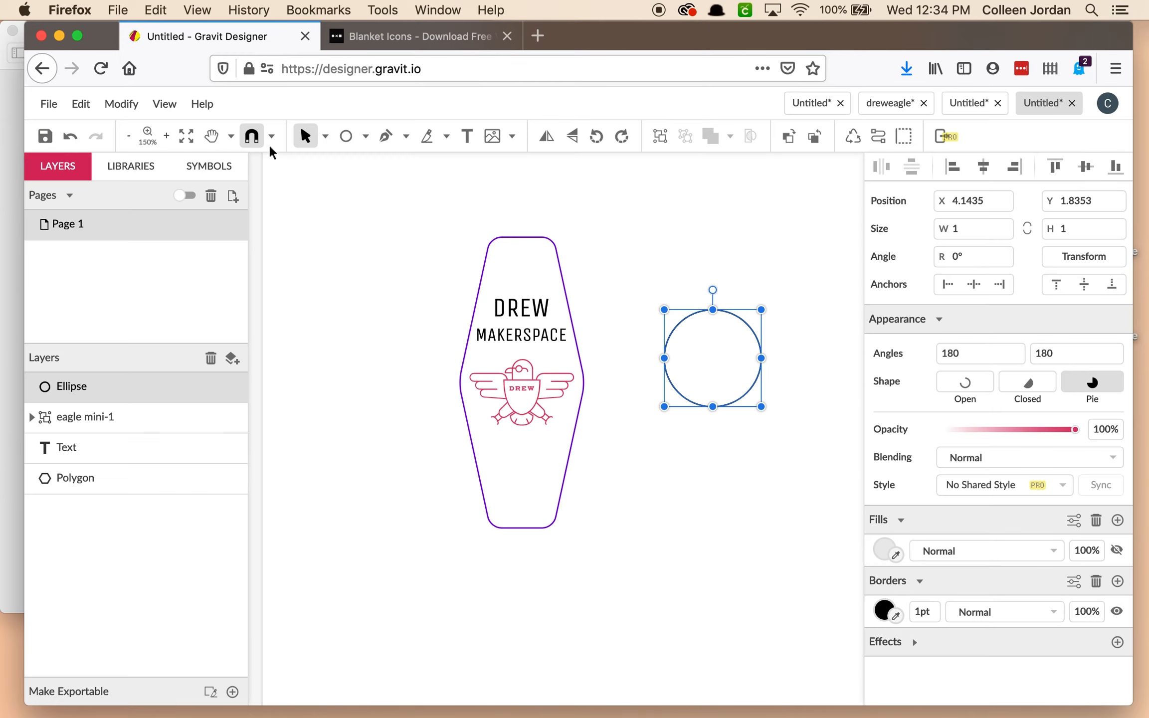
{"action": "left_click", "coordinate": [778, 291]}
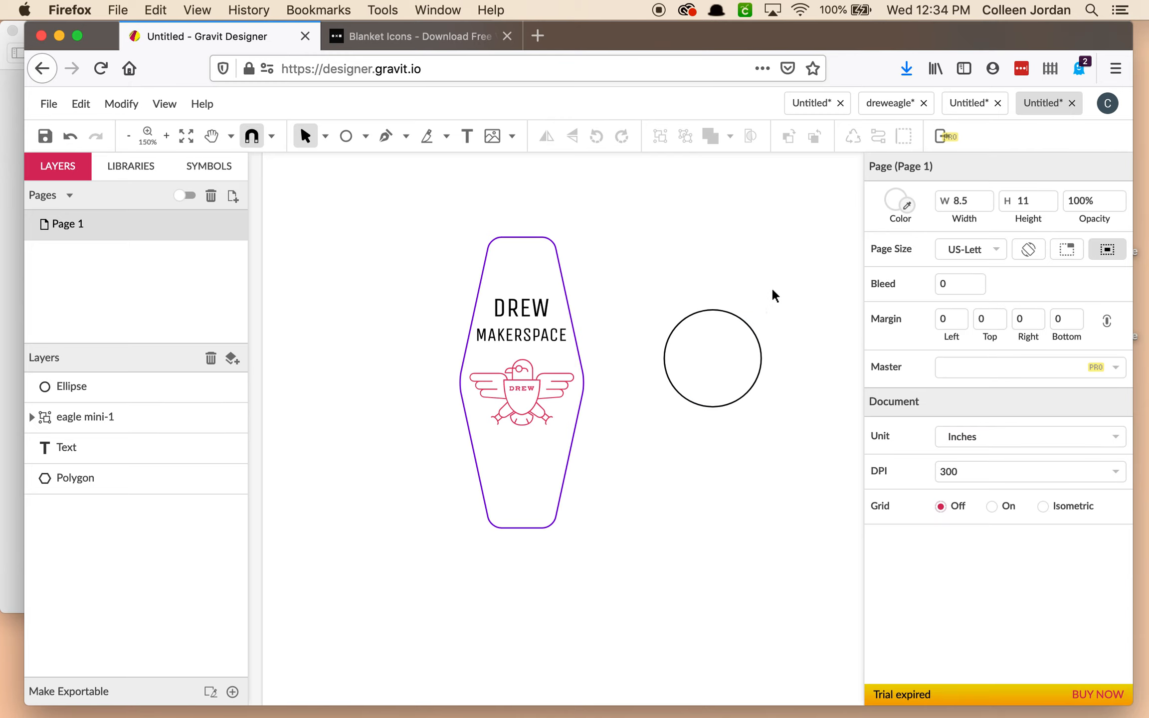
Paste a copy of the circle, move it slightly down, and shrink it proportionally to about 0.56 inches in diameter.
{"action": "left_click", "coordinate": [740, 323]}
{"action": "left_click", "coordinate": [775, 324]}
{"action": "key", "text": "super+v"}
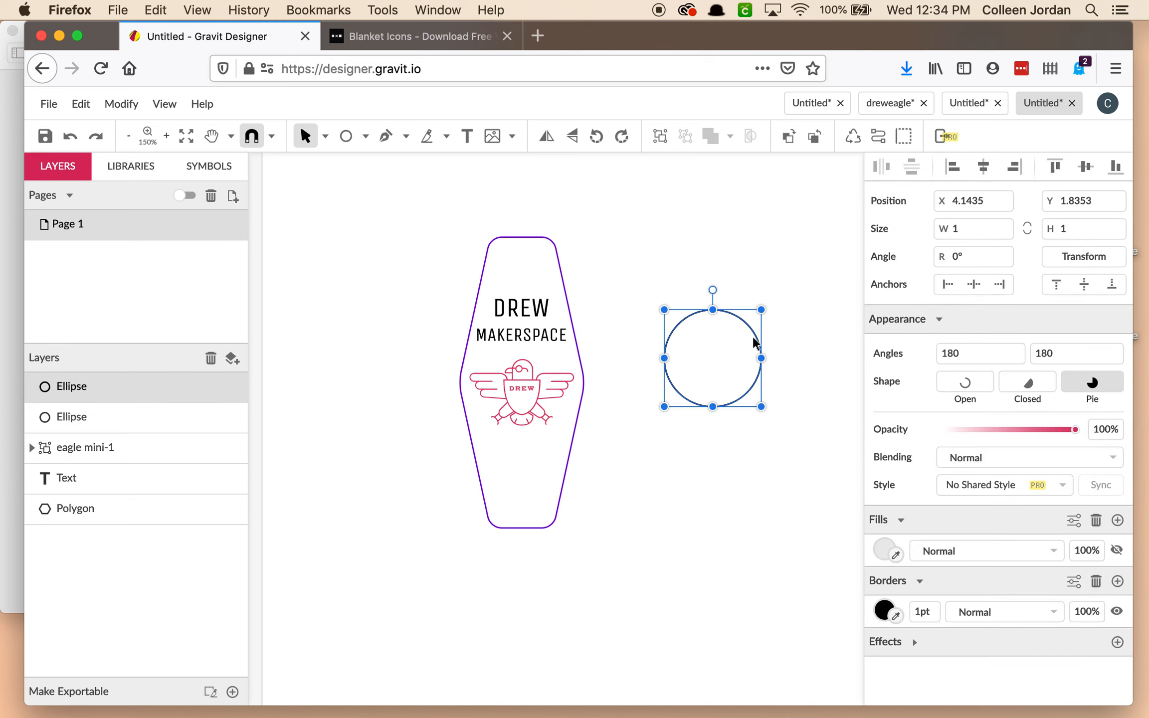
{"action": "left_click_drag", "start_coordinate": [753, 333], "coordinate": [758, 386]}
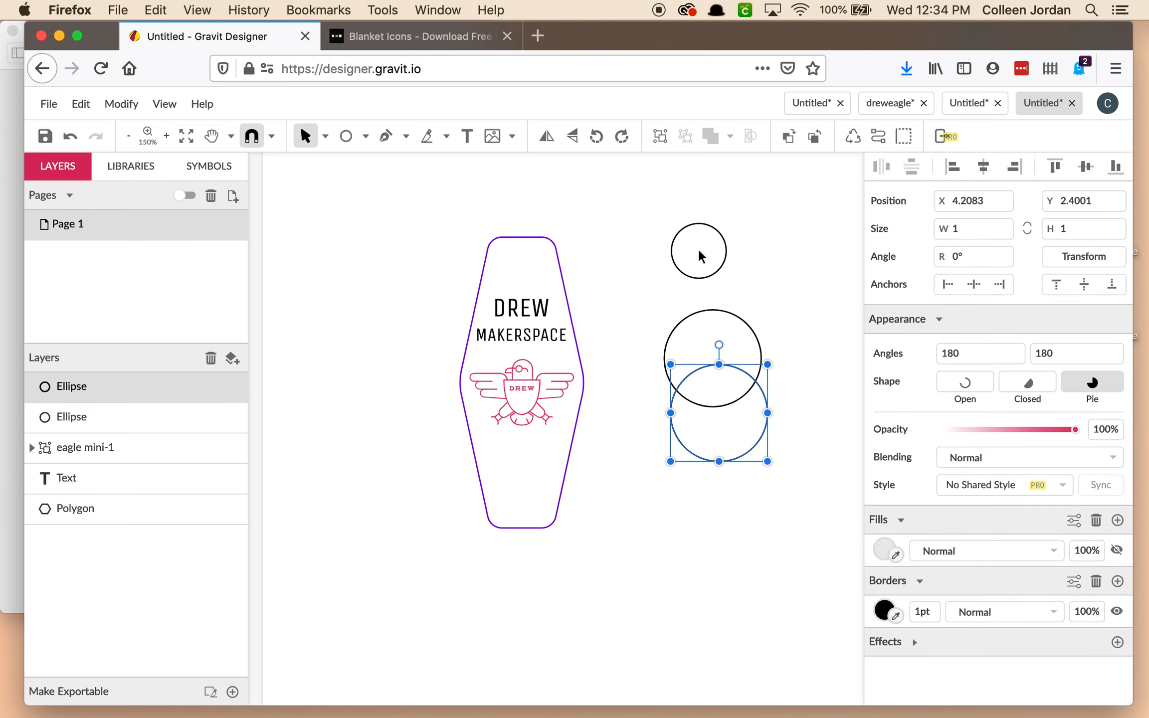
{"action": "left_click", "coordinate": [723, 352]}
{"action": "left_click", "coordinate": [736, 374]}
{"action": "left_click_drag", "start_coordinate": [722, 365], "coordinate": [722, 407]}
Align the large and small circles on their horizontal and vertical centres so they are concentric.
{"action": "left_click", "coordinate": [659, 259]}
{"action": "left_click_drag", "start_coordinate": [653, 242], "coordinate": [772, 489]}
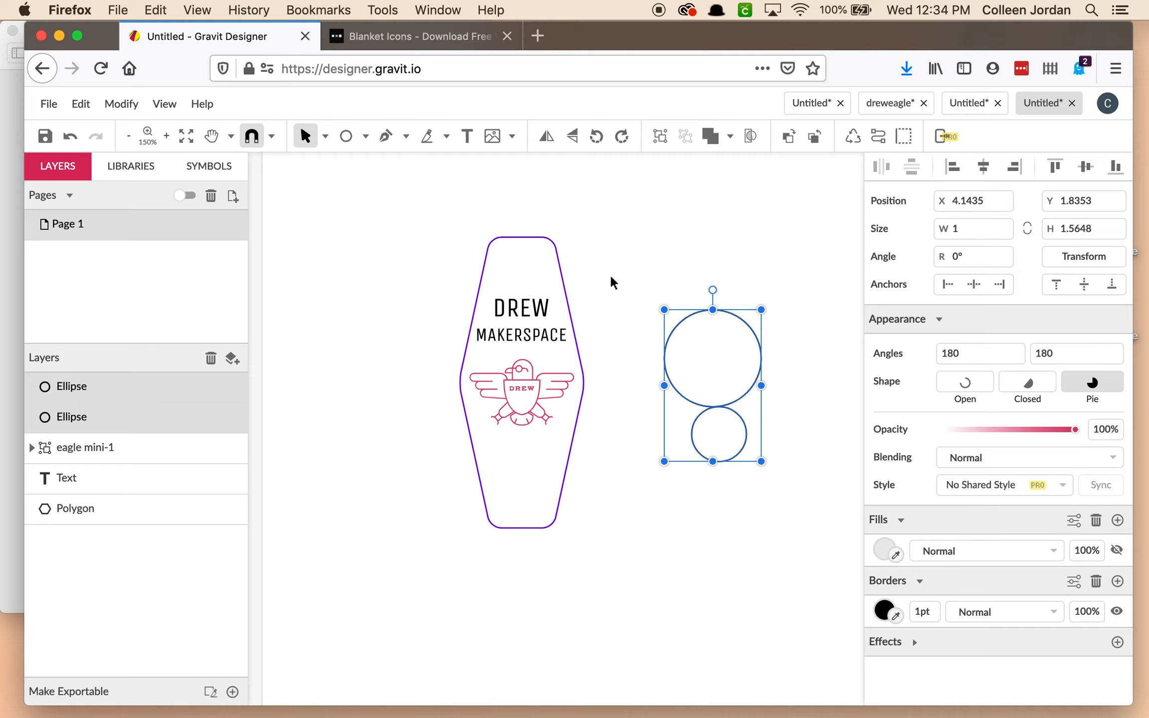
{"action": "left_click", "coordinate": [608, 288]}
{"action": "left_click_drag", "start_coordinate": [634, 252], "coordinate": [791, 525]}
{"action": "left_click", "coordinate": [986, 175]}
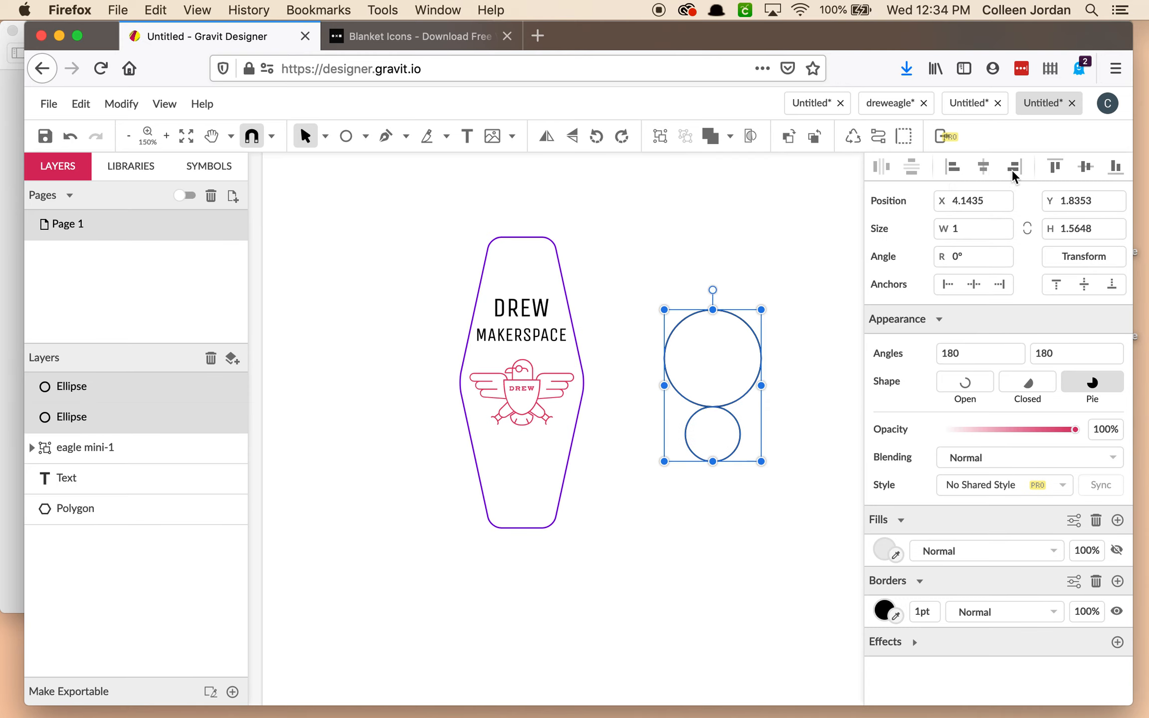
{"action": "left_click", "coordinate": [1088, 173]}
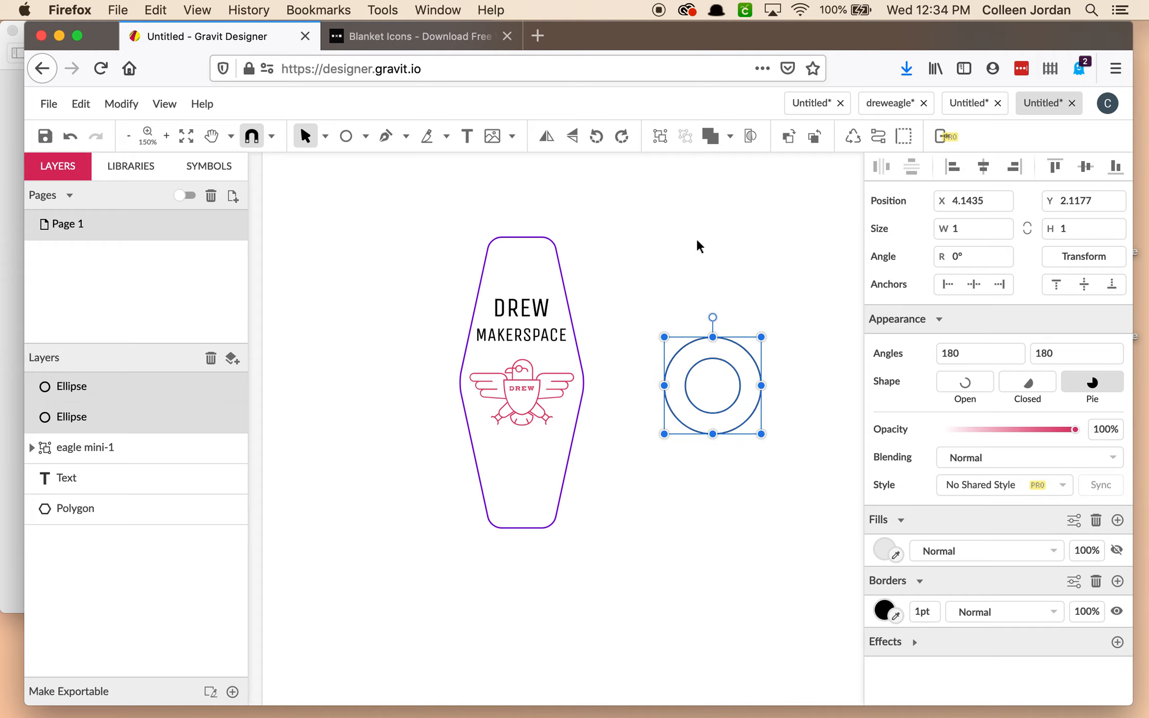
{"action": "left_click", "coordinate": [697, 244]}
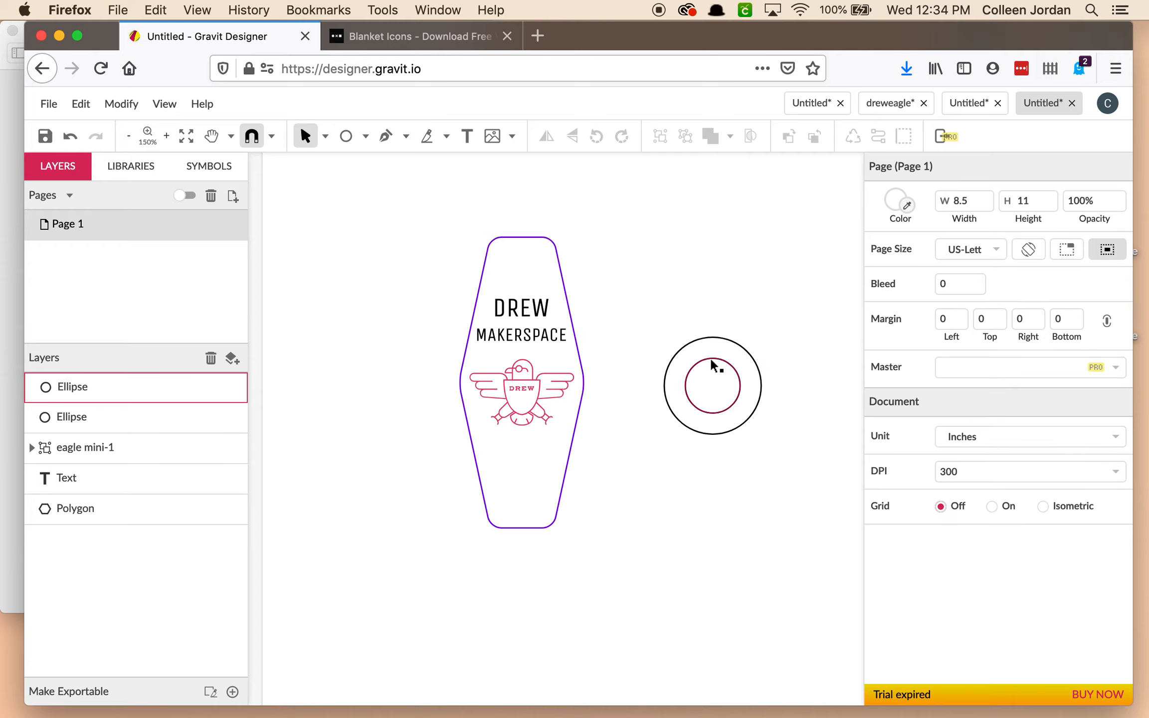
Enlarge the inner circle from its centre to about 0.64 inches in diameter.
{"action": "left_click", "coordinate": [711, 359]}
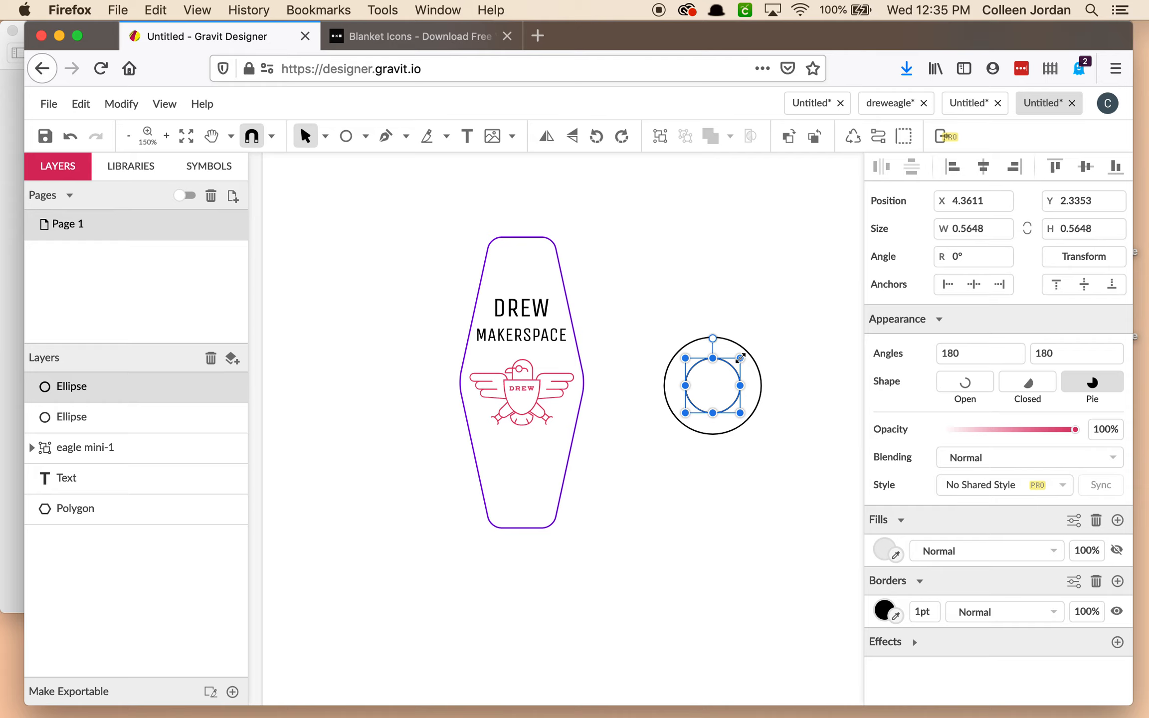
{"action": "left_click_drag", "start_coordinate": [740, 358], "coordinate": [743, 355]}
{"action": "left_click", "coordinate": [768, 327]}
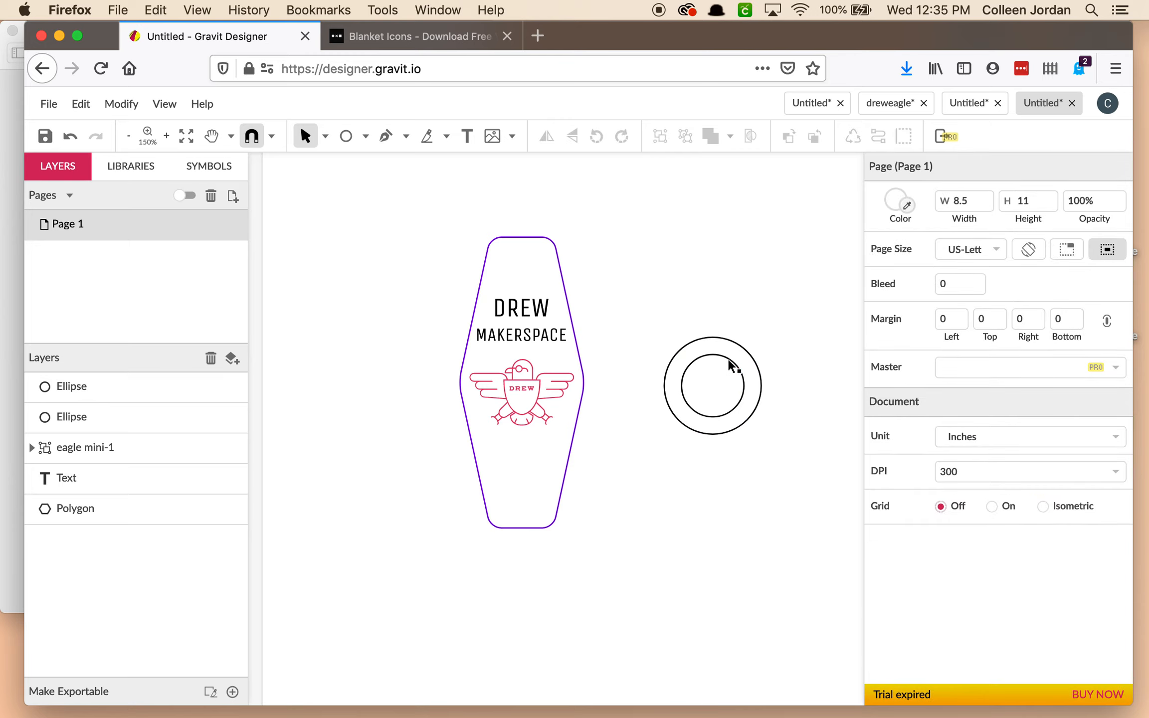
Compare the two concentric circles with the round MAKERS GONNA MAKE badge in the reference image.
{"action": "left_click", "coordinate": [731, 362]}
{"action": "left_click", "coordinate": [731, 277]}
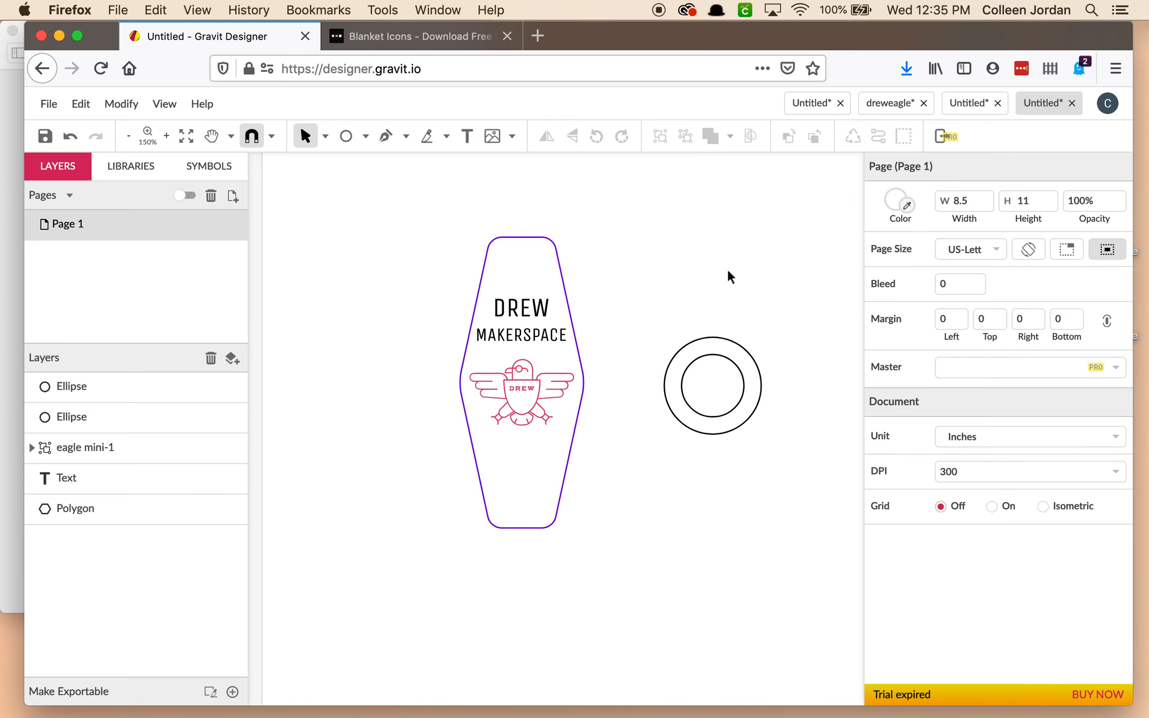
{"action": "left_click", "coordinate": [708, 355]}
{"action": "left_click", "coordinate": [719, 285]}
{"action": "left_click", "coordinate": [3, 196]}
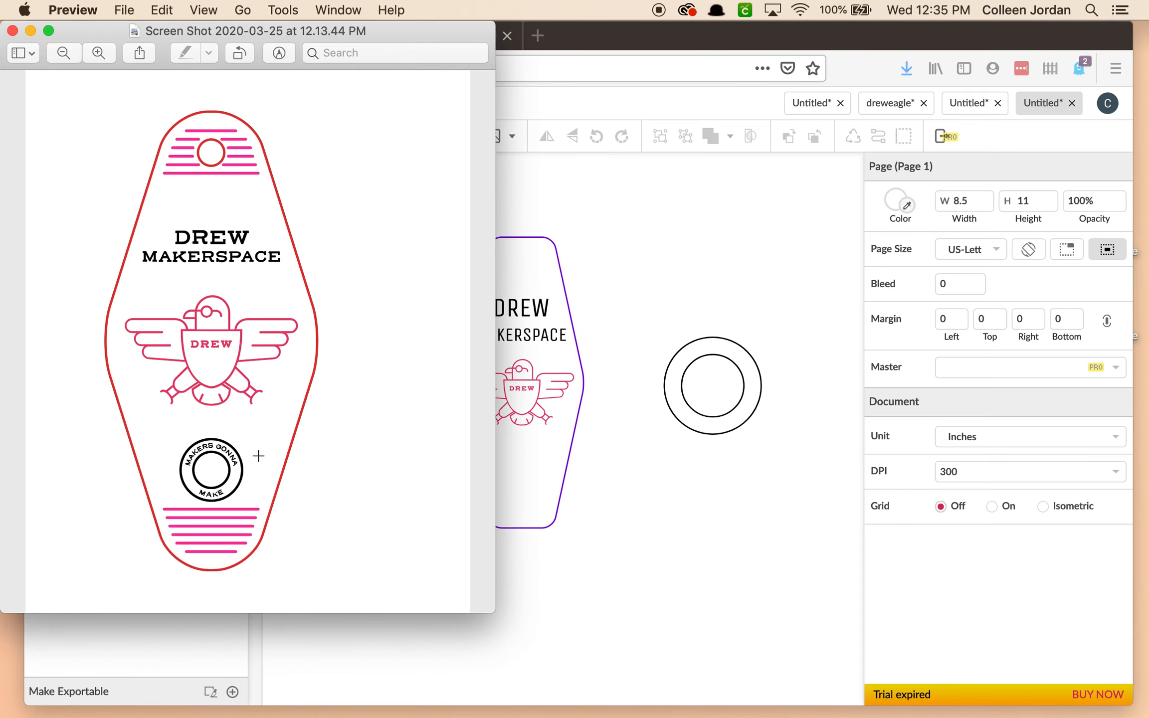
{"action": "left_click", "coordinate": [726, 50]}
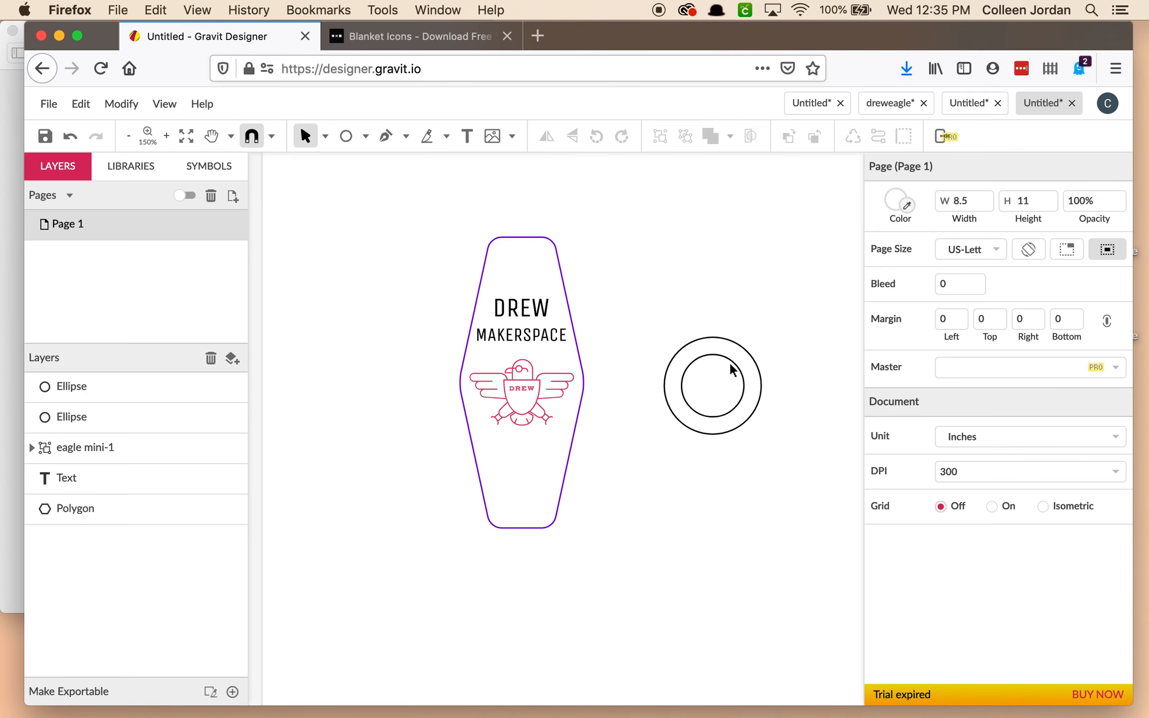
{"action": "left_click", "coordinate": [731, 369]}
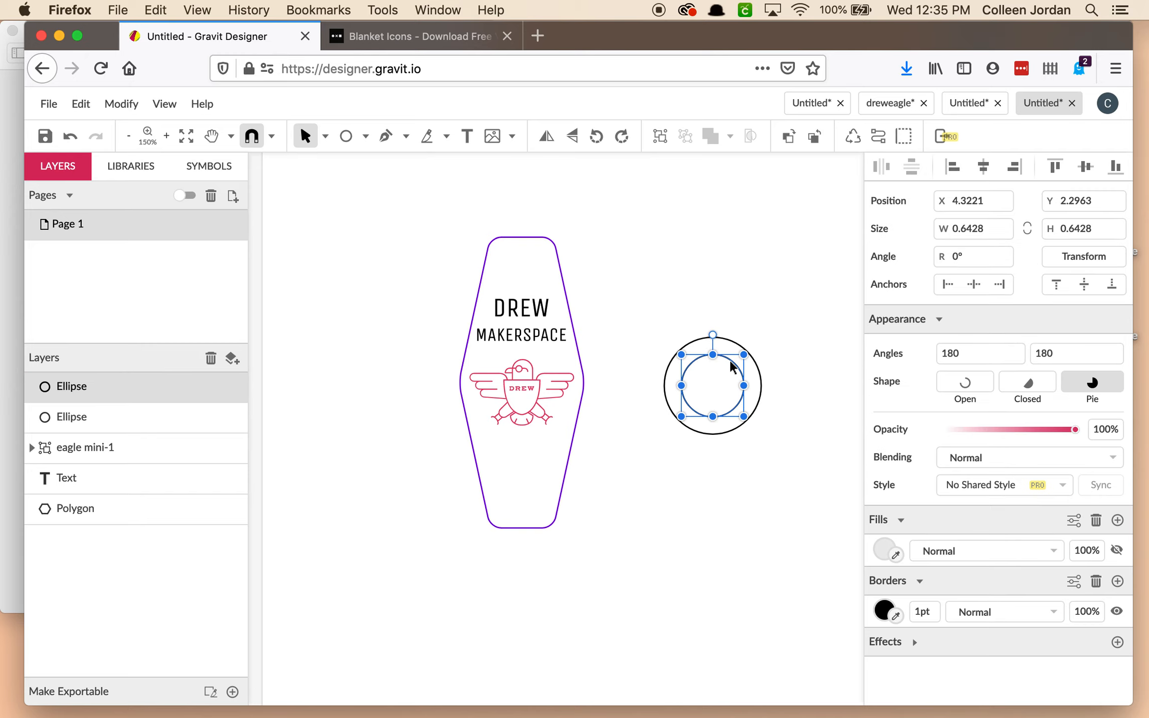
{"action": "left_click", "coordinate": [657, 286]}
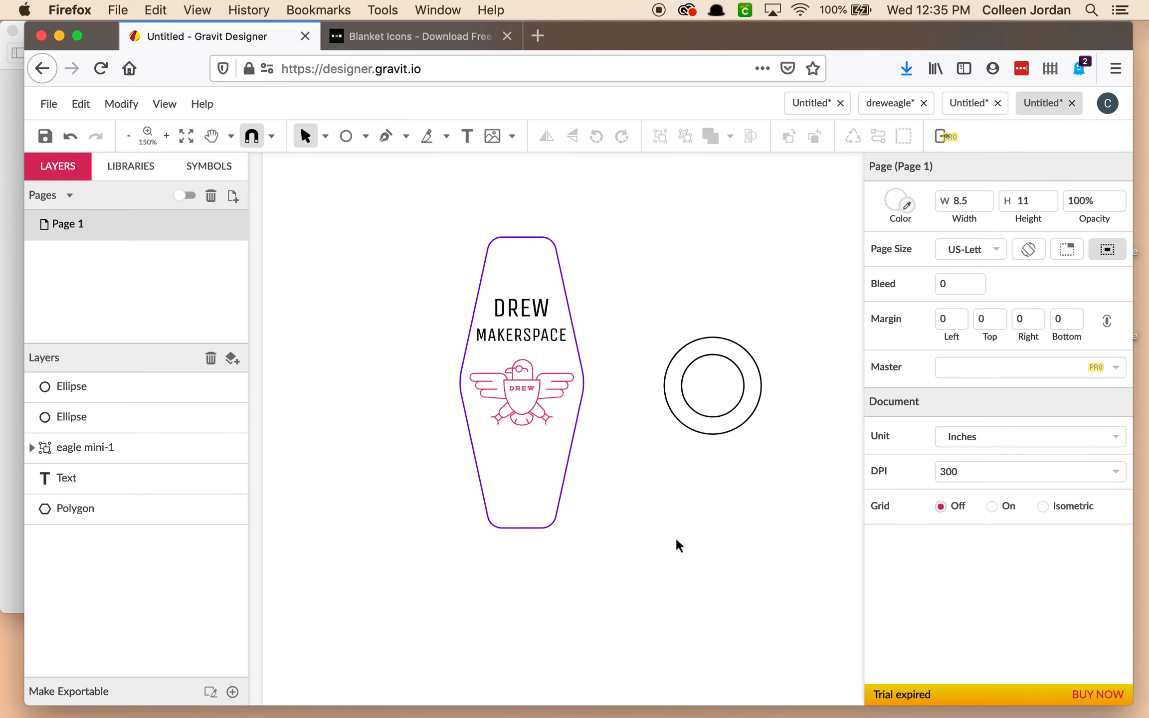
Paste another 1-inch circle, place it below the concentric circles, and start a text object along its outline.
{"action": "key", "text": "ctrl+z"}
{"action": "left_click_drag", "start_coordinate": [733, 317], "coordinate": [721, 497]}
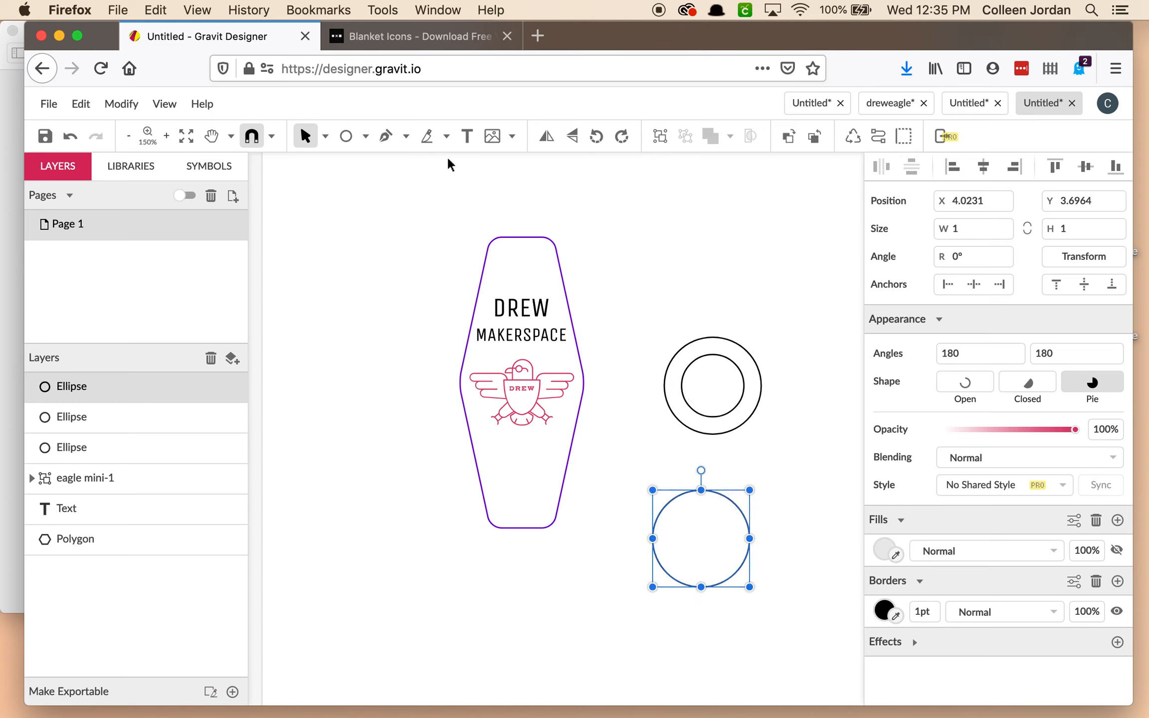
{"action": "left_click", "coordinate": [470, 139]}
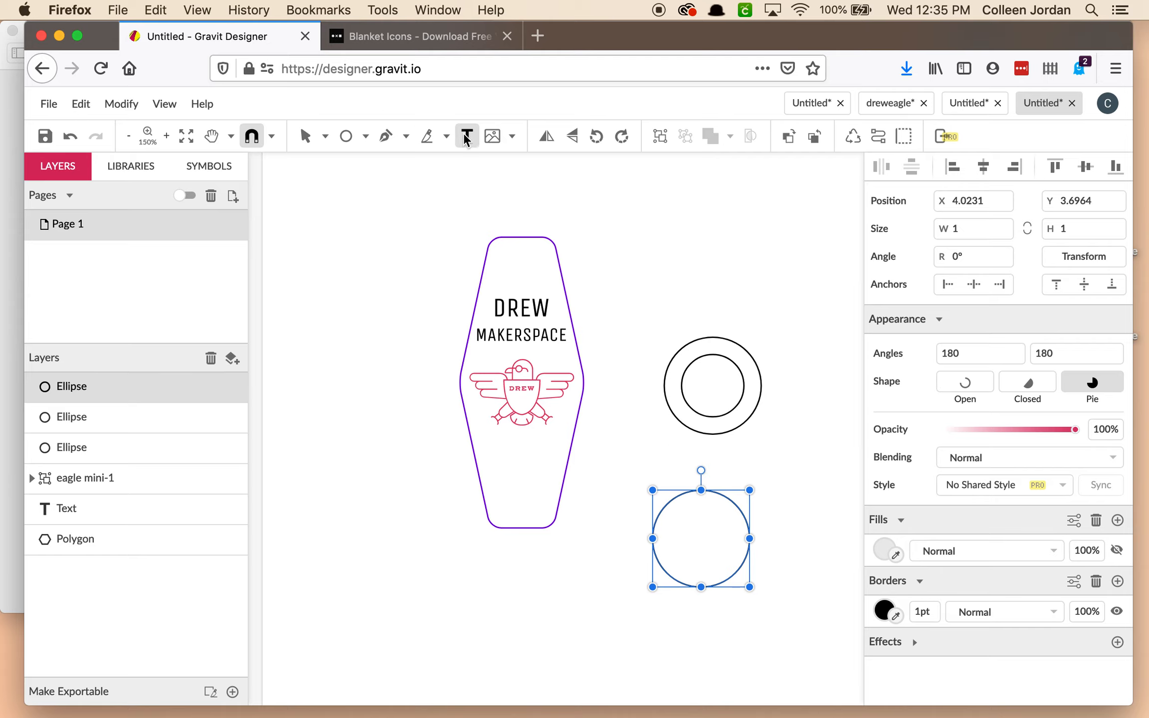
{"action": "left_click", "coordinate": [431, 138]}
{"action": "left_click", "coordinate": [467, 135]}
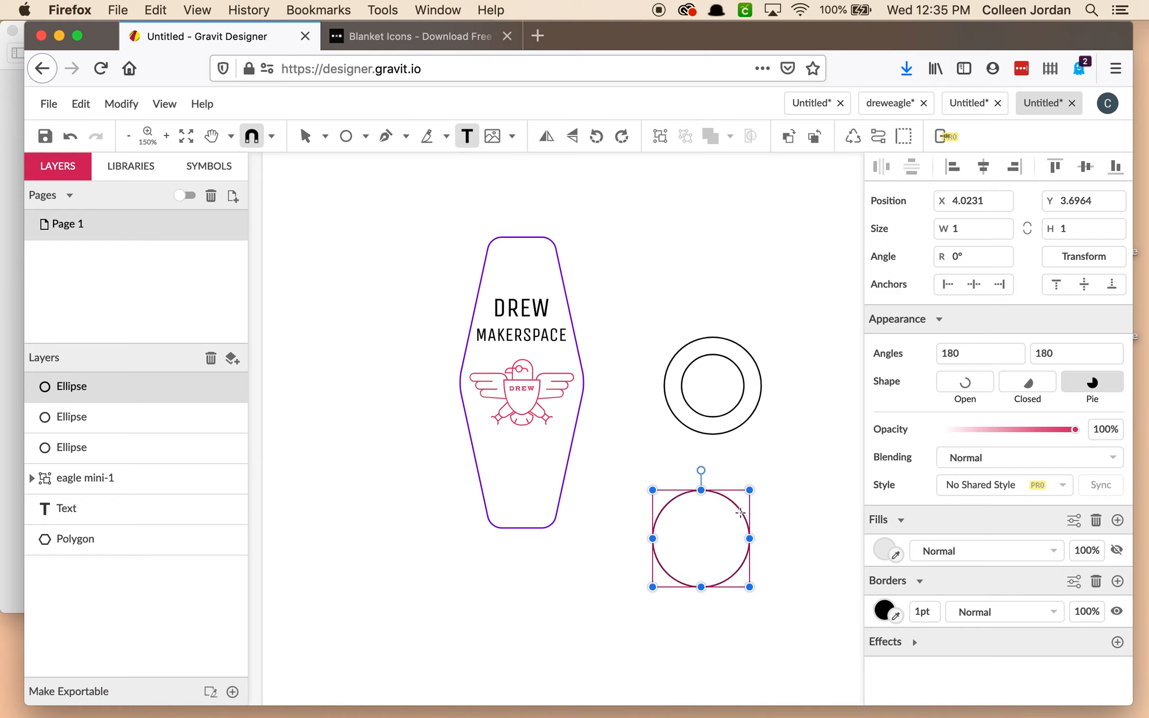
{"action": "right_click", "coordinate": [740, 519]}
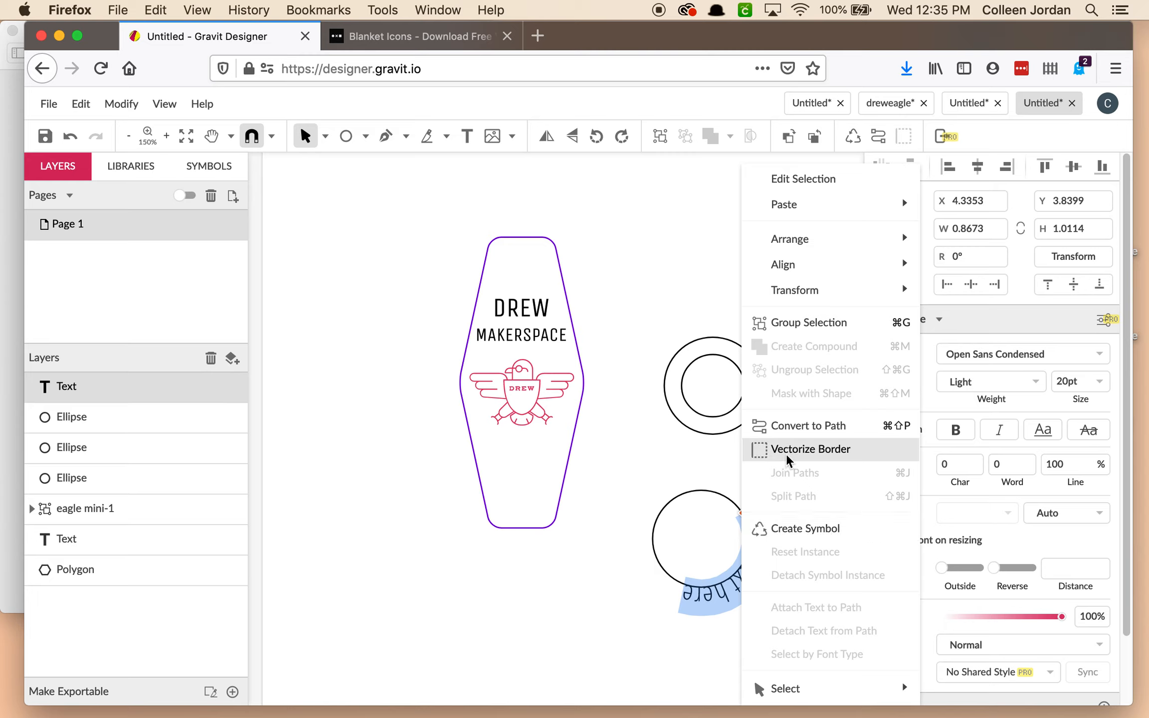
{"action": "left_click", "coordinate": [720, 592]}
{"action": "double_click", "coordinate": [721, 592]}
{"action": "left_click", "coordinate": [721, 593]}
{"action": "left_click", "coordinate": [721, 592]}
Replace the placeholder text around the lower circle with MAKERS GONNA.
{"action": "double_click", "coordinate": [755, 522]}
{"action": "triple_click", "coordinate": [755, 524]}
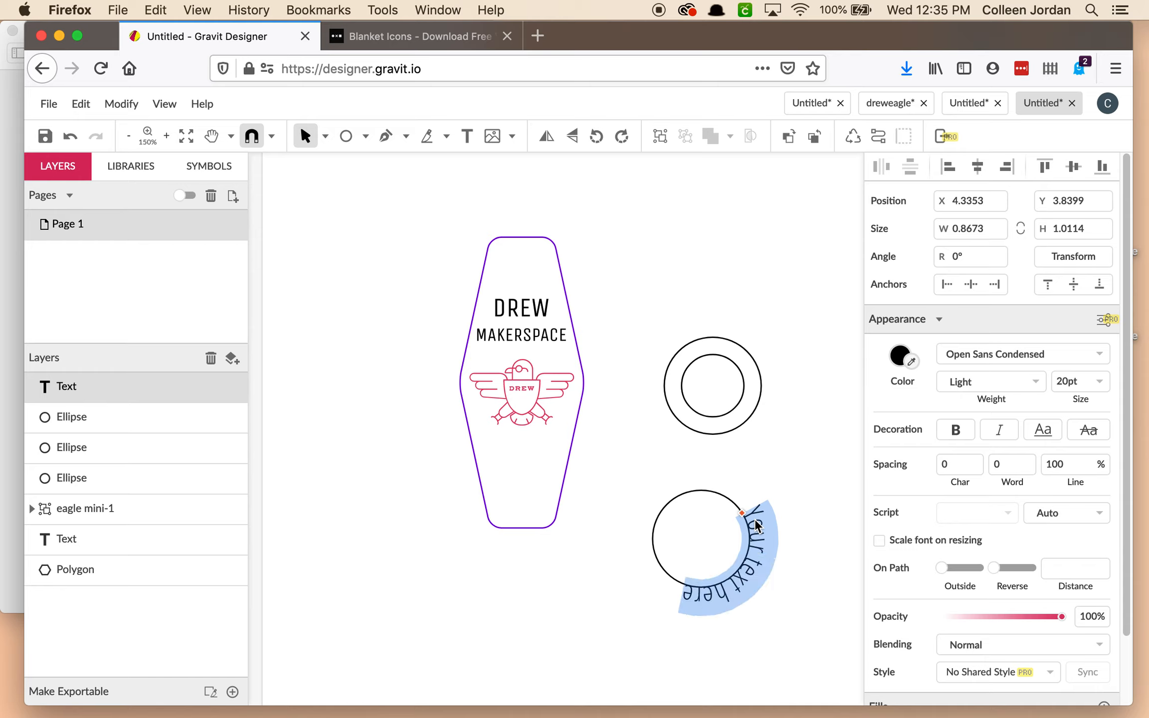
{"action": "key", "text": "BackSpace"}
{"action": "type", "text": "MAKER"}
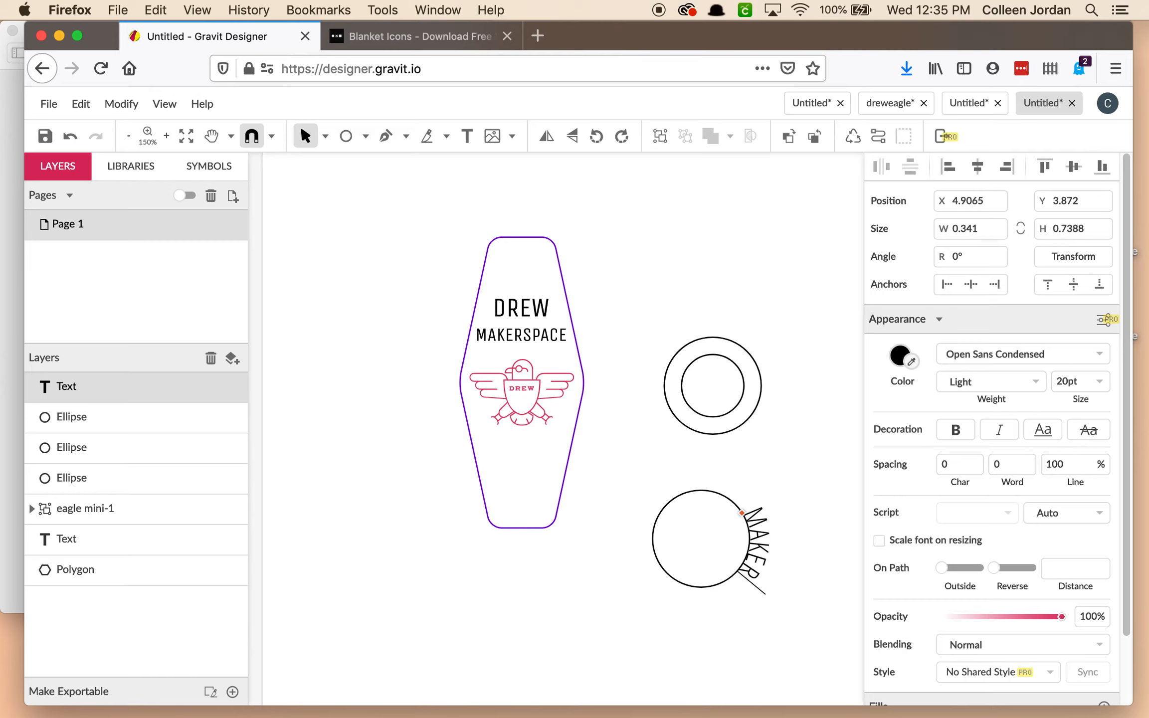
{"action": "type", "text": "S GONNA"}
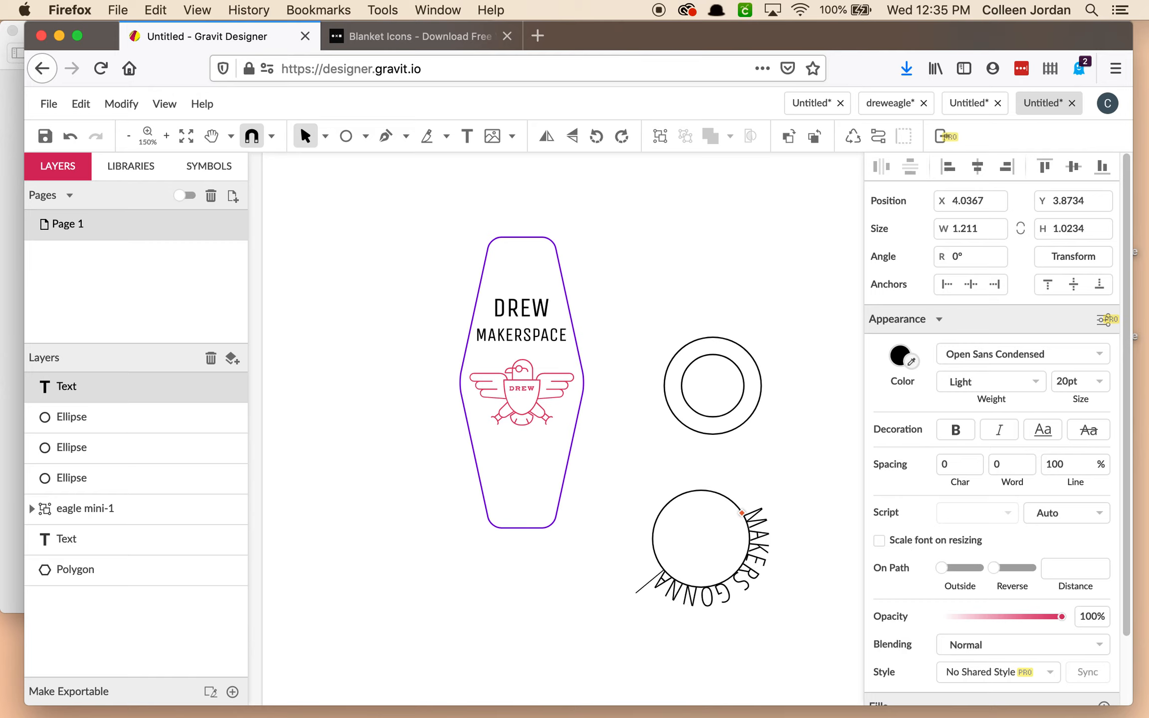
Format the MAKERS GONNA text as Bold at 10 pt.
{"action": "triple_click", "coordinate": [743, 583]}
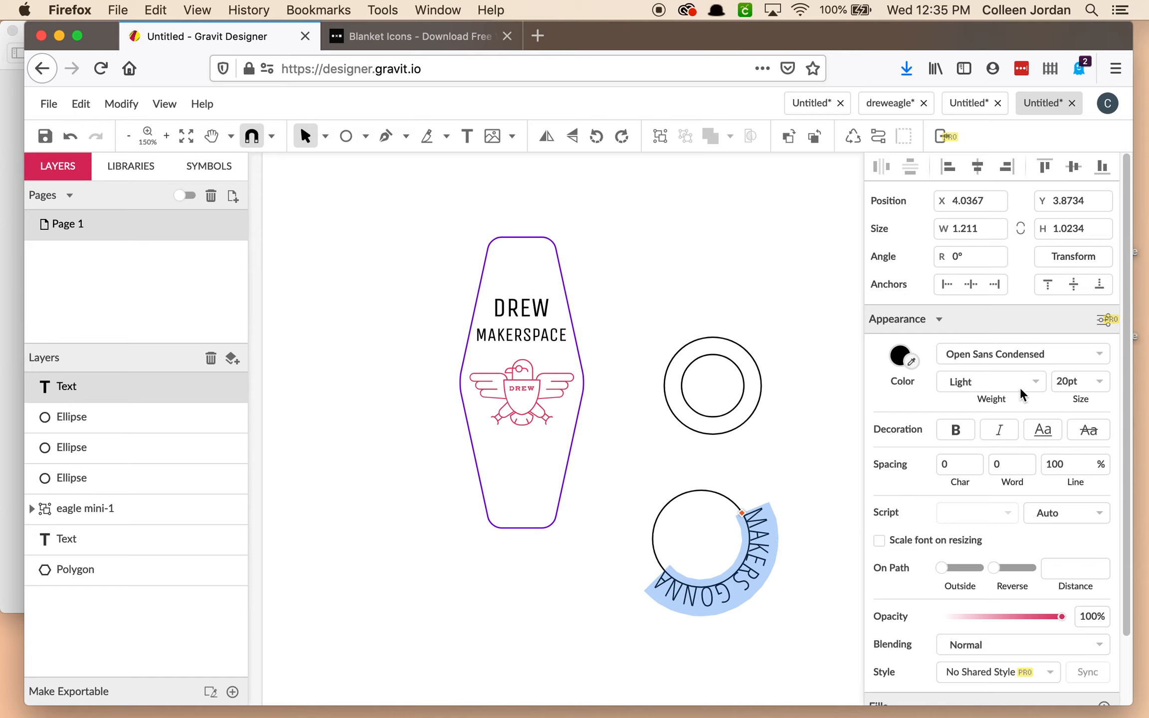
{"action": "left_click", "coordinate": [1034, 384]}
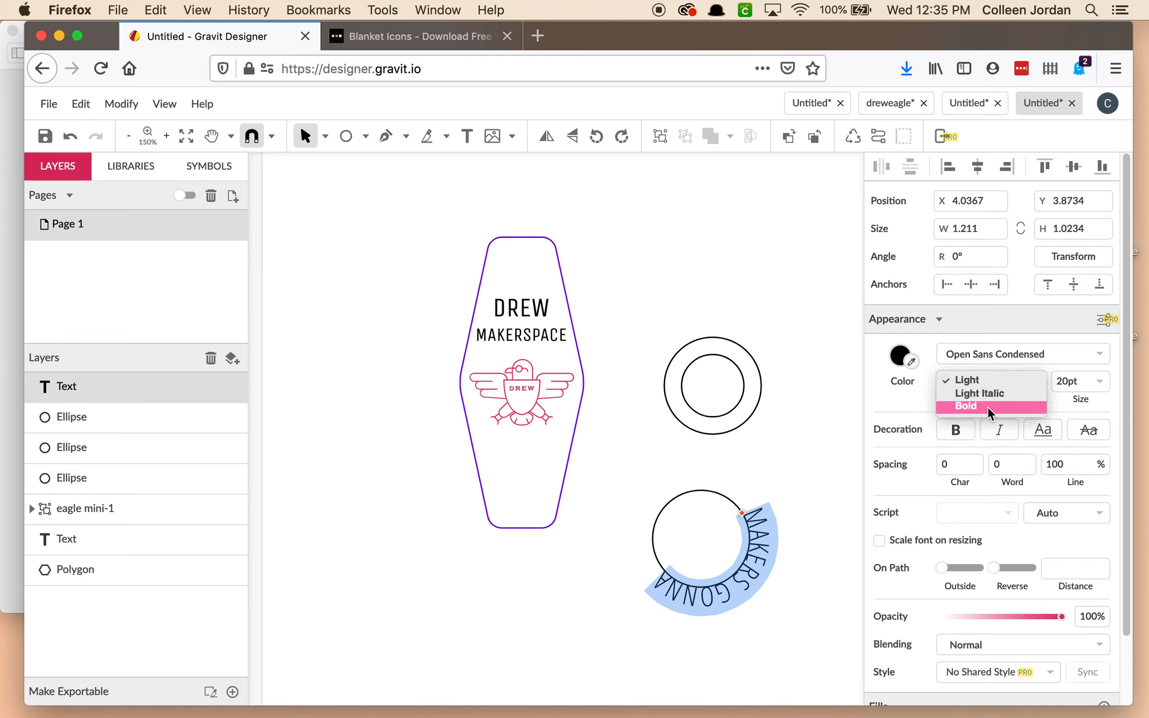
{"action": "left_click", "coordinate": [973, 406]}
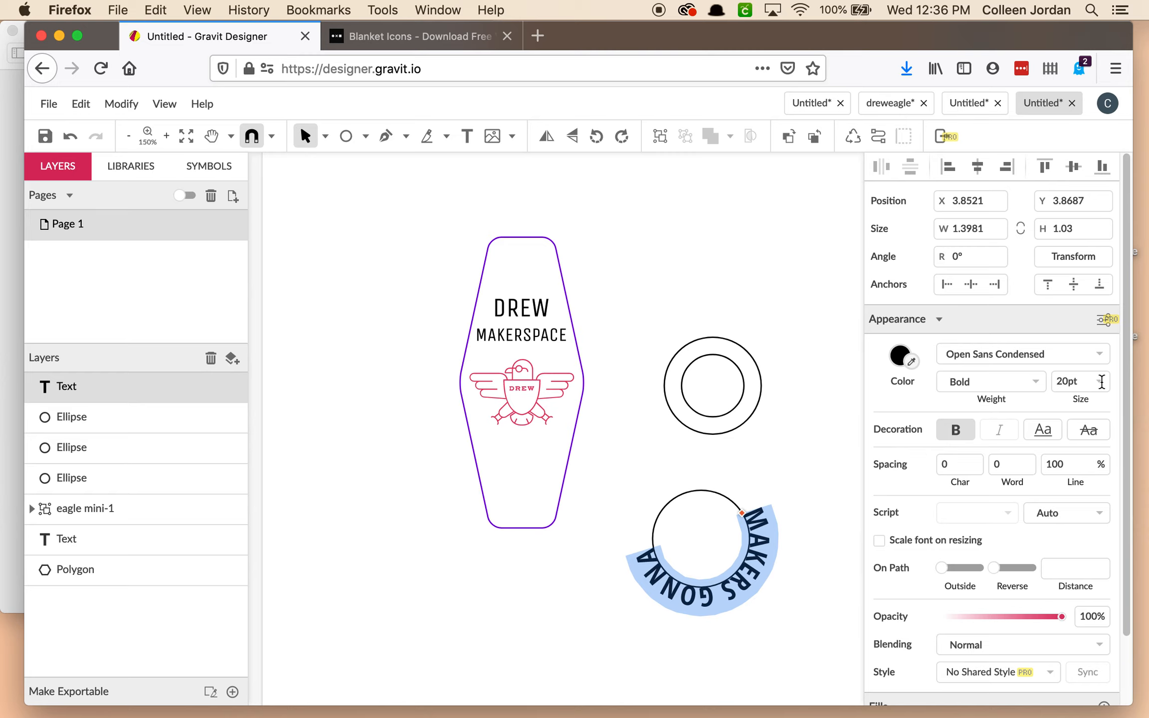
{"action": "left_click", "coordinate": [1099, 383]}
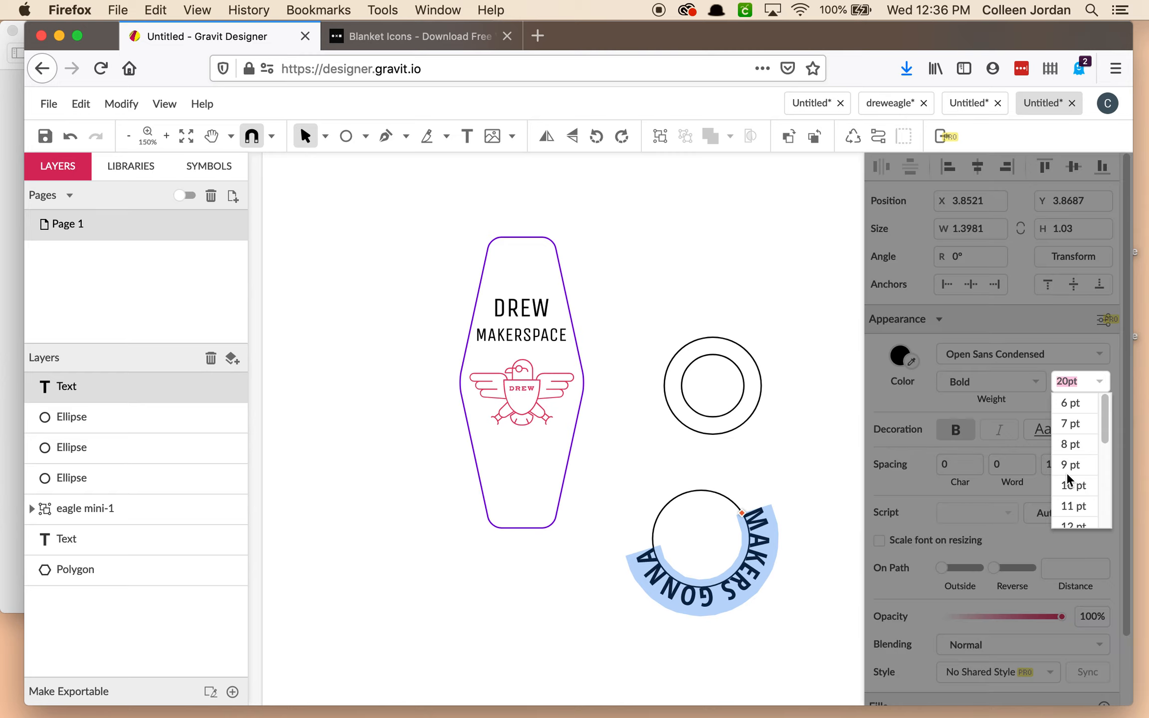
{"action": "left_click", "coordinate": [1070, 469]}
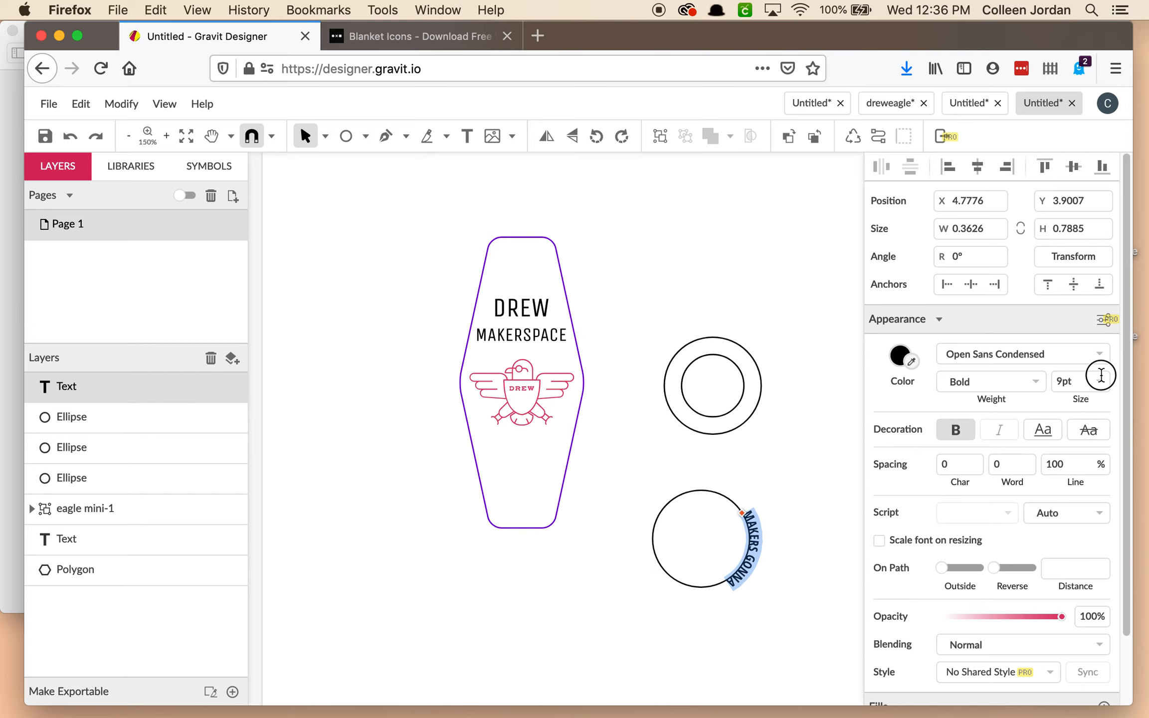
{"action": "left_click", "coordinate": [1099, 381]}
{"action": "left_click", "coordinate": [1069, 485]}
{"action": "key", "text": "Escape"}
Rotate the lower circle and its text together by about 106.6° so MAKERS GONNA arches over the circle's top.
{"action": "left_click", "coordinate": [794, 607]}
{"action": "left_click_drag", "start_coordinate": [784, 621], "coordinate": [693, 482]}
{"action": "left_click_drag", "start_coordinate": [767, 488], "coordinate": [636, 459]}
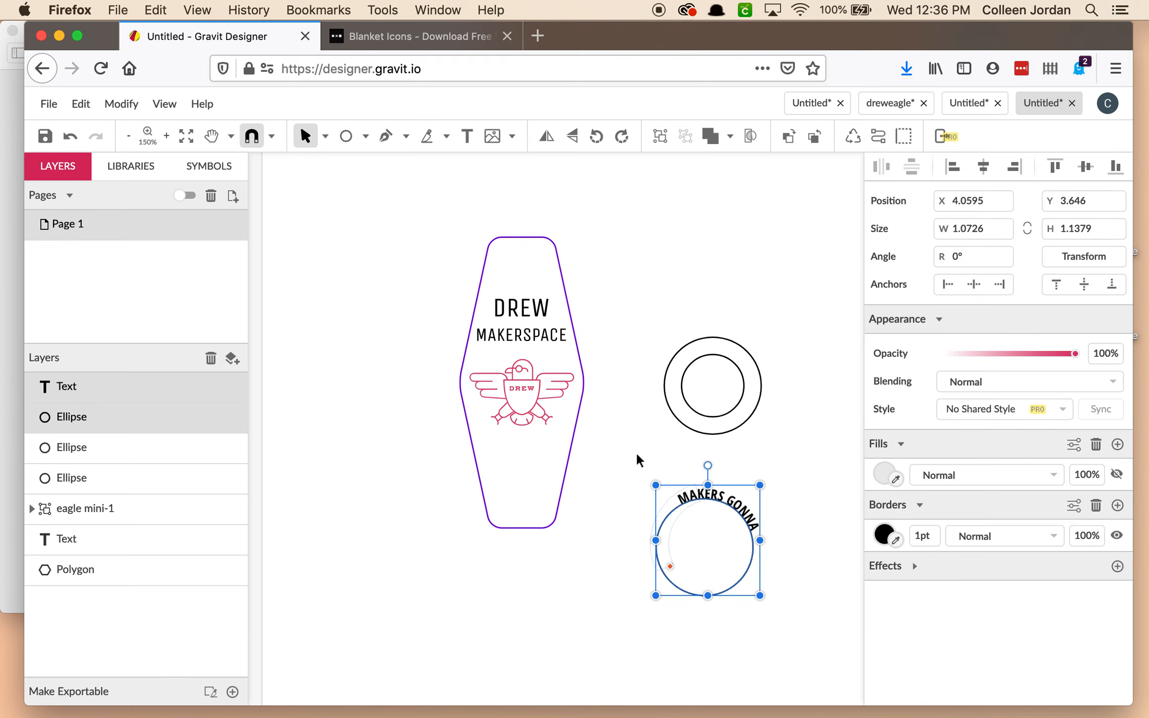
{"action": "key", "text": "super+z"}
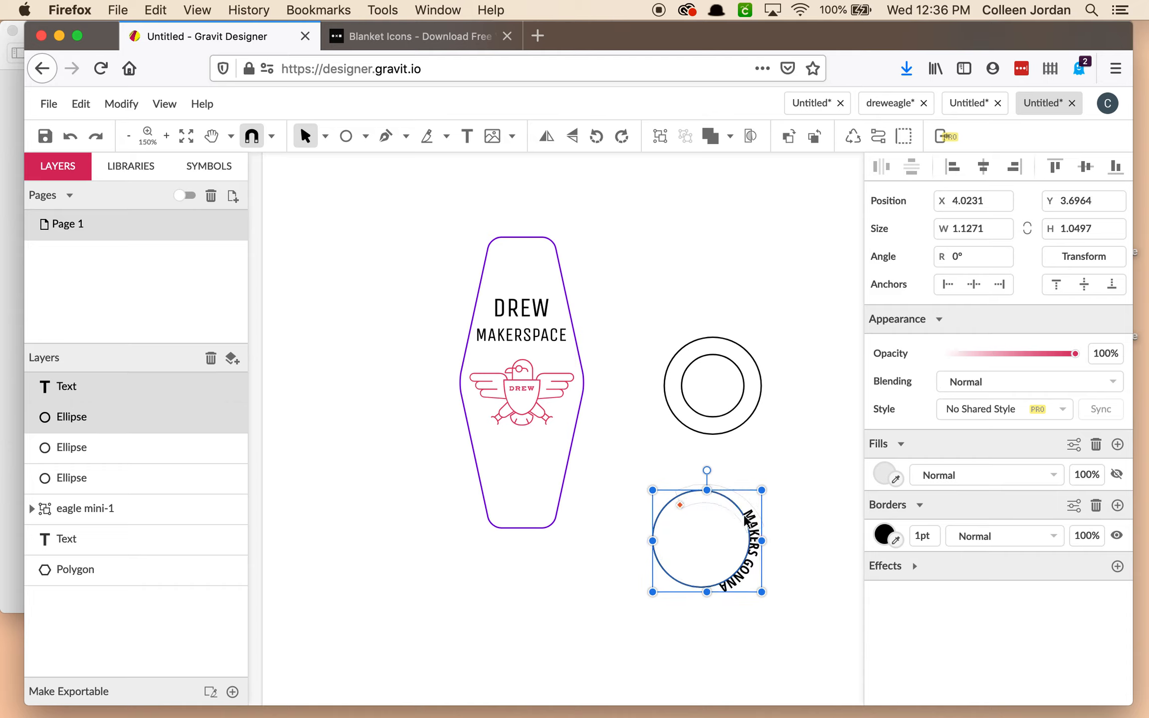
{"action": "left_click_drag", "start_coordinate": [706, 470], "coordinate": [634, 564]}
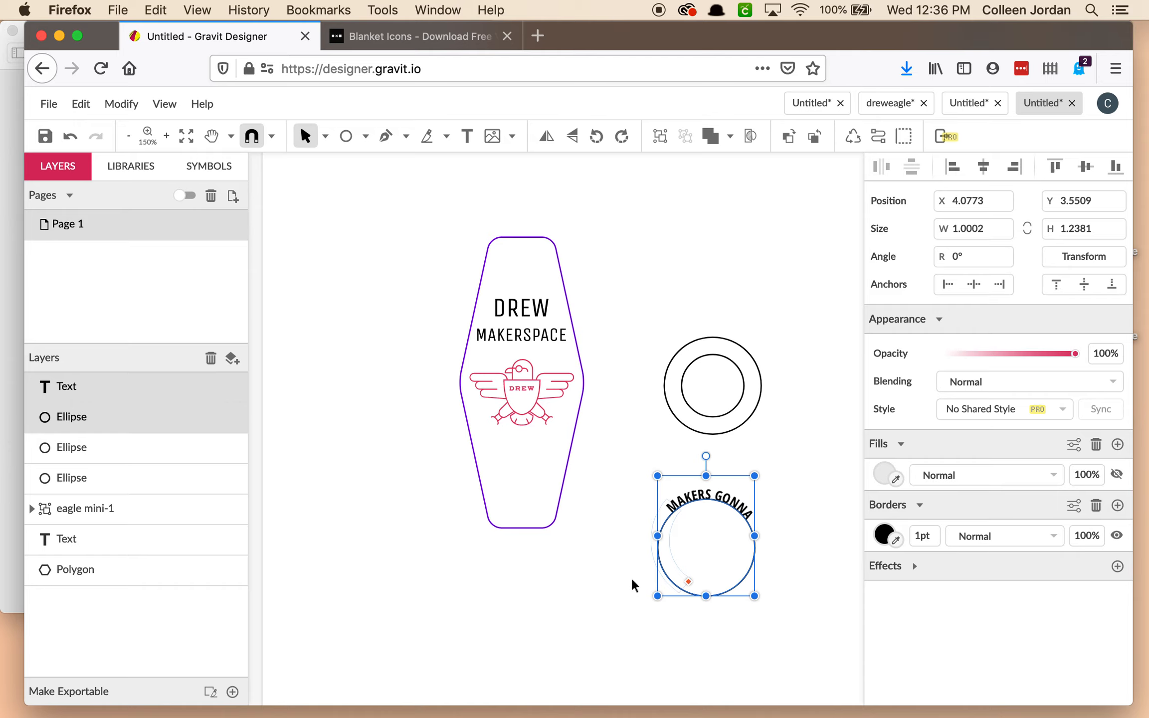
{"action": "left_click_drag", "start_coordinate": [708, 456], "coordinate": [703, 456]}
{"action": "left_click", "coordinate": [800, 495]}
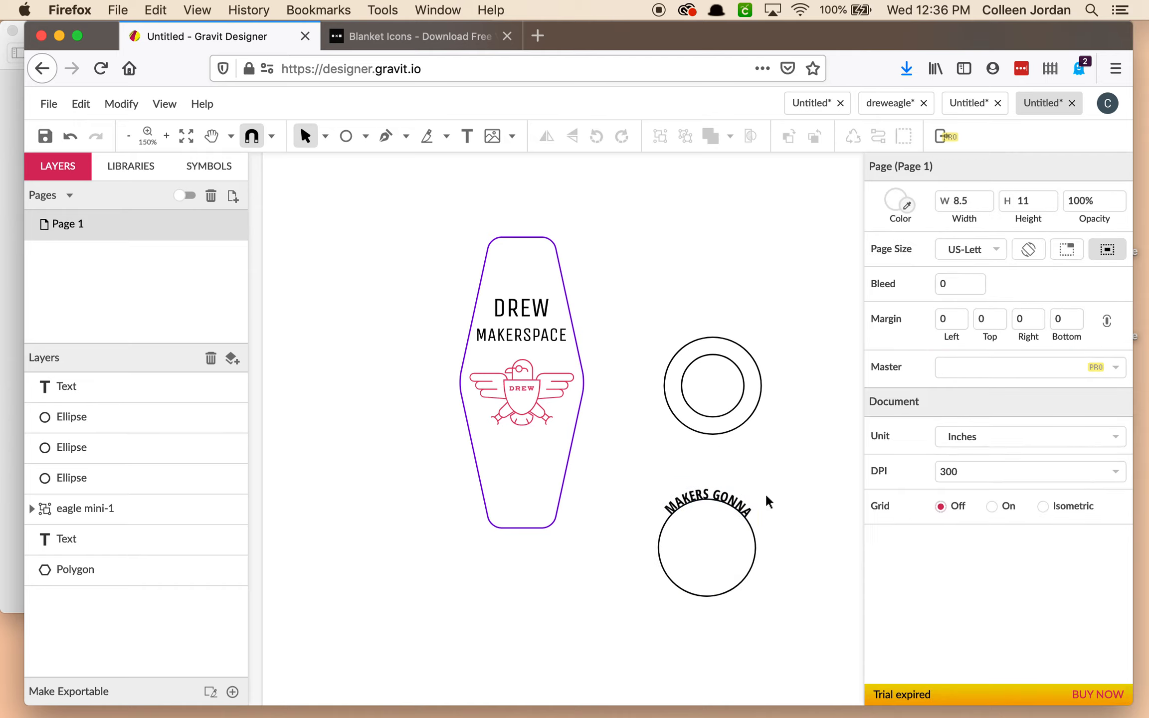
Try to duplicate the arched MAKERS GONNA text with its missing font replaced by Open Sans, and delete the copy.
{"action": "left_click", "coordinate": [720, 511]}
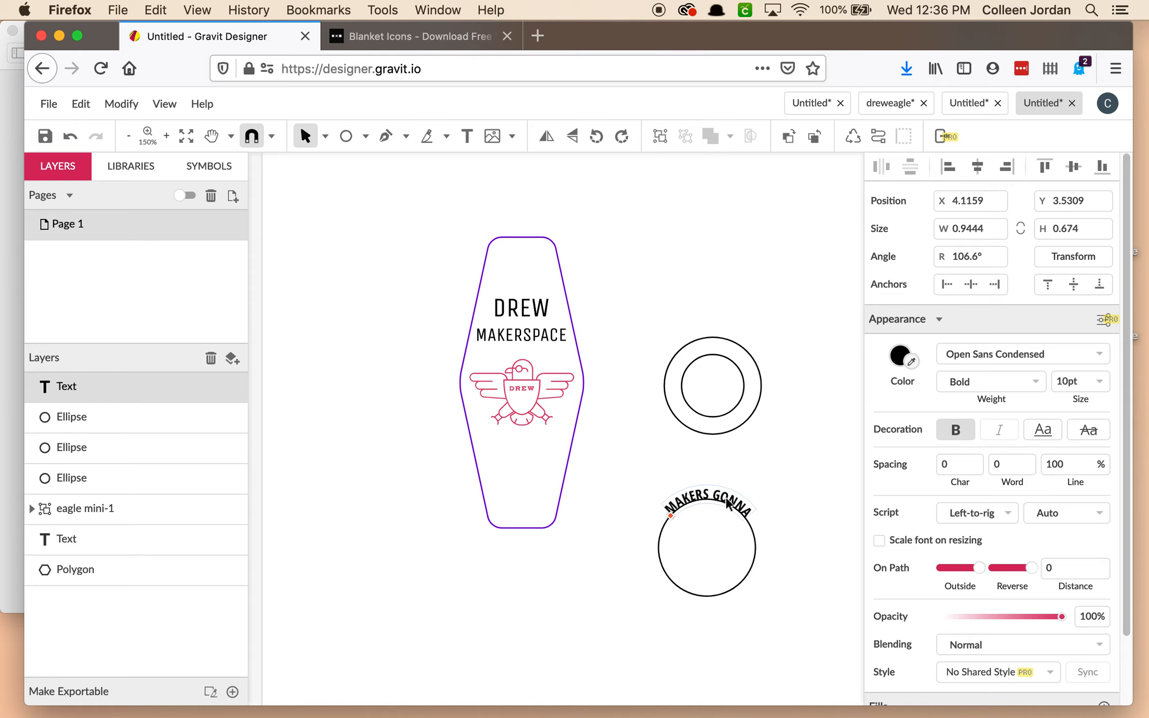
{"action": "left_click", "coordinate": [726, 498]}
{"action": "key", "text": "super+c"}
{"action": "left_click", "coordinate": [787, 572]}
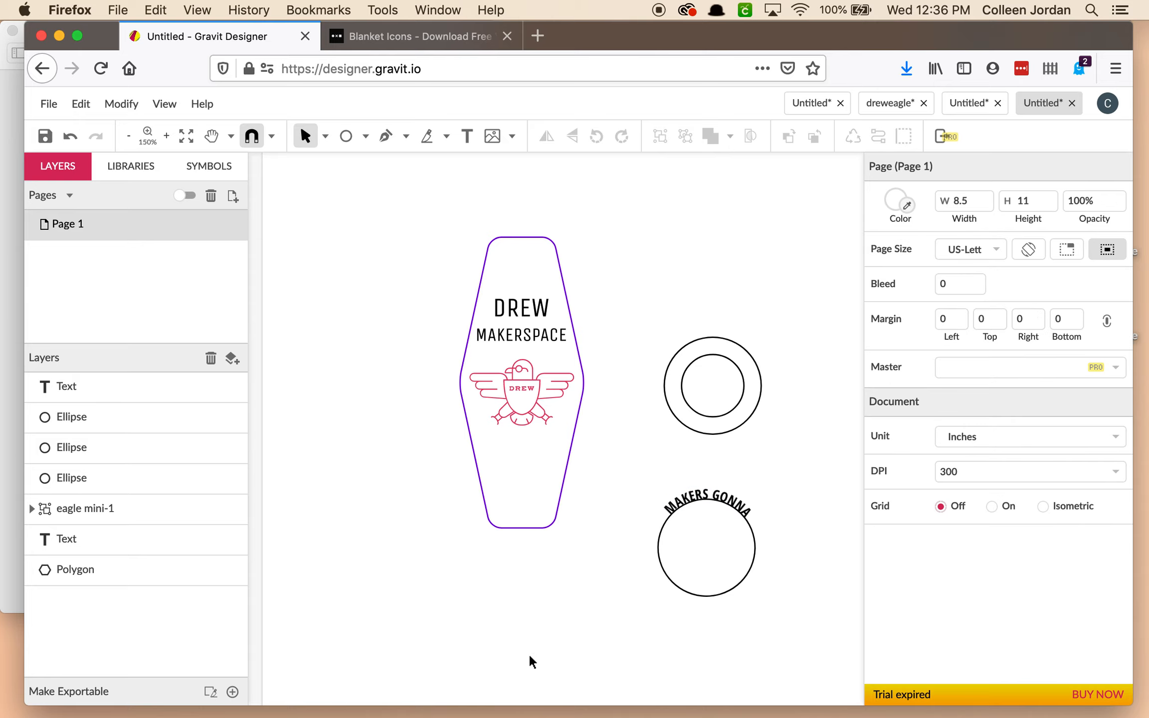
{"action": "key", "text": "super+v"}
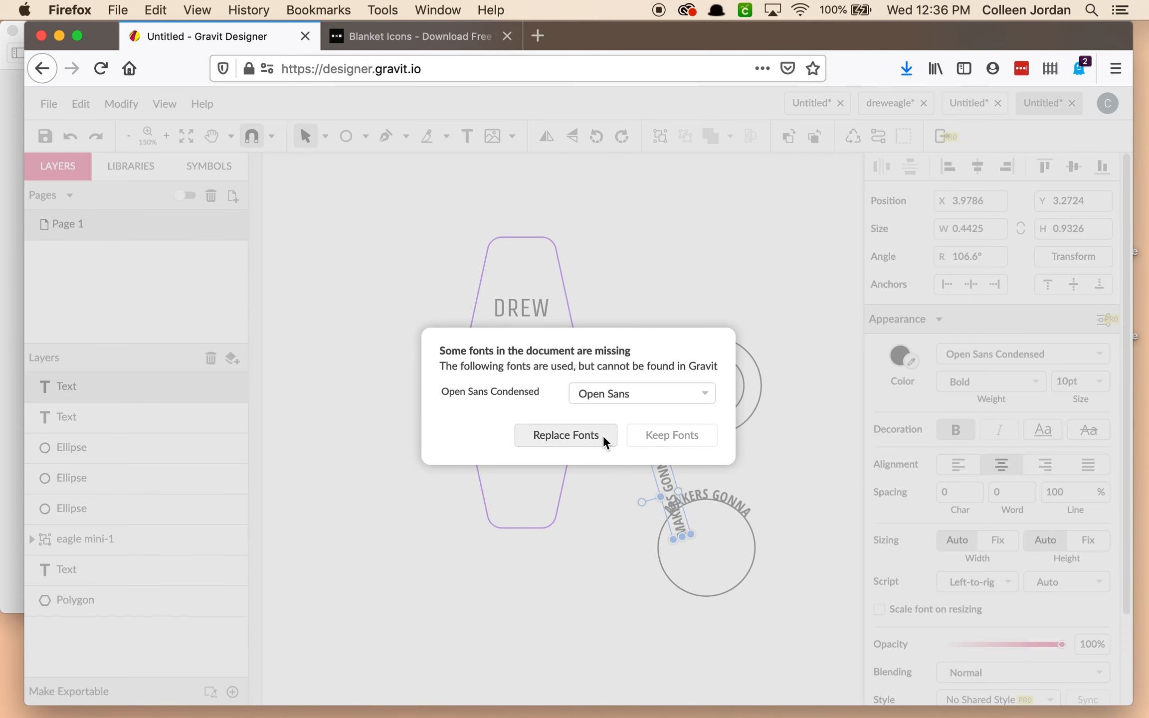
{"action": "left_click", "coordinate": [593, 441]}
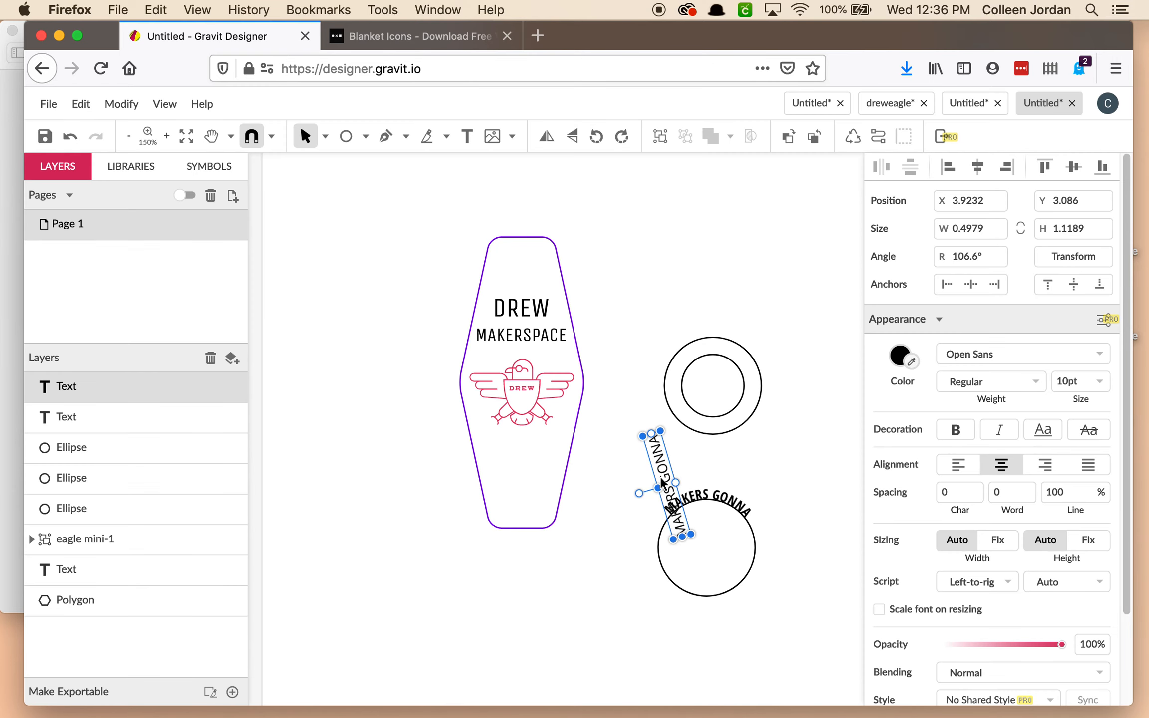
{"action": "key", "text": "BackSpace"}
Paste the MAKERS GONNA text again as a separate copy beside the arched original.
{"action": "left_click", "coordinate": [702, 502]}
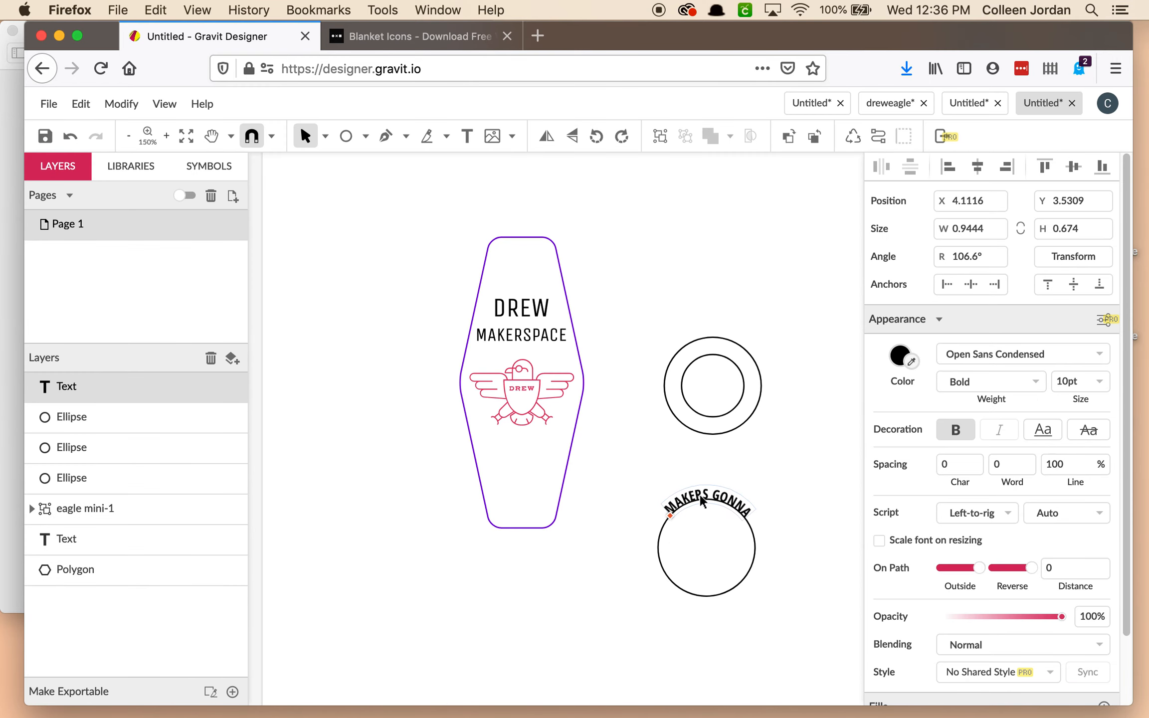
{"action": "left_click", "coordinate": [556, 624]}
{"action": "key", "text": "super+z"}
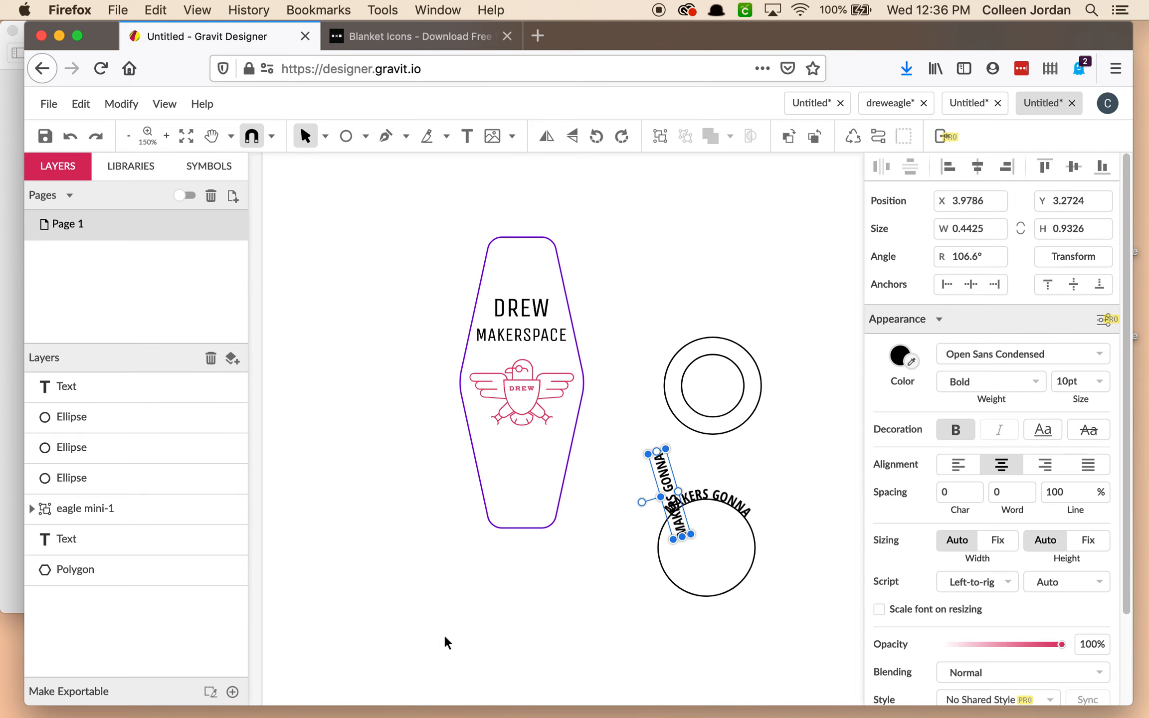
Move the pasted MAKERS GONNA copy away from the arched original and delete it.
{"action": "left_click_drag", "start_coordinate": [669, 476], "coordinate": [562, 566]}
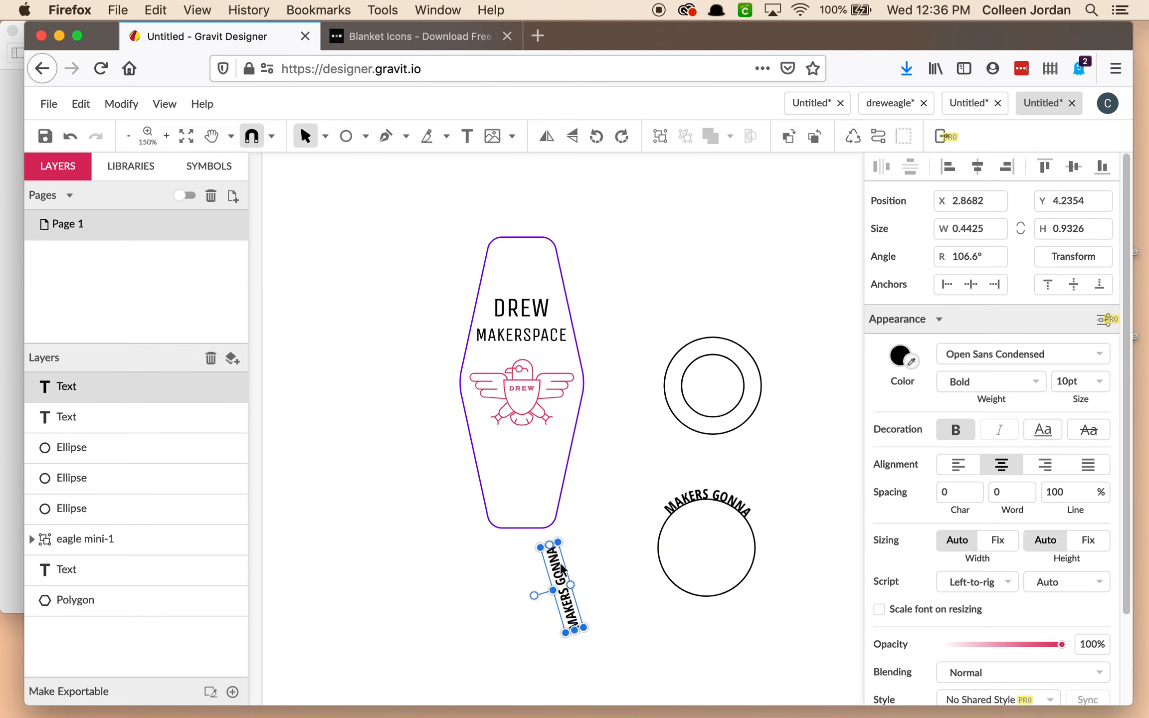
{"action": "key", "text": "BackSpace"}
{"action": "left_click", "coordinate": [743, 511]}
Duplicate the outer circle of the upper concentric rings and place the copy below the keychain outline.
{"action": "left_click", "coordinate": [758, 405]}
{"action": "left_click", "coordinate": [760, 401]}
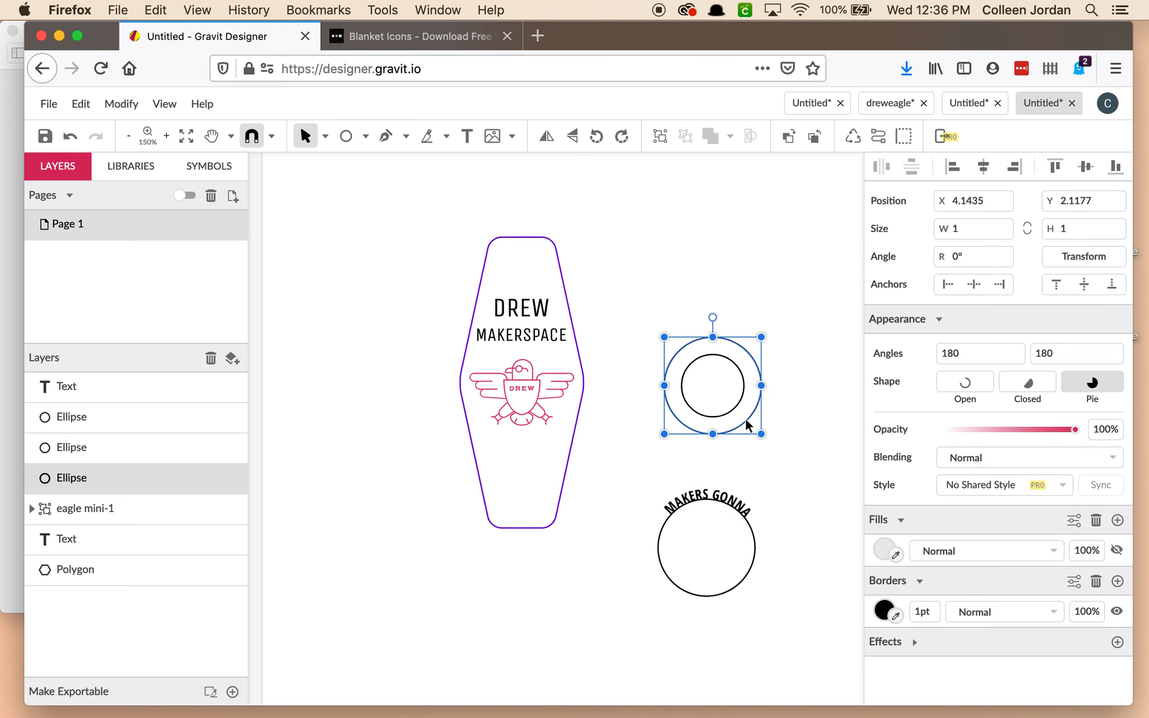
{"action": "left_click", "coordinate": [450, 642]}
{"action": "left_click", "coordinate": [678, 425]}
{"action": "key", "text": "super+d"}
{"action": "left_click_drag", "start_coordinate": [744, 428], "coordinate": [602, 634]}
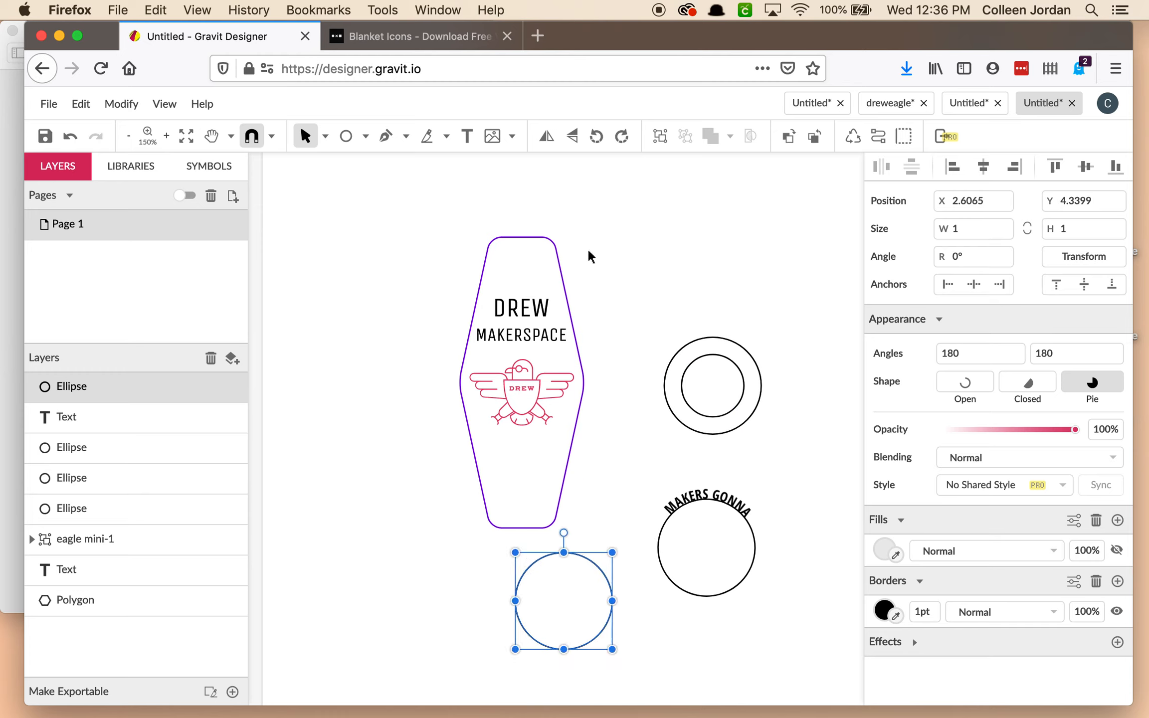
{"action": "left_click", "coordinate": [464, 139]}
{"action": "left_click", "coordinate": [547, 646]}
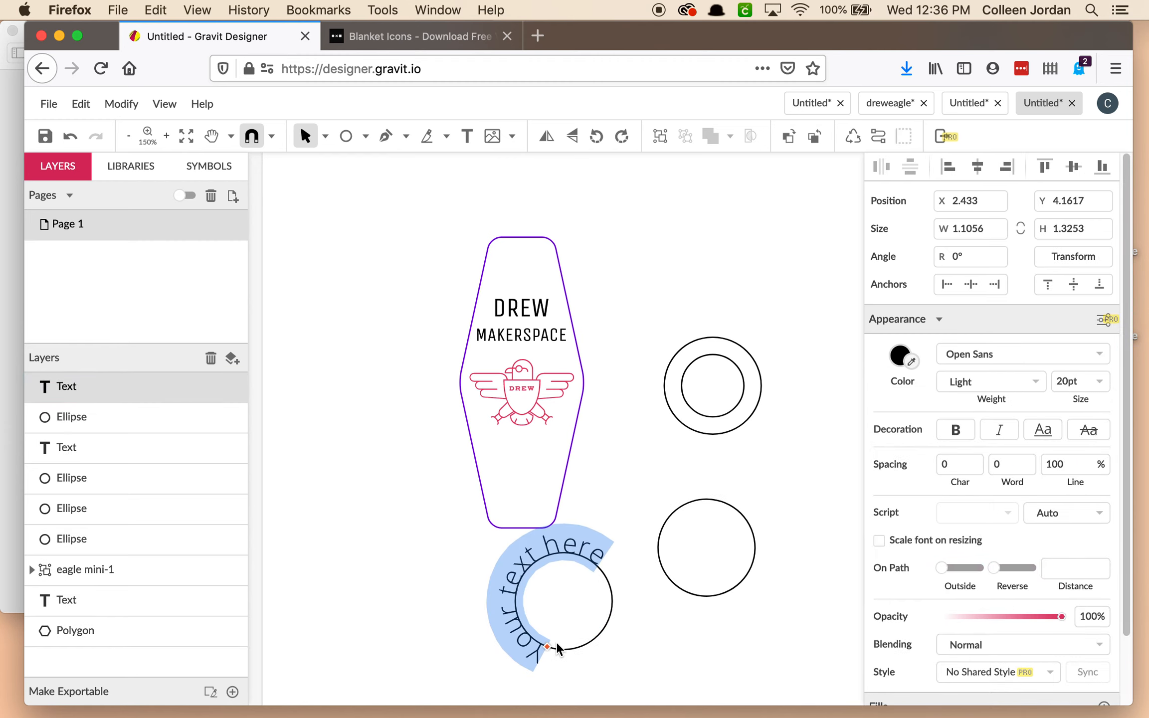
{"action": "key", "text": "Escape"}
{"action": "key", "text": "BackSpace"}
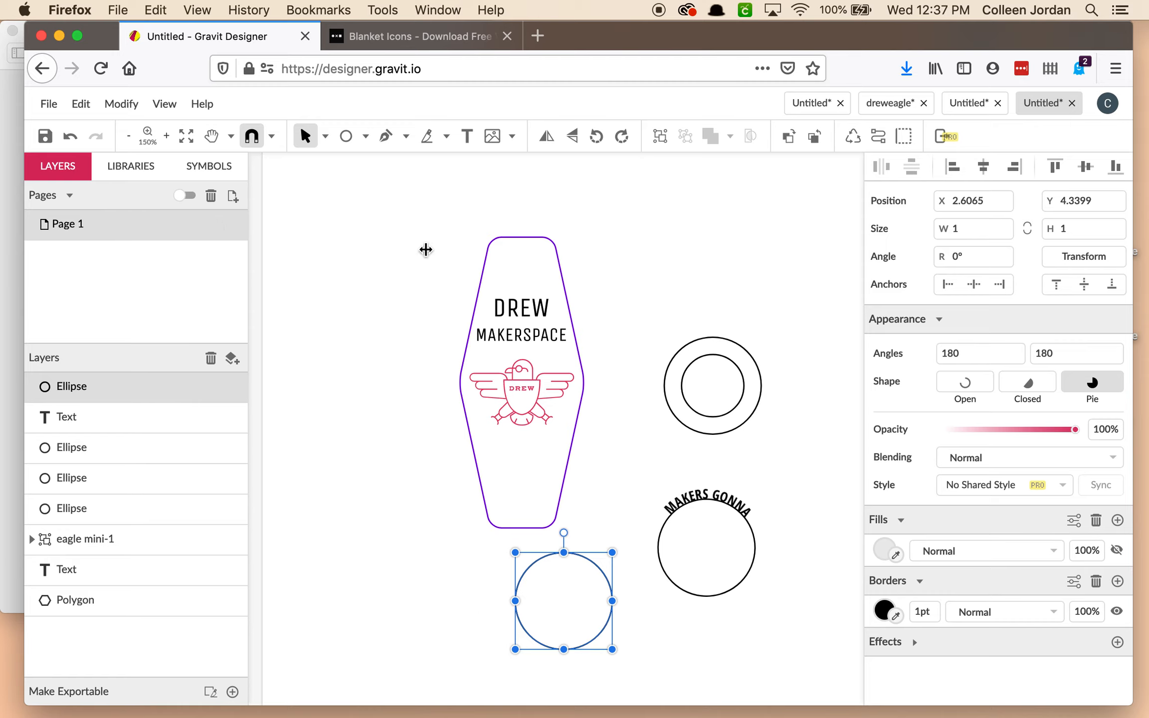
{"action": "left_click", "coordinate": [146, 659]}
Hide the border of the circle that carries the arched MAKERS GONNA text.
{"action": "left_click", "coordinate": [743, 516]}
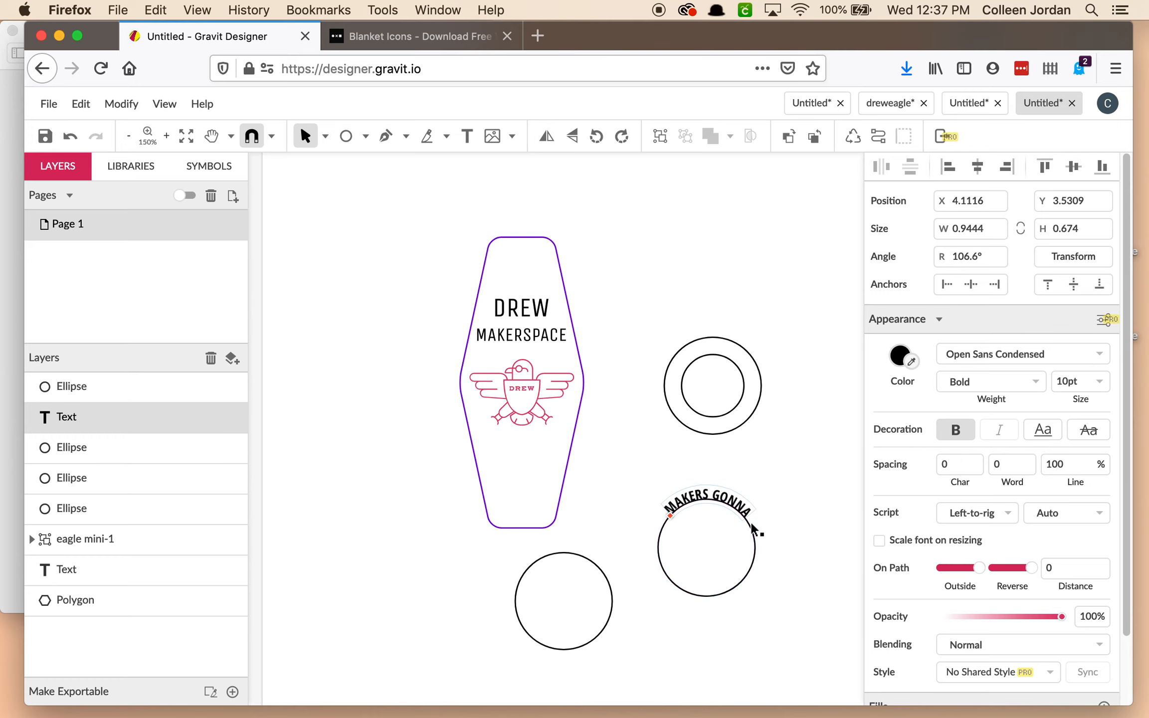
{"action": "left_click", "coordinate": [754, 533]}
{"action": "left_click", "coordinate": [1054, 612]}
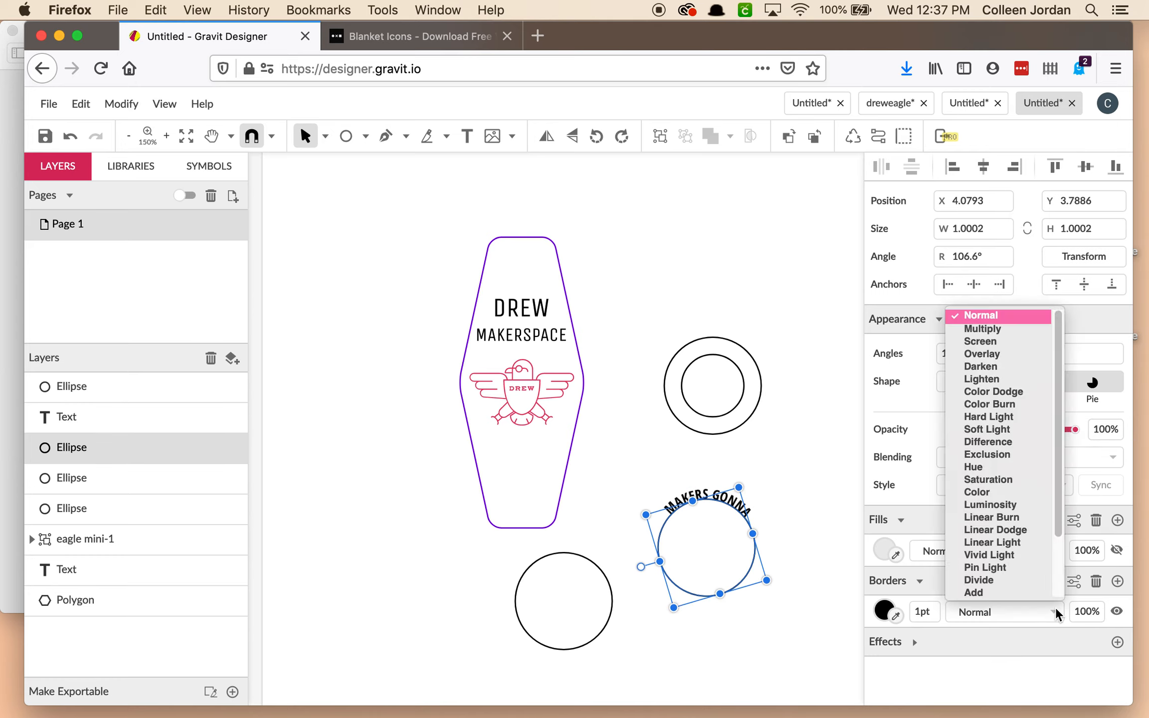
{"action": "left_click", "coordinate": [1054, 612]}
{"action": "left_click", "coordinate": [1055, 614]}
{"action": "left_click", "coordinate": [1095, 611]}
{"action": "left_click", "coordinate": [1115, 613]}
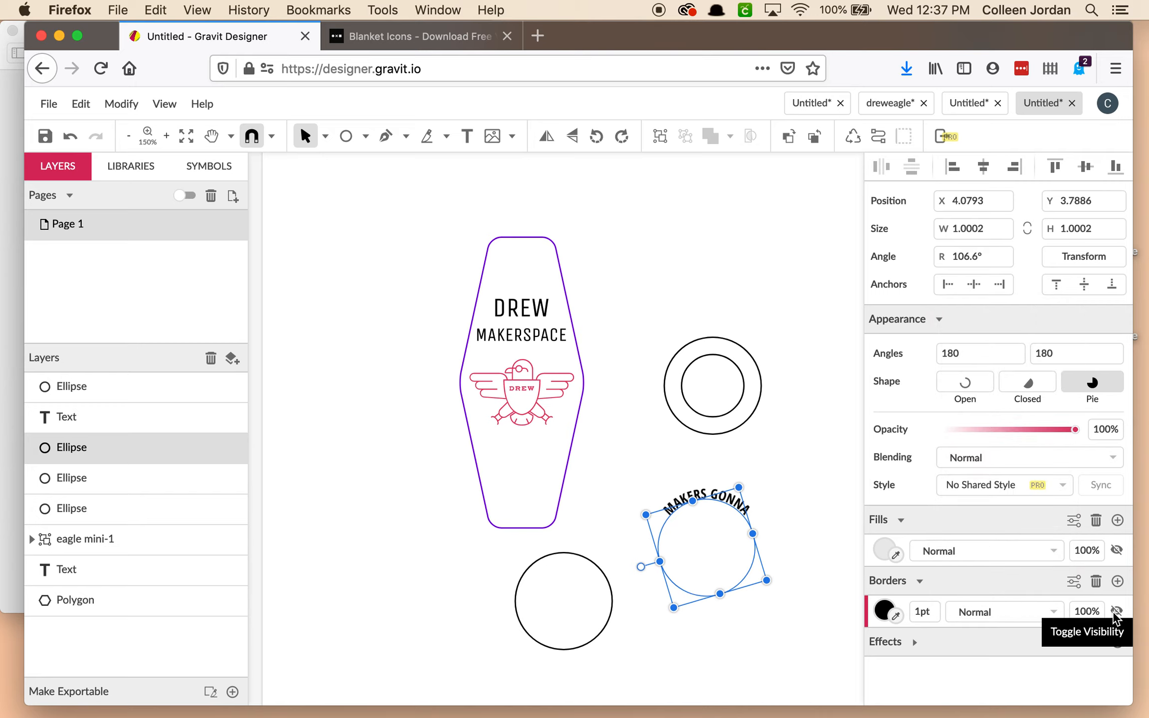
Move the arched MAKERS GONNA text up onto the top of the upper concentric rings.
{"action": "left_click", "coordinate": [602, 444]}
{"action": "left_click", "coordinate": [716, 505]}
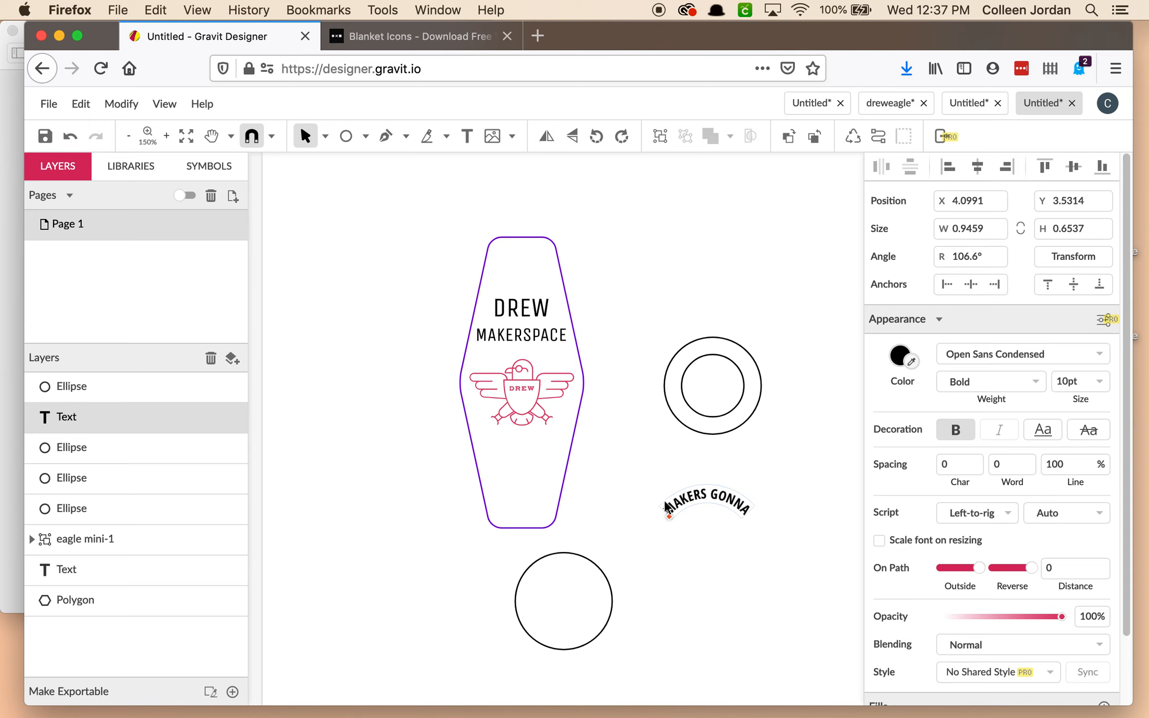
{"action": "left_click", "coordinate": [643, 469]}
{"action": "left_click", "coordinate": [713, 503]}
{"action": "left_click", "coordinate": [794, 476]}
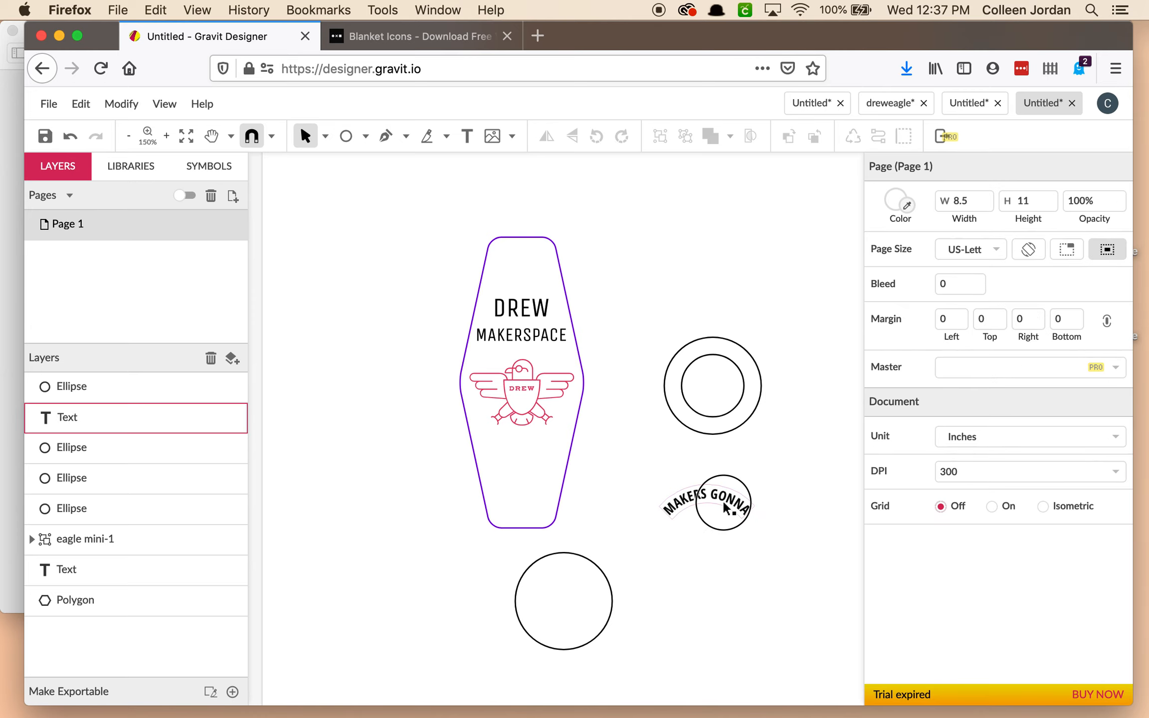
{"action": "left_click", "coordinate": [724, 503]}
{"action": "left_click_drag", "start_coordinate": [730, 506], "coordinate": [756, 474]}
{"action": "left_click", "coordinate": [707, 508]}
{"action": "left_click", "coordinate": [708, 478]}
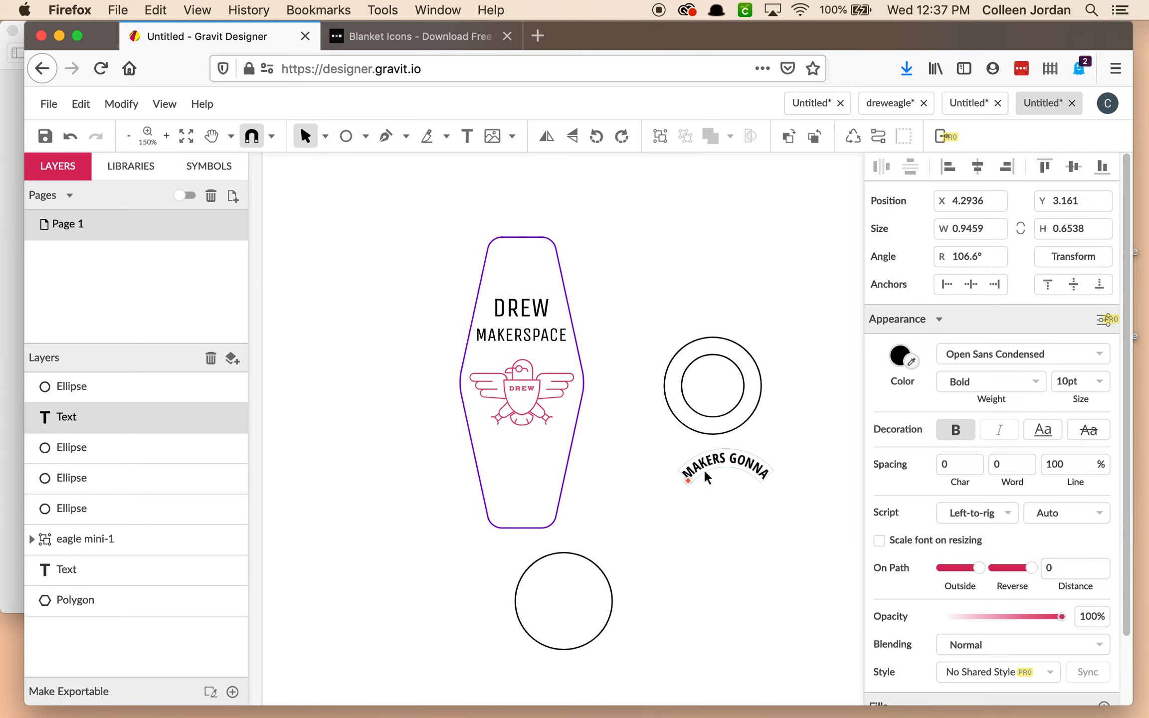
{"action": "left_click", "coordinate": [639, 502]}
{"action": "left_click_drag", "start_coordinate": [738, 475], "coordinate": [746, 337]}
{"action": "left_click", "coordinate": [725, 332]}
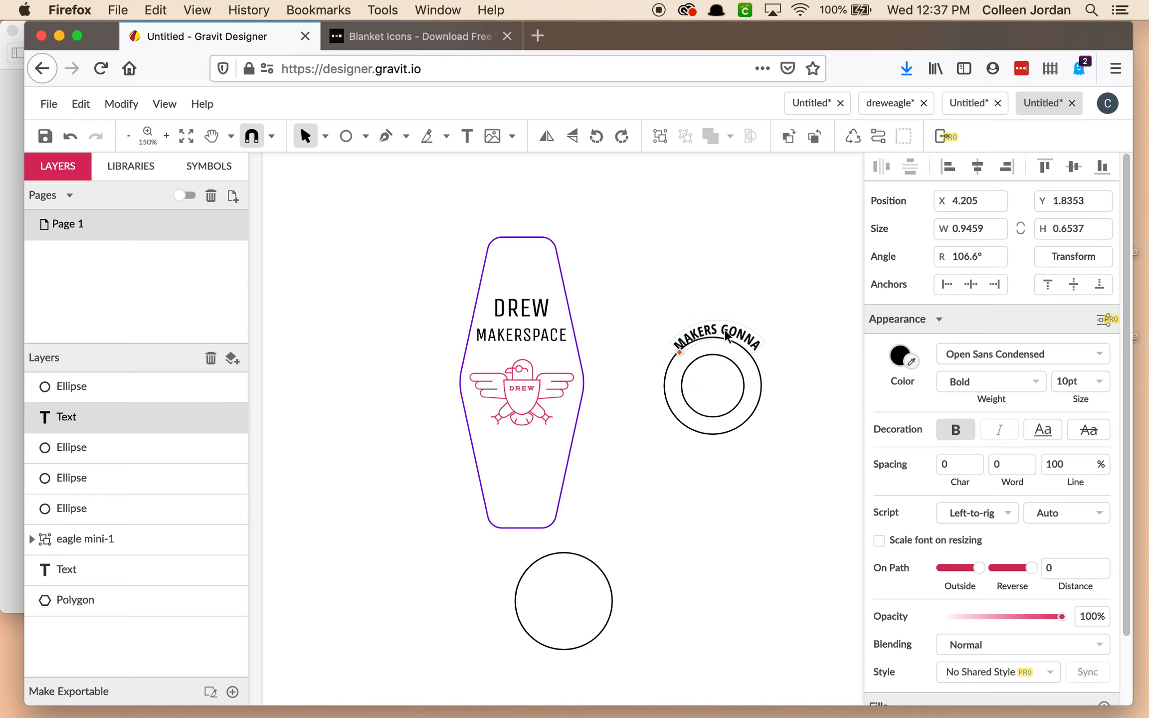
Move the arched MAKERS GONNA text back out below the concentric rings.
{"action": "left_click", "coordinate": [755, 346]}
{"action": "left_click", "coordinate": [793, 313]}
{"action": "left_click", "coordinate": [679, 330]}
{"action": "left_click_drag", "start_coordinate": [743, 342], "coordinate": [750, 478]}
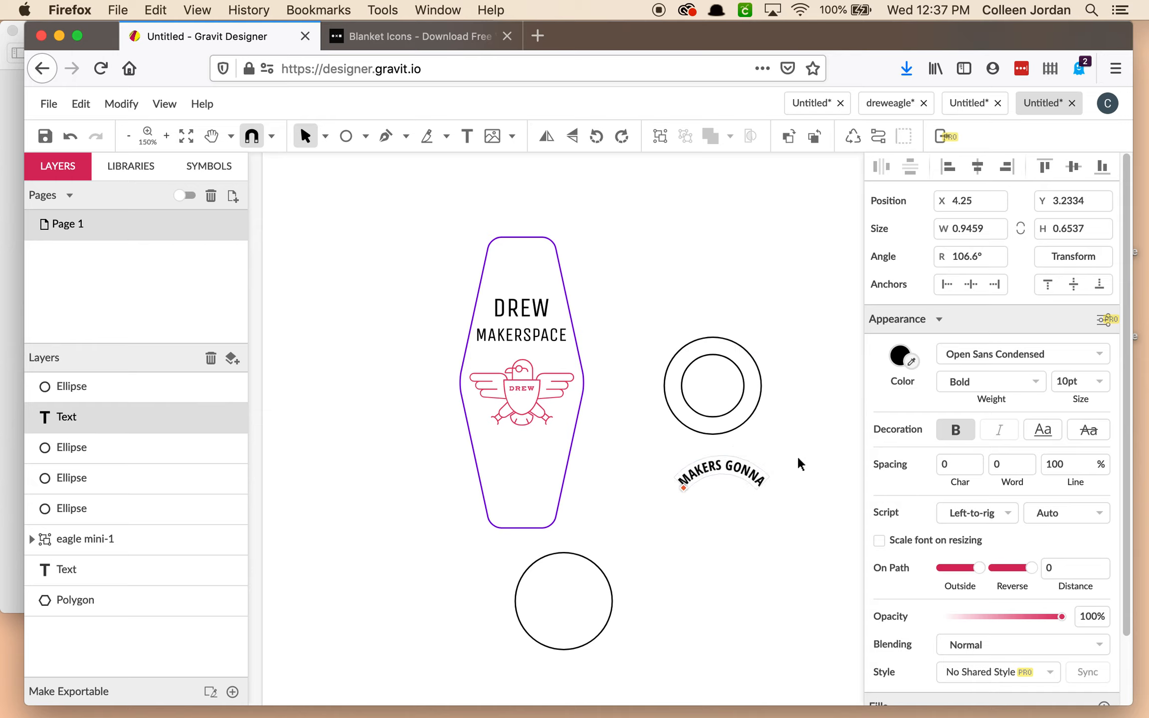
Undo the text moves and the hiding of the text circle's border.
{"action": "key", "text": "super+z"}
{"action": "key", "text": "super+z"}
{"action": "key", "text": "super+z"}
{"action": "key", "text": "super+z"}
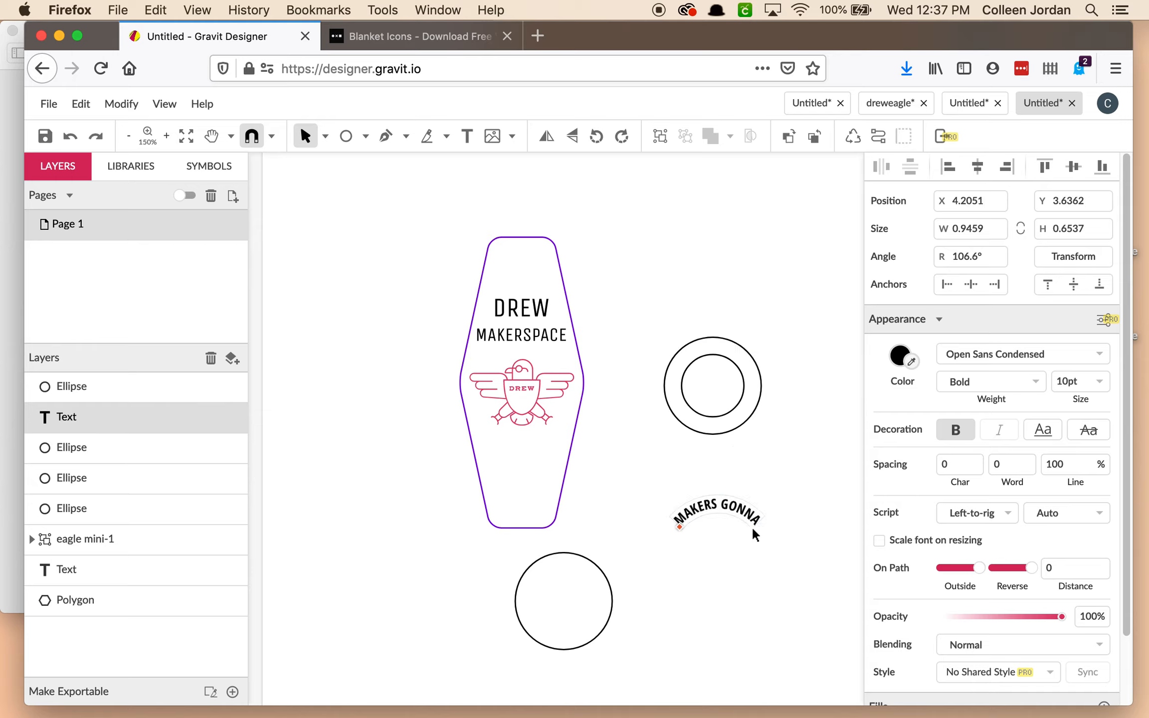
{"action": "key", "text": "super+z"}
{"action": "key", "text": "super+z"}
{"action": "key", "text": "super+z"}
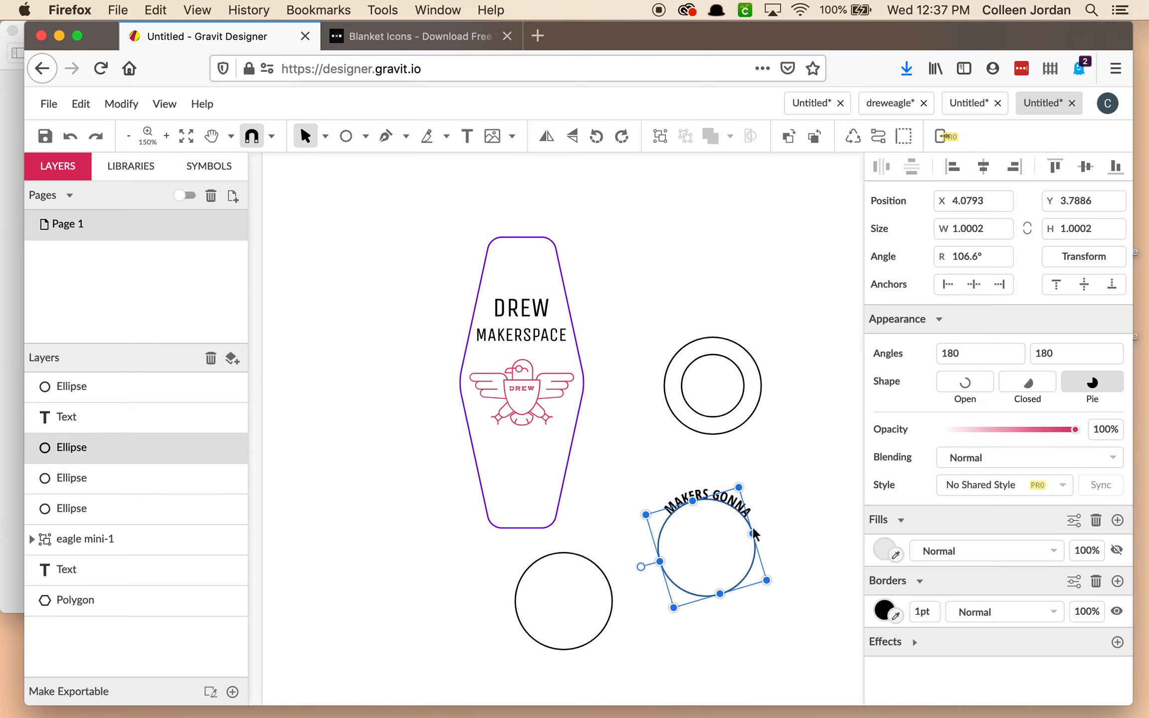
Shrink the circle carrying MAKERS GONNA and move it with its text inside the upper outer ring.
{"action": "left_click_drag", "start_coordinate": [768, 583], "coordinate": [745, 569]}
{"action": "left_click_drag", "start_coordinate": [721, 512], "coordinate": [729, 369]}
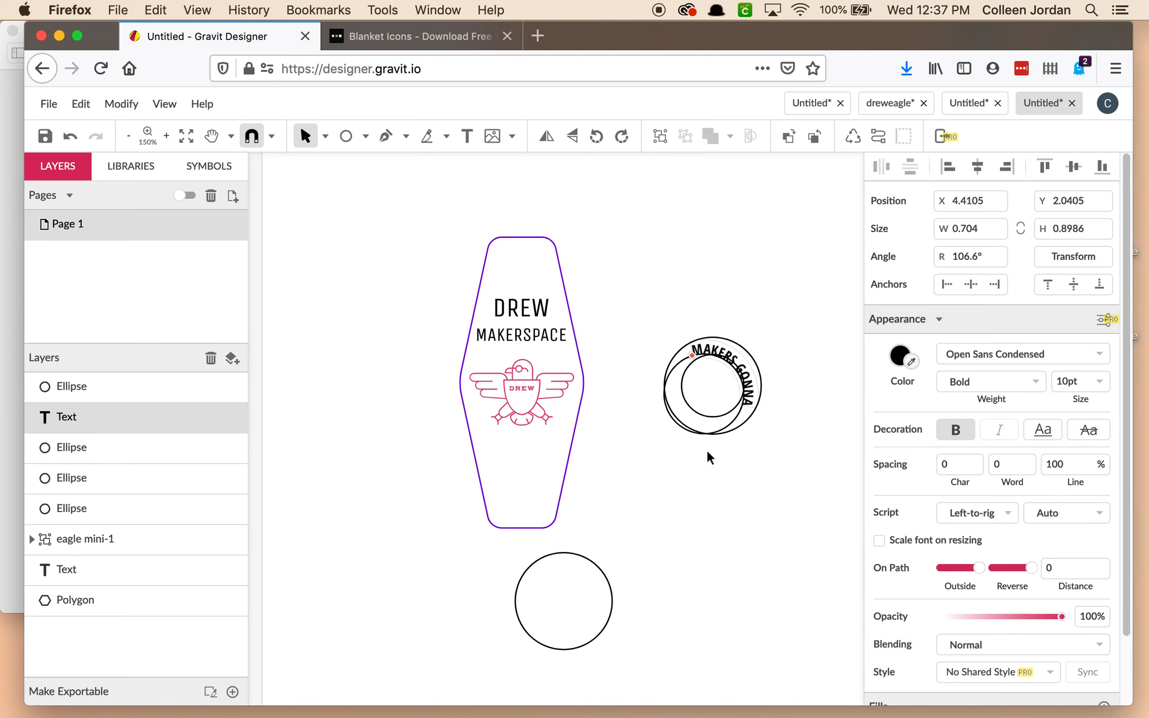
{"action": "left_click_drag", "start_coordinate": [683, 352], "coordinate": [760, 375]}
Nudge the text circle and its MAKERS GONNA text until the circle sits concentrically between the two rings.
{"action": "key", "text": "Right"}
{"action": "key", "text": "Right"}
{"action": "key", "text": "Right"}
{"action": "key", "text": "shift+Up"}
{"action": "key", "text": "Down"}
{"action": "key", "text": "Down"}
{"action": "key", "text": "Down"}
{"action": "key", "text": "Down"}
{"action": "key", "text": "Down"}
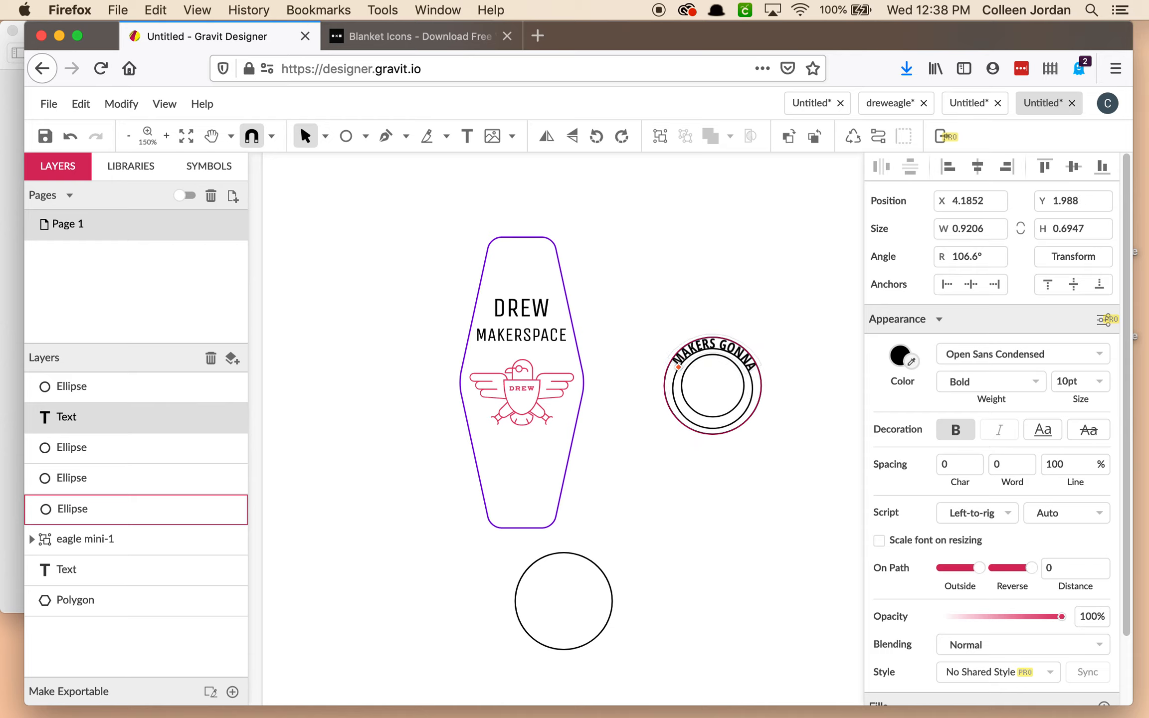
Move the text circle and its MAKERS GONNA text out of the rings to the empty area just below them.
{"action": "left_click_drag", "start_coordinate": [736, 347], "coordinate": [686, 370]}
{"action": "left_click", "coordinate": [655, 470]}
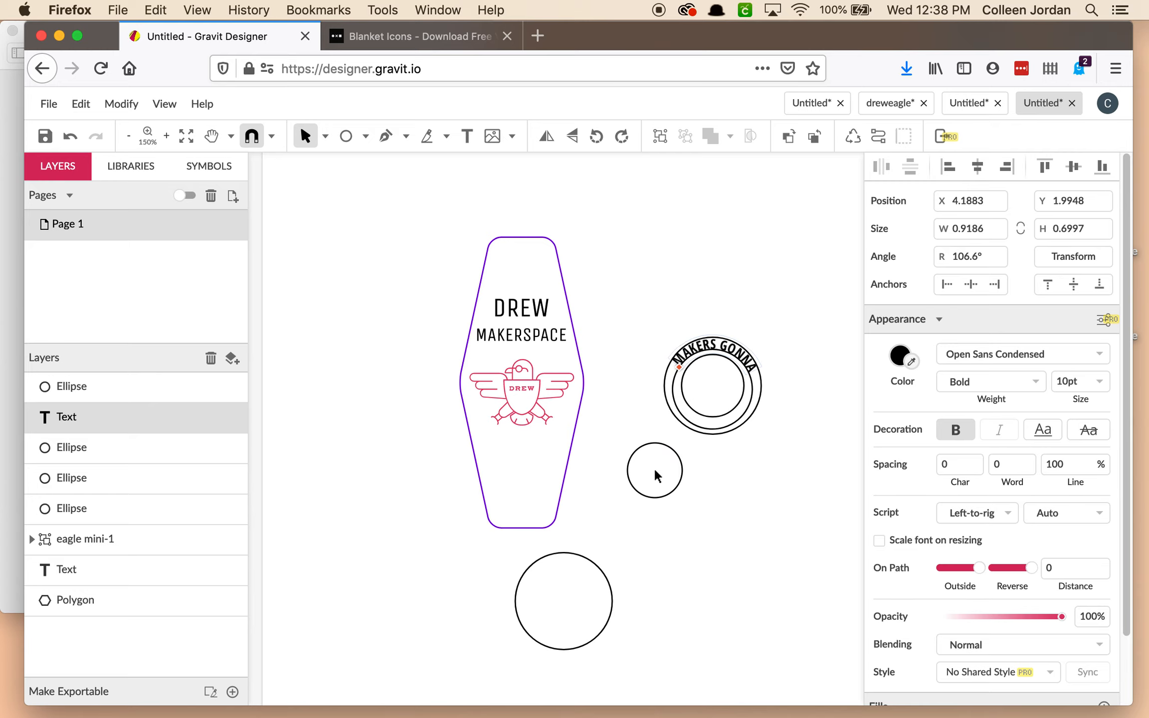
{"action": "left_click", "coordinate": [748, 359]}
{"action": "left_click_drag", "start_coordinate": [749, 372], "coordinate": [786, 464]}
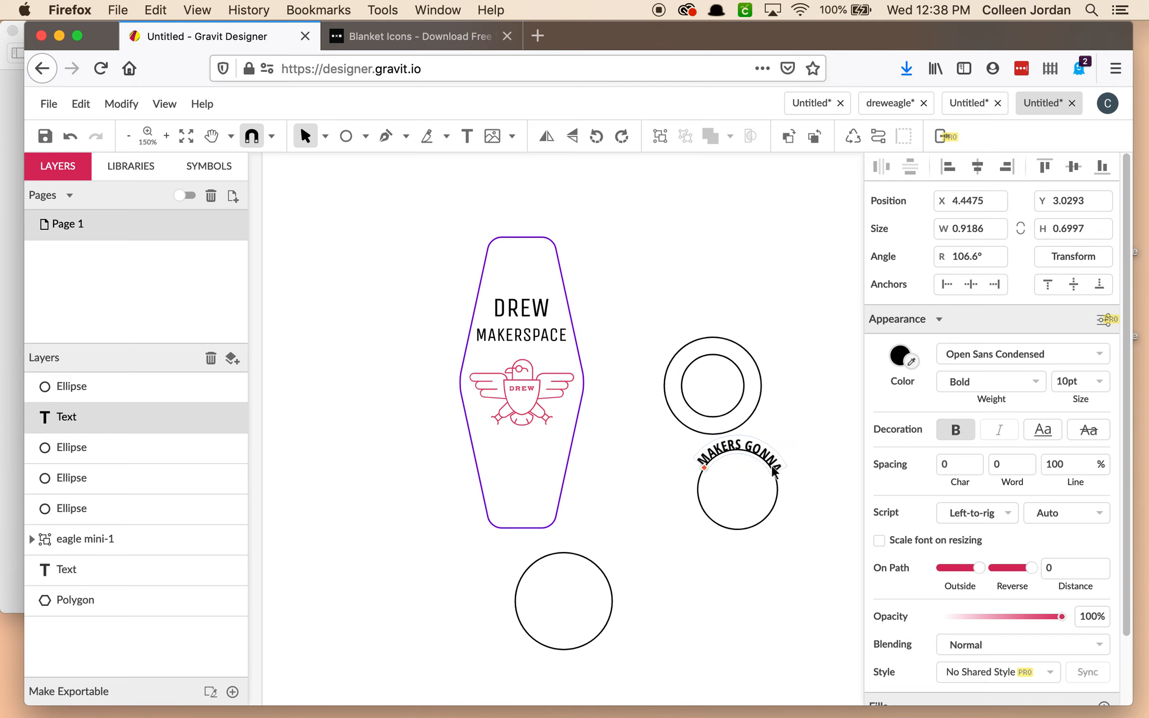
{"action": "left_click", "coordinate": [821, 448]}
Shrink the text circle further so circle and MAKERS GONNA text together measure about 0.84 by 0.90 in.
{"action": "left_click", "coordinate": [778, 465]}
{"action": "left_click", "coordinate": [773, 514]}
{"action": "left_click_drag", "start_coordinate": [793, 536], "coordinate": [680, 461]}
{"action": "left_click_drag", "start_coordinate": [783, 532], "coordinate": [756, 493]}
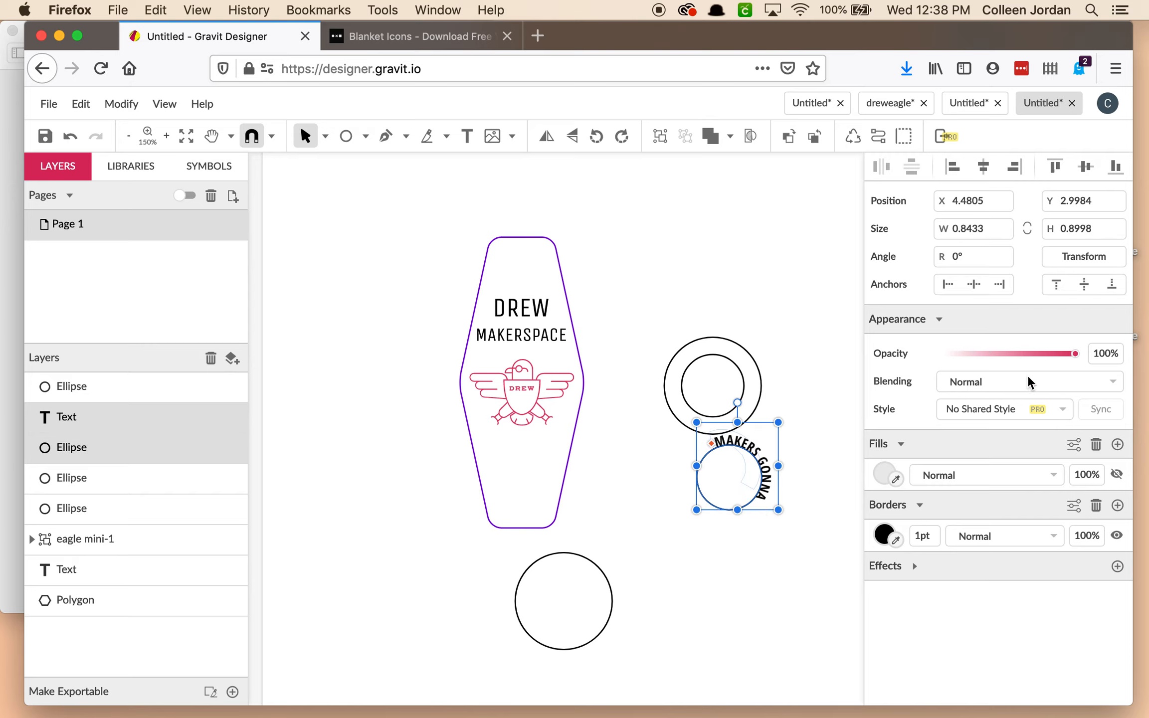
{"action": "left_click", "coordinate": [807, 547]}
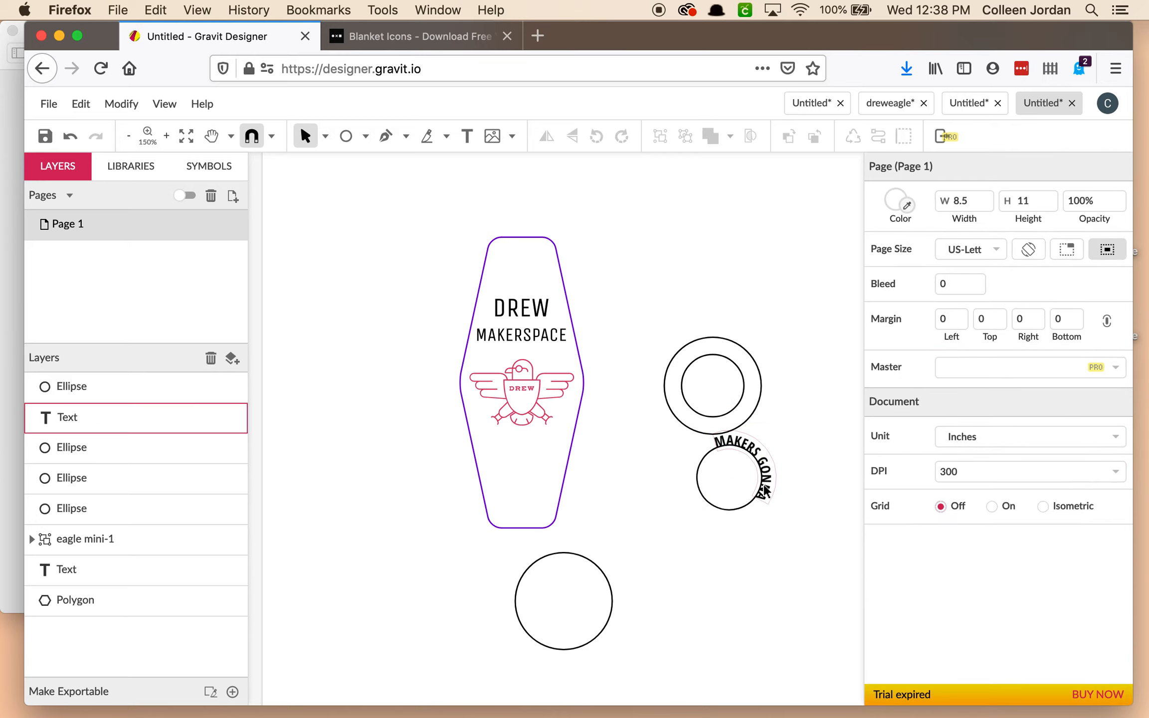
{"action": "left_click", "coordinate": [761, 487]}
{"action": "left_click", "coordinate": [747, 535]}
{"action": "left_click_drag", "start_coordinate": [822, 543], "coordinate": [704, 458]}
{"action": "left_click", "coordinate": [1116, 472]}
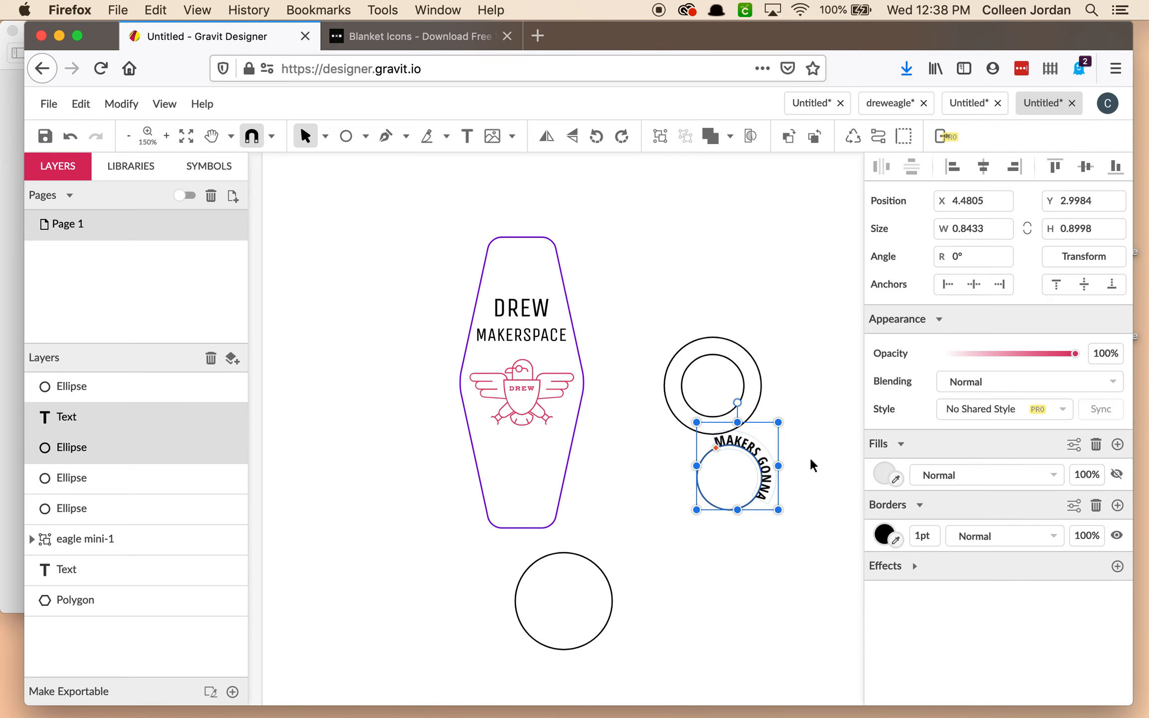
{"action": "left_click", "coordinate": [808, 477]}
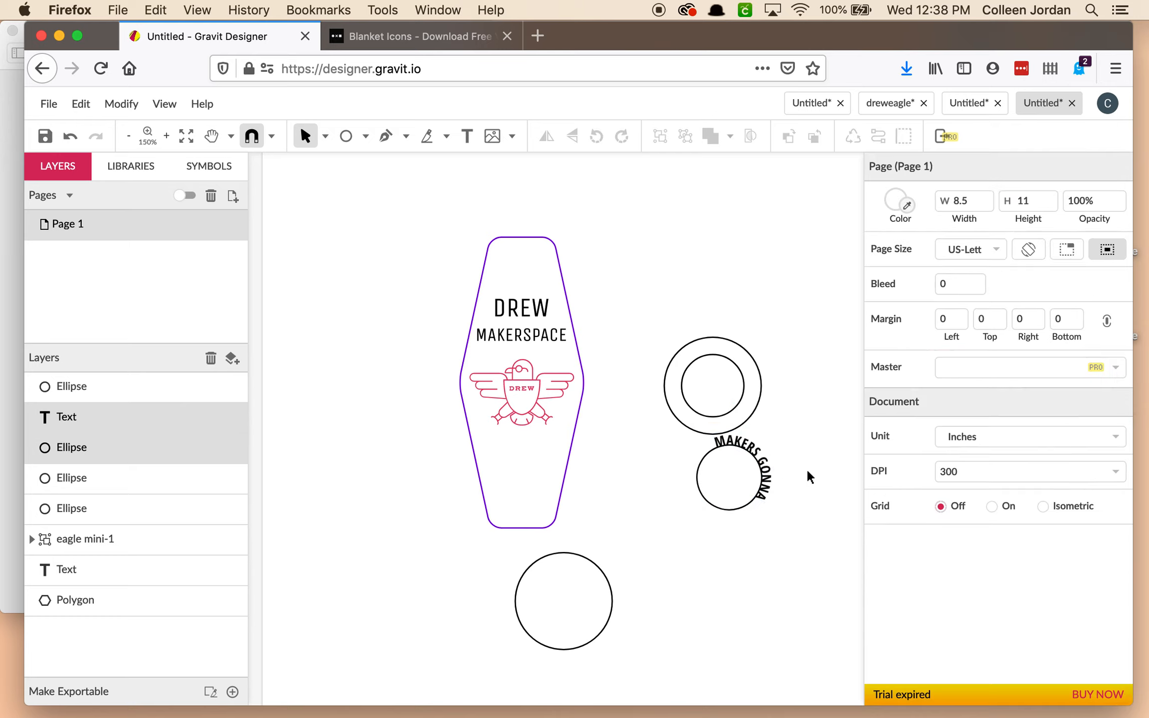
Set the font size of the curved MAKERS GONNA text to 6 pt.
{"action": "left_click", "coordinate": [769, 479]}
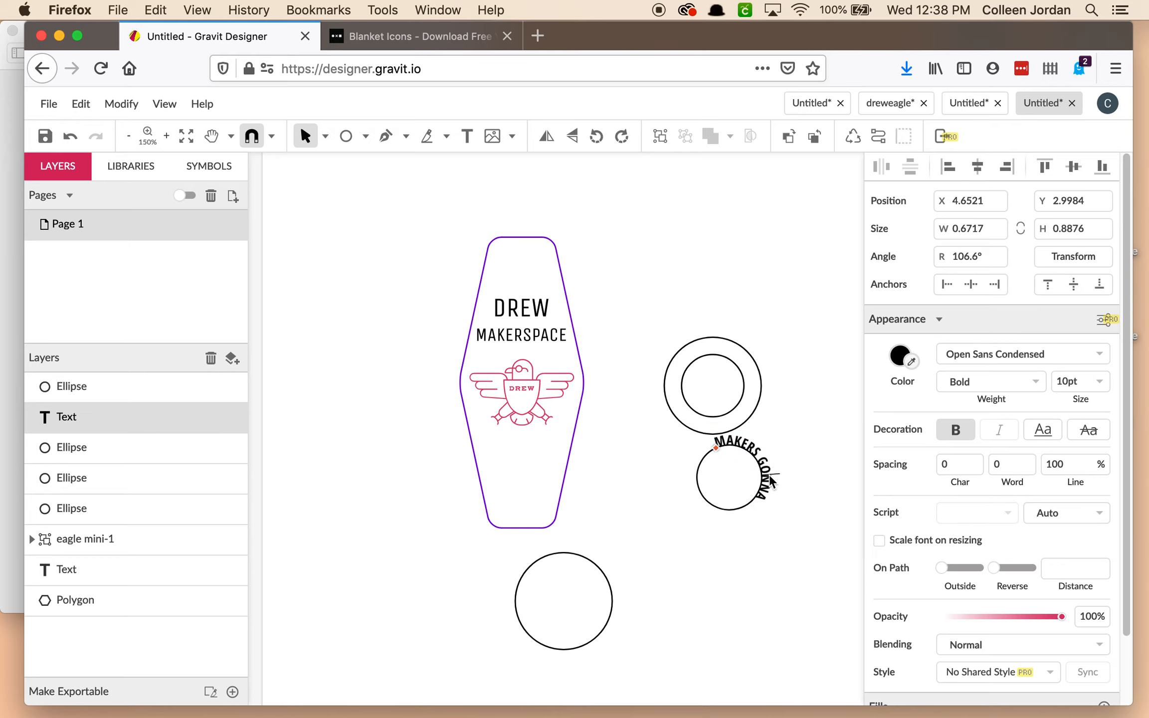
{"action": "double_click", "coordinate": [771, 482]}
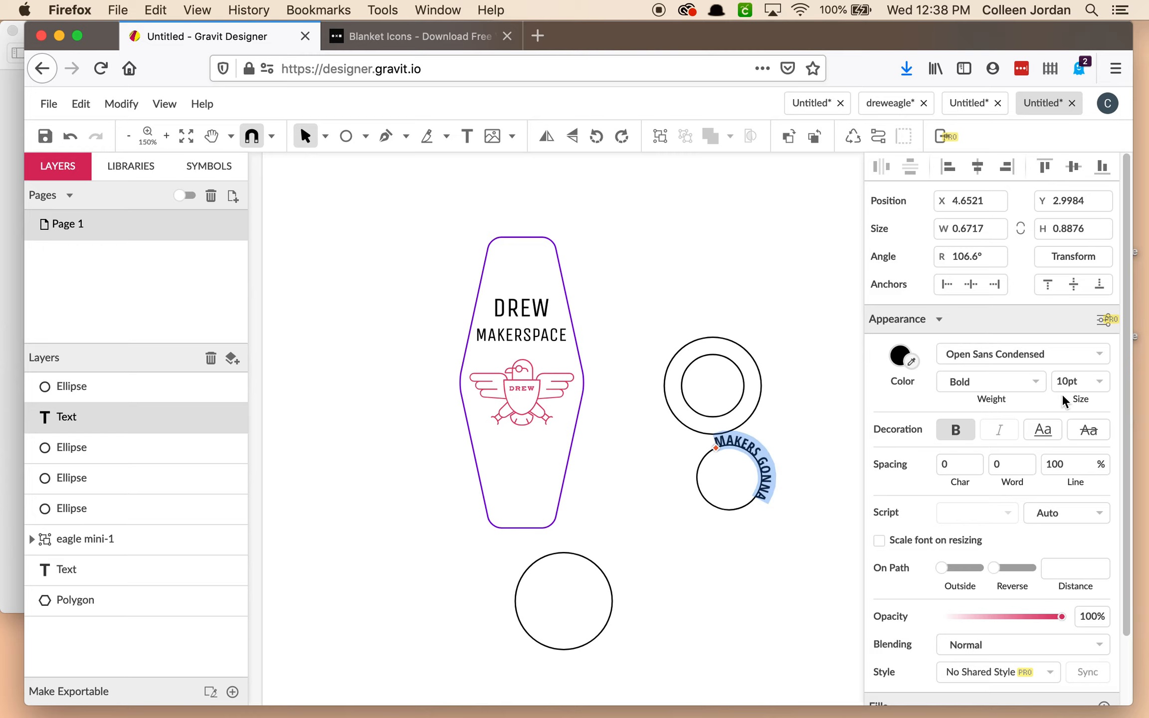
{"action": "left_click", "coordinate": [1099, 381]}
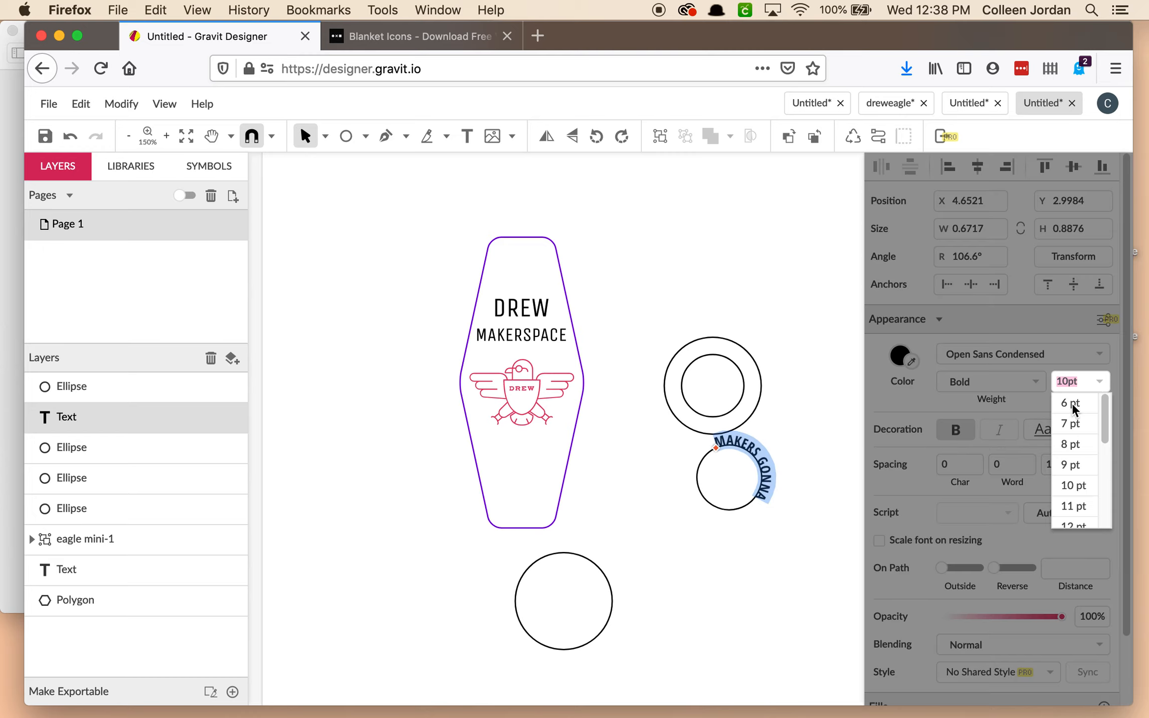
{"action": "left_click", "coordinate": [1072, 407]}
{"action": "left_click", "coordinate": [811, 508]}
Move the text circle and MAKERS GONNA text together into the upper rings and nudge the circle concentric with them.
{"action": "left_click_drag", "start_coordinate": [795, 525], "coordinate": [688, 442]}
{"action": "left_click_drag", "start_coordinate": [756, 466], "coordinate": [755, 332]}
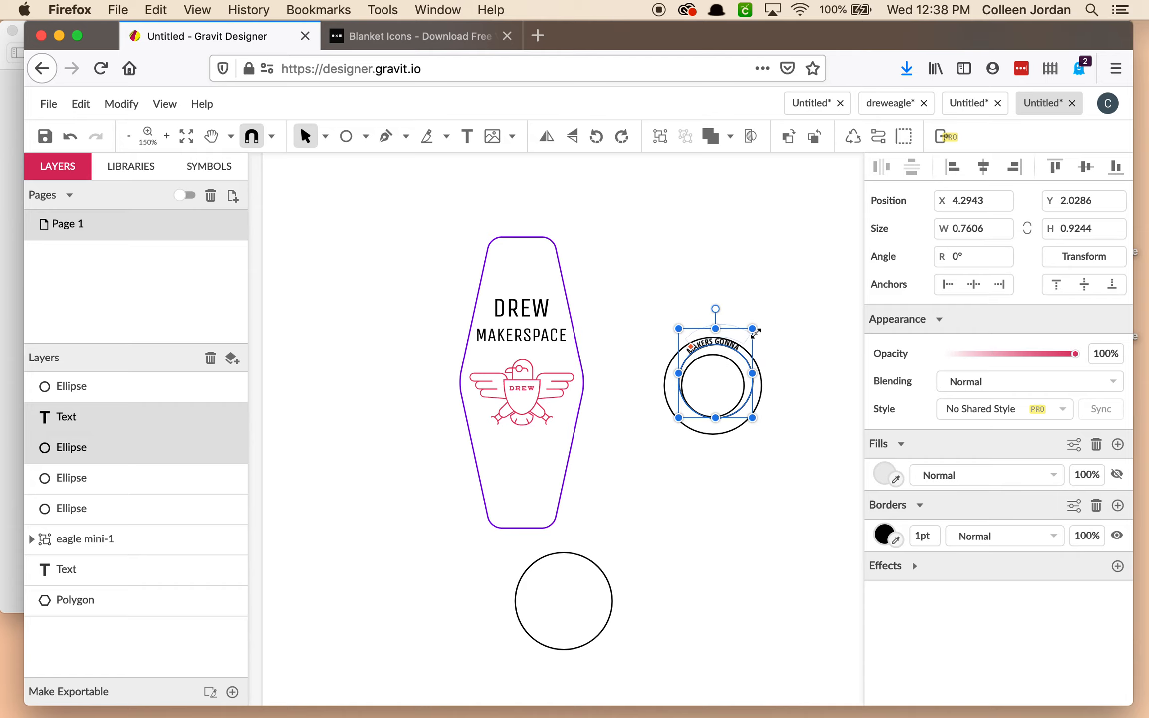
{"action": "key", "text": "Down"}
{"action": "key", "text": "Down"}
{"action": "key", "text": "Down"}
{"action": "key", "text": "Down"}
{"action": "key", "text": "Left"}
{"action": "key", "text": "Left"}
{"action": "key", "text": "Left"}
{"action": "key", "text": "Right"}
{"action": "key", "text": "Up"}
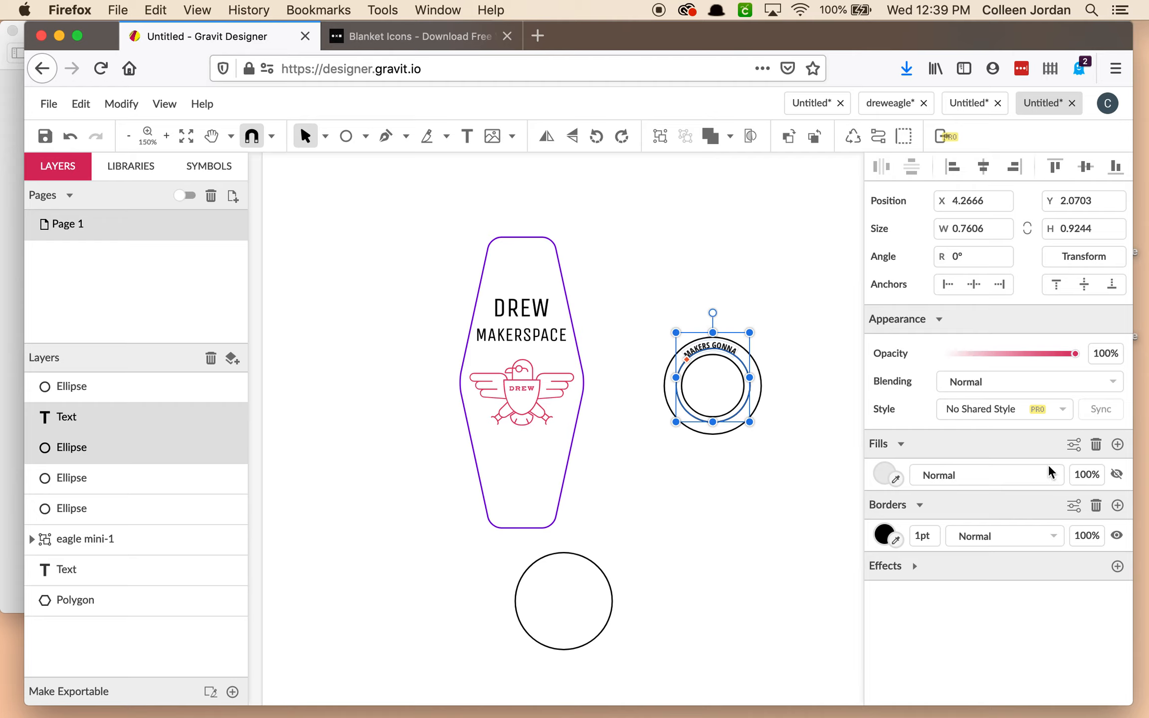
{"action": "left_click", "coordinate": [466, 139]}
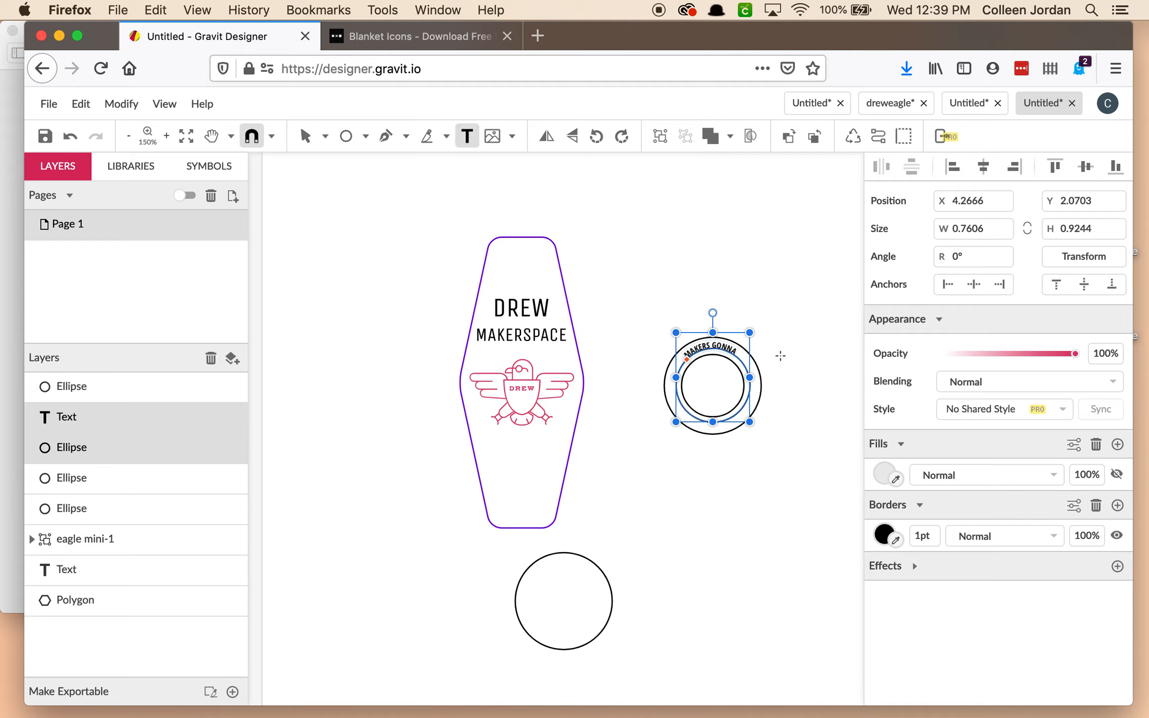
{"action": "left_click", "coordinate": [729, 349]}
{"action": "left_click", "coordinate": [729, 349]}
{"action": "double_click", "coordinate": [729, 349]}
{"action": "left_click", "coordinate": [729, 351]}
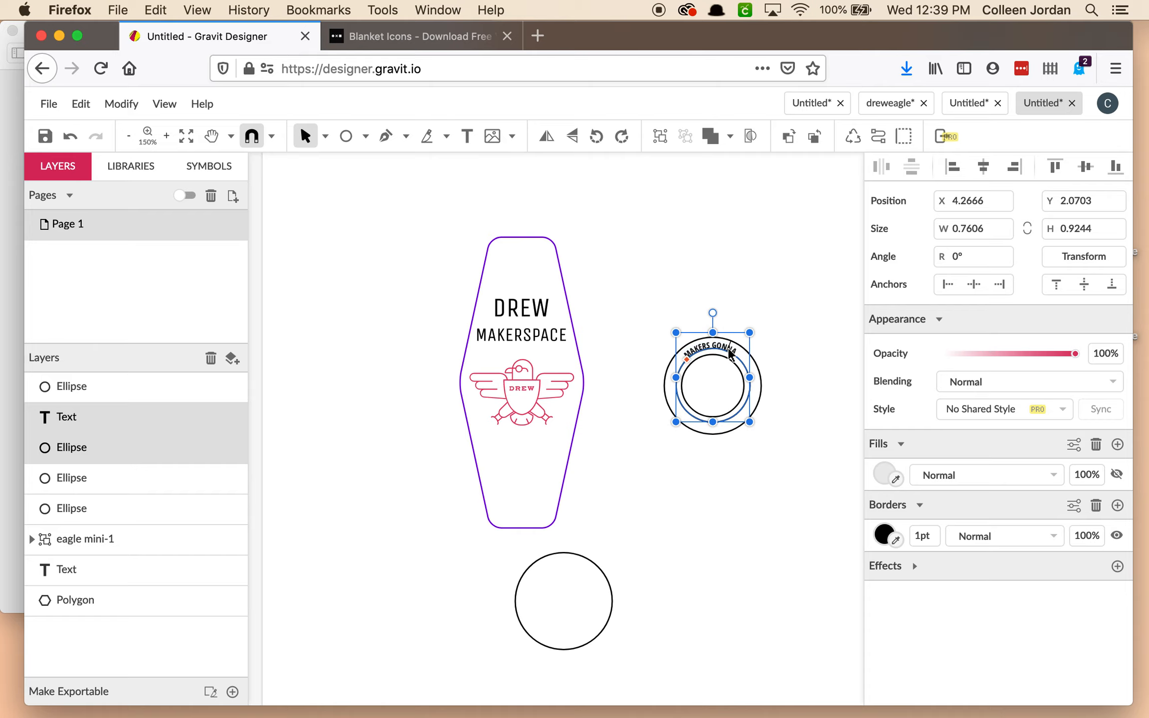
{"action": "left_click", "coordinate": [810, 320]}
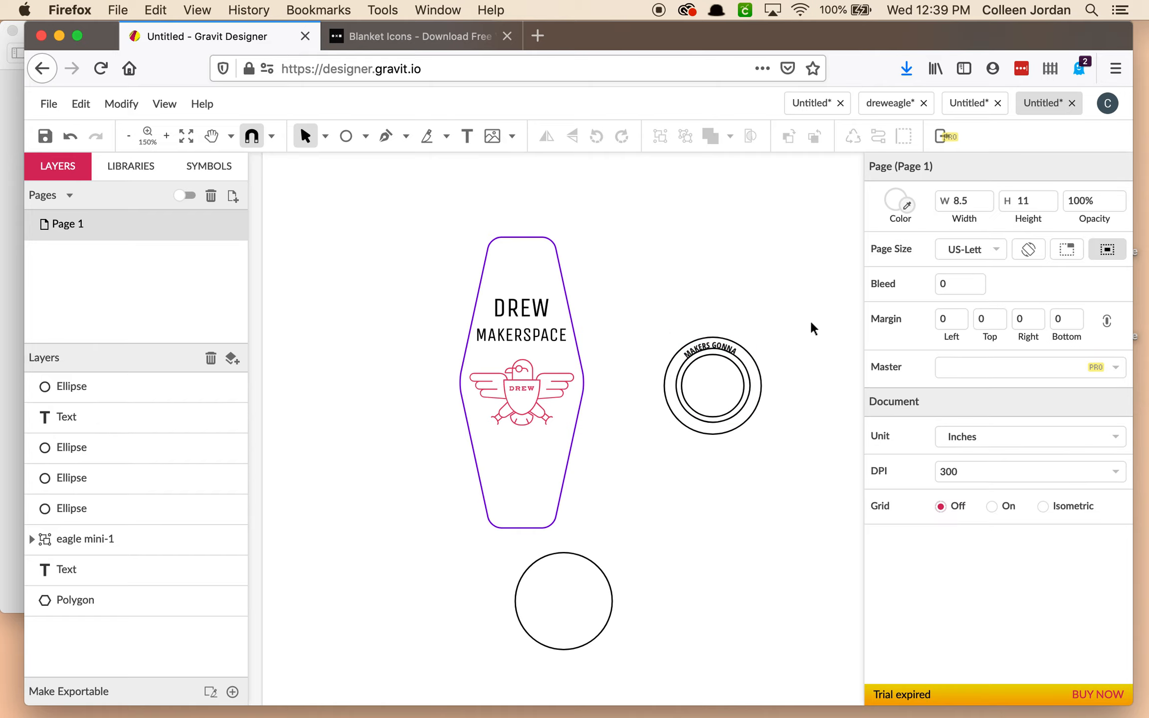
Try the curved MAKERS GONNA text at 7 pt, and set its font size to 8 pt.
{"action": "left_click", "coordinate": [735, 355]}
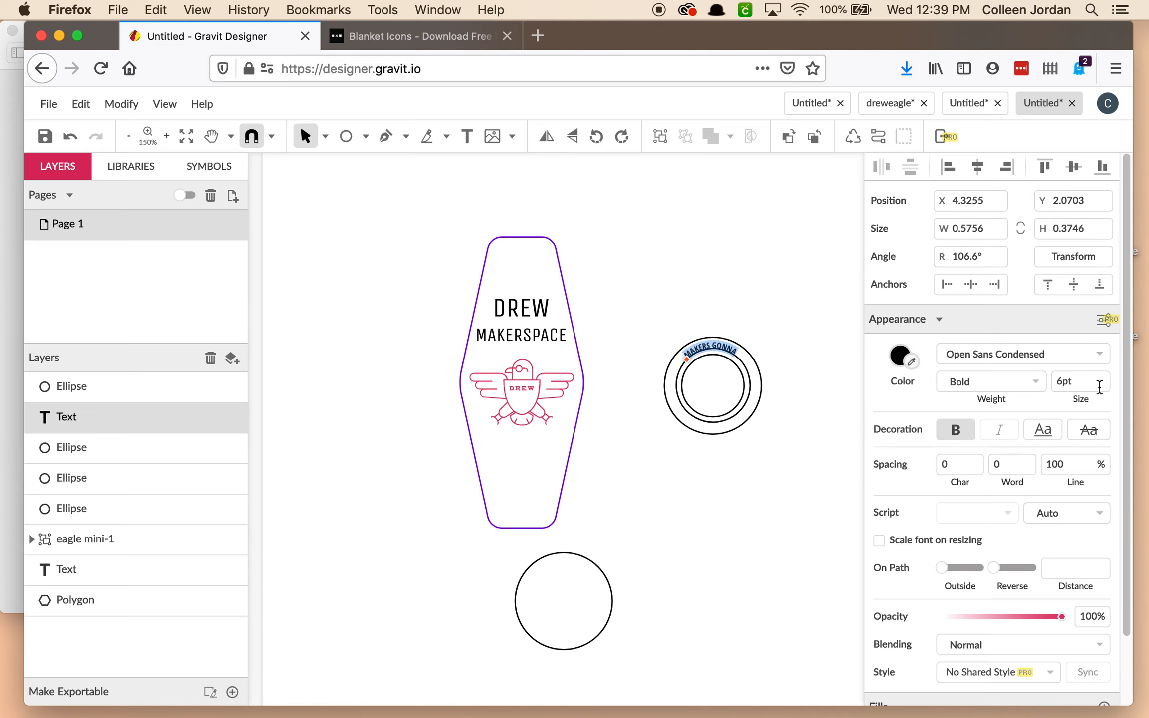
{"action": "left_click", "coordinate": [1100, 385]}
{"action": "left_click", "coordinate": [1075, 427]}
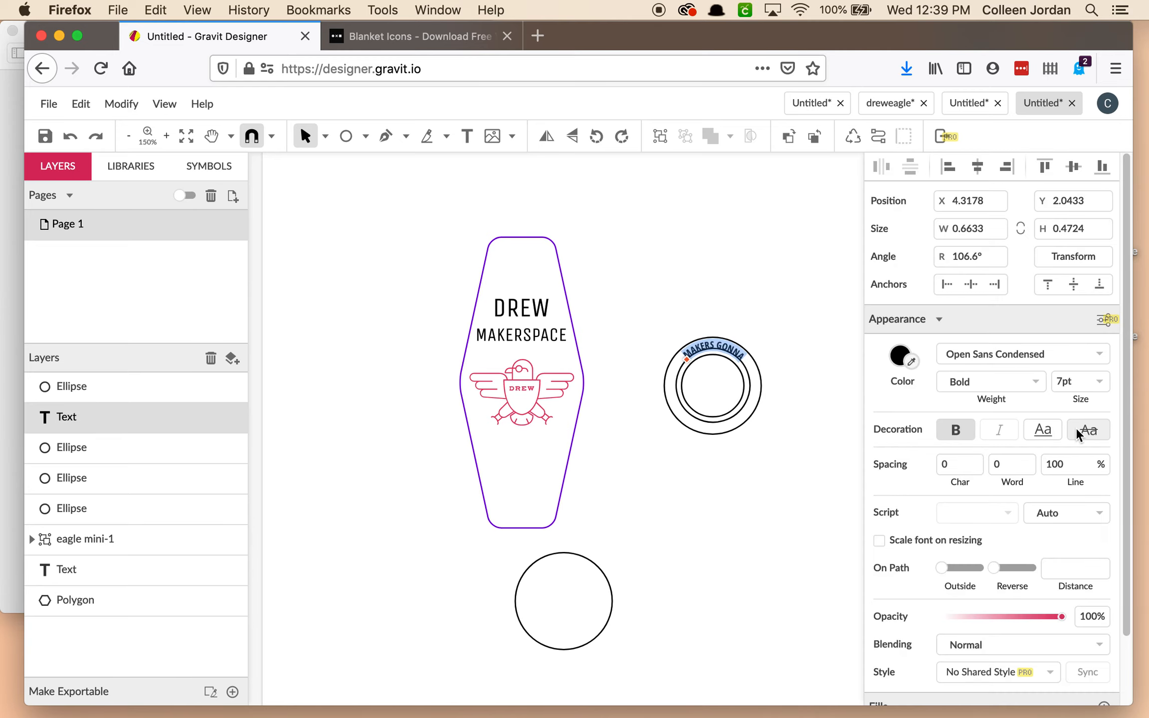
{"action": "left_click", "coordinate": [1099, 380]}
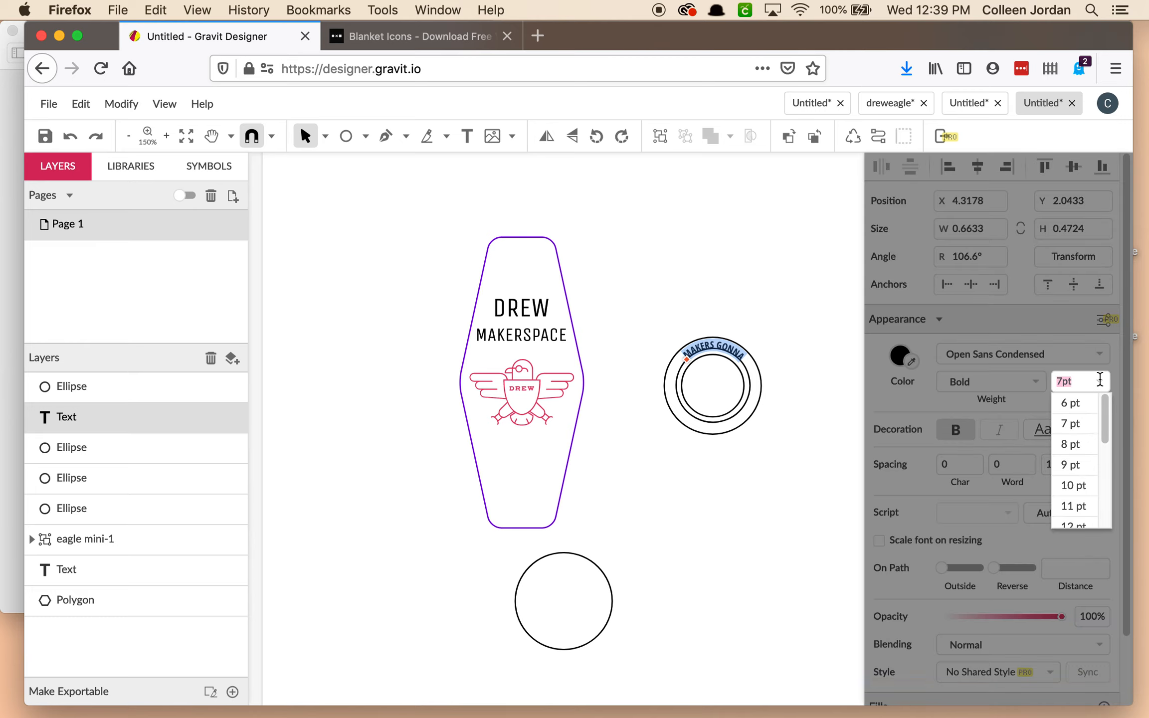
{"action": "left_click", "coordinate": [1080, 443]}
{"action": "key", "text": "Escape"}
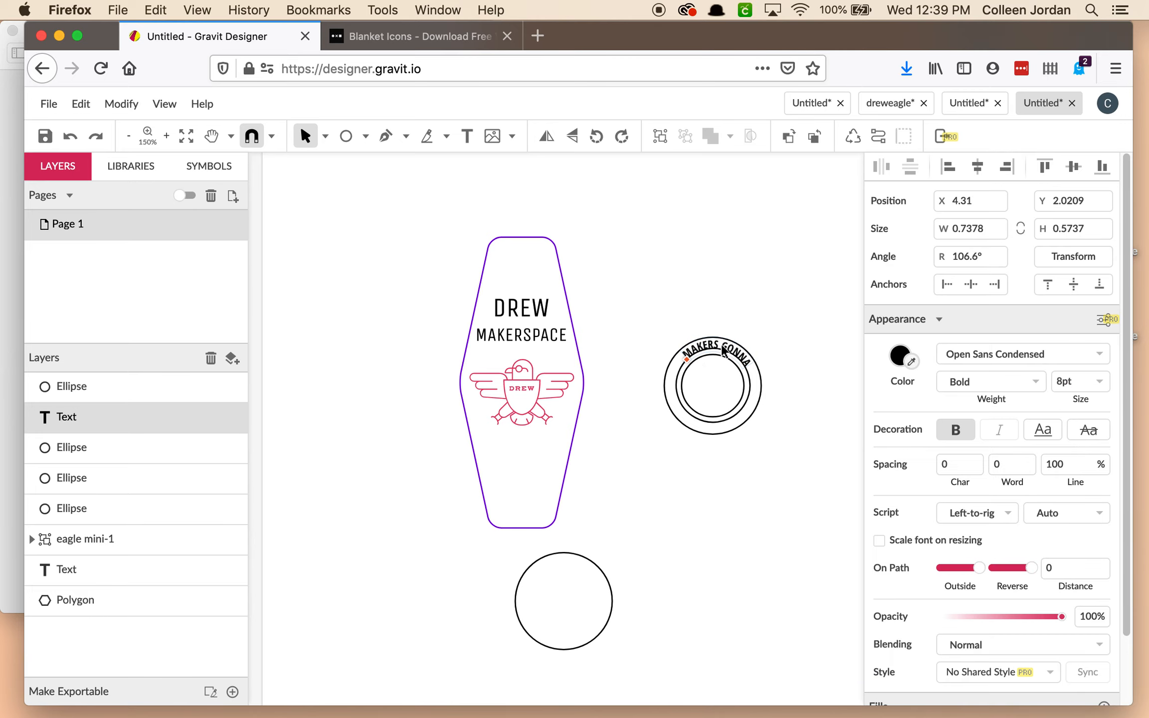
Select the MAKERS GONNA text with its text circle and resize them together to about 0.75 by 1.00 in around the inner circle.
{"action": "left_click", "coordinate": [775, 371]}
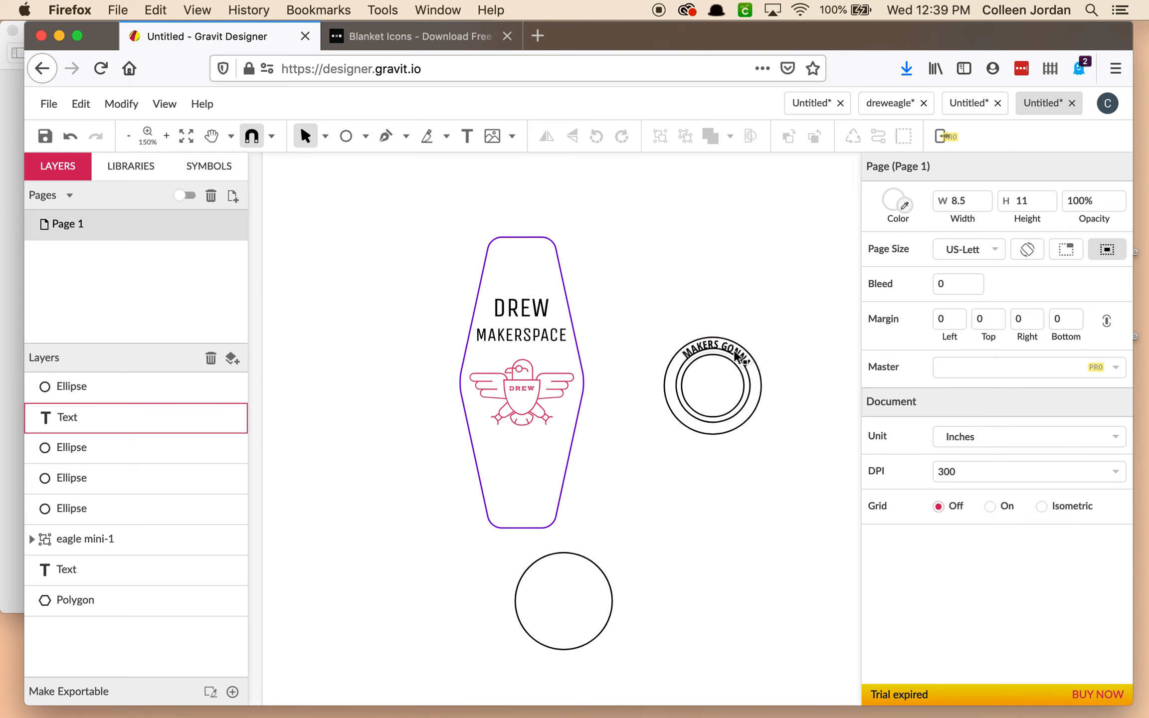
{"action": "left_click", "coordinate": [735, 356]}
{"action": "left_click", "coordinate": [816, 348]}
{"action": "left_click", "coordinate": [749, 363]}
{"action": "left_click_drag", "start_coordinate": [784, 439], "coordinate": [673, 303]}
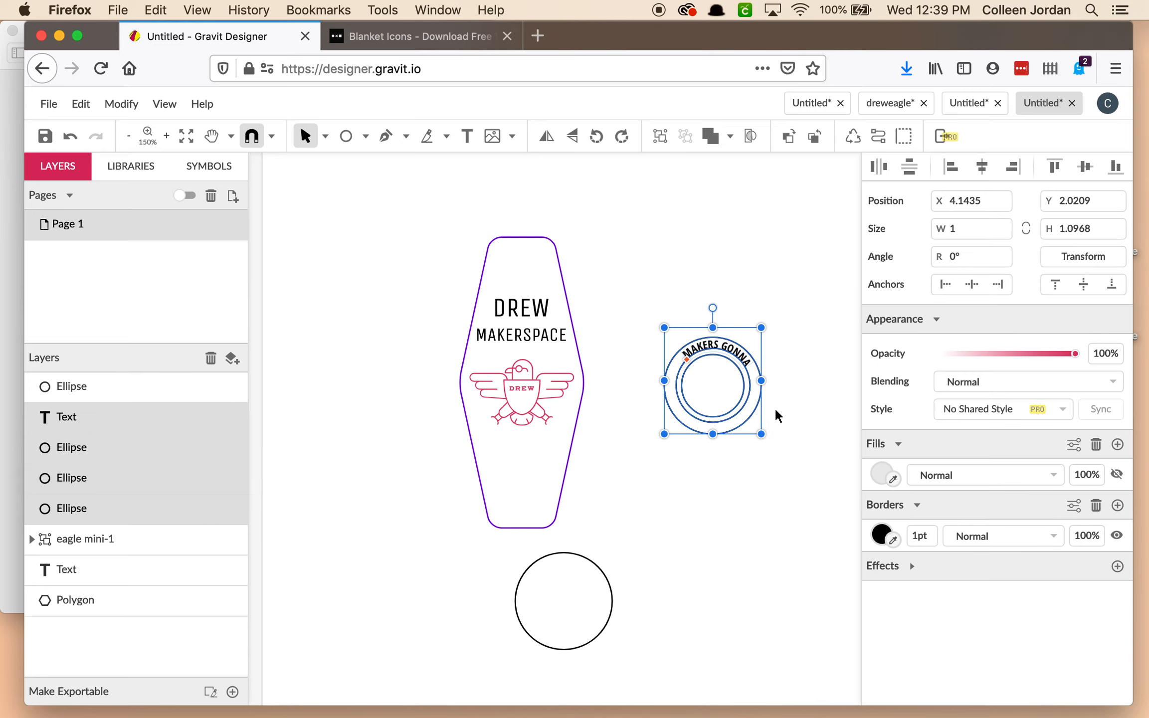
{"action": "left_click", "coordinate": [745, 403], "text": "shift"}
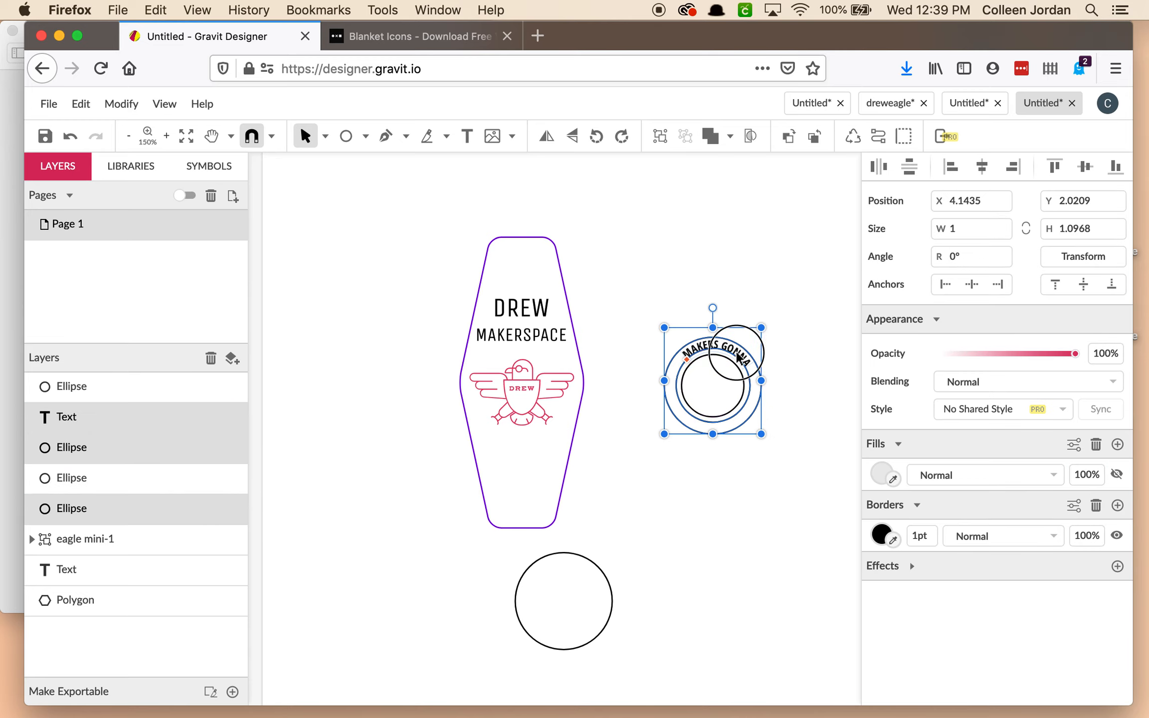
{"action": "left_click_drag", "start_coordinate": [736, 361], "coordinate": [754, 284]}
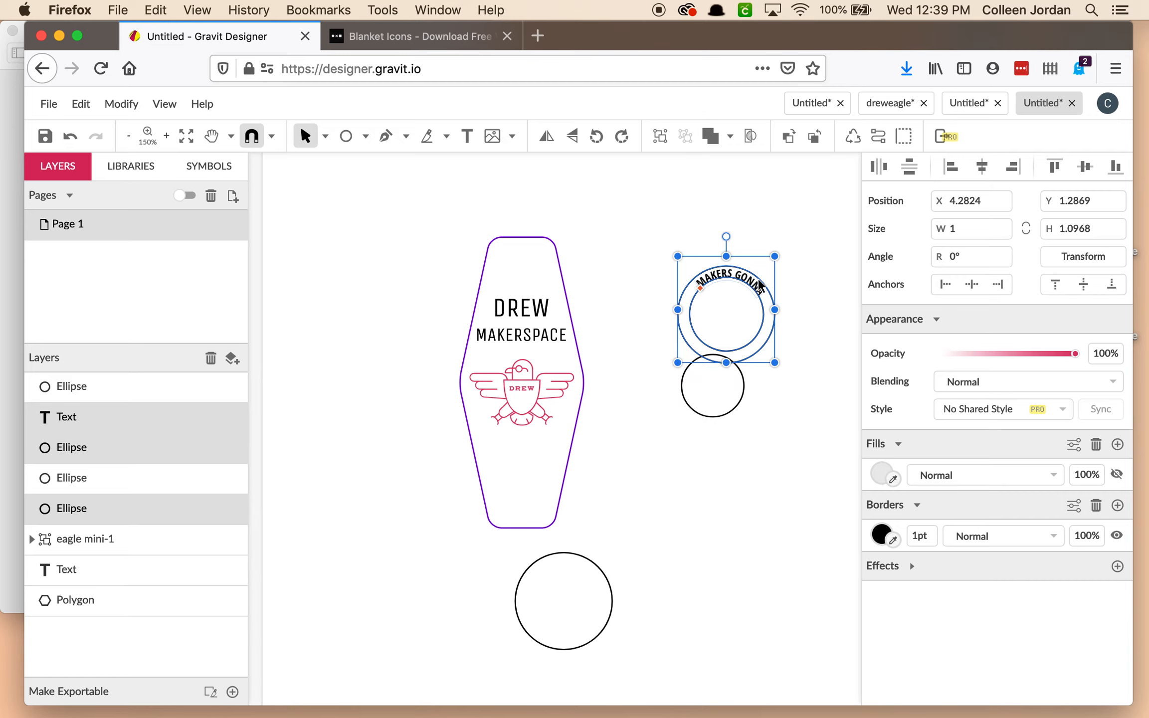
{"action": "key", "text": "super+z"}
{"action": "left_click", "coordinate": [758, 411], "text": "shift"}
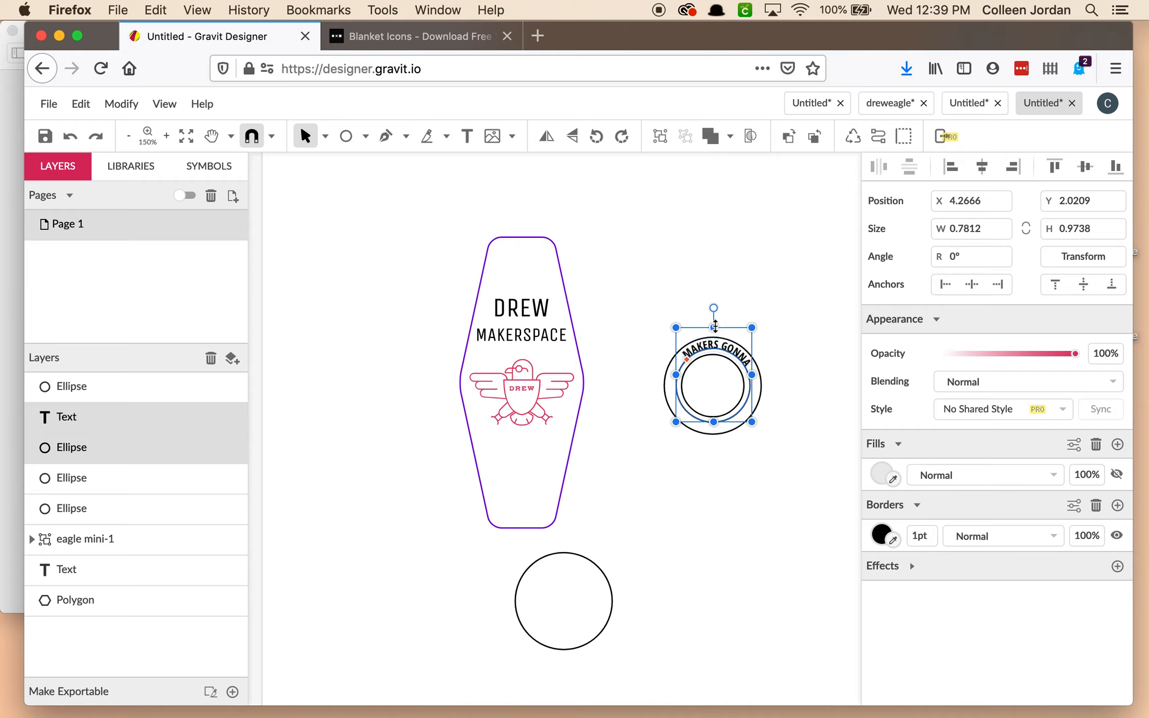
{"action": "mouse_move", "coordinate": [716, 327]}
{"action": "left_mouse_down"}
{"action": "mouse_move", "coordinate": [698, 303]}
{"action": "mouse_move", "coordinate": [713, 306]}
{"action": "left_mouse_up"}
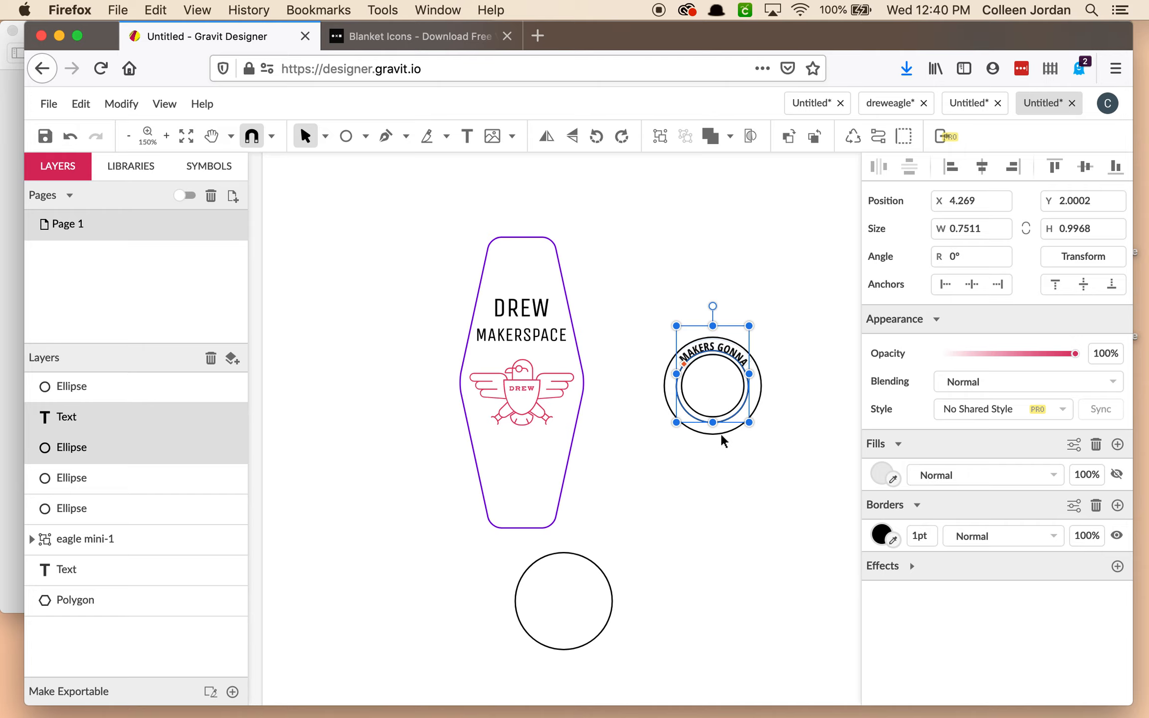
Try the Unica One font in Regular weight on the curved MAKERS GONNA text, then undo the font change.
{"action": "left_click", "coordinate": [671, 268]}
{"action": "left_click", "coordinate": [522, 313]}
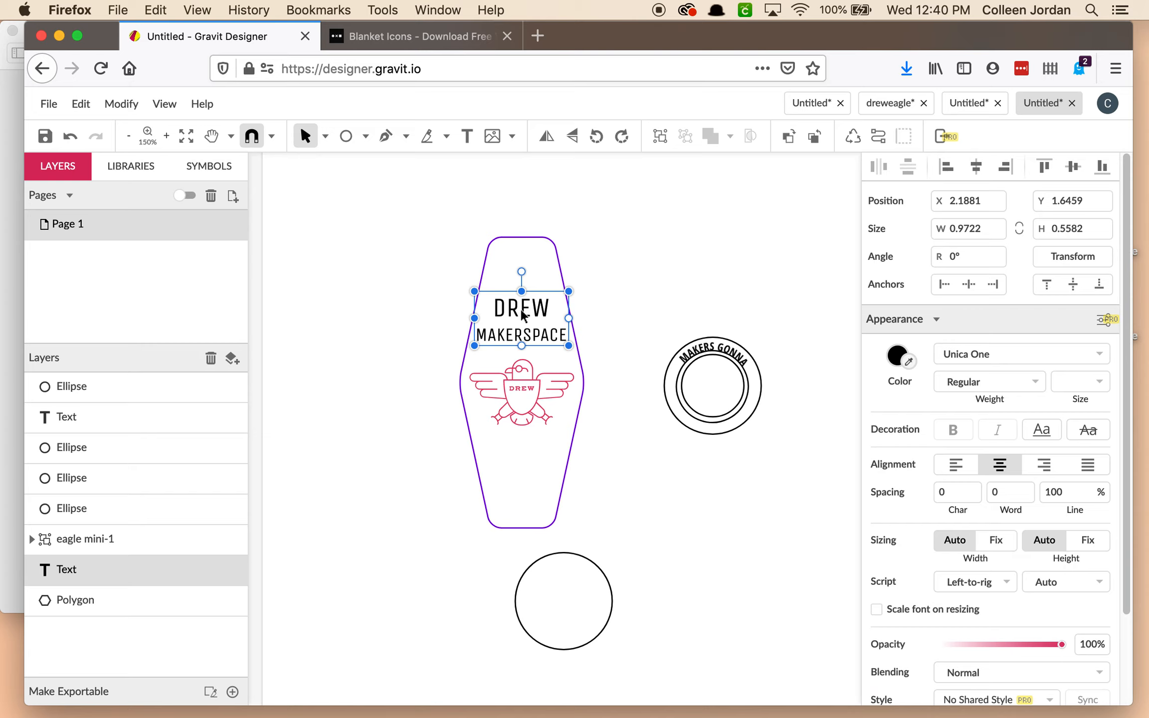
{"action": "left_click", "coordinate": [732, 358]}
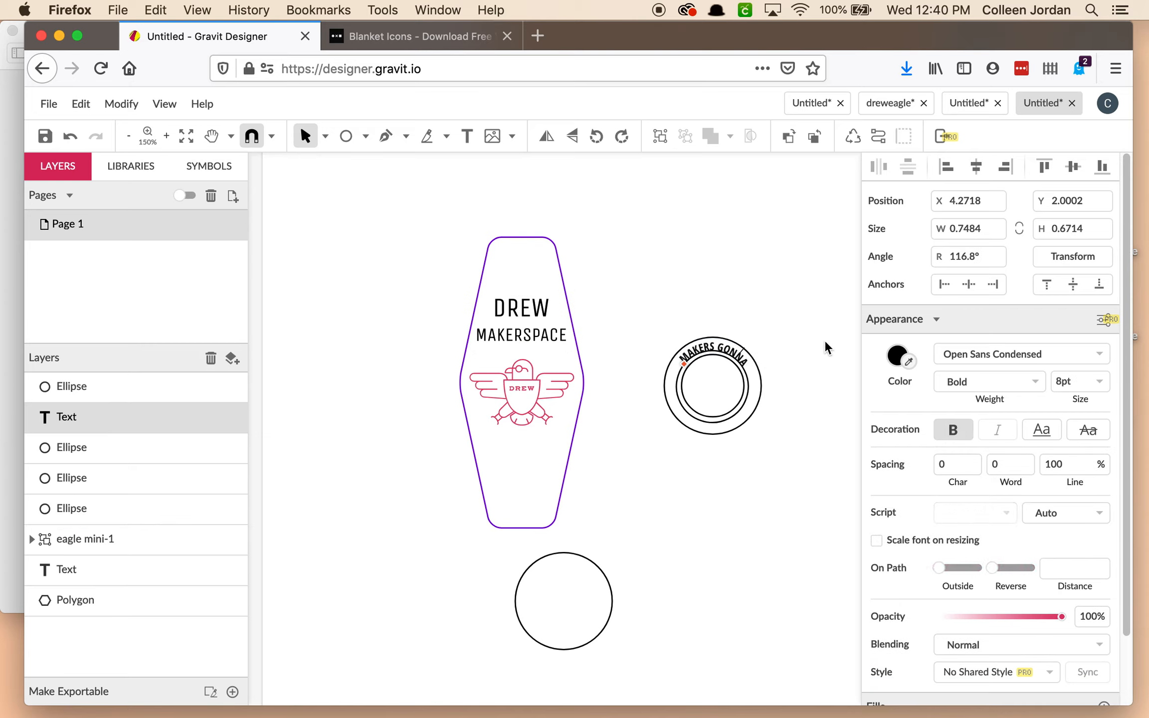
{"action": "double_click", "coordinate": [736, 357]}
{"action": "left_click", "coordinate": [735, 351]}
{"action": "triple_click", "coordinate": [744, 359]}
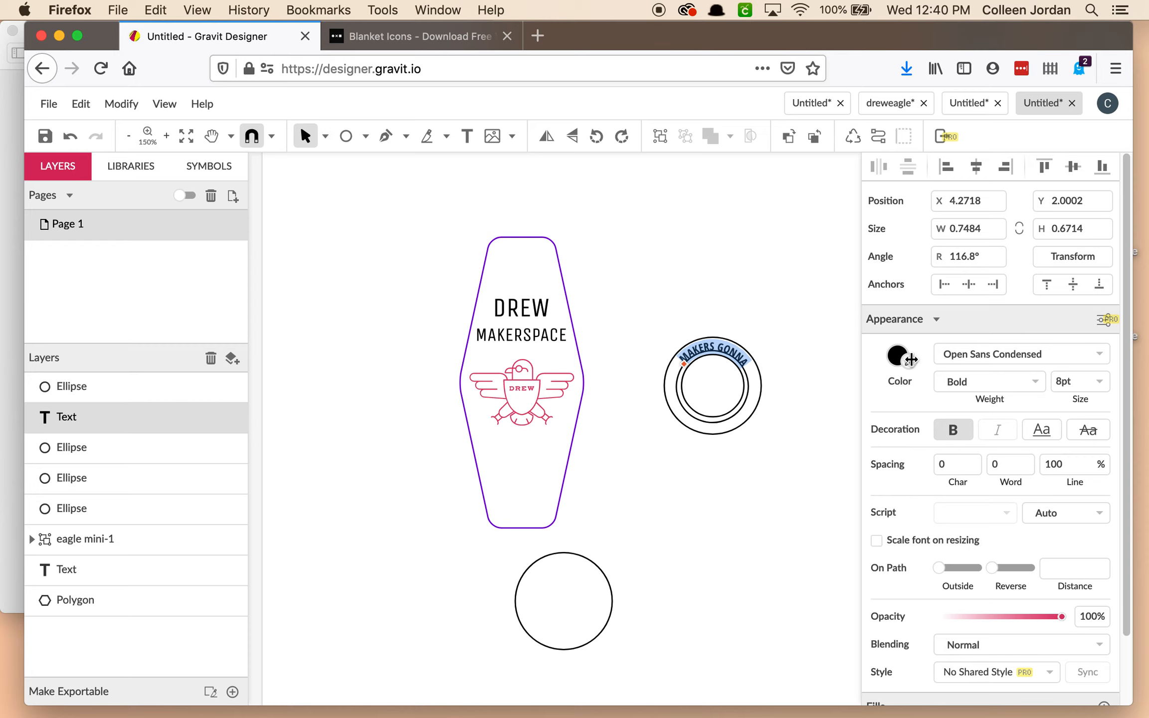
{"action": "left_click", "coordinate": [999, 351]}
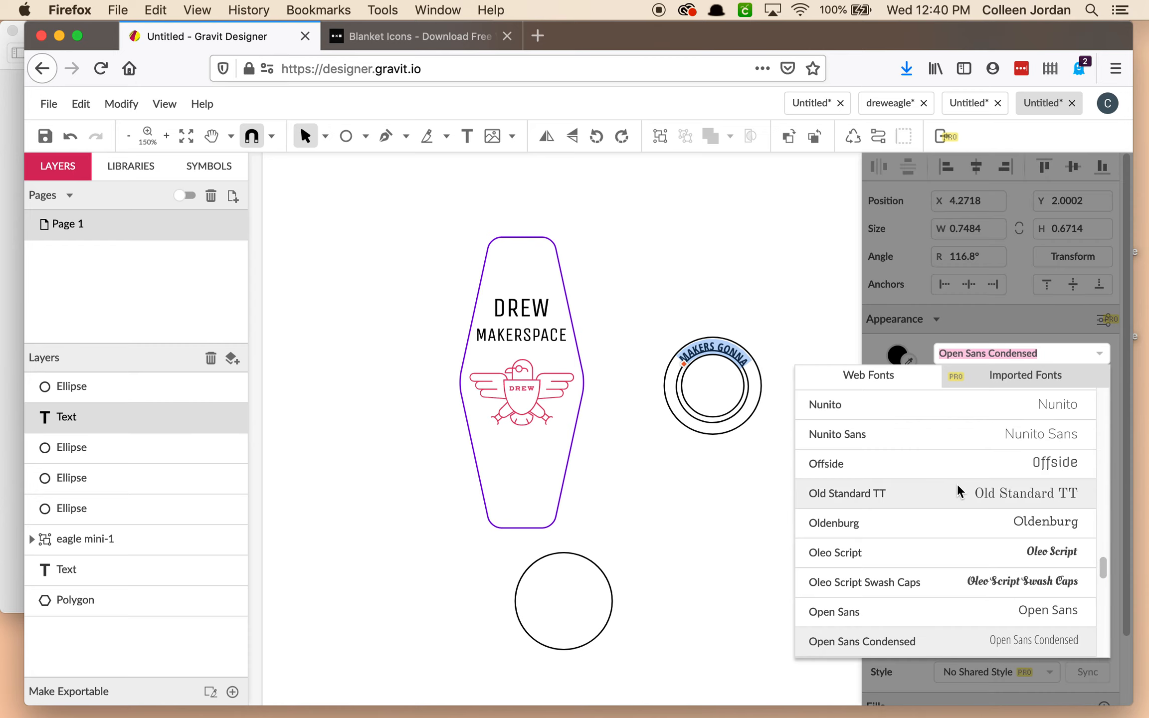
{"action": "type", "text": "uni"}
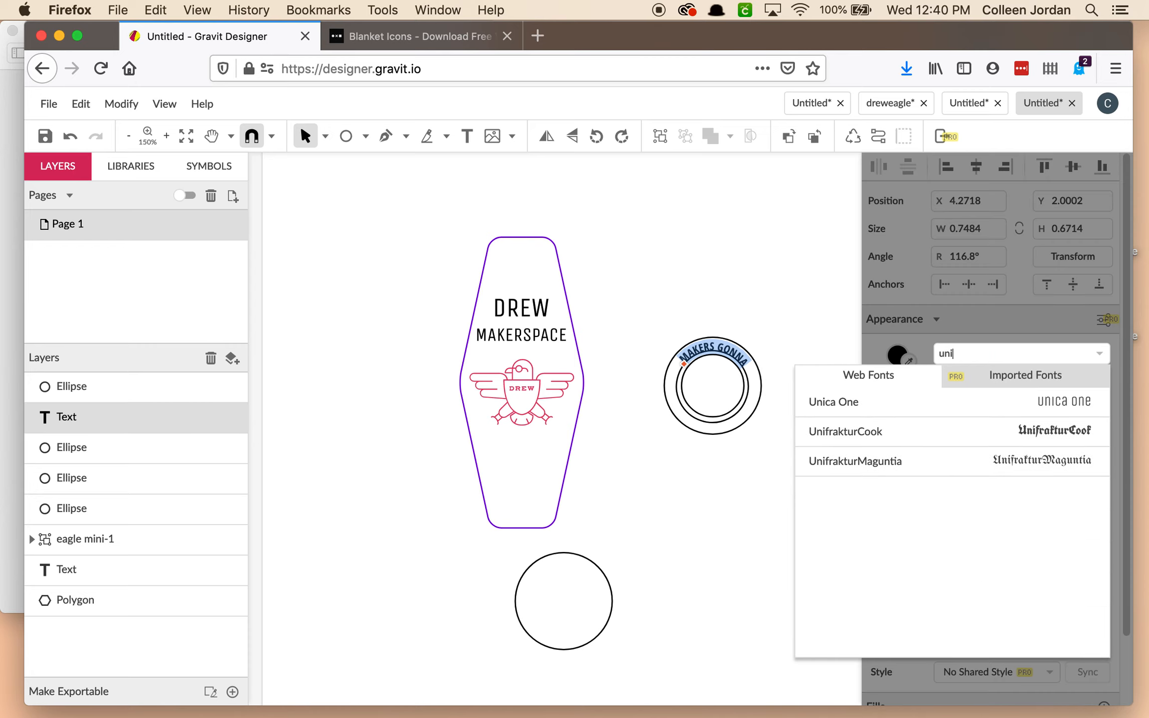
{"action": "left_click", "coordinate": [1035, 404]}
{"action": "left_click", "coordinate": [1038, 380]}
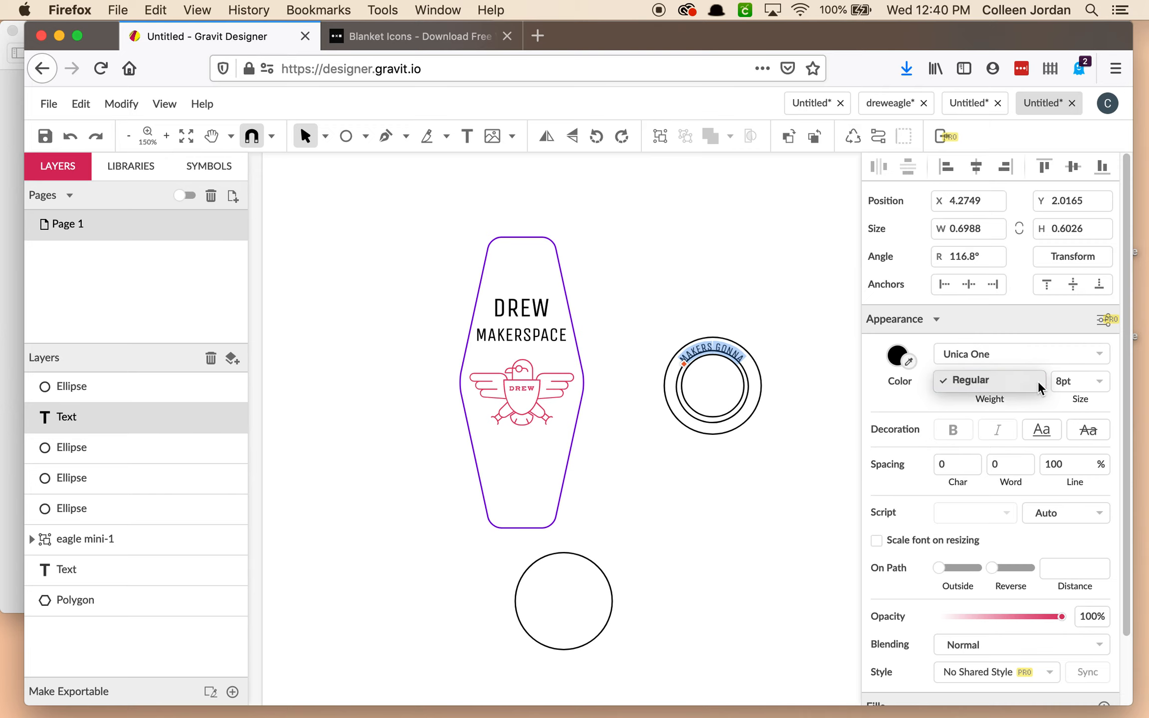
{"action": "left_click", "coordinate": [1036, 380]}
{"action": "left_click", "coordinate": [1035, 379]}
{"action": "left_click", "coordinate": [777, 319]}
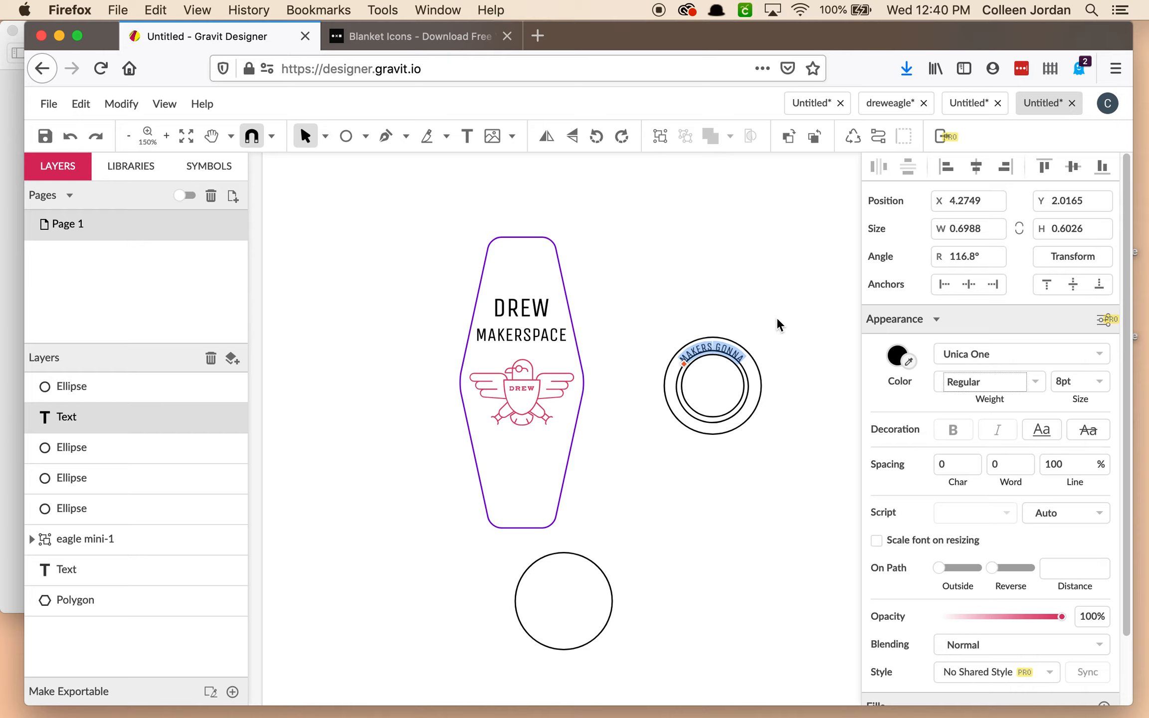
{"action": "left_click", "coordinate": [819, 384]}
{"action": "key", "text": "super+z"}
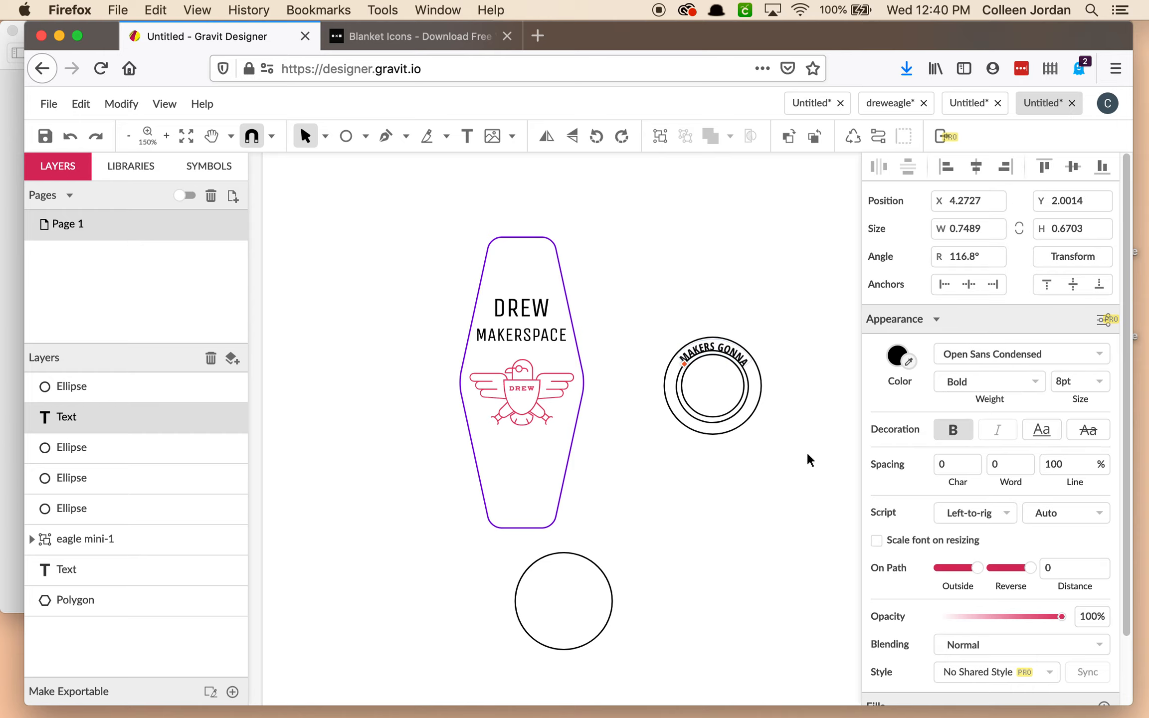
Hide the border of the circle that carries the MAKERS GONNA text.
{"action": "left_click", "coordinate": [818, 374]}
{"action": "left_click", "coordinate": [748, 363]}
{"action": "left_click", "coordinate": [797, 363]}
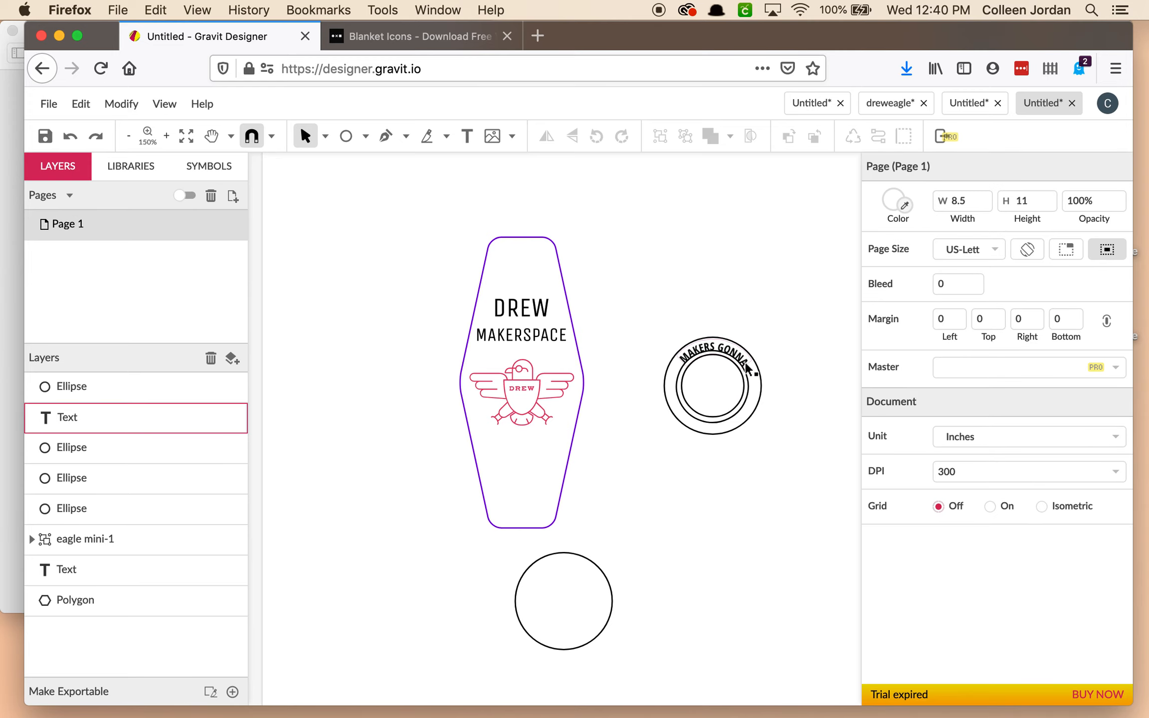
{"action": "left_click", "coordinate": [751, 385]}
{"action": "scroll", "coordinate": [772, 529], "scroll_direction": "down", "scroll_amount": 1}
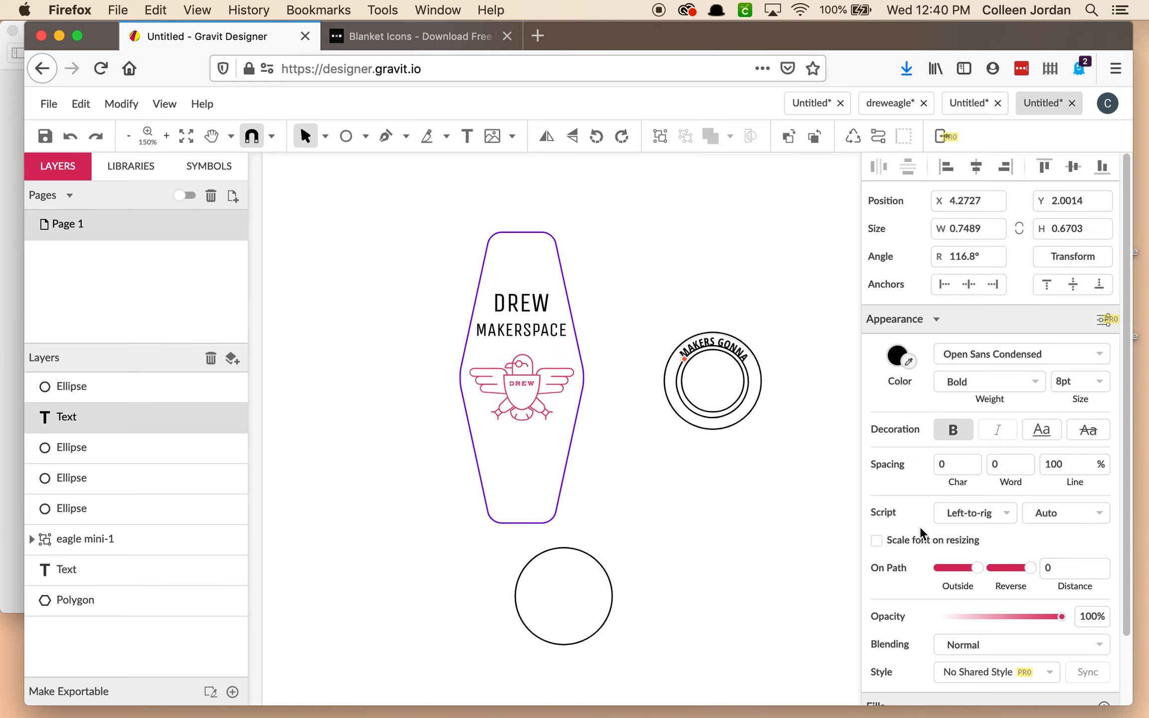
{"action": "scroll", "coordinate": [979, 559], "scroll_direction": "down", "scroll_amount": 3}
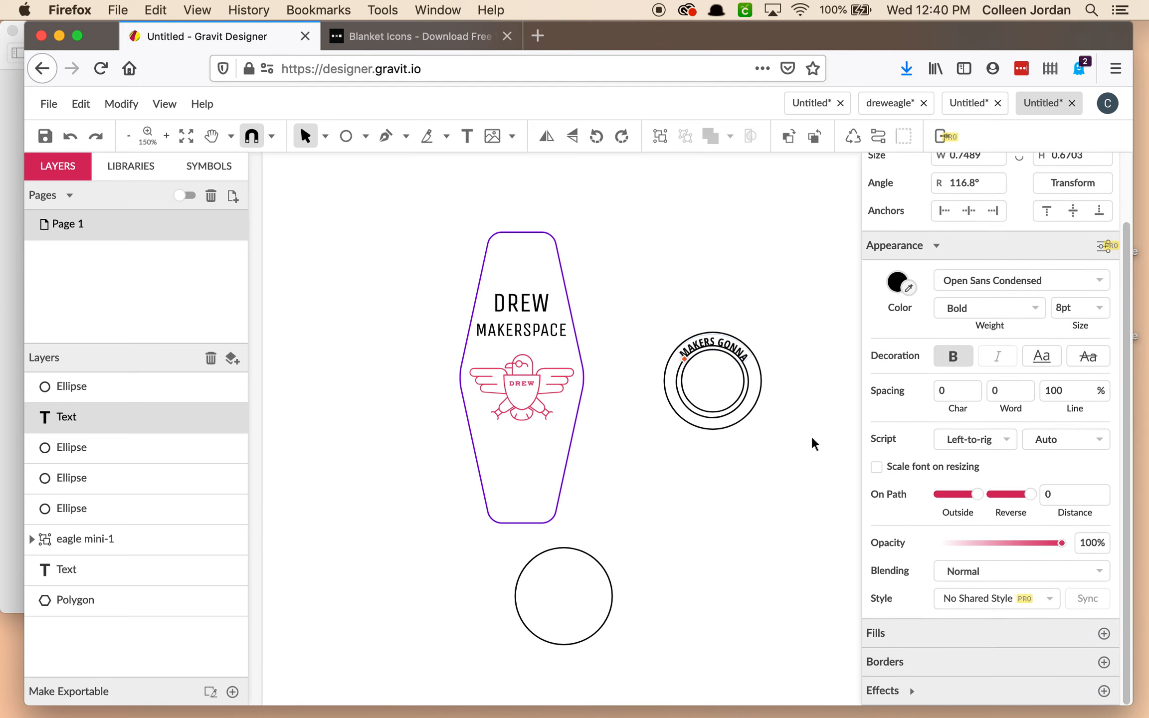
{"action": "left_click", "coordinate": [780, 387]}
{"action": "left_click", "coordinate": [747, 383]}
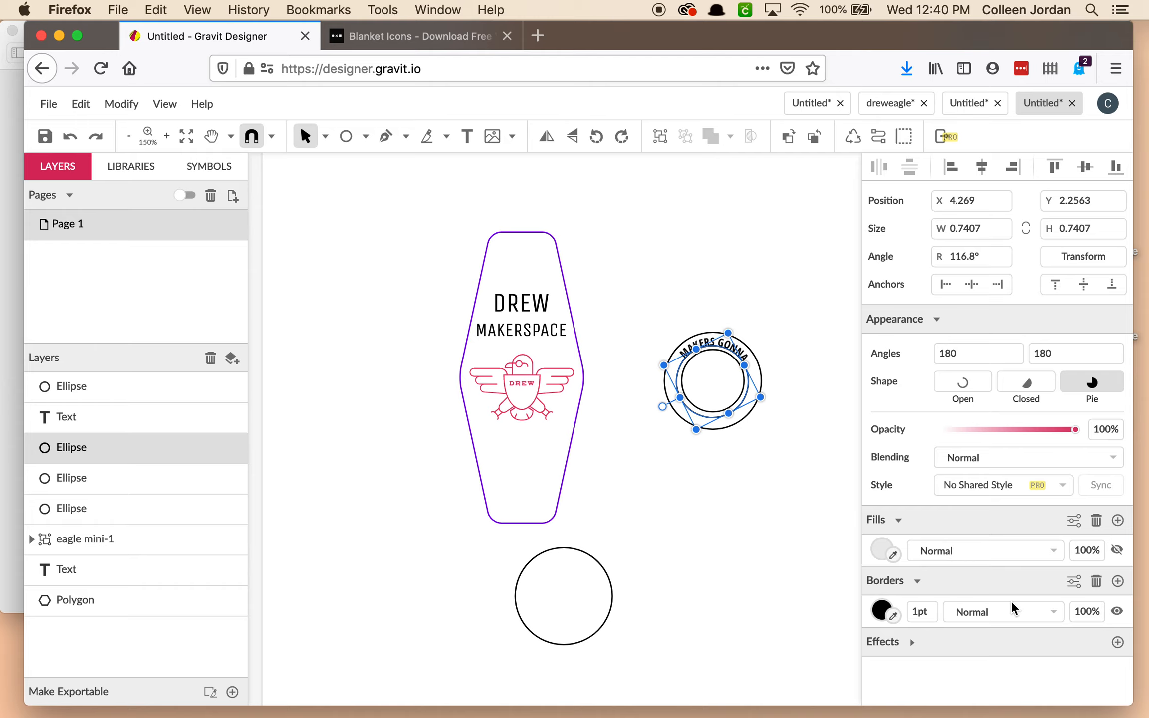
{"action": "left_click", "coordinate": [1117, 611]}
{"action": "left_click", "coordinate": [797, 307]}
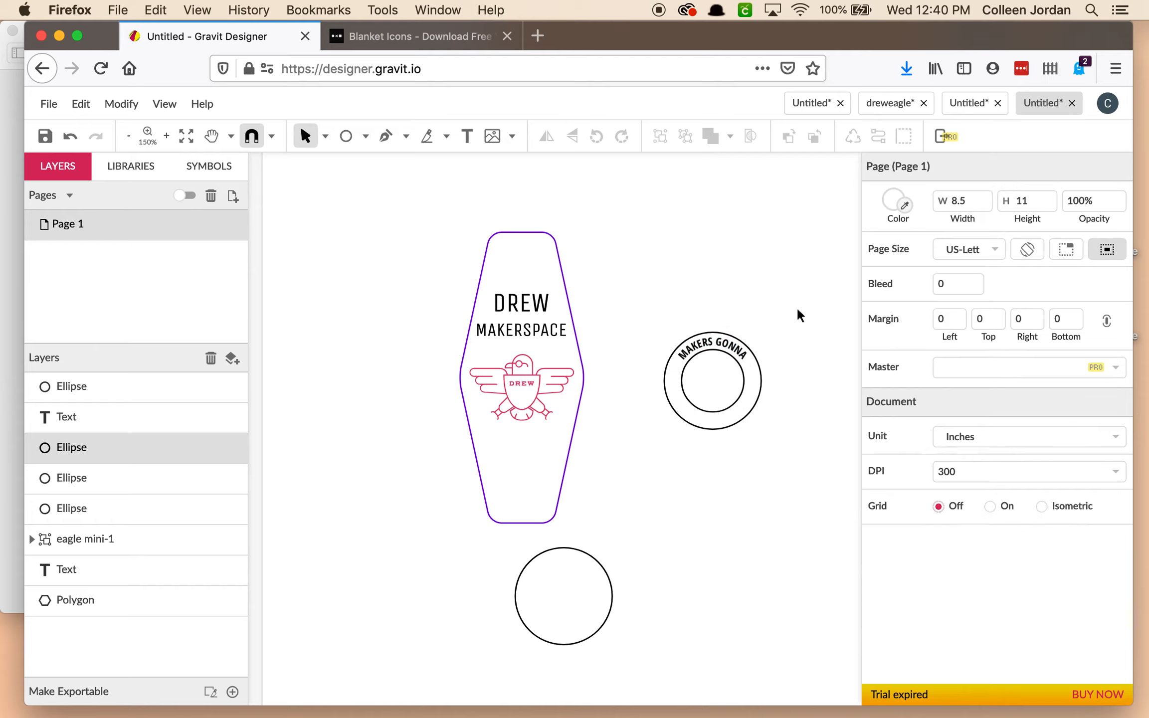
Convert the curved MAKERS GONNA text to a path.
{"action": "left_click", "coordinate": [735, 353]}
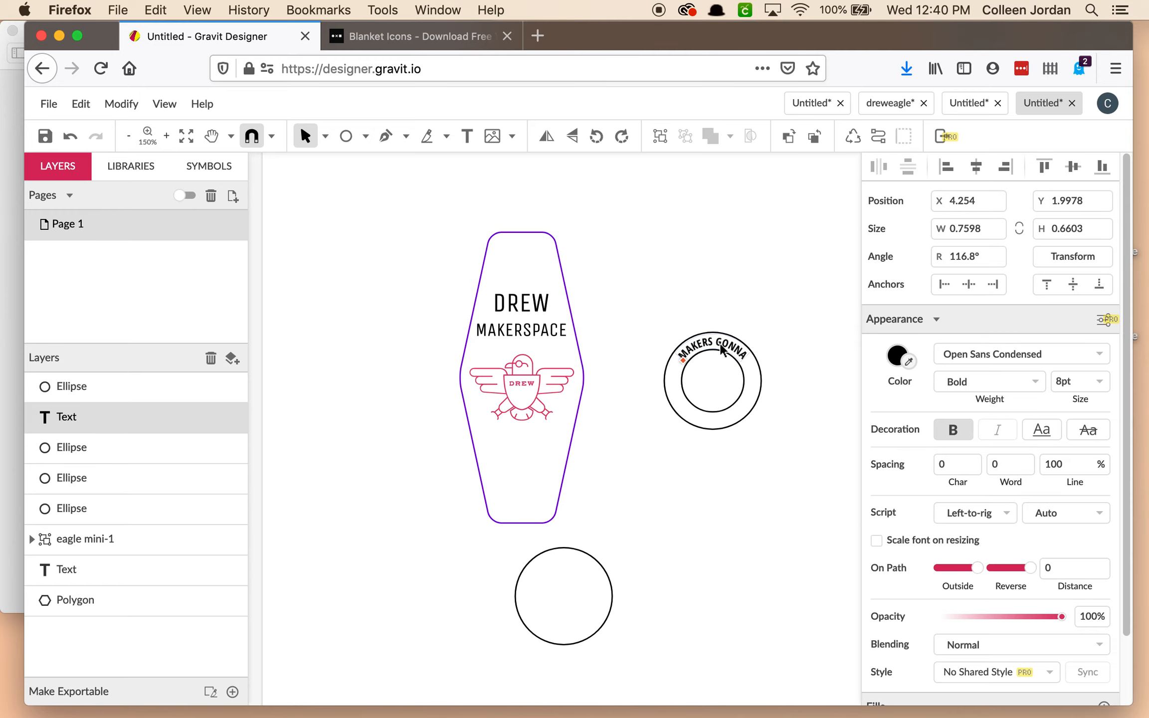
{"action": "right_click", "coordinate": [719, 350]}
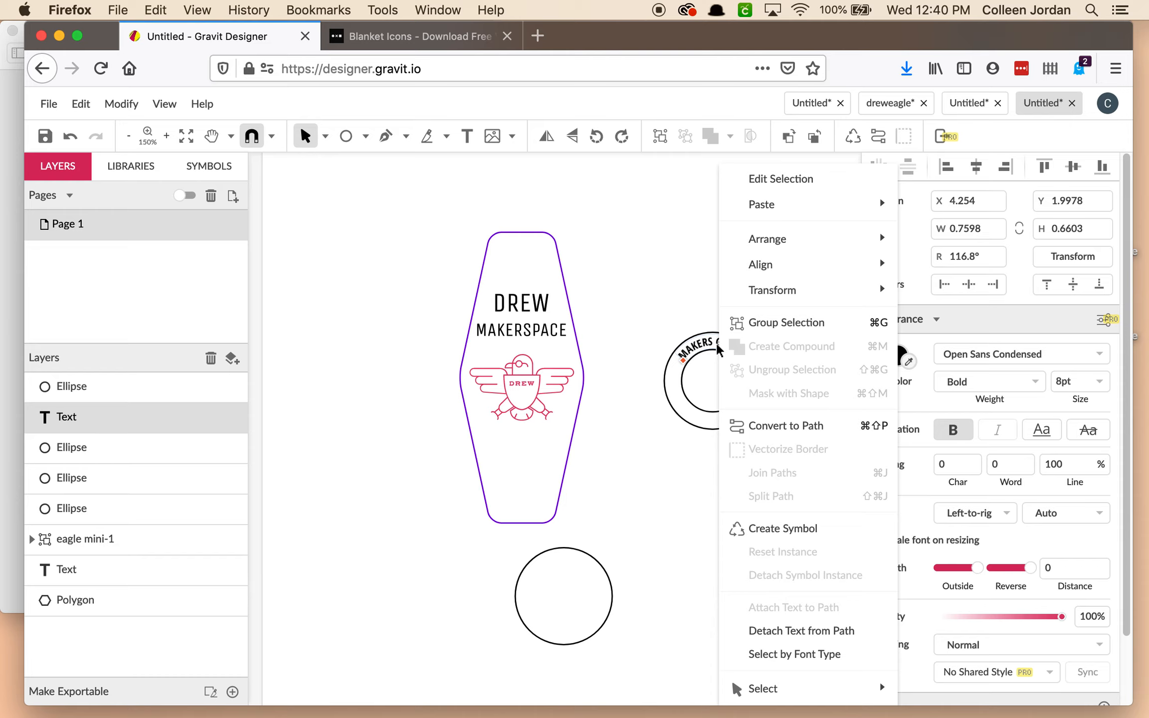
{"action": "left_click", "coordinate": [799, 424]}
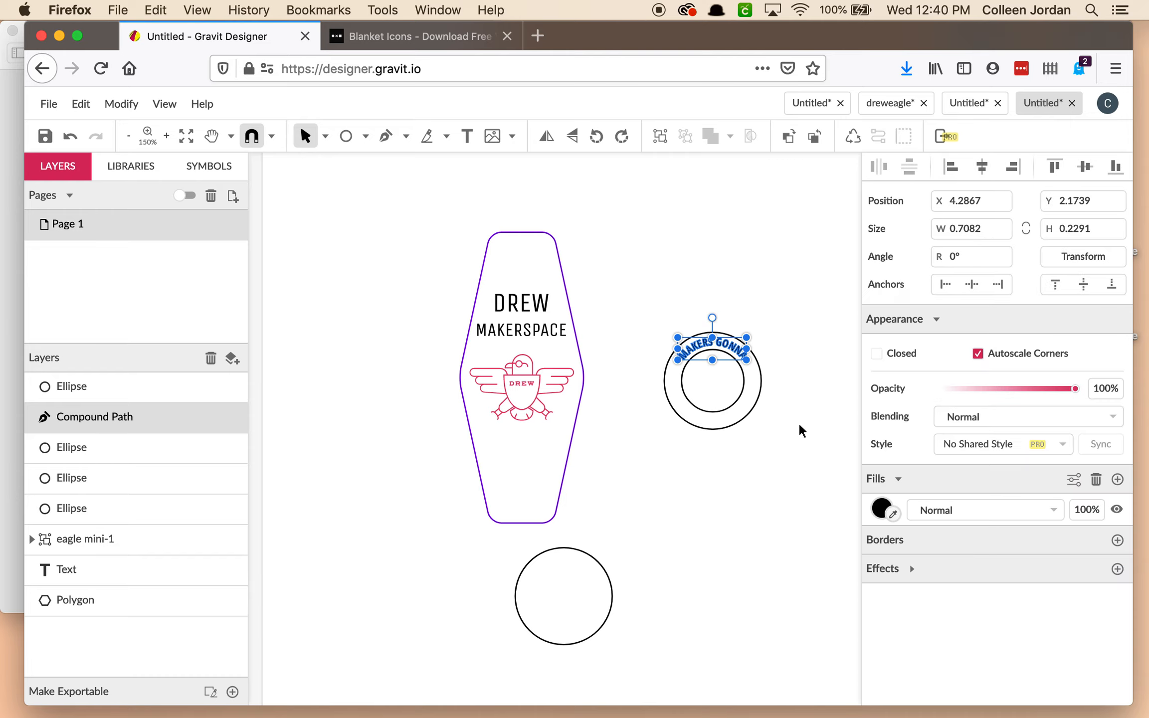
{"action": "left_click", "coordinate": [799, 425]}
{"action": "left_click", "coordinate": [737, 352]}
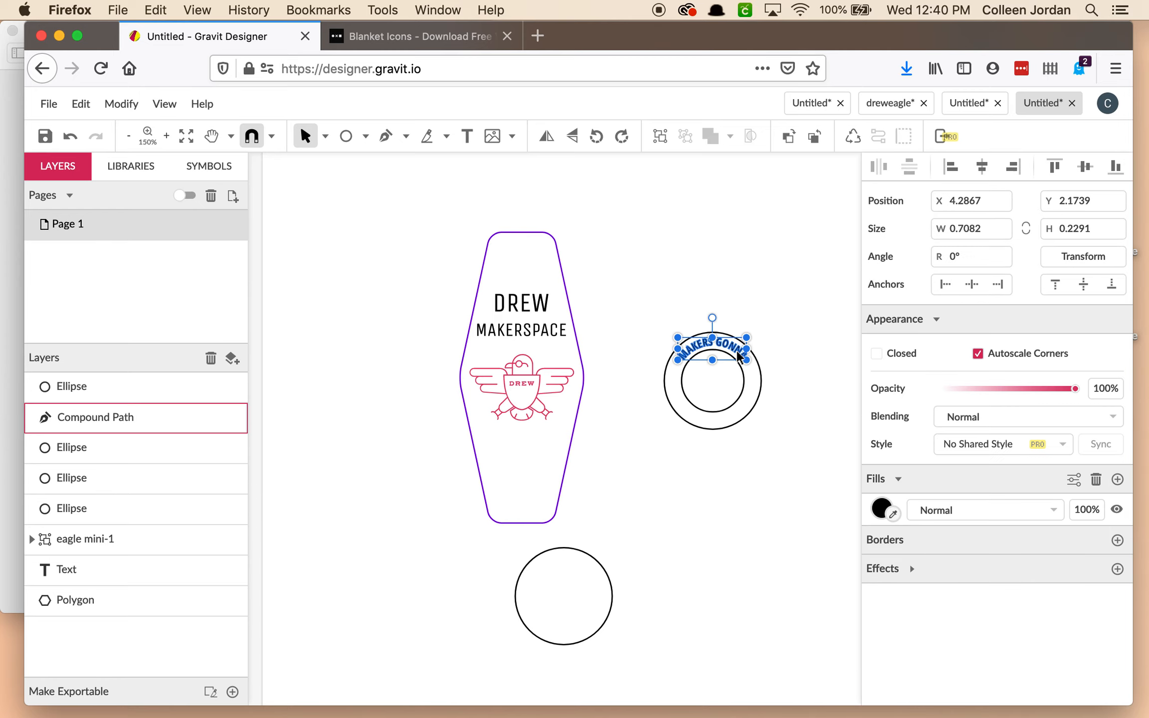
Examine the anchor points of the converted MAKERS GONNA letters up close with the Subselect tool, and return to the Pointer tool.
{"action": "key", "text": "super+plus"}
{"action": "key", "text": "super+plus"}
{"action": "key", "text": "super+plus"}
{"action": "key", "text": "super+plus"}
{"action": "key", "text": "super+plus"}
{"action": "key", "text": "super+plus"}
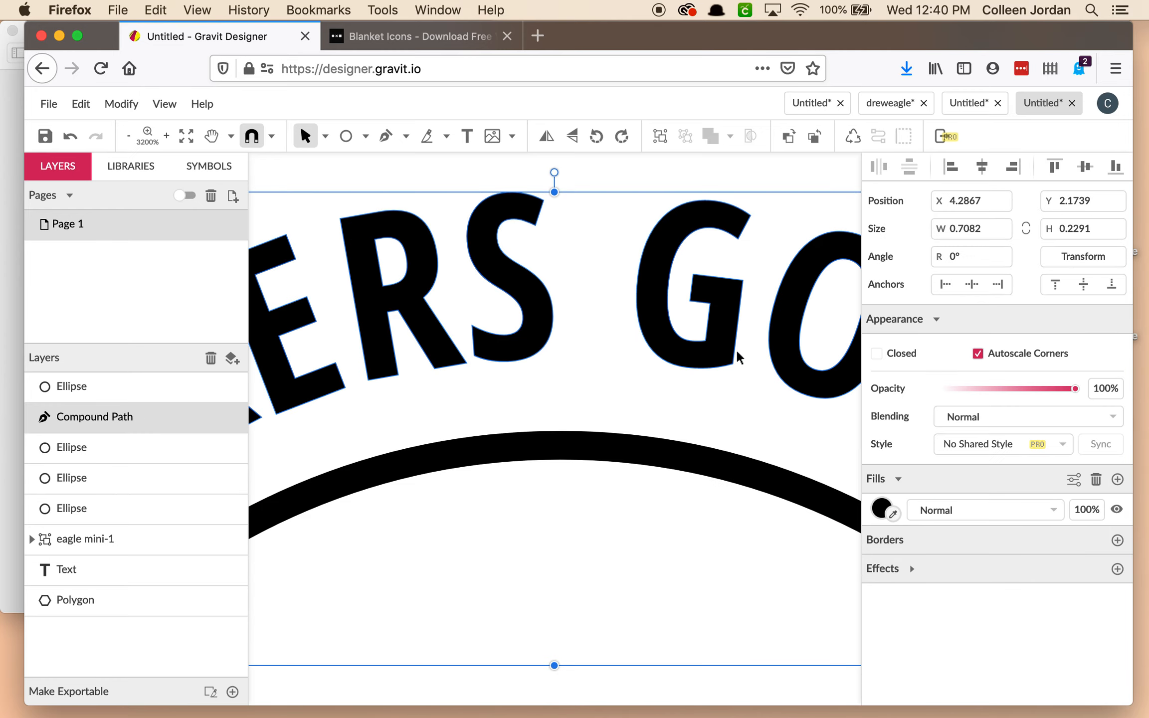
{"action": "left_click", "coordinate": [582, 610]}
{"action": "left_click", "coordinate": [533, 312]}
{"action": "left_click", "coordinate": [325, 136]}
{"action": "left_click", "coordinate": [342, 165]}
{"action": "left_click", "coordinate": [325, 135]}
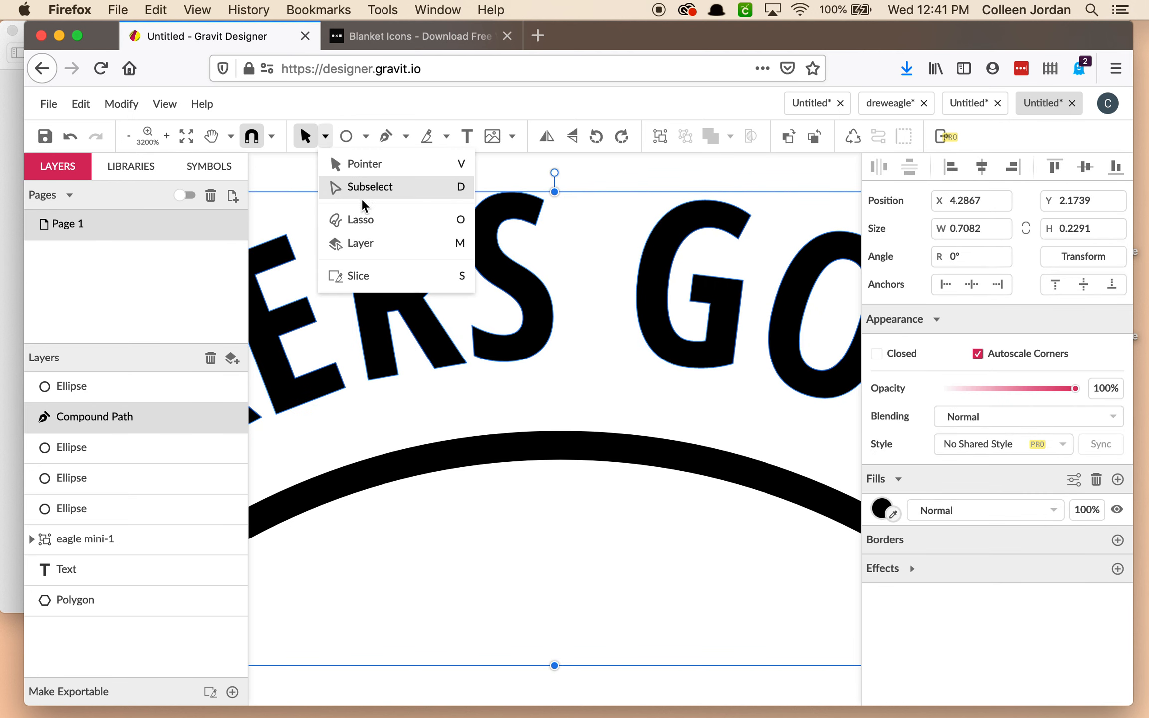
{"action": "left_click", "coordinate": [354, 186]}
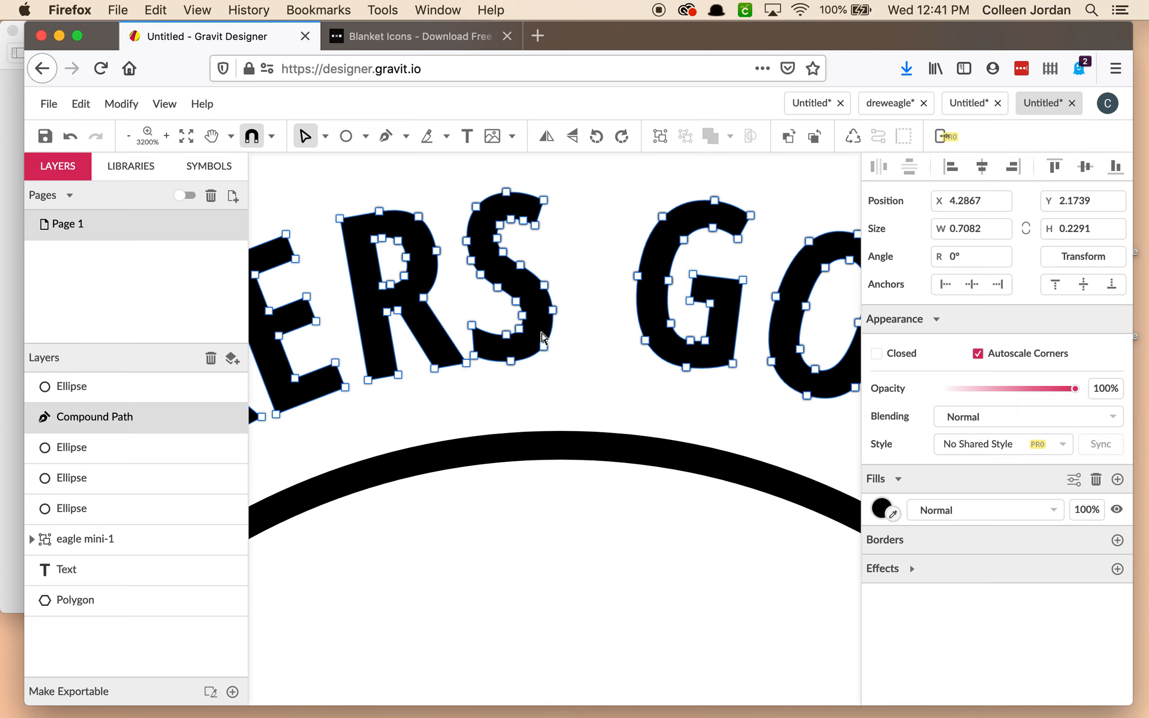
{"action": "key", "text": "super+0"}
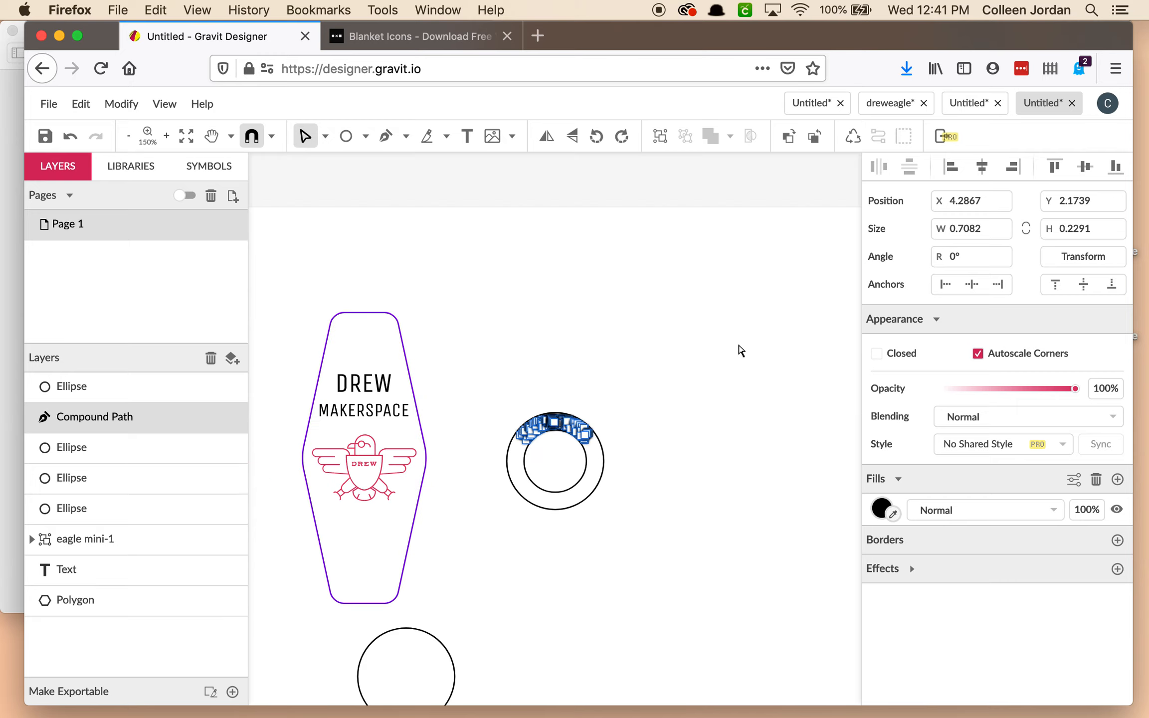
{"action": "left_click", "coordinate": [689, 387]}
{"action": "left_click", "coordinate": [304, 136]}
{"action": "left_click", "coordinate": [540, 360]}
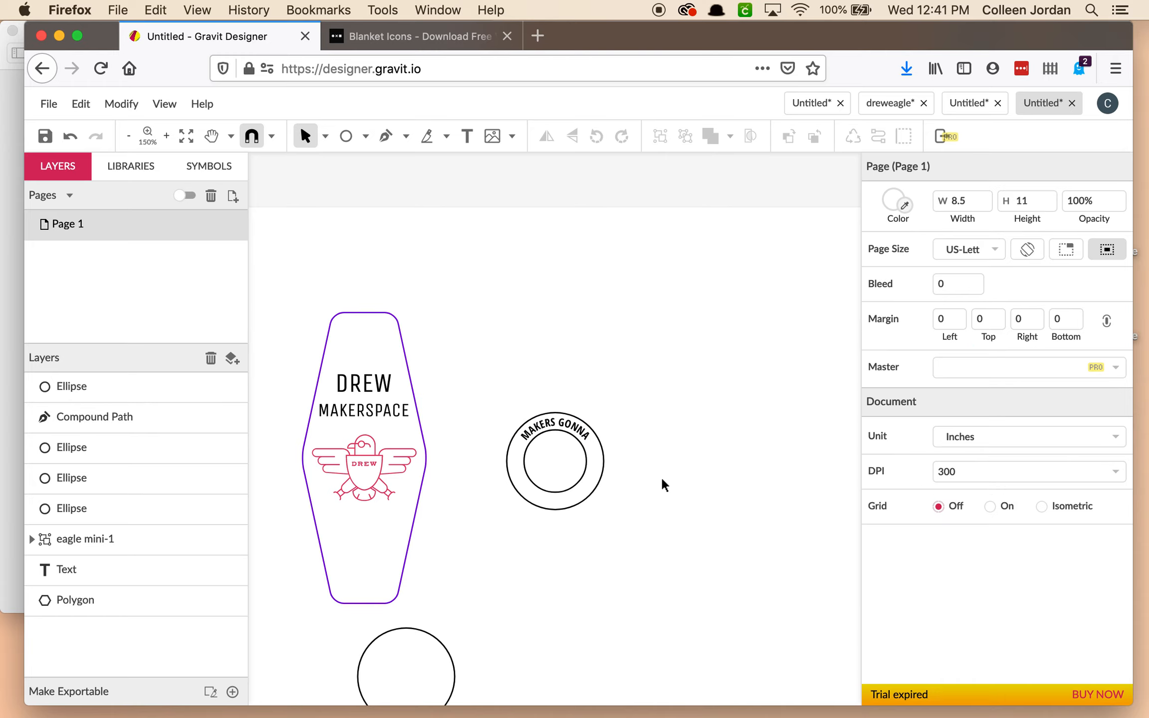
Move the spare 1 in circle to just below the badge and activate the Text tool.
{"action": "scroll", "coordinate": [573, 593], "scroll_direction": "down", "scroll_amount": 1}
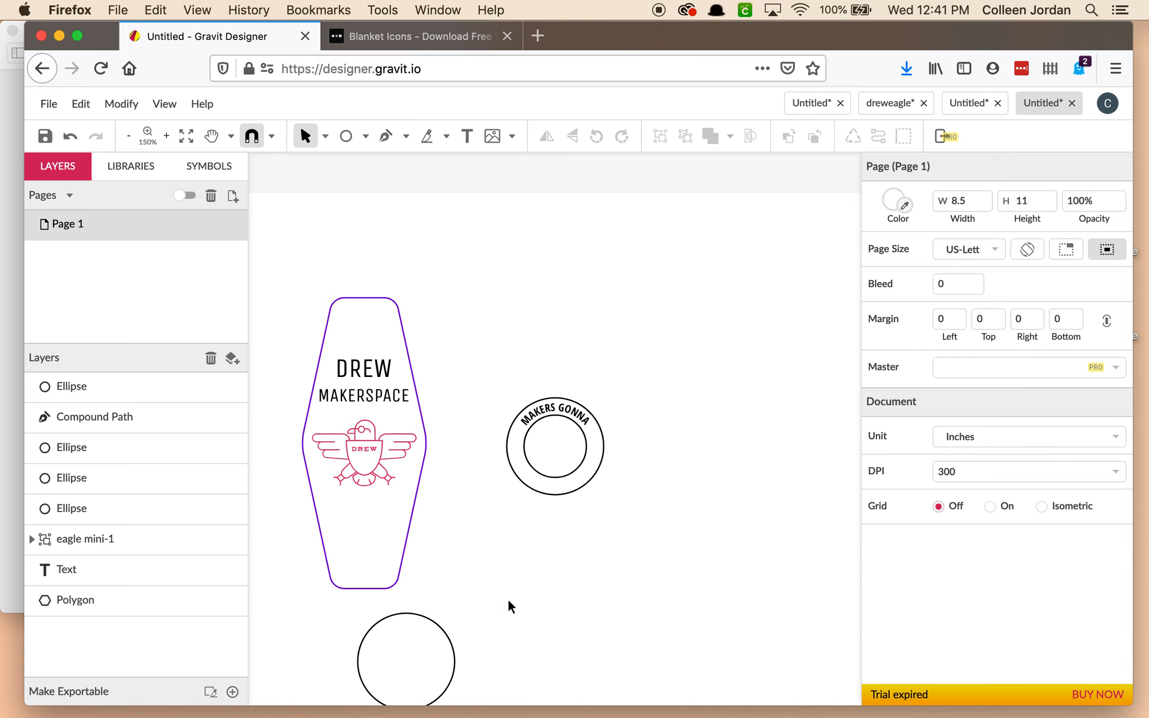
{"action": "left_click_drag", "start_coordinate": [440, 625], "coordinate": [653, 528]}
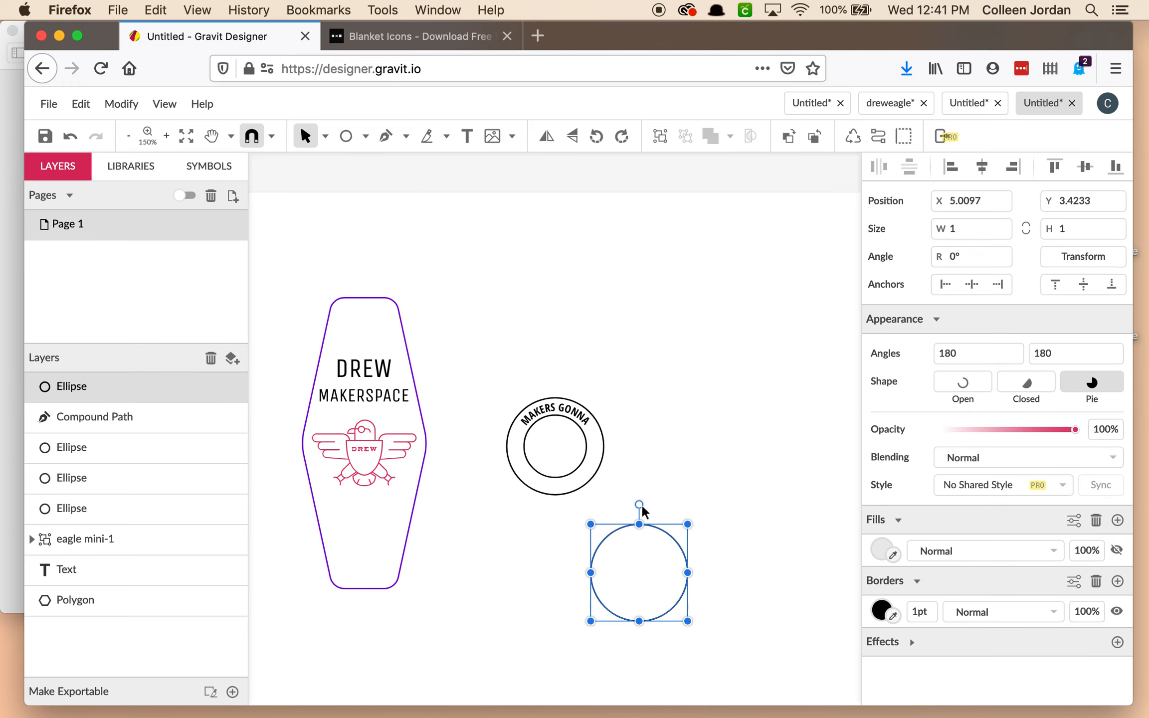
{"action": "left_click", "coordinate": [470, 135]}
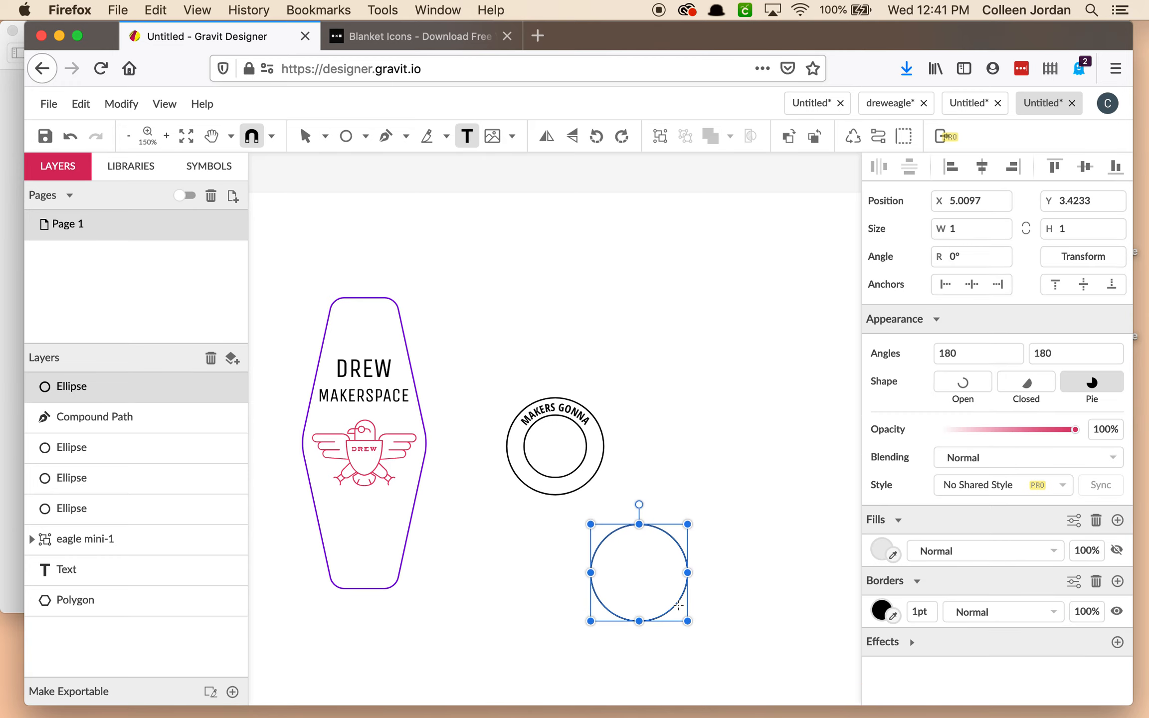
{"action": "left_click", "coordinate": [678, 605]}
{"action": "key", "text": "BackSpace"}
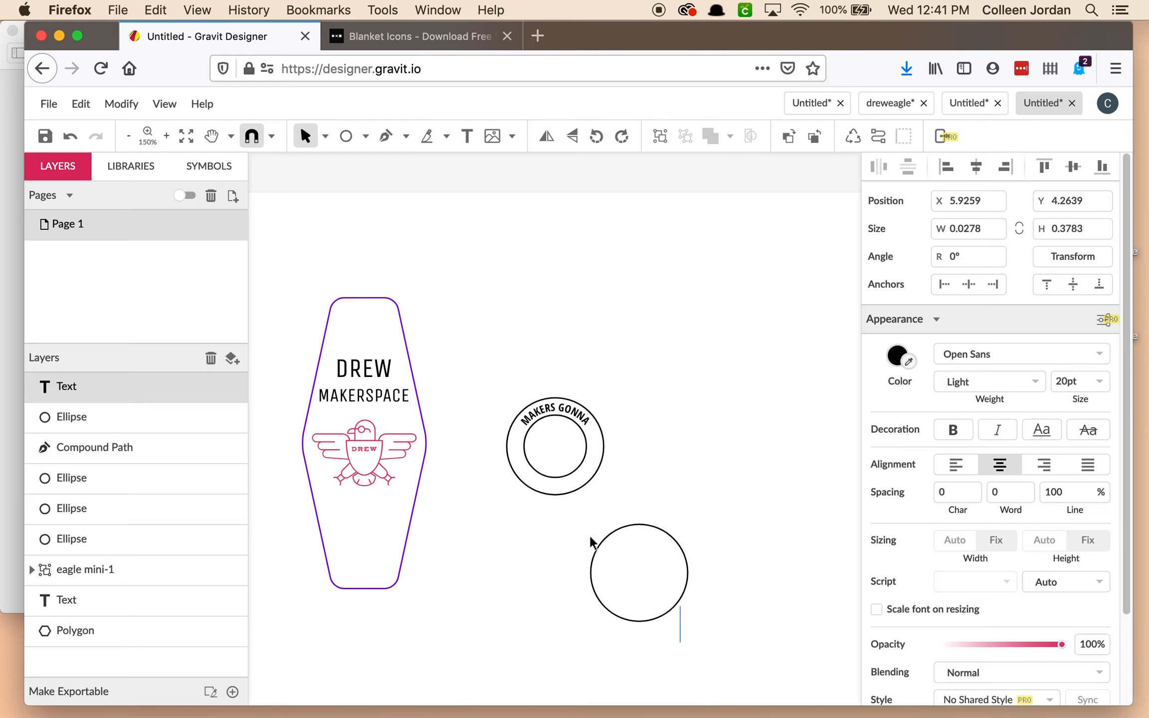
{"action": "left_click", "coordinate": [705, 627]}
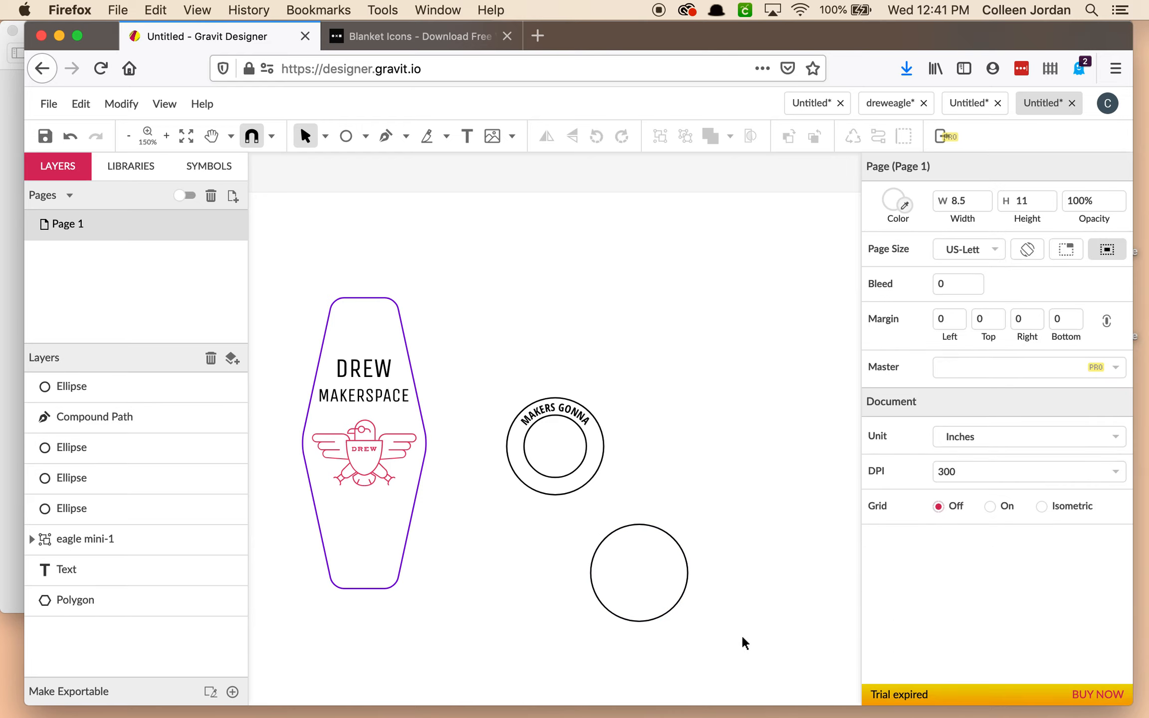
Attach path text reading "MAKE" to the lower standalone circle, starting at its upper-right edge.
{"action": "left_click", "coordinate": [682, 589]}
{"action": "left_click", "coordinate": [777, 675]}
{"action": "left_click_drag", "start_coordinate": [777, 676], "coordinate": [570, 539]}
{"action": "left_click", "coordinate": [469, 136]}
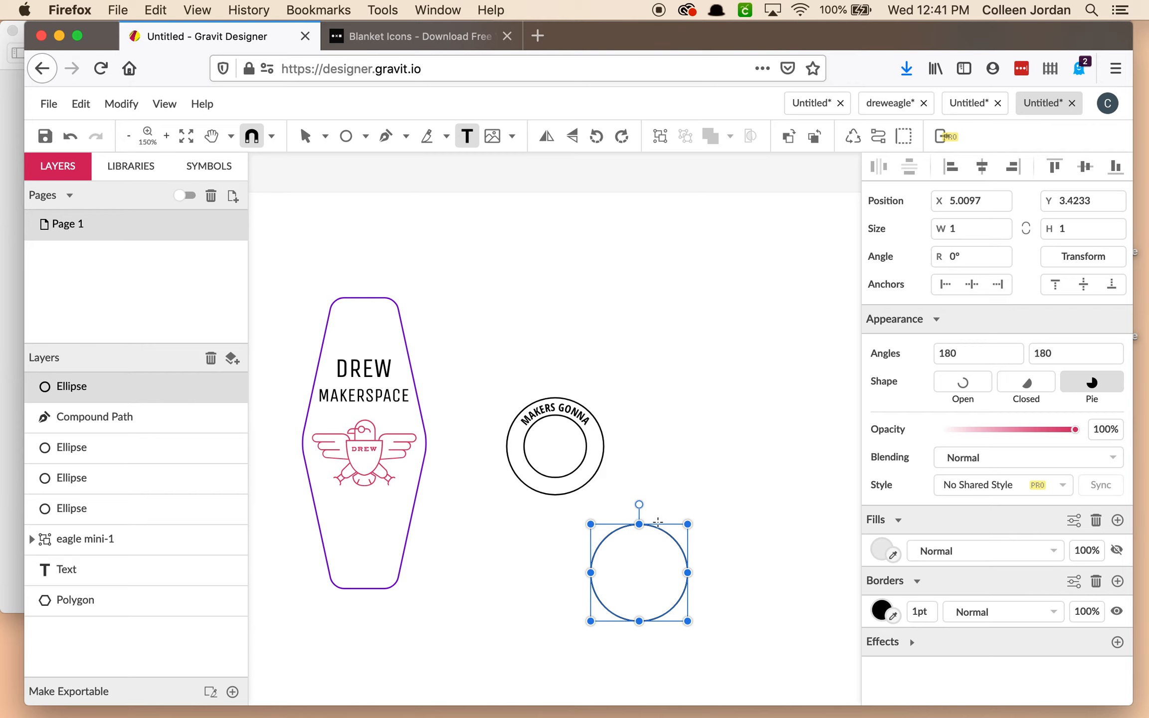
{"action": "left_click", "coordinate": [659, 526]}
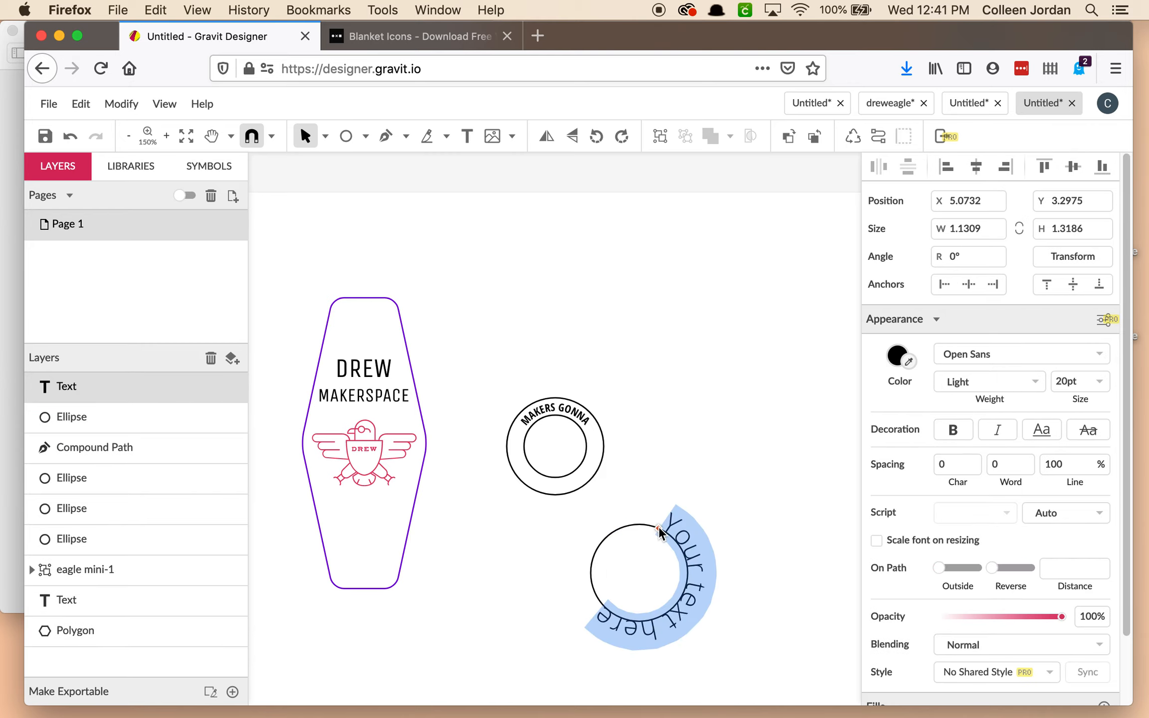
{"action": "type", "text": "MAKE"}
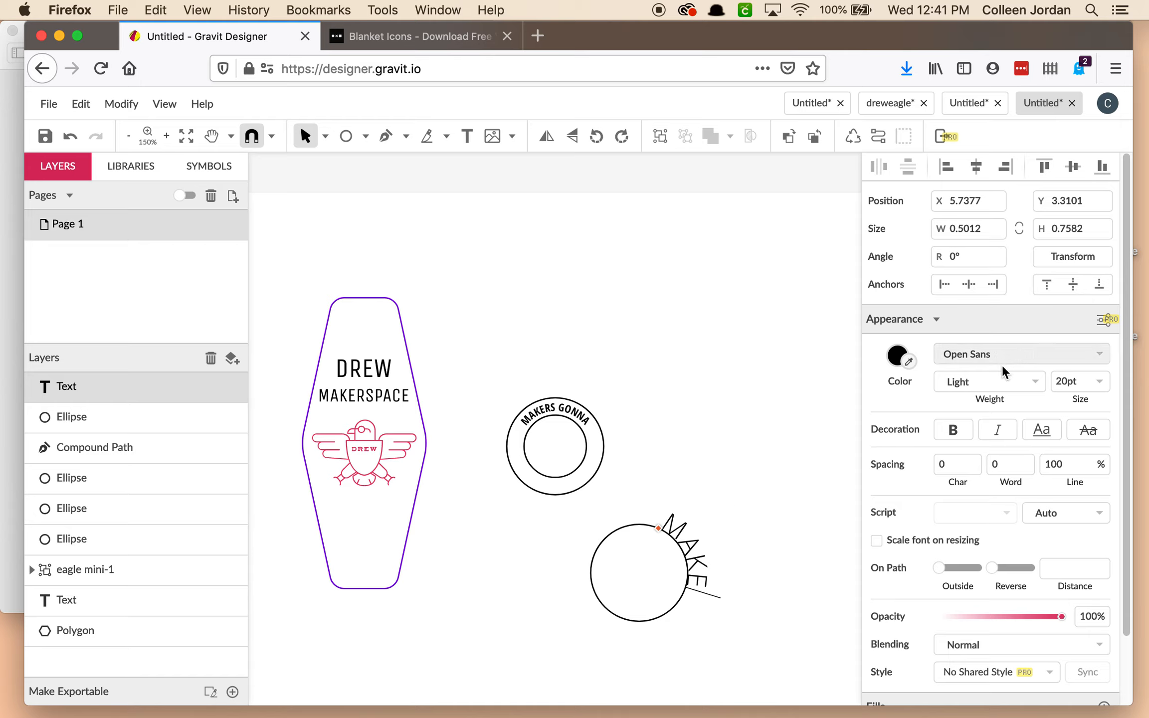
Try to set the MAKE path text to Bold weight and 8 pt size.
{"action": "left_click", "coordinate": [1023, 385]}
{"action": "left_click", "coordinate": [1007, 385]}
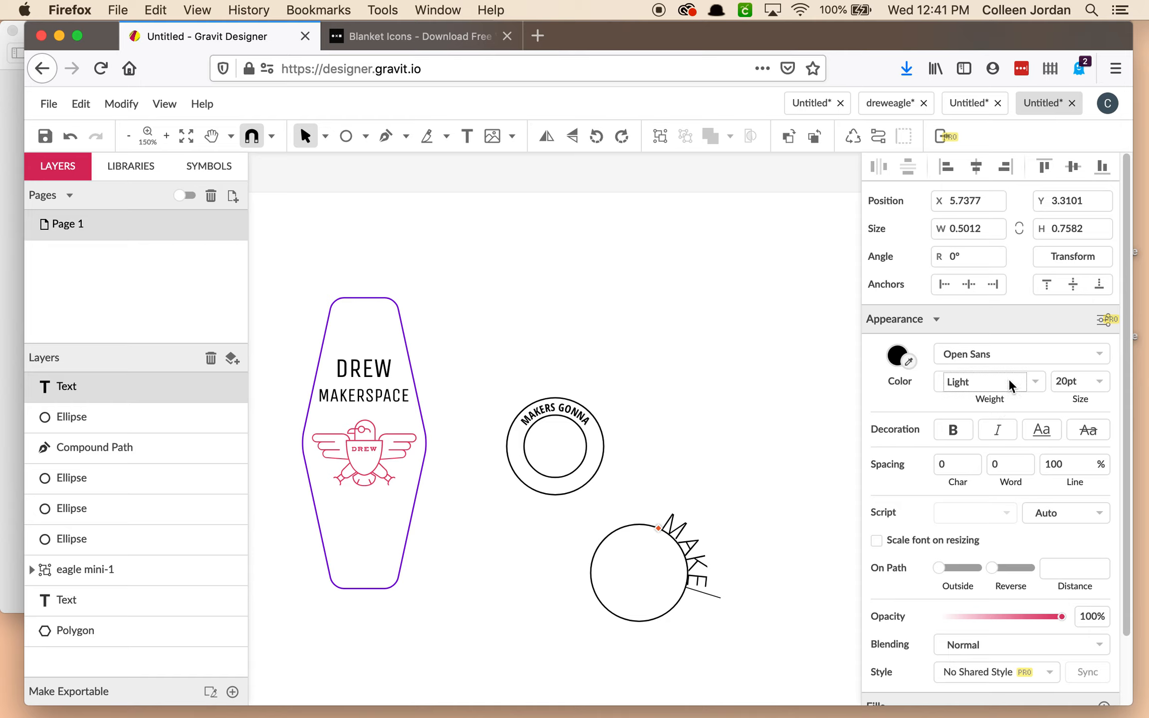
{"action": "left_click", "coordinate": [1036, 380]}
{"action": "left_click", "coordinate": [998, 454]}
{"action": "left_click", "coordinate": [1098, 383]}
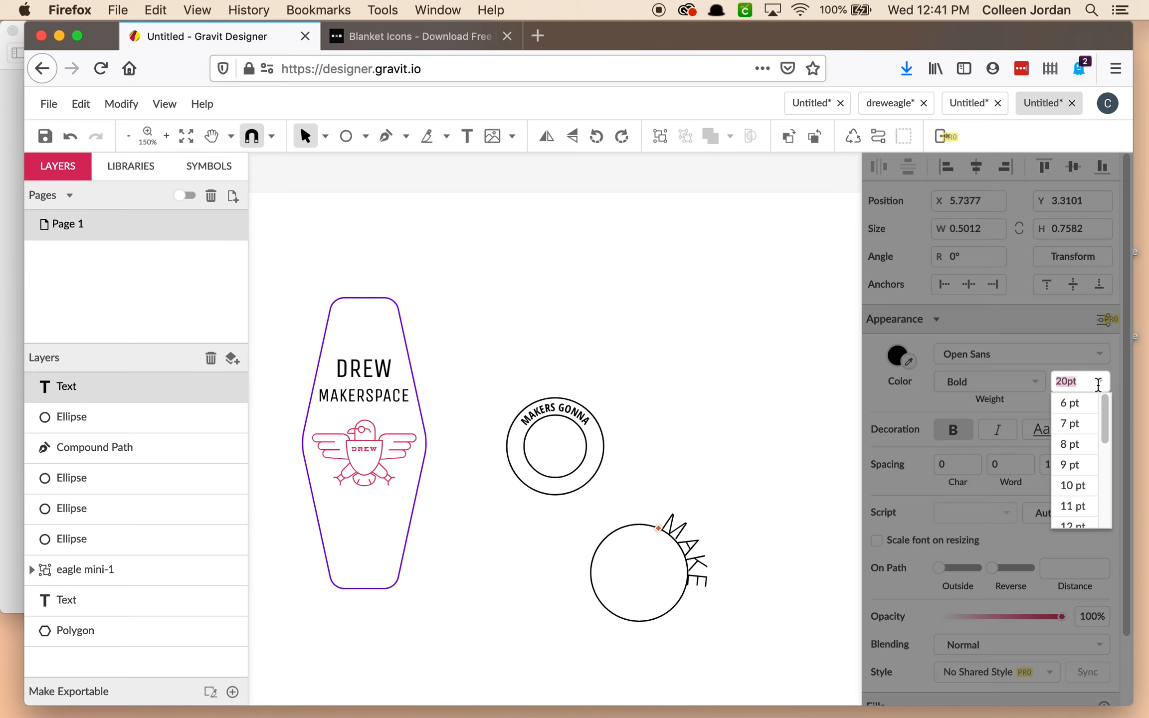
{"action": "left_click", "coordinate": [1070, 444]}
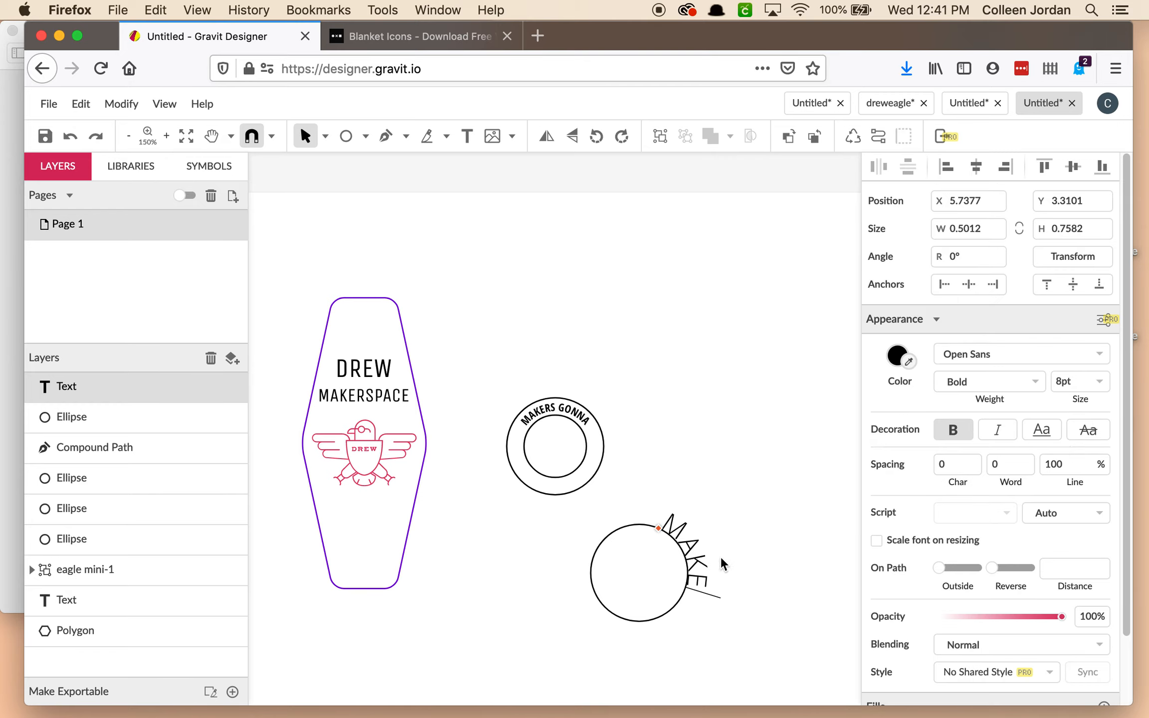
Select all of the MAKE path text and set it to Bold weight at 8 pt.
{"action": "double_click", "coordinate": [706, 563]}
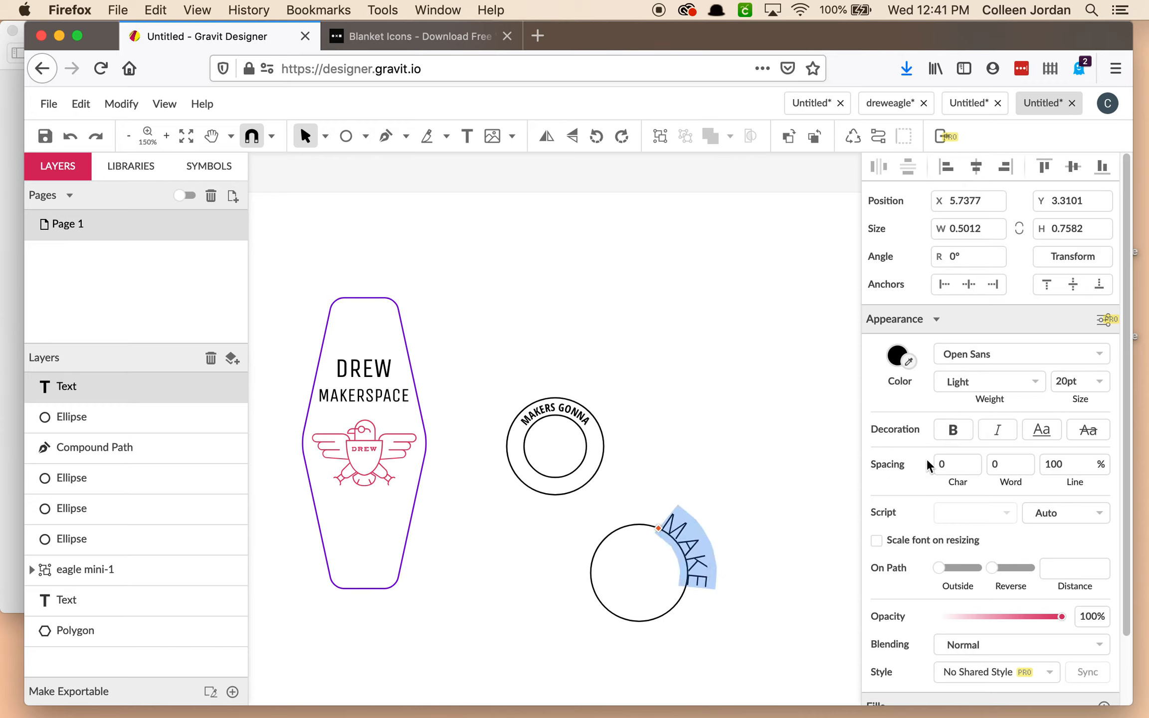
{"action": "left_click", "coordinate": [1033, 383]}
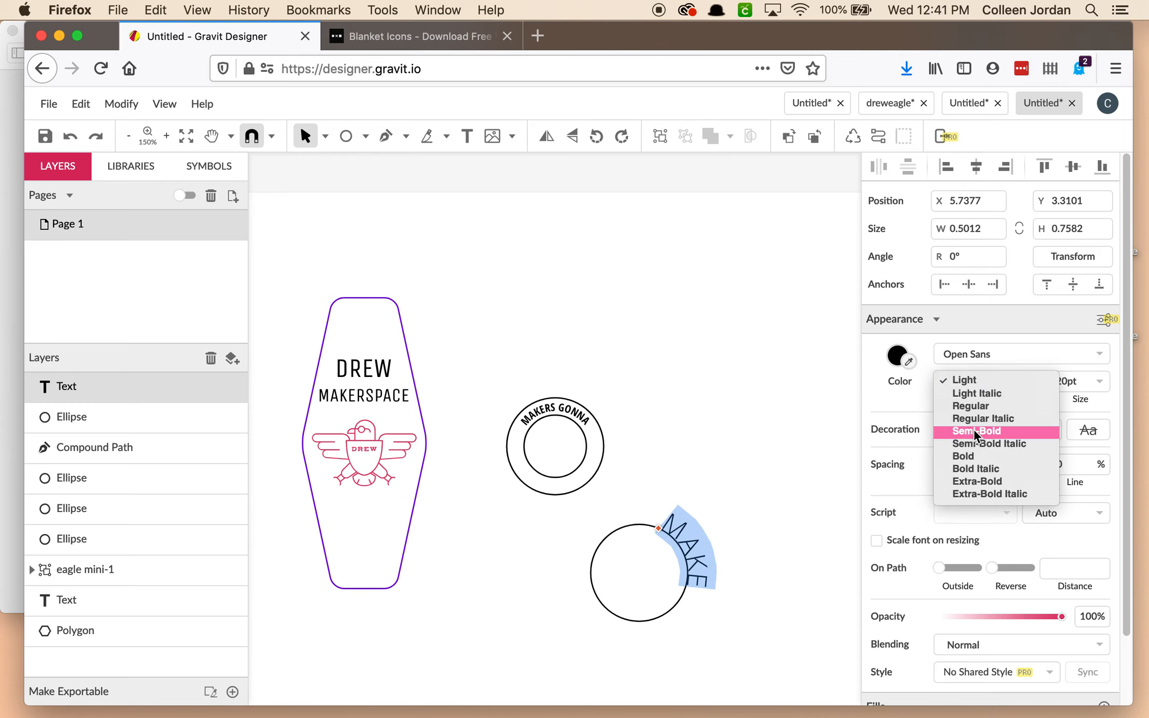
{"action": "left_click", "coordinate": [987, 456]}
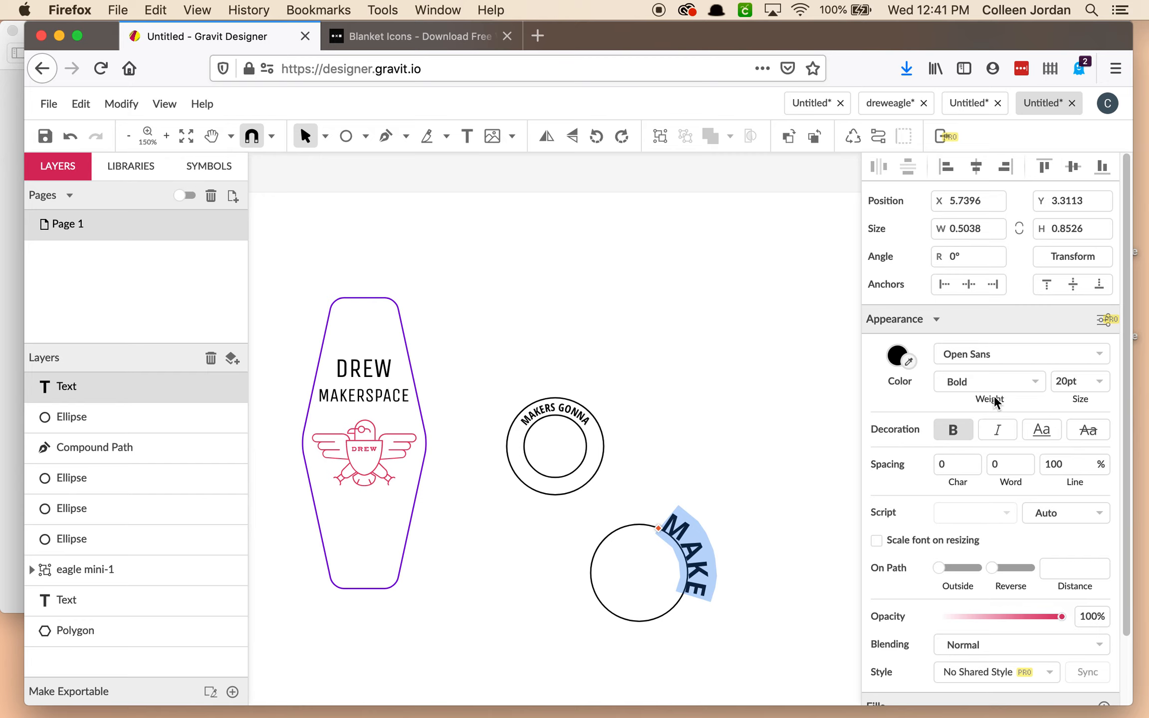
{"action": "left_click", "coordinate": [1099, 381]}
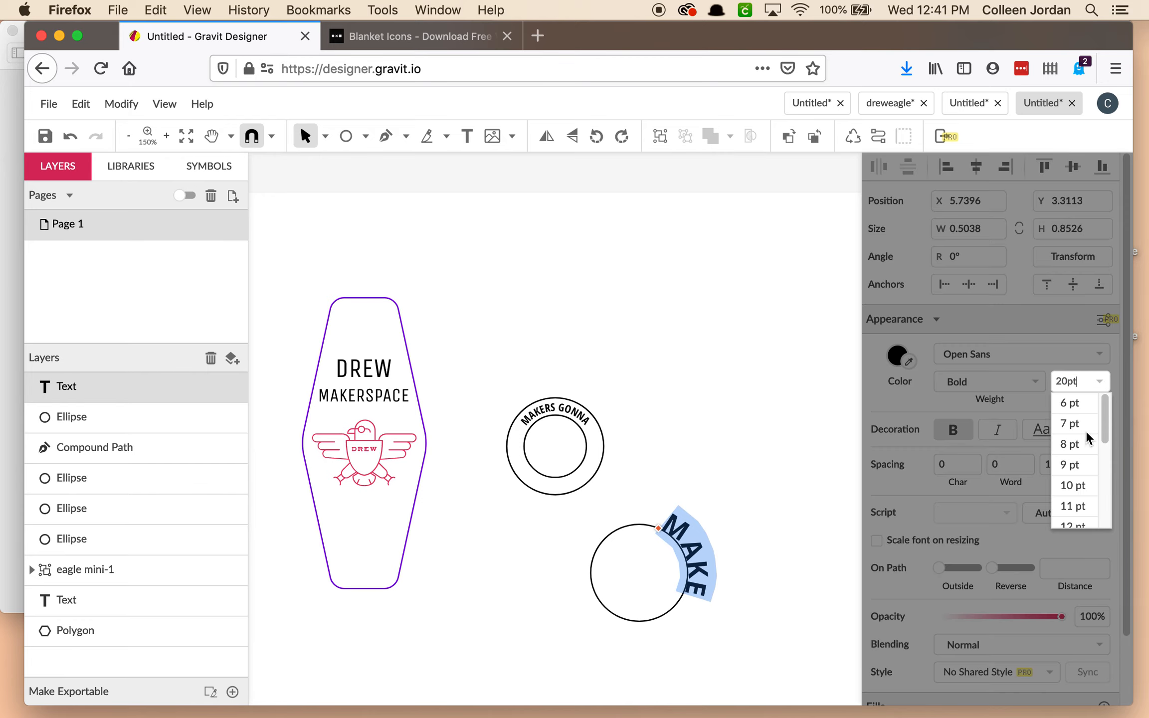
{"action": "left_click", "coordinate": [1072, 443]}
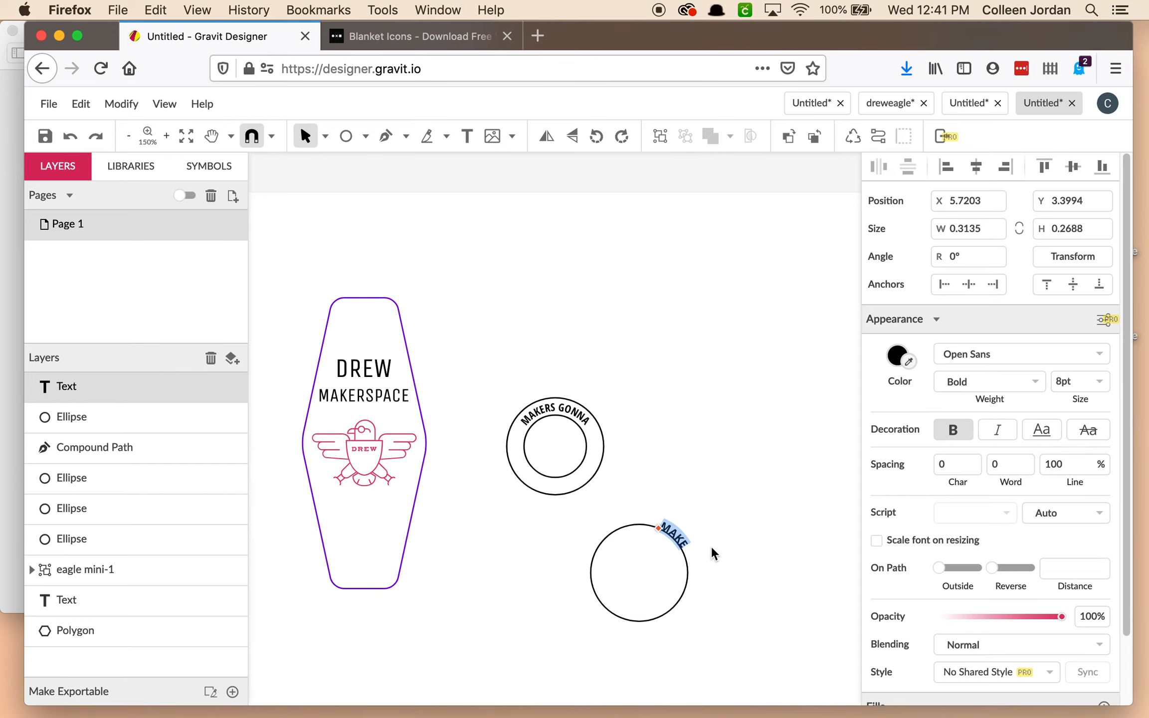
{"action": "key", "text": "Escape"}
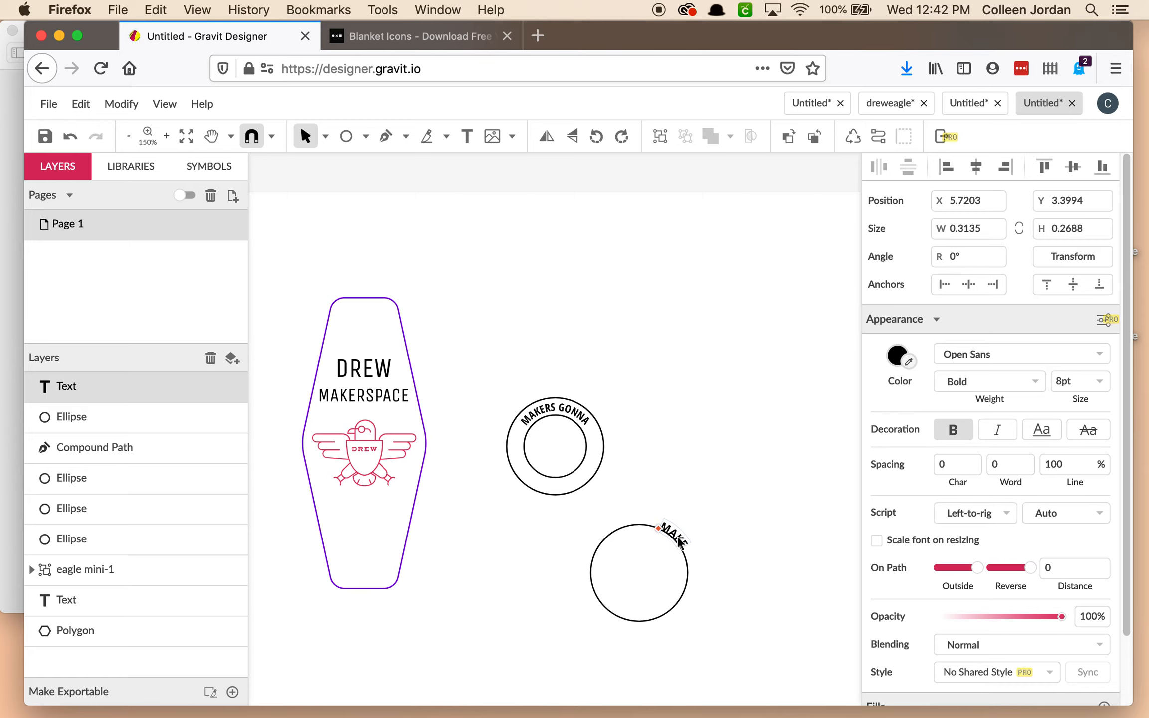
Try to slide the MAKE text along the circle by its start point.
{"action": "key", "text": "super+equal"}
{"action": "key", "text": "super+equal"}
{"action": "key", "text": "super+equal"}
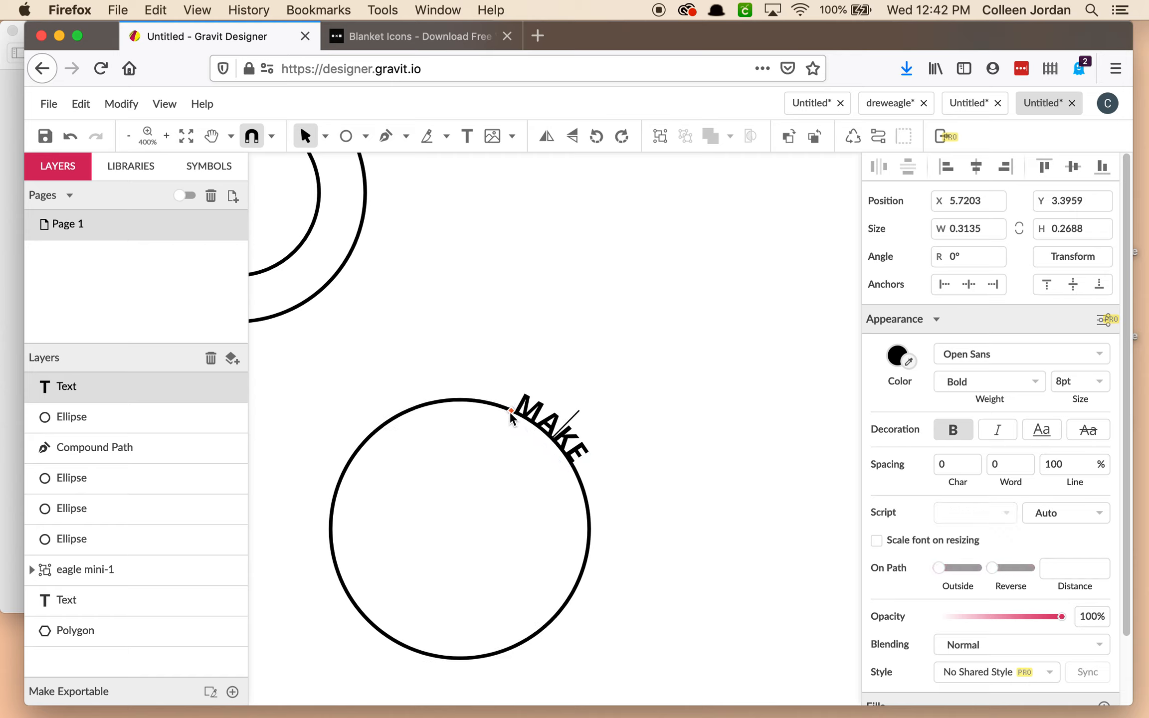
{"action": "left_click_drag", "start_coordinate": [506, 413], "coordinate": [479, 441]}
{"action": "left_click_drag", "start_coordinate": [540, 418], "coordinate": [500, 389]}
{"action": "key", "text": "Escape"}
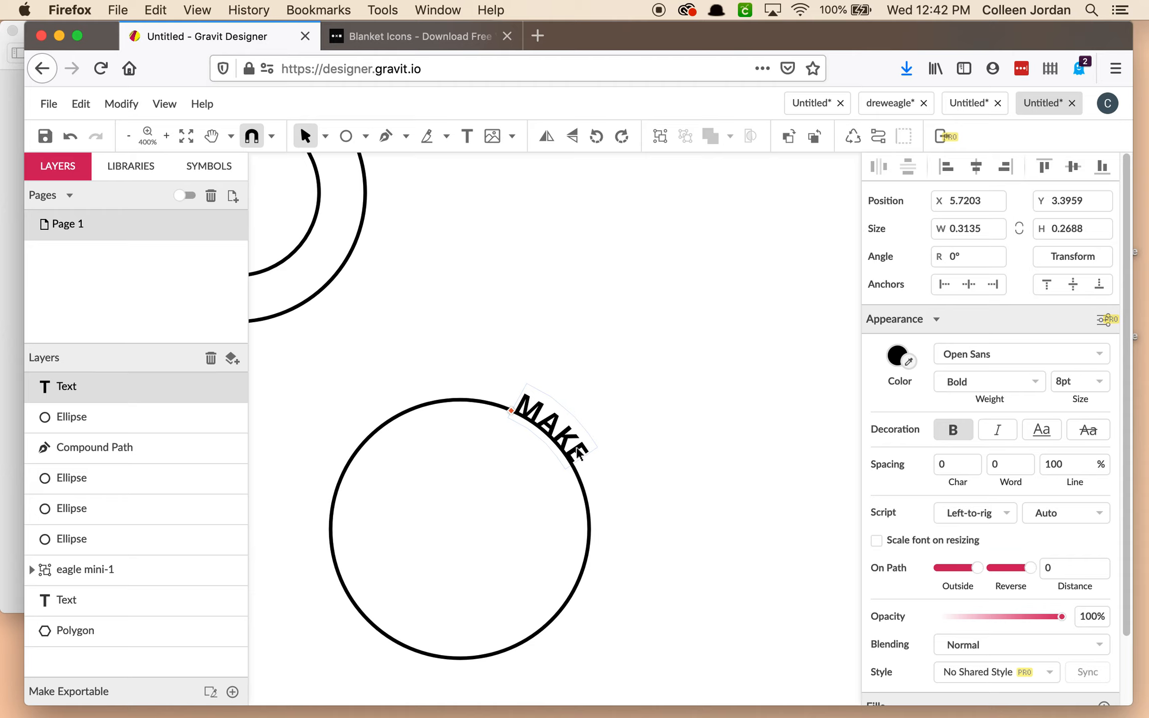
Try the Right-to-left and Top-to-bottom script directions on the MAKE text, ending on Left-to-right.
{"action": "left_click", "coordinate": [1012, 515]}
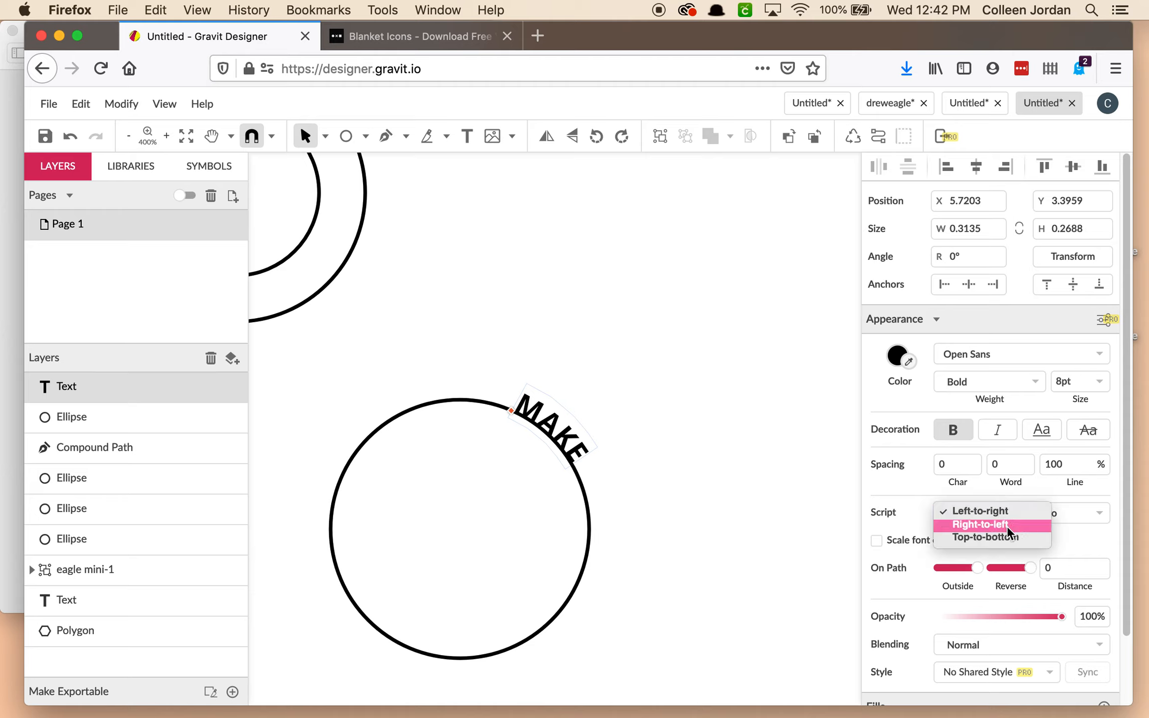
{"action": "key", "text": "Escape"}
{"action": "key", "text": "Down"}
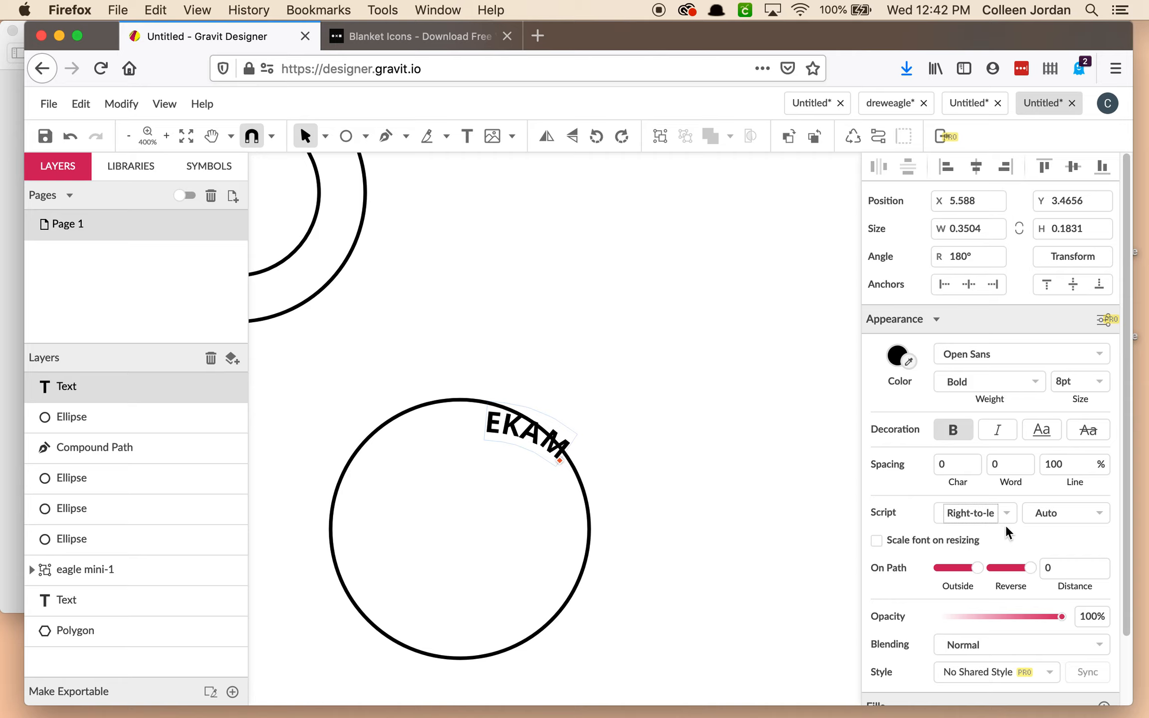
{"action": "left_click", "coordinate": [1007, 513]}
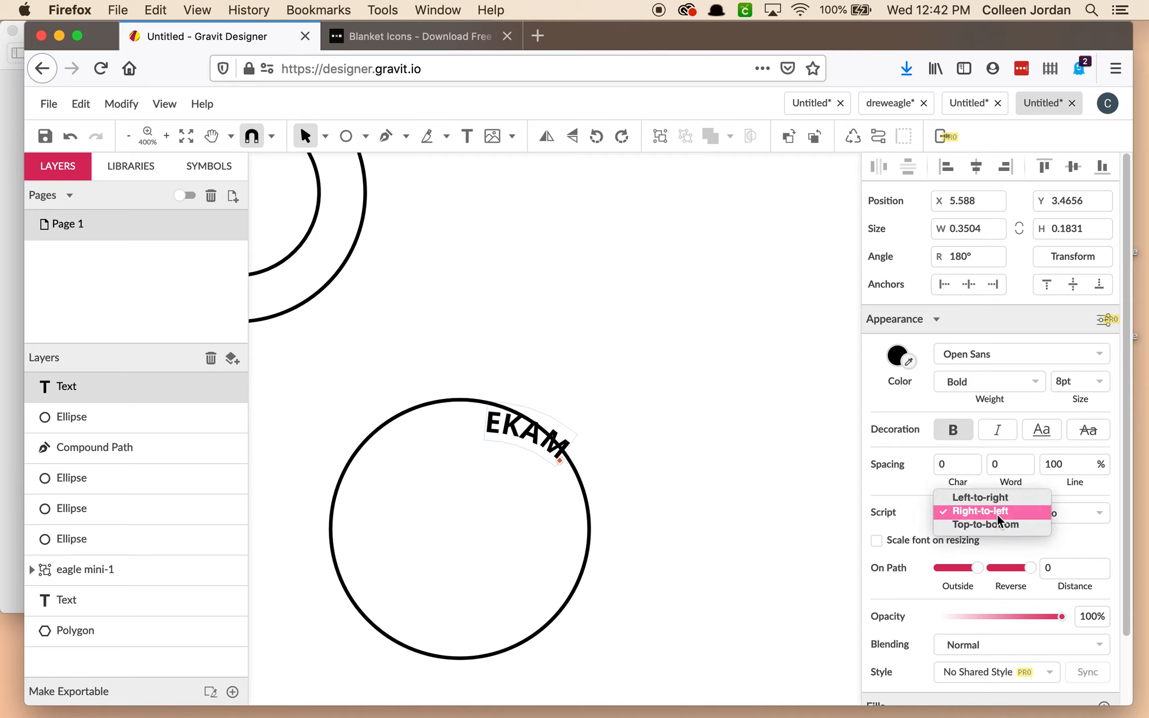
{"action": "left_click", "coordinate": [991, 527]}
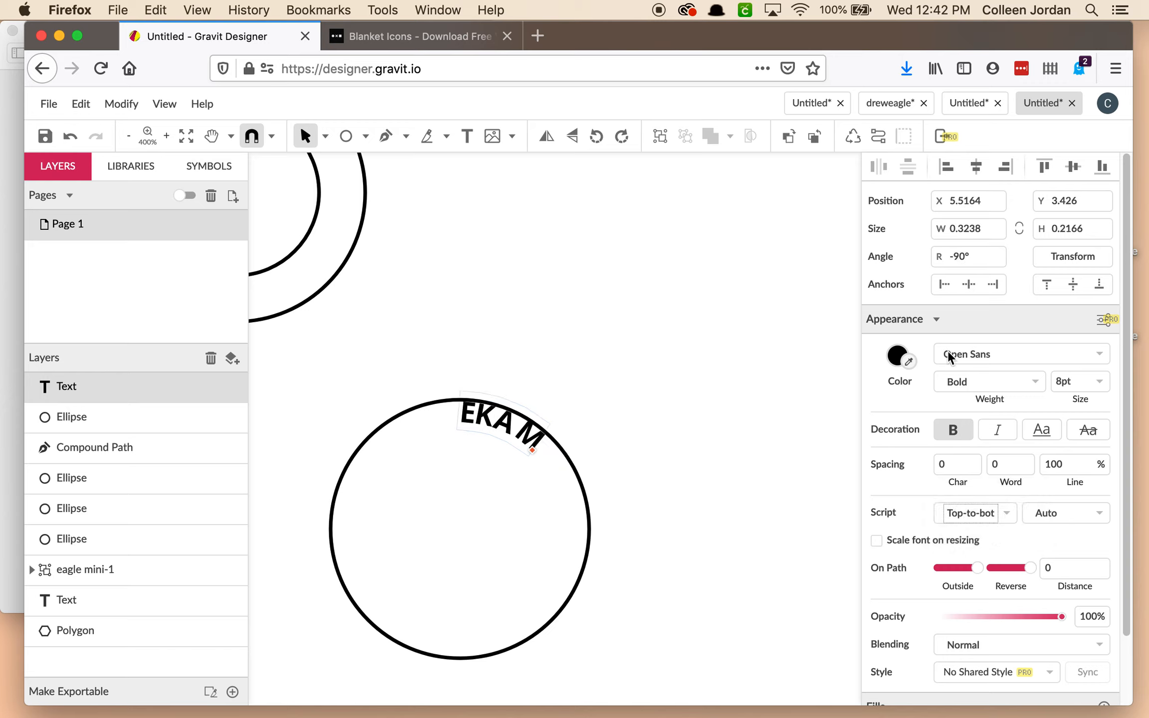
{"action": "left_click", "coordinate": [1003, 514]}
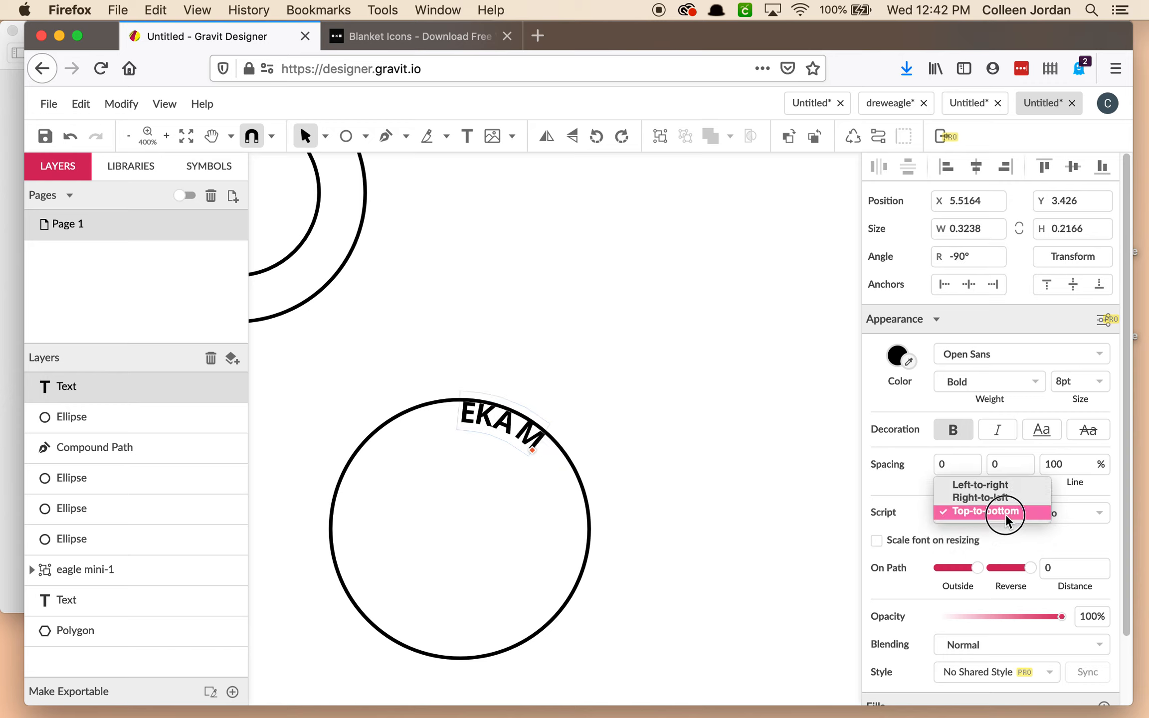
{"action": "left_click", "coordinate": [1005, 482]}
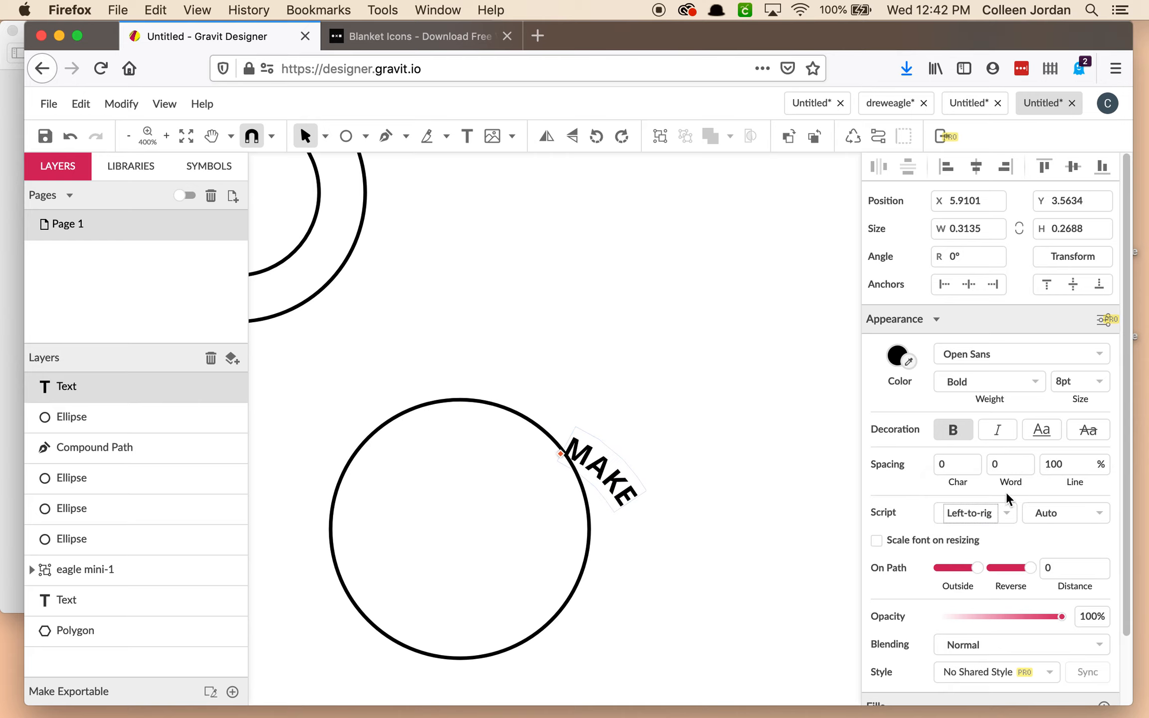
Reposition the circle and the MAKE text so the word follows the circle's upper-right edge again.
{"action": "left_click", "coordinate": [771, 551]}
{"action": "left_click", "coordinate": [621, 497]}
{"action": "left_click_drag", "start_coordinate": [621, 496], "coordinate": [581, 437]}
{"action": "left_click", "coordinate": [702, 463]}
{"action": "left_click_drag", "start_coordinate": [538, 387], "coordinate": [616, 387]}
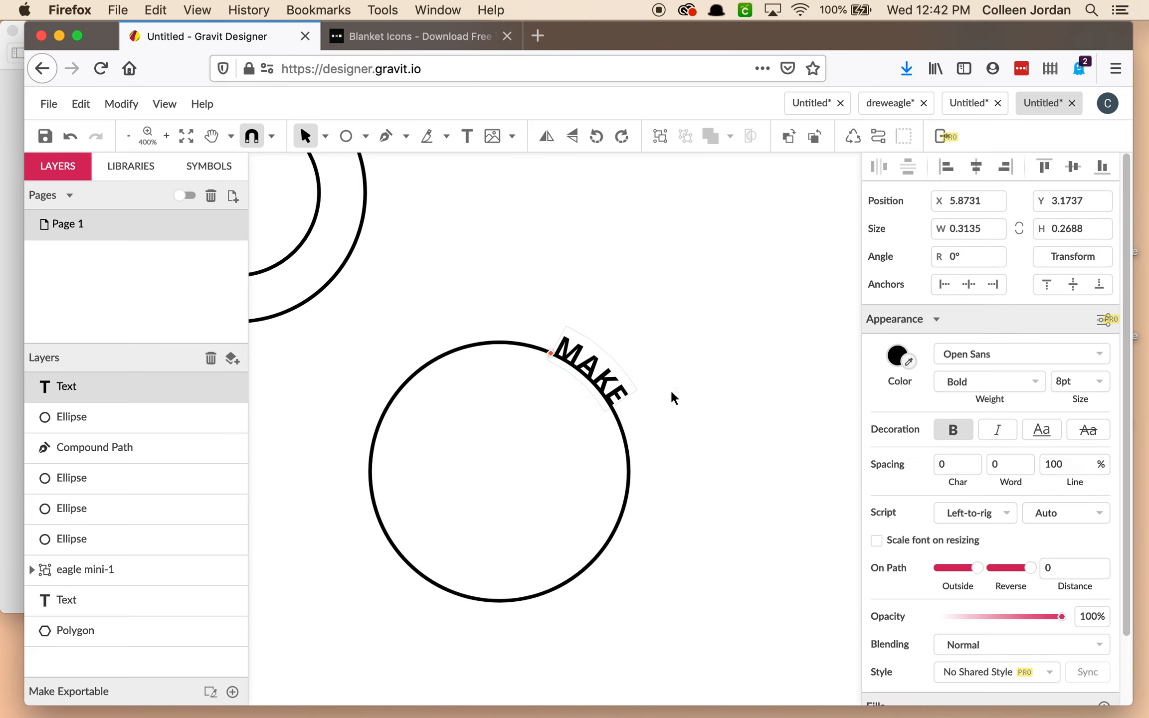
Turn off the Outside path option for the MAKE text.
{"action": "scroll", "coordinate": [1068, 554], "scroll_direction": "down", "scroll_amount": 2}
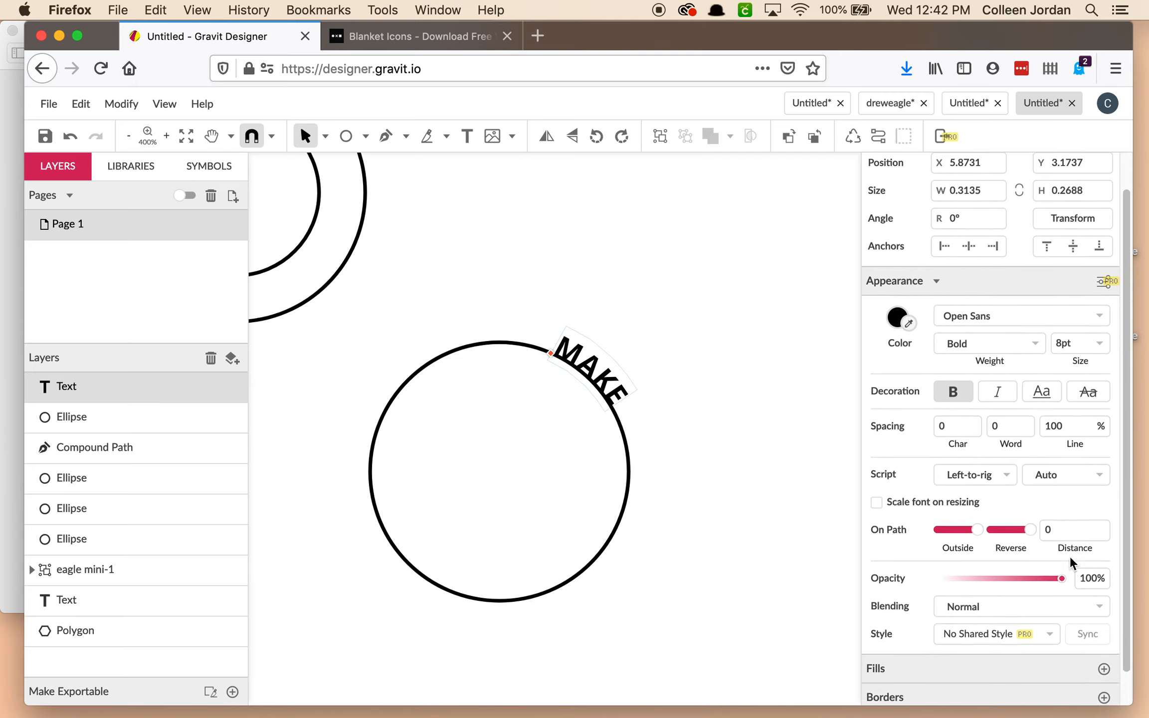
{"action": "left_click_drag", "start_coordinate": [973, 514], "coordinate": [929, 517]}
{"action": "left_click", "coordinate": [940, 513]}
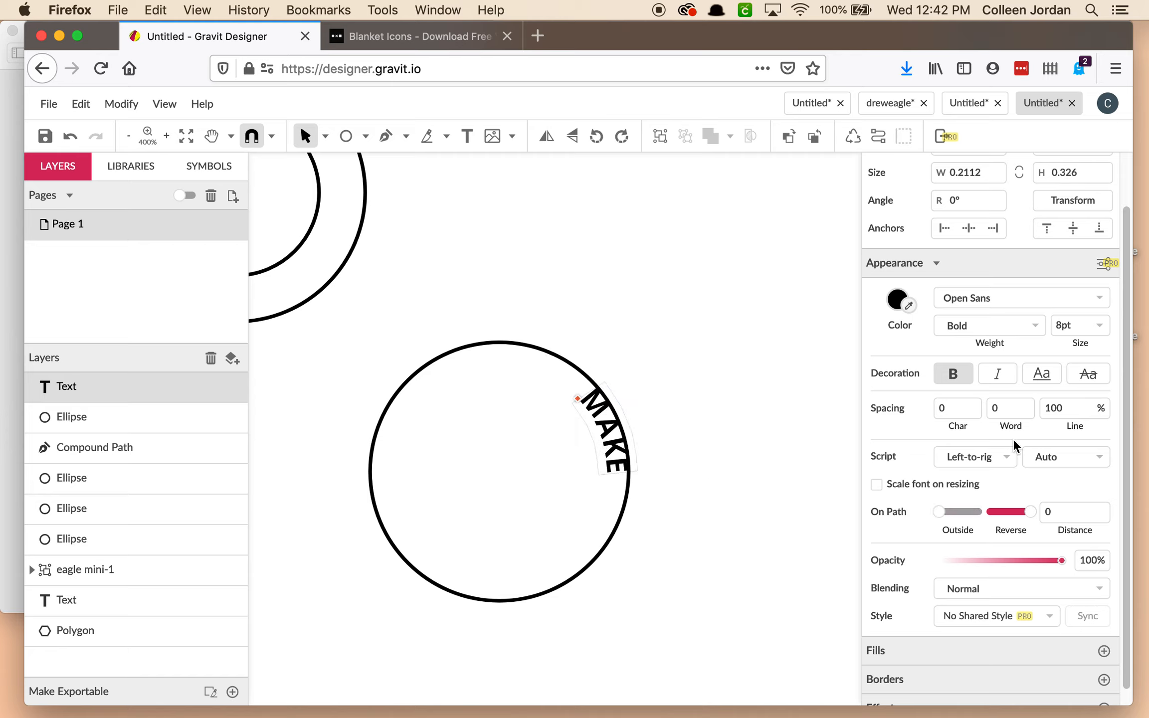
Try the Top-to-bottom script direction on the MAKE text and compare it with the reference key tag screenshot in Preview.
{"action": "left_click", "coordinate": [1007, 460]}
{"action": "left_click", "coordinate": [996, 479]}
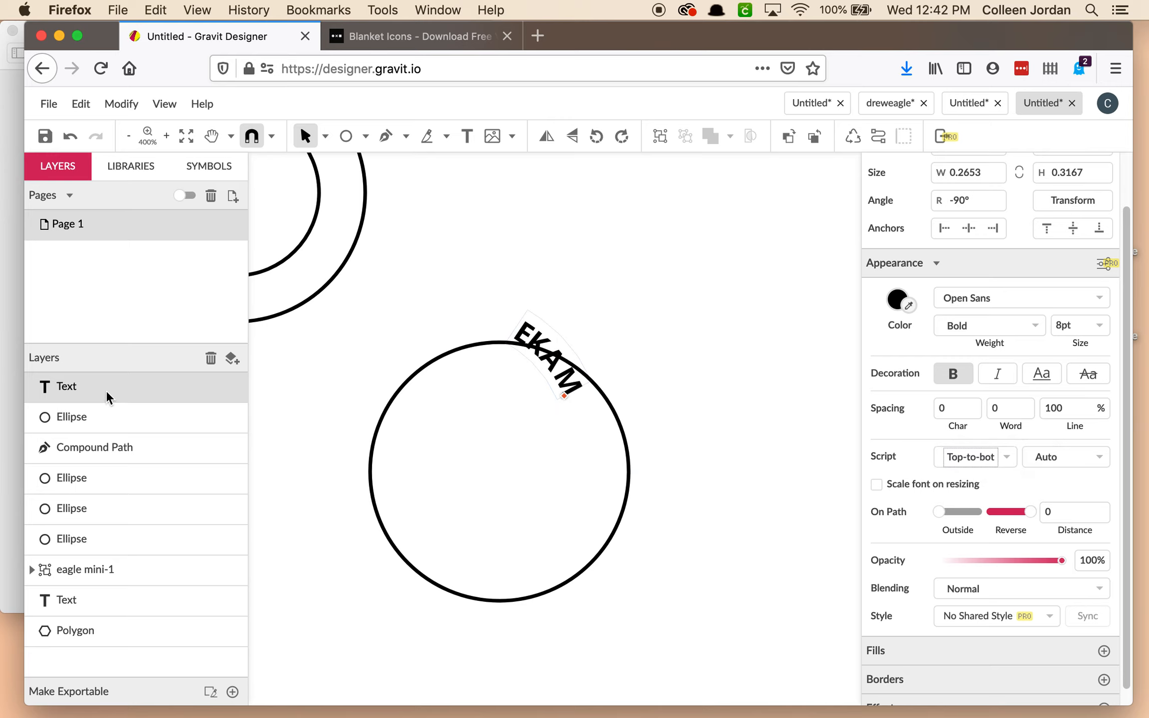
{"action": "left_click", "coordinate": [8, 313]}
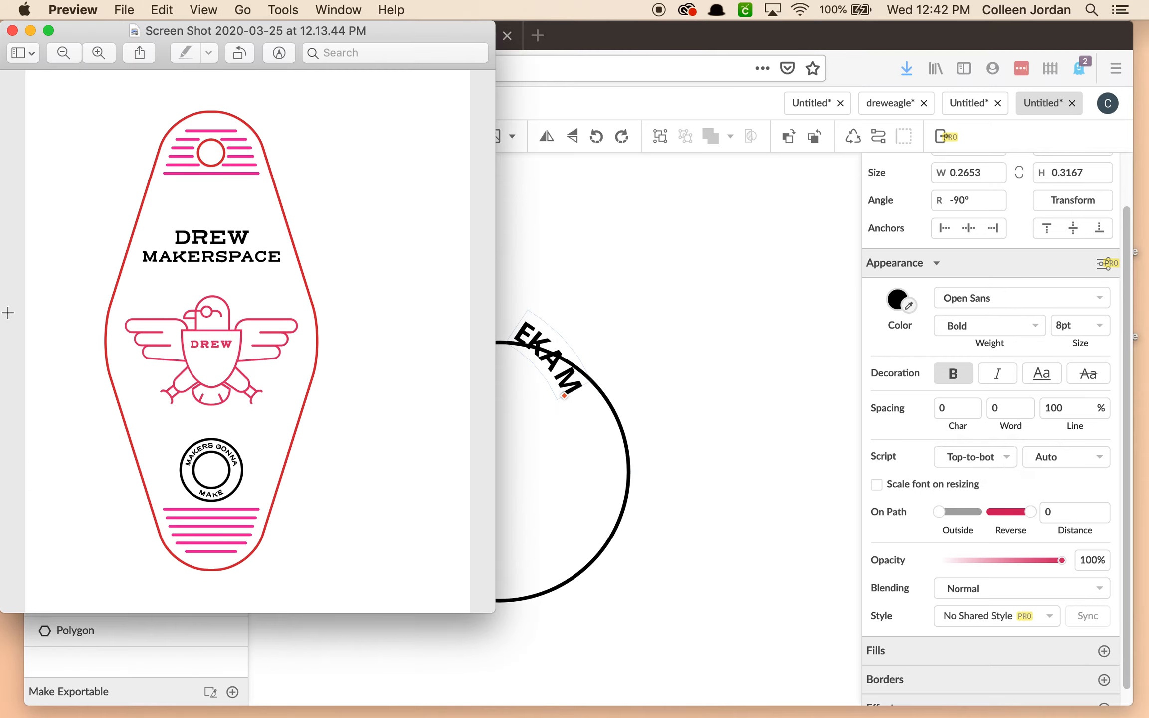
{"action": "left_click", "coordinate": [759, 403]}
Turn off the Reverse path option for the MAKE text and set its script direction to Left-to-right.
{"action": "left_click", "coordinate": [1009, 520]}
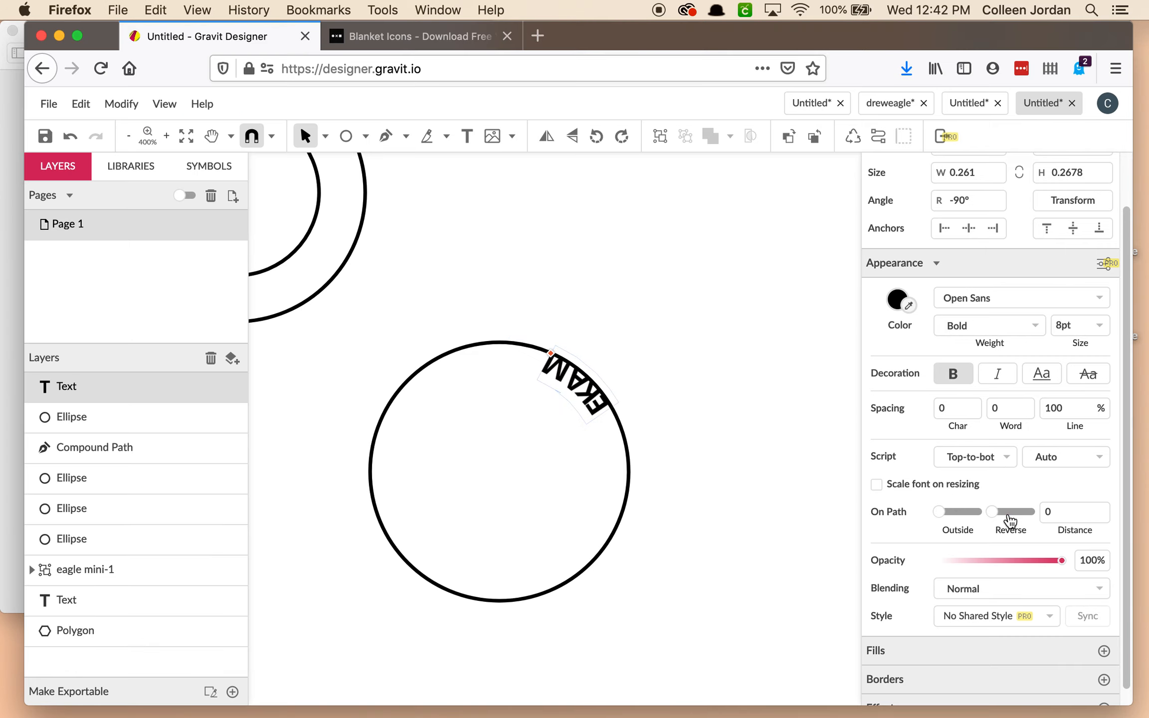
{"action": "left_click", "coordinate": [1007, 456]}
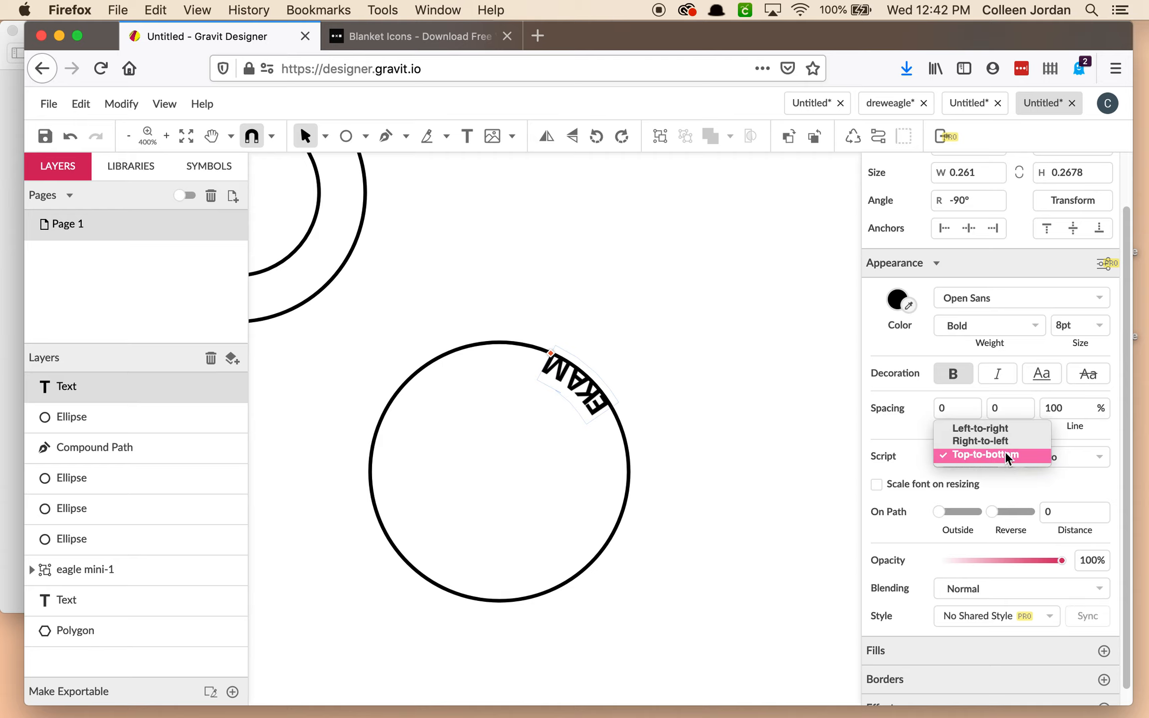
{"action": "left_click", "coordinate": [1002, 430]}
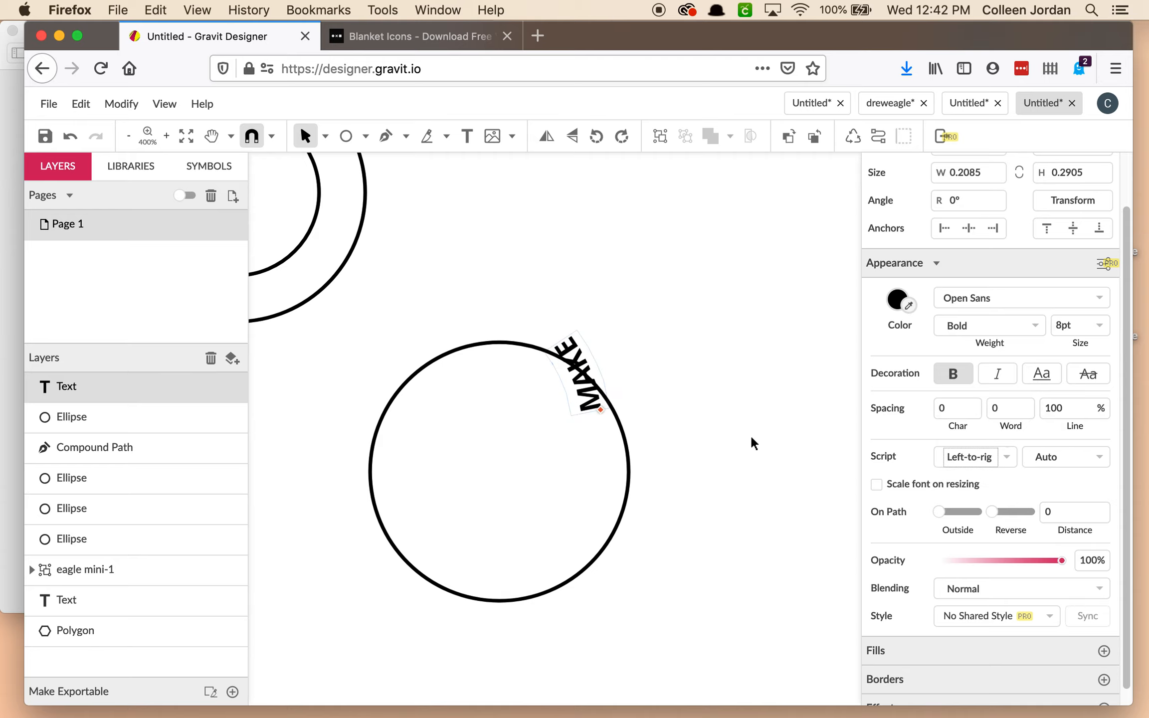
Move the MAKE text outward so it curves along the outside of the circle's right edge.
{"action": "left_click", "coordinate": [725, 413]}
{"action": "left_click", "coordinate": [589, 365]}
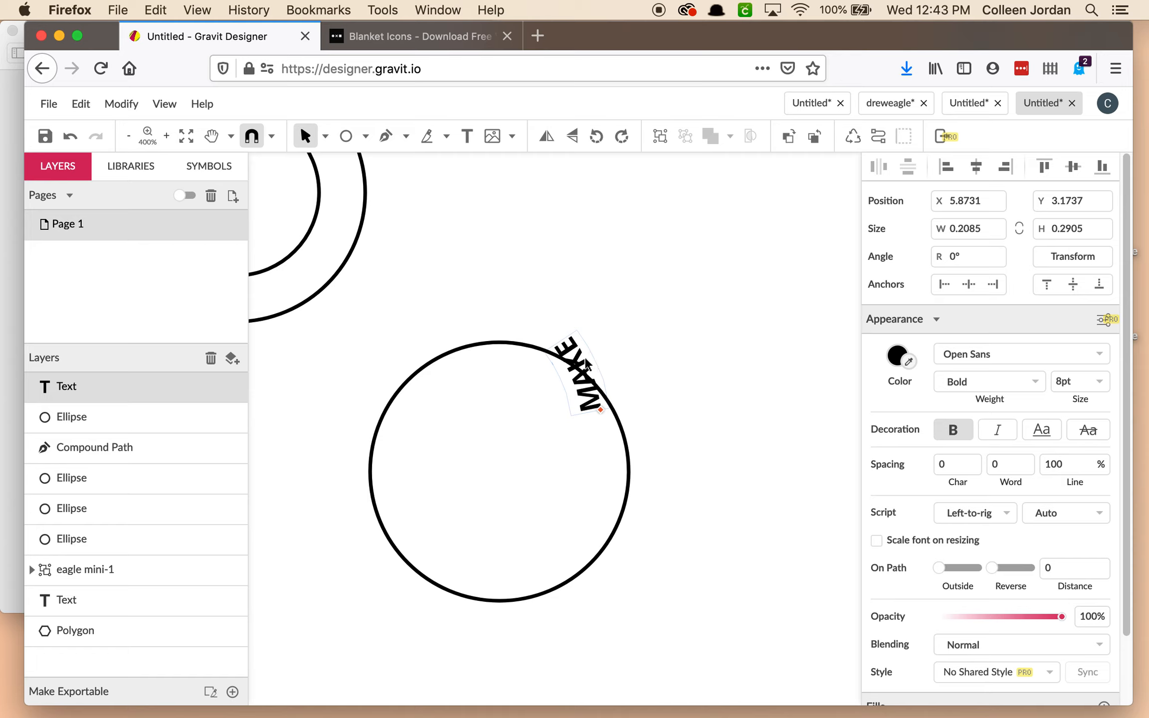
{"action": "left_click_drag", "start_coordinate": [588, 365], "coordinate": [603, 405]}
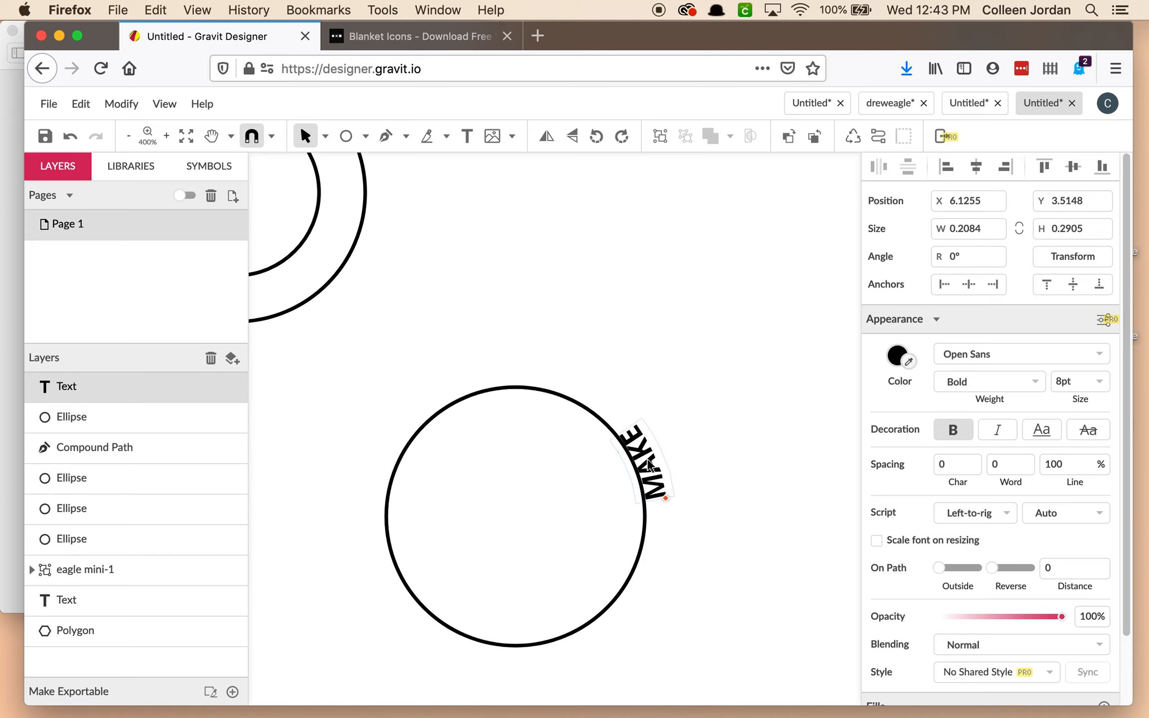
Select the circle together with its MAKE text and rotate them until the word reads upright below the circle.
{"action": "left_click", "coordinate": [685, 421]}
{"action": "left_click", "coordinate": [648, 461]}
{"action": "scroll", "coordinate": [532, 505], "scroll_direction": "up", "scroll_amount": 2}
{"action": "scroll", "coordinate": [536, 509], "scroll_direction": "up", "scroll_amount": 3}
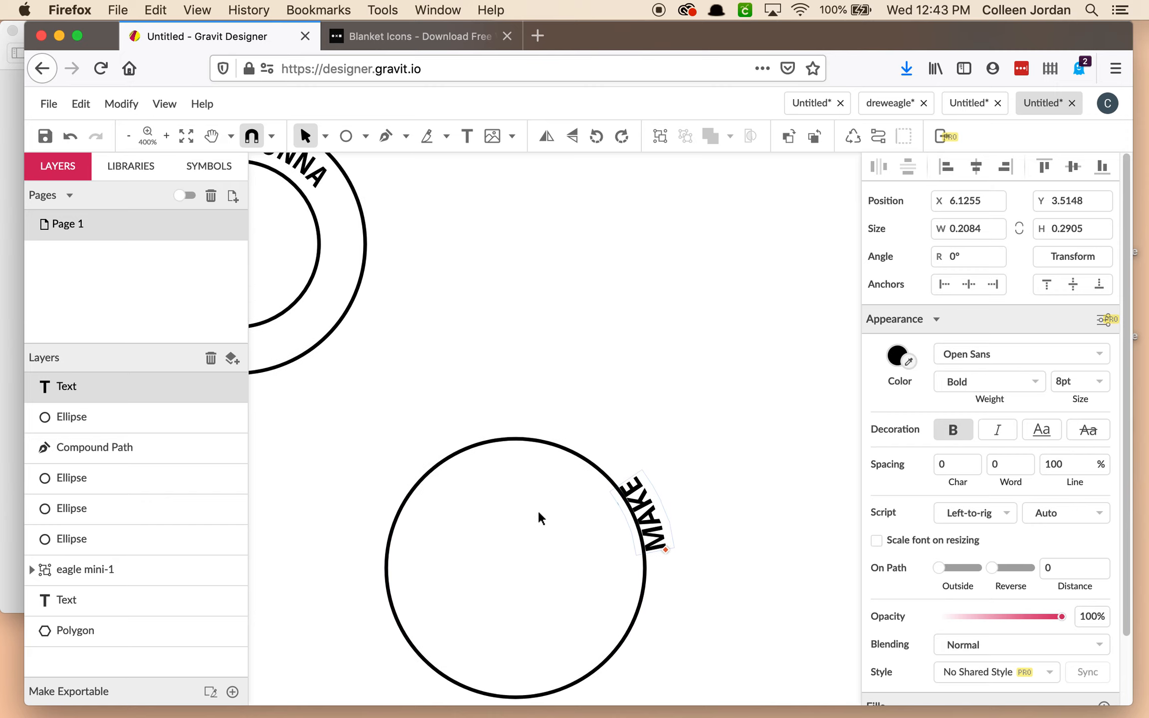
{"action": "left_click_drag", "start_coordinate": [499, 379], "coordinate": [537, 404]}
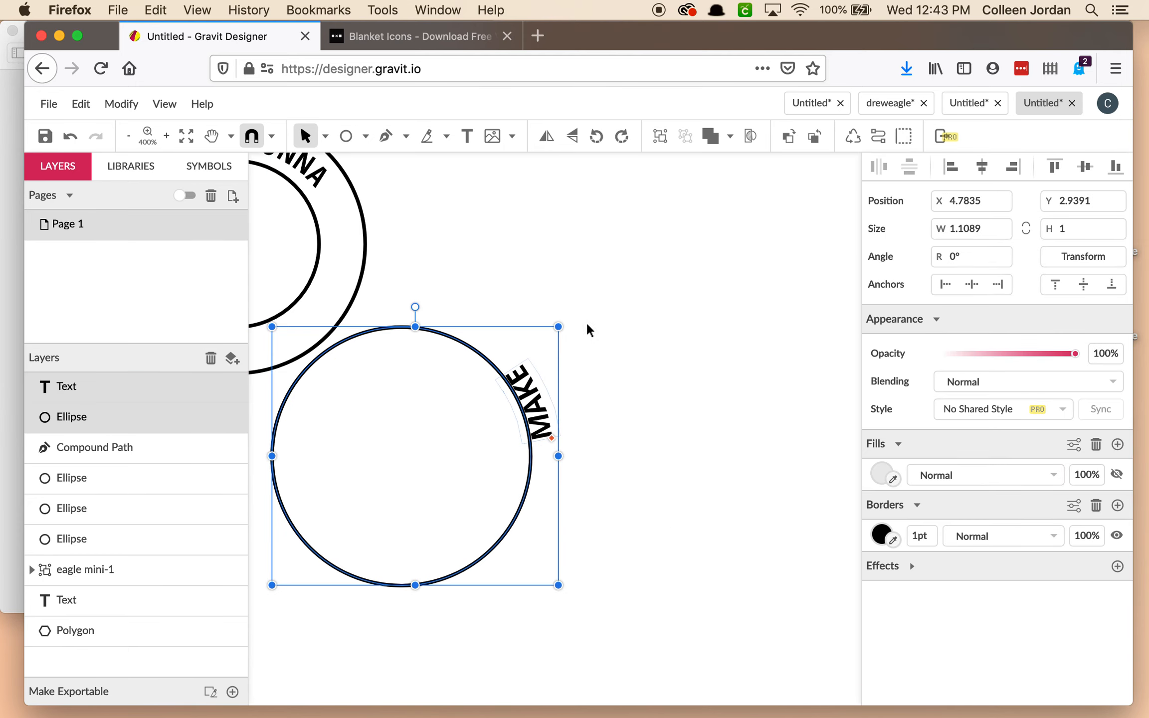
{"action": "left_click_drag", "start_coordinate": [563, 320], "coordinate": [494, 648]}
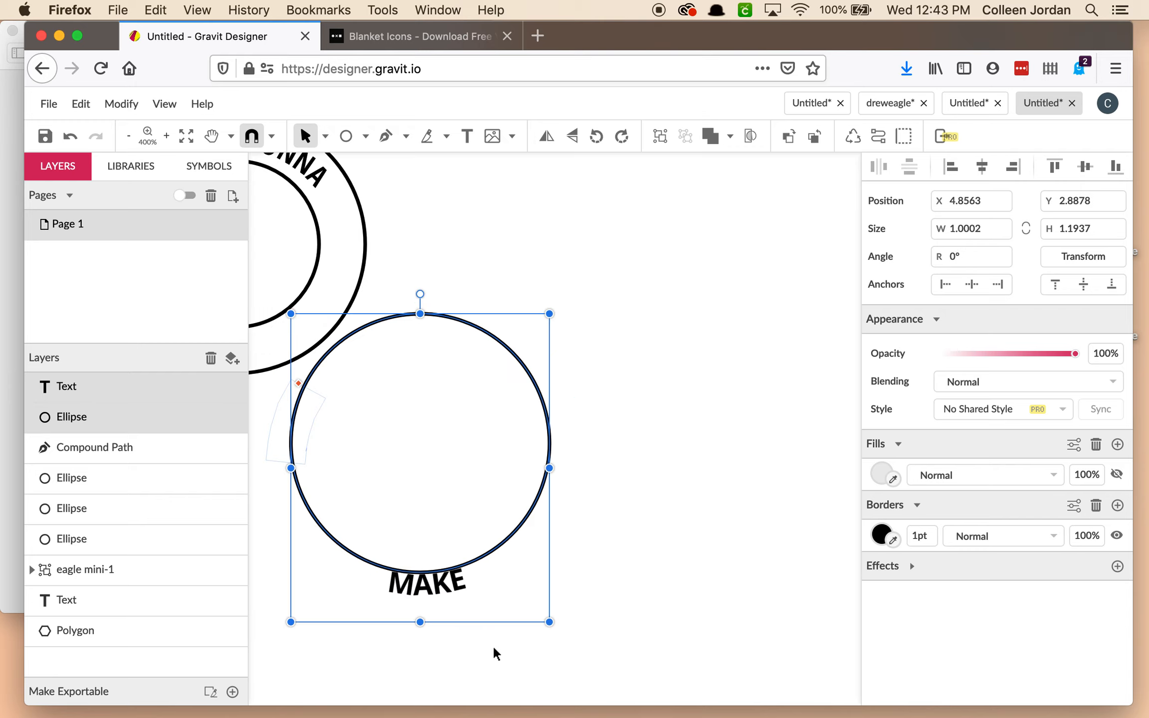
Move the circle with its MAKE text up beside the badge and set the text size to 7 pt.
{"action": "left_click_drag", "start_coordinate": [448, 593], "coordinate": [545, 360]}
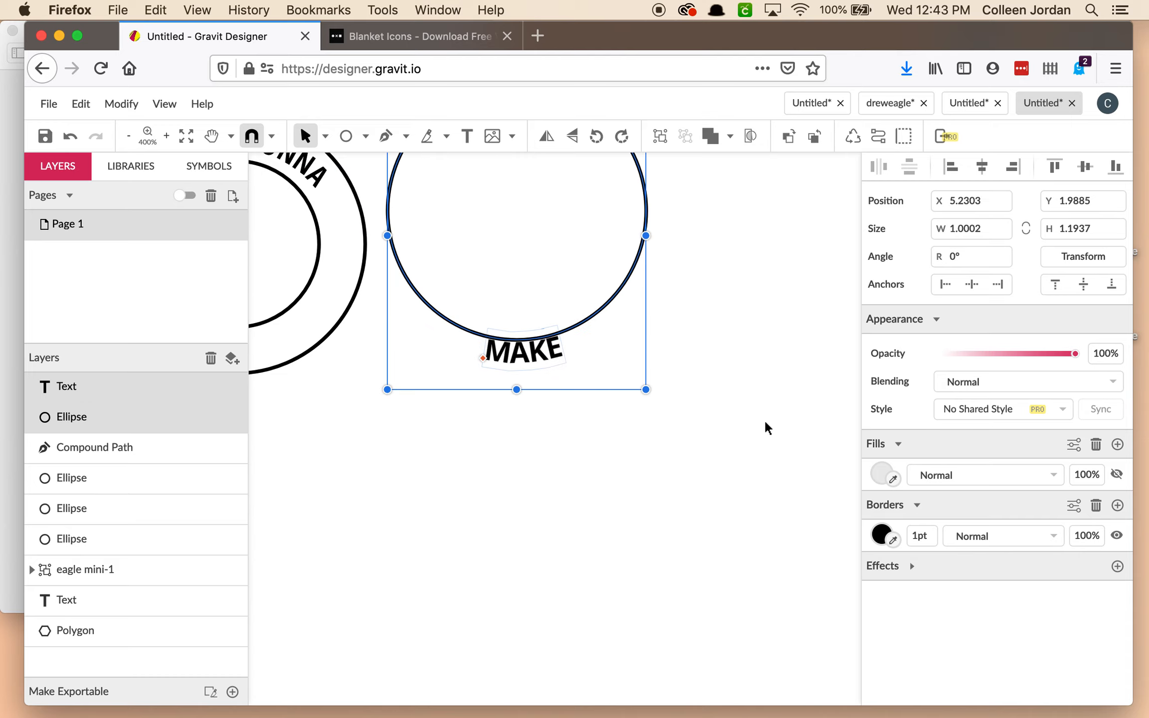
{"action": "left_click", "coordinate": [769, 435]}
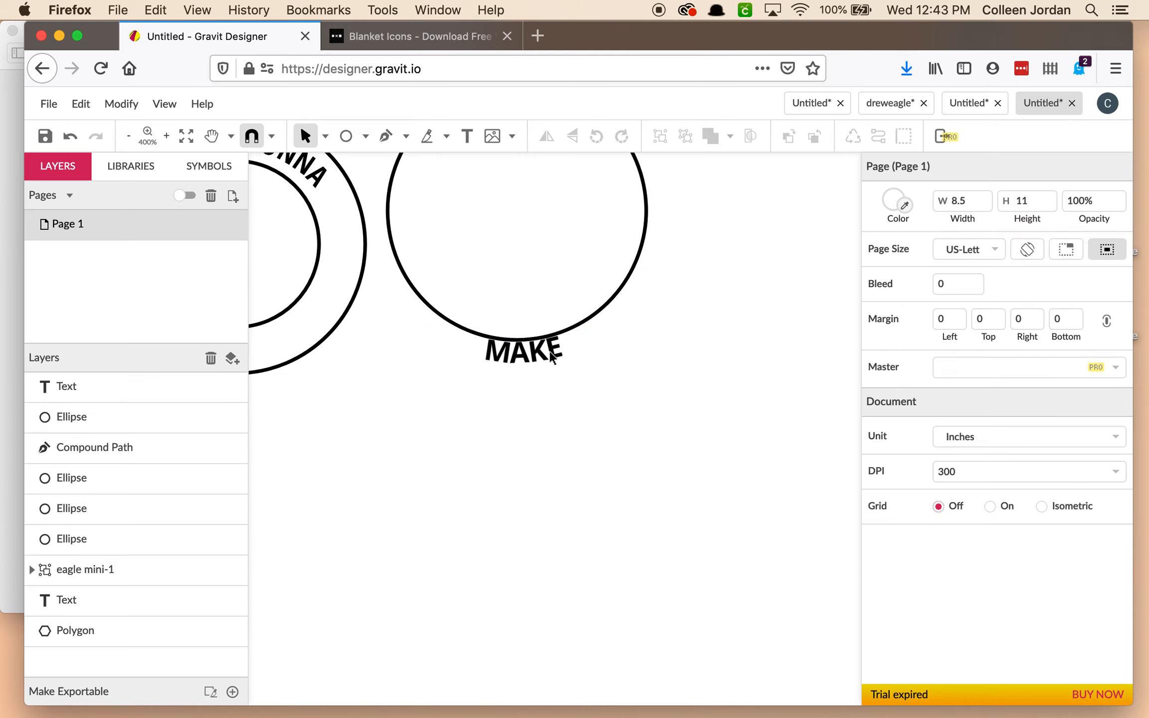
{"action": "left_click", "coordinate": [503, 356]}
{"action": "left_click", "coordinate": [563, 355]}
{"action": "left_click", "coordinate": [561, 357]}
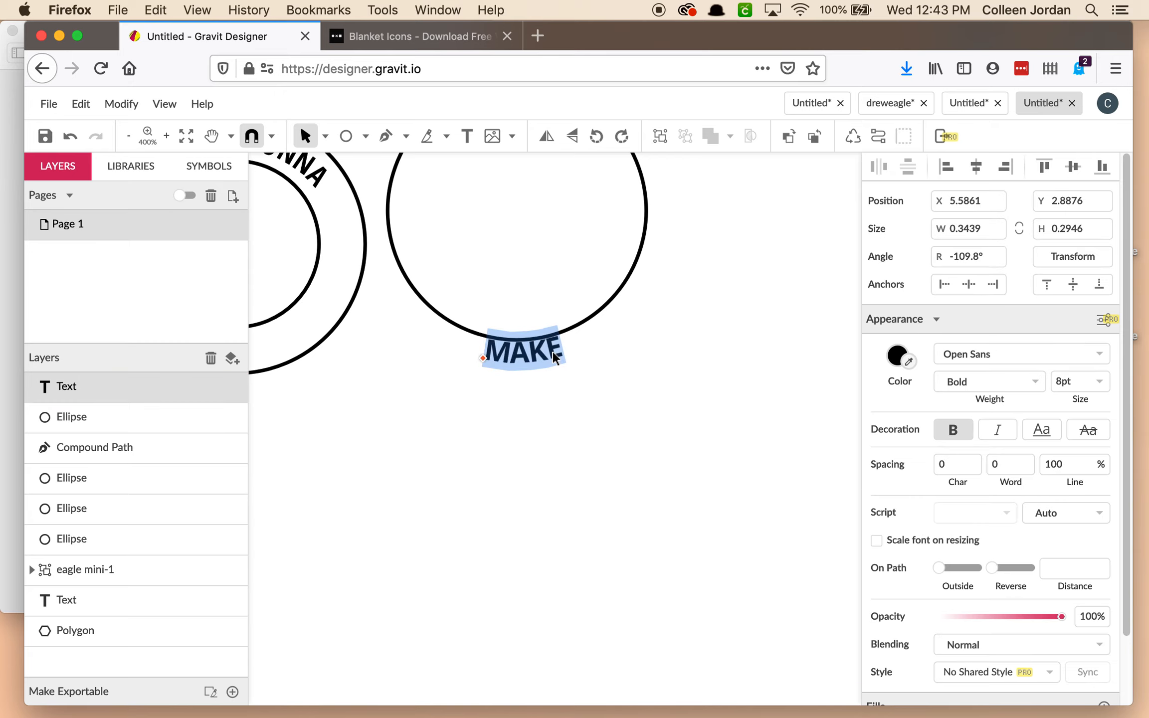
{"action": "left_click", "coordinate": [1099, 381]}
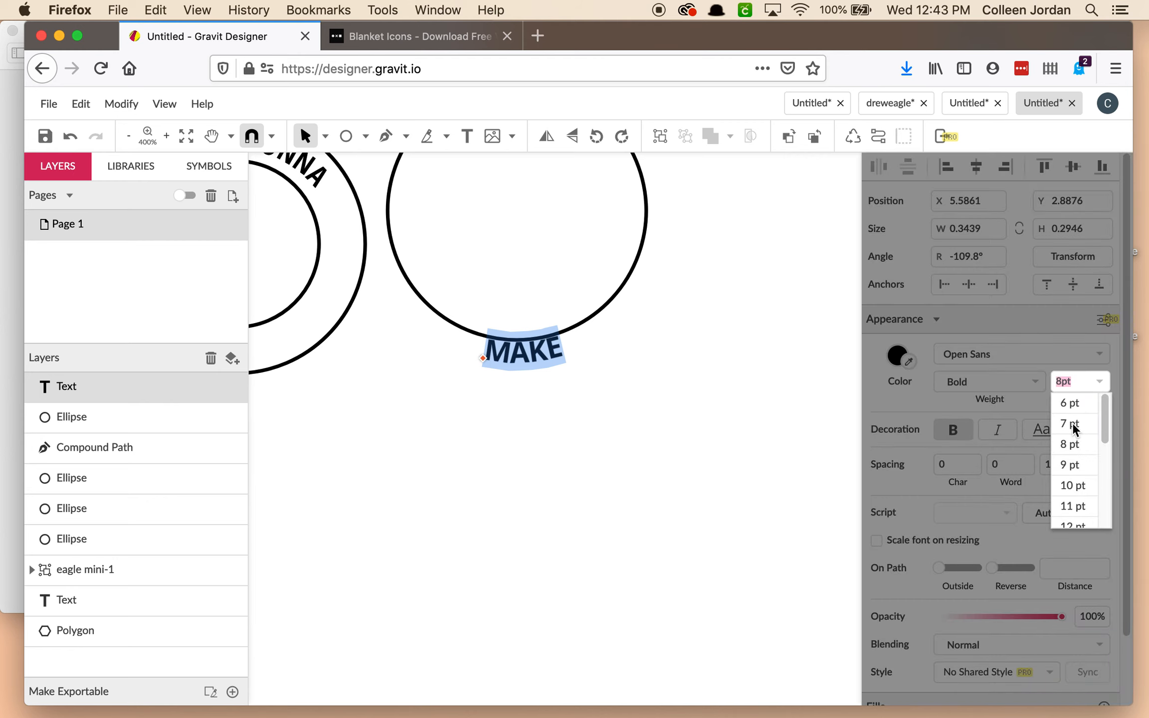
{"action": "left_click", "coordinate": [1077, 424]}
{"action": "left_click", "coordinate": [527, 358]}
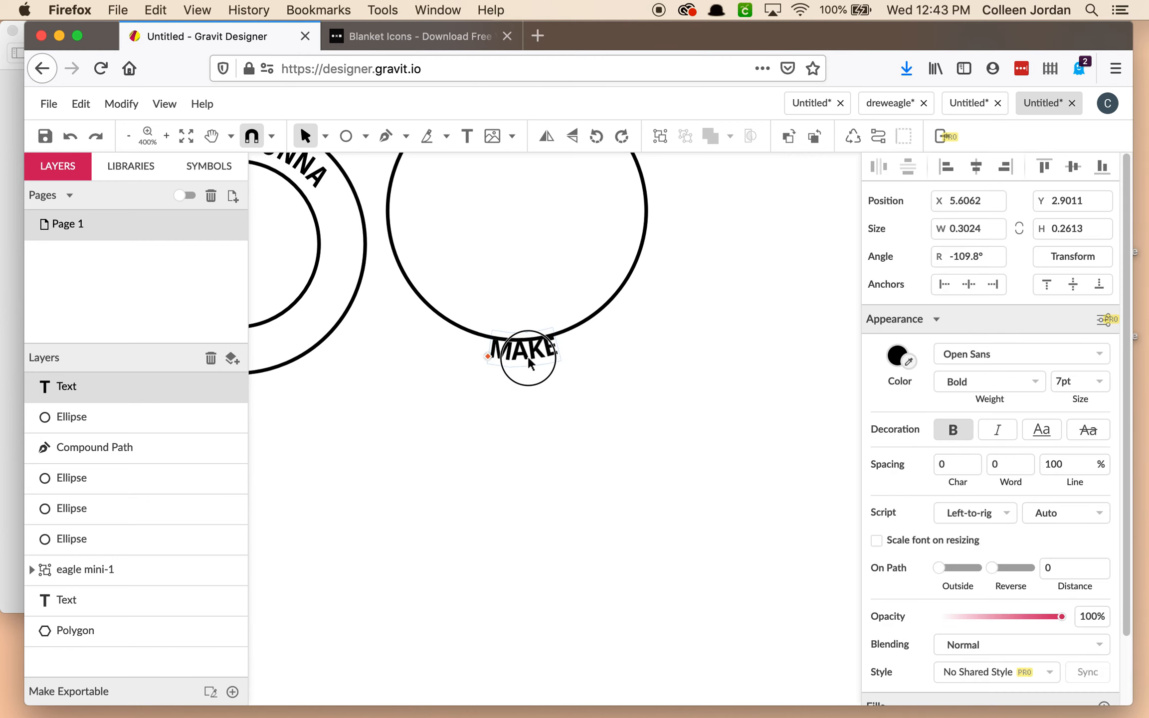
Move the MAKE text and its circle onto the badge.
{"action": "left_click_drag", "start_coordinate": [535, 354], "coordinate": [275, 406]}
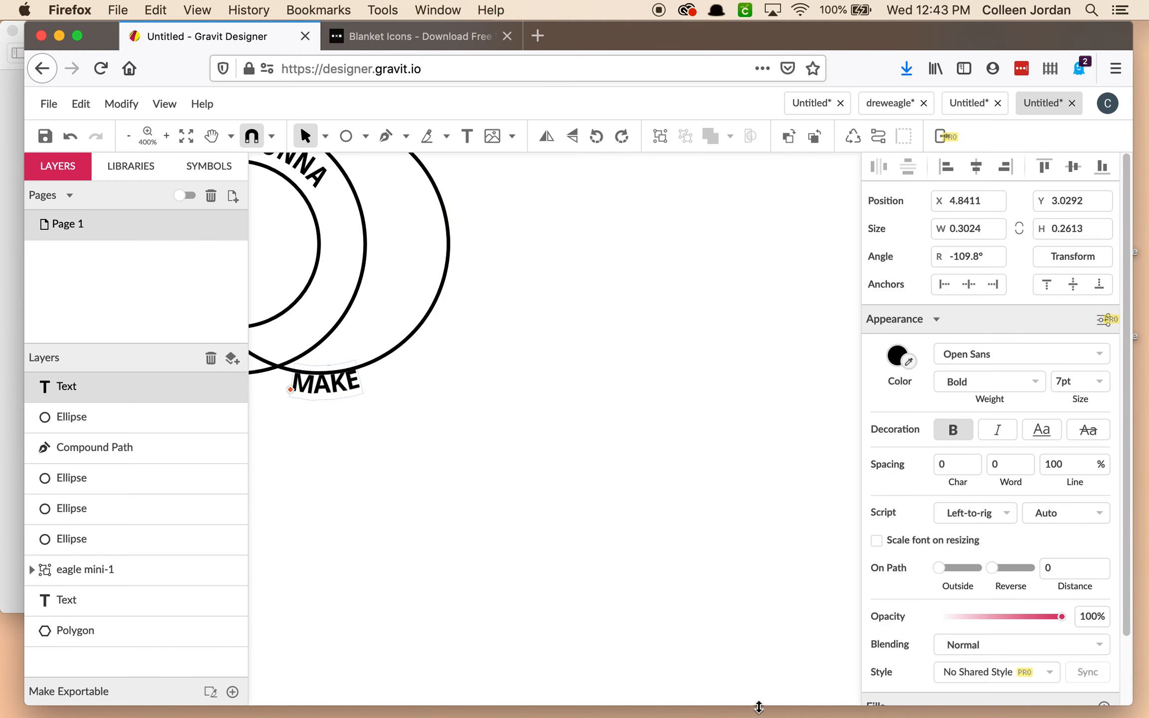
{"action": "key", "text": "super+minus"}
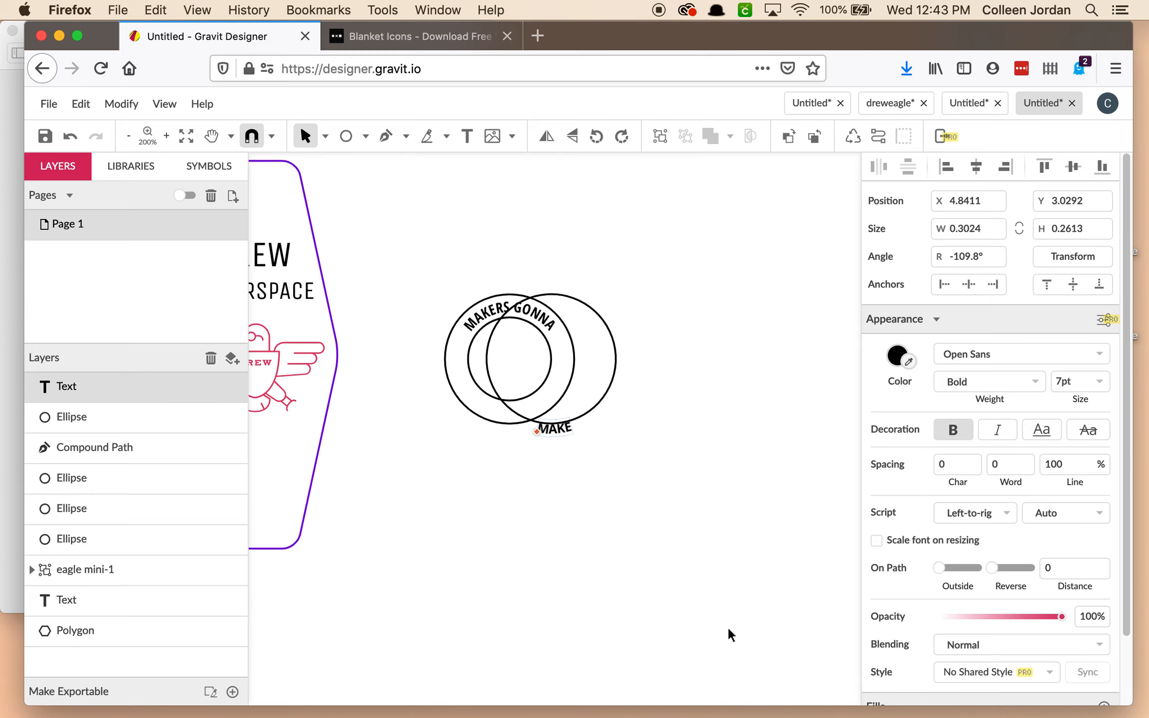
{"action": "left_click_drag", "start_coordinate": [554, 428], "coordinate": [509, 416]}
Shrink the MAKE text's circle to about 0.78 in and rotate it to about -135.3° so the word sits in the badge's lower ring.
{"action": "left_click", "coordinate": [526, 286]}
{"action": "left_click_drag", "start_coordinate": [531, 281], "coordinate": [533, 420]}
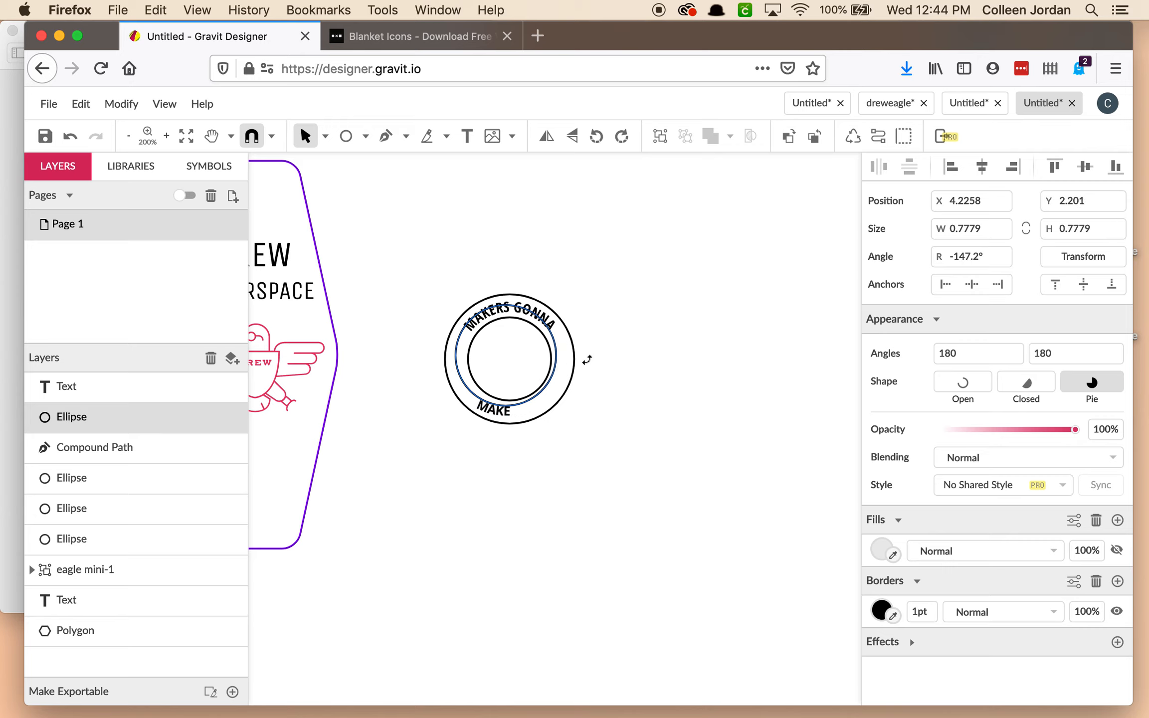
{"action": "left_click_drag", "start_coordinate": [587, 362], "coordinate": [591, 382]}
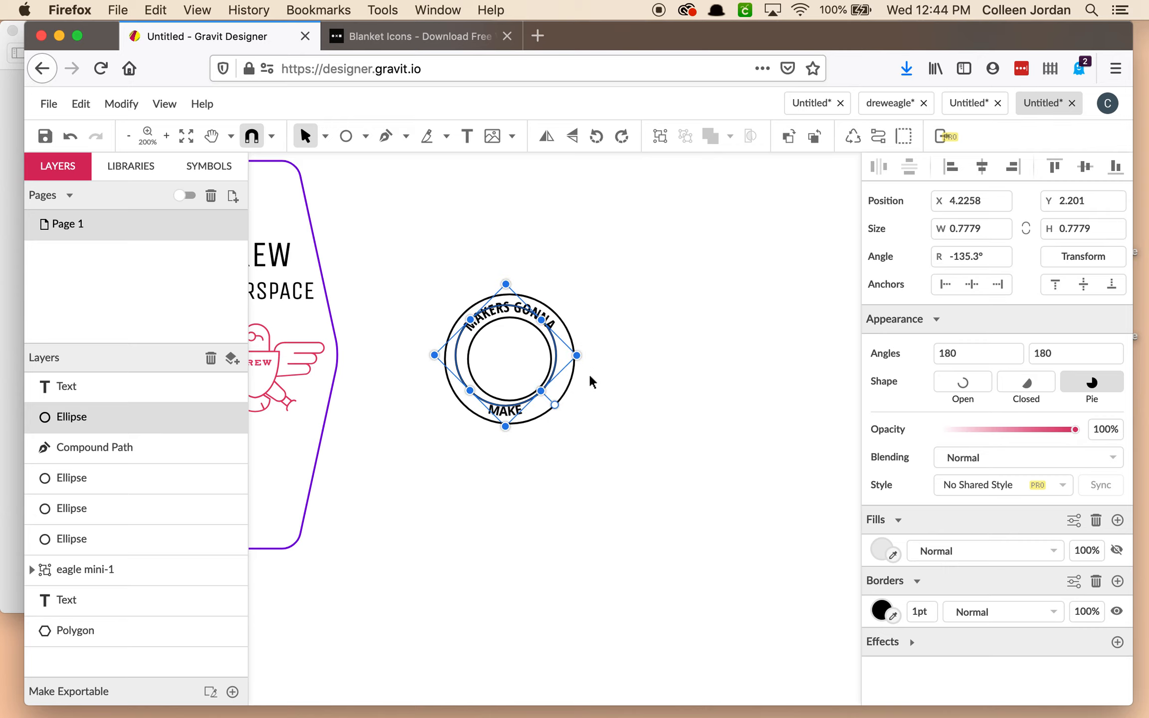
Add a 1 pt border to the MAKE text and turn that border's visibility off.
{"action": "left_click", "coordinate": [516, 413]}
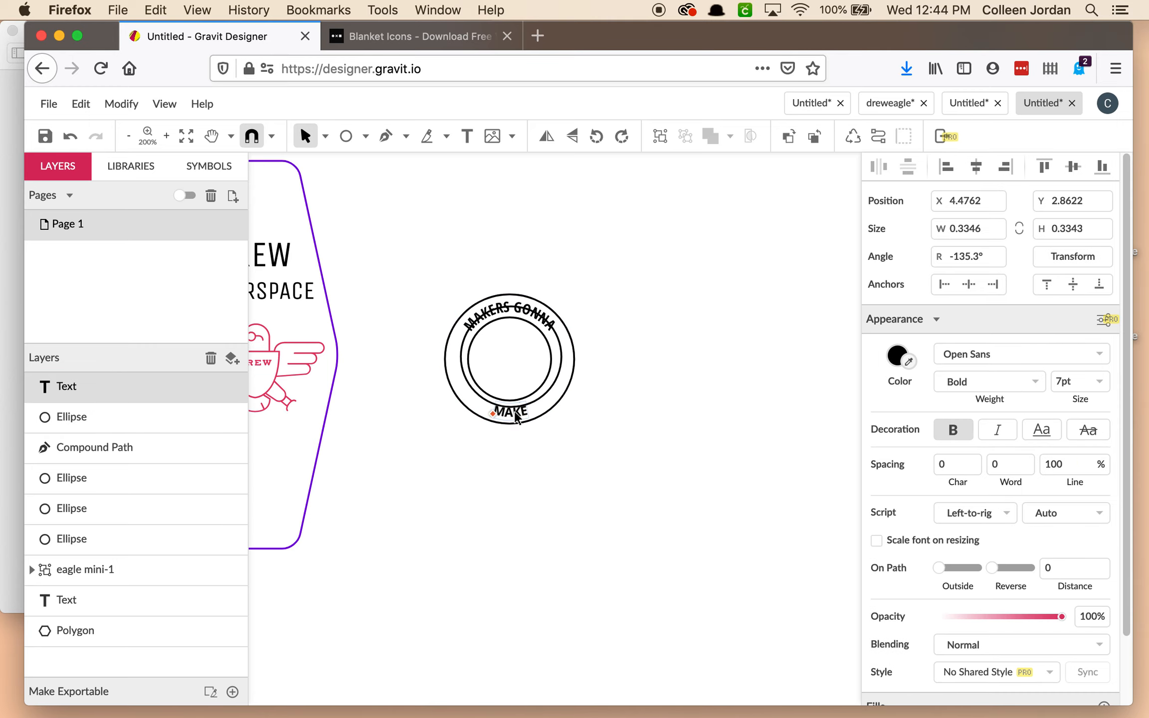
{"action": "scroll", "coordinate": [951, 569], "scroll_direction": "down", "scroll_amount": 3}
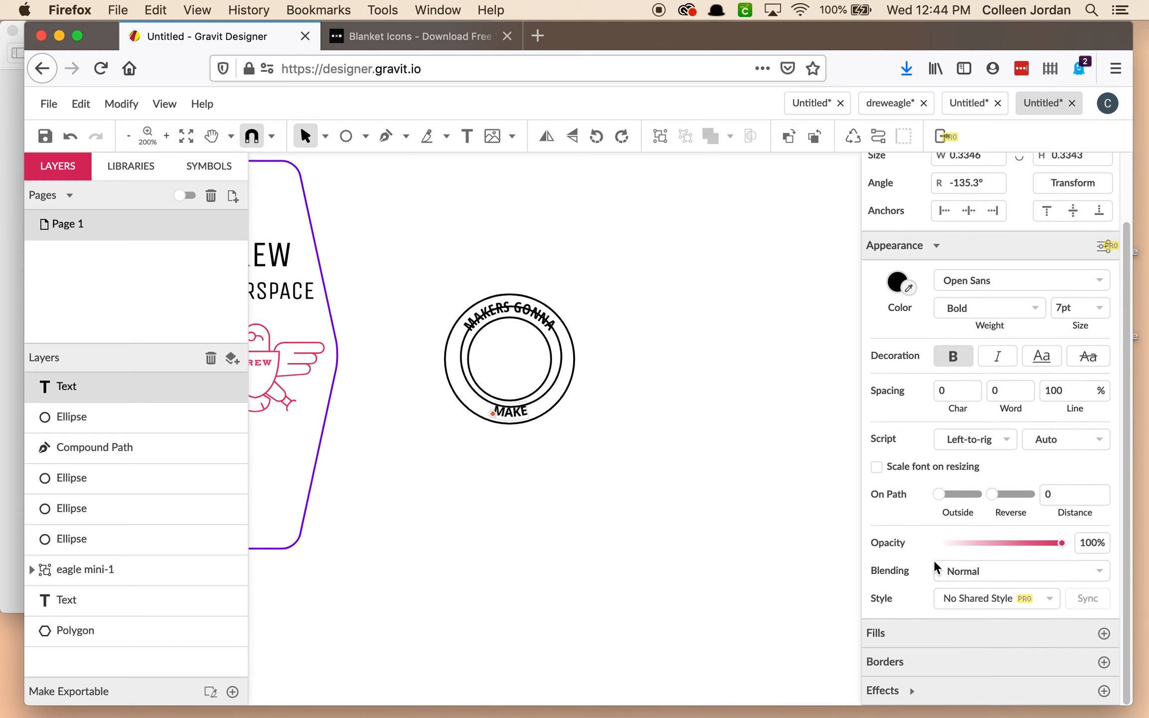
{"action": "left_click", "coordinate": [1103, 664]}
{"action": "scroll", "coordinate": [1106, 693], "scroll_direction": "down", "scroll_amount": 1}
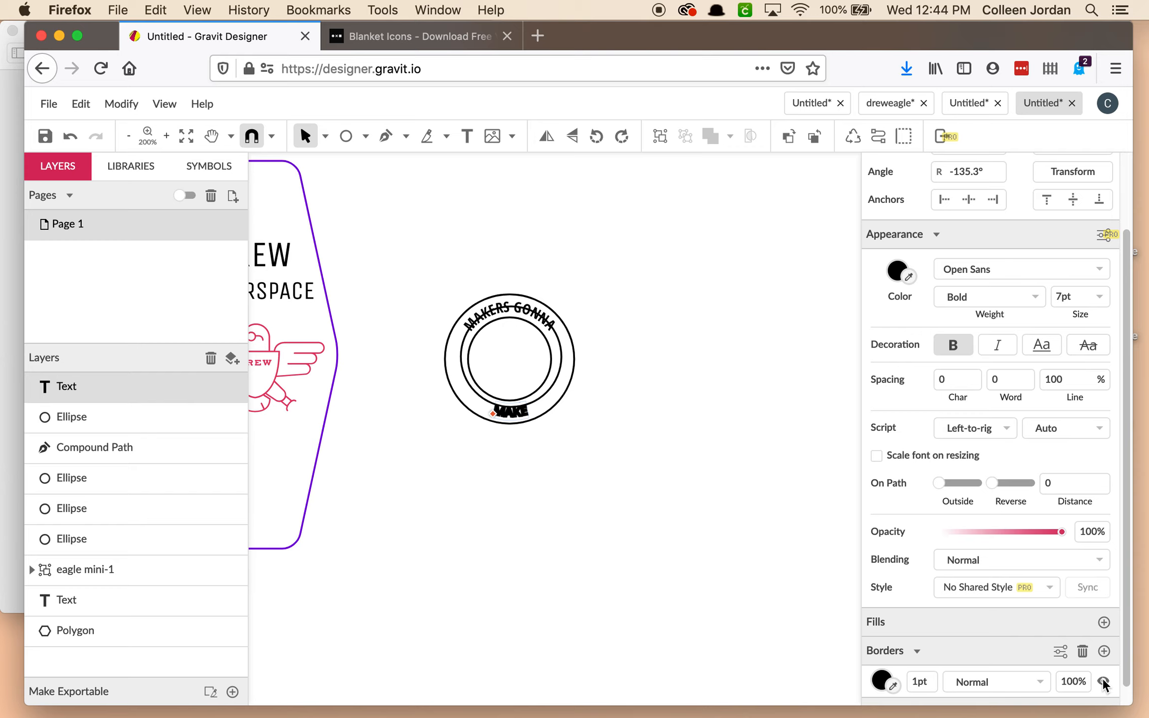
{"action": "left_click", "coordinate": [1103, 682]}
Hide the border of the circle that the MAKE text follows.
{"action": "left_click", "coordinate": [656, 419]}
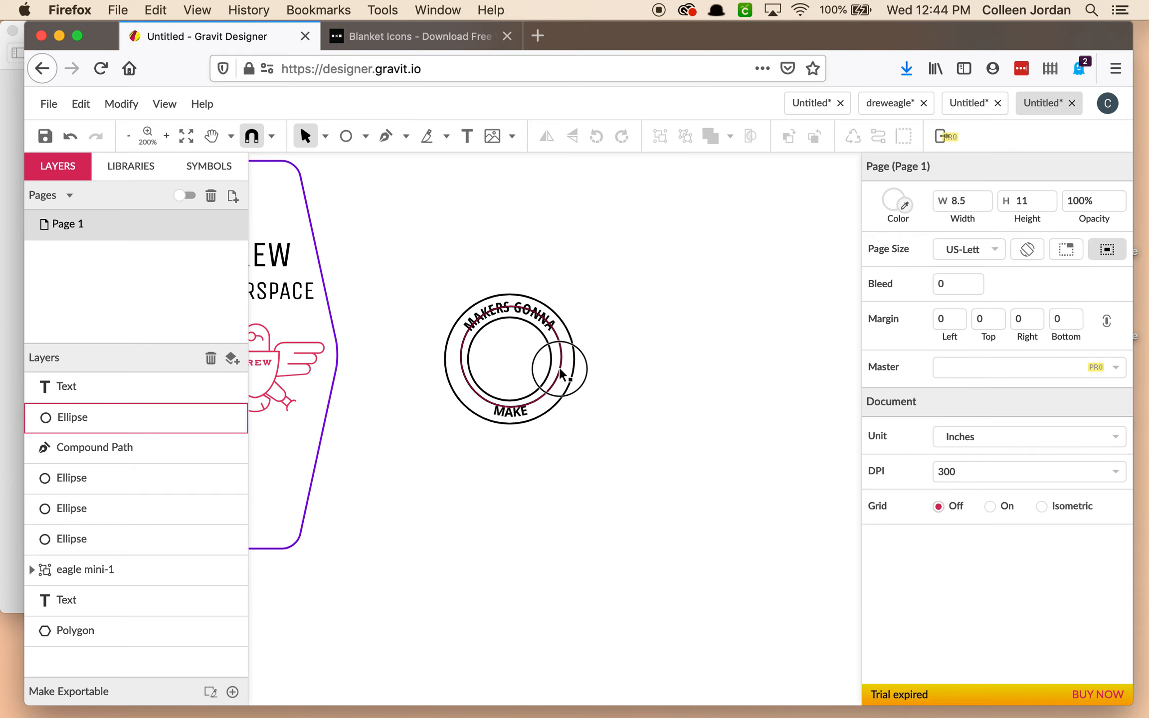
{"action": "left_click", "coordinate": [561, 371]}
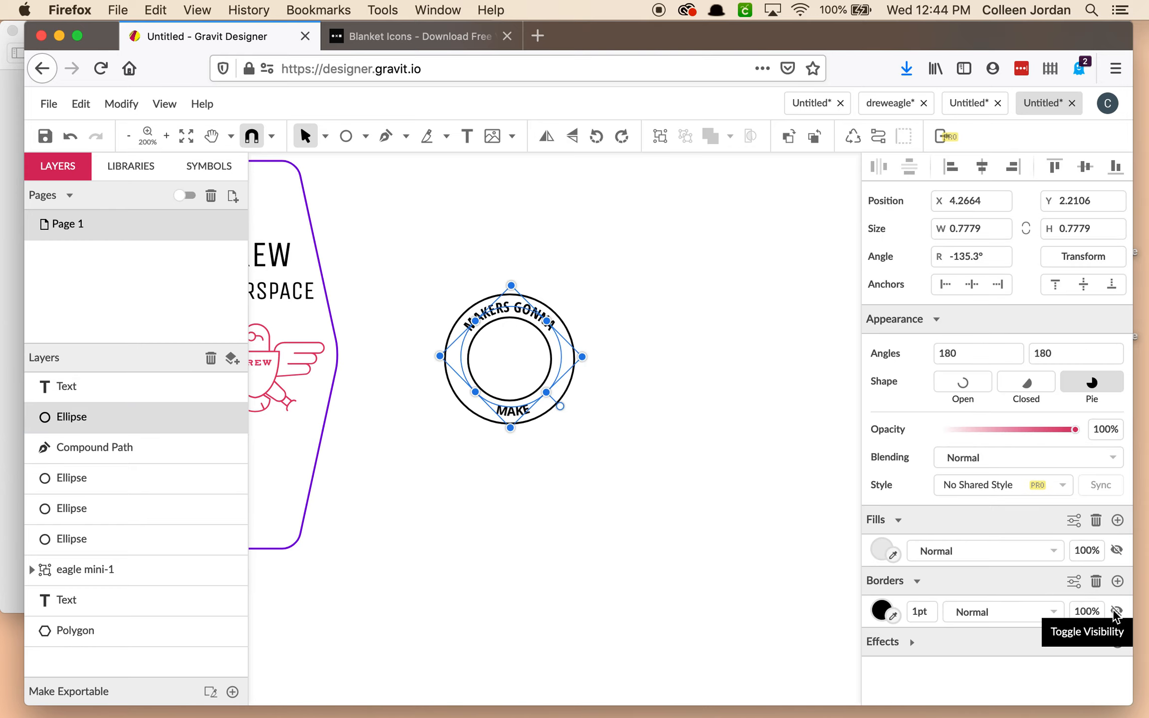
{"action": "left_click", "coordinate": [693, 484]}
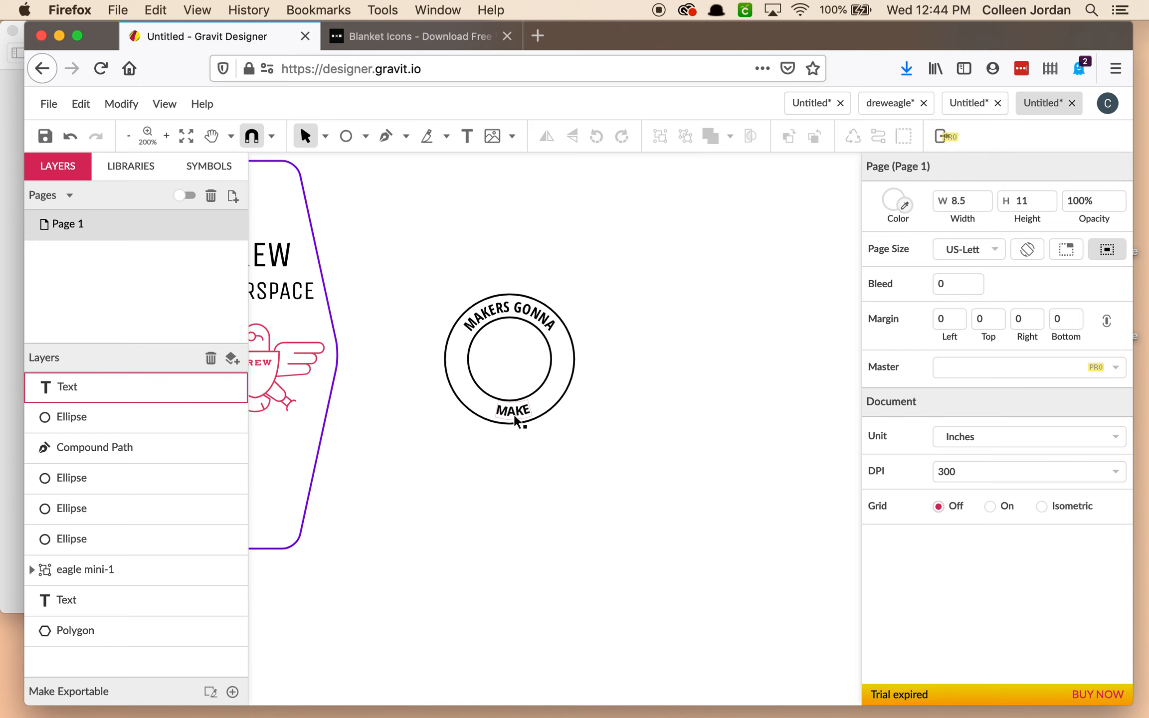
Convert the MAKE text at the bottom of the badge to a path.
{"action": "left_click", "coordinate": [517, 421]}
{"action": "right_click", "coordinate": [522, 416]}
{"action": "left_click", "coordinate": [552, 424]}
{"action": "left_click", "coordinate": [595, 451]}
{"action": "left_click_drag", "start_coordinate": [624, 494], "coordinate": [432, 269]}
{"action": "left_click", "coordinate": [716, 409]}
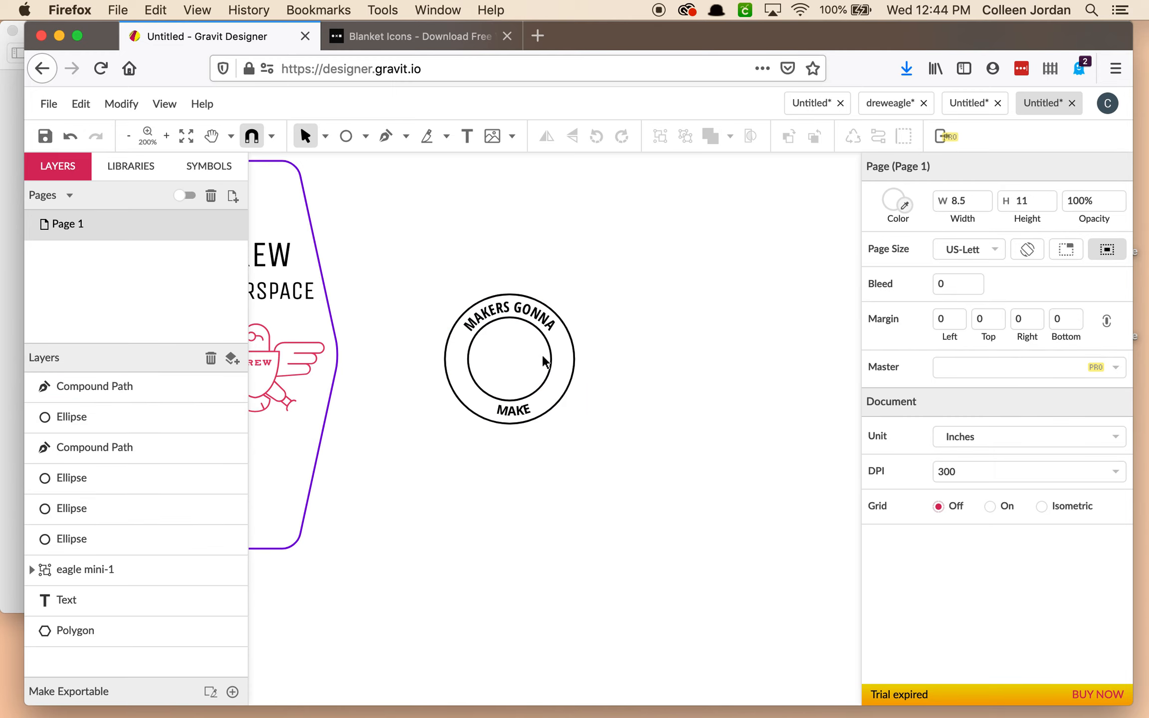
Shrink the badge's inner circle slightly around its centre to leave more room for the lettering.
{"action": "left_click", "coordinate": [506, 322]}
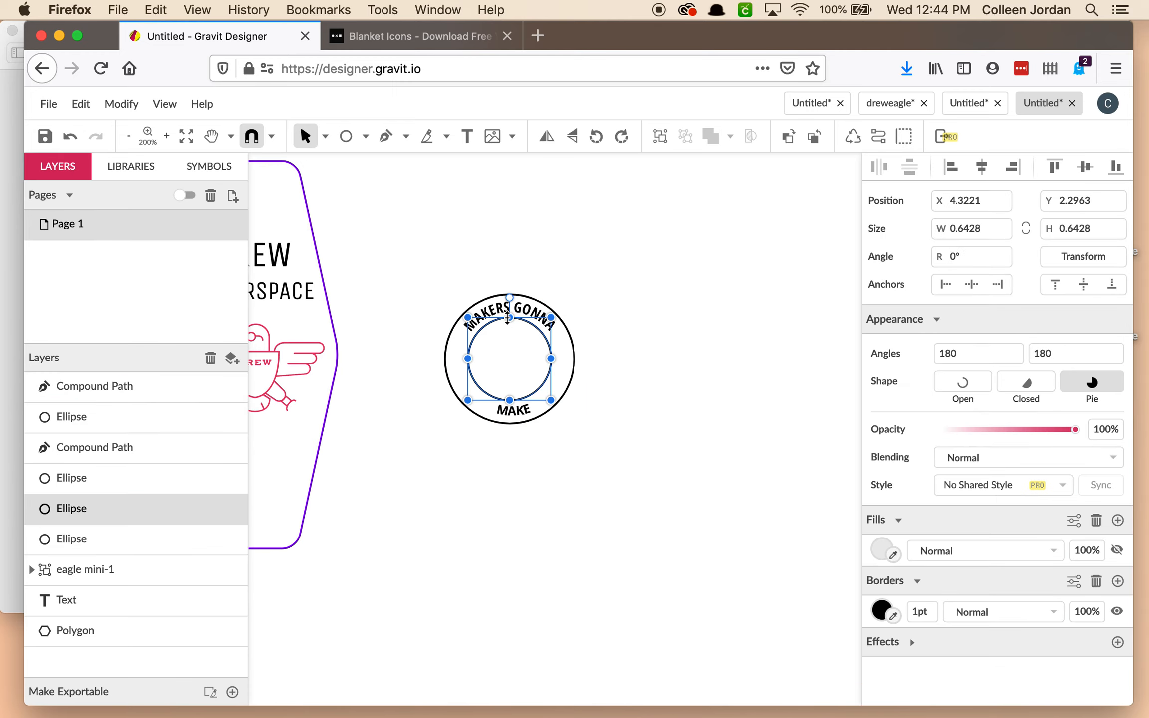
{"action": "left_click_drag", "start_coordinate": [507, 317], "coordinate": [507, 319]}
{"action": "key", "text": "super+z"}
{"action": "left_click", "coordinate": [608, 317]}
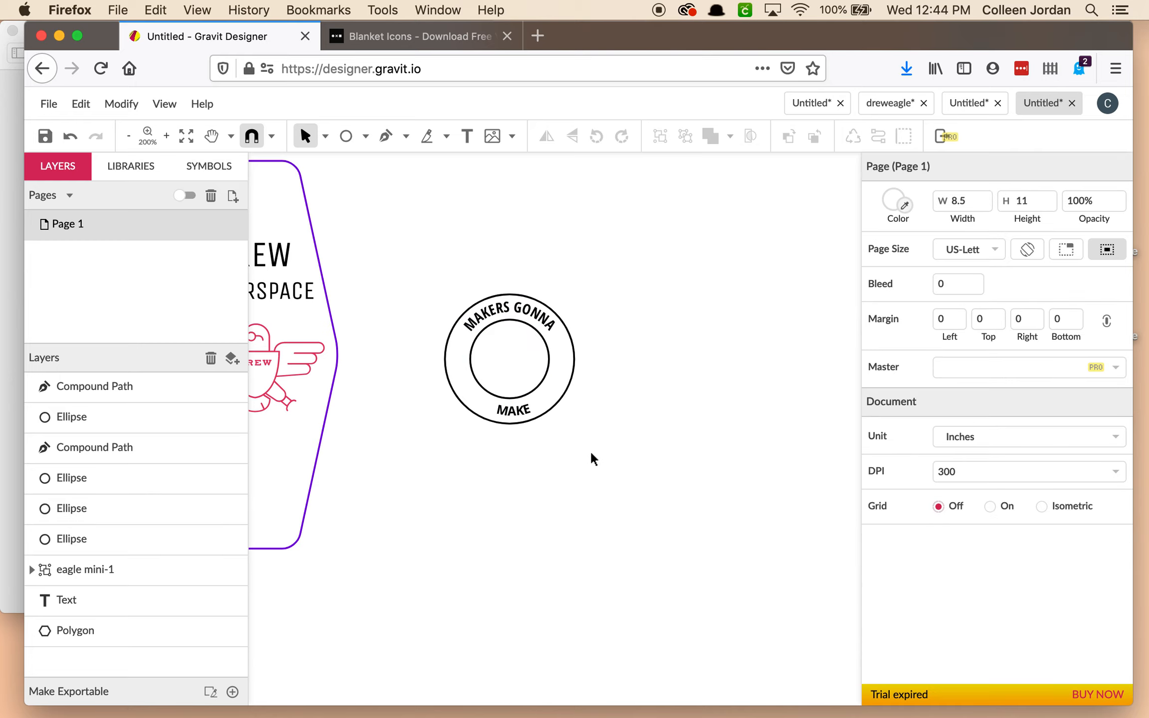
{"action": "left_click", "coordinate": [526, 413]}
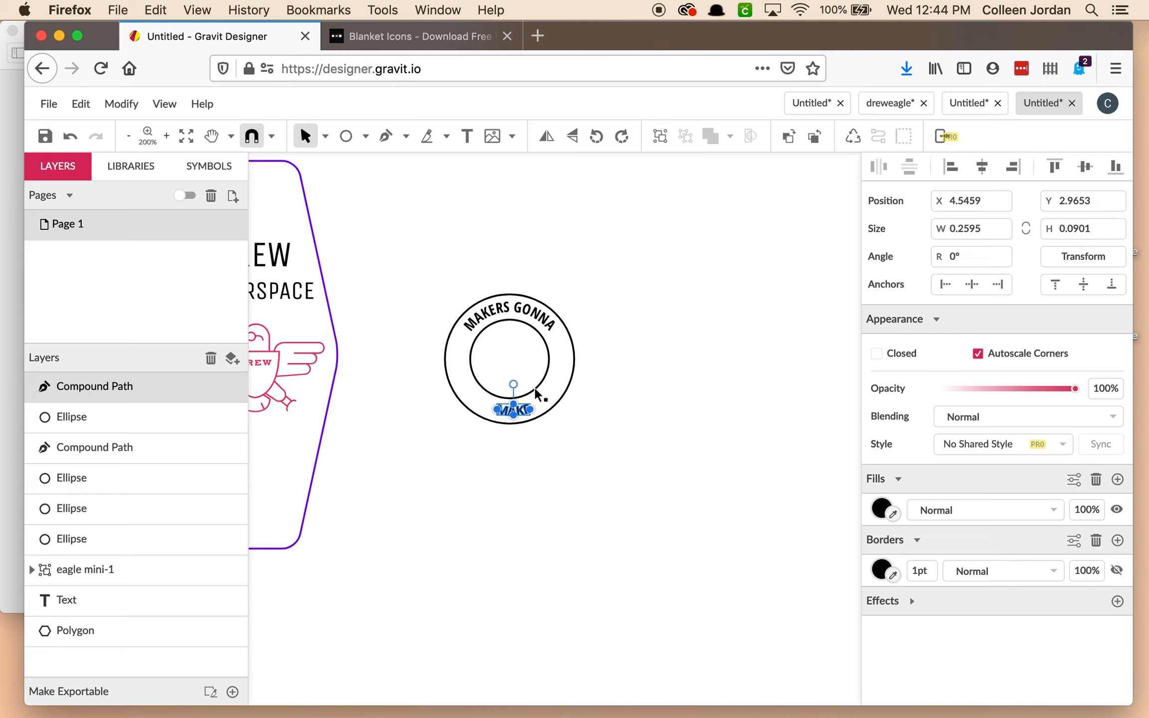
{"action": "left_click", "coordinate": [557, 418]}
Select all parts of the badge, move them closer to the key tag and group them.
{"action": "left_click_drag", "start_coordinate": [582, 467], "coordinate": [424, 241]}
{"action": "left_click_drag", "start_coordinate": [501, 305], "coordinate": [423, 372]}
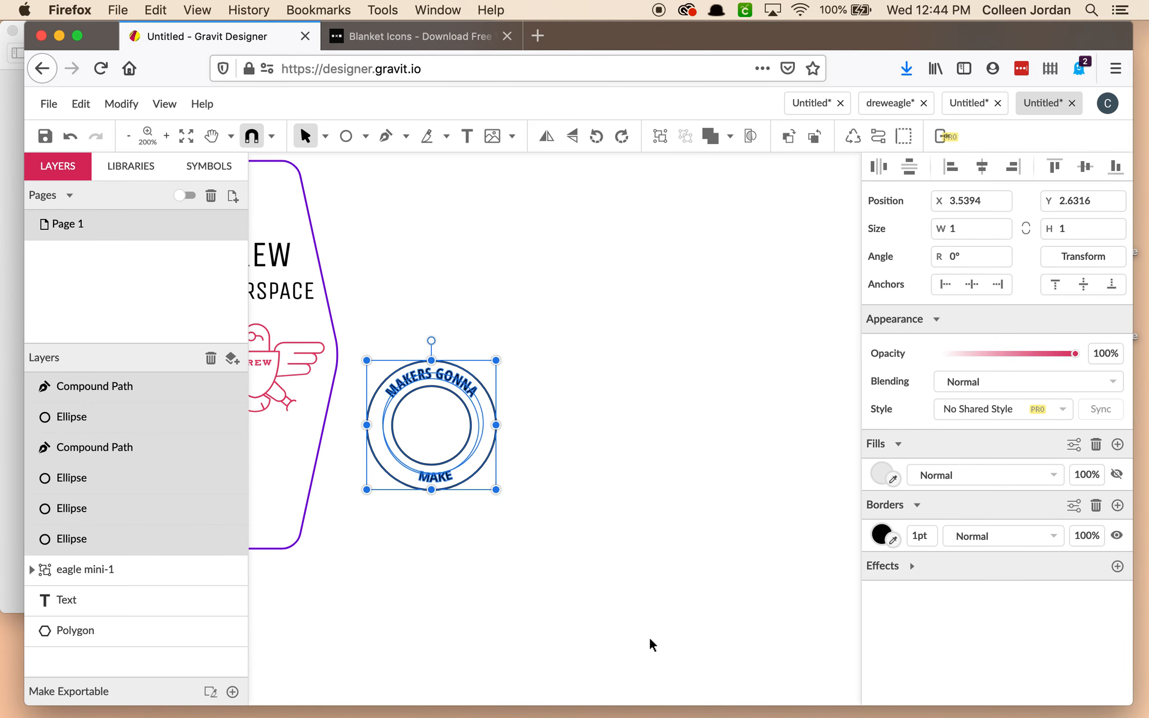
{"action": "key", "text": "super+minus"}
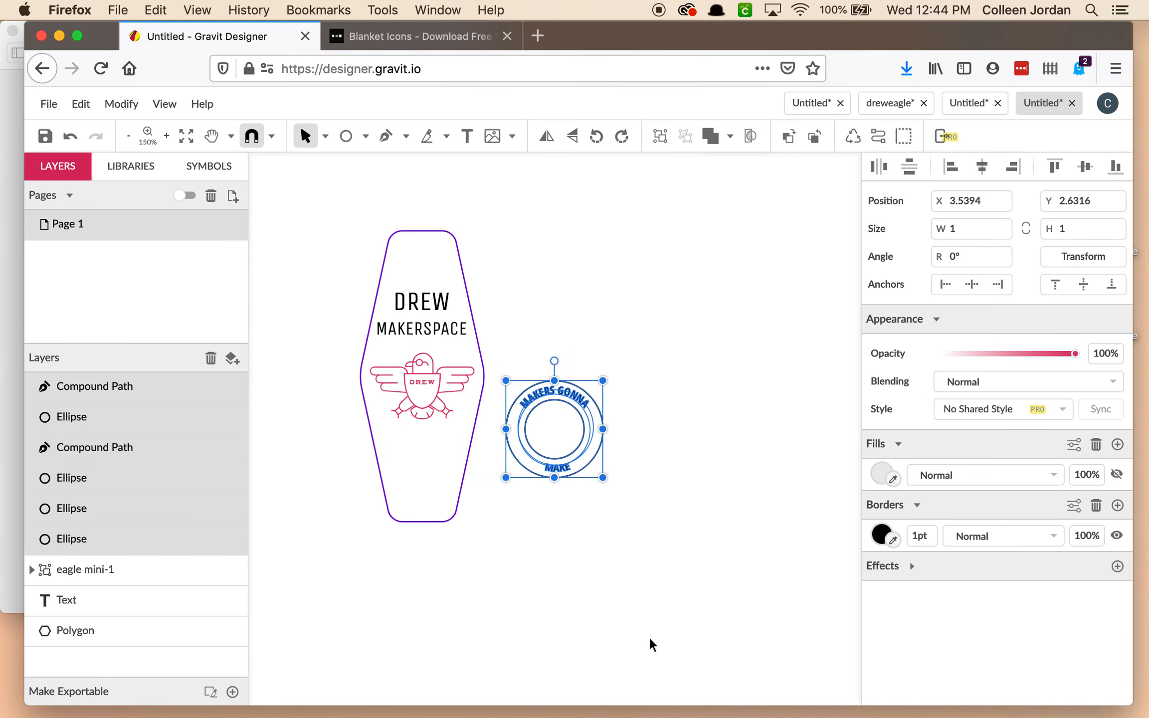
{"action": "right_click", "coordinate": [583, 405]}
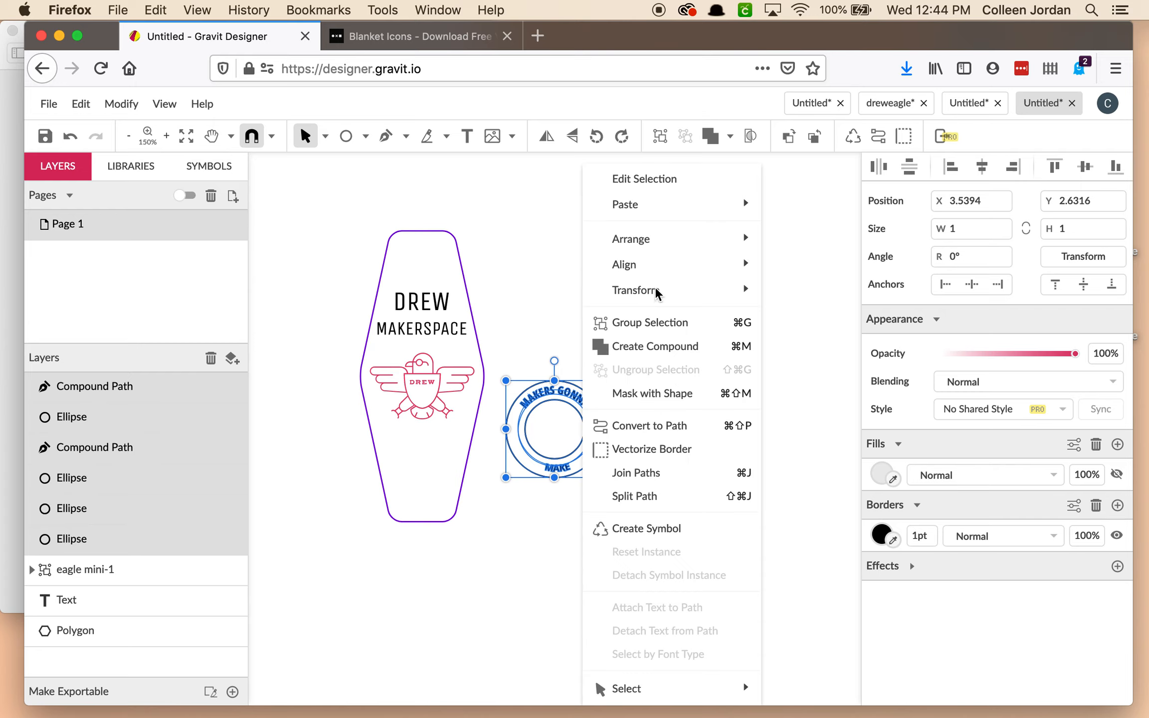
{"action": "left_click", "coordinate": [520, 317]}
{"action": "left_click_drag", "start_coordinate": [517, 330], "coordinate": [643, 499]}
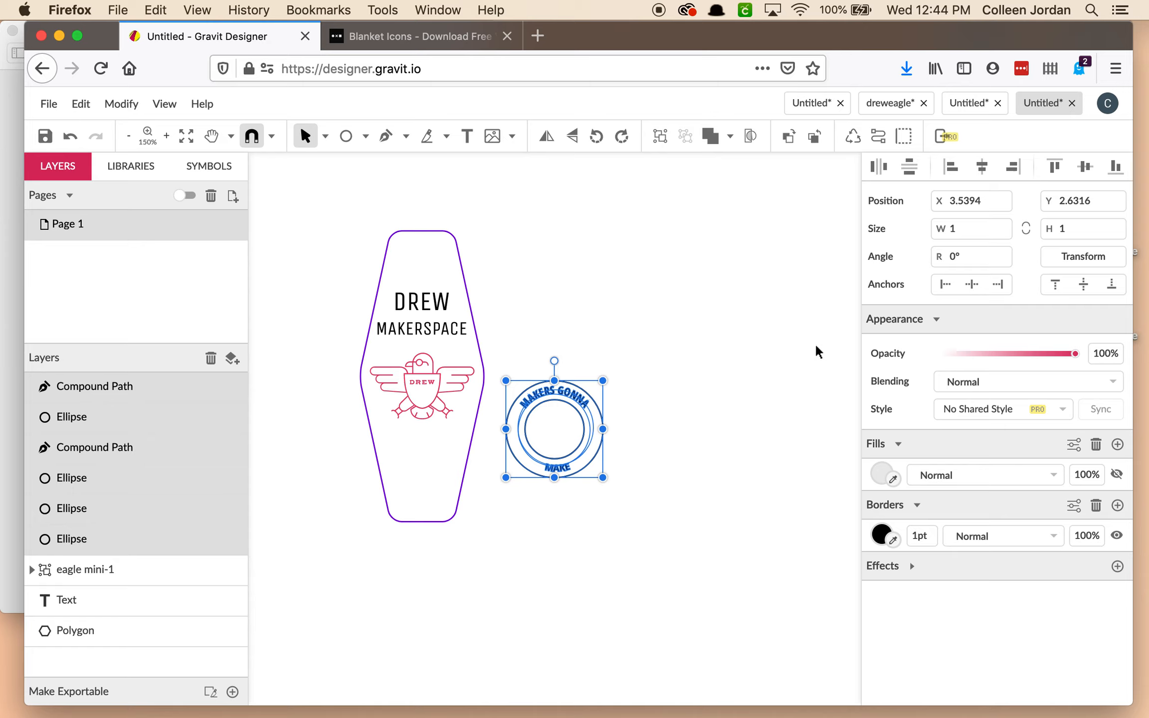
{"action": "left_click", "coordinate": [116, 105]}
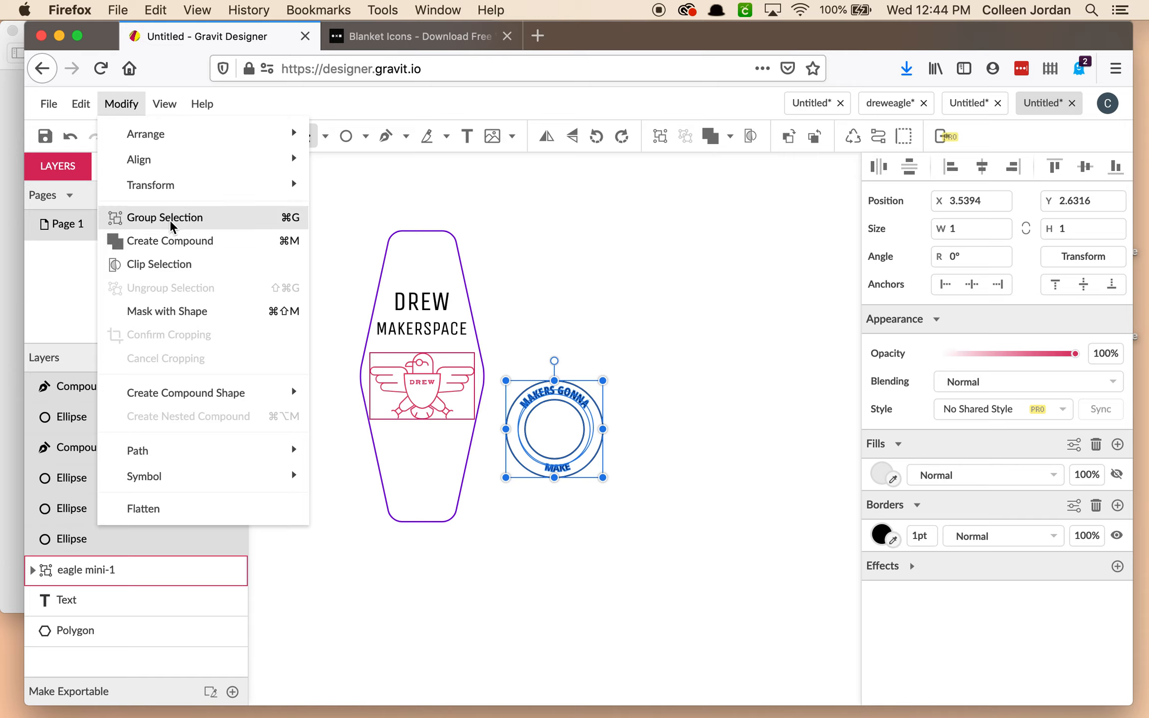
{"action": "left_click", "coordinate": [293, 227]}
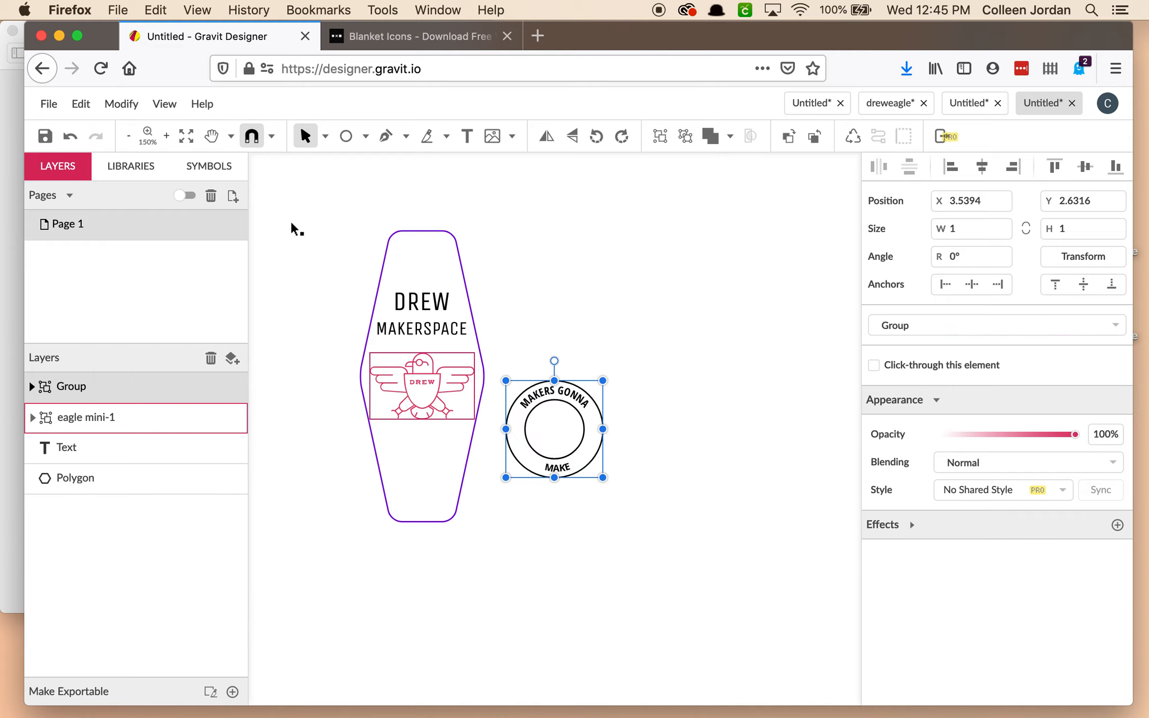
Move the grouped badge as one object to the empty area up and away from the key tag.
{"action": "left_click", "coordinate": [652, 410]}
{"action": "left_click", "coordinate": [561, 403]}
{"action": "left_click_drag", "start_coordinate": [561, 403], "coordinate": [655, 308]}
{"action": "left_click", "coordinate": [691, 246]}
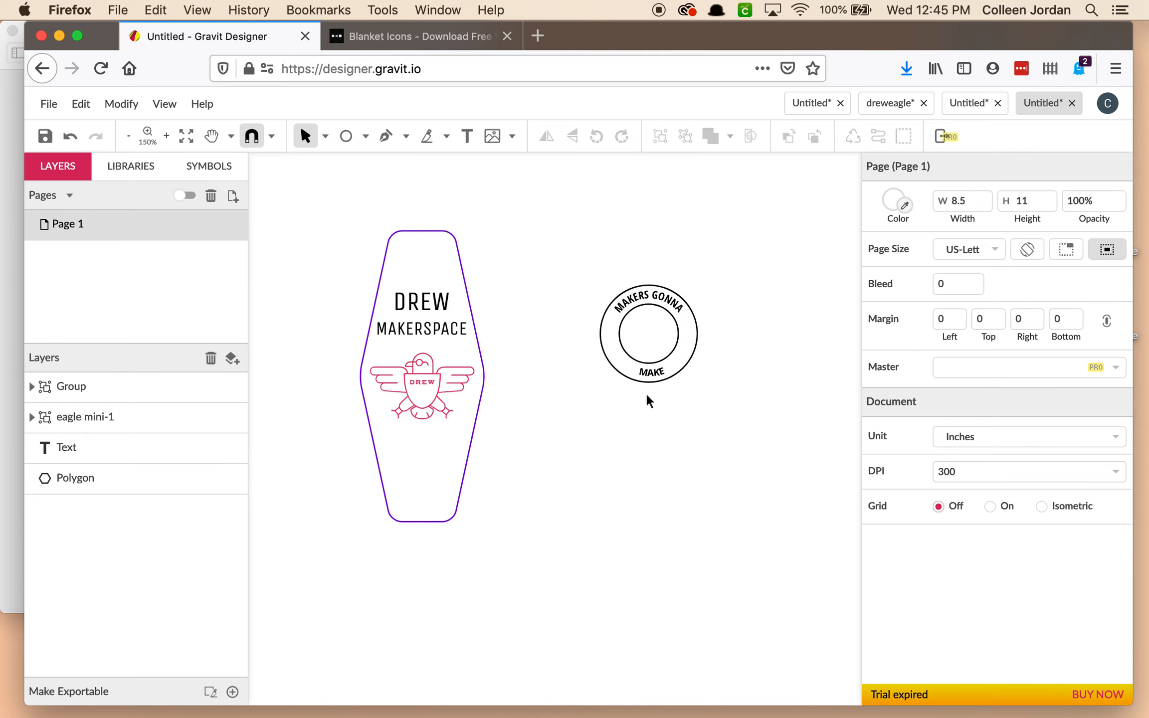
Place the badge group on the key tag below the eagle and scale it down to about 0.45 in.
{"action": "left_click", "coordinate": [595, 290]}
{"action": "left_click", "coordinate": [644, 305]}
{"action": "left_click_drag", "start_coordinate": [646, 309], "coordinate": [424, 471]}
{"action": "left_click", "coordinate": [509, 482]}
{"action": "left_click", "coordinate": [423, 485]}
Compare the badge with the reference key tag screenshot in Preview and adjust its position below the eagle.
{"action": "left_click", "coordinate": [10, 440]}
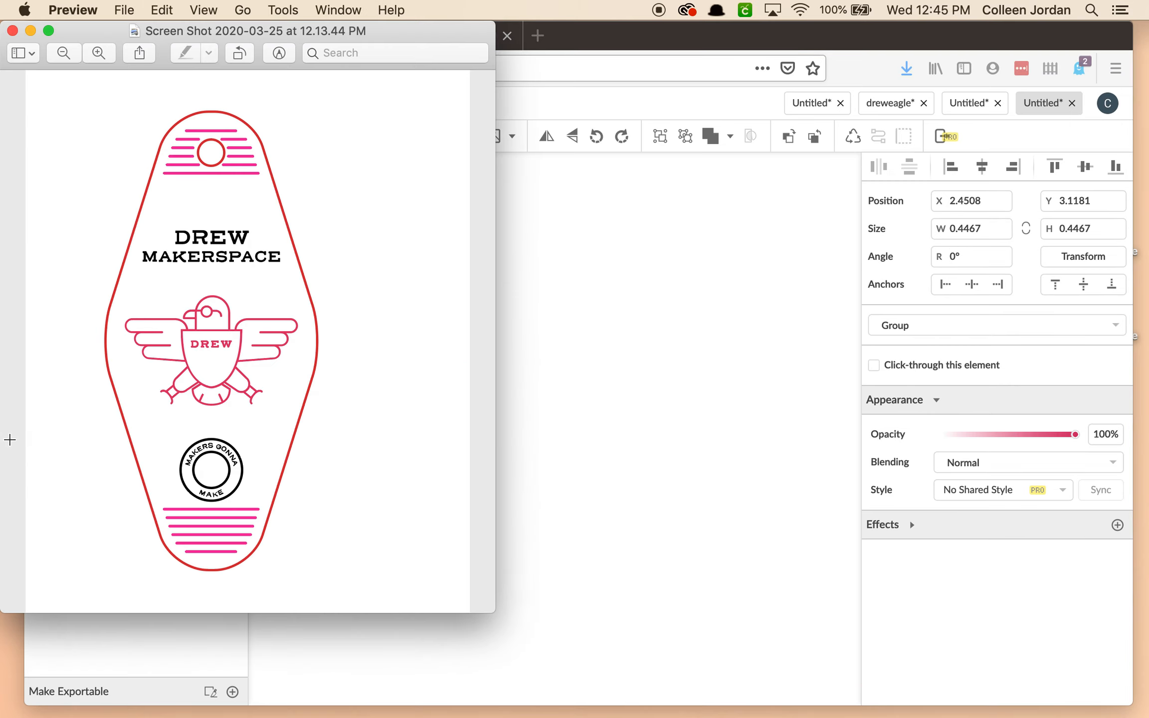
{"action": "left_click", "coordinate": [624, 479]}
{"action": "left_click_drag", "start_coordinate": [432, 449], "coordinate": [434, 460]}
{"action": "left_click", "coordinate": [549, 450]}
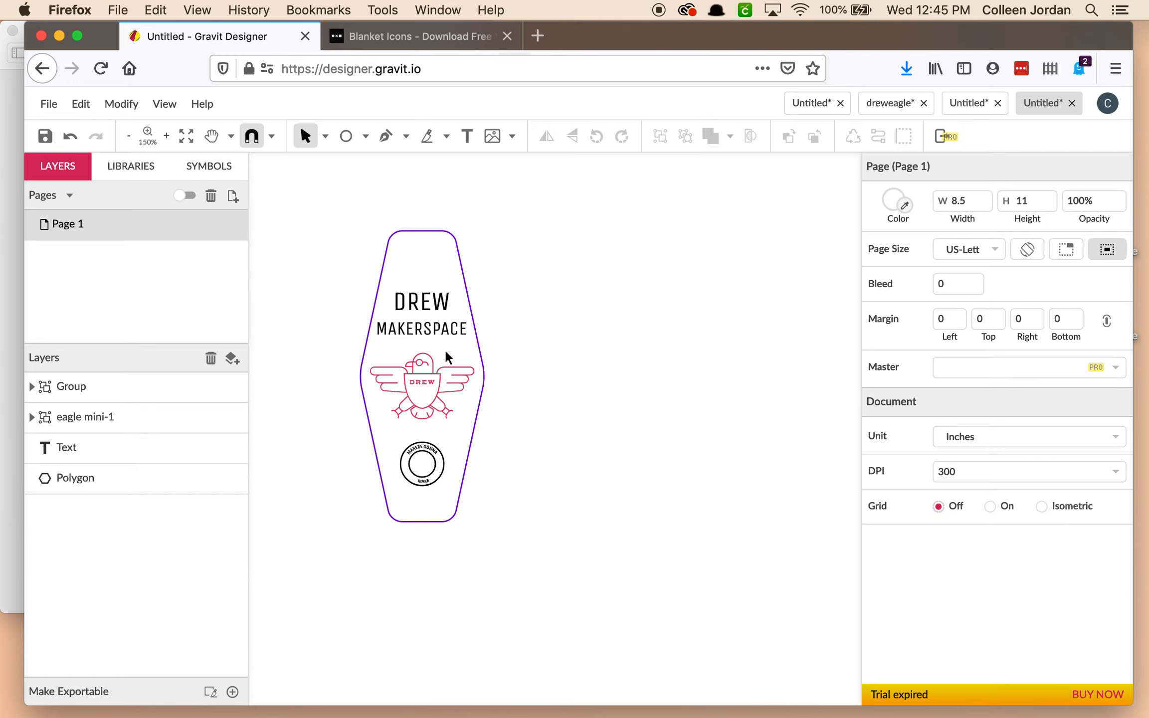
Scale the badge group down slightly more, keeping it centred in the key tag's lower part.
{"action": "left_click", "coordinate": [430, 469]}
{"action": "left_click", "coordinate": [551, 443]}
{"action": "left_click", "coordinate": [424, 474]}
{"action": "left_click_drag", "start_coordinate": [422, 485], "coordinate": [422, 482]}
{"action": "left_click", "coordinate": [496, 491]}
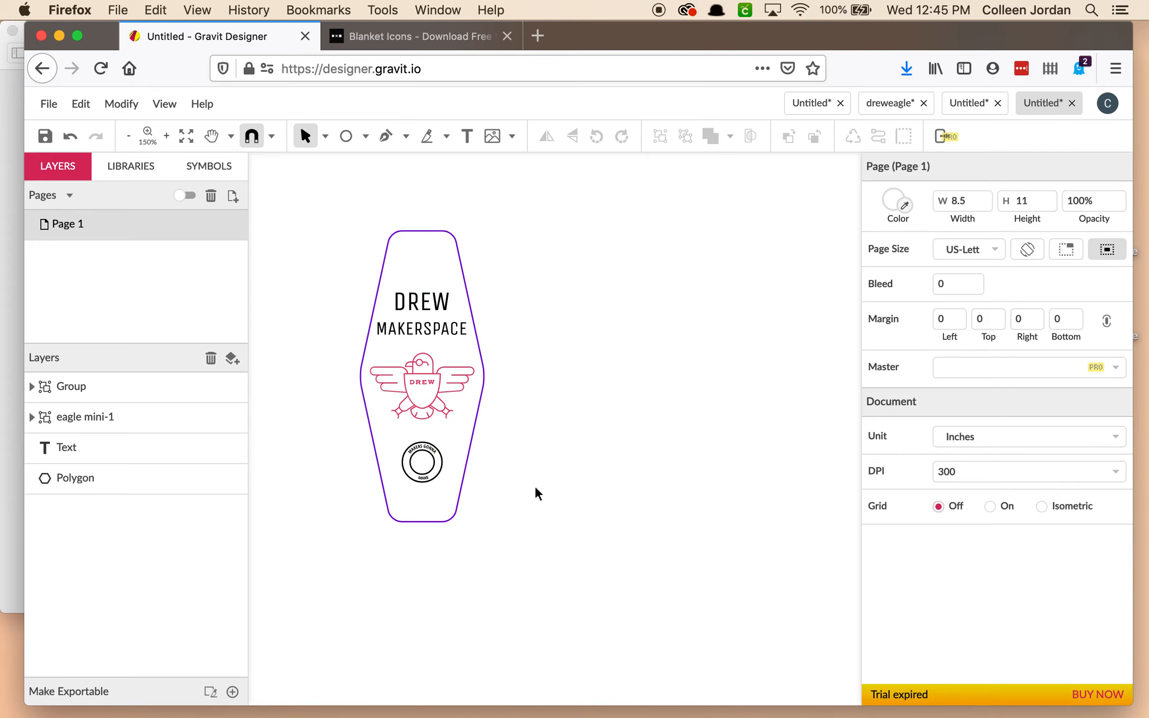
Check the hole in the reference key tag screenshot and draw an ellipse about 0.42 by 0.49 in beside the tag.
{"action": "left_click", "coordinate": [14, 429]}
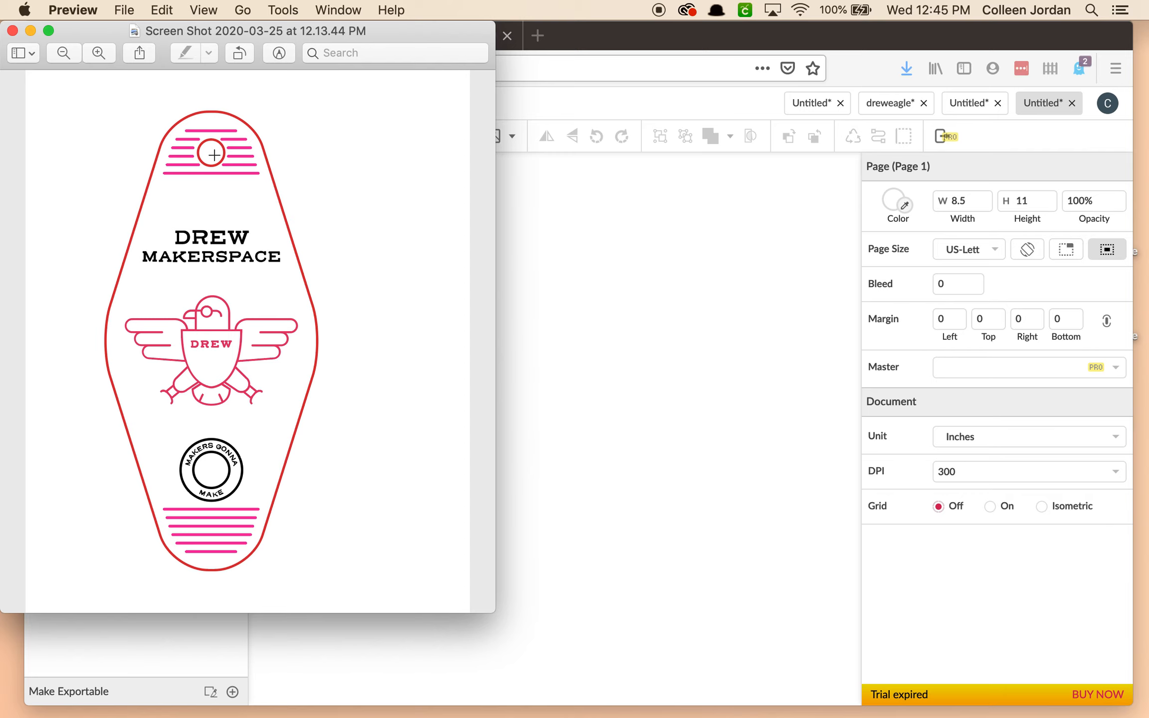
{"action": "left_click", "coordinate": [667, 328]}
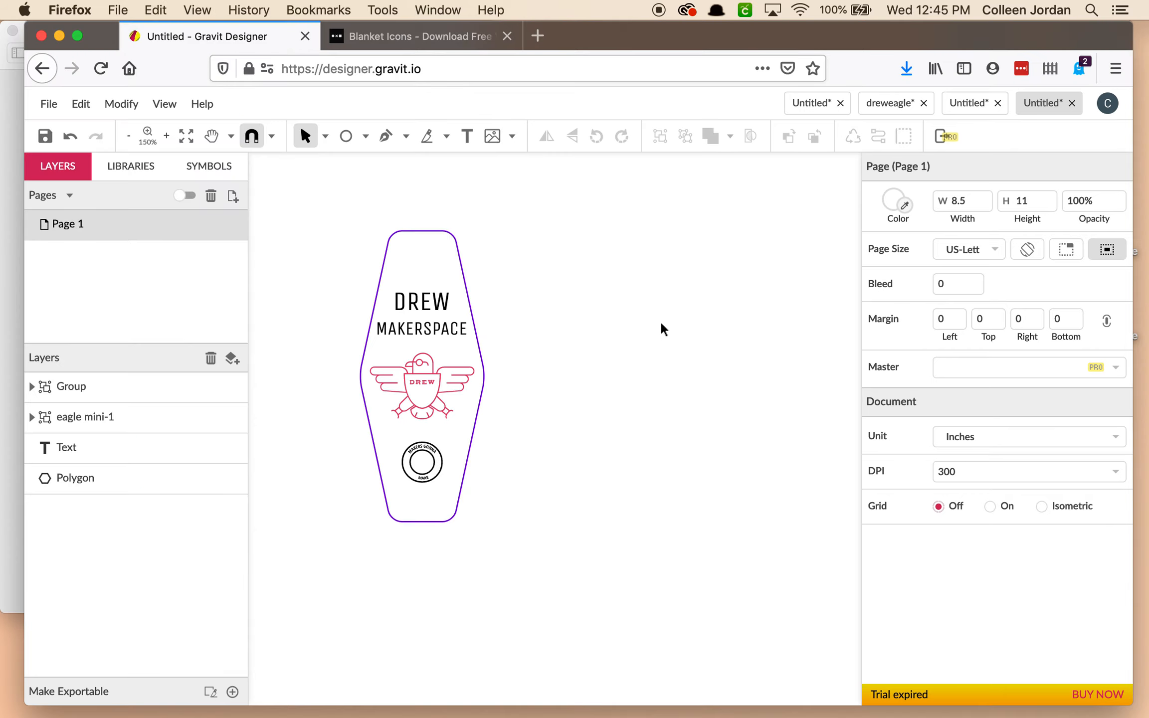
{"action": "left_click", "coordinate": [363, 138]}
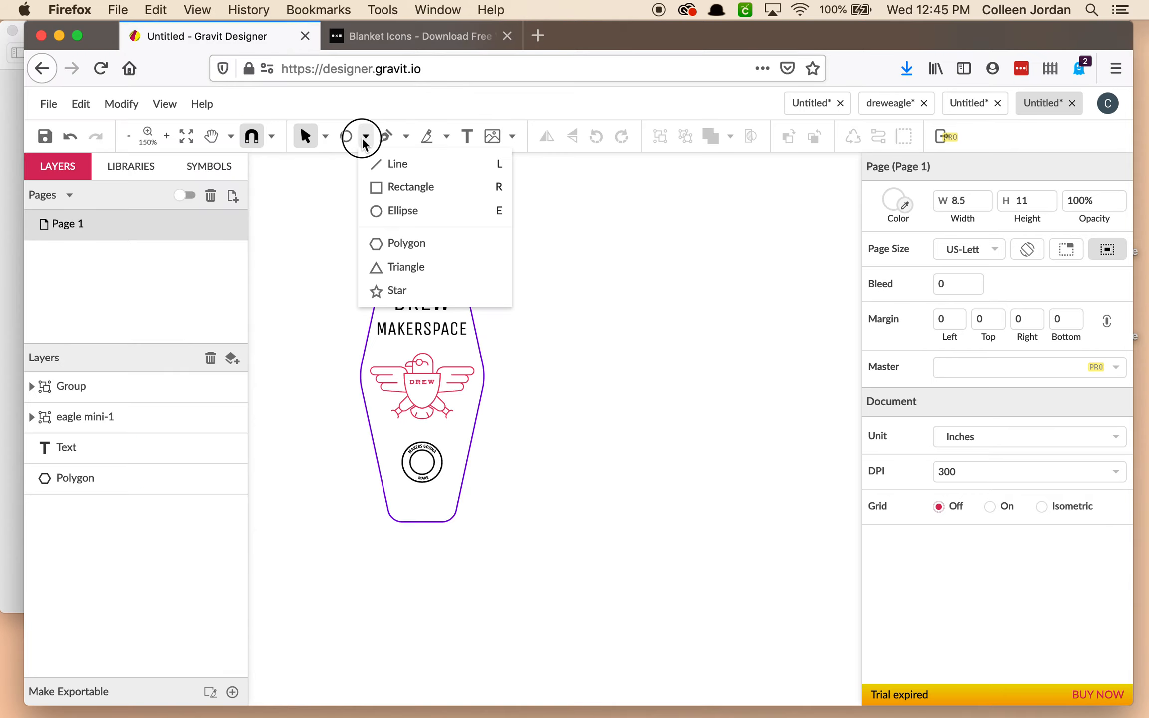
{"action": "left_click", "coordinate": [398, 207]}
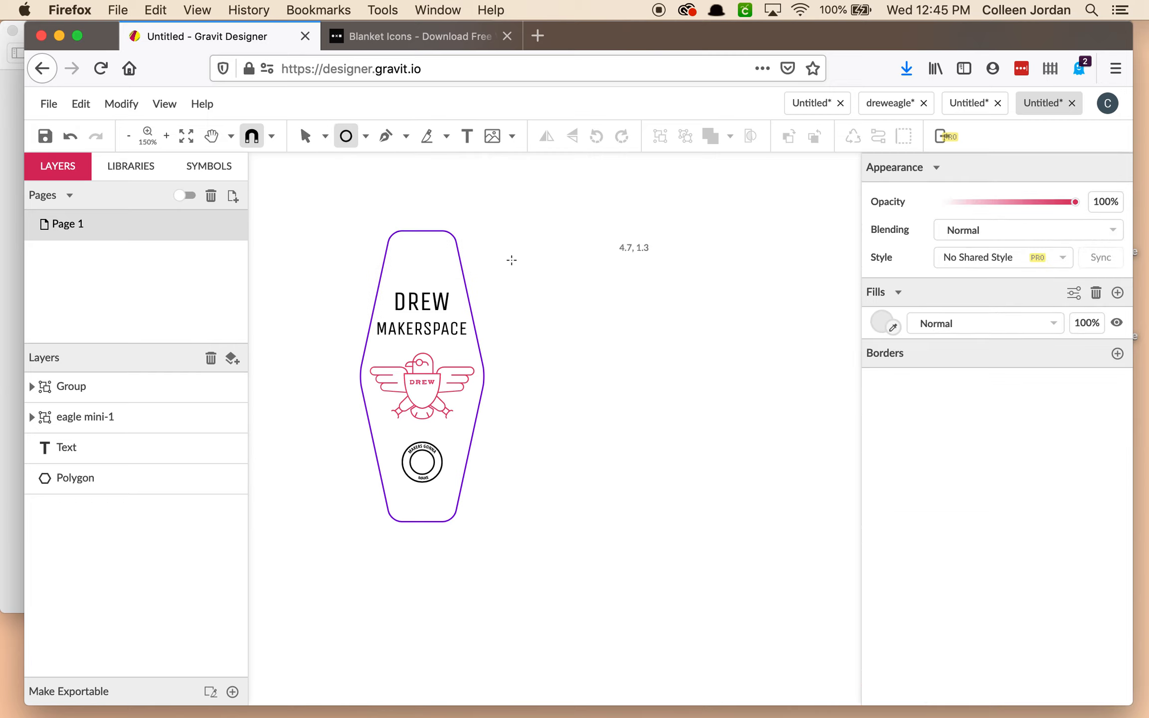
{"action": "left_click", "coordinate": [544, 260]}
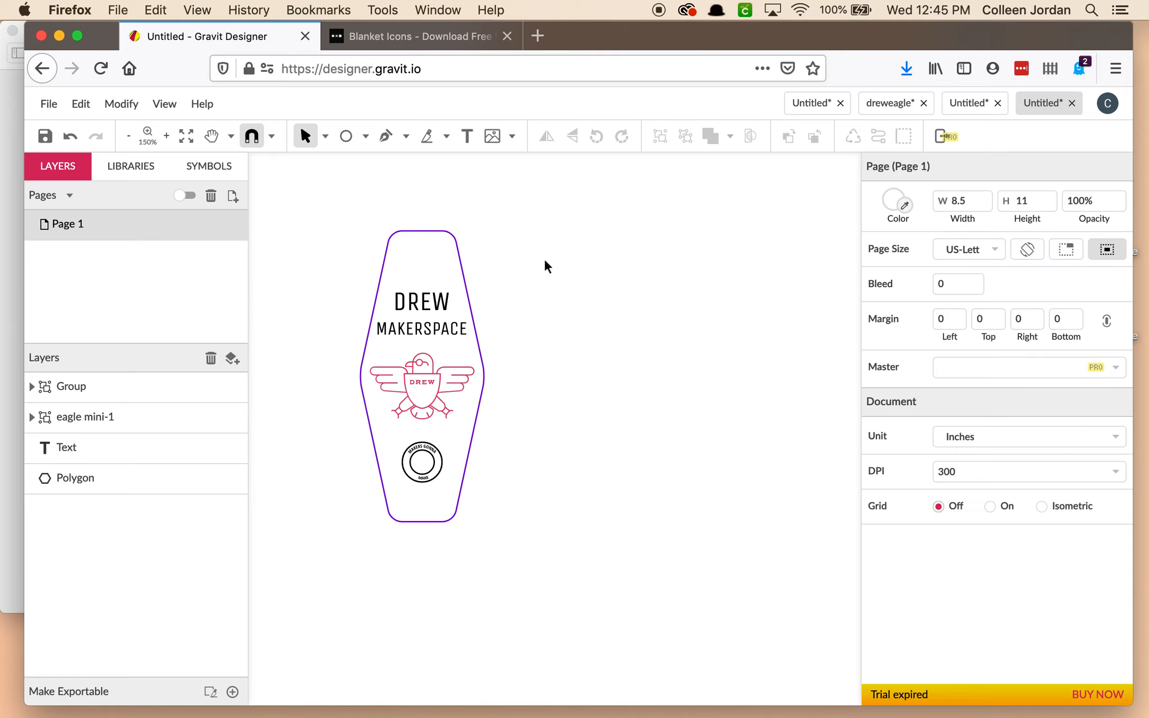
{"action": "left_click", "coordinate": [366, 137]}
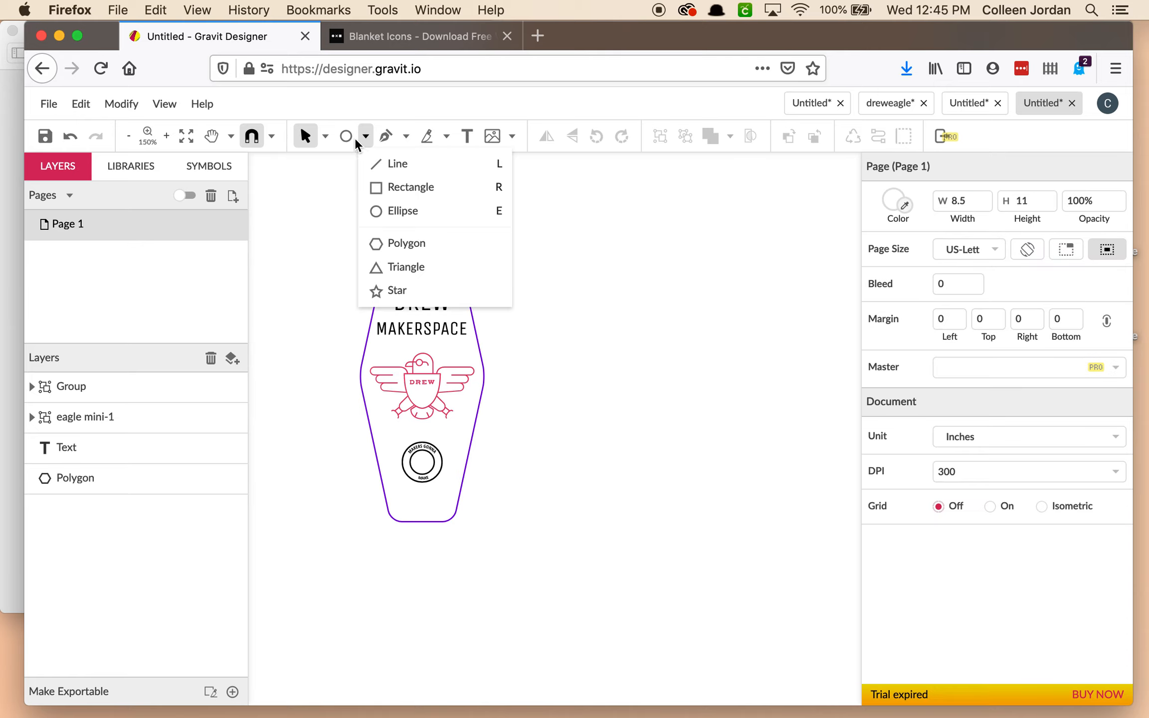
{"action": "left_click", "coordinate": [368, 143]}
{"action": "left_click", "coordinate": [366, 138]}
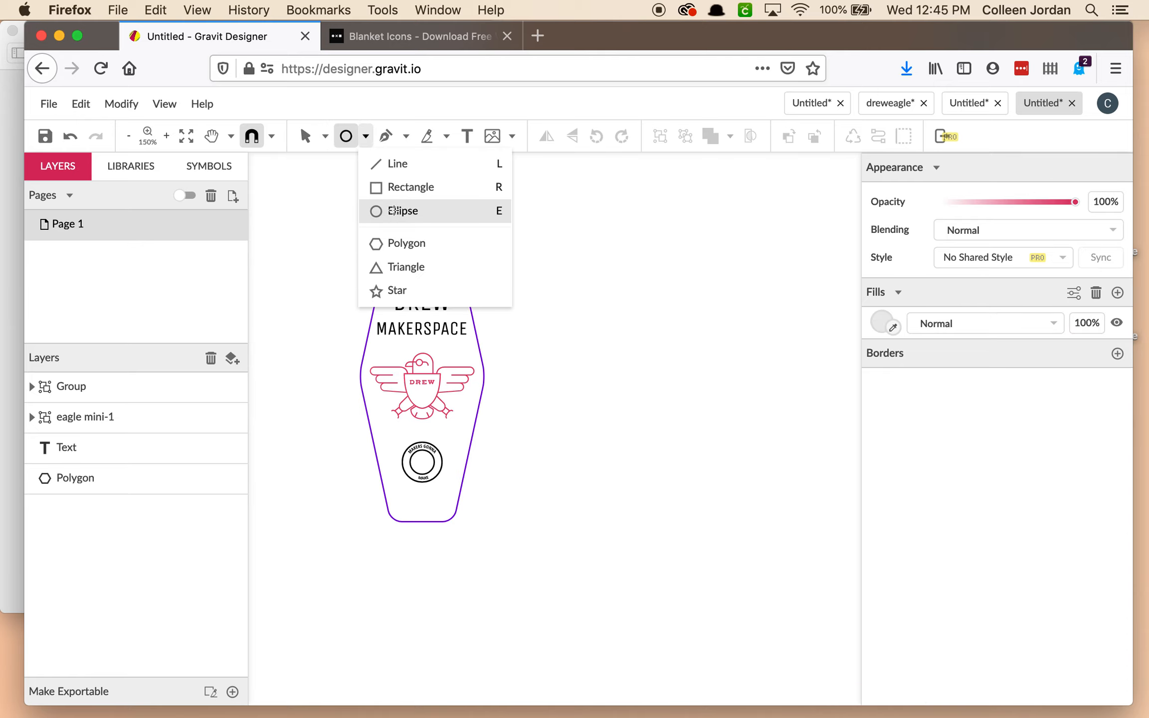
{"action": "left_click", "coordinate": [393, 207]}
{"action": "left_click_drag", "start_coordinate": [564, 251], "coordinate": [605, 299]}
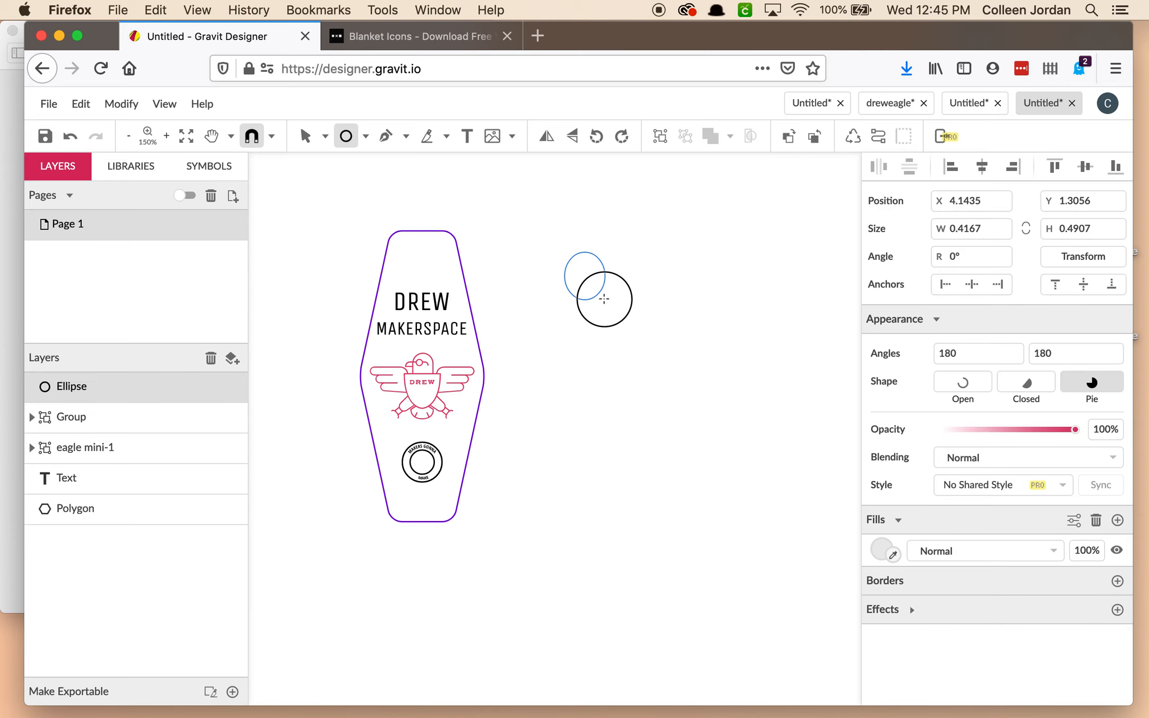
Set the new ellipse's width and height to 1 in each.
{"action": "left_click", "coordinate": [985, 231]}
{"action": "type", "text": "1"}
{"action": "key", "text": "Tab"}
{"action": "type", "text": "1"}
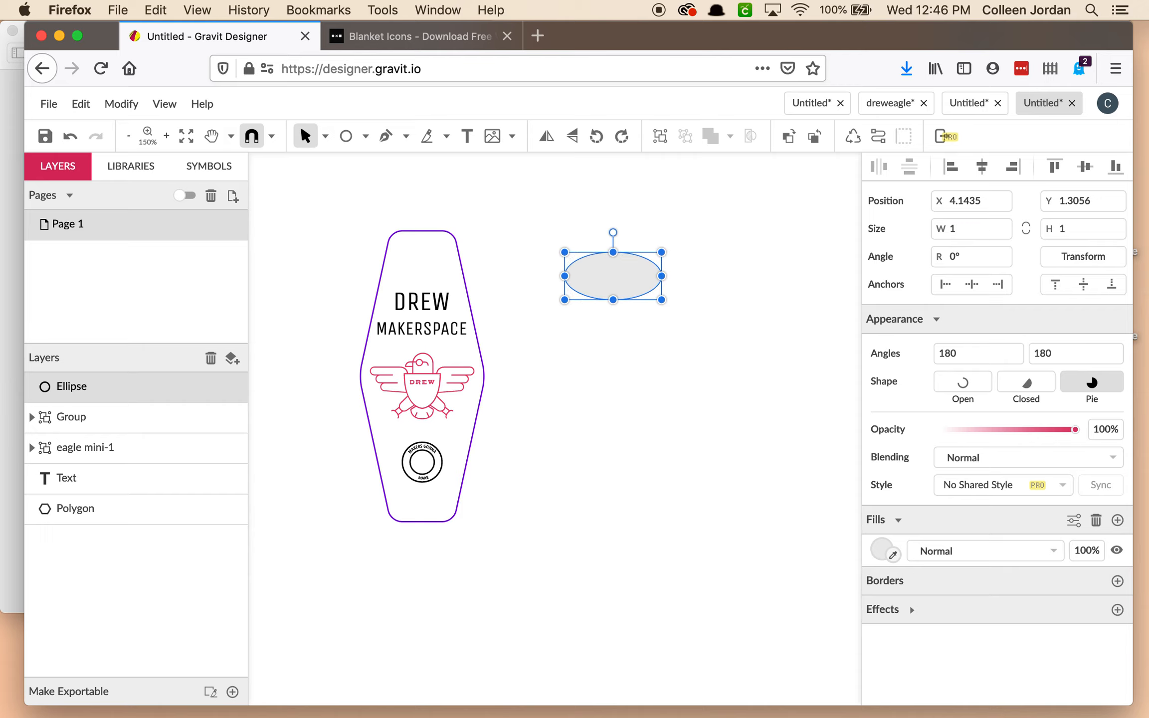
{"action": "key", "text": "Return"}
Move the ellipse onto the key tag above the DREW text and set its width and height to 0.25 in.
{"action": "left_click", "coordinate": [535, 201]}
{"action": "left_click", "coordinate": [663, 295]}
{"action": "left_click_drag", "start_coordinate": [663, 350], "coordinate": [422, 271]}
{"action": "double_click", "coordinate": [987, 233]}
{"action": "type", "text": ".25"}
{"action": "key", "text": "Tab"}
{"action": "type", "text": ".2"}
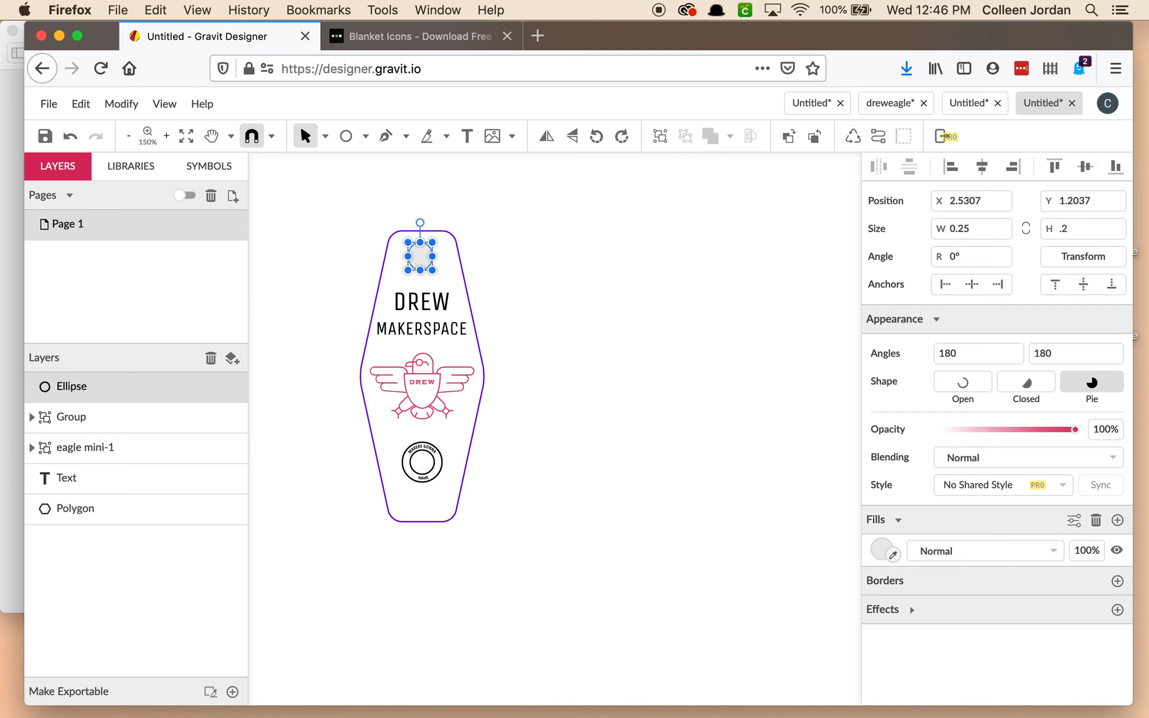
{"action": "type", "text": "5"}
{"action": "key", "text": "Return"}
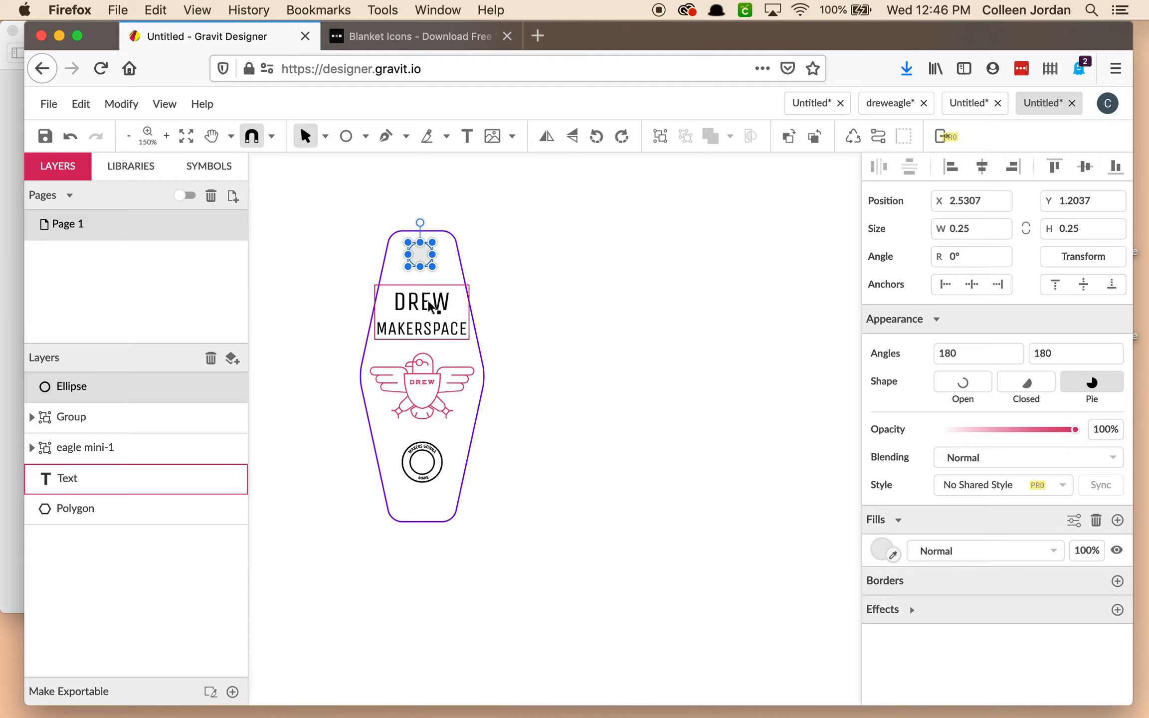
Scale the hole circle down proportionally to about 0.2 in.
{"action": "left_click_drag", "start_coordinate": [432, 268], "coordinate": [422, 261]}
{"action": "left_click", "coordinate": [514, 275]}
{"action": "left_click", "coordinate": [419, 257]}
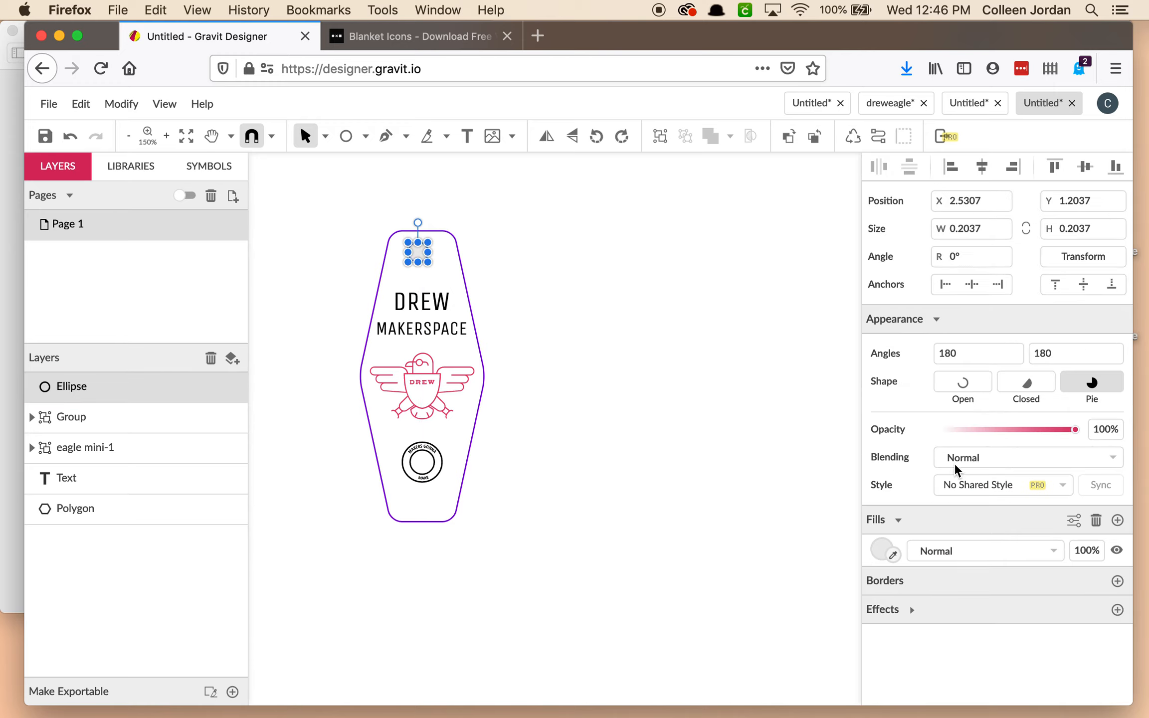
{"action": "left_click", "coordinate": [909, 613]}
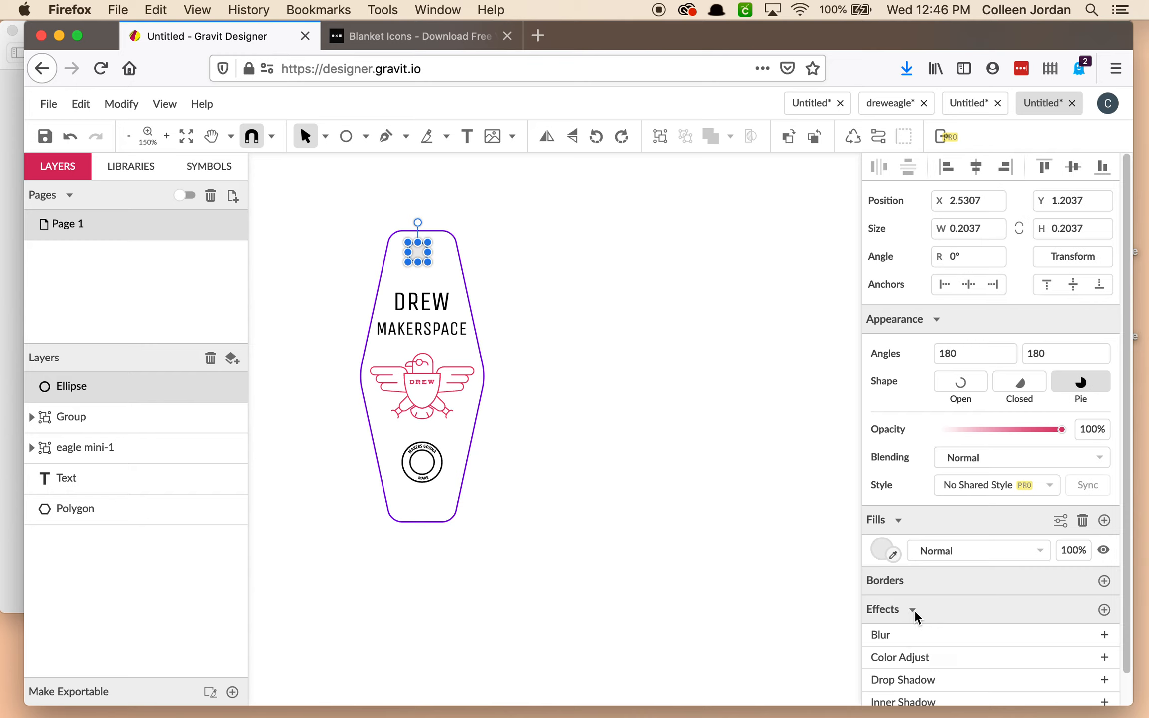
{"action": "scroll", "coordinate": [946, 618], "scroll_direction": "down", "scroll_amount": 1}
{"action": "left_click", "coordinate": [915, 599]}
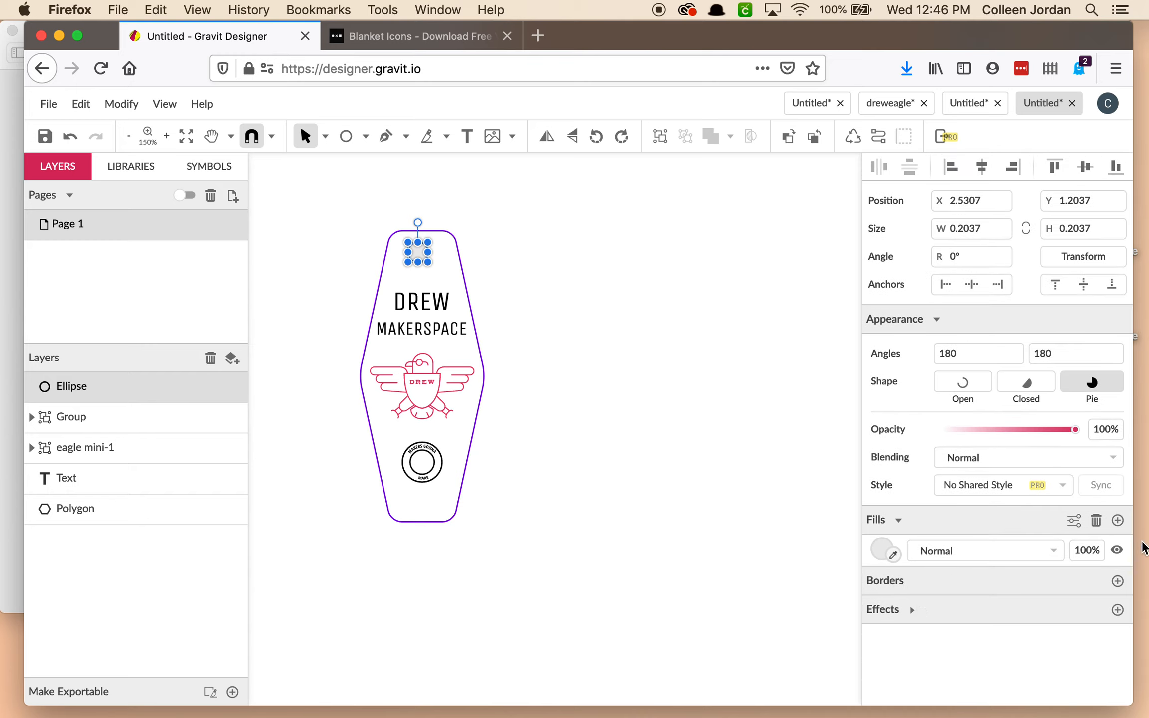
Add a 1 pt black border to the hole circle and hide its fill.
{"action": "left_click", "coordinate": [1125, 583]}
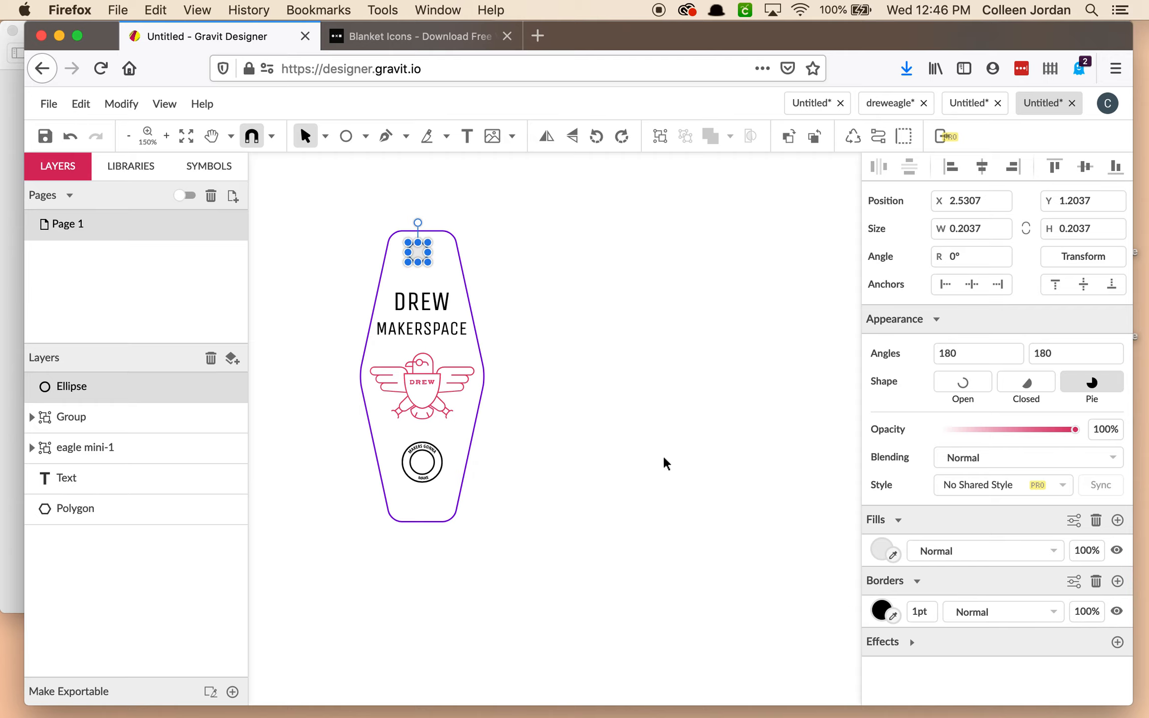
{"action": "left_click", "coordinate": [1117, 550]}
{"action": "left_click", "coordinate": [568, 377]}
{"action": "left_click", "coordinate": [427, 258]}
{"action": "left_click", "coordinate": [554, 524]}
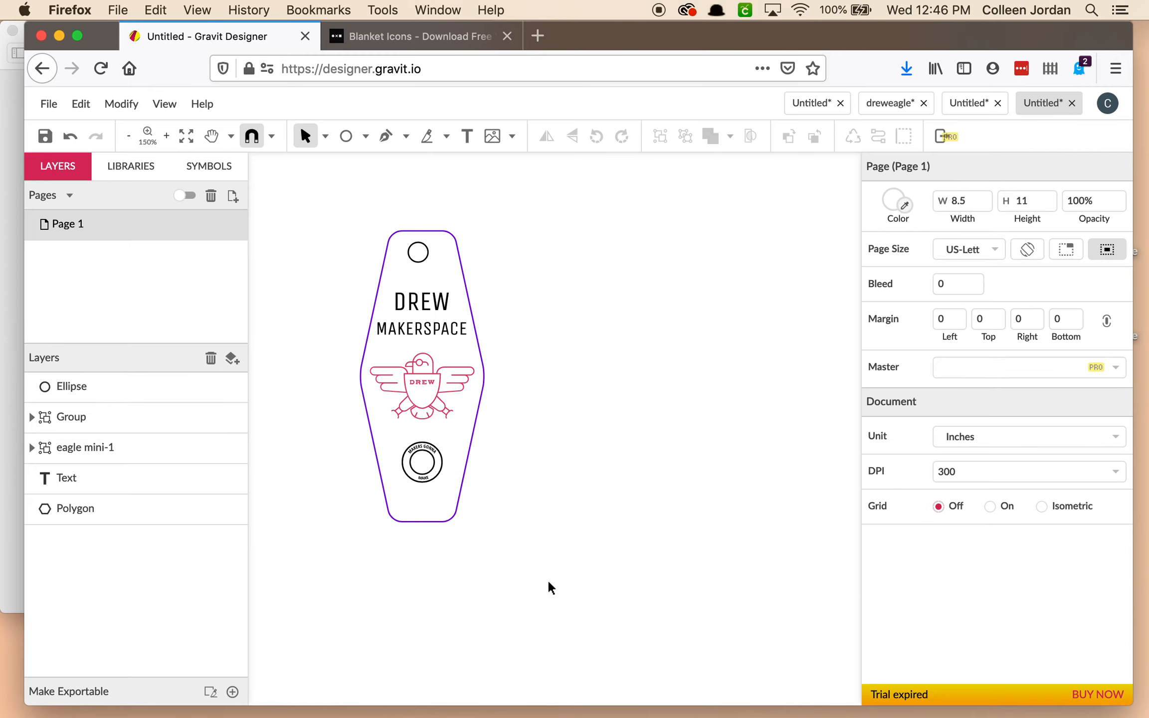
Align the hole, text, eagle, badge and tag outline on a common vertical centre line.
{"action": "left_click", "coordinate": [543, 587]}
{"action": "left_click", "coordinate": [388, 283]}
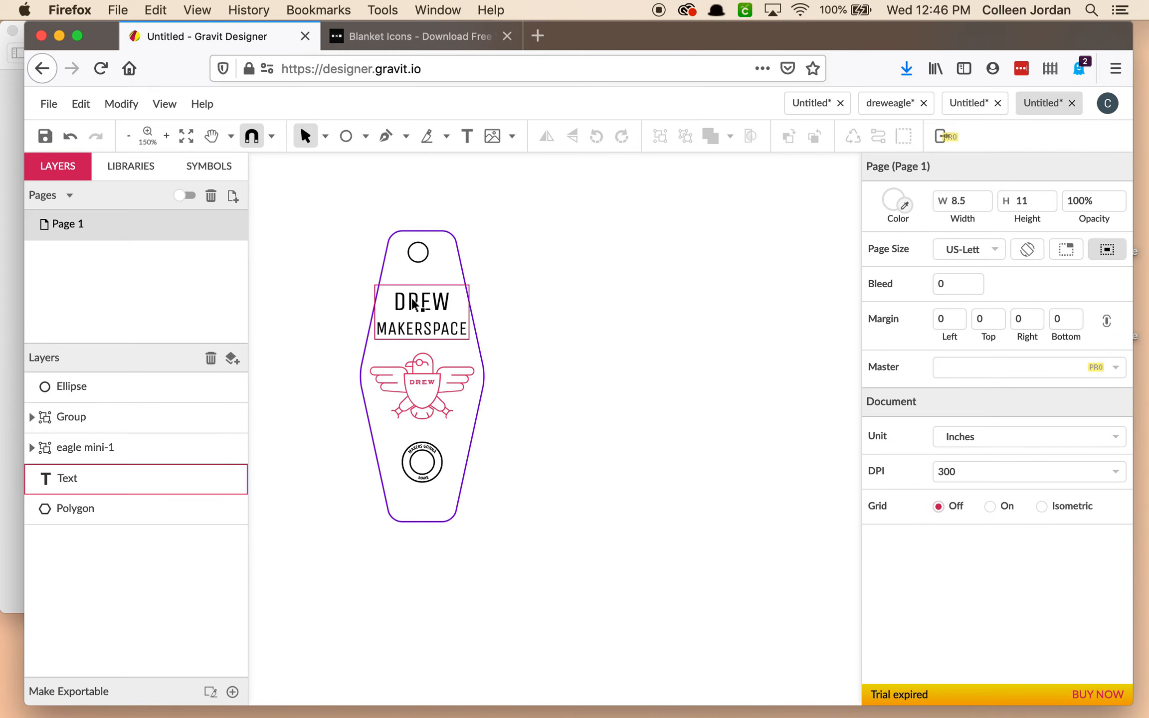
{"action": "left_click_drag", "start_coordinate": [343, 217], "coordinate": [519, 558]}
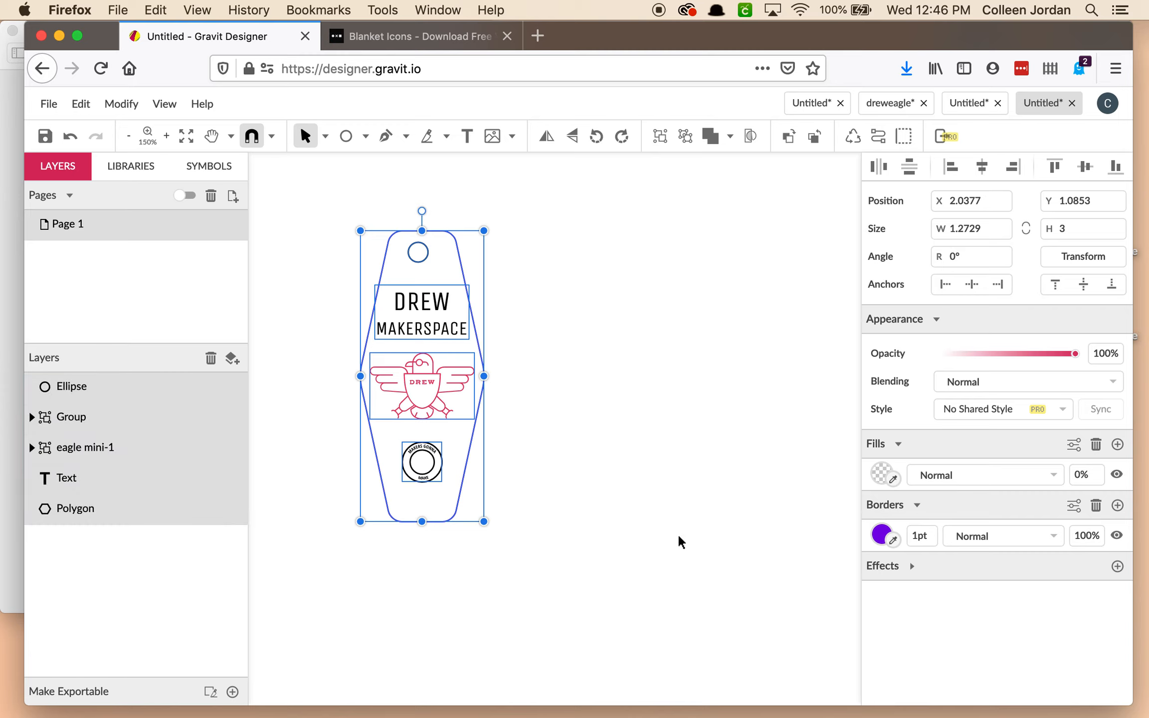
{"action": "left_click", "coordinate": [985, 170]}
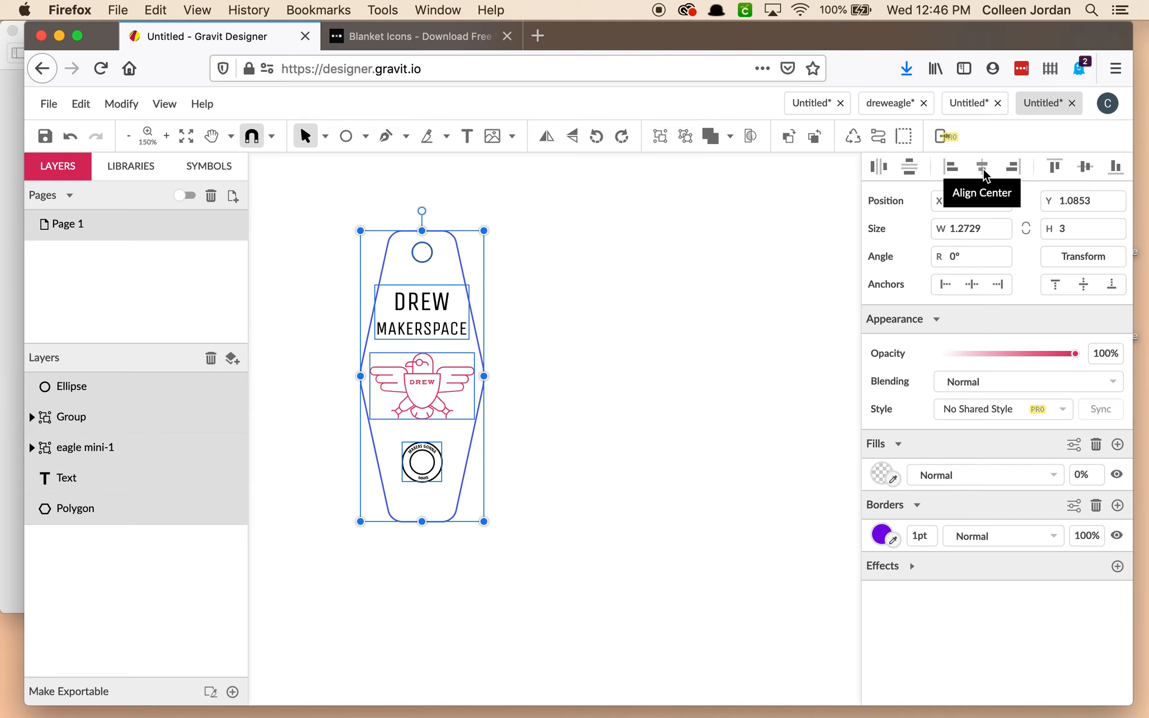
{"action": "left_click", "coordinate": [596, 292]}
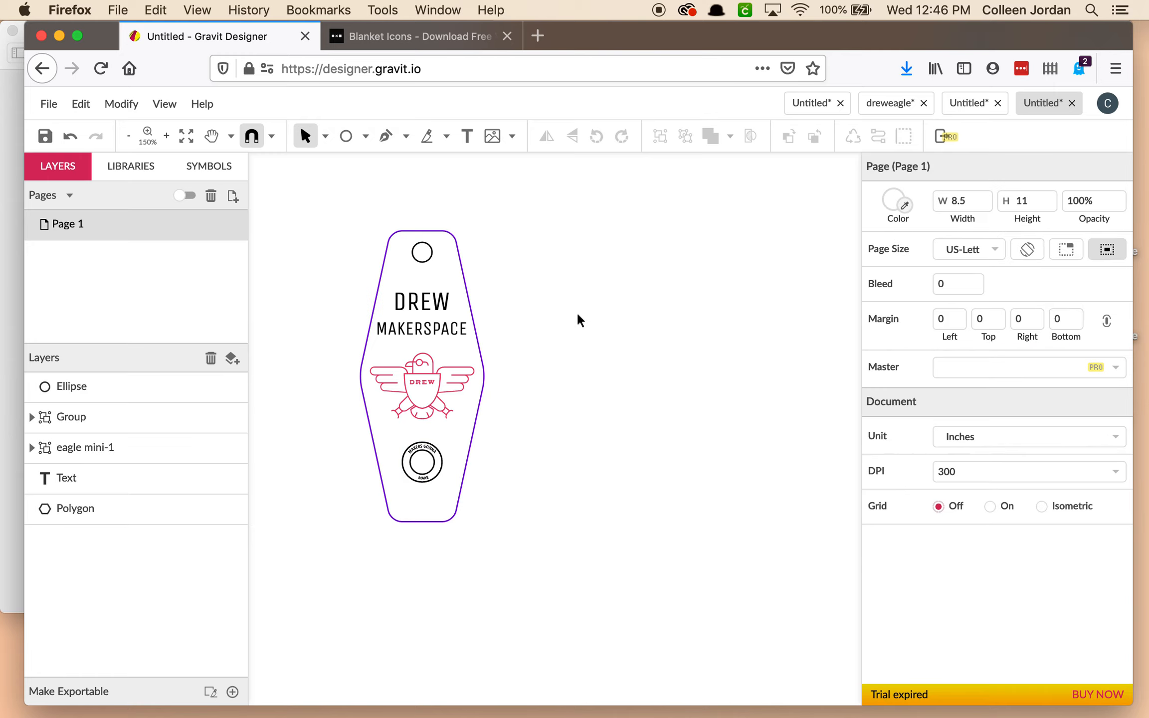
Examine the placement of the text, eagle and badge inside the tag outline up close.
{"action": "left_click", "coordinate": [441, 402]}
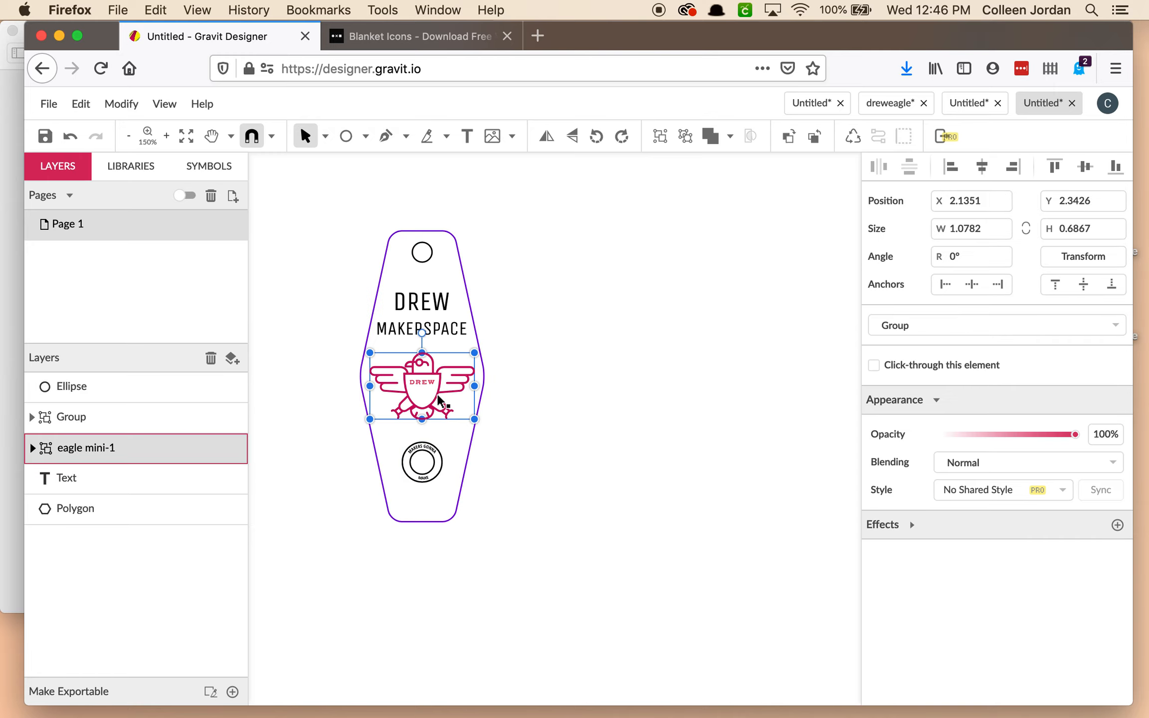
{"action": "key", "text": "super+plus"}
{"action": "key", "text": "super+plus"}
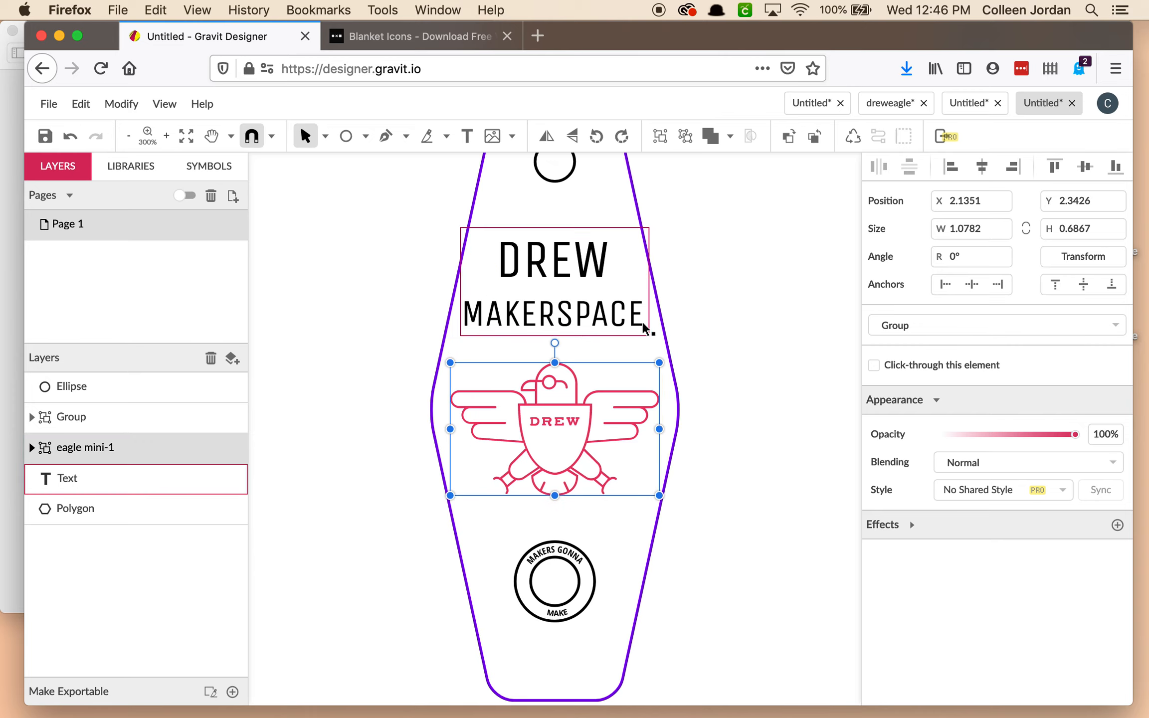
{"action": "left_click", "coordinate": [718, 319]}
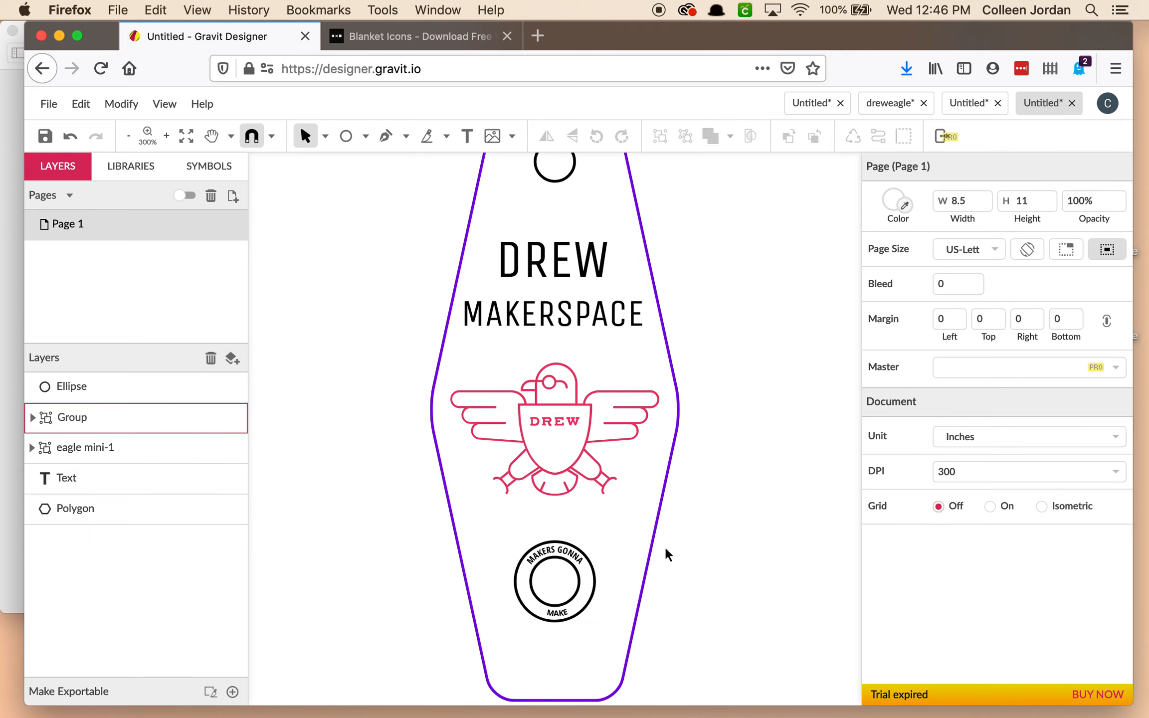
{"action": "scroll", "coordinate": [725, 487], "scroll_direction": "up", "scroll_amount": 1}
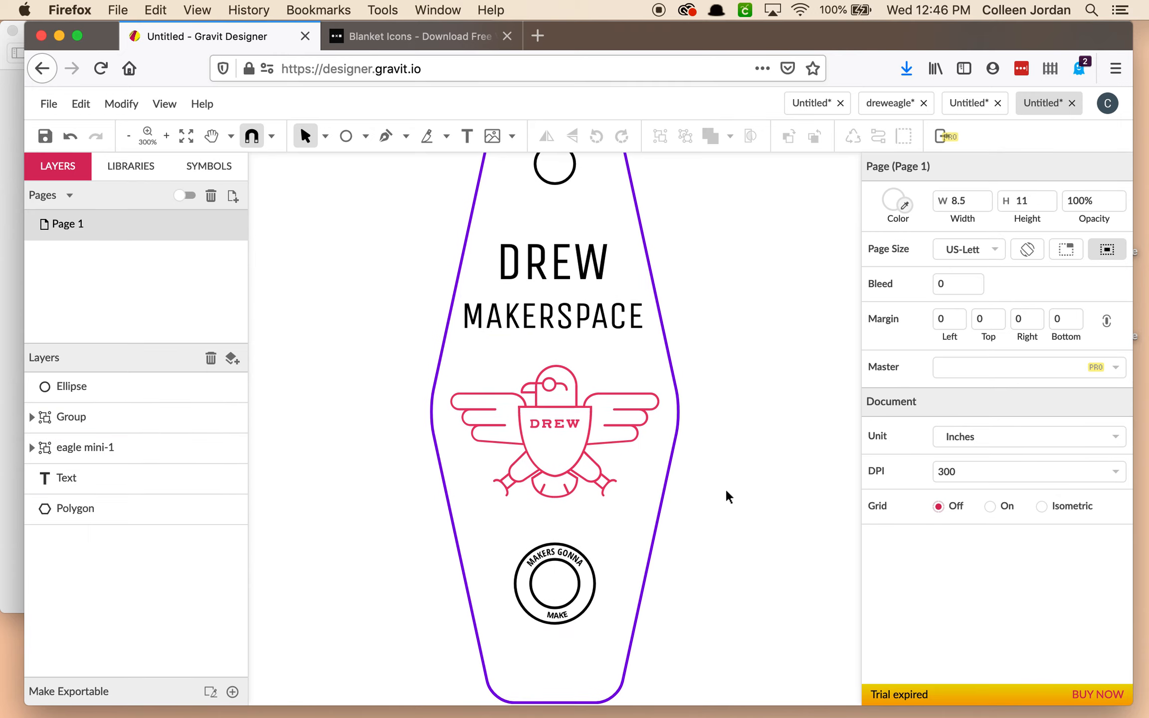
{"action": "key", "text": "super+minus"}
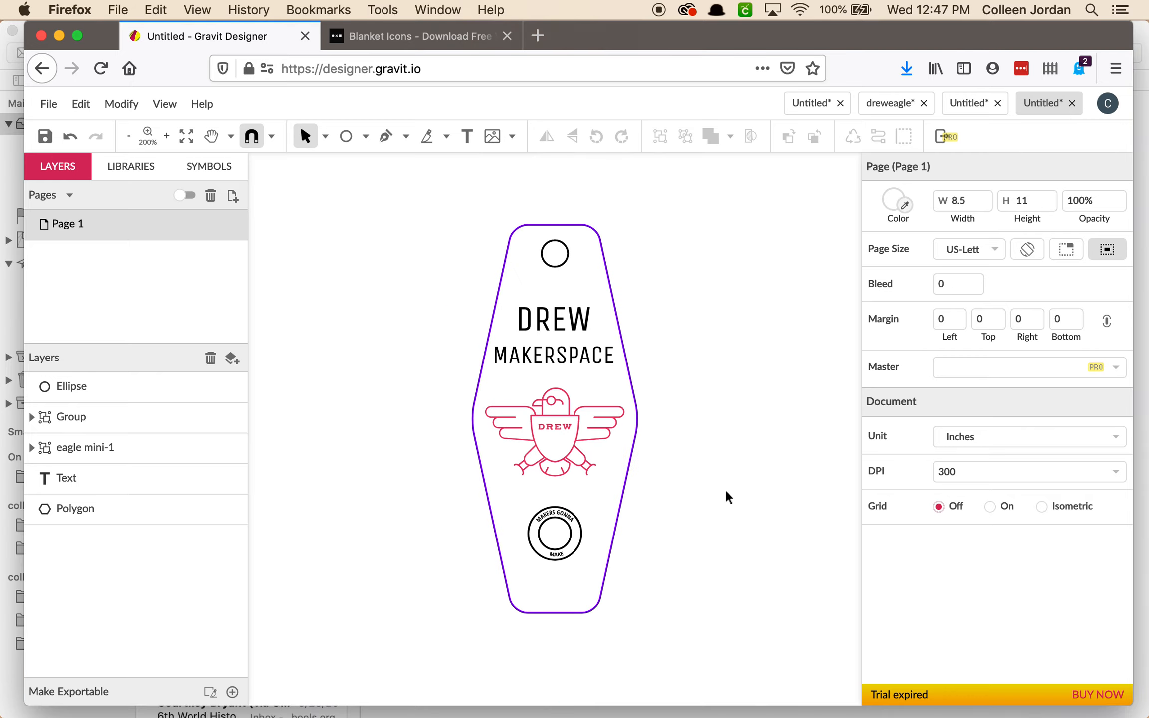
Nudge the hole circle down to a Y position of about 1.23 in, keeping it horizontally centred.
{"action": "left_click", "coordinate": [555, 267]}
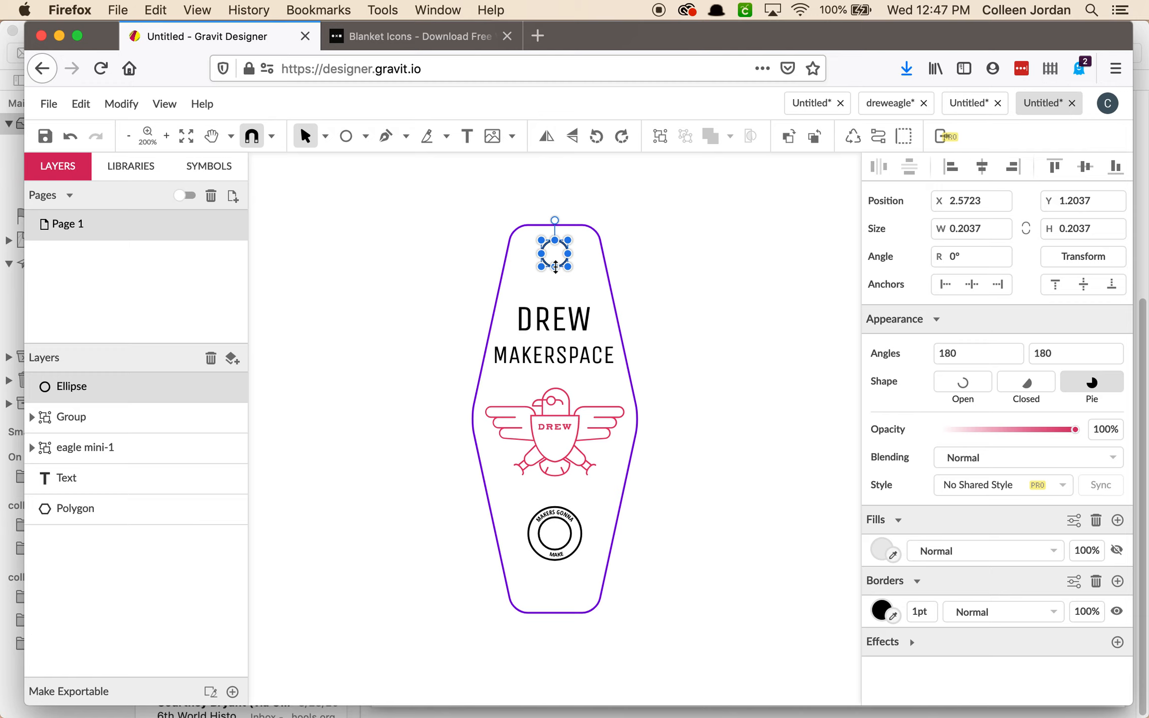
{"action": "left_click", "coordinate": [676, 216]}
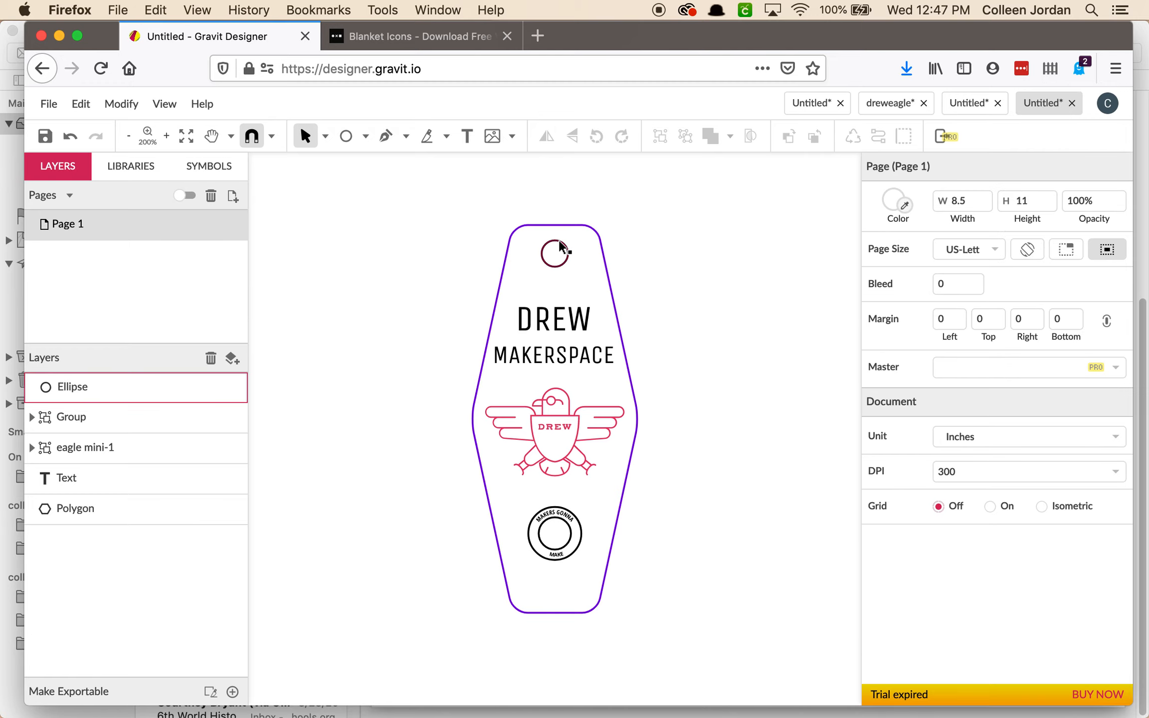
{"action": "left_click", "coordinate": [560, 243]}
{"action": "key", "text": "Down"}
{"action": "key", "text": "Down"}
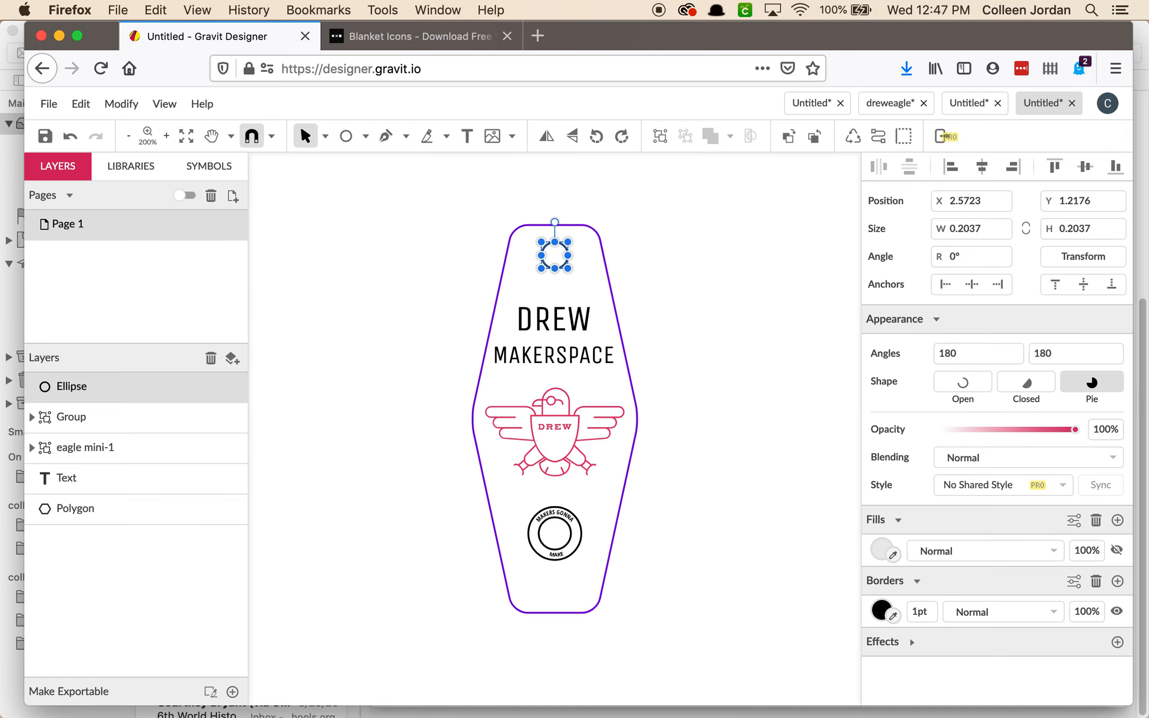
{"action": "left_click", "coordinate": [652, 231]}
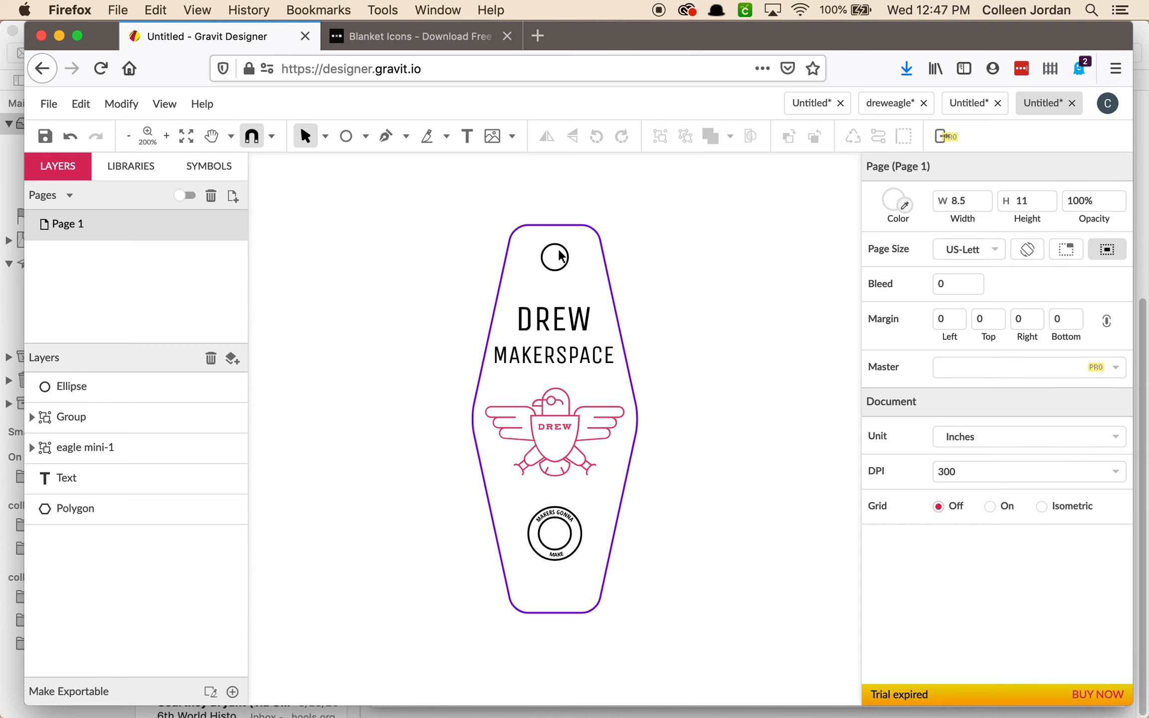
Review the properties of the hole circle, tag outline, badge, eagle and DREW MAKERSPACE text one by one.
{"action": "left_click", "coordinate": [560, 247]}
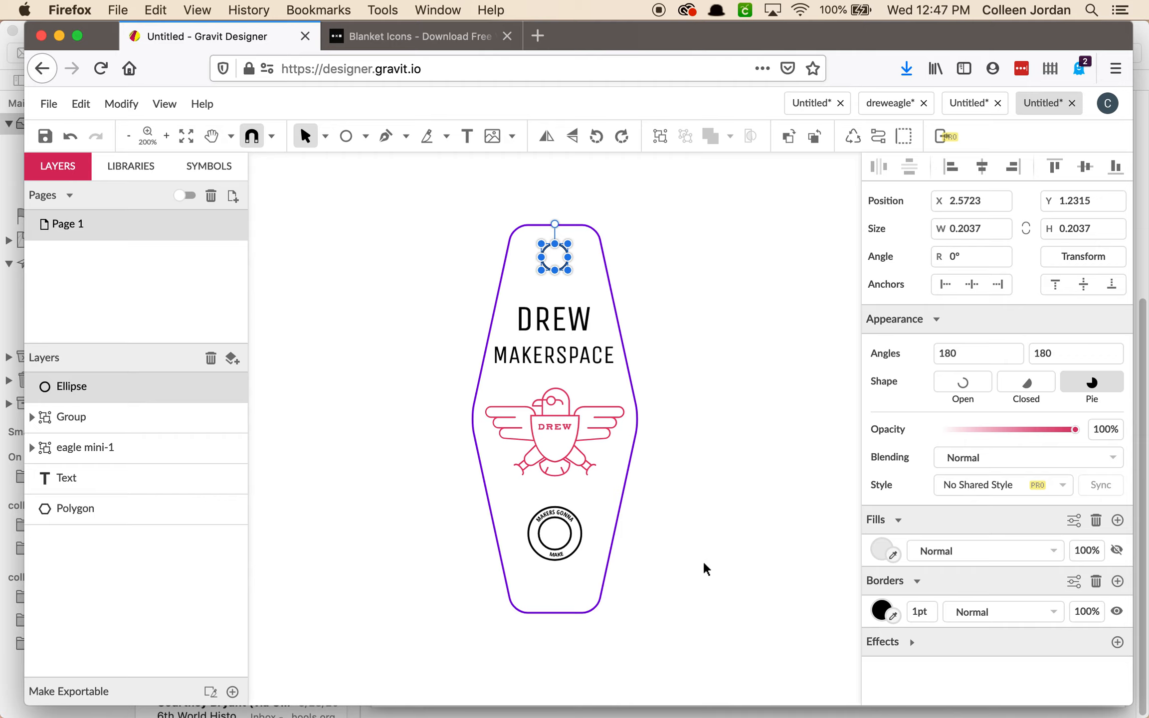
{"action": "left_click", "coordinate": [600, 266]}
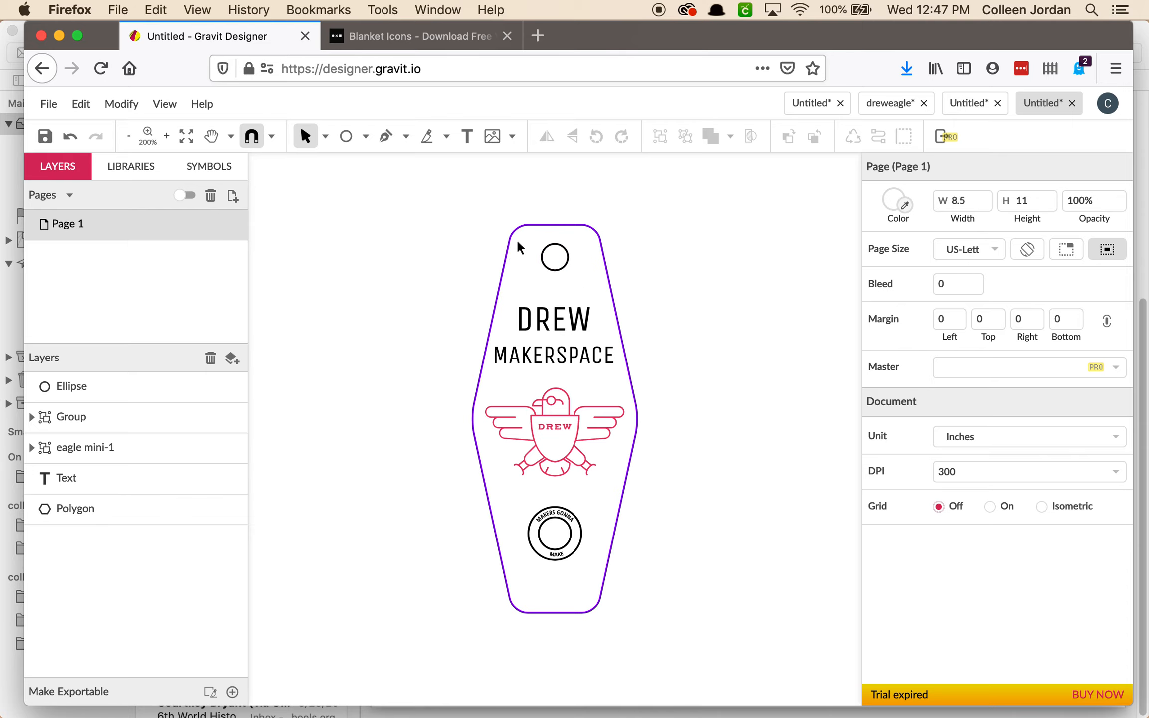
{"action": "left_click", "coordinate": [557, 227]}
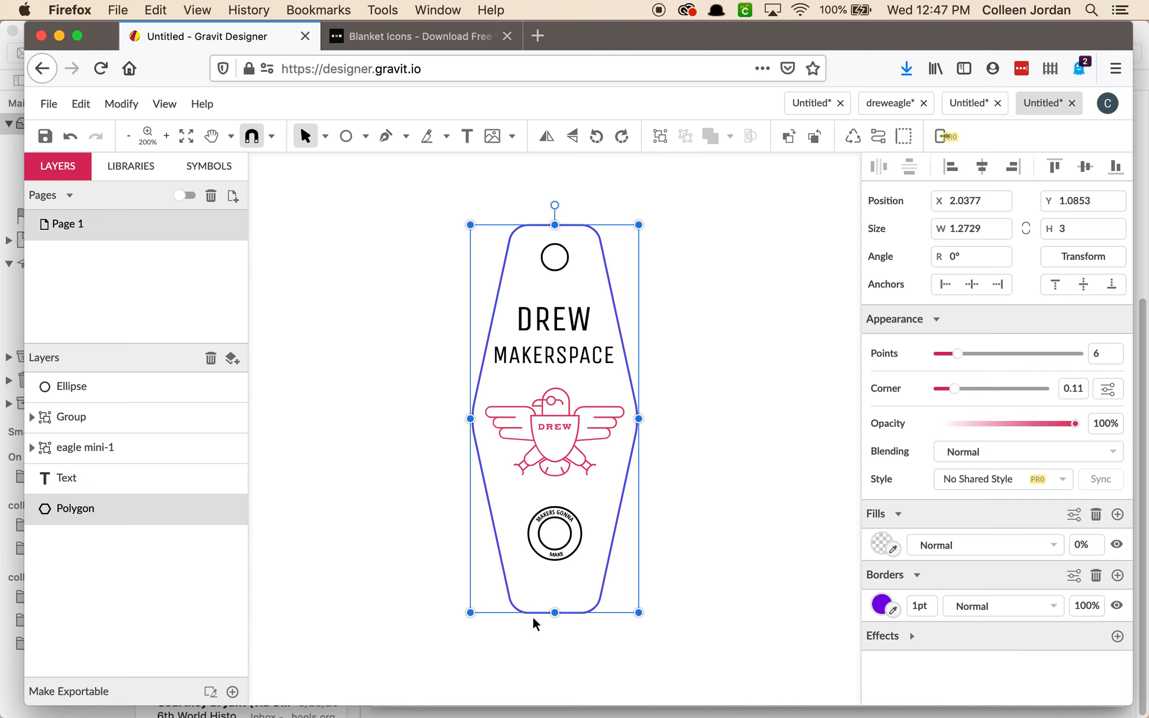
{"action": "left_click", "coordinate": [567, 258]}
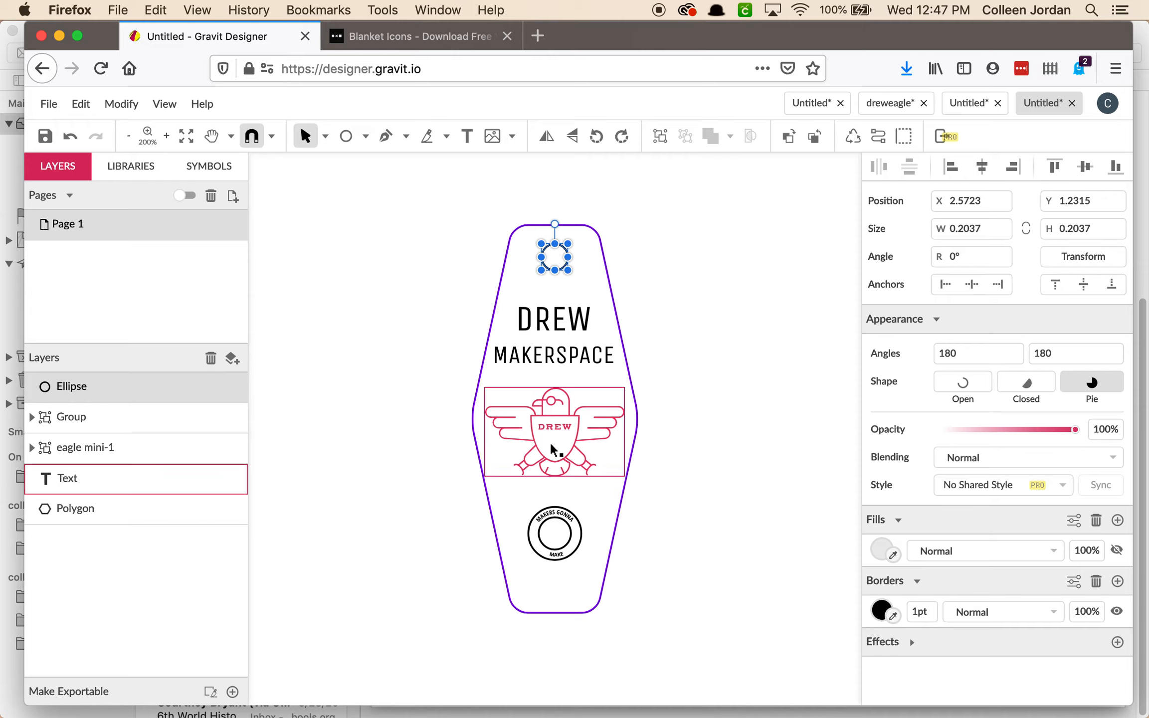
{"action": "left_click", "coordinate": [553, 528]}
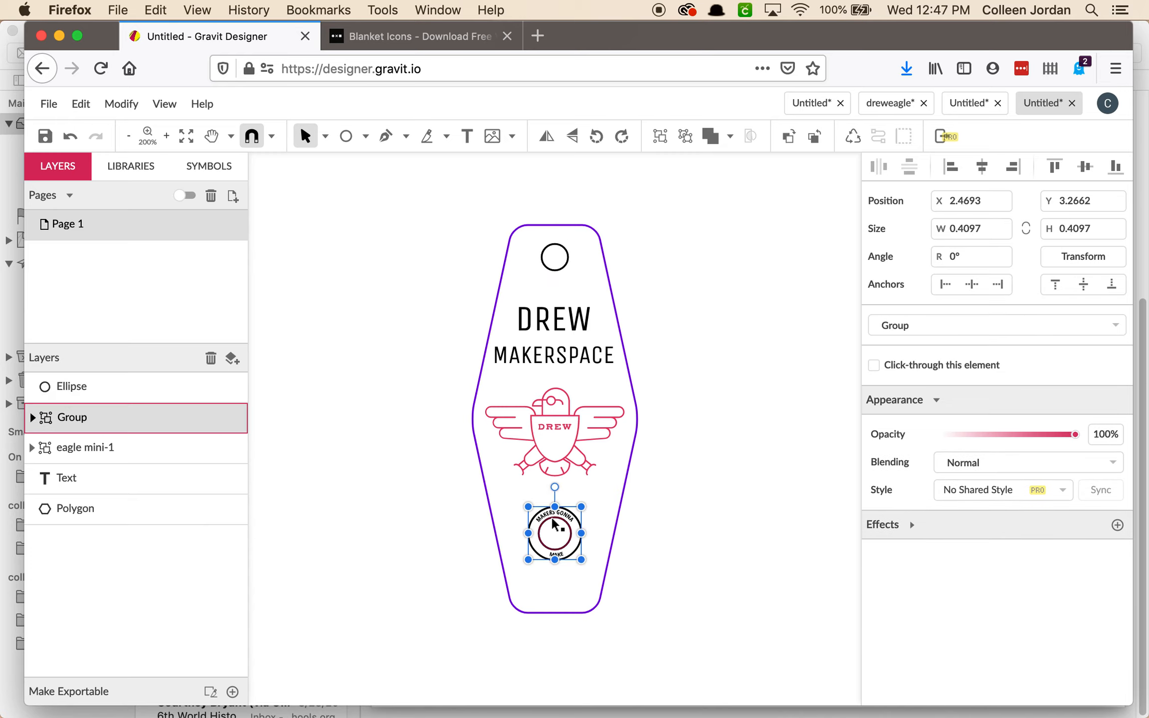
{"action": "left_click", "coordinate": [557, 425]}
{"action": "left_click", "coordinate": [554, 528]}
{"action": "left_click", "coordinate": [561, 362]}
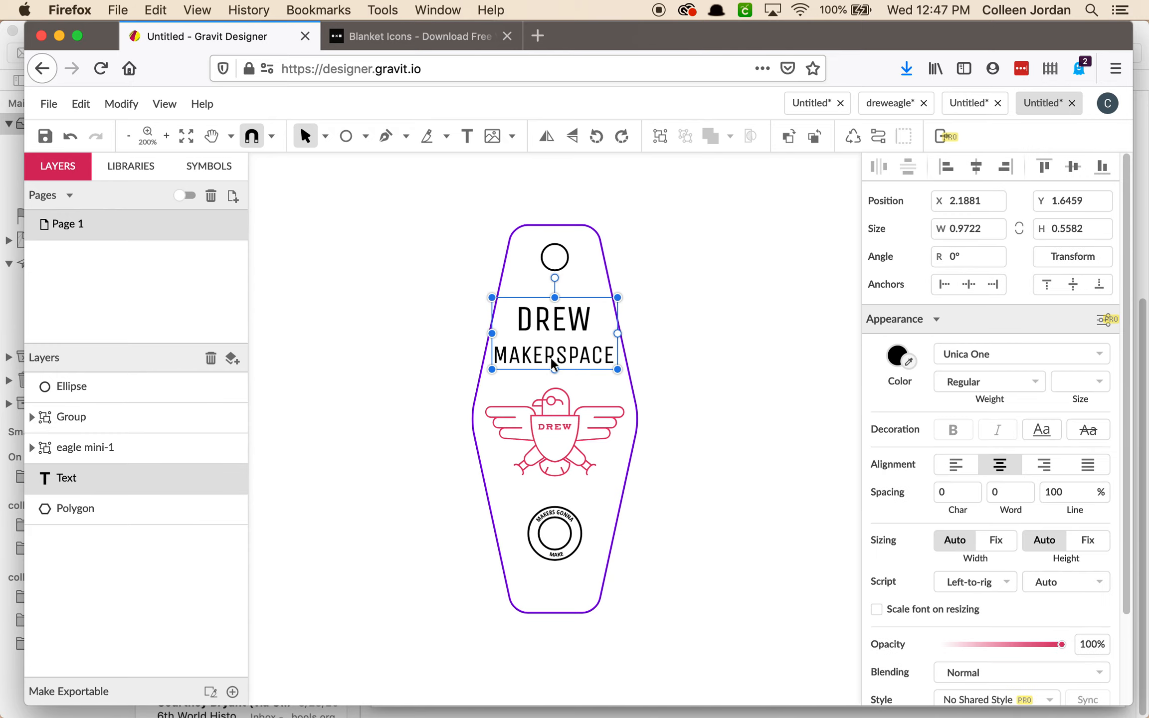
Draw a horizontal line about 0.46 in long just above the tag outline's bottom edge.
{"action": "left_click", "coordinate": [708, 566]}
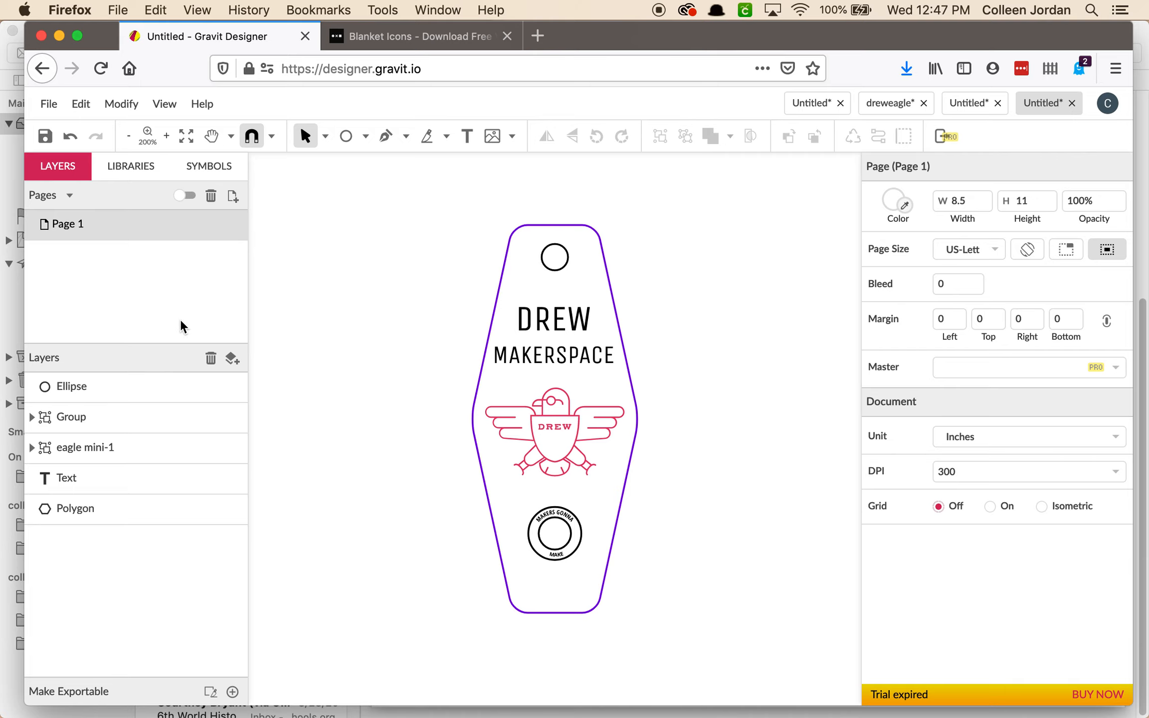
{"action": "left_click", "coordinate": [395, 138]}
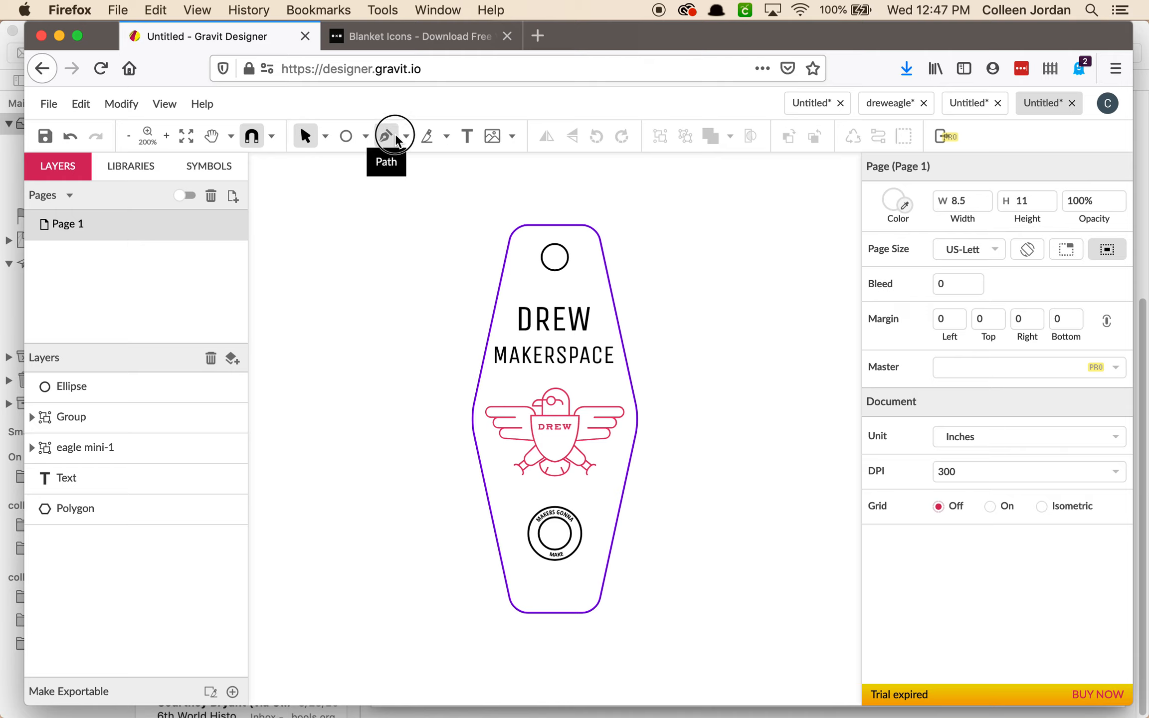
{"action": "left_click", "coordinate": [367, 136]}
{"action": "left_click", "coordinate": [385, 160]}
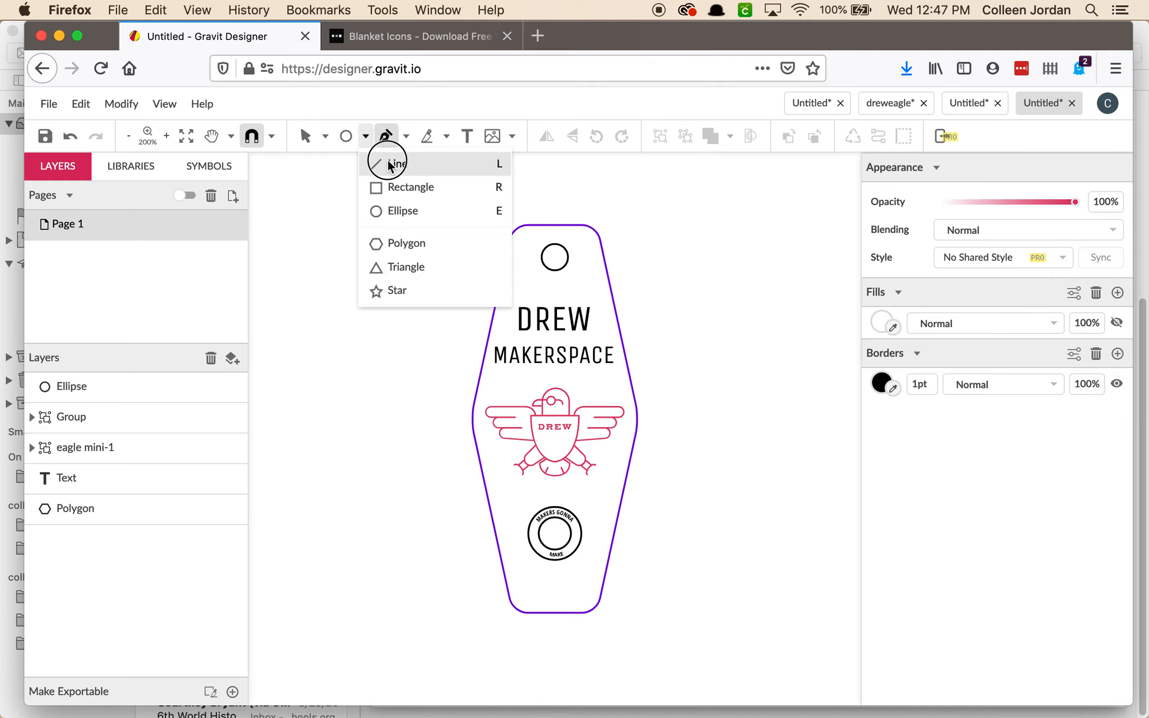
{"action": "left_click_drag", "start_coordinate": [525, 601], "coordinate": [584, 602]}
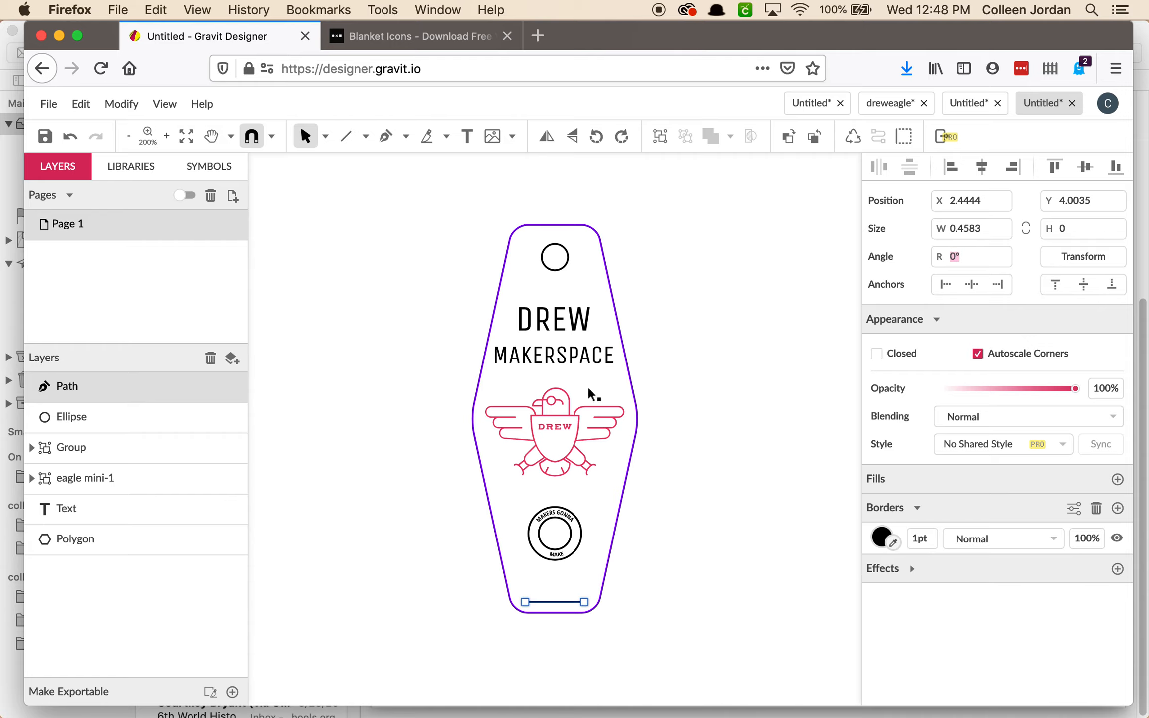
{"action": "left_click", "coordinate": [729, 595]}
{"action": "left_click", "coordinate": [563, 604]}
{"action": "left_click", "coordinate": [780, 476]}
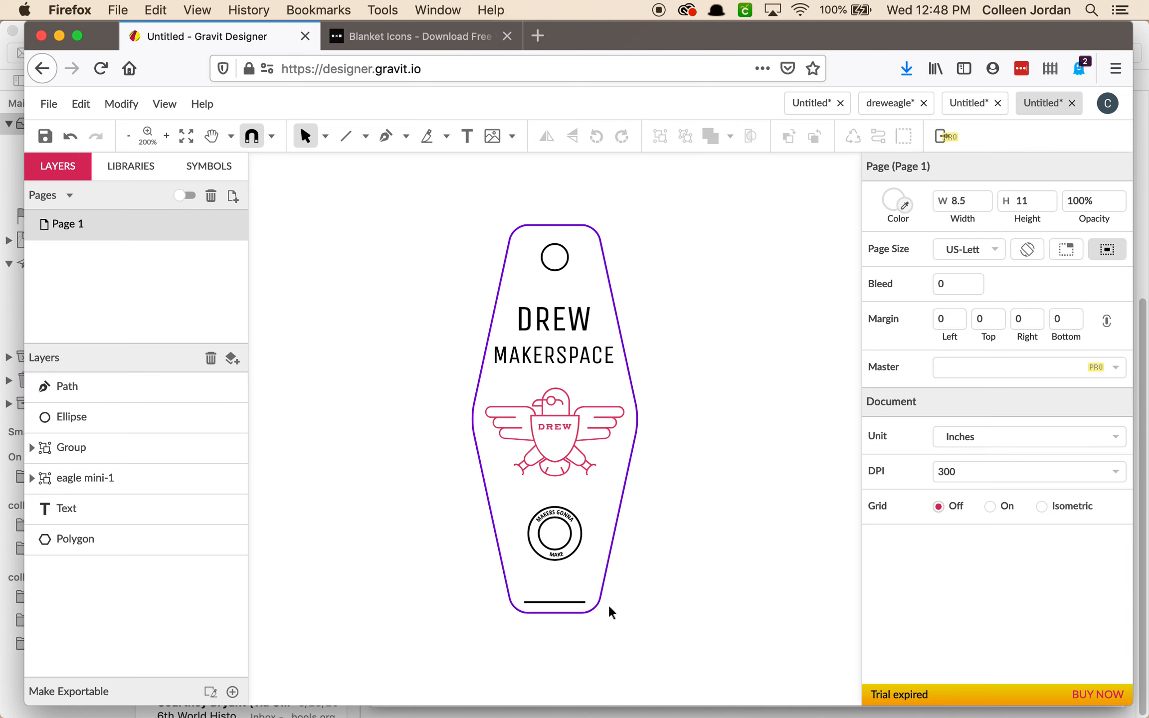
Duplicate the horizontal line and nudge the copy up to a Y position of about 3.95 in.
{"action": "left_click", "coordinate": [567, 610]}
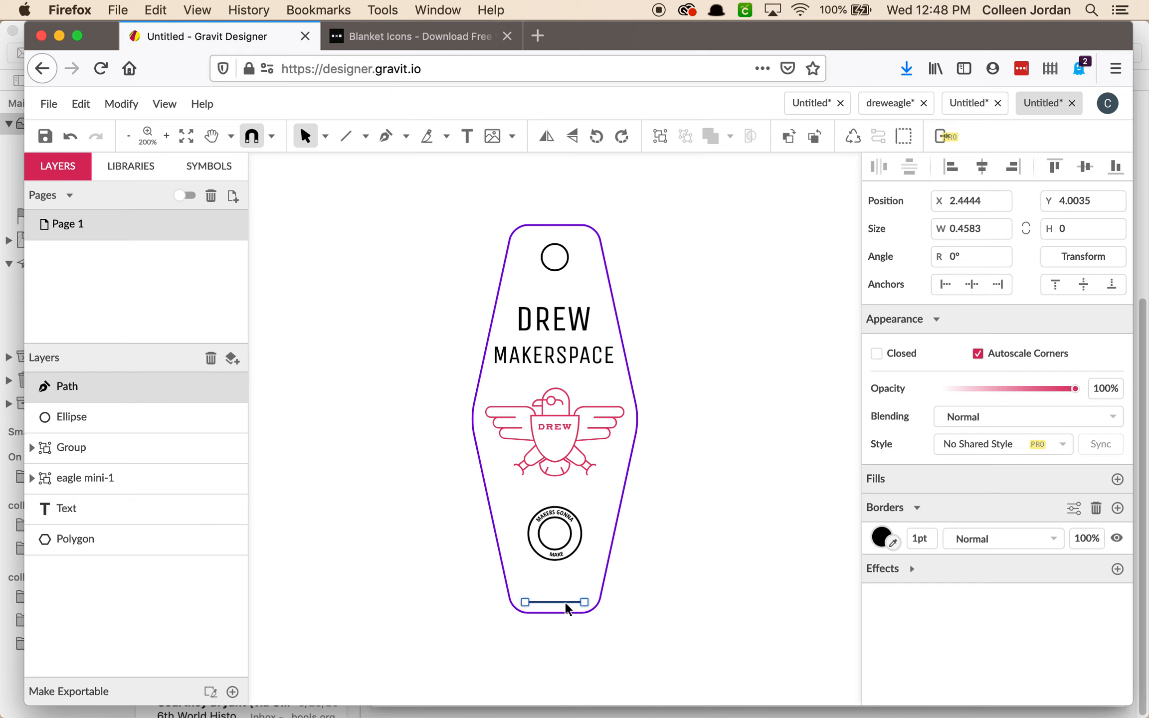
{"action": "key", "text": "super+z"}
{"action": "key", "text": "super+z"}
{"action": "key", "text": "super+z"}
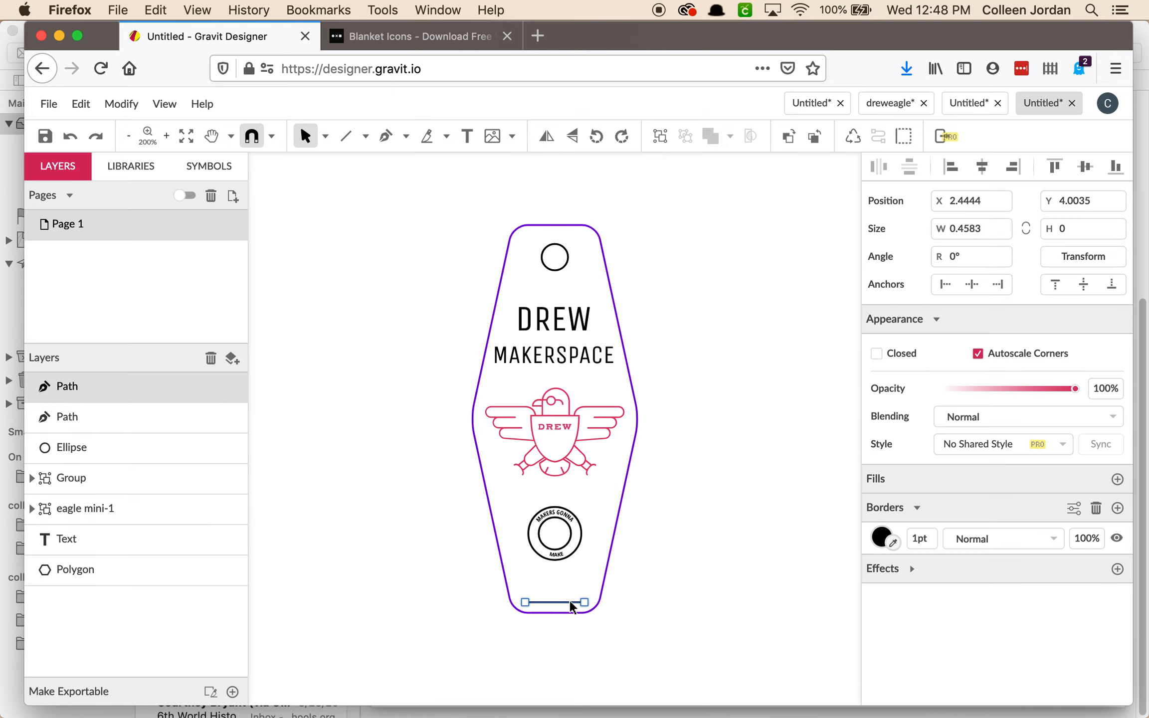
{"action": "key", "text": "Up"}
{"action": "key", "text": "Up"}
{"action": "key", "text": "Up"}
{"action": "key", "text": "Up"}
{"action": "key", "text": "Up"}
{"action": "key", "text": "Down"}
{"action": "left_click", "coordinate": [594, 603]}
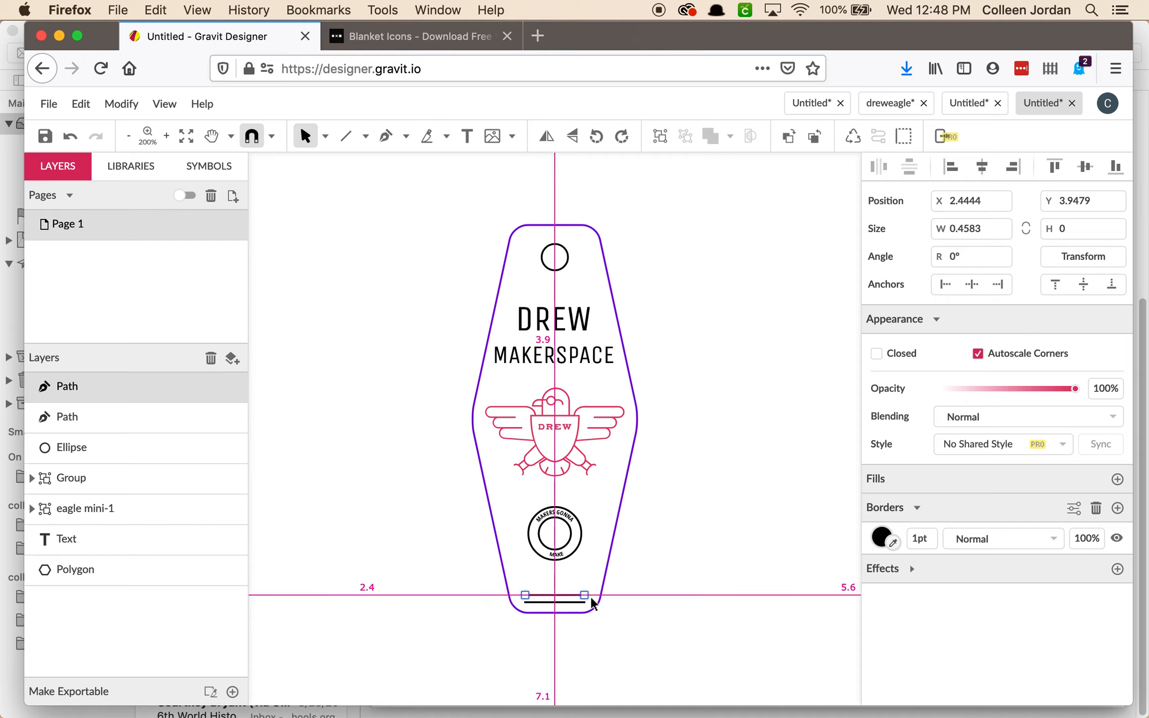
Make a third line by copying the second one and nudging the copy up to a Y position of about 3.88 in.
{"action": "key", "text": "super+c"}
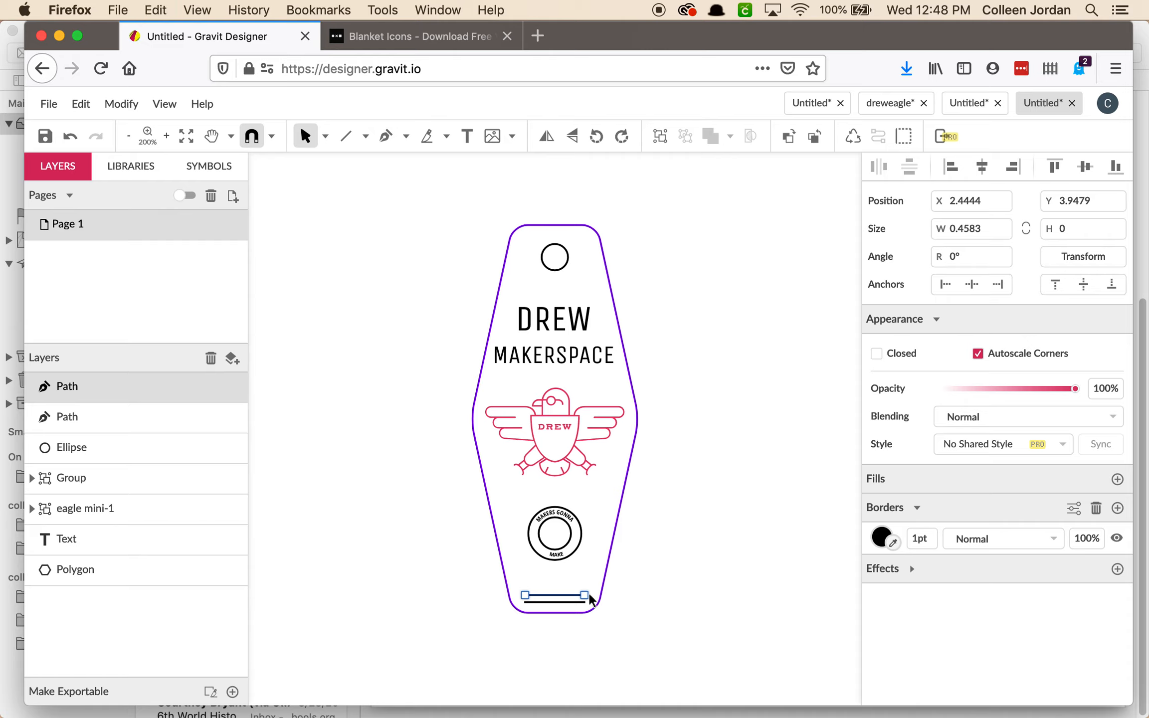
{"action": "key", "text": "super+v"}
{"action": "key", "text": "Up"}
{"action": "key", "text": "Up"}
{"action": "key", "text": "Up"}
{"action": "key", "text": "Up"}
{"action": "key", "text": "Up"}
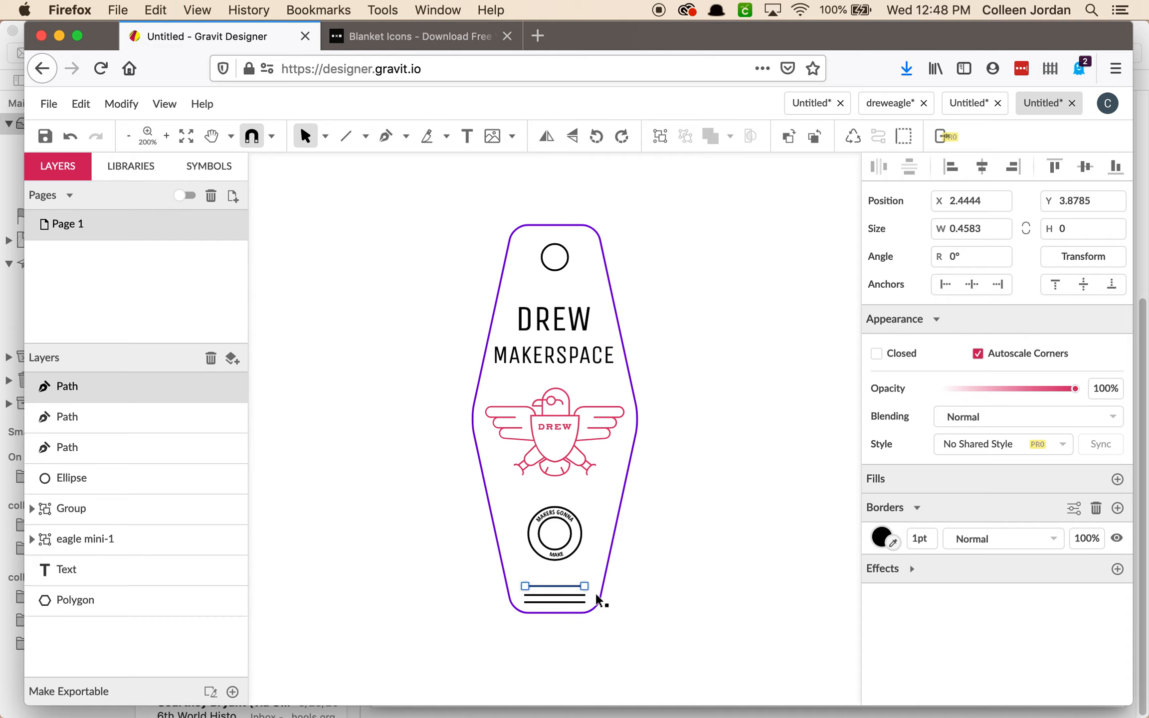
{"action": "left_click", "coordinate": [632, 601]}
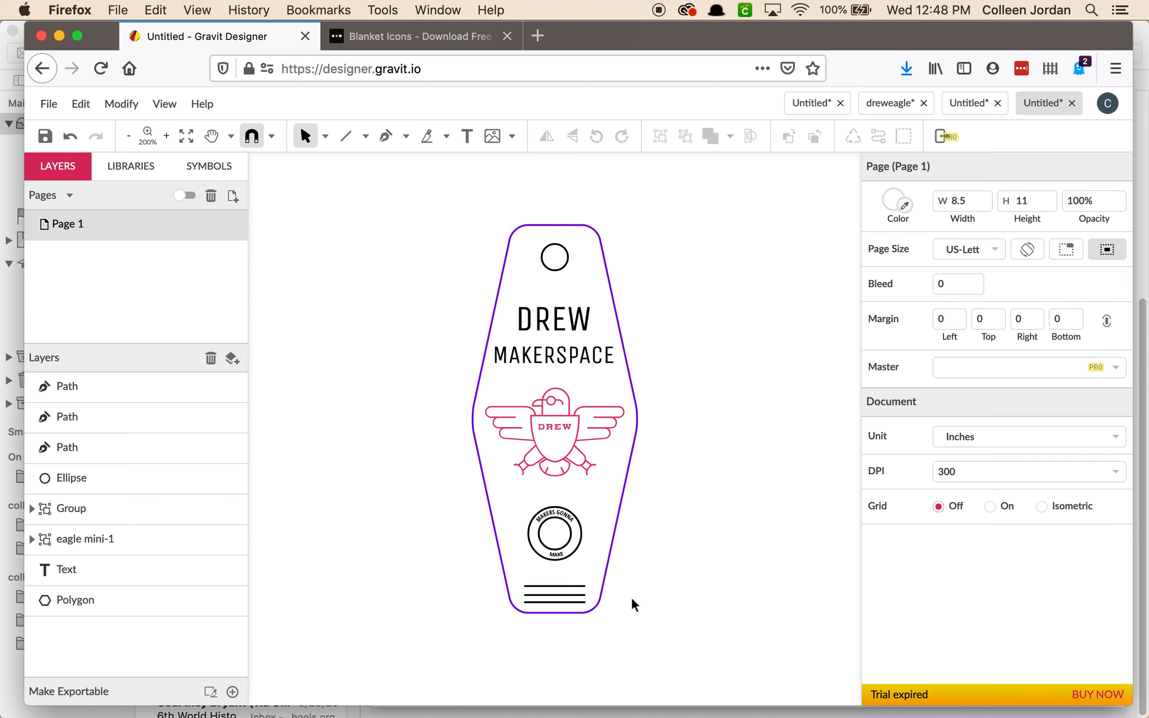
Even out the spacing of the three lines by nudging the top one down to a Y position of about 3.89 in.
{"action": "left_click", "coordinate": [580, 586]}
{"action": "key", "text": "super+equal"}
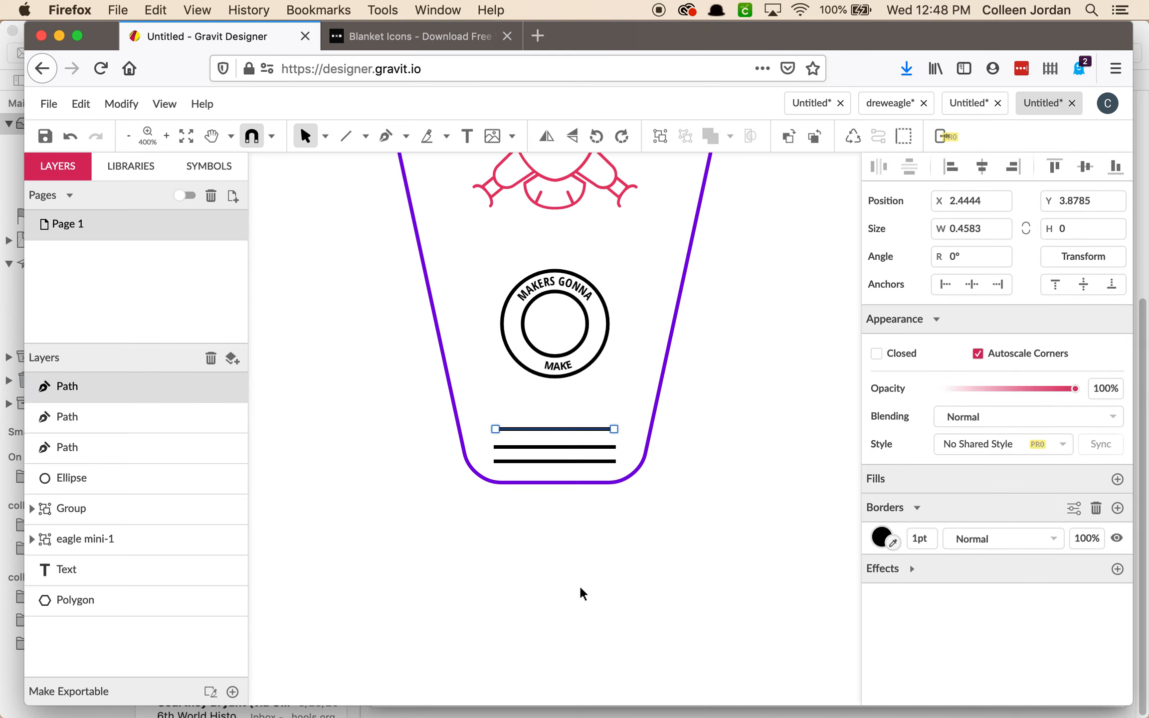
{"action": "left_click", "coordinate": [720, 437]}
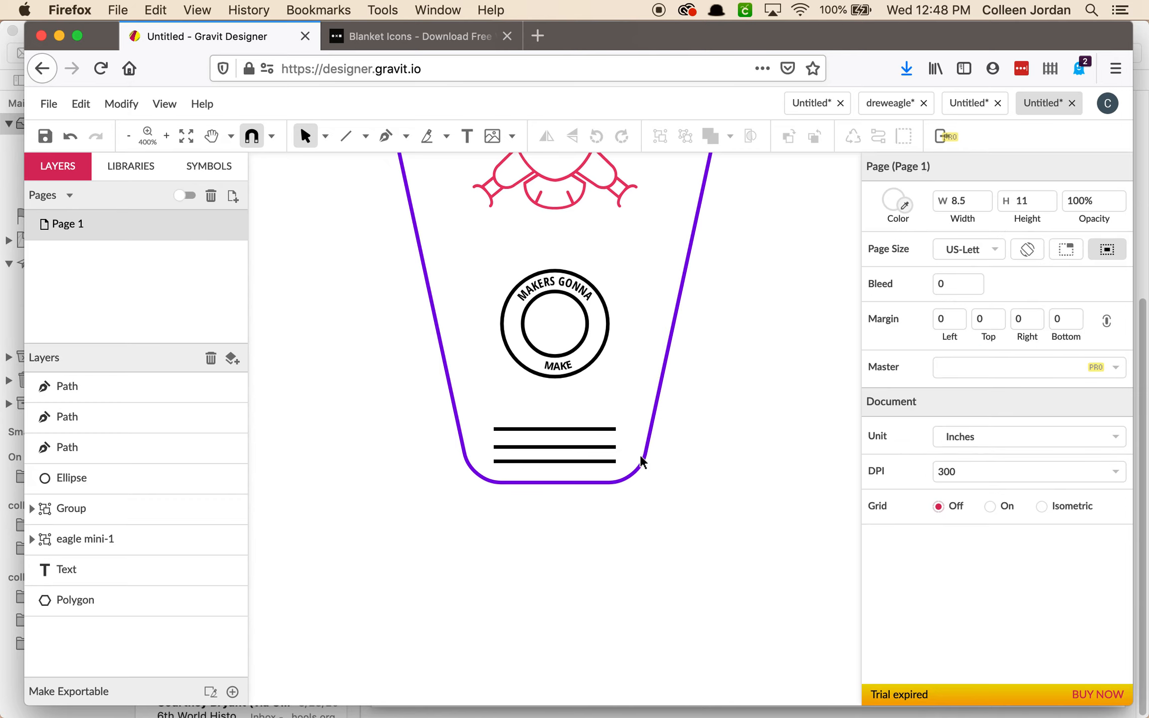
{"action": "left_click", "coordinate": [573, 430]}
{"action": "left_click", "coordinate": [572, 456]}
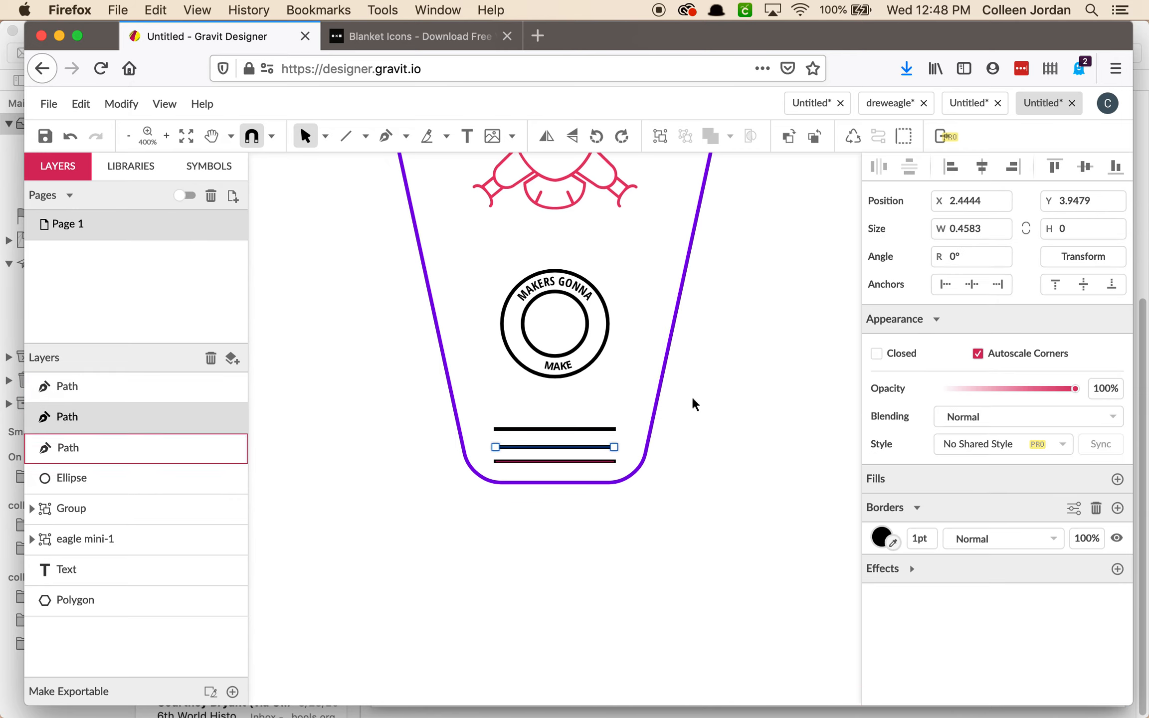
{"action": "left_click", "coordinate": [597, 462]}
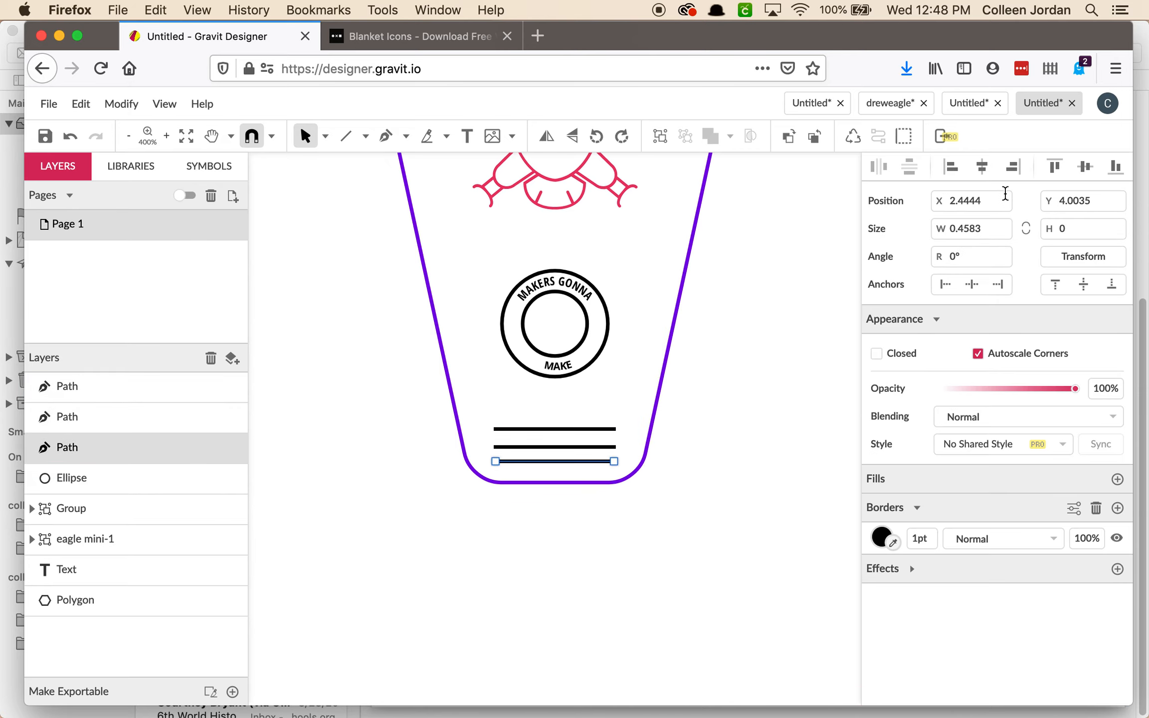
{"action": "left_click", "coordinate": [533, 430]}
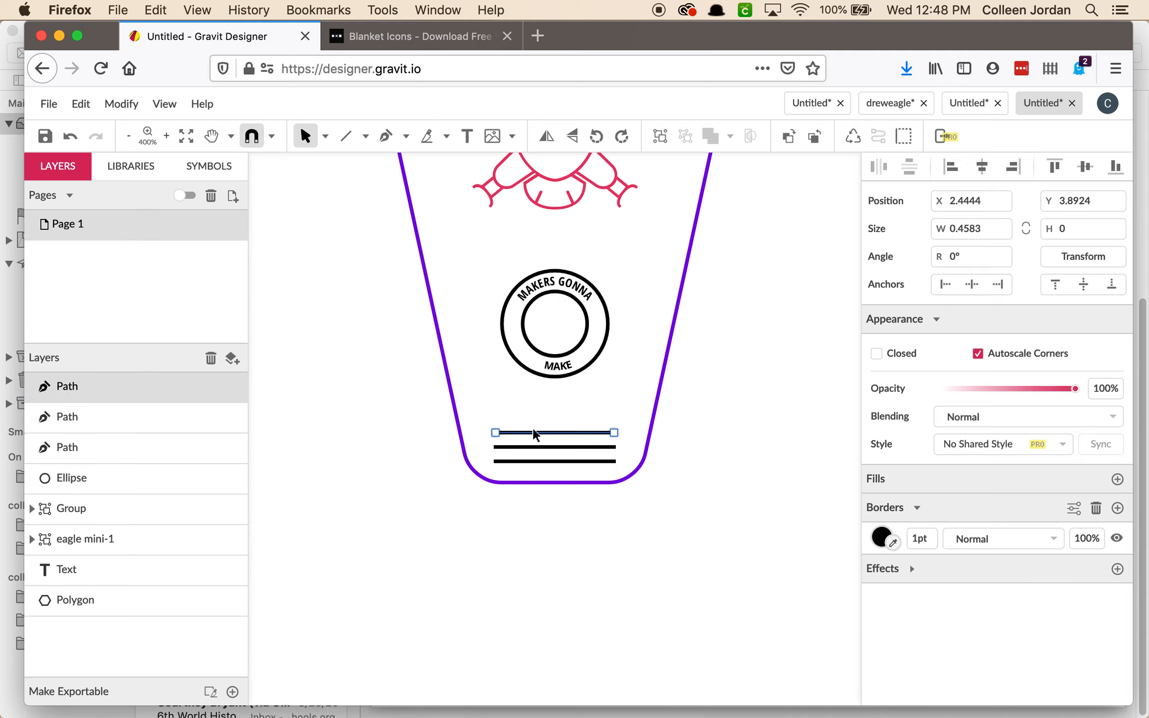
{"action": "left_click", "coordinate": [752, 493]}
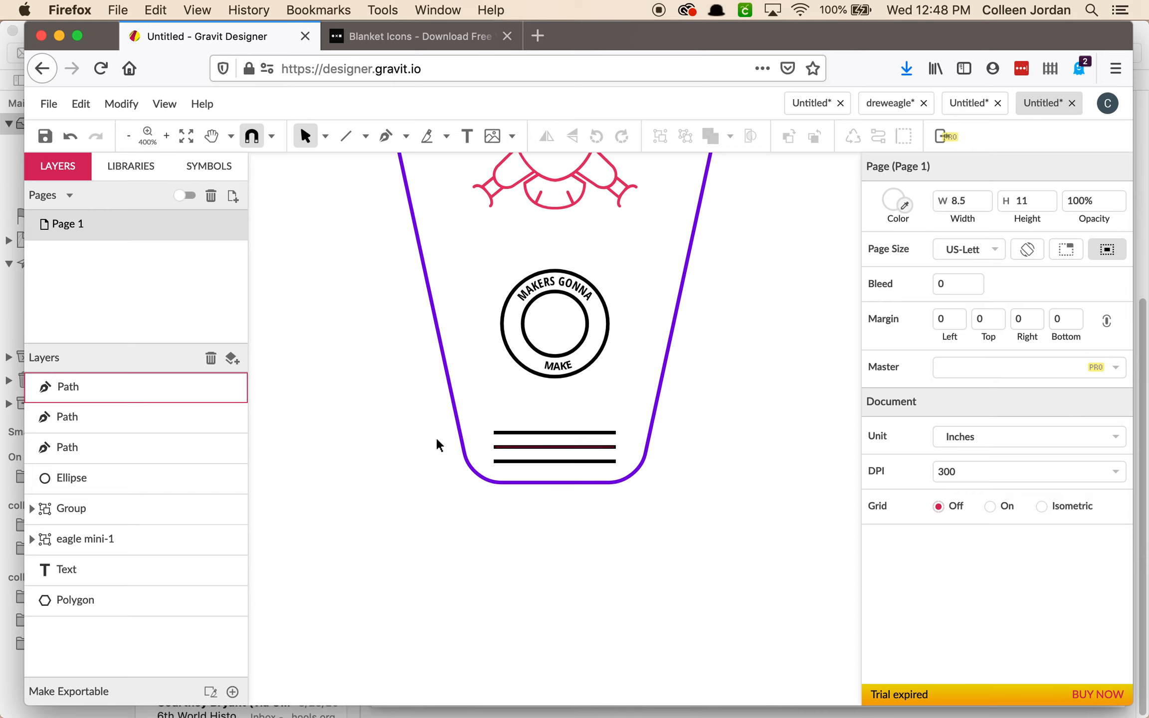
Lengthen the top line to about 0.54 in and the middle line to about 0.5 in, following the tag's taper.
{"action": "left_click", "coordinate": [594, 435]}
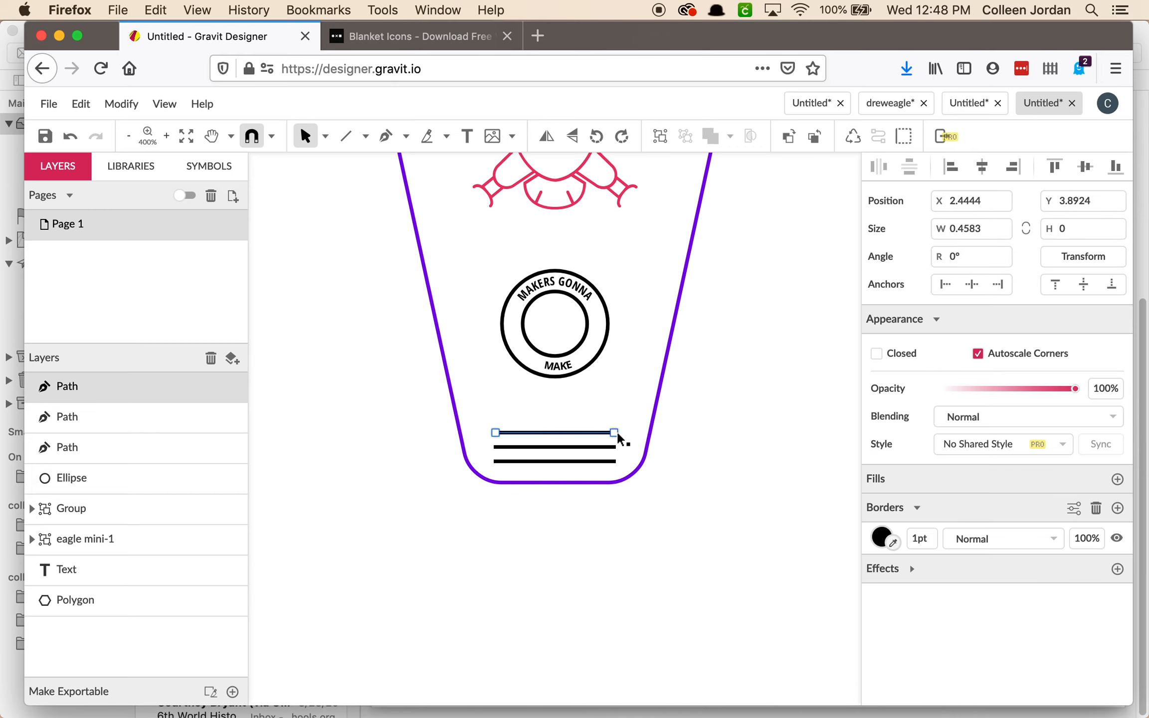
{"action": "left_click", "coordinate": [755, 456]}
{"action": "left_click", "coordinate": [584, 435]}
{"action": "mouse_move", "coordinate": [617, 437]}
{"action": "left_mouse_down"}
{"action": "mouse_move", "coordinate": [638, 433]}
{"action": "mouse_move", "coordinate": [627, 447]}
{"action": "left_mouse_up"}
{"action": "left_click", "coordinate": [693, 446]}
{"action": "left_click", "coordinate": [615, 447]}
{"action": "left_click", "coordinate": [673, 479]}
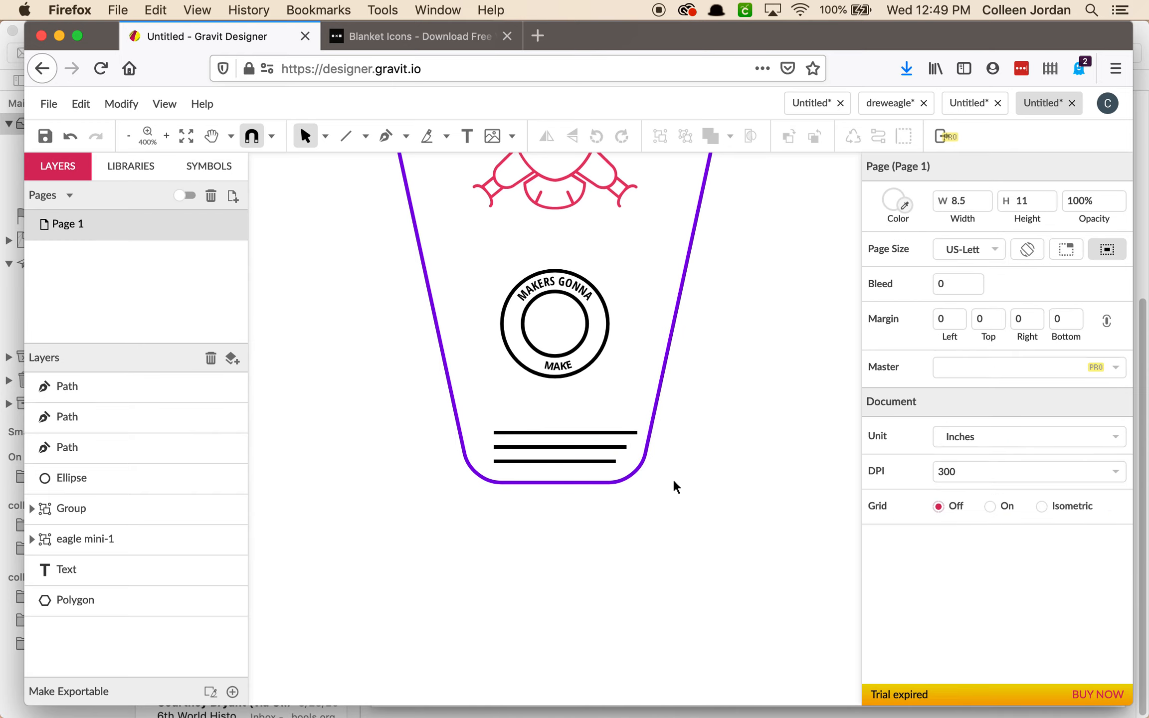
Centre the three lines on each other and move them to about X 2.42, Y 3.90 in inside the tag's lower end.
{"action": "left_click", "coordinate": [612, 461]}
{"action": "left_click", "coordinate": [618, 447], "text": "shift"}
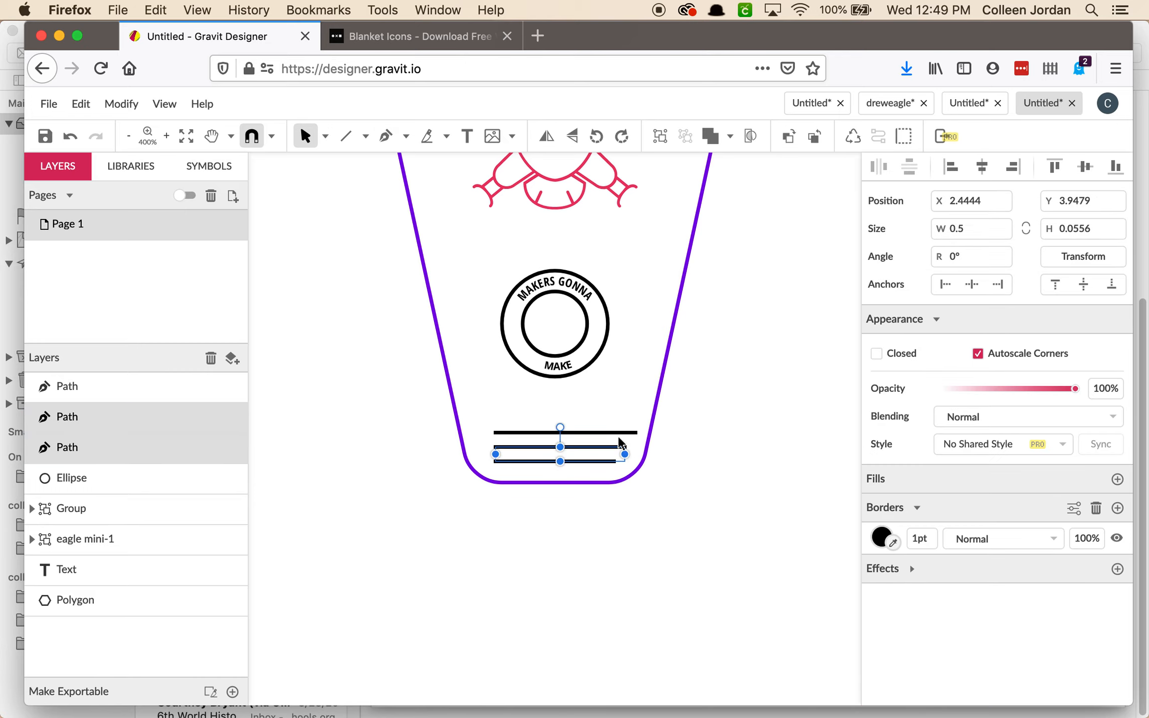
{"action": "left_click", "coordinate": [621, 438], "text": "shift"}
{"action": "left_click", "coordinate": [736, 476]}
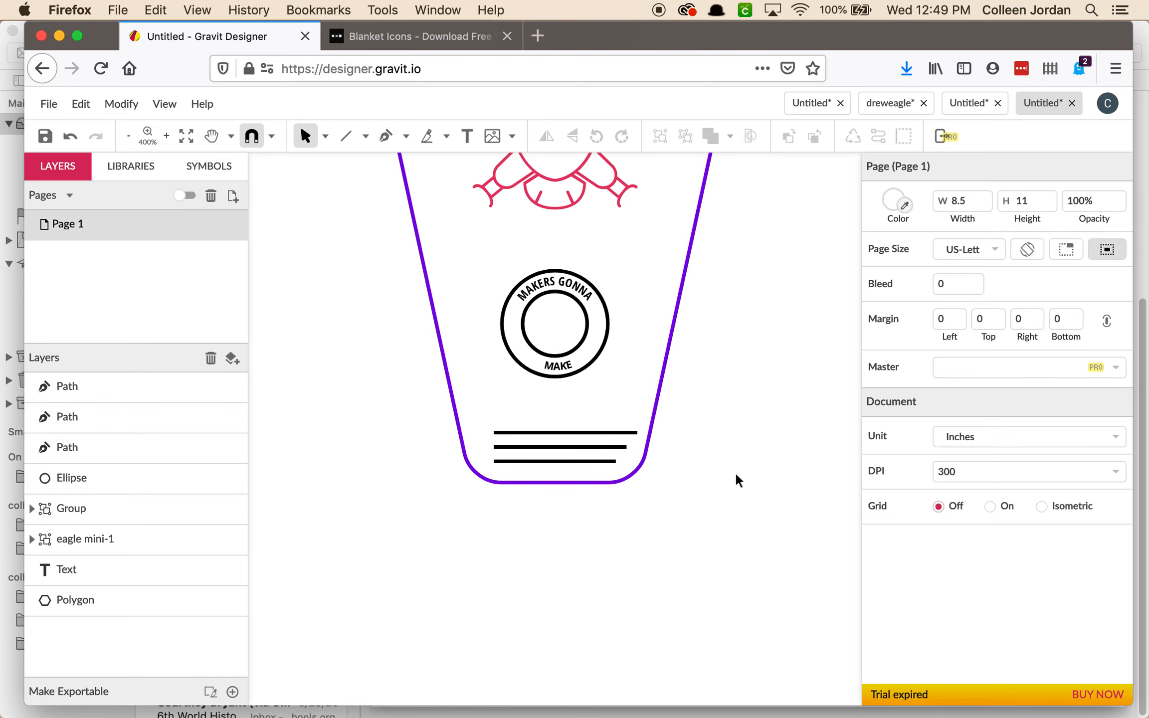
{"action": "left_click_drag", "start_coordinate": [550, 417], "coordinate": [574, 475]}
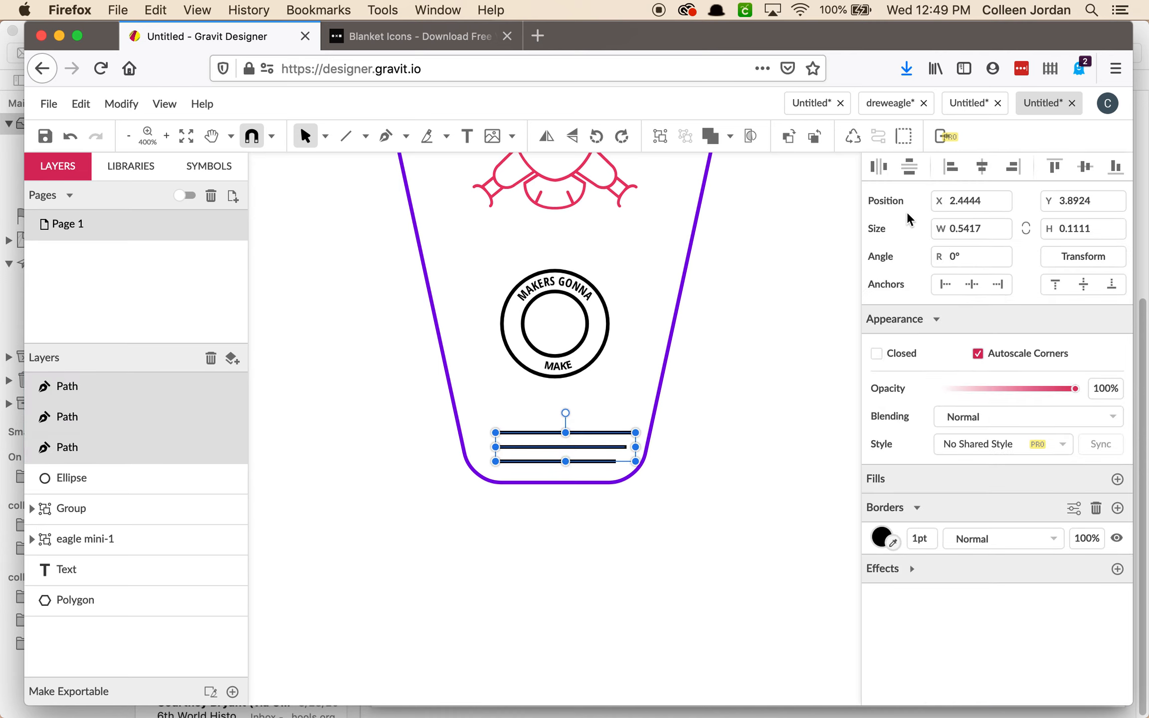
{"action": "left_click", "coordinate": [729, 513]}
{"action": "left_click_drag", "start_coordinate": [509, 417], "coordinate": [550, 464]}
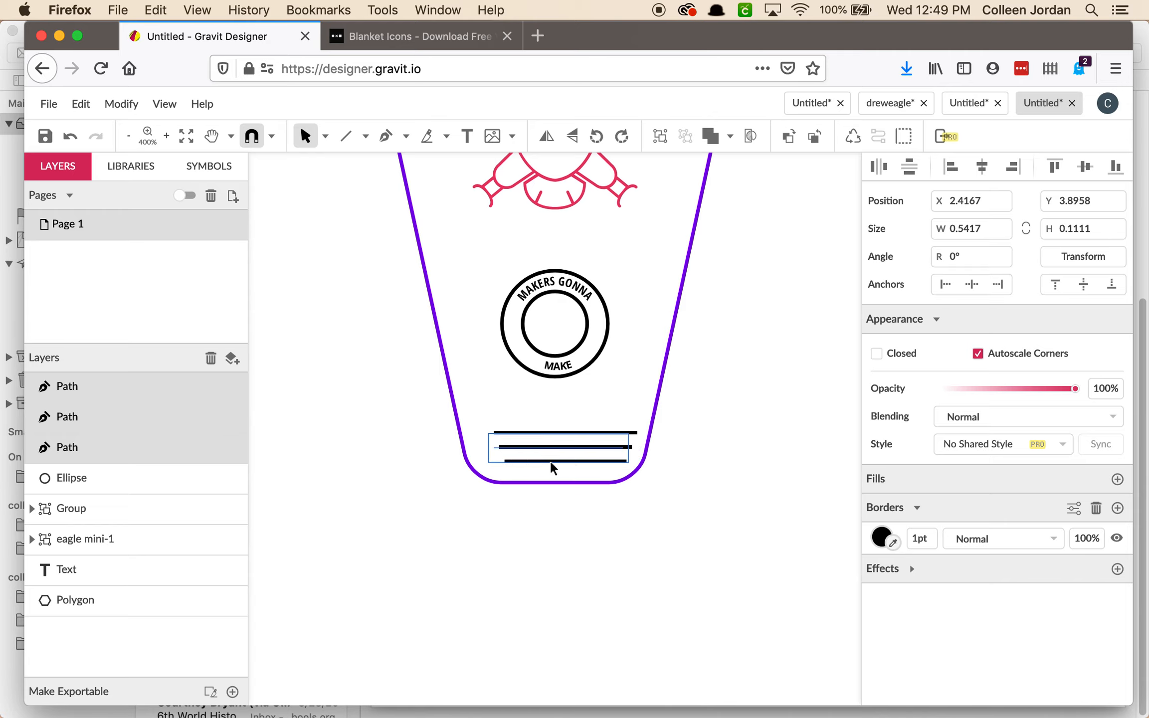
{"action": "left_click", "coordinate": [700, 491]}
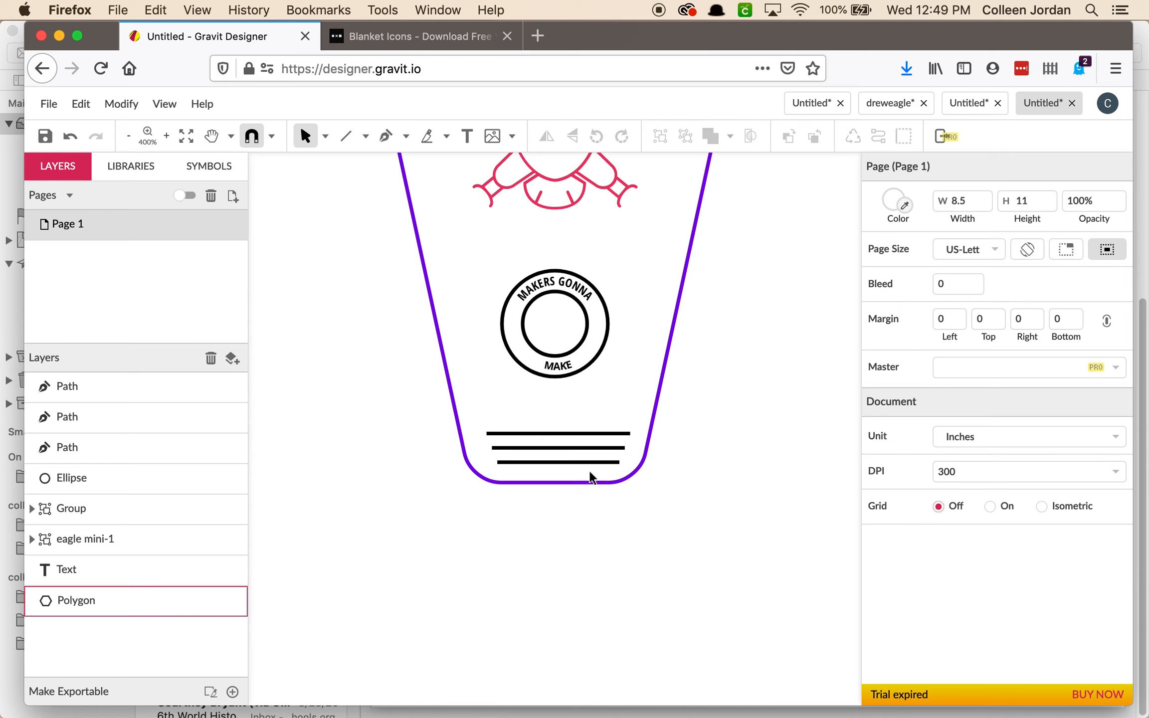
{"action": "left_click_drag", "start_coordinate": [582, 464], "coordinate": [576, 463]}
{"action": "key", "text": "super+z"}
Group the three stacked lines below the badge.
{"action": "left_click_drag", "start_coordinate": [492, 414], "coordinate": [565, 467]}
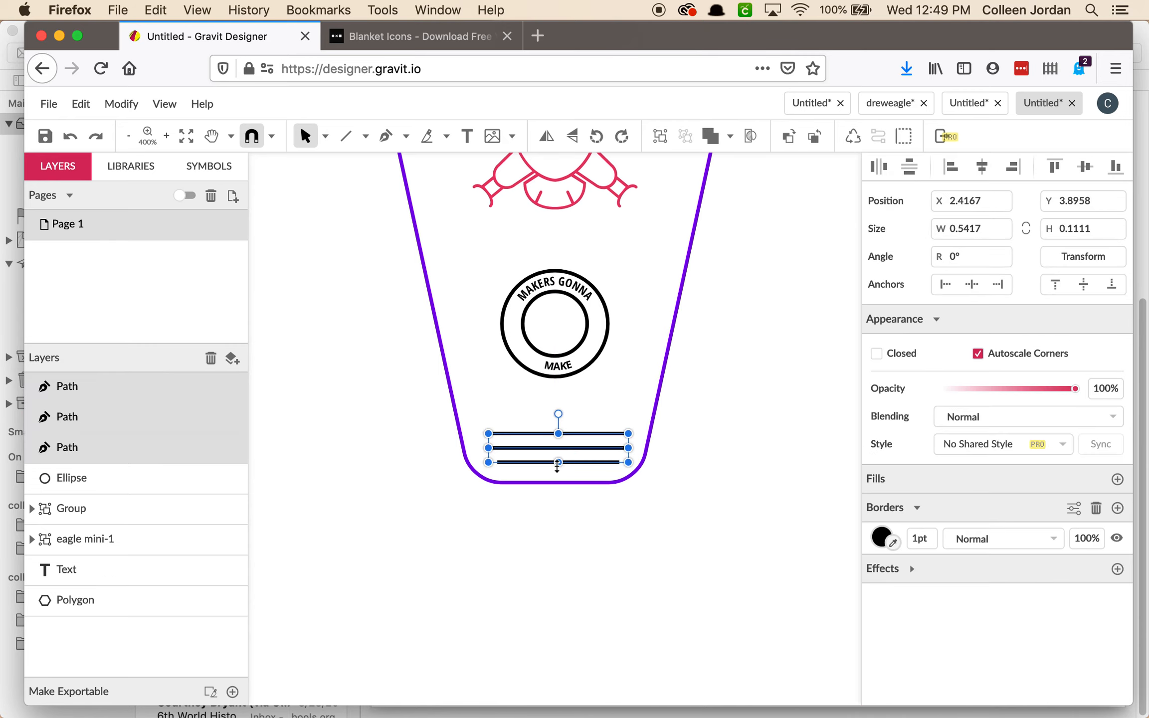
{"action": "key", "text": "super+minus"}
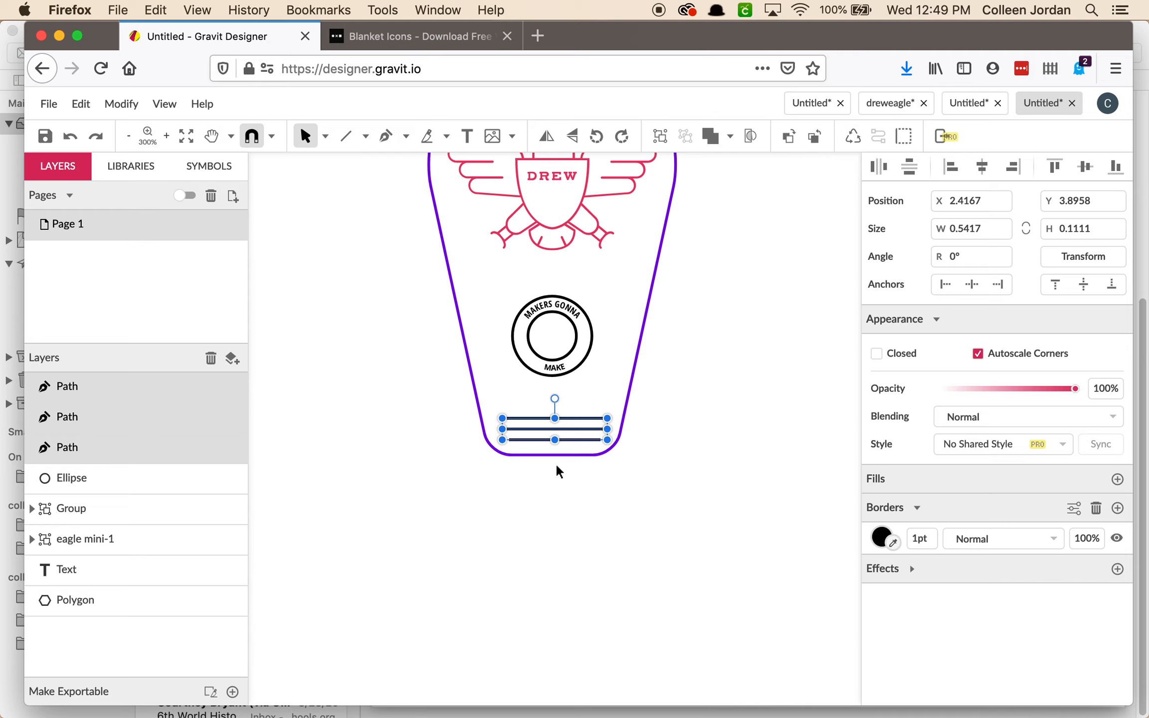
{"action": "scroll", "coordinate": [548, 460], "scroll_direction": "up", "scroll_amount": 2}
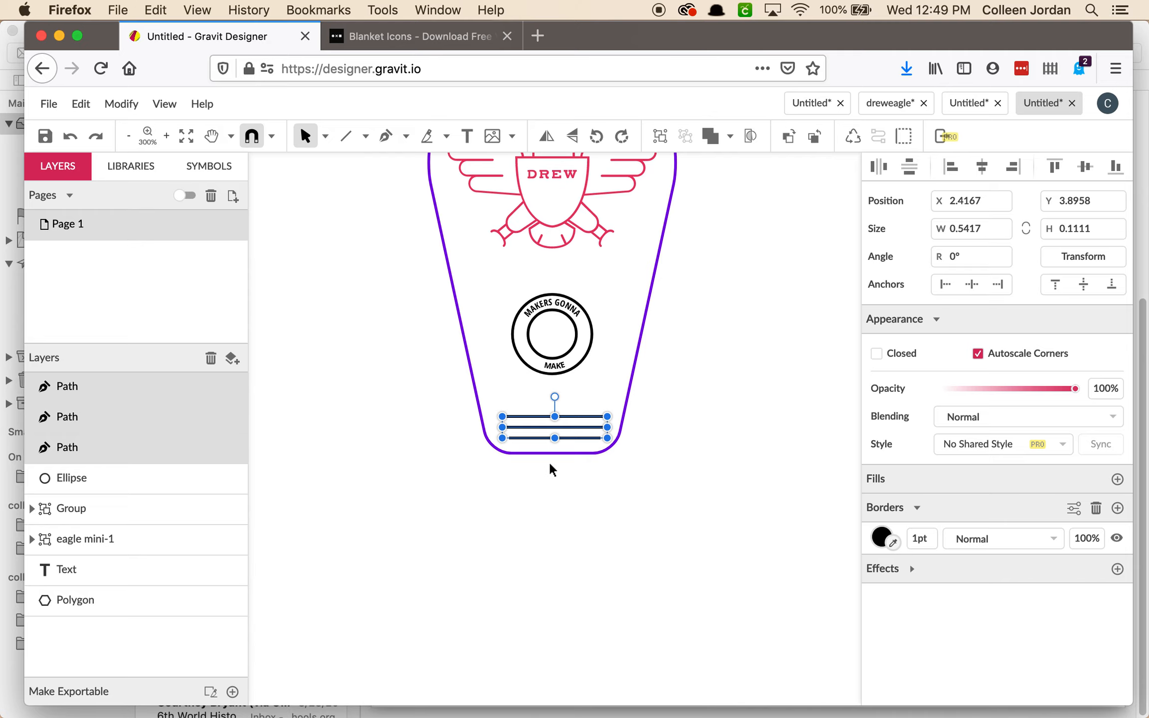
{"action": "scroll", "coordinate": [678, 454], "scroll_direction": "up", "scroll_amount": 10}
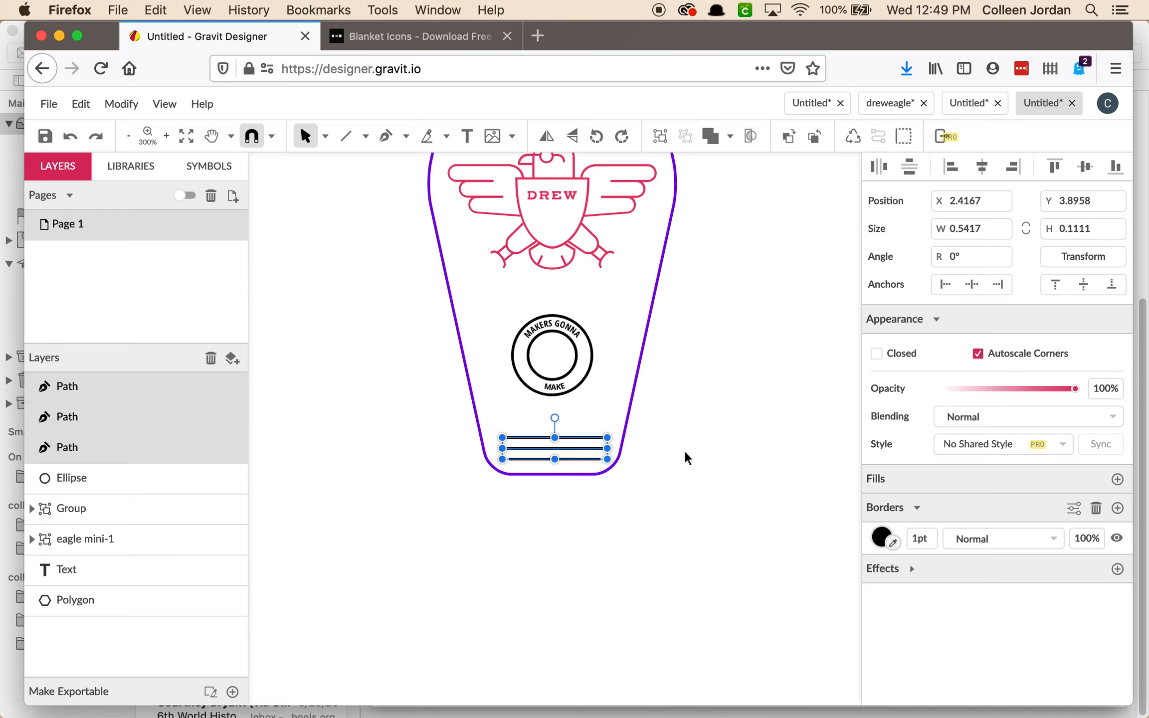
{"action": "key", "text": "super+minus"}
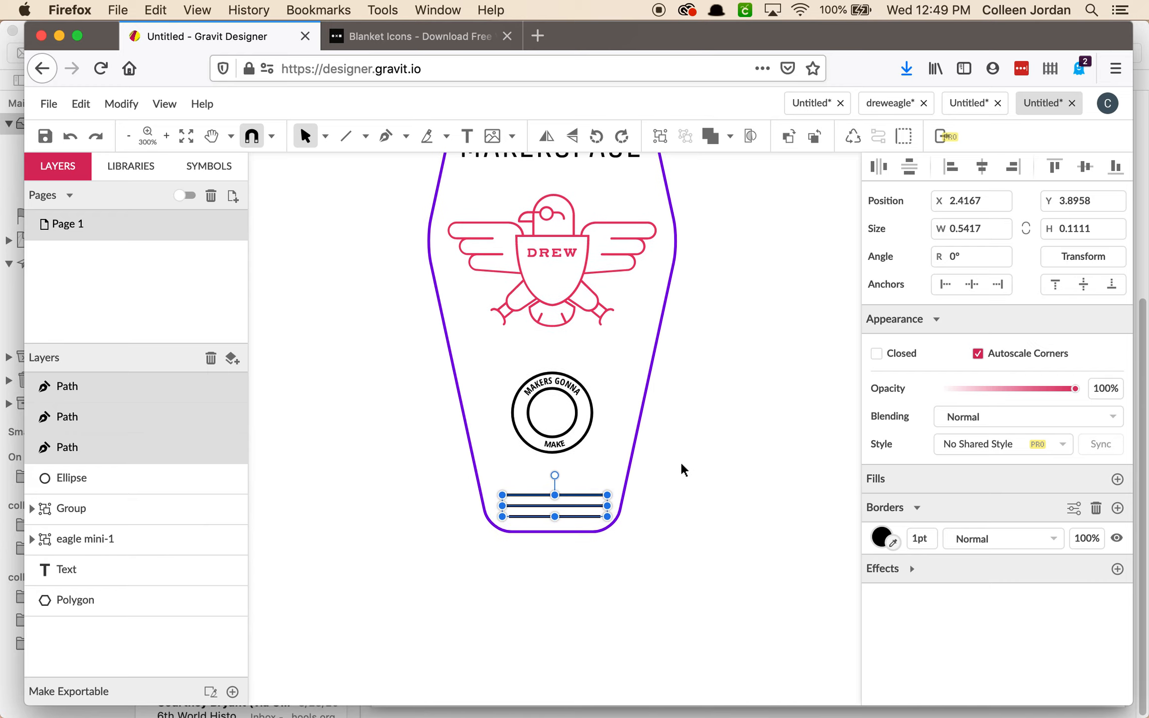
{"action": "scroll", "coordinate": [681, 464], "scroll_direction": "up", "scroll_amount": 6}
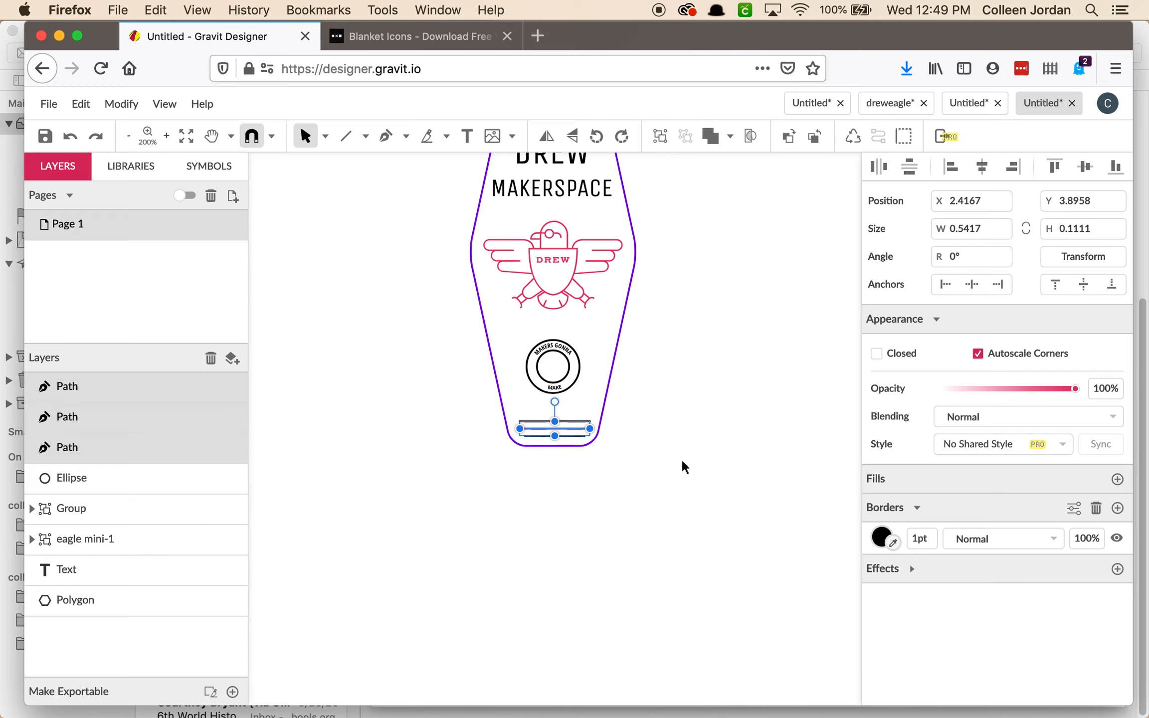
{"action": "scroll", "coordinate": [684, 460], "scroll_direction": "up", "scroll_amount": 10}
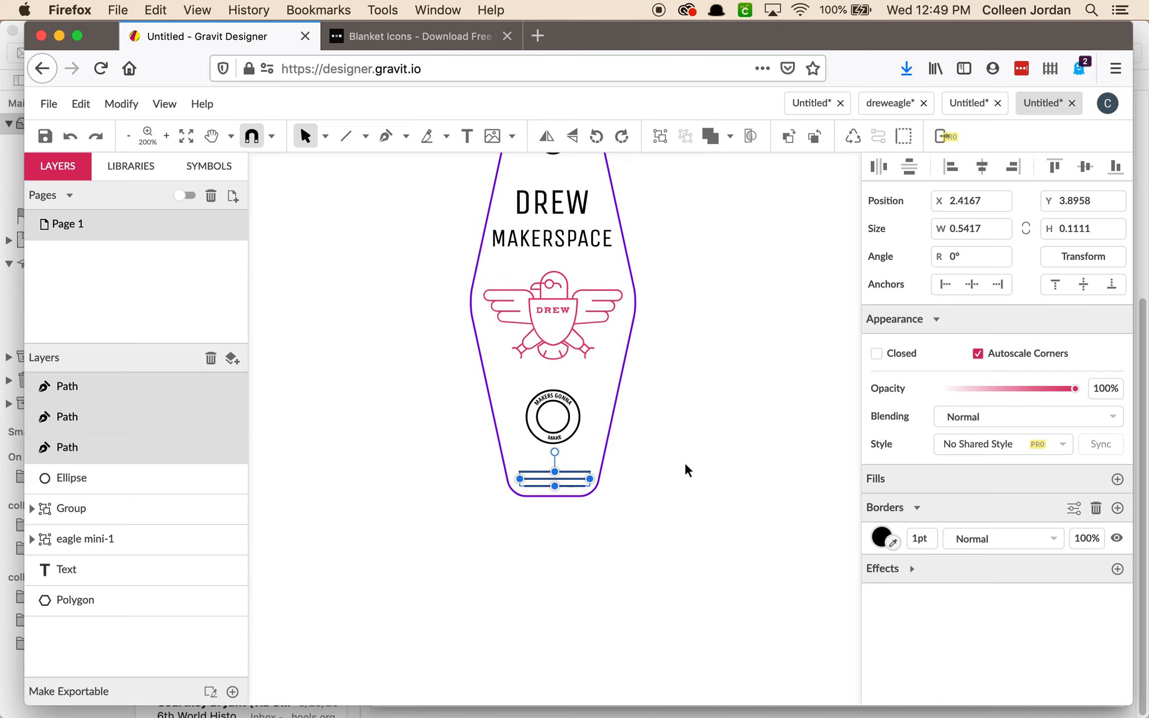
{"action": "scroll", "coordinate": [684, 471], "scroll_direction": "up", "scroll_amount": 2}
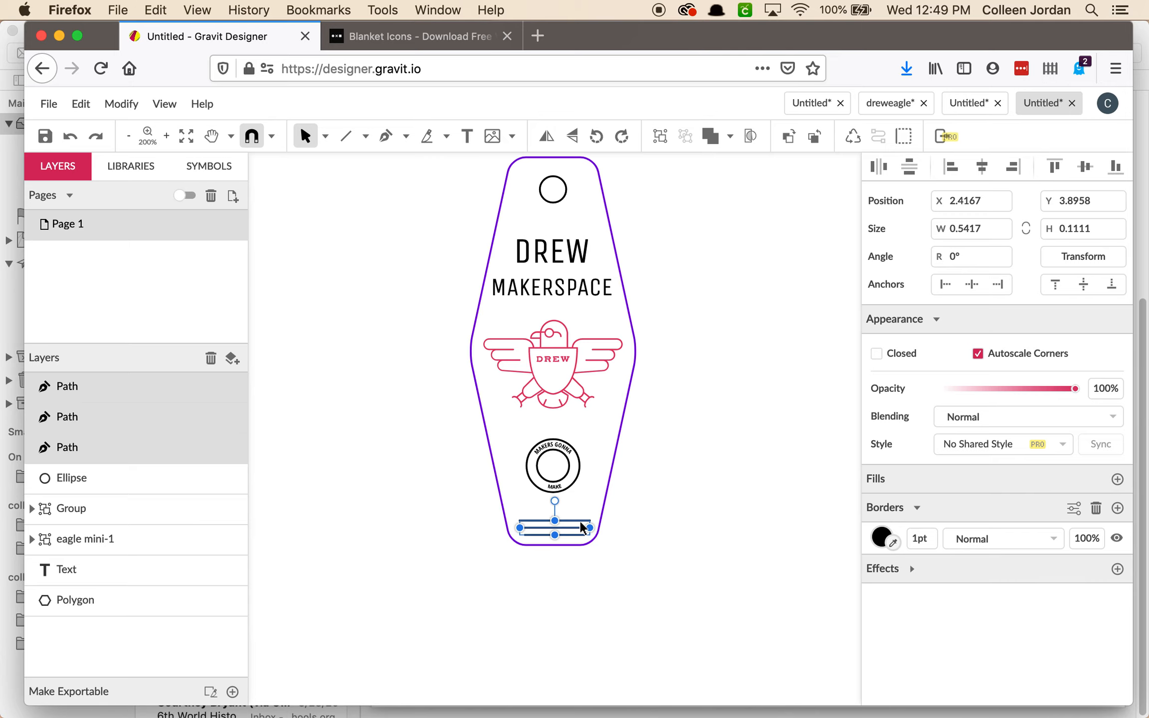
{"action": "left_click", "coordinate": [641, 532]}
{"action": "left_click", "coordinate": [579, 533]}
{"action": "left_click", "coordinate": [562, 506]}
{"action": "left_click_drag", "start_coordinate": [553, 540], "coordinate": [554, 536]}
{"action": "key", "text": "super+g"}
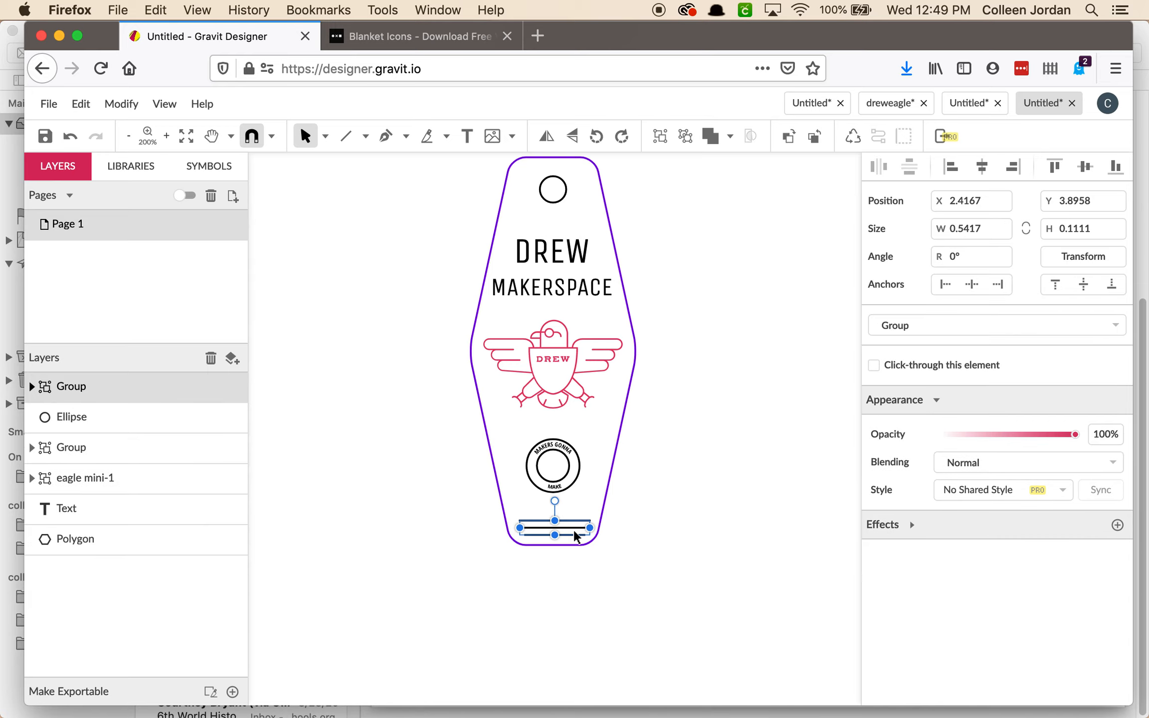
Duplicate the grouped lines and place the copy beside the MAKERSPACE text at about X 3.13, Y 1.92 in.
{"action": "left_click", "coordinate": [626, 494]}
{"action": "left_click", "coordinate": [587, 525]}
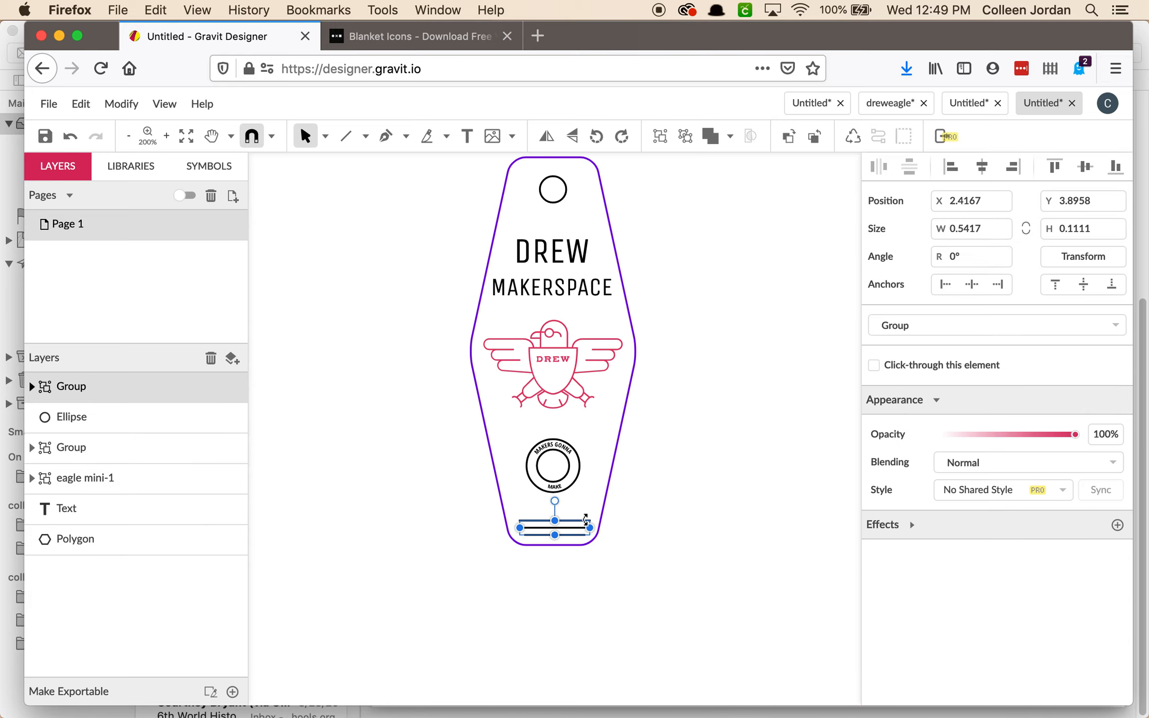
{"action": "left_click", "coordinate": [638, 521]}
{"action": "key", "text": "super+v"}
{"action": "mouse_move", "coordinate": [576, 526]}
{"action": "left_mouse_down"}
{"action": "mouse_move", "coordinate": [618, 449]}
{"action": "mouse_move", "coordinate": [658, 270]}
{"action": "mouse_move", "coordinate": [668, 272]}
{"action": "left_mouse_up"}
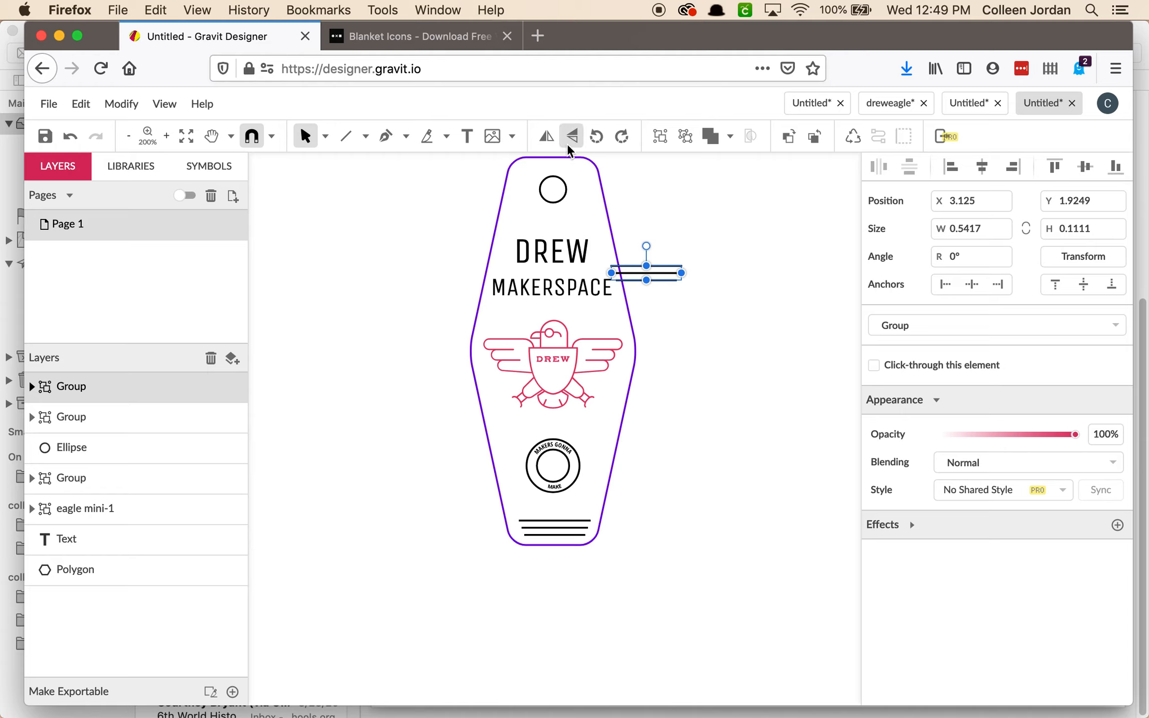
Rotate the copied line group 180° and move it over the hole in the tag's upper end, at about X 2.40, Y 1.18 in.
{"action": "left_click", "coordinate": [598, 143]}
{"action": "left_click", "coordinate": [599, 143]}
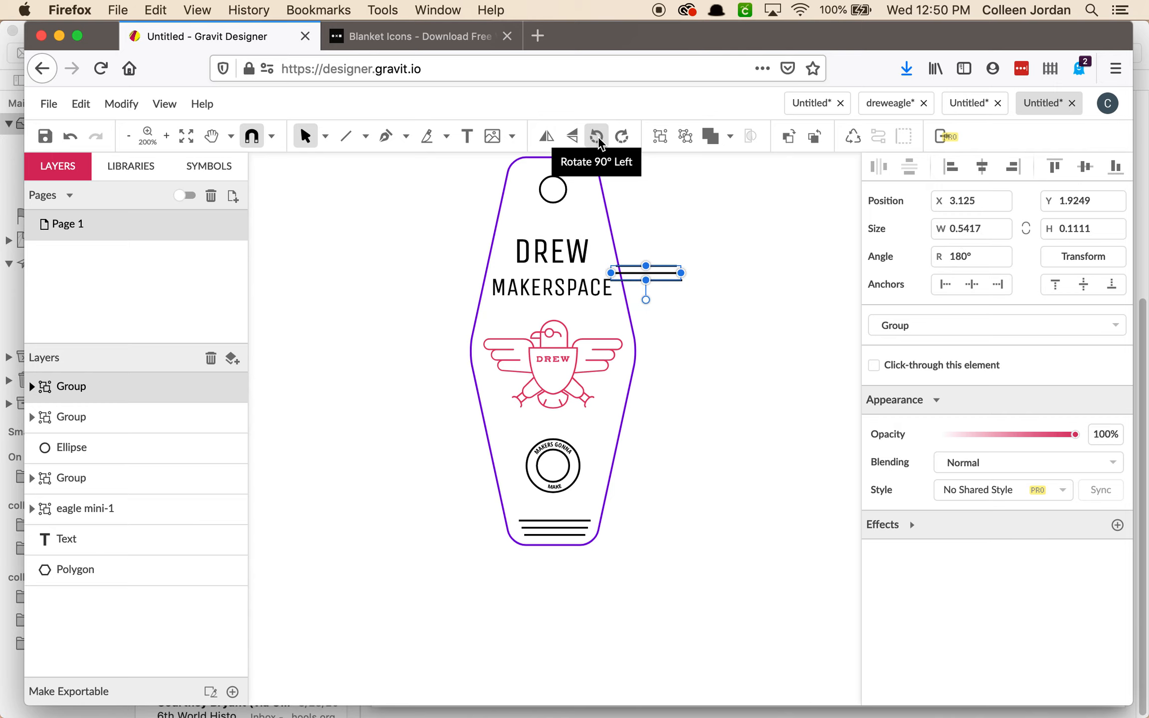
{"action": "left_click", "coordinate": [754, 227]}
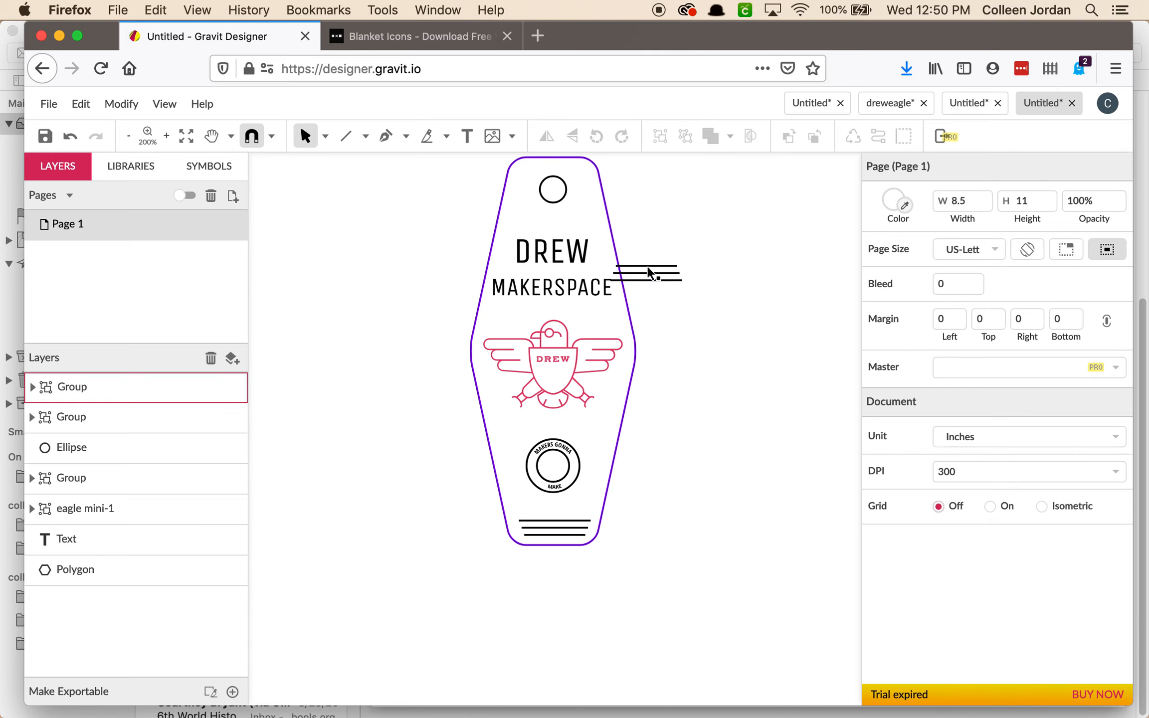
{"action": "left_click_drag", "start_coordinate": [649, 272], "coordinate": [557, 178]}
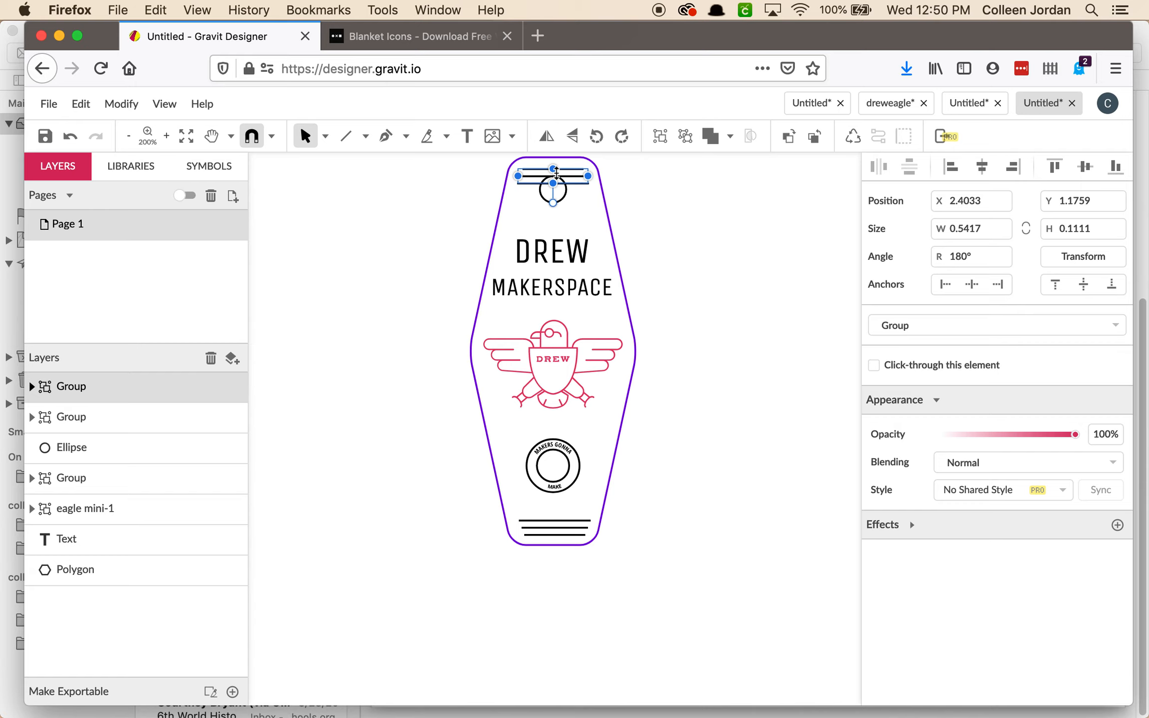
Centre all of the tag's elements horizontally on one another.
{"action": "left_click", "coordinate": [729, 523]}
{"action": "left_click_drag", "start_coordinate": [675, 569], "coordinate": [478, 177]}
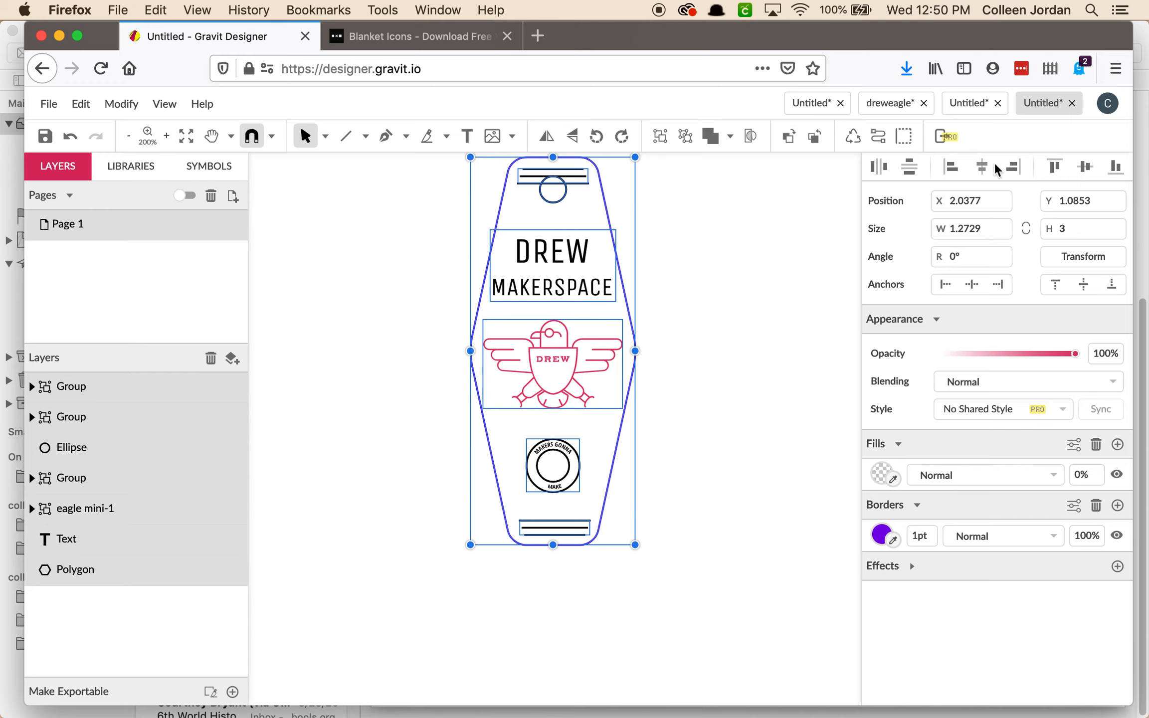
{"action": "left_click", "coordinate": [980, 169]}
{"action": "left_click", "coordinate": [733, 319]}
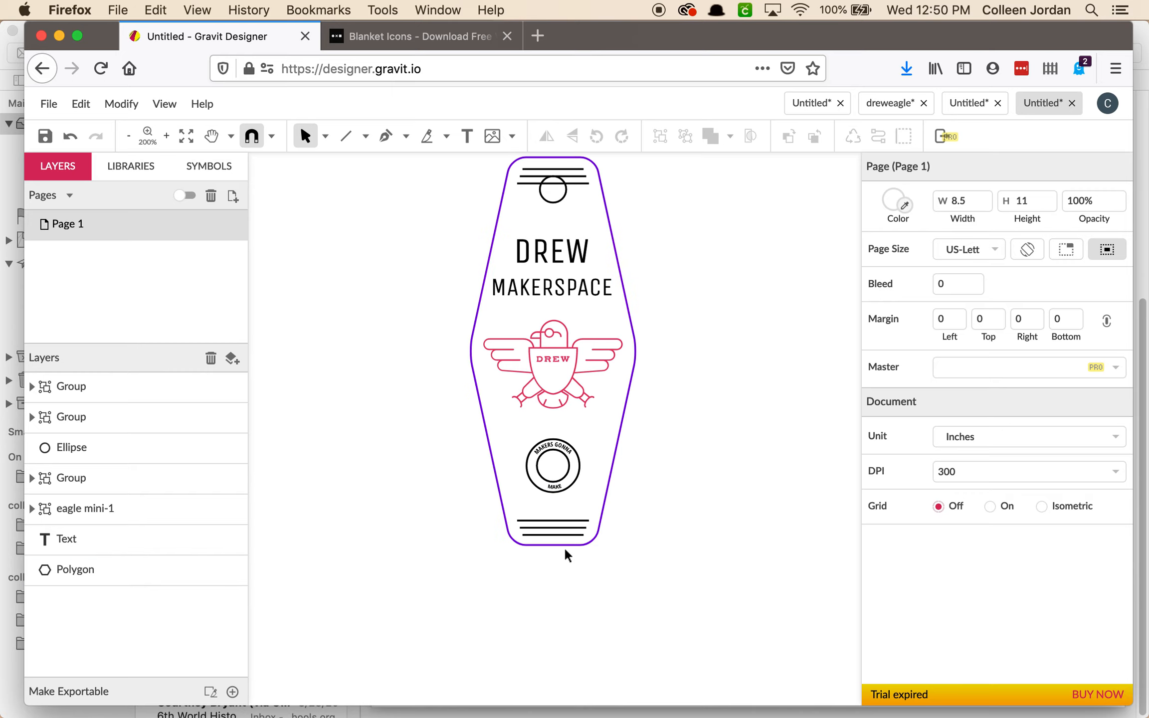
Examine the tag's outline, hole, text, eagle, badge and lower line group by selecting them one at a time.
{"action": "left_click", "coordinate": [606, 486]}
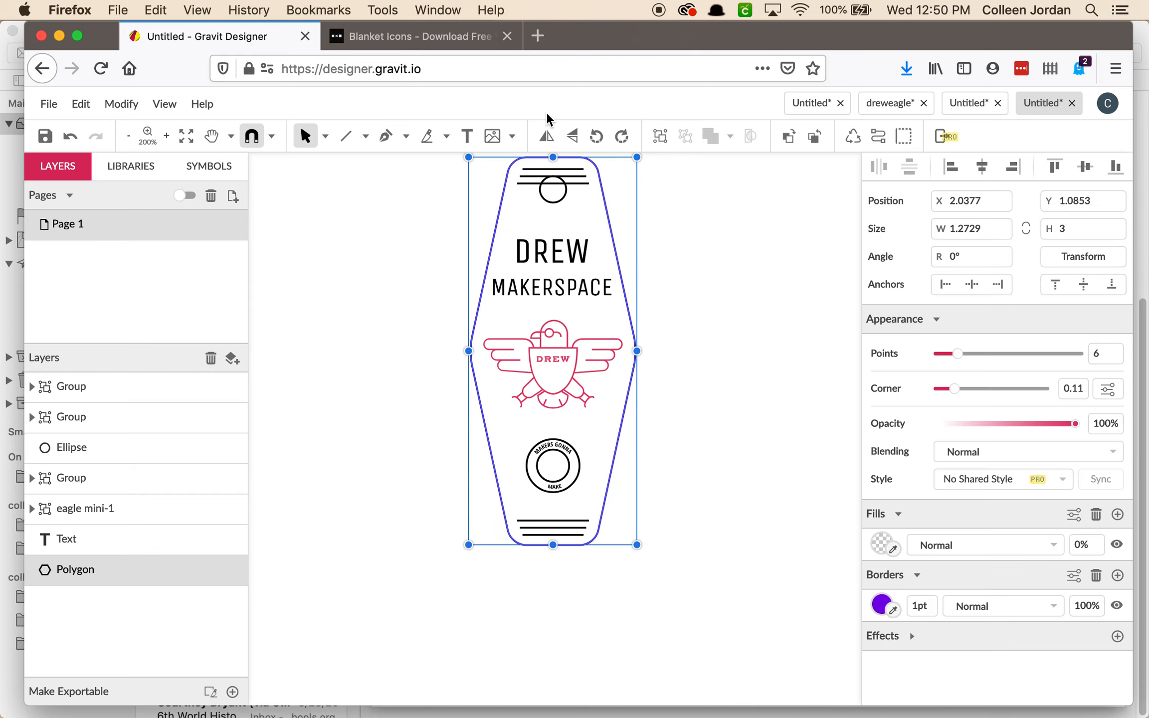
{"action": "left_click", "coordinate": [702, 280]}
{"action": "left_click", "coordinate": [547, 199]}
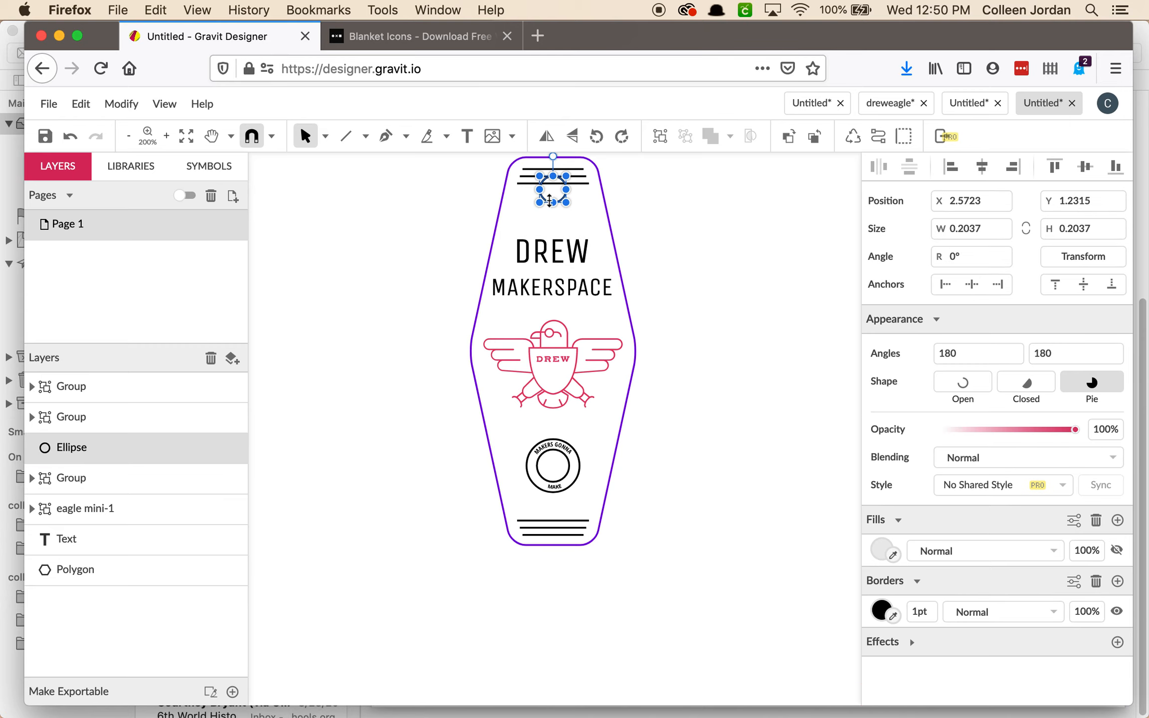
{"action": "left_click", "coordinate": [716, 268]}
{"action": "left_click", "coordinate": [562, 255]}
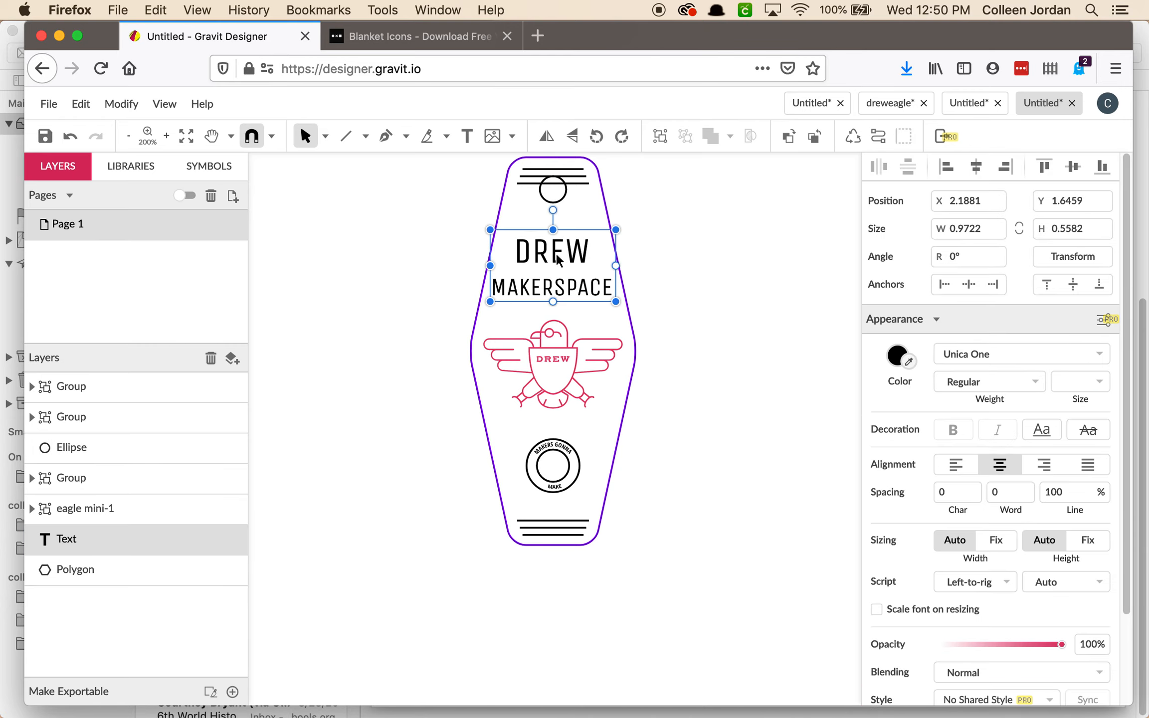
{"action": "left_click", "coordinate": [562, 354]}
{"action": "left_click", "coordinate": [564, 458]}
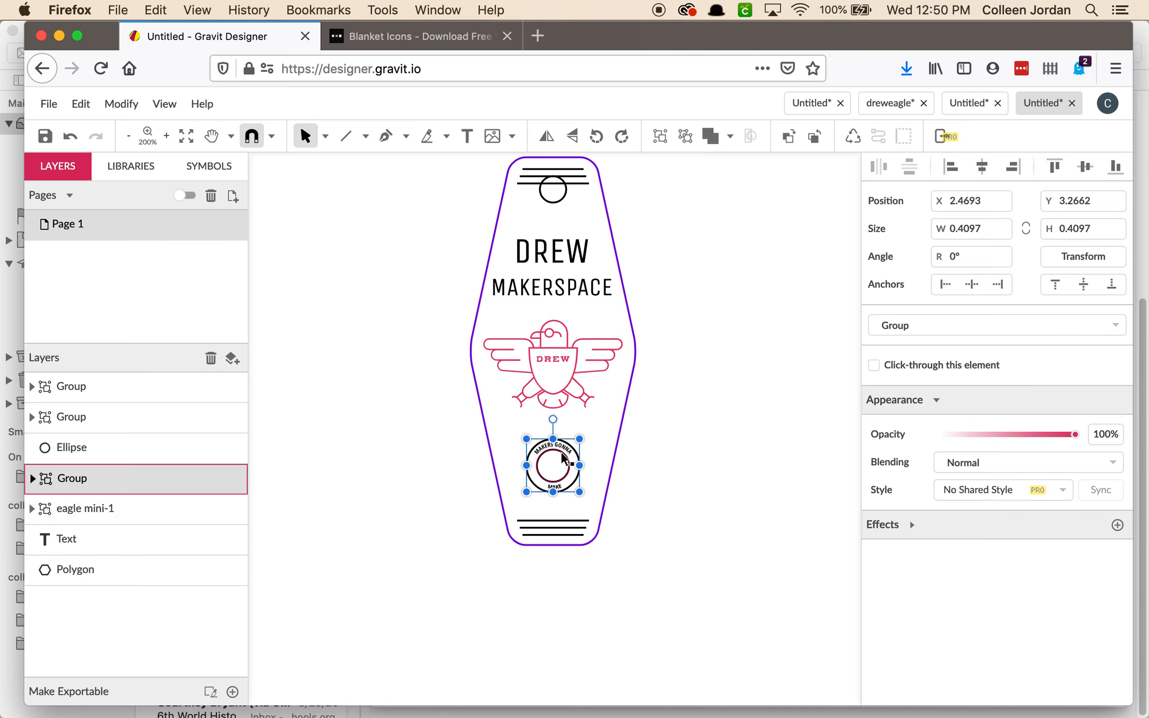
{"action": "left_click", "coordinate": [654, 465]}
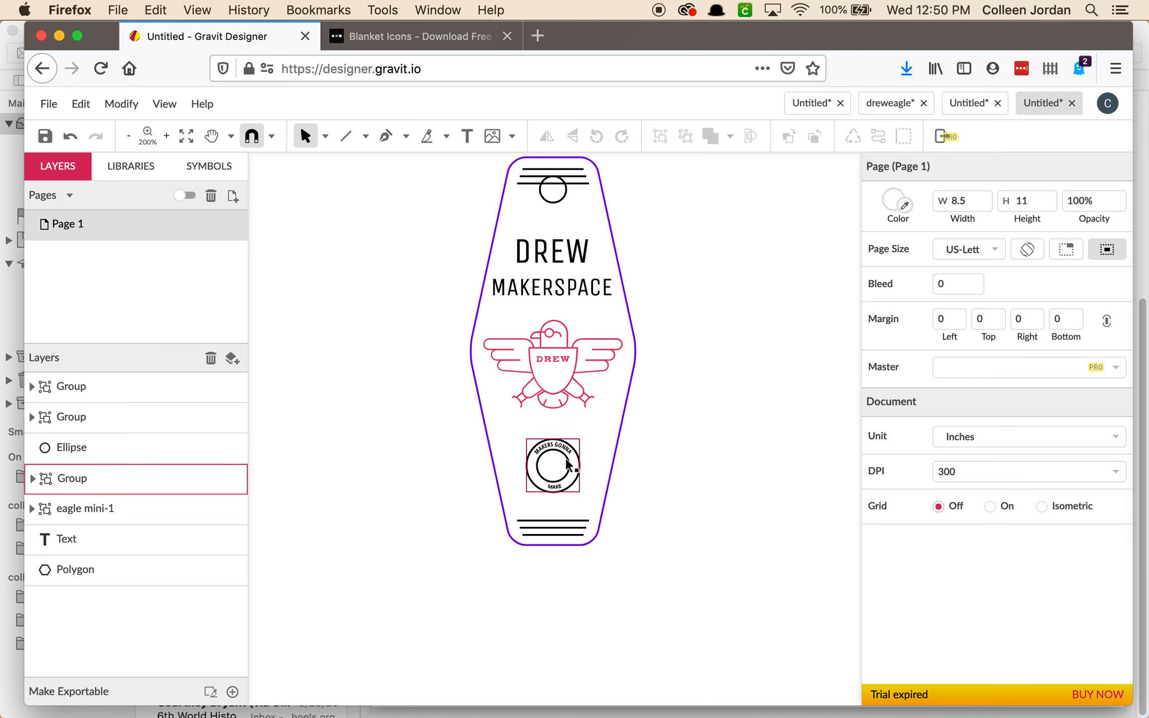
{"action": "left_click", "coordinate": [580, 189]}
{"action": "left_click", "coordinate": [568, 530]}
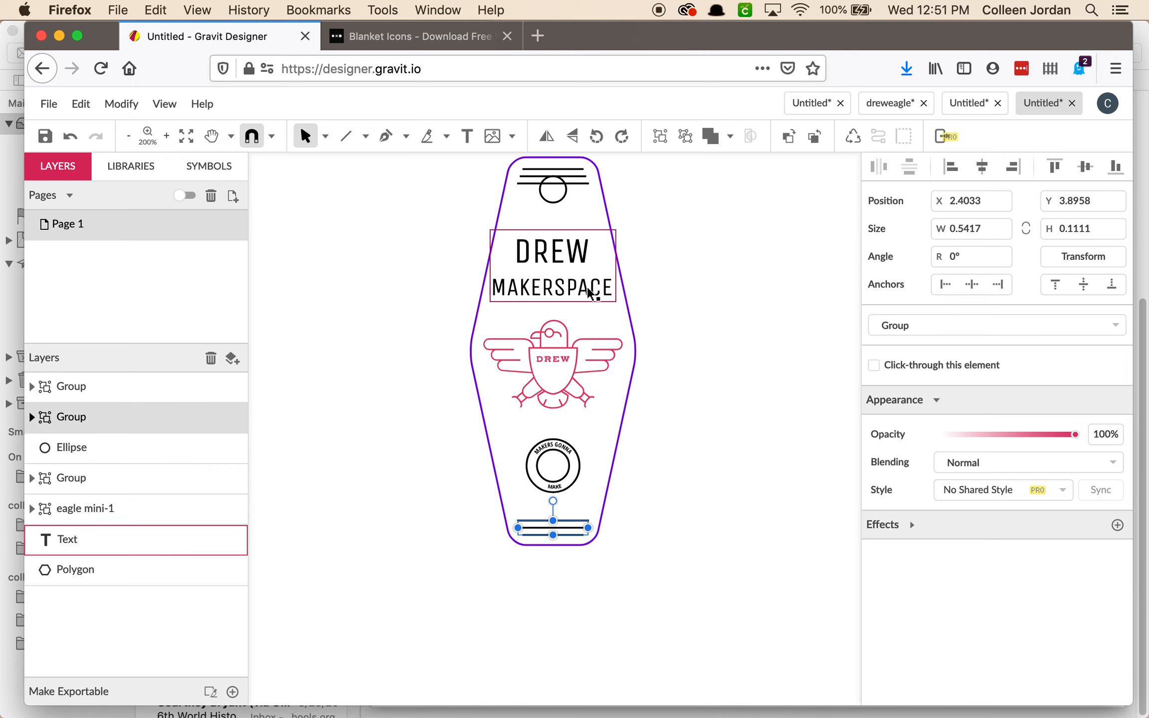
{"action": "left_click", "coordinate": [588, 289]}
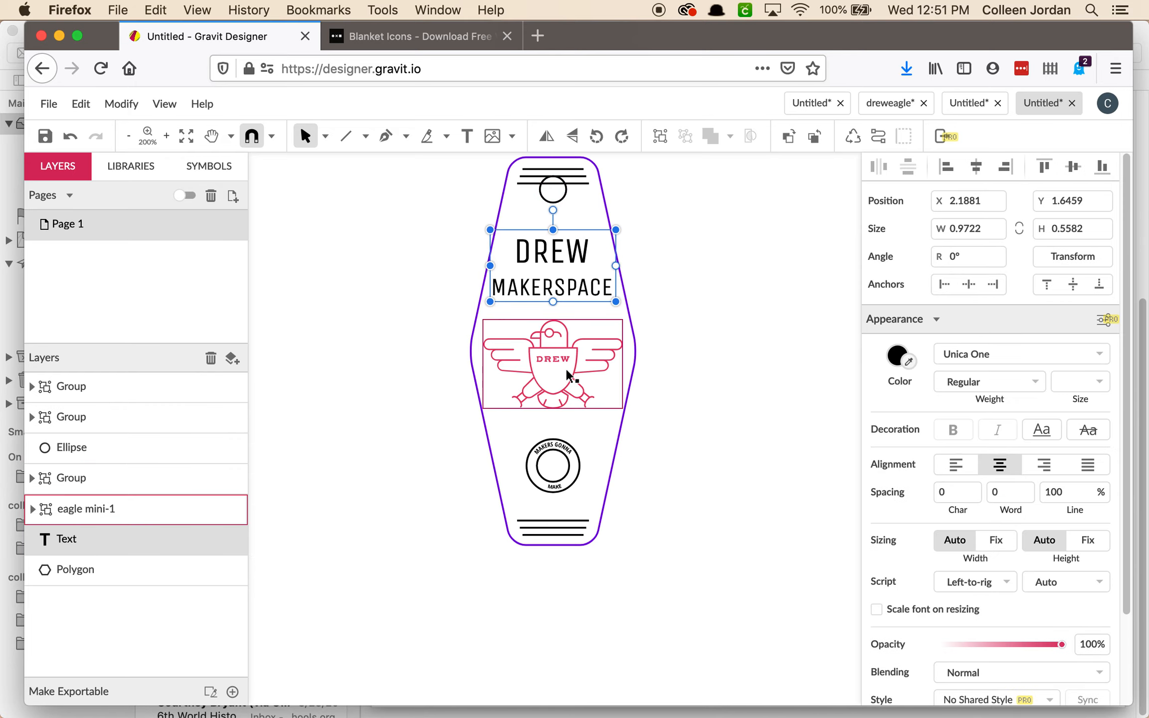
{"action": "left_click", "coordinate": [560, 534]}
{"action": "left_click", "coordinate": [561, 528]}
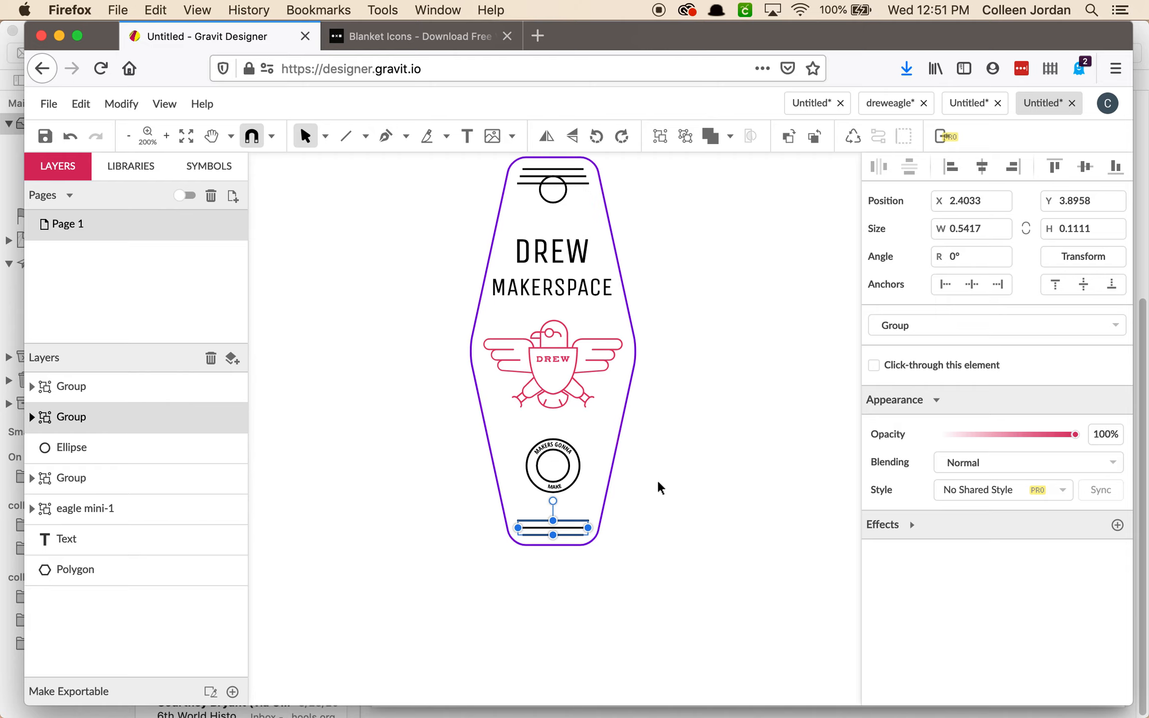
Fill the tag outline and the hole with solid purple and hide their borders.
{"action": "left_click", "coordinate": [606, 212]}
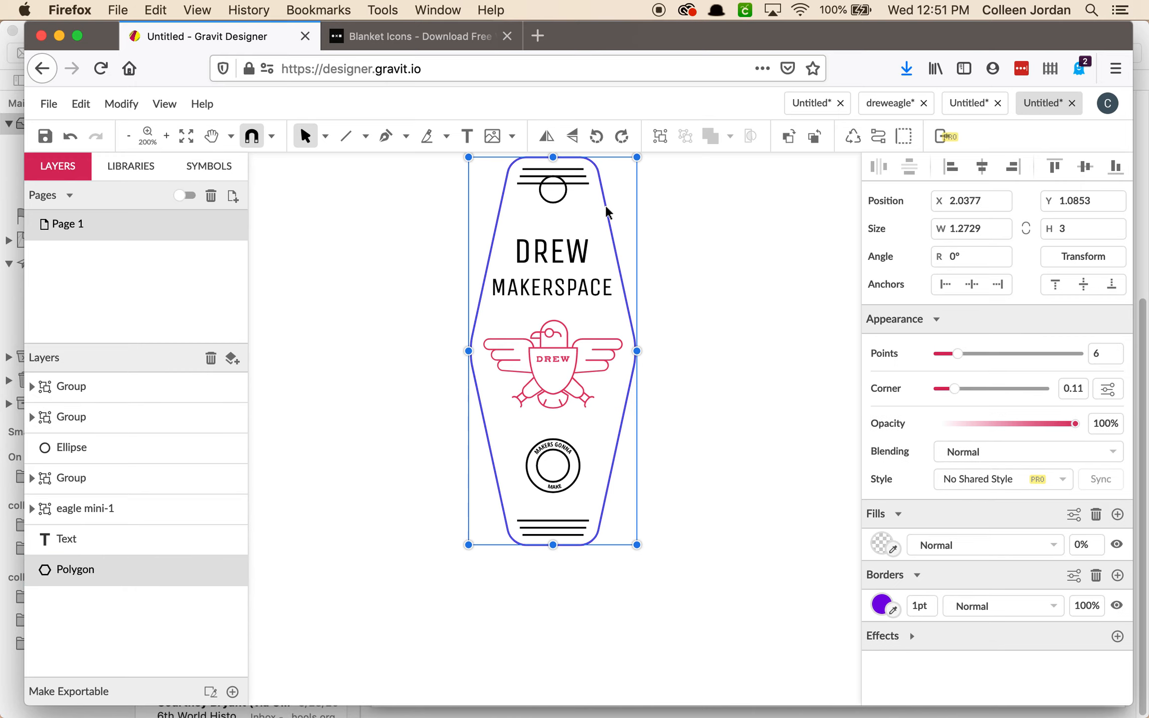
{"action": "left_click", "coordinate": [567, 200], "text": "shift"}
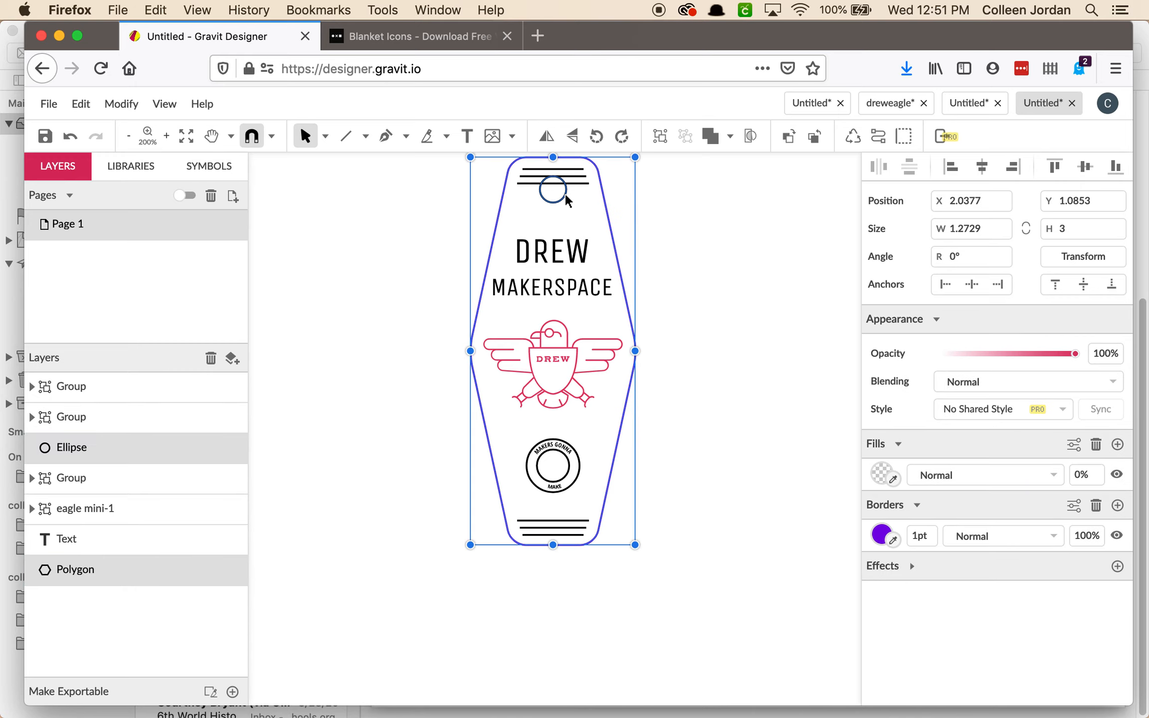
{"action": "left_click", "coordinate": [894, 486]}
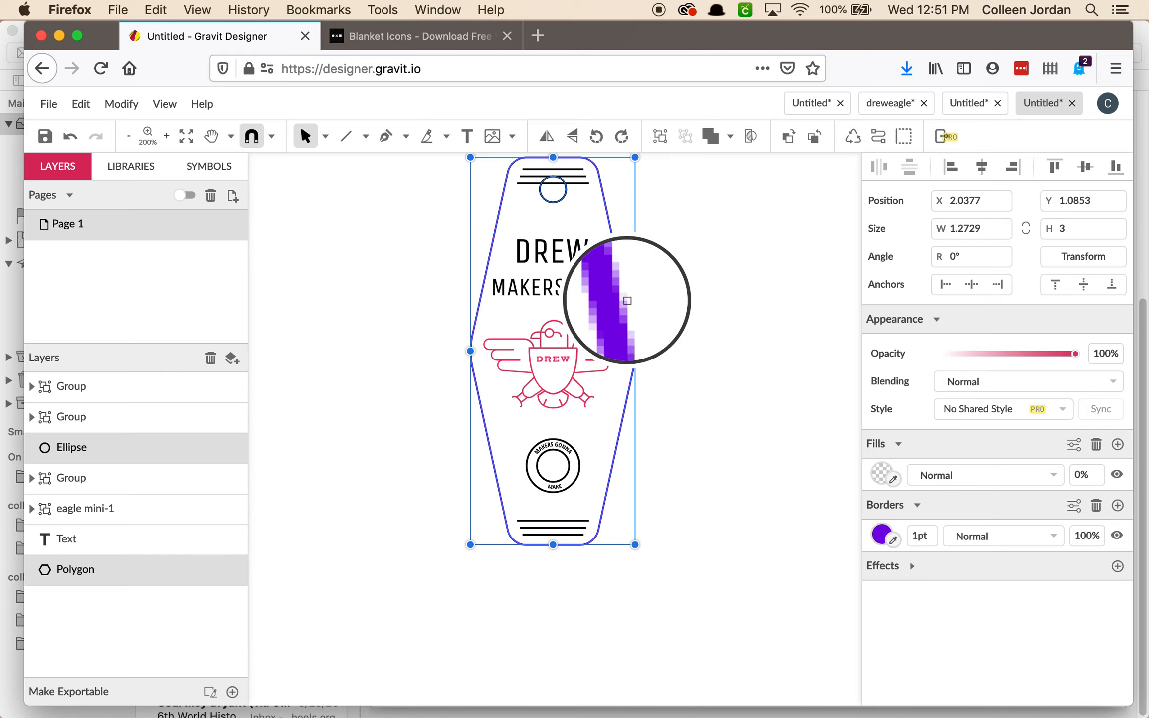
{"action": "left_click", "coordinate": [627, 300]}
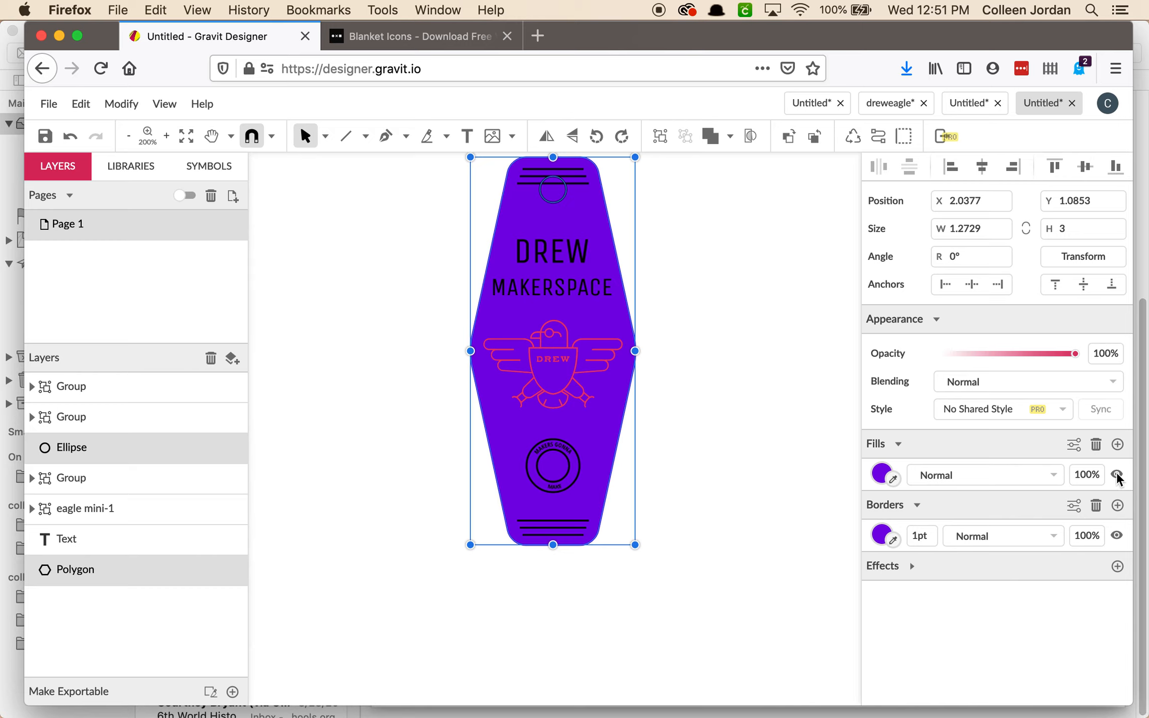
{"action": "left_click", "coordinate": [1117, 535]}
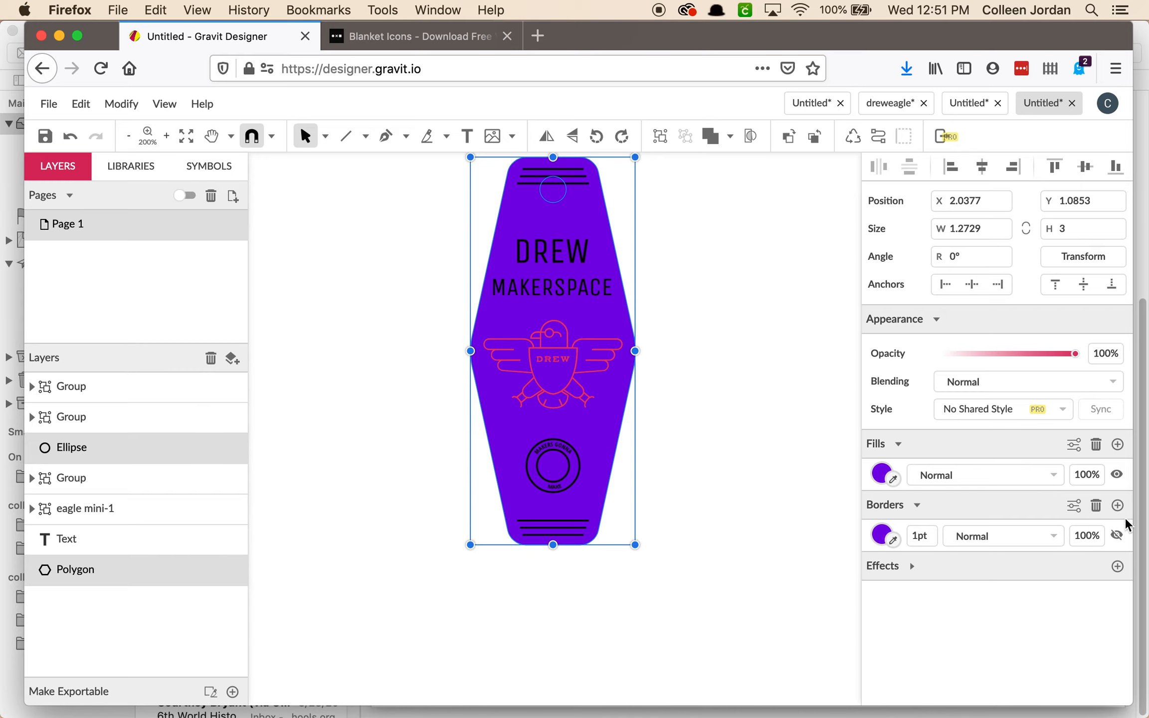
{"action": "left_click", "coordinate": [704, 403]}
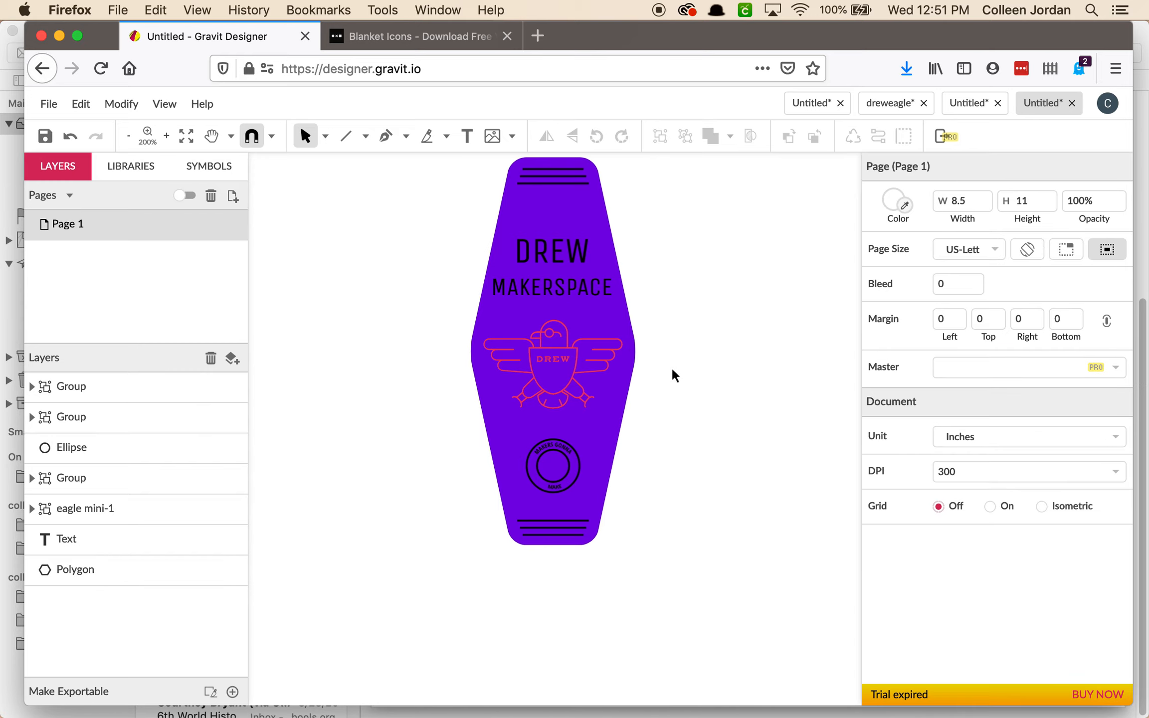
Show the tag outline's border again and set the border opacity to 0%.
{"action": "left_click", "coordinate": [582, 207]}
{"action": "left_click", "coordinate": [1117, 605]}
{"action": "left_click", "coordinate": [1092, 606]}
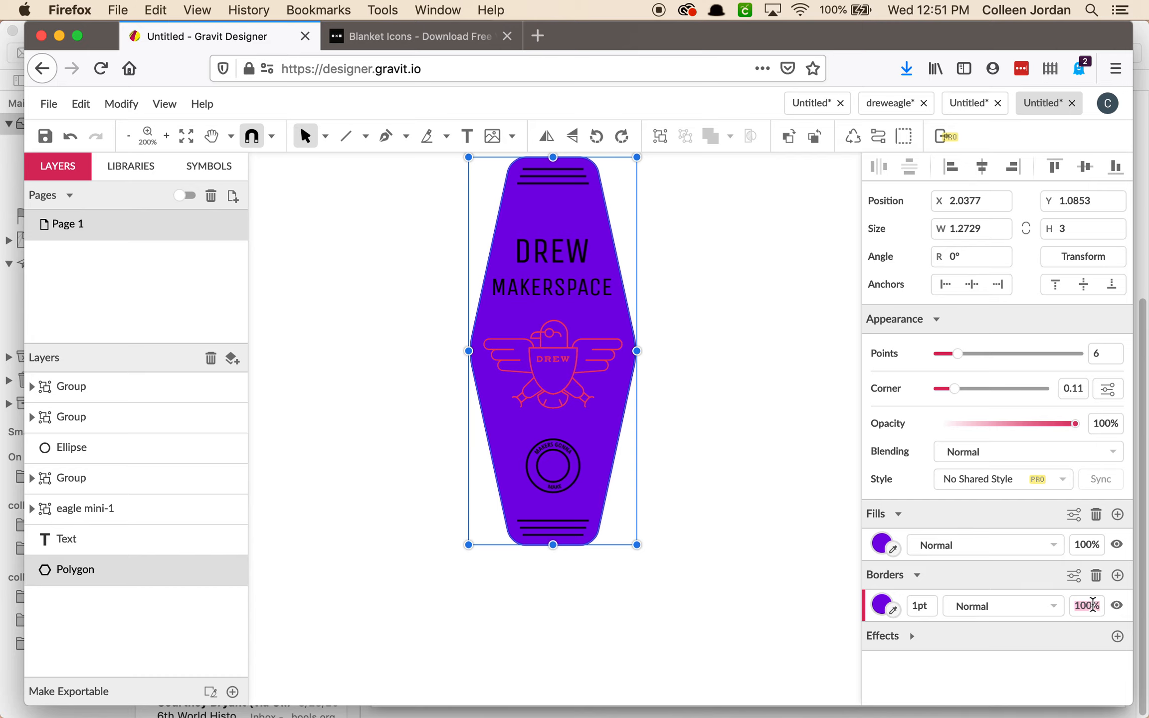
{"action": "type", "text": "0"}
{"action": "key", "text": "Return"}
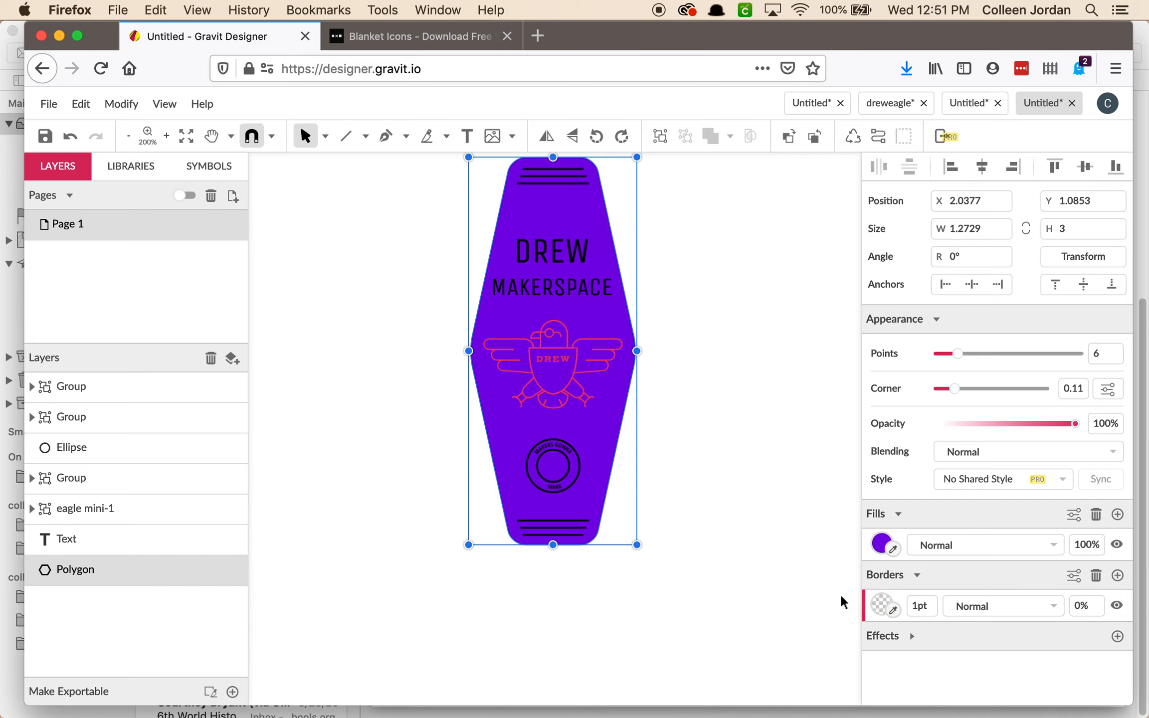
Undo the fill and border changes on the tag outline and the hole.
{"action": "left_click", "coordinate": [739, 570]}
{"action": "key", "text": "ctrl+z"}
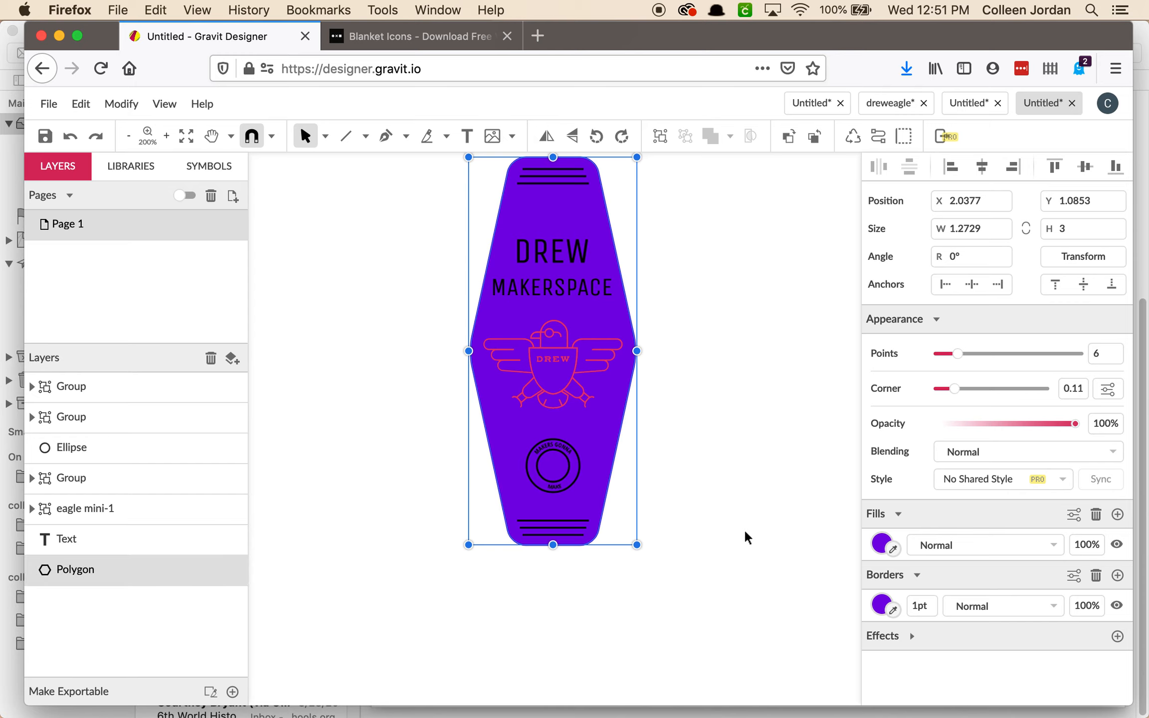
{"action": "key", "text": "ctrl+z"}
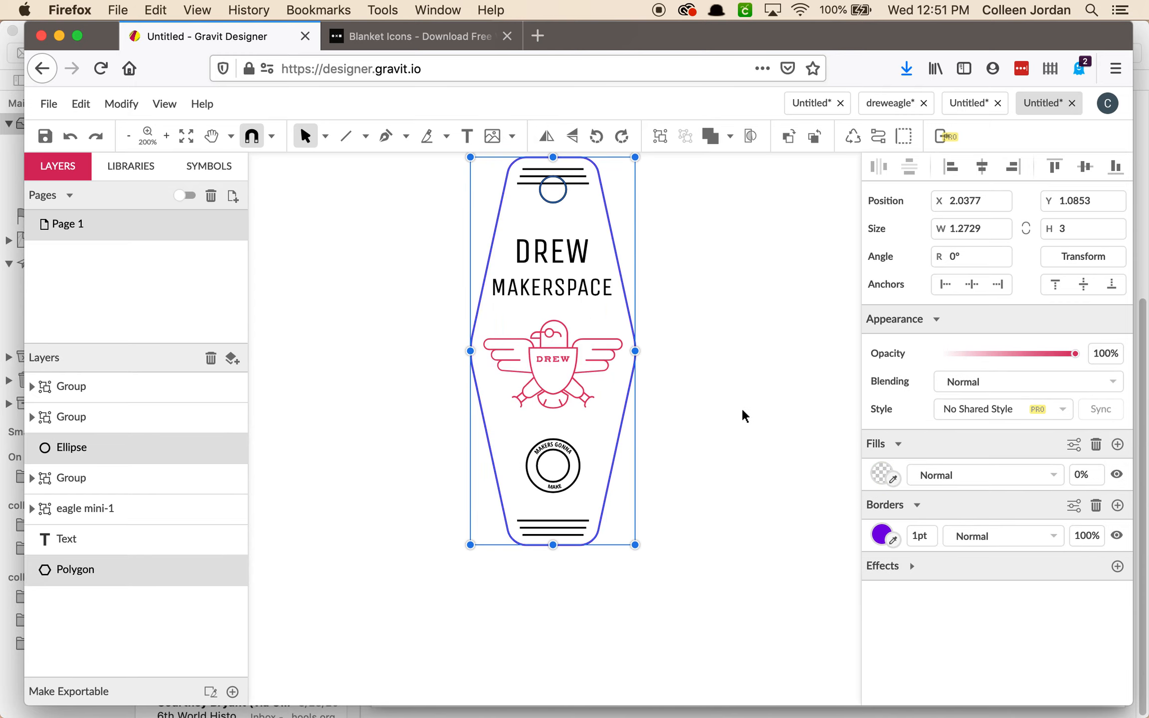
{"action": "left_click", "coordinate": [742, 411]}
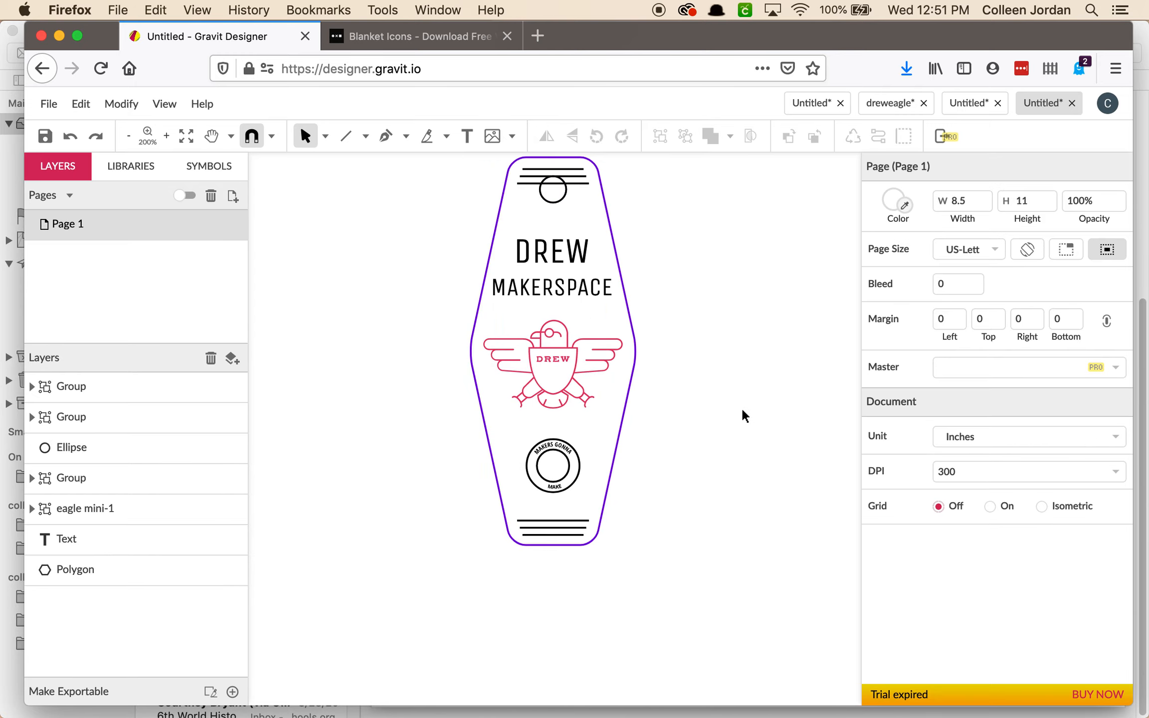
Change the hole's border to the same purple as the tag outline by sampling the outline's colour.
{"action": "left_click", "coordinate": [548, 207]}
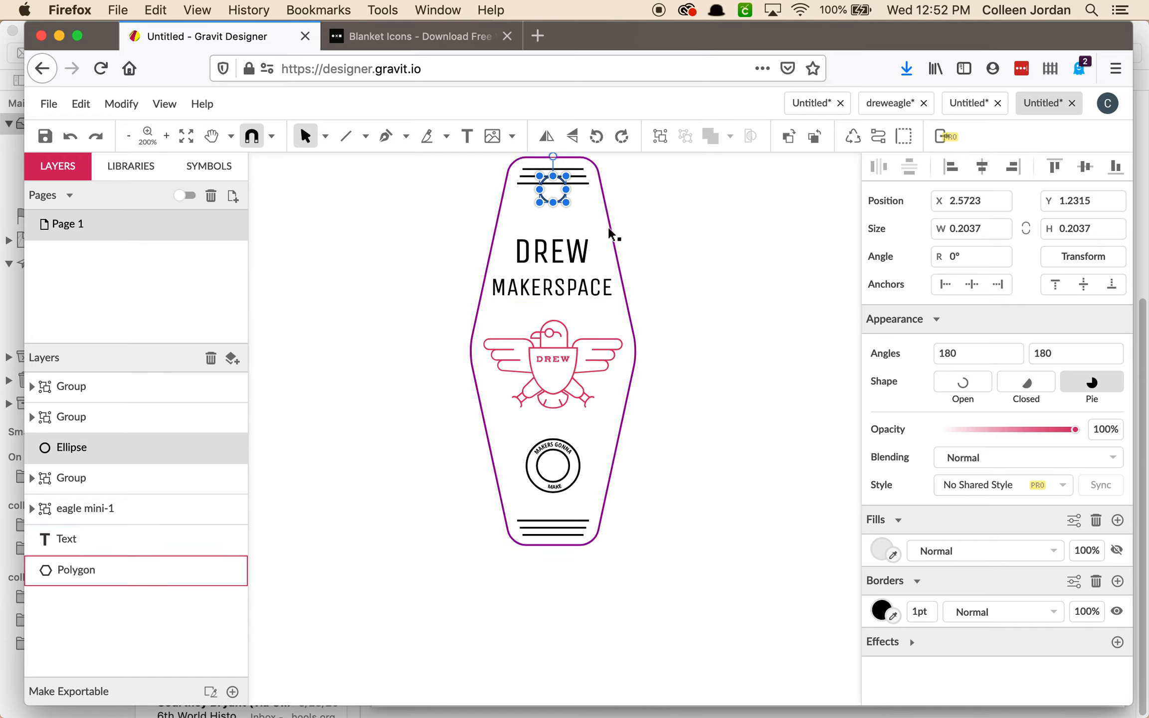
{"action": "left_click", "coordinate": [893, 615]}
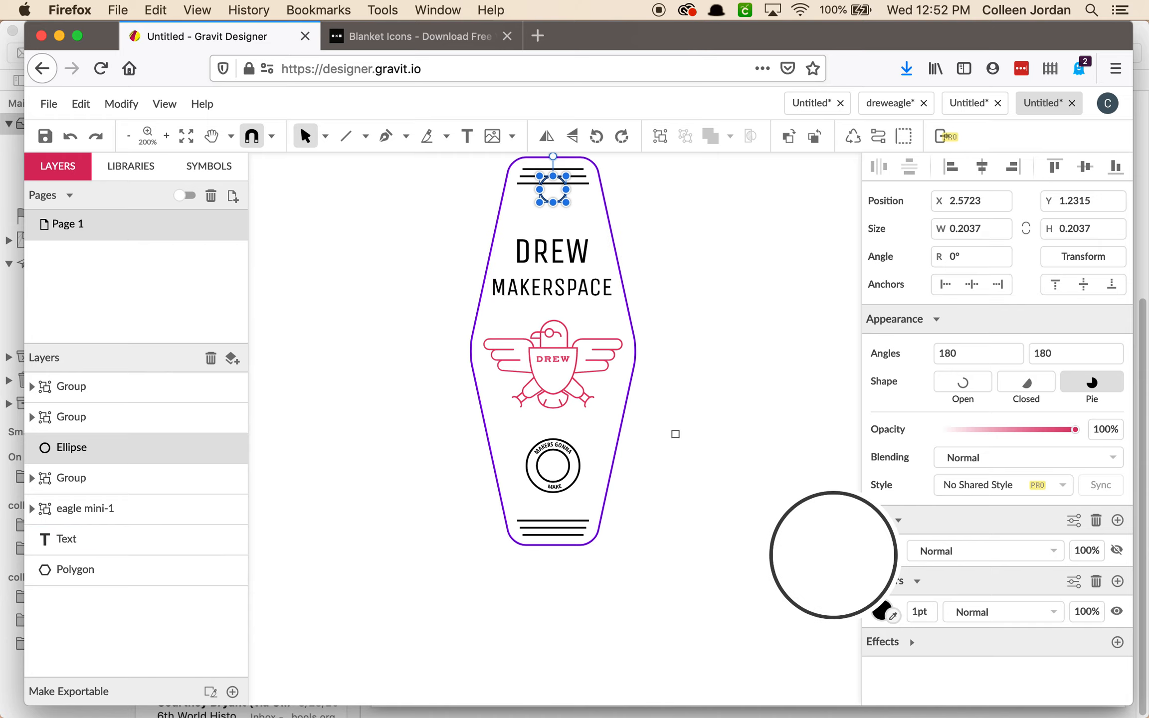
{"action": "left_click", "coordinate": [634, 335]}
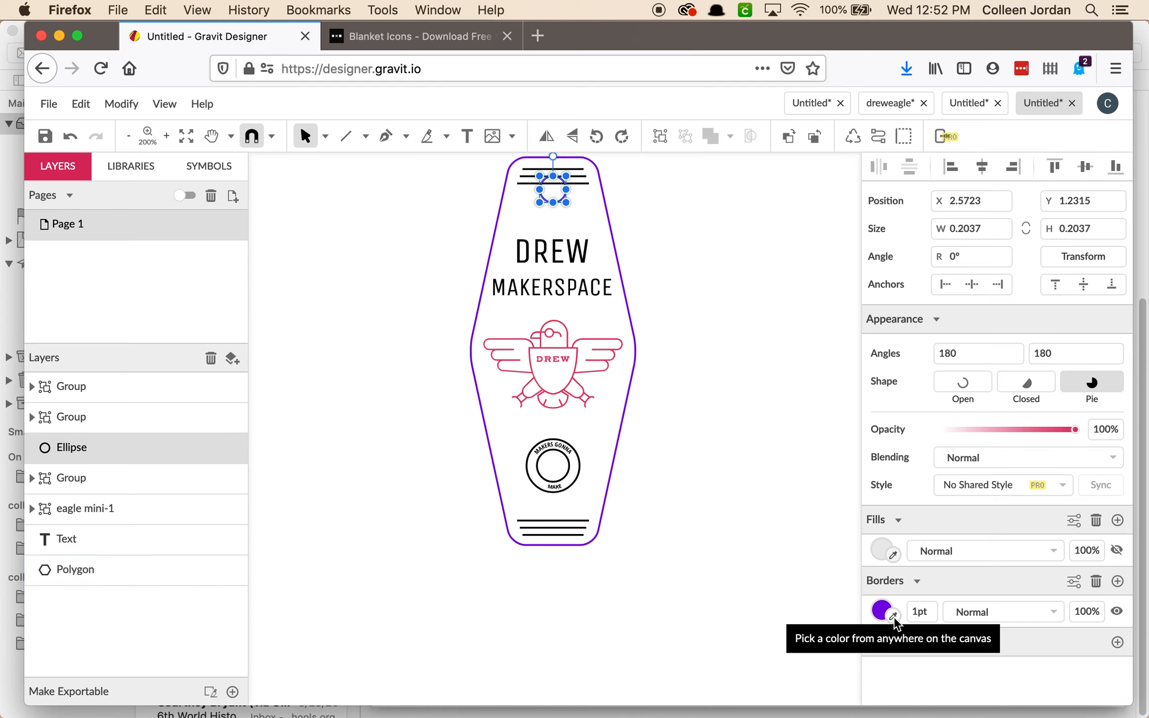
{"action": "left_click", "coordinate": [436, 200]}
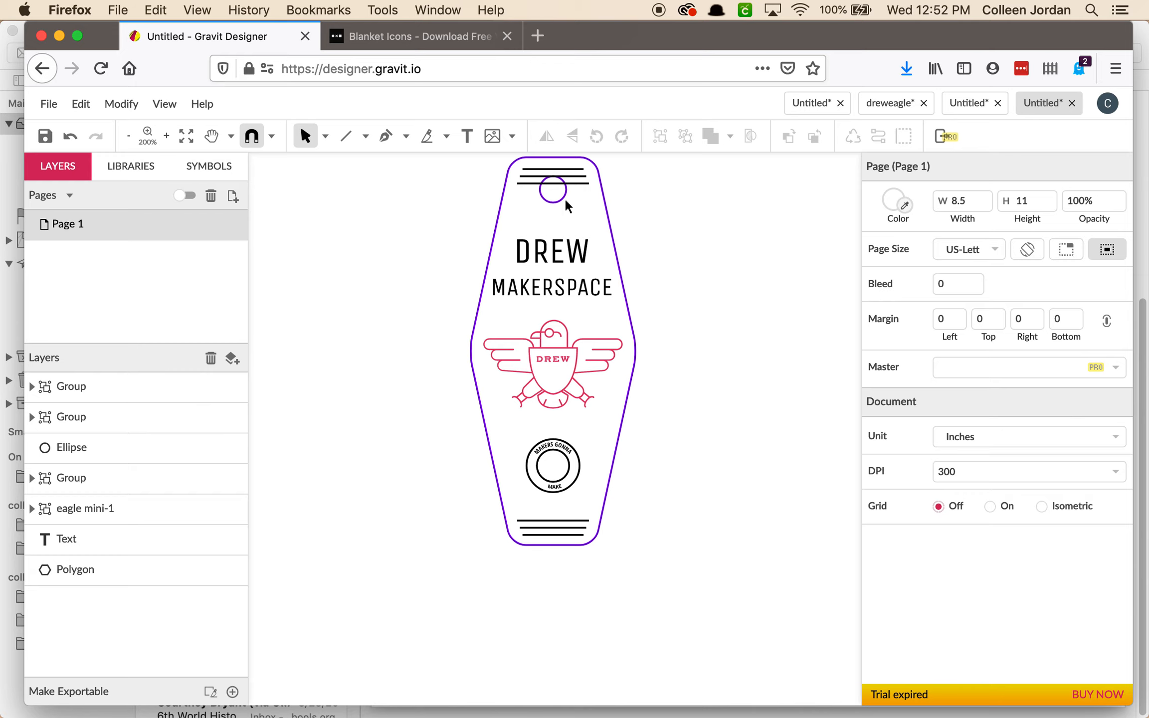
{"action": "left_click", "coordinate": [563, 198]}
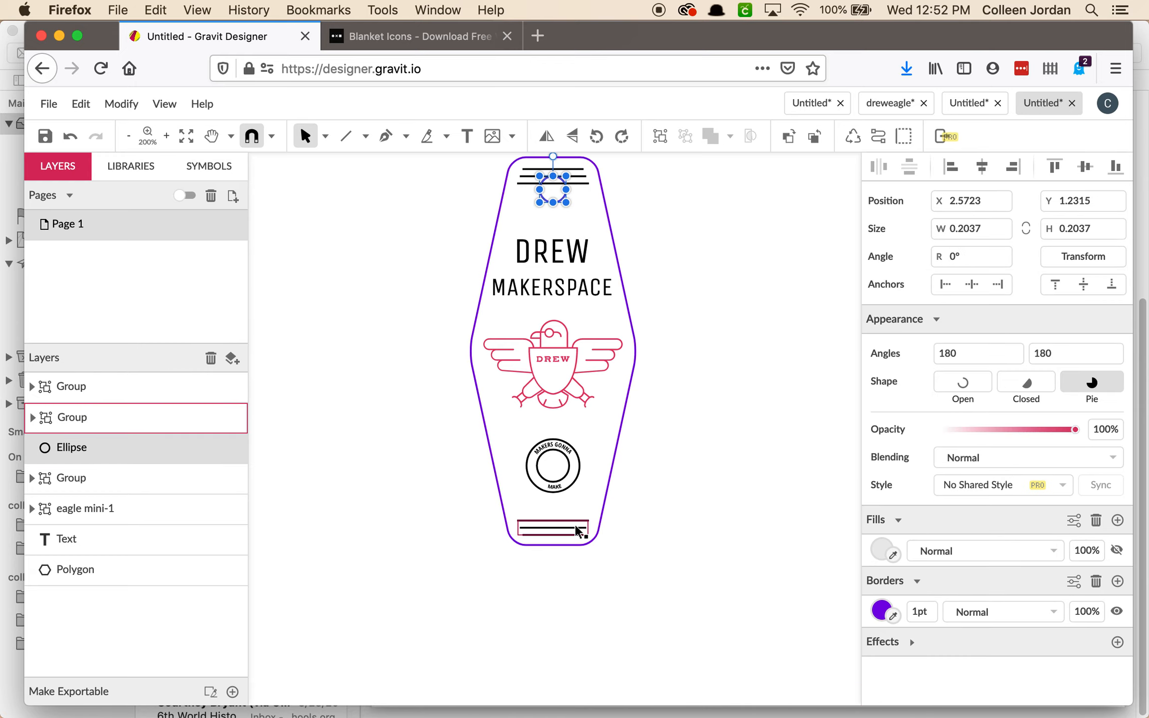
{"action": "left_click", "coordinate": [574, 355]}
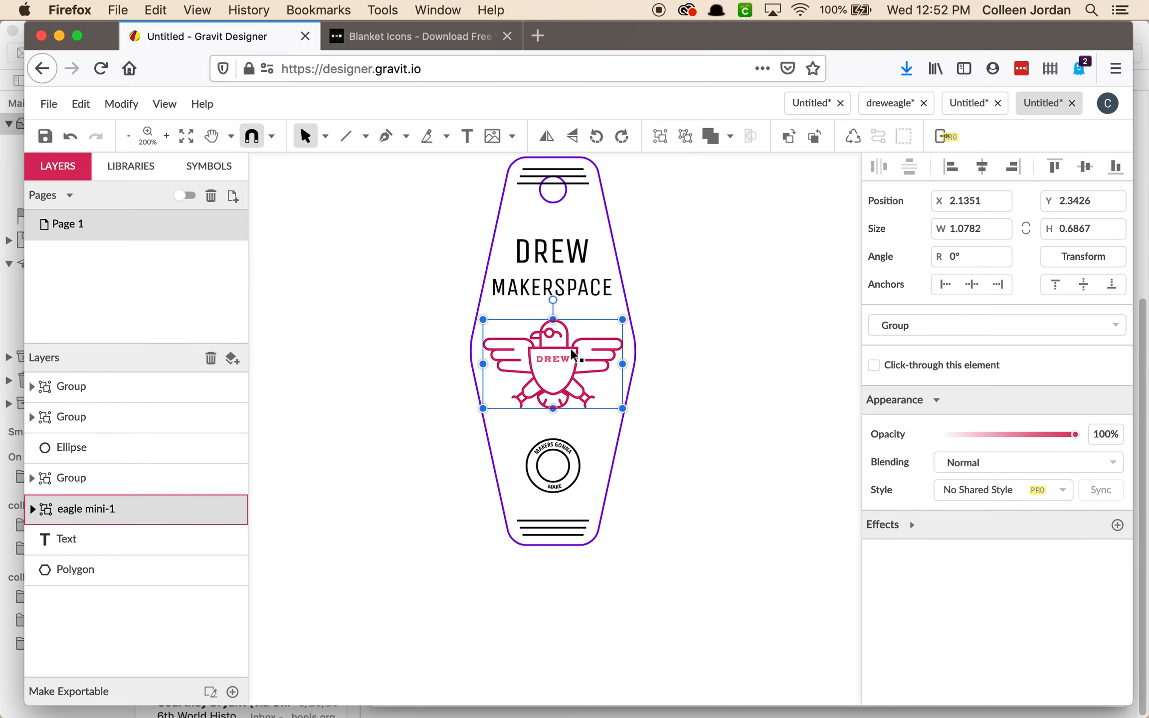
{"action": "left_click", "coordinate": [754, 423]}
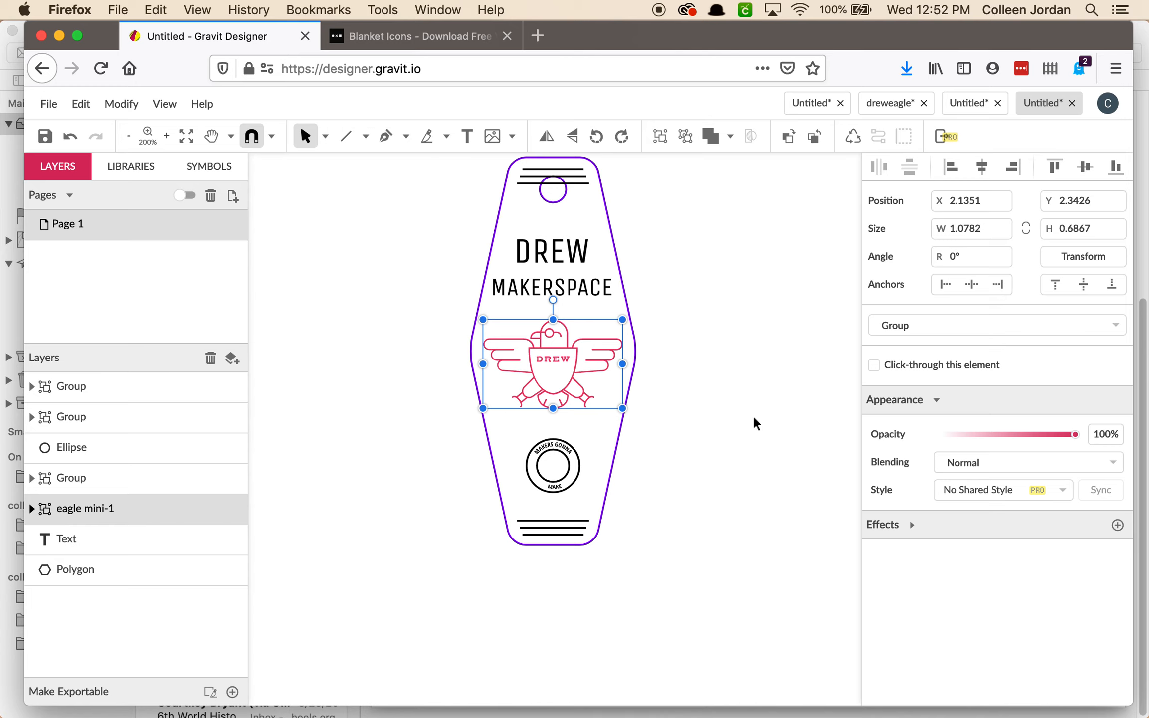
Change the borders of both the inner and outer rings of the "MAKERS GONNA MAKE" badge to teal.
{"action": "left_click", "coordinate": [548, 451]}
{"action": "key", "text": "super+equal"}
{"action": "key", "text": "super+equal"}
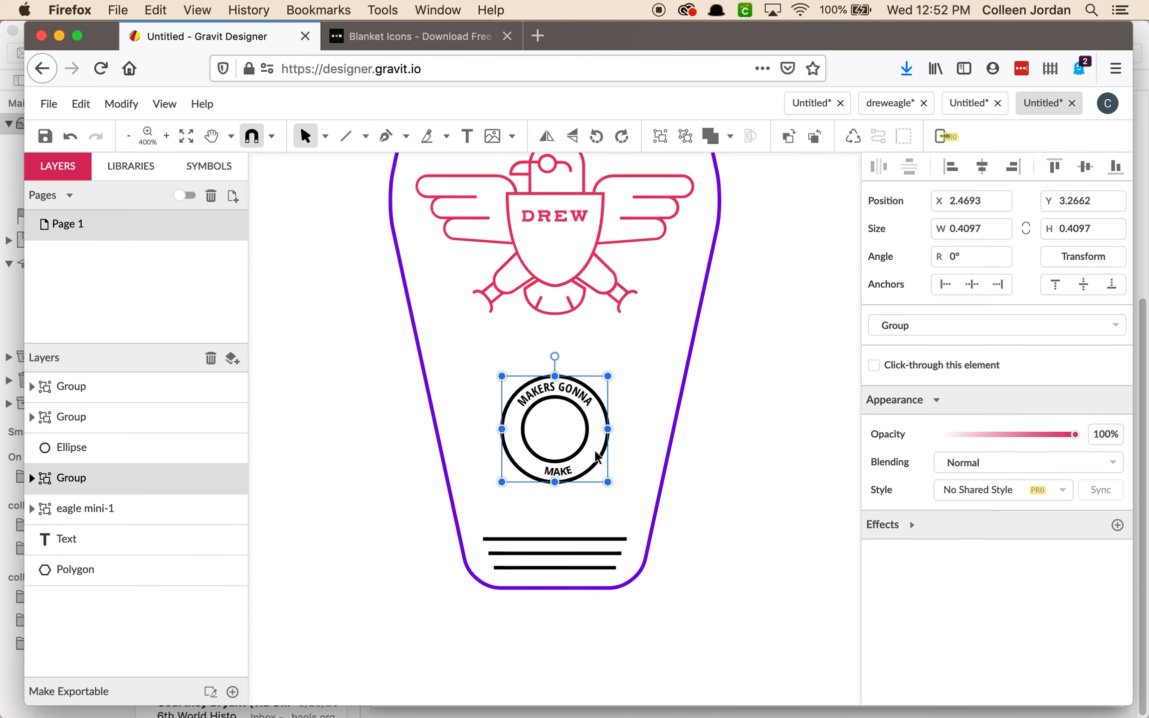
{"action": "key", "text": "super+equal"}
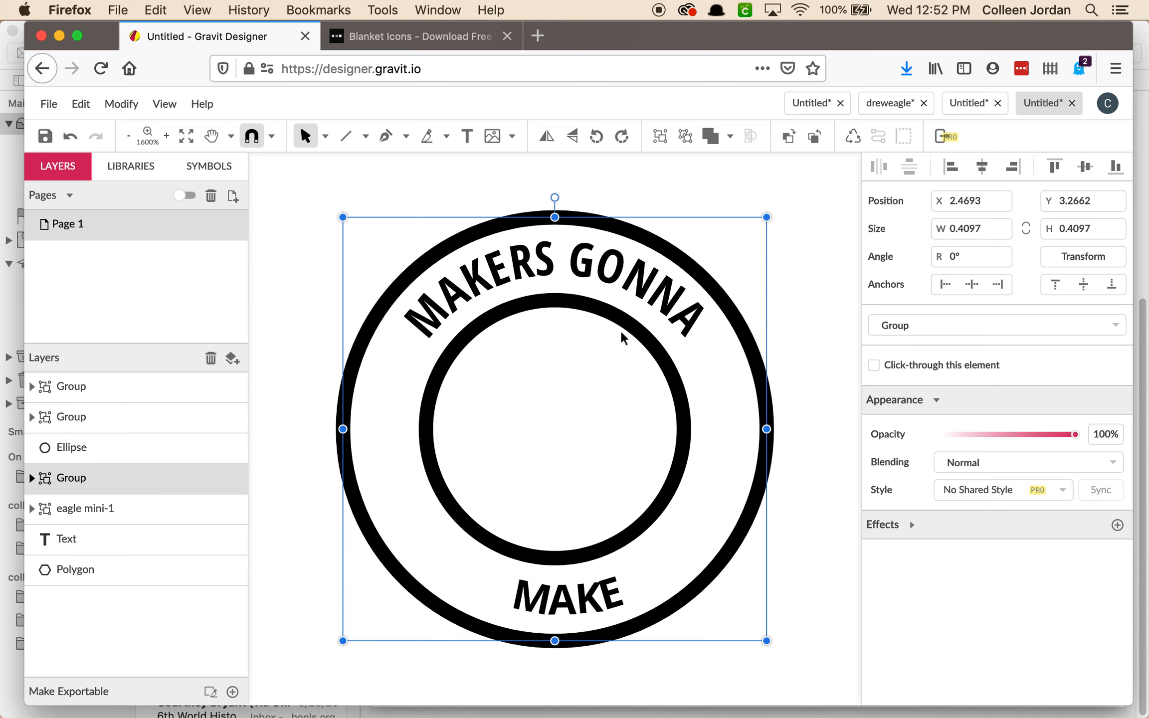
{"action": "double_click", "coordinate": [633, 329]}
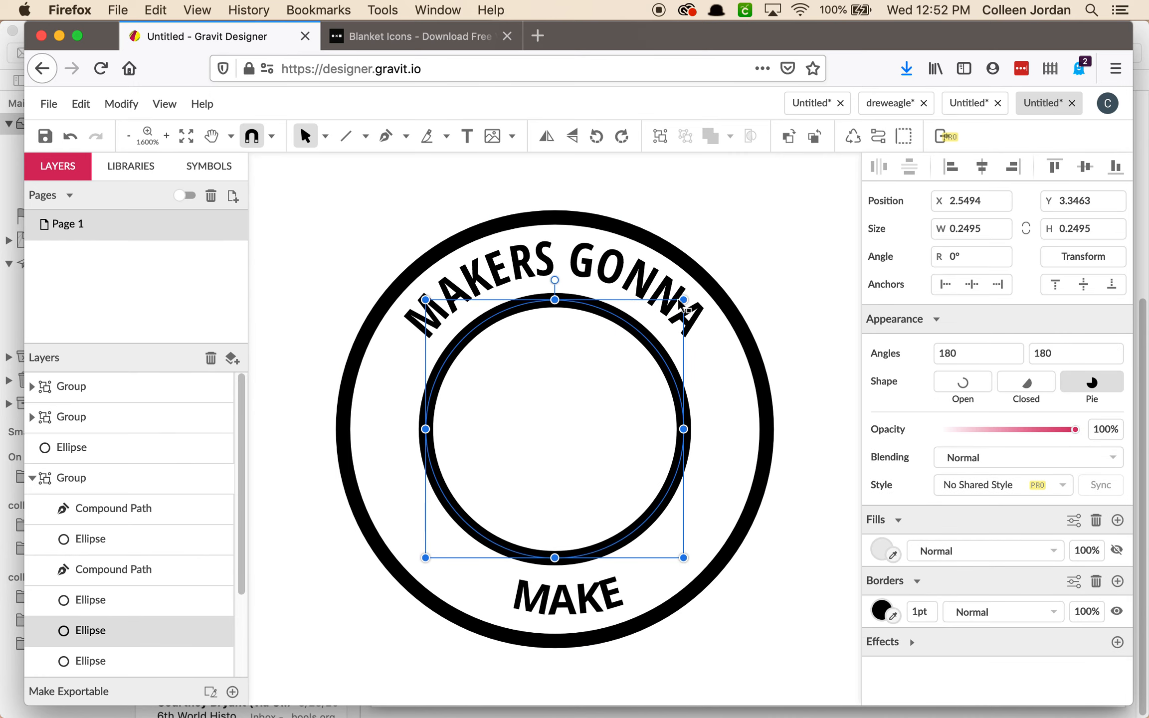
{"action": "left_click", "coordinate": [649, 279]}
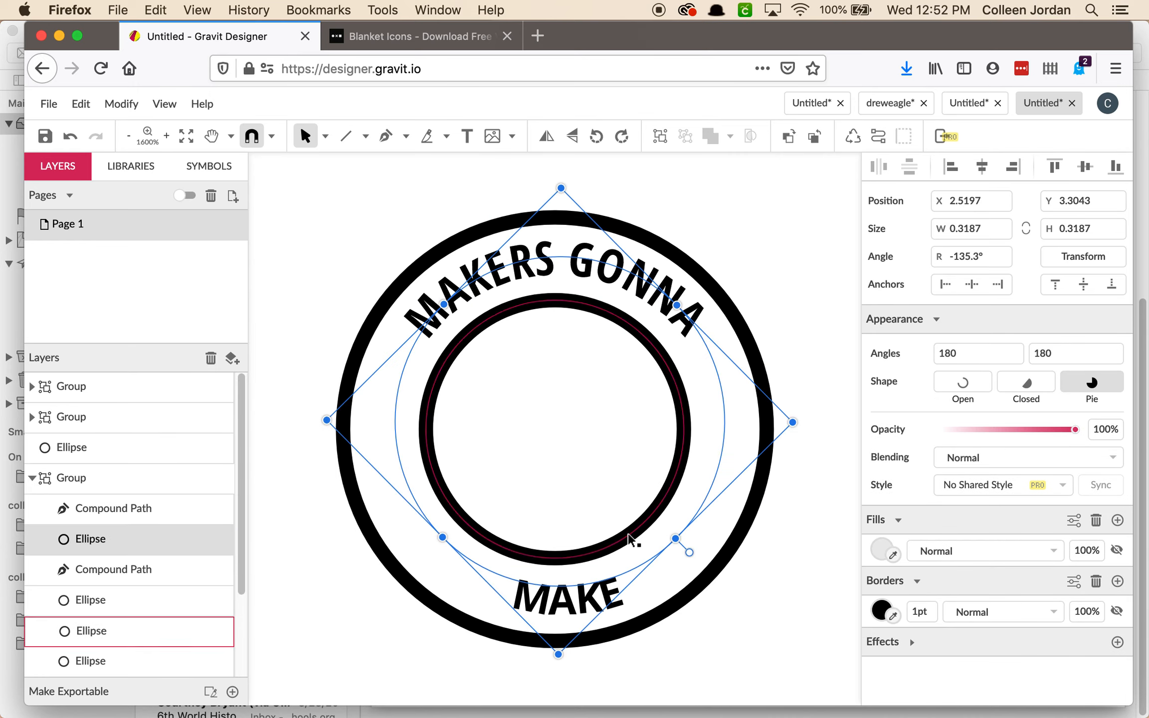
{"action": "left_click", "coordinate": [629, 539]}
{"action": "left_click", "coordinate": [742, 537]}
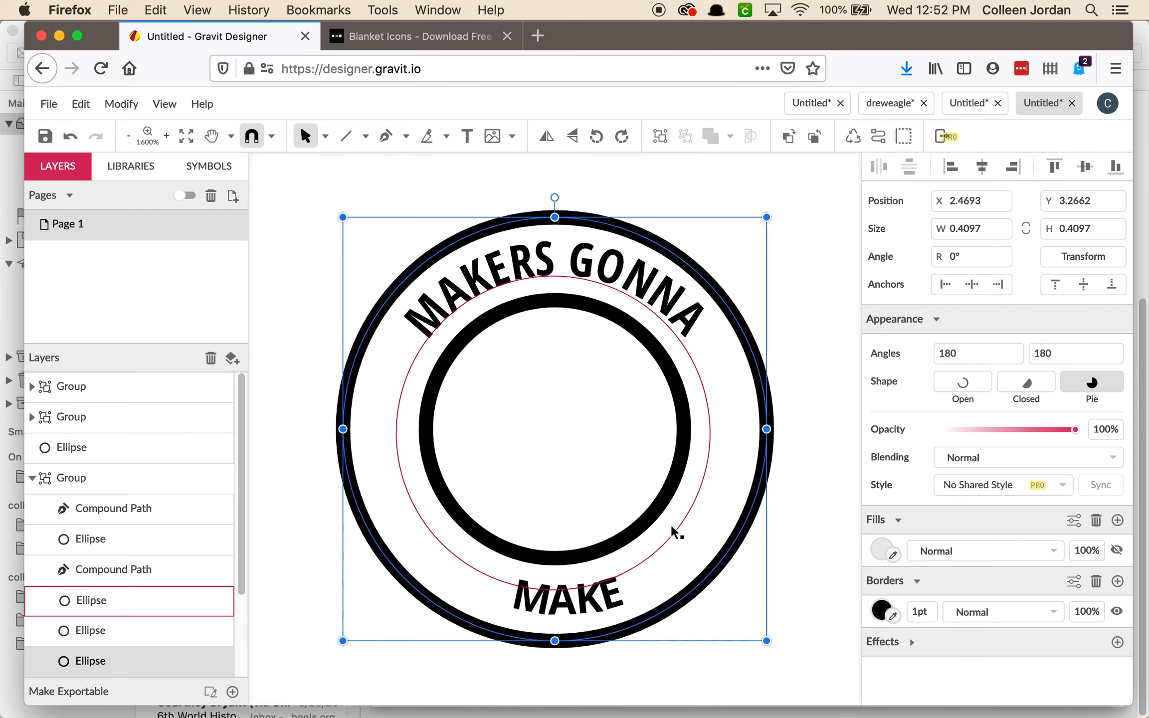
{"action": "scroll", "coordinate": [670, 522], "scroll_direction": "down", "scroll_amount": 1}
{"action": "left_click", "coordinate": [669, 488]}
{"action": "left_click", "coordinate": [764, 485], "text": "shift"}
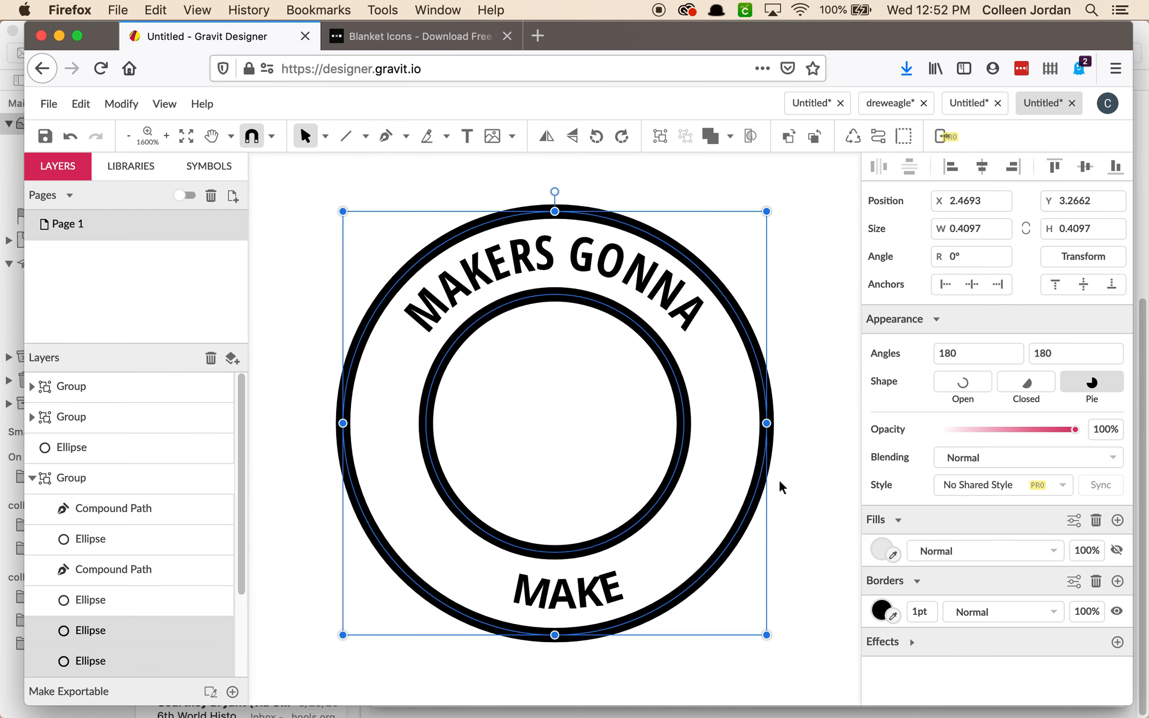
{"action": "left_click", "coordinate": [882, 612]}
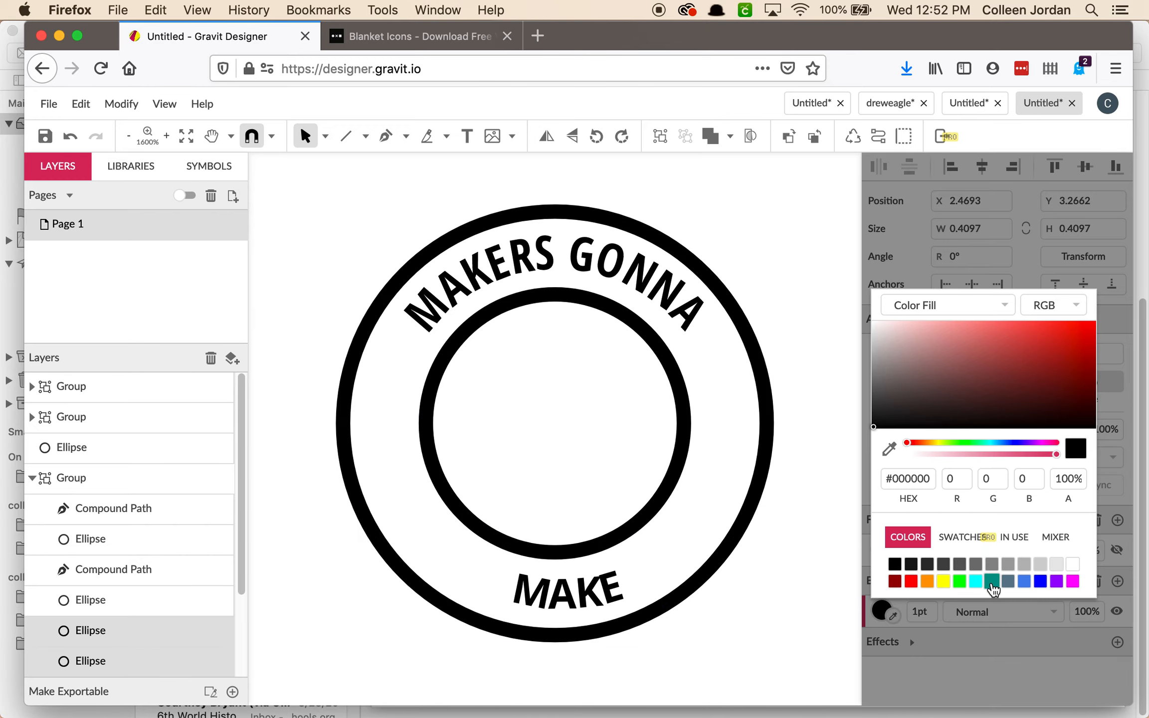
{"action": "left_click", "coordinate": [991, 581]}
{"action": "left_click", "coordinate": [821, 368]}
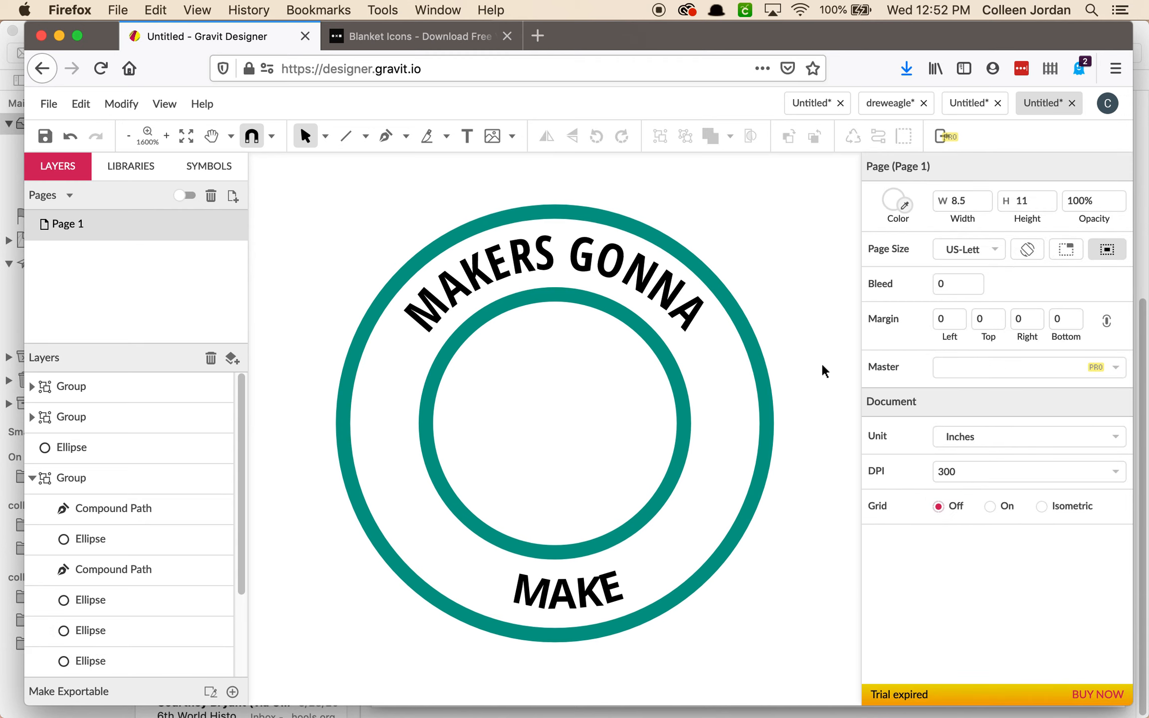
Examine the appearance and effects settings of the line group at the tag's lower end for a way to recolour its lines.
{"action": "key", "text": "super+minus"}
{"action": "key", "text": "super+minus"}
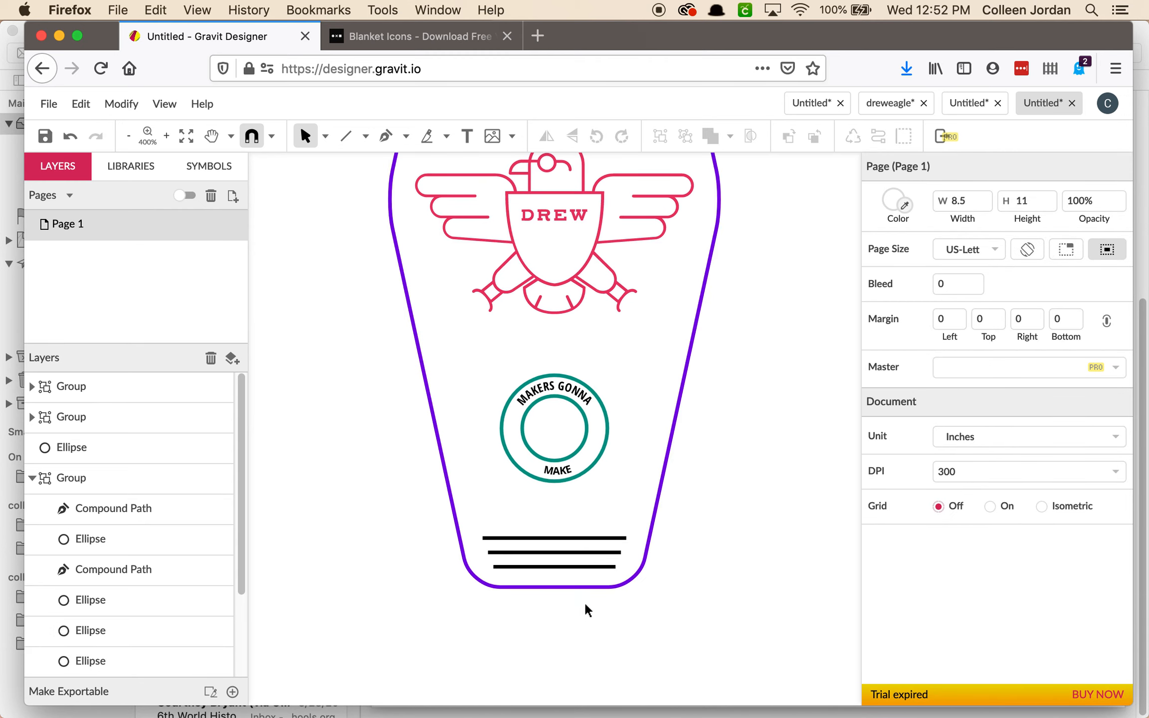
{"action": "left_click", "coordinate": [606, 552]}
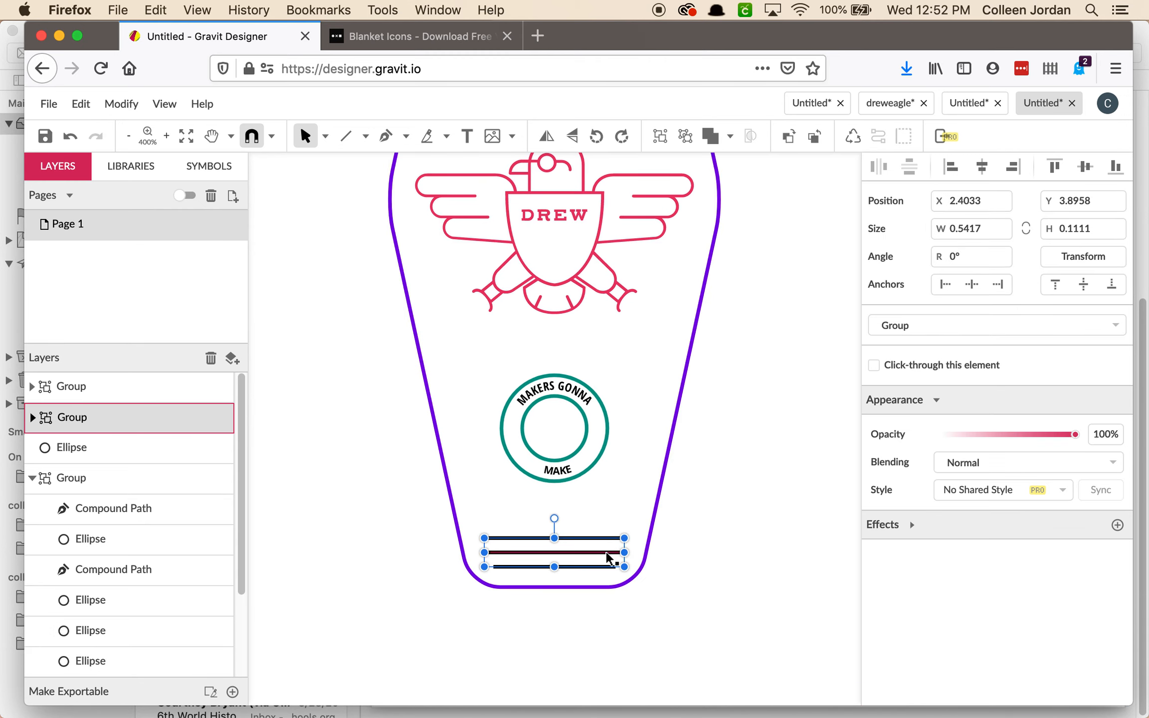
{"action": "double_click", "coordinate": [606, 553]}
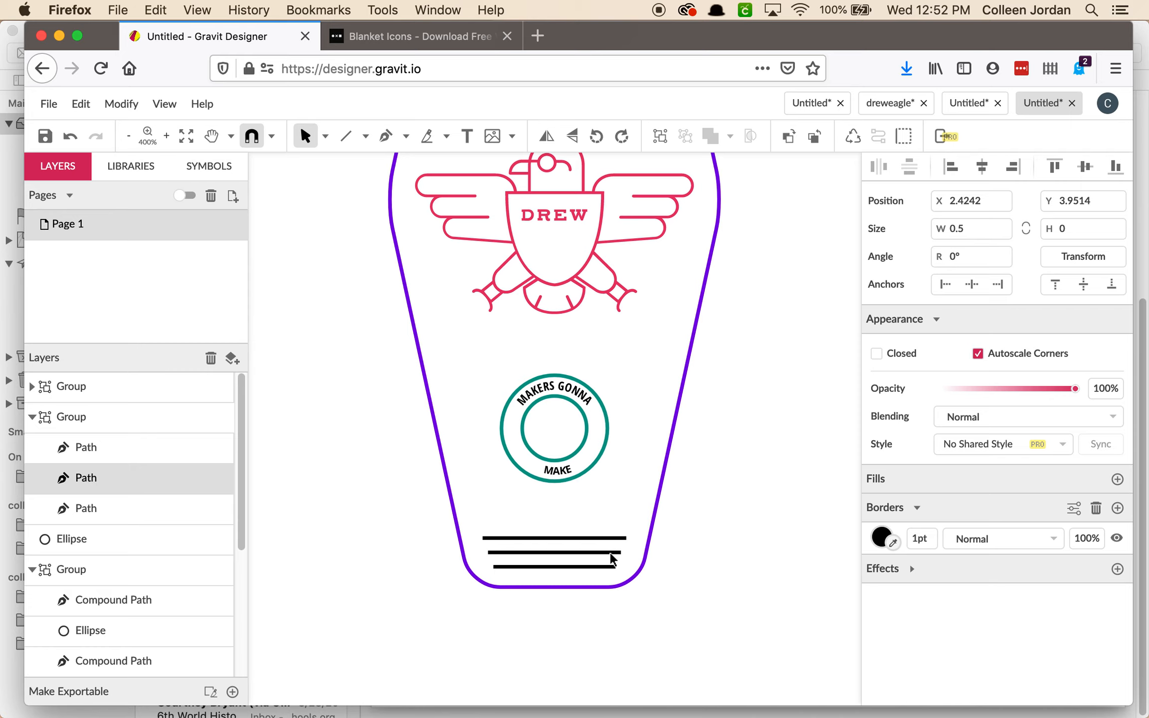
{"action": "left_click", "coordinate": [701, 553]}
{"action": "left_click", "coordinate": [585, 546]}
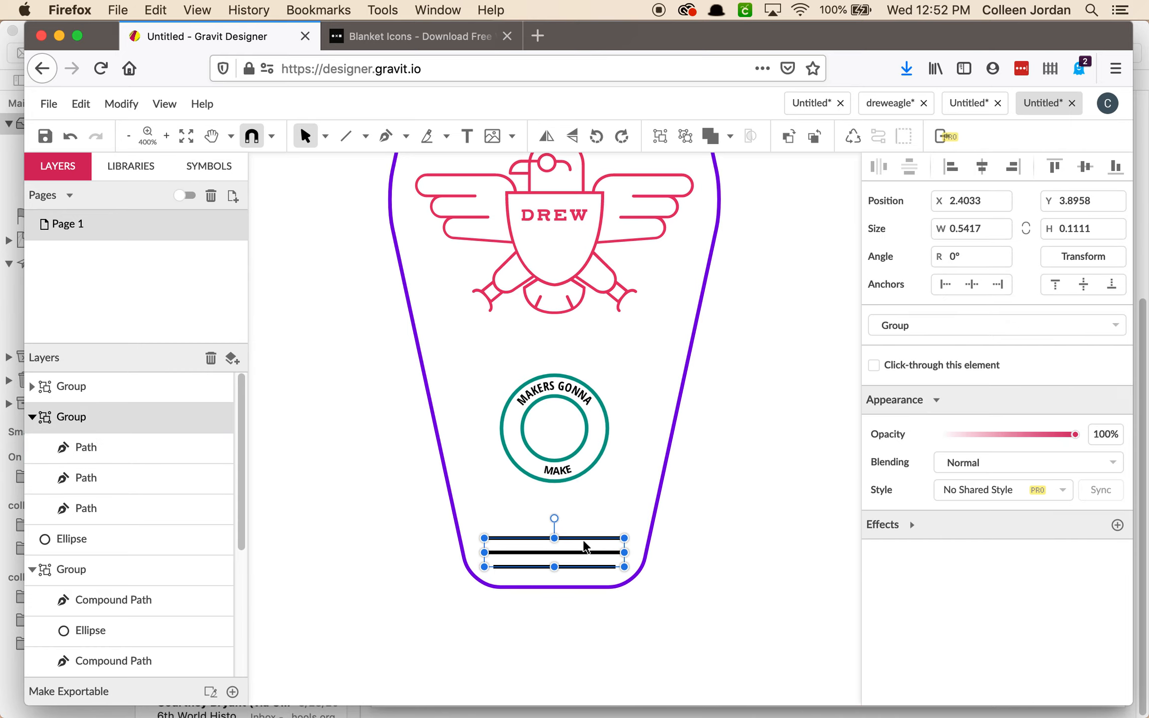
{"action": "left_click", "coordinate": [936, 401]}
{"action": "left_click", "coordinate": [935, 401]}
{"action": "right_click", "coordinate": [605, 552]}
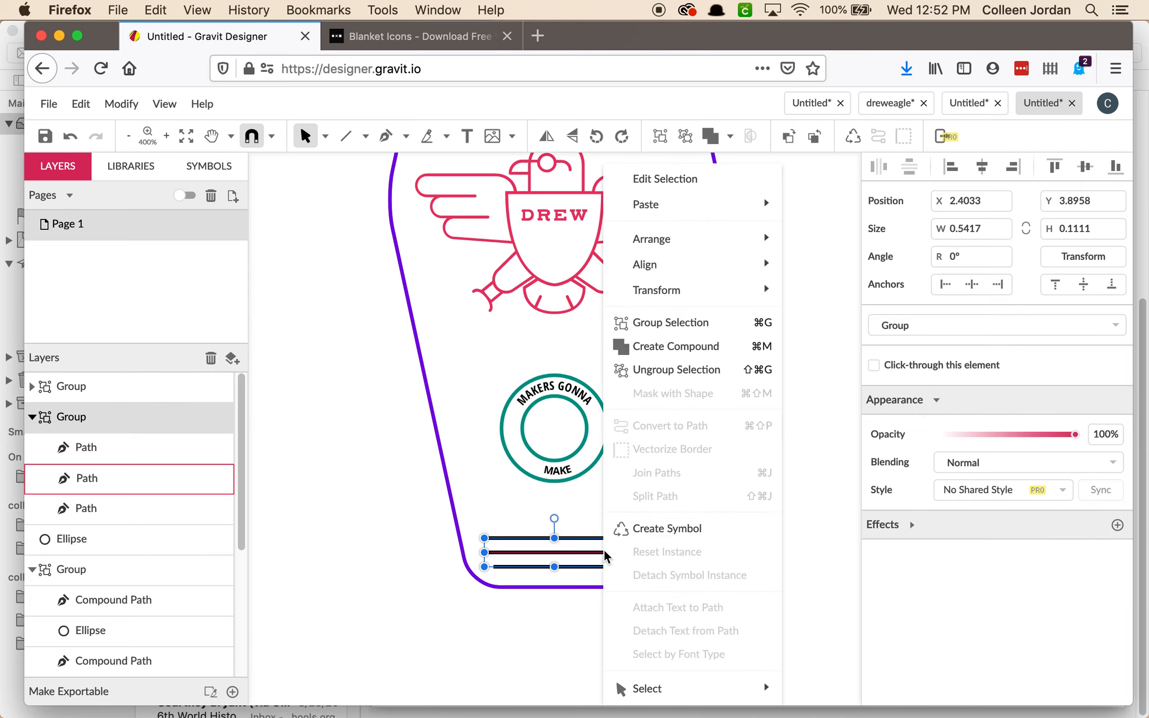
{"action": "left_click", "coordinate": [793, 605]}
{"action": "left_click_drag", "start_coordinate": [478, 518], "coordinate": [566, 578]}
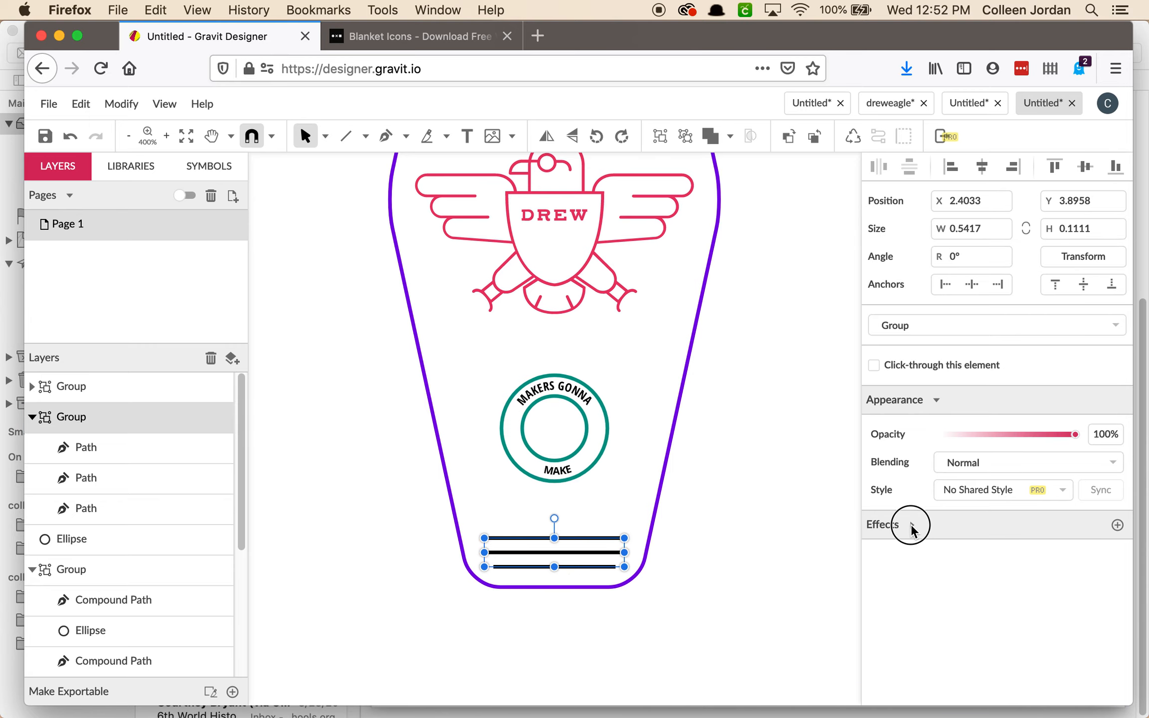
{"action": "left_click", "coordinate": [911, 526]}
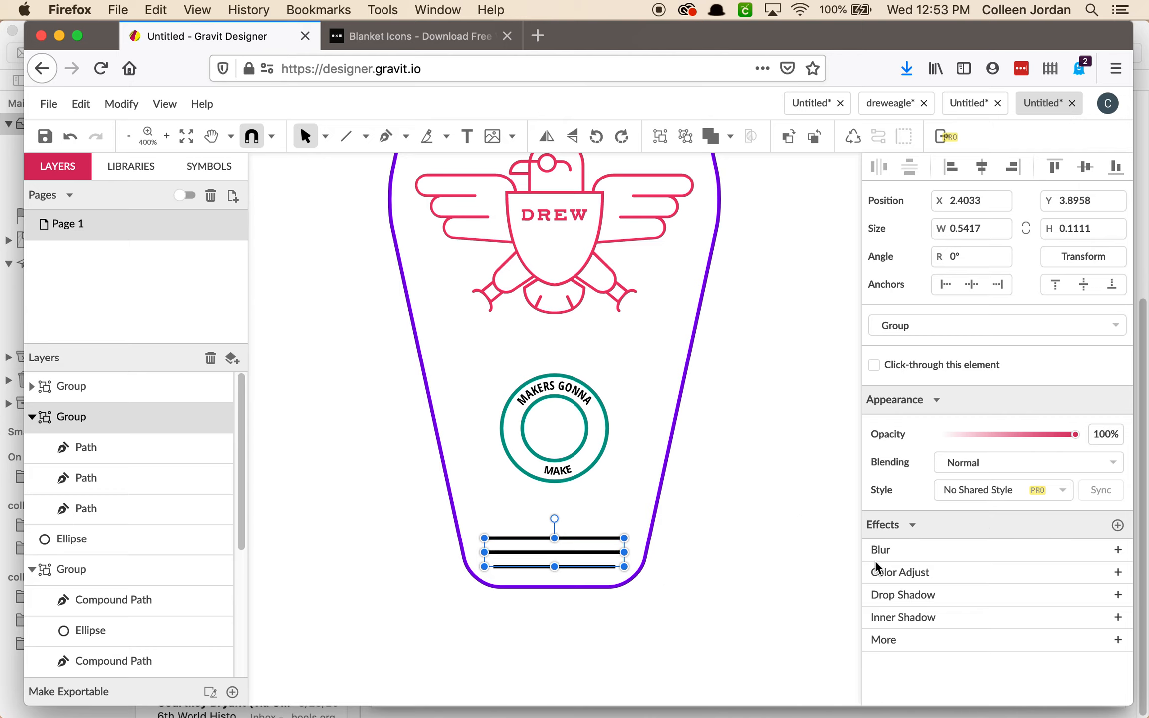
{"action": "left_click", "coordinate": [744, 552]}
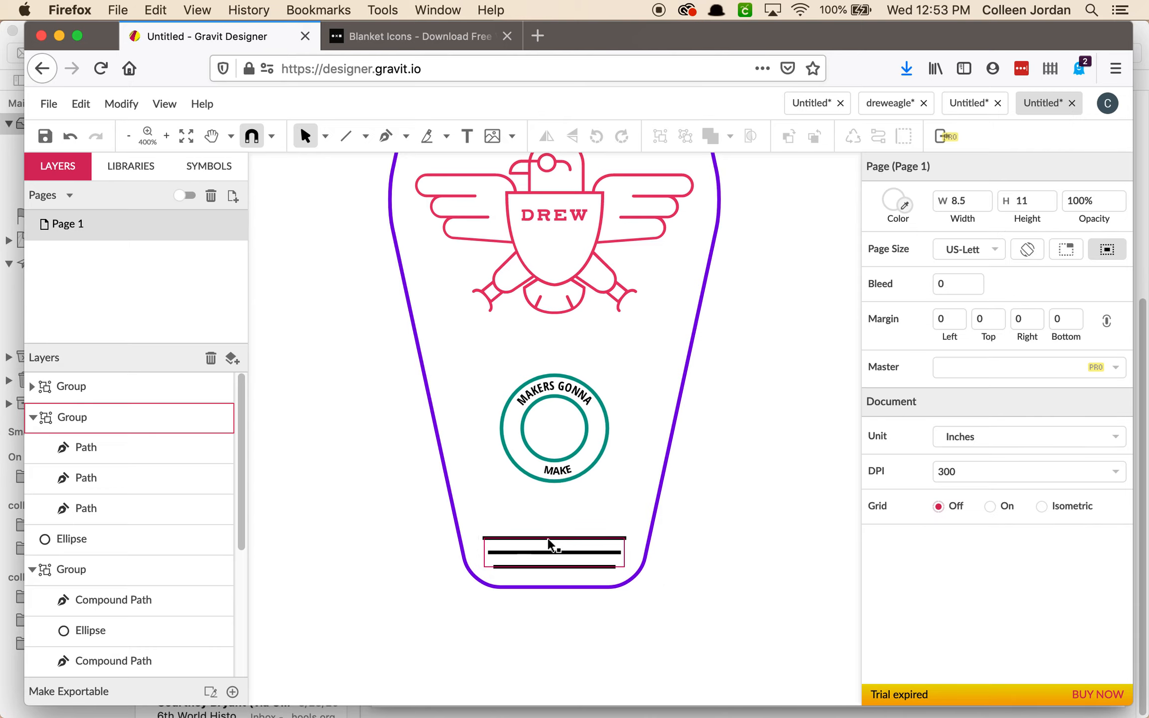
{"action": "left_click", "coordinate": [549, 541]}
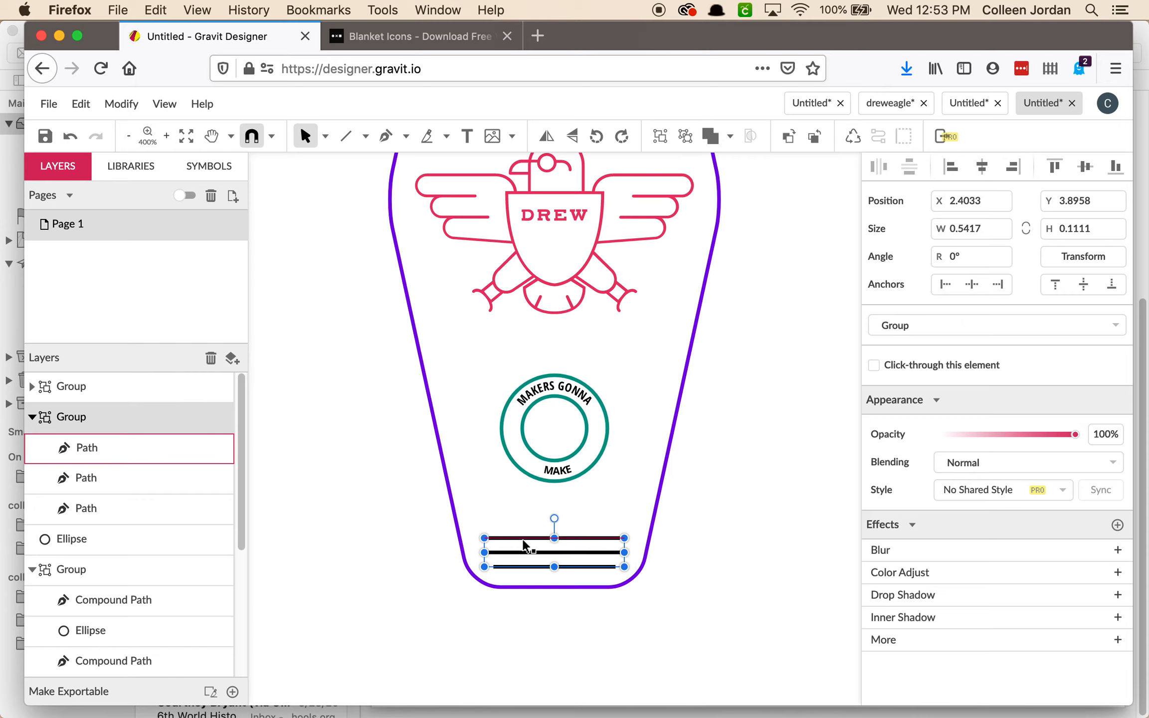
{"action": "left_click", "coordinate": [743, 505]}
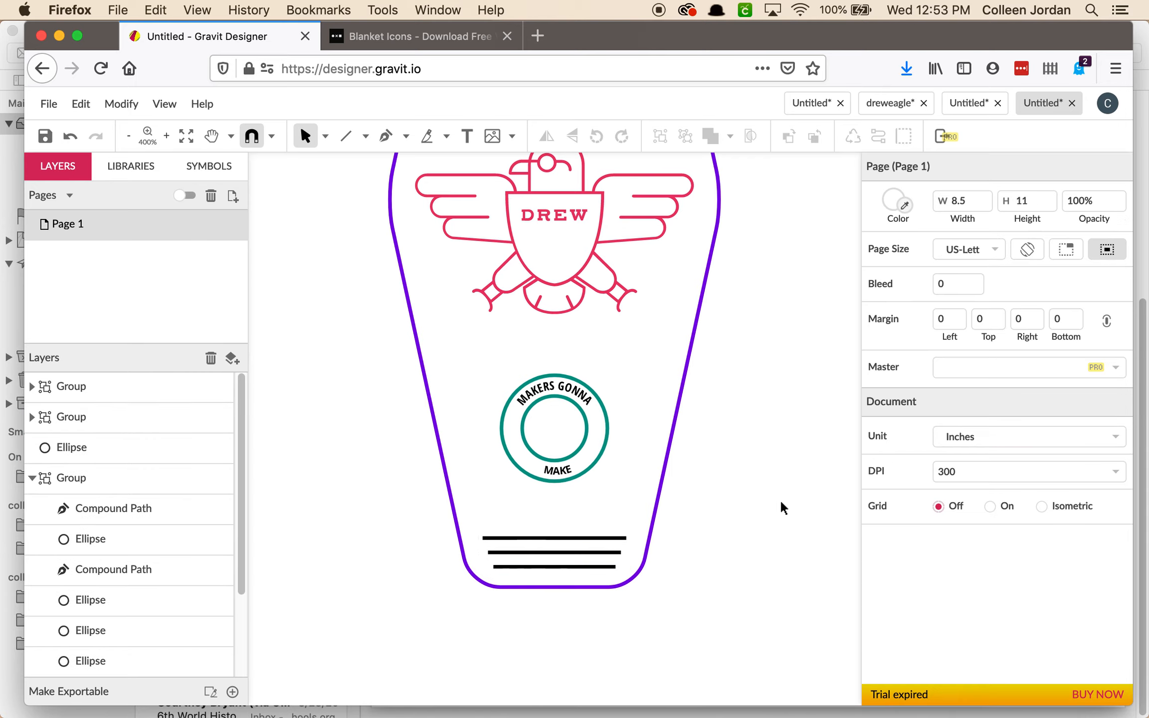
{"action": "left_click", "coordinate": [598, 547]}
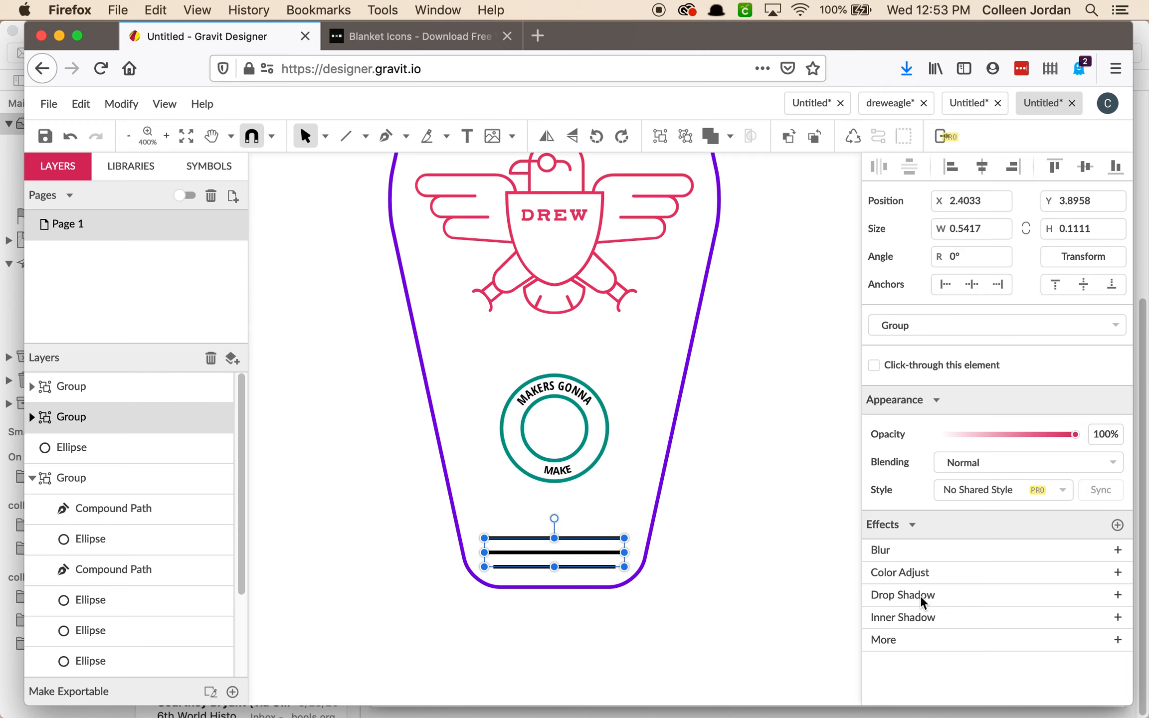
{"action": "scroll", "coordinate": [744, 411], "scroll_direction": "up", "scroll_amount": 2}
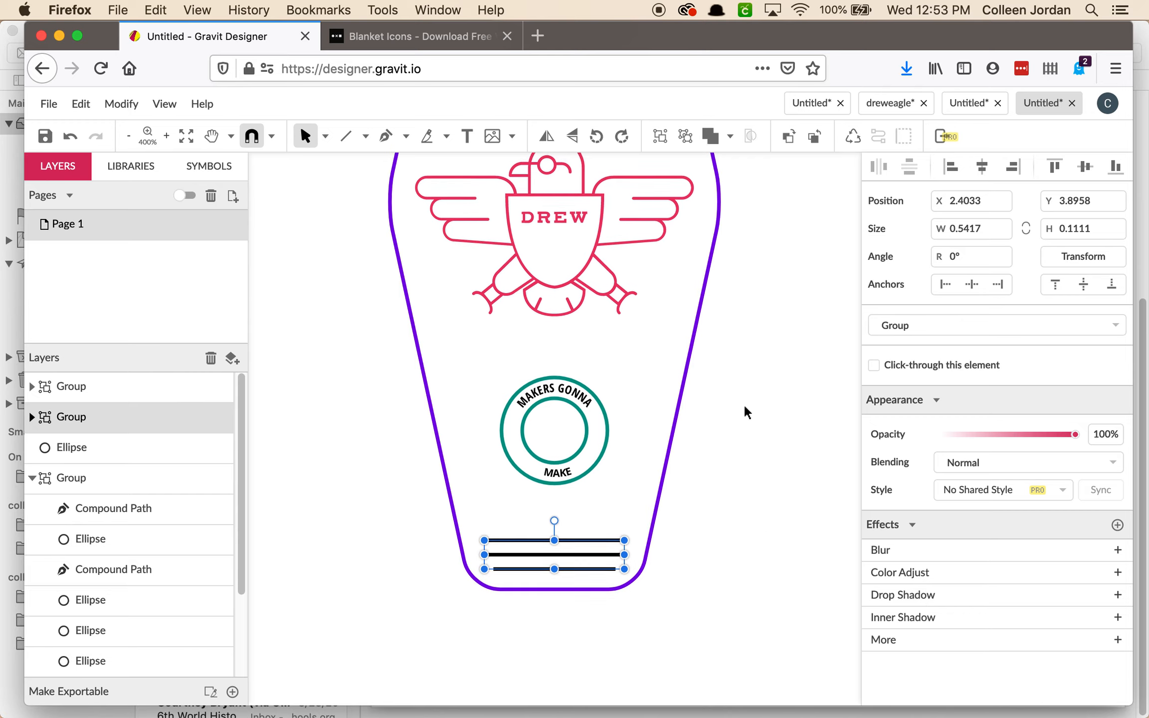
{"action": "left_click", "coordinate": [634, 567]}
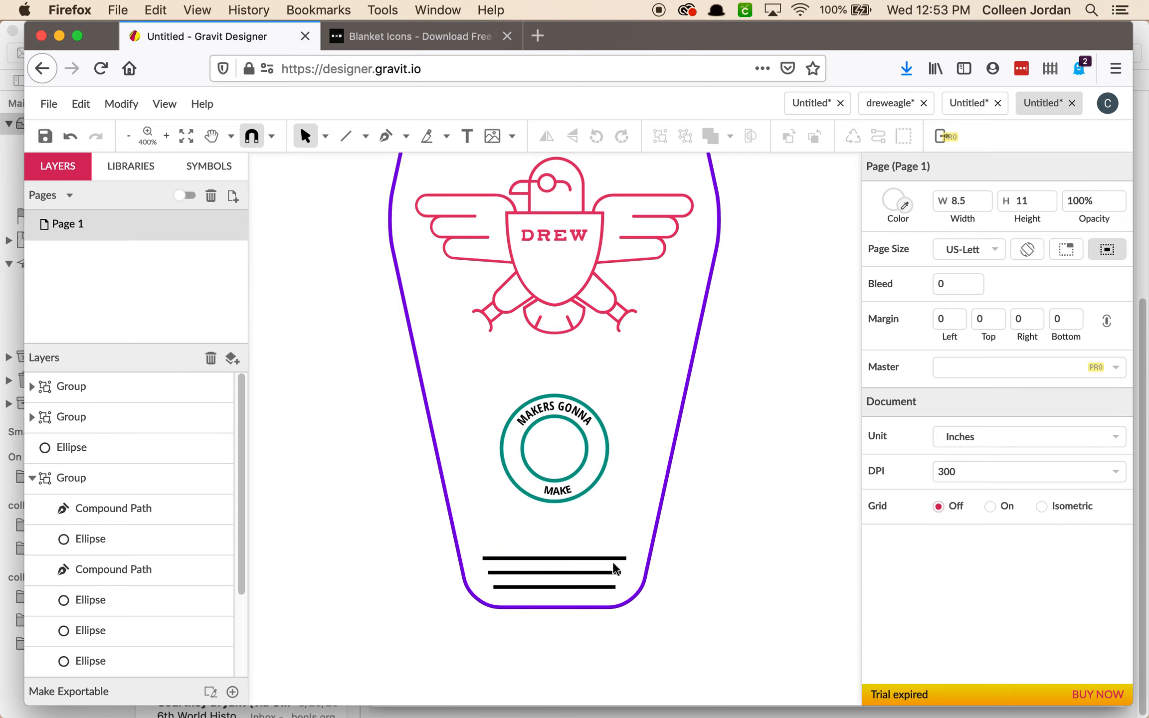
Ungroup the three horizontal lines at the tag's lower end.
{"action": "left_click", "coordinate": [614, 560]}
{"action": "right_click", "coordinate": [614, 564]}
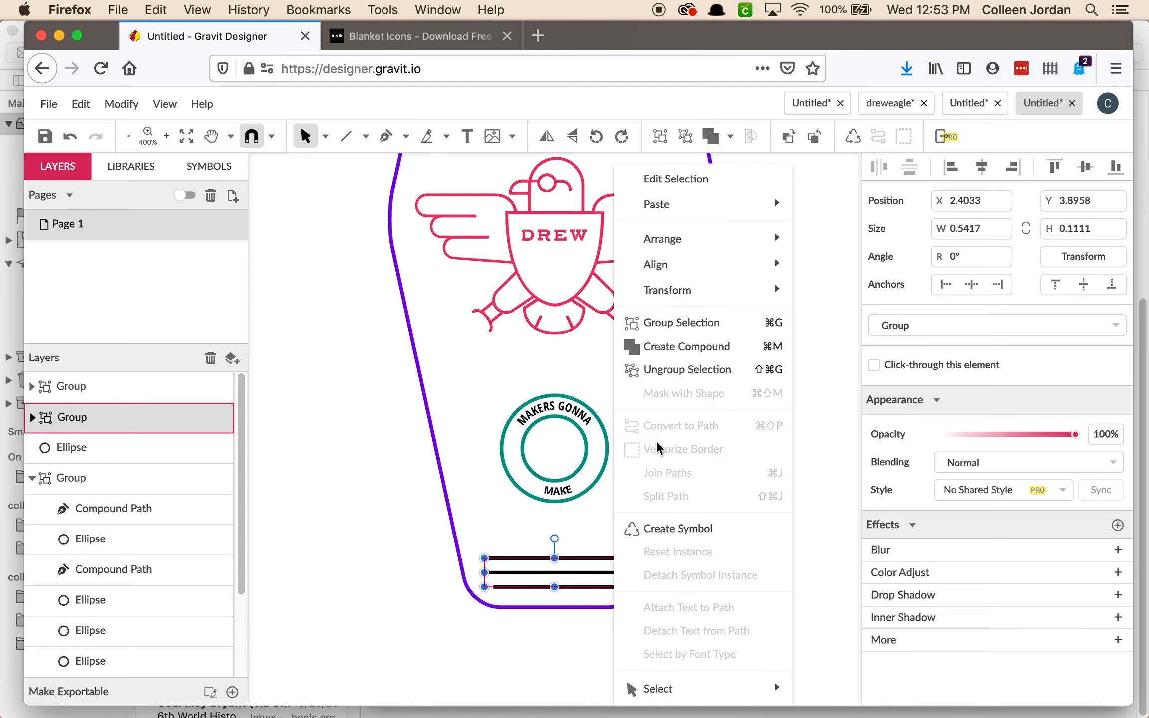
{"action": "left_click", "coordinate": [691, 370]}
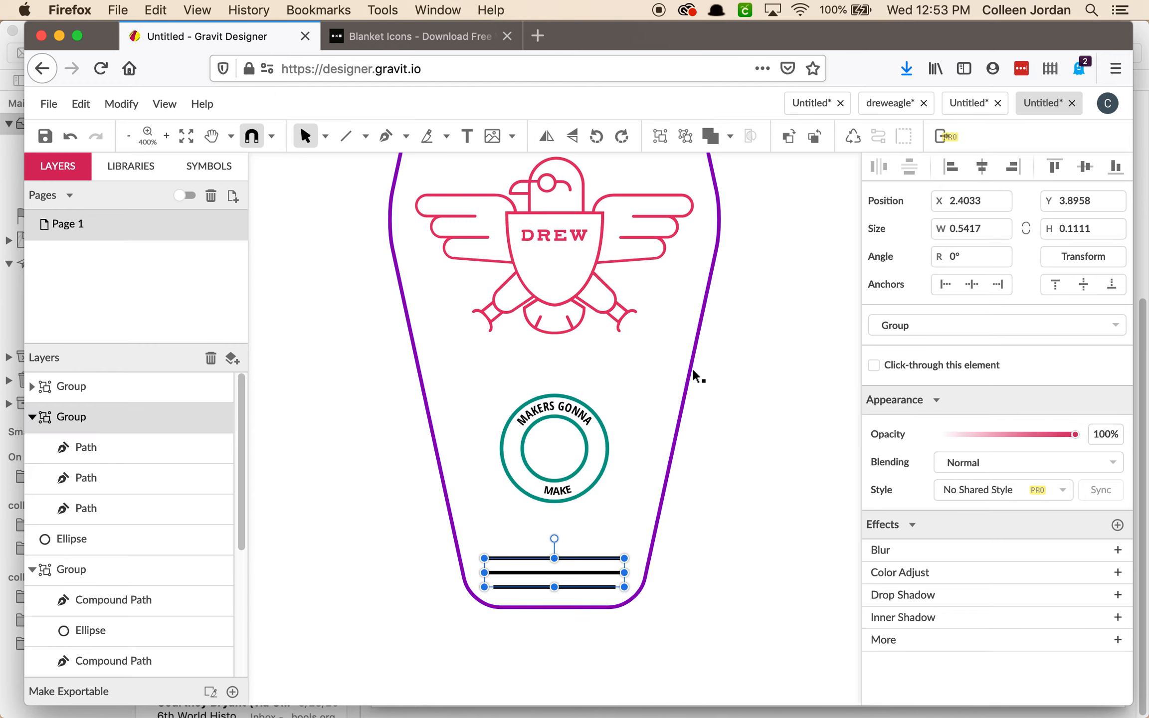
{"action": "left_click", "coordinate": [616, 564]}
{"action": "right_click", "coordinate": [615, 565]}
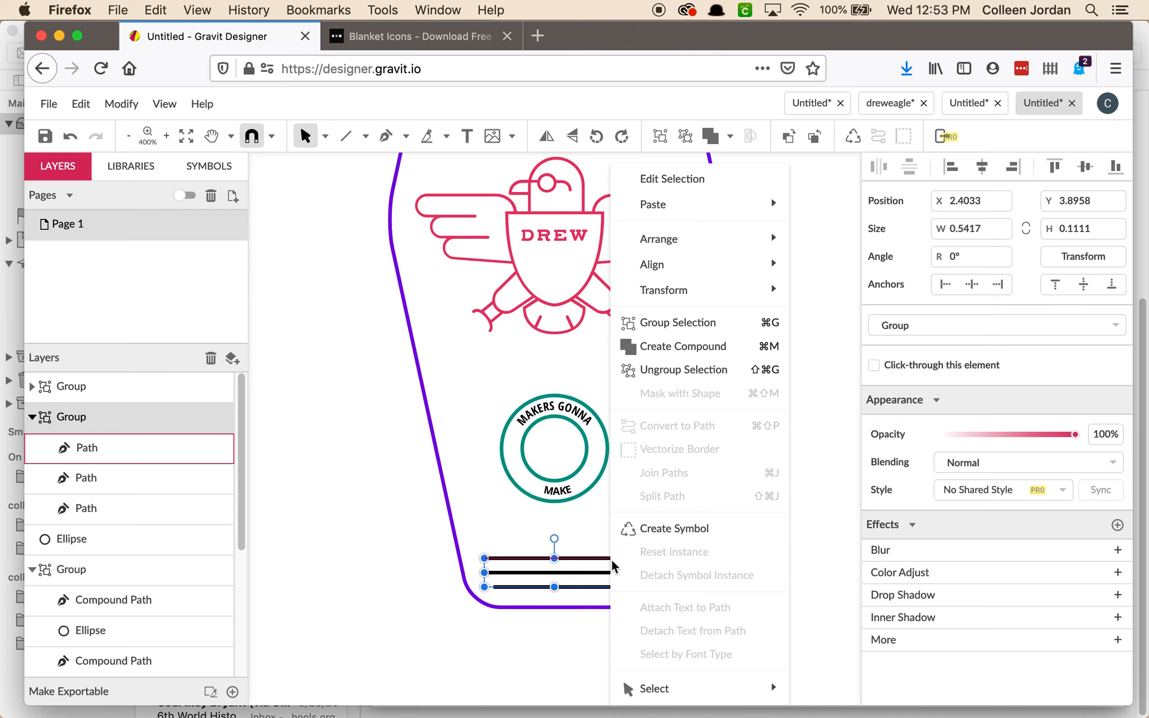
{"action": "left_click", "coordinate": [666, 368]}
{"action": "left_click", "coordinate": [705, 571]}
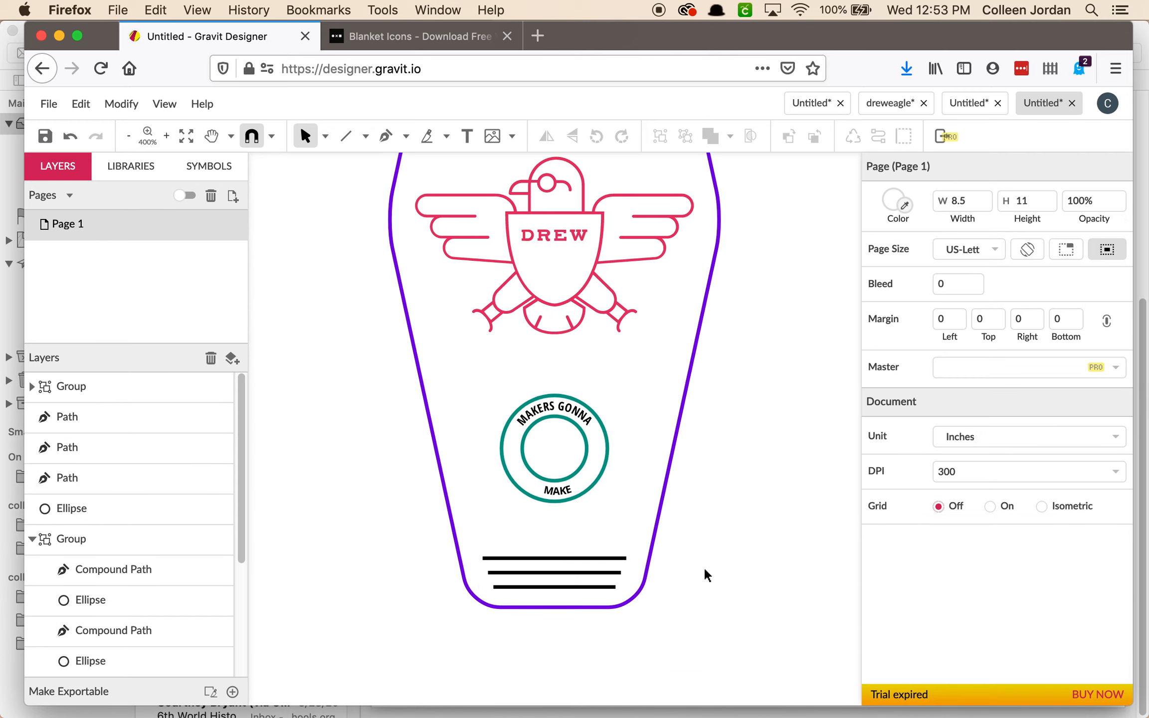
Change the border of each of the three lower lines to teal by sampling the badge ring's colour.
{"action": "left_click", "coordinate": [603, 561]}
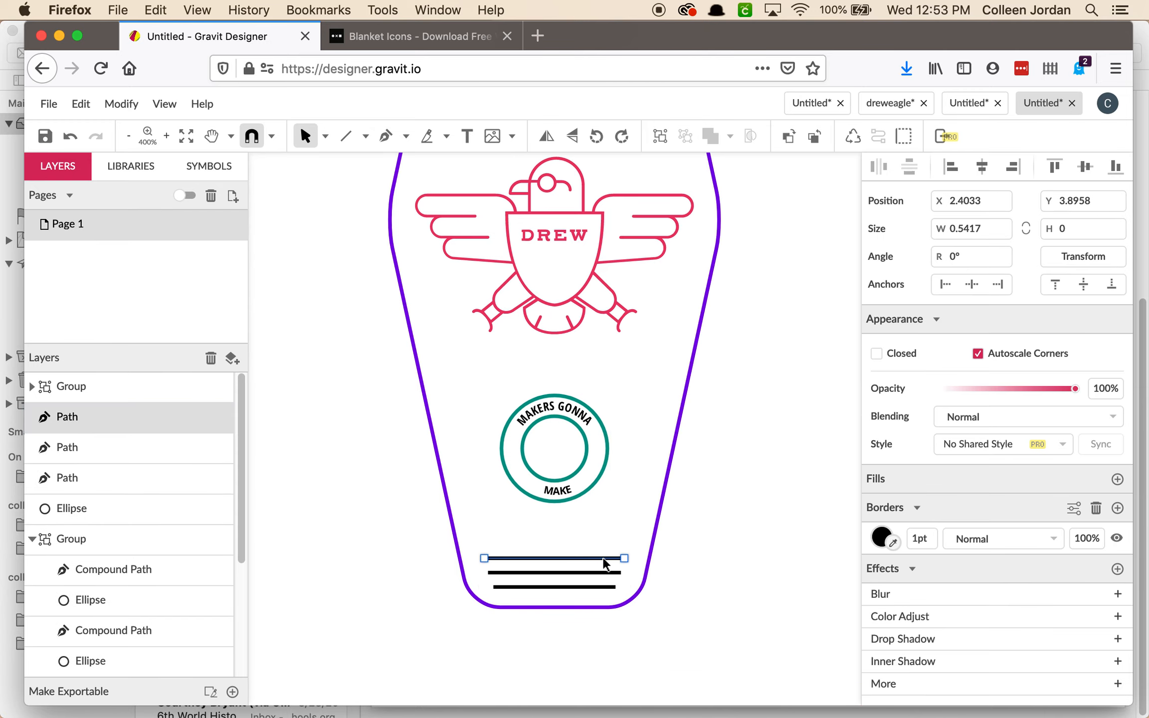
{"action": "left_click", "coordinate": [892, 543]}
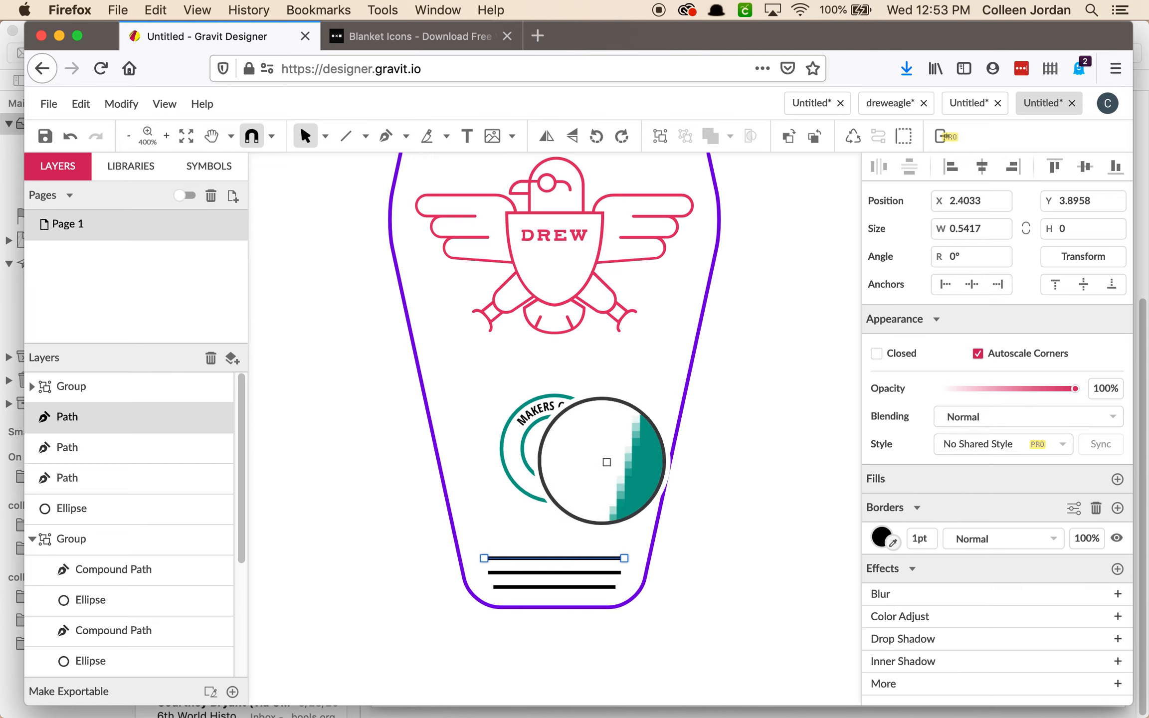
{"action": "left_click", "coordinate": [606, 456]}
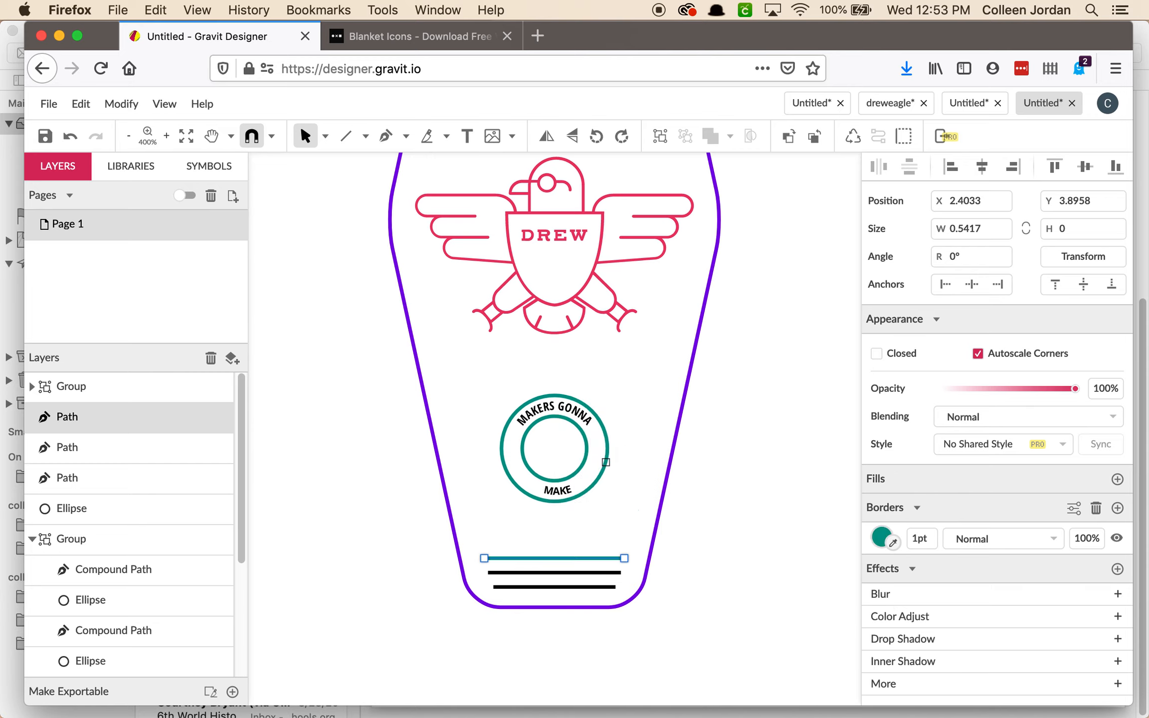
{"action": "left_click", "coordinate": [593, 572]}
{"action": "left_click", "coordinate": [893, 543]}
{"action": "left_click", "coordinate": [605, 456]}
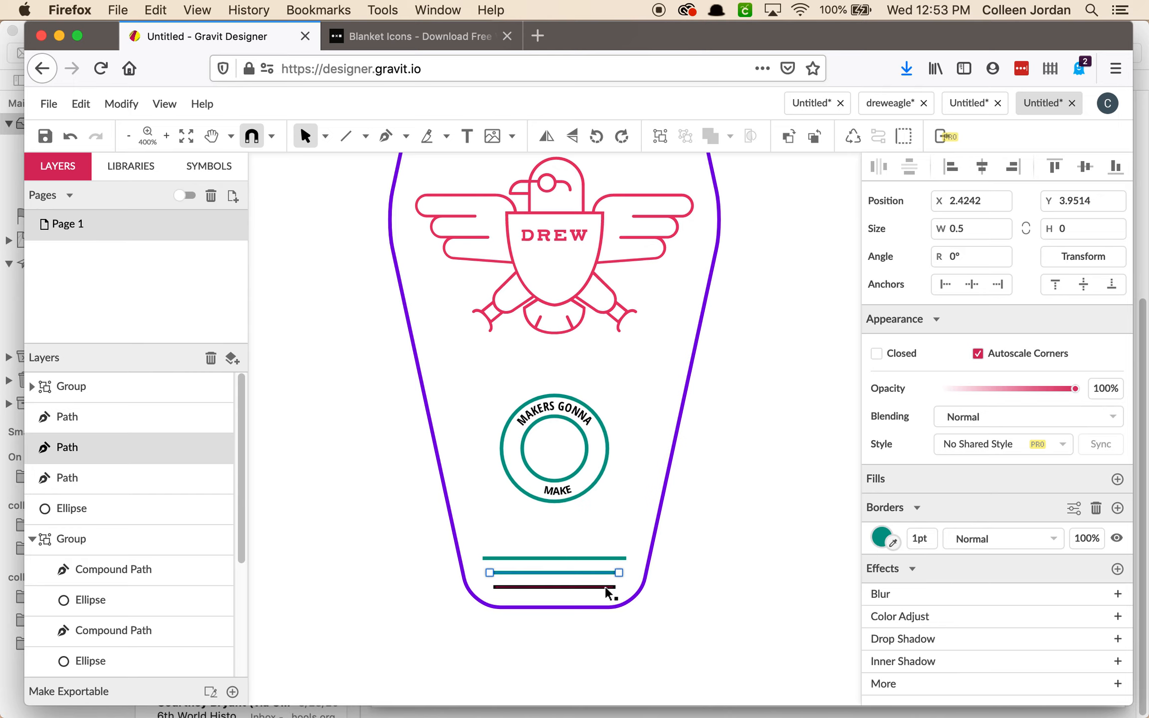
{"action": "left_click", "coordinate": [609, 587]}
{"action": "left_click", "coordinate": [886, 547]}
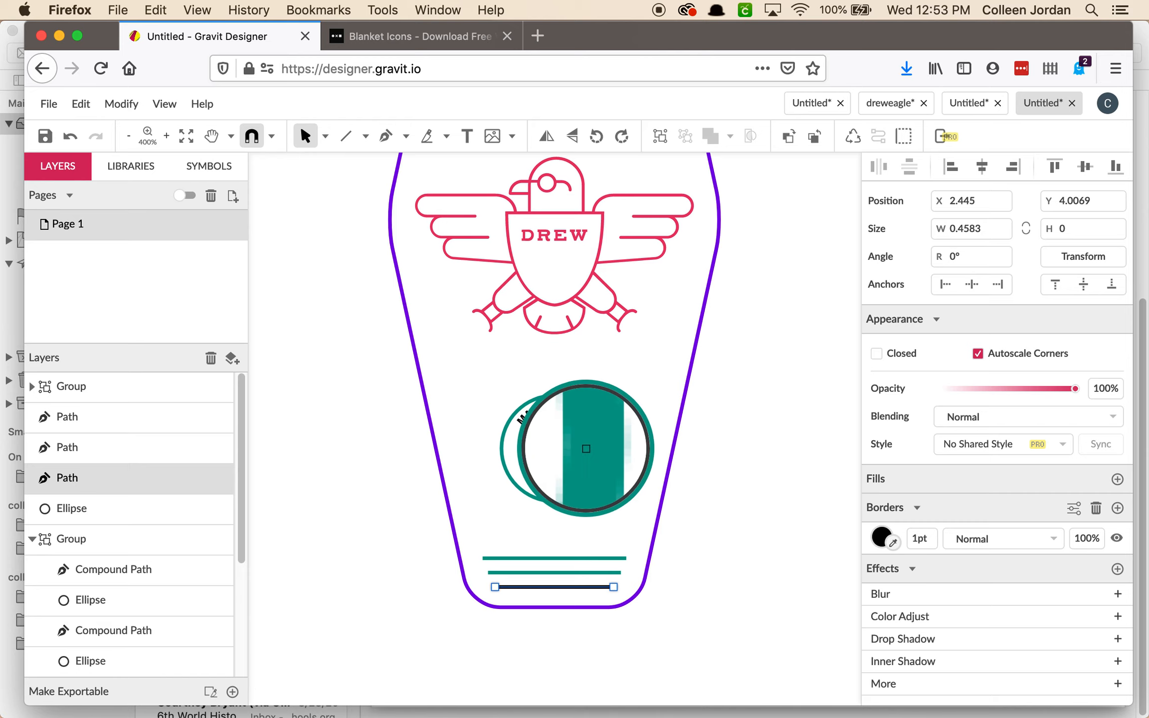
{"action": "left_click", "coordinate": [592, 452]}
{"action": "left_click", "coordinate": [714, 587]}
{"action": "scroll", "coordinate": [713, 581], "scroll_direction": "up", "scroll_amount": 2}
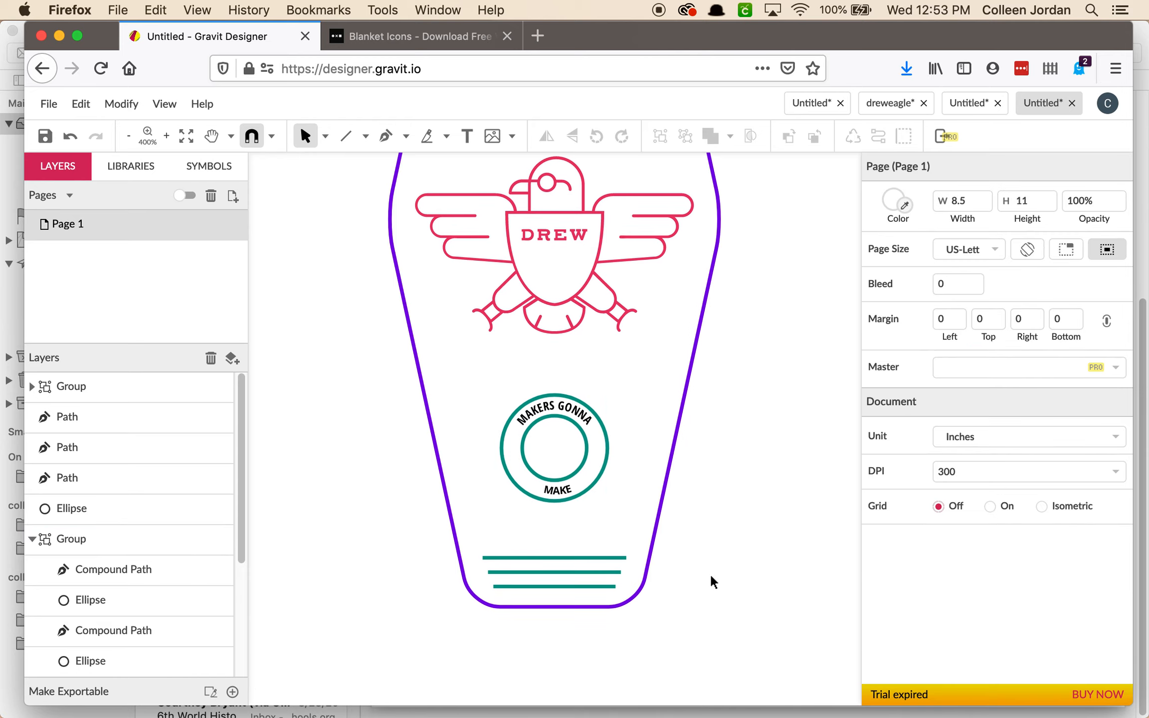
{"action": "scroll", "coordinate": [712, 581], "scroll_direction": "up", "scroll_amount": 4}
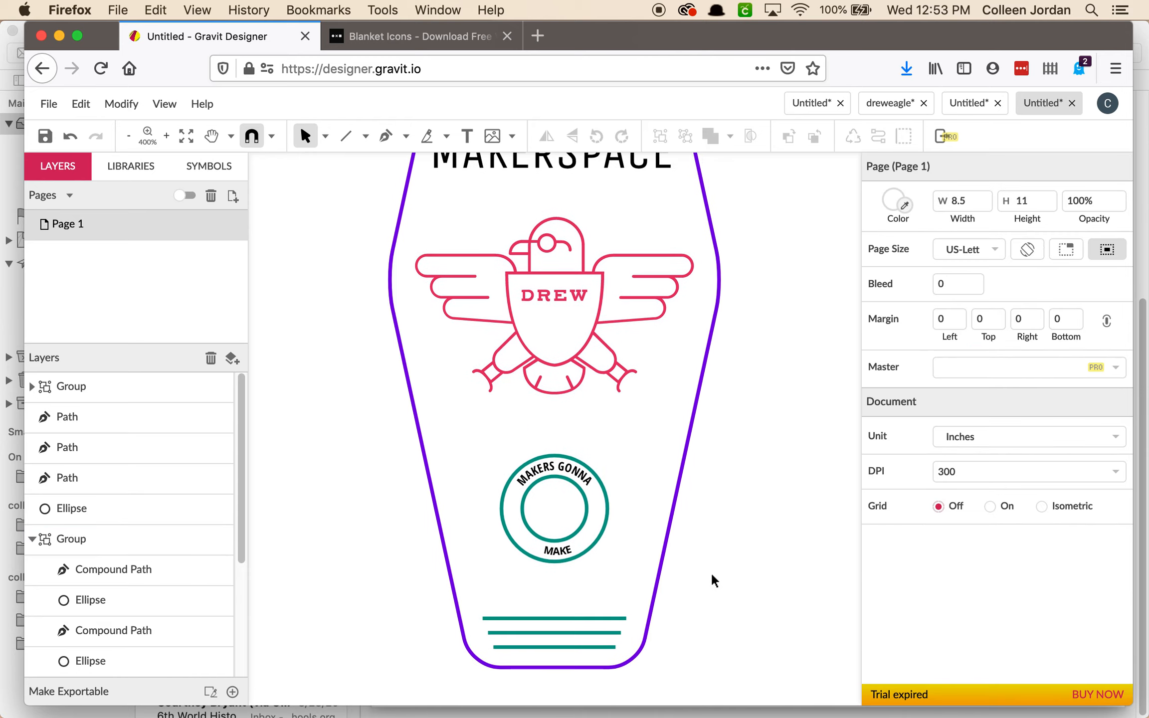
{"action": "scroll", "coordinate": [646, 427], "scroll_direction": "up", "scroll_amount": 3}
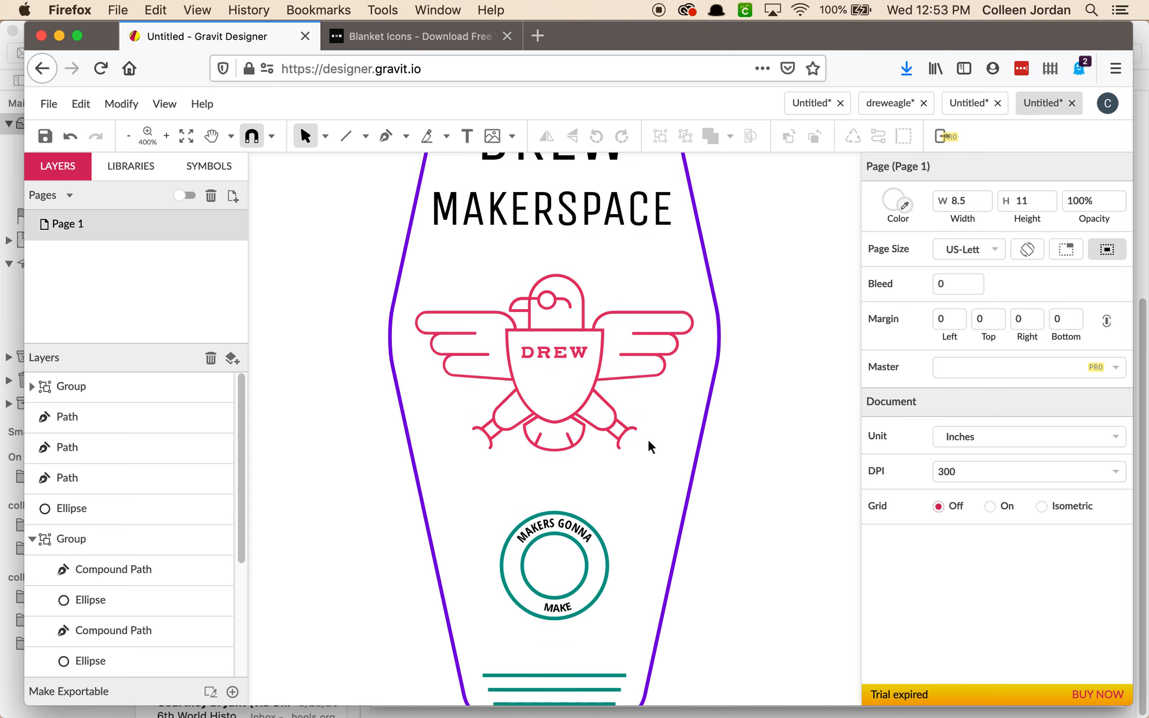
{"action": "key", "text": "super+minus"}
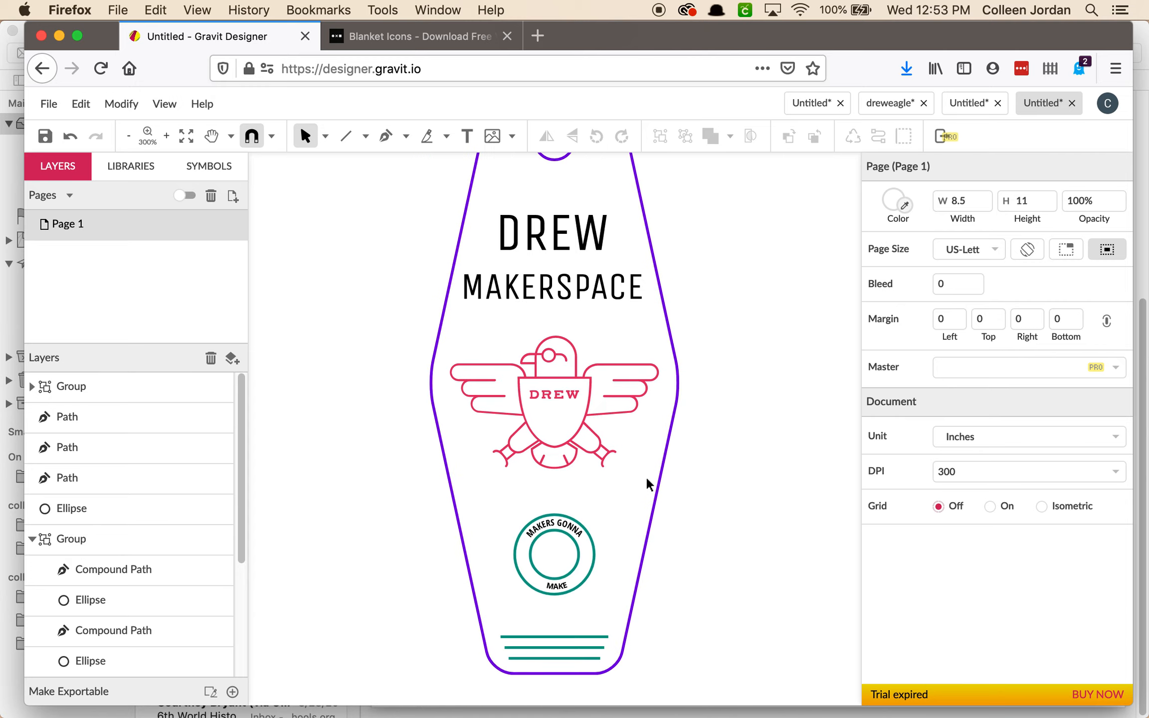
{"action": "key", "text": "super+minus"}
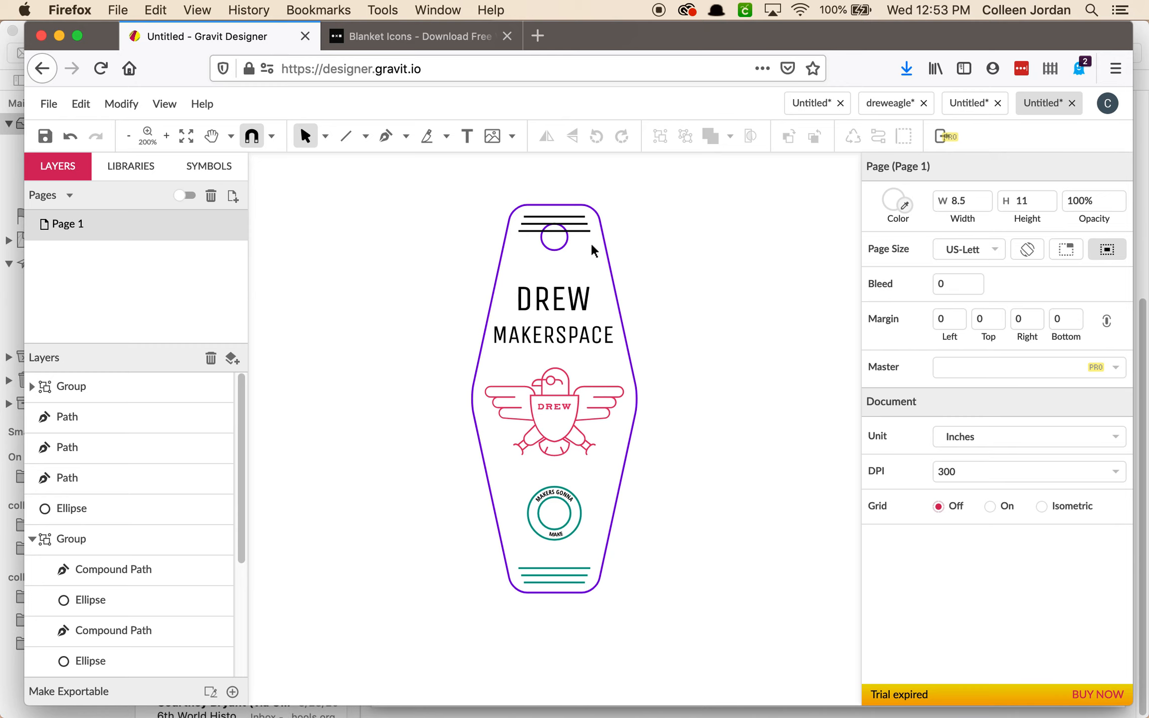
Ungroup the three horizontal lines at the tag's upper end.
{"action": "left_click", "coordinate": [587, 230]}
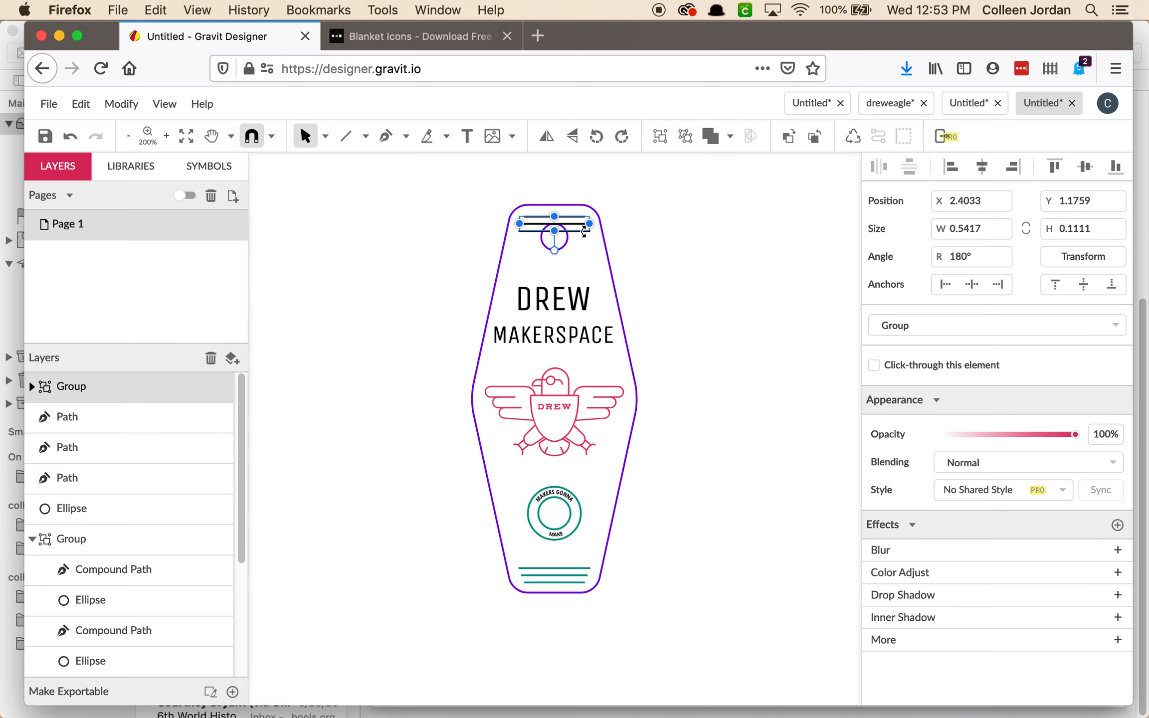
{"action": "right_click", "coordinate": [579, 232]}
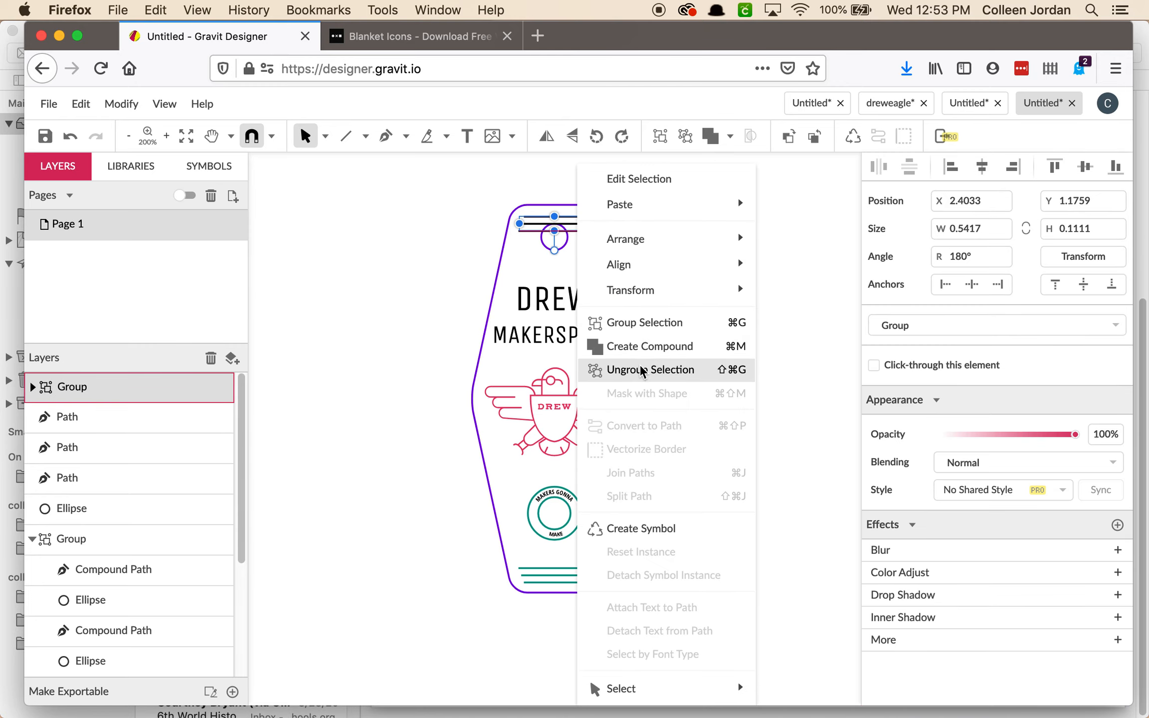
{"action": "left_click", "coordinate": [643, 371]}
{"action": "left_click", "coordinate": [609, 234]}
Change the border of each of the three upper lines to teal by sampling the colour of the lower lines.
{"action": "left_click", "coordinate": [572, 230]}
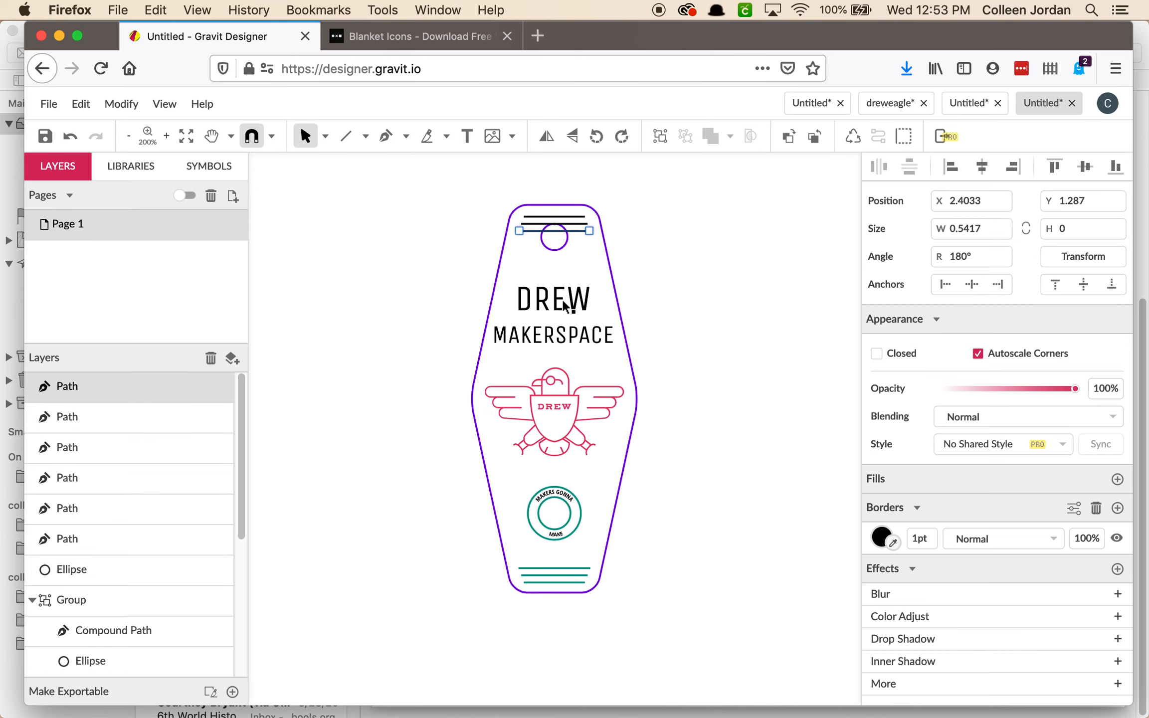
{"action": "left_click", "coordinate": [893, 542]}
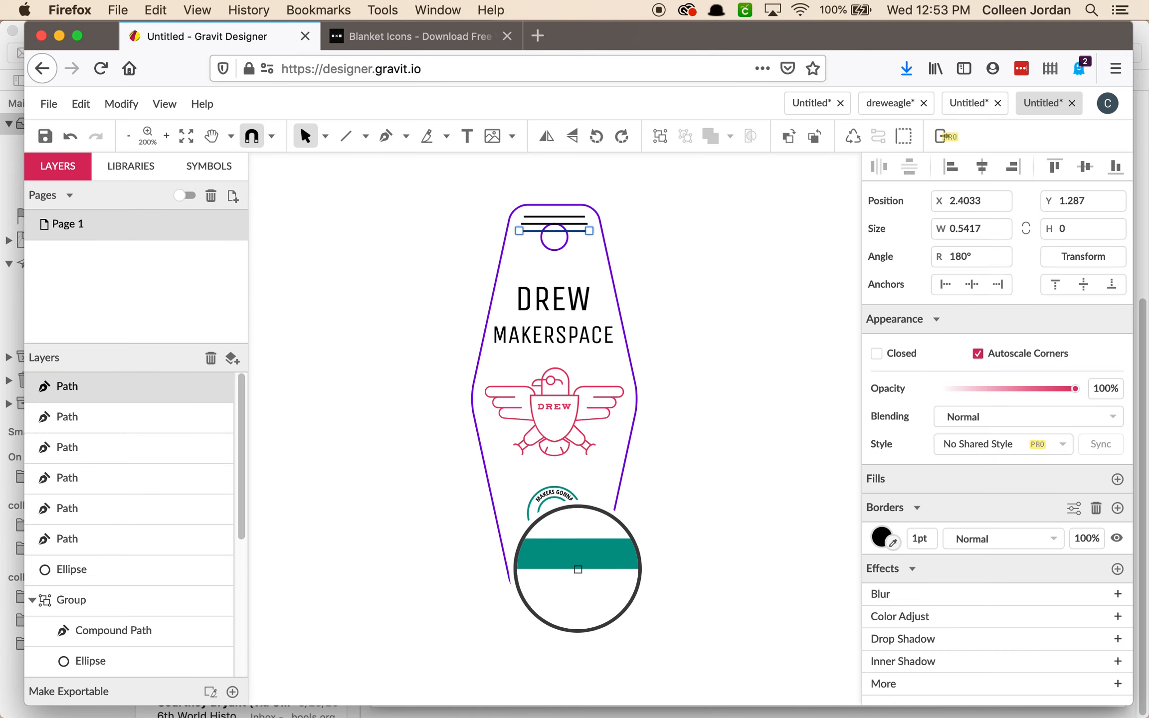
{"action": "left_click", "coordinate": [577, 566]}
{"action": "left_click", "coordinate": [646, 336]}
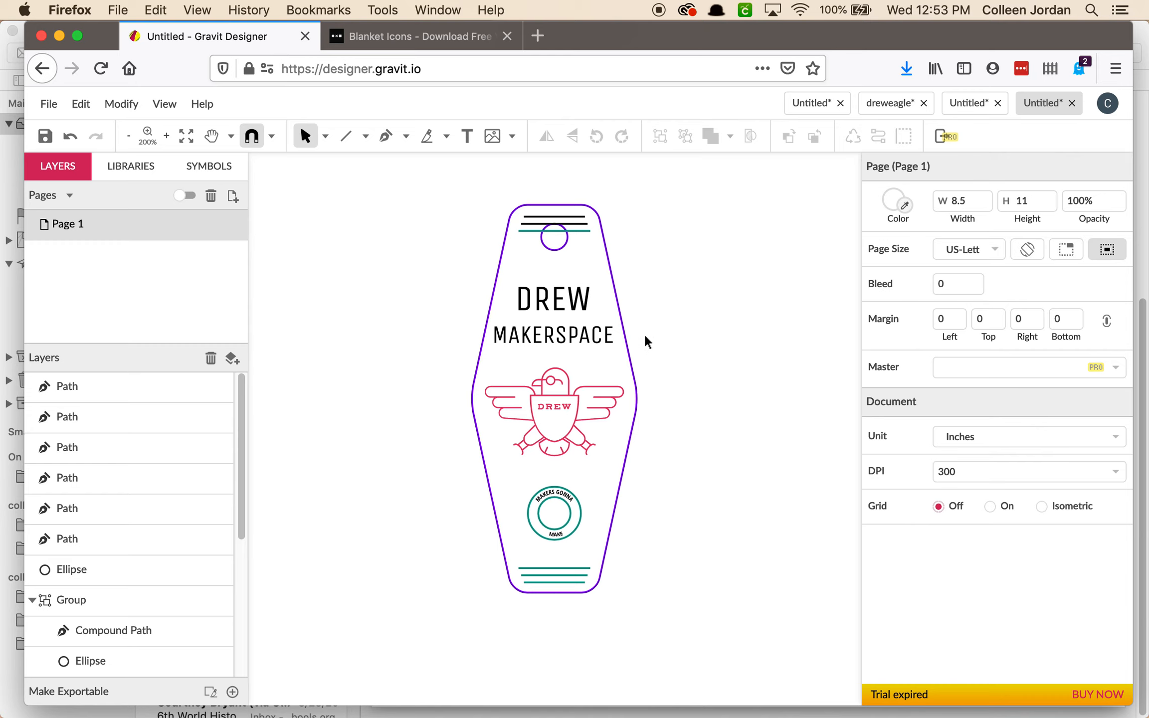
{"action": "left_click", "coordinate": [584, 225]}
{"action": "left_click", "coordinate": [888, 546]}
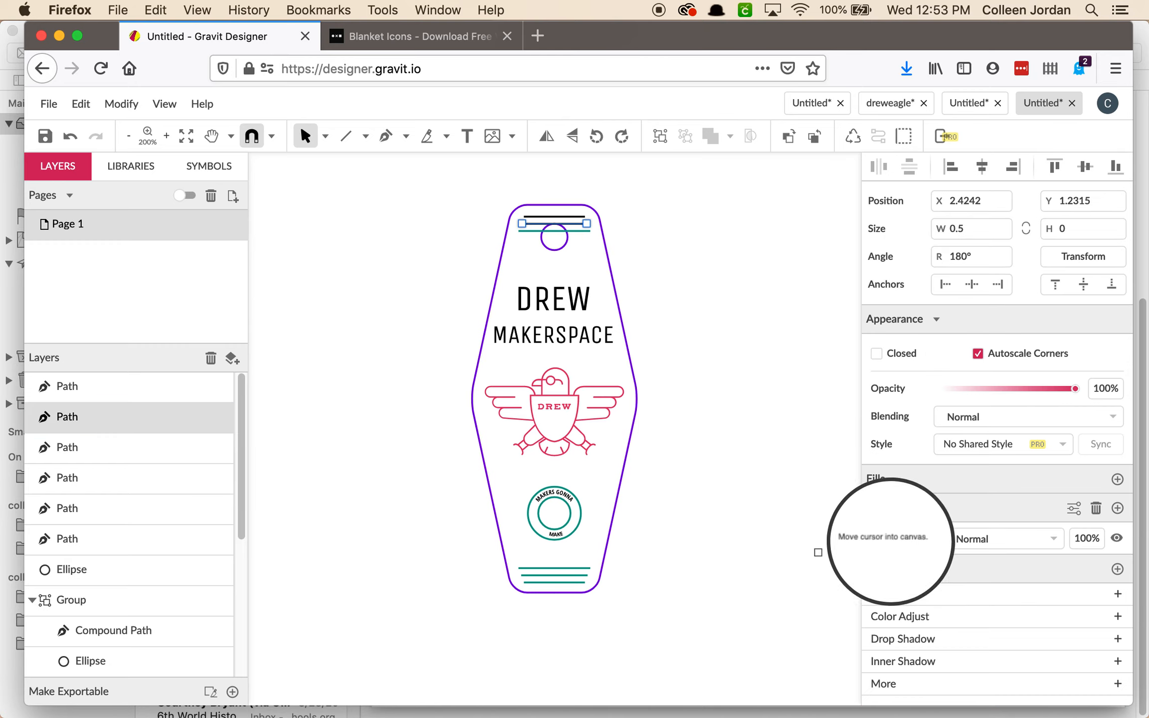
{"action": "left_click", "coordinate": [584, 571]}
{"action": "left_click", "coordinate": [616, 268]}
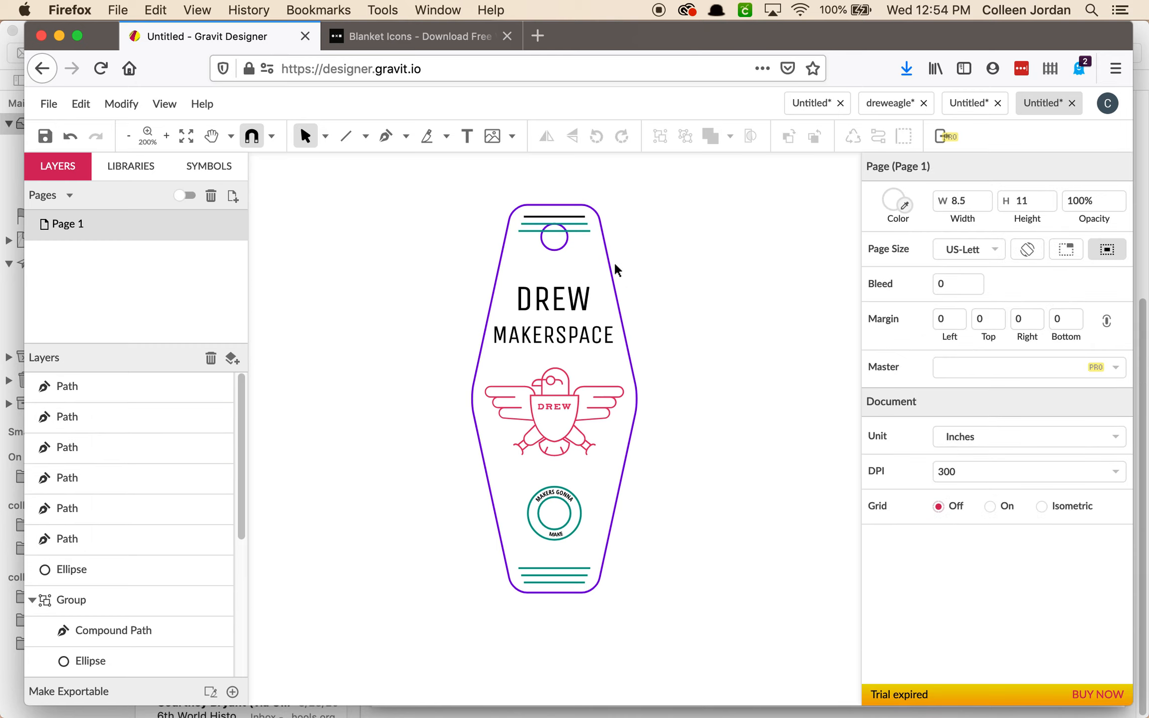
{"action": "left_click", "coordinate": [570, 219]}
{"action": "left_click", "coordinate": [892, 543]}
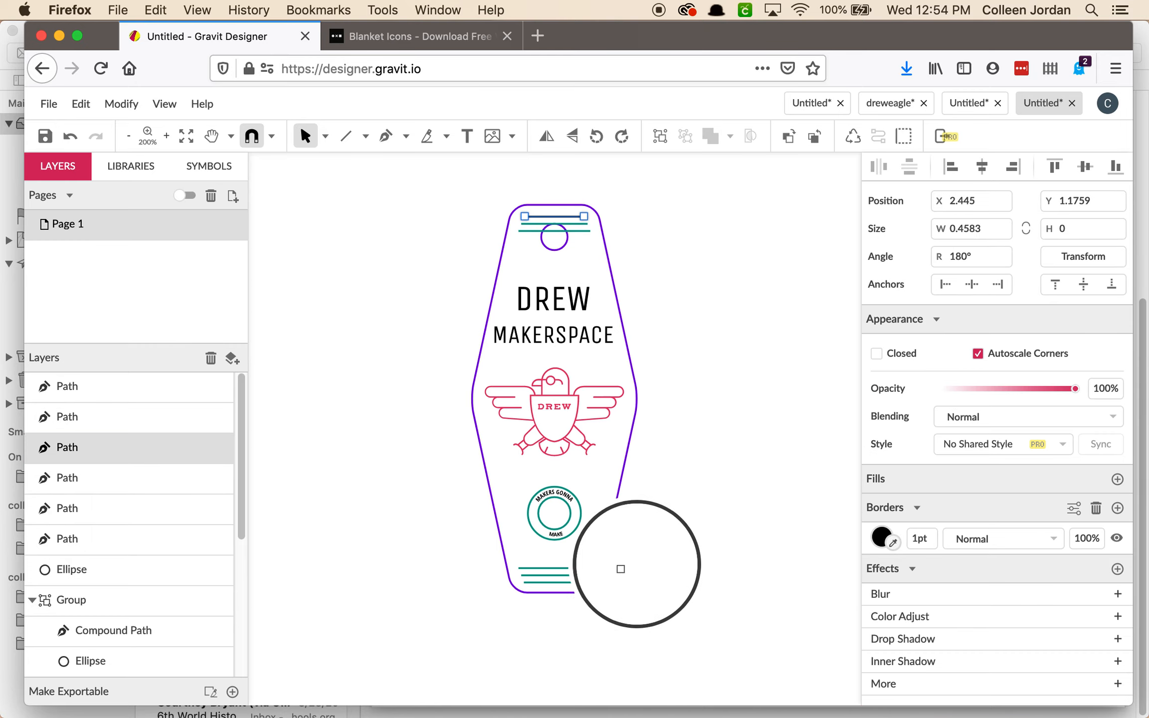
{"action": "left_click", "coordinate": [553, 575]}
{"action": "left_click", "coordinate": [738, 561]}
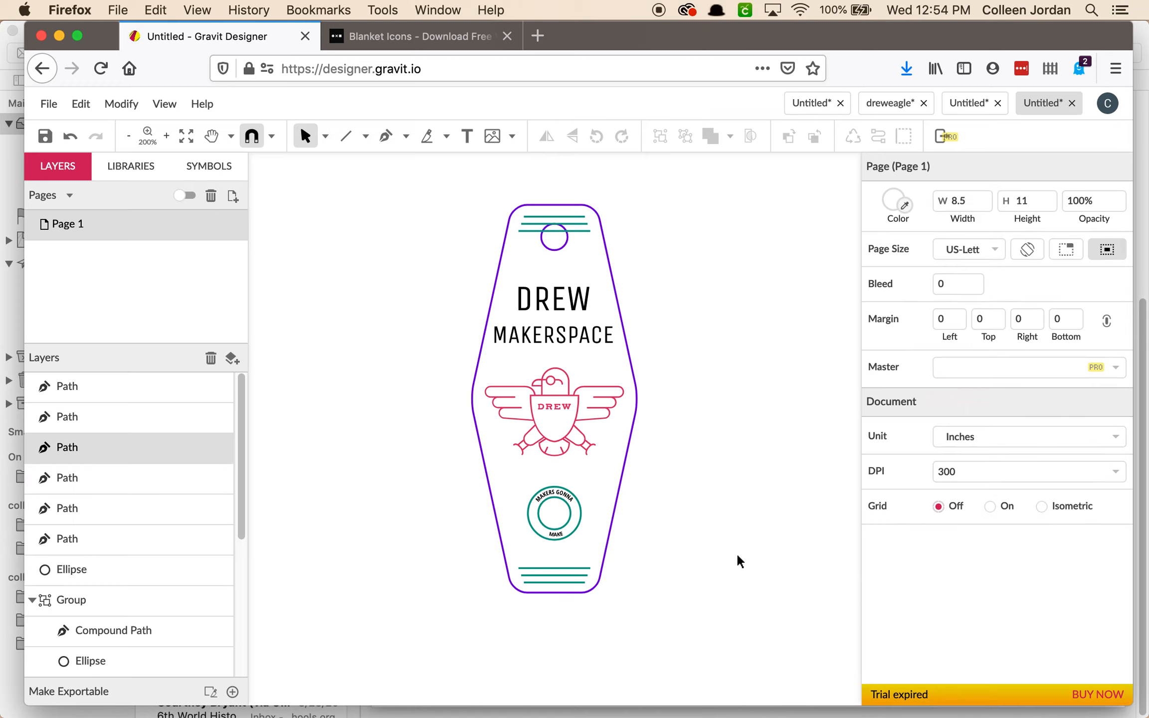
Select the compound path inside the eagle group and examine its outline nodes up close around the shield.
{"action": "key", "text": "super+equal"}
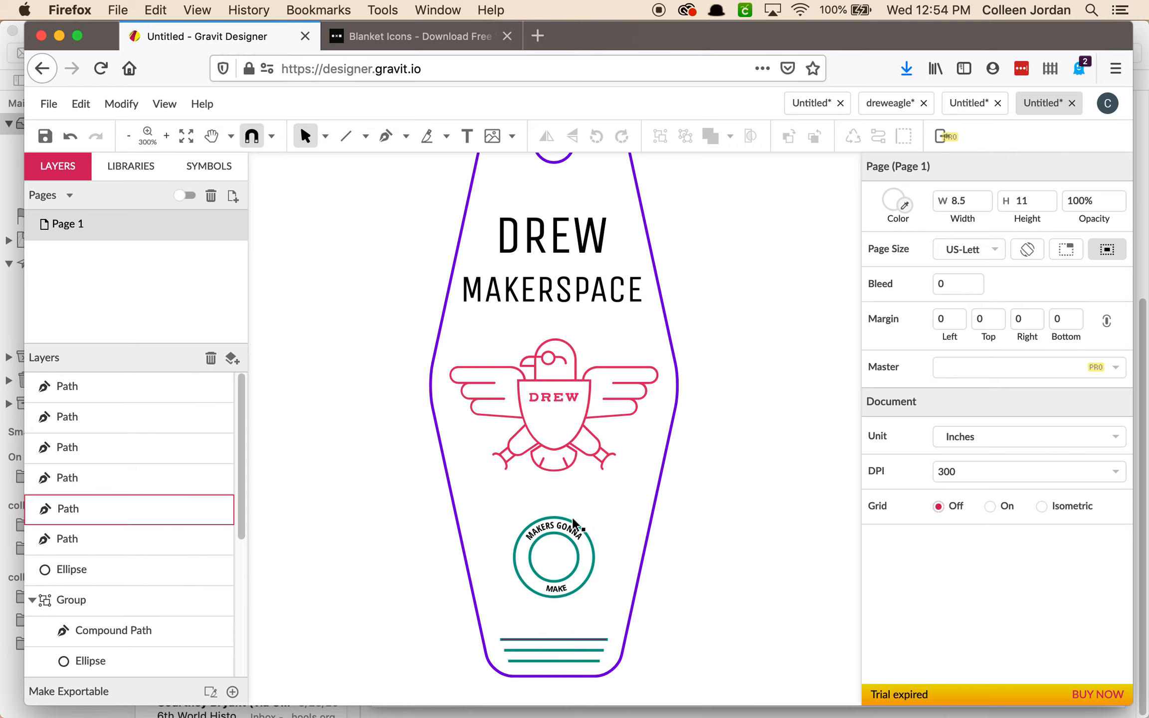
{"action": "key", "text": "super+equal"}
{"action": "key", "text": "super+equal"}
{"action": "key", "text": "super+equal"}
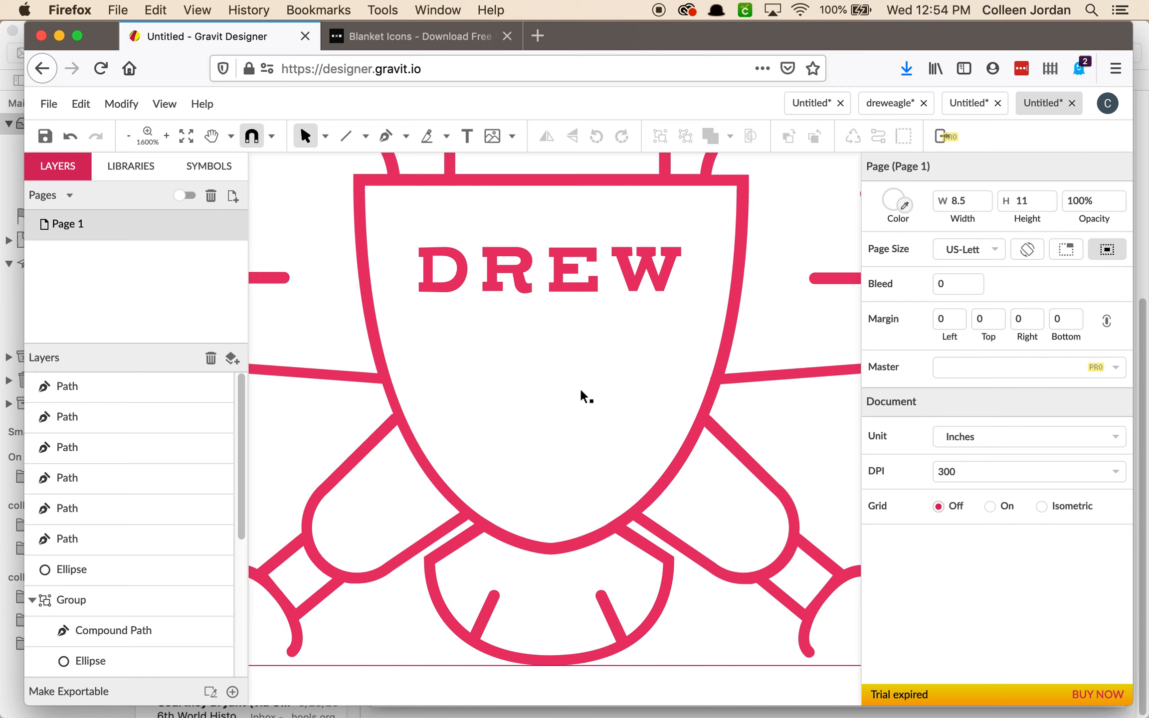
{"action": "left_click", "coordinate": [713, 392]}
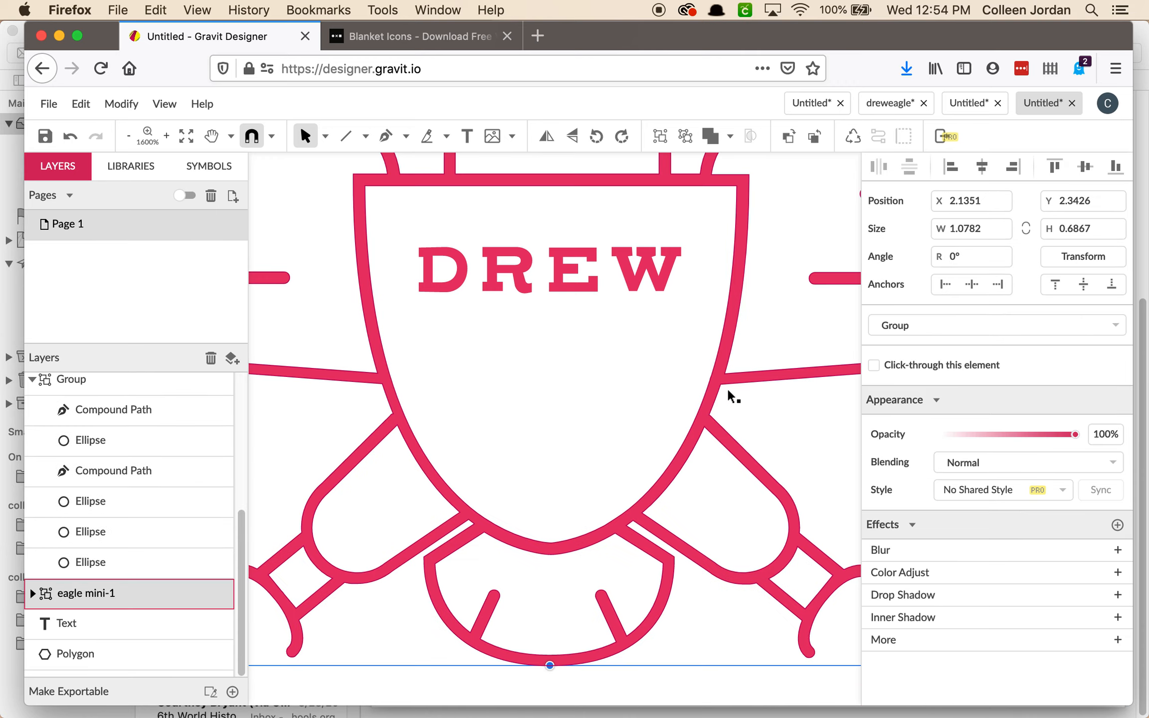
{"action": "left_click", "coordinate": [325, 136]}
{"action": "left_click", "coordinate": [346, 184]}
{"action": "left_click", "coordinate": [374, 315]}
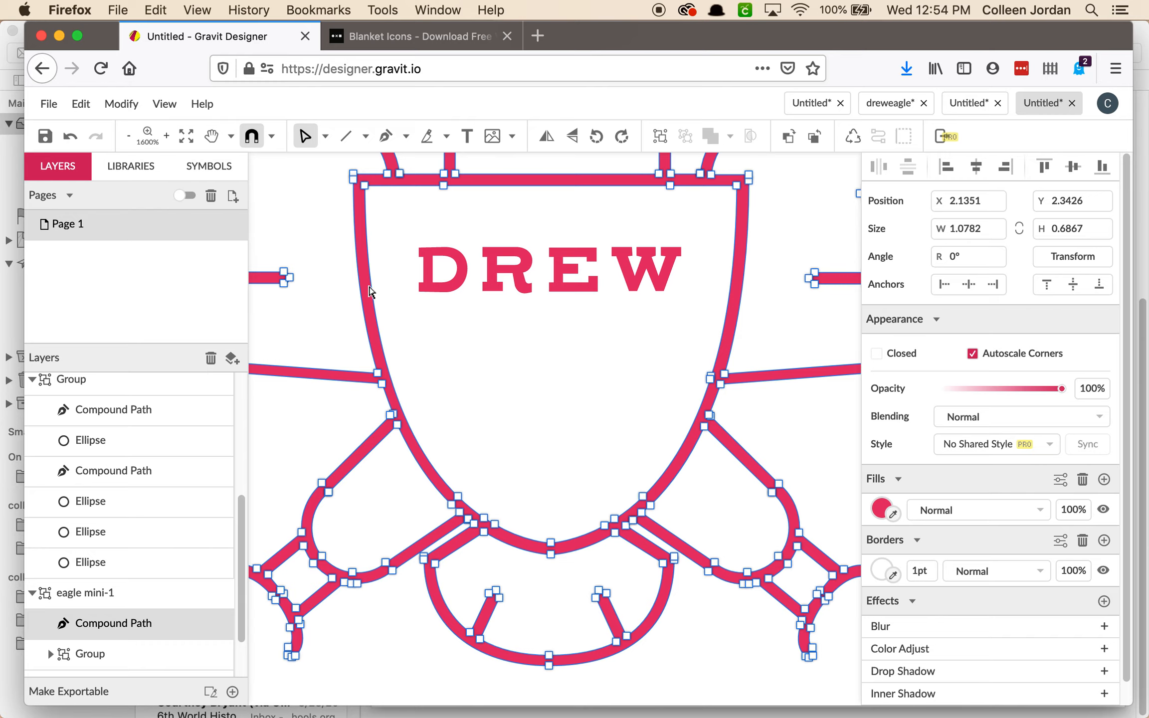
Examine the eagle's outline and DREW shield at different magnifications, with its path nodes shown and hidden.
{"action": "scroll", "coordinate": [509, 546], "scroll_direction": "down", "scroll_amount": 2}
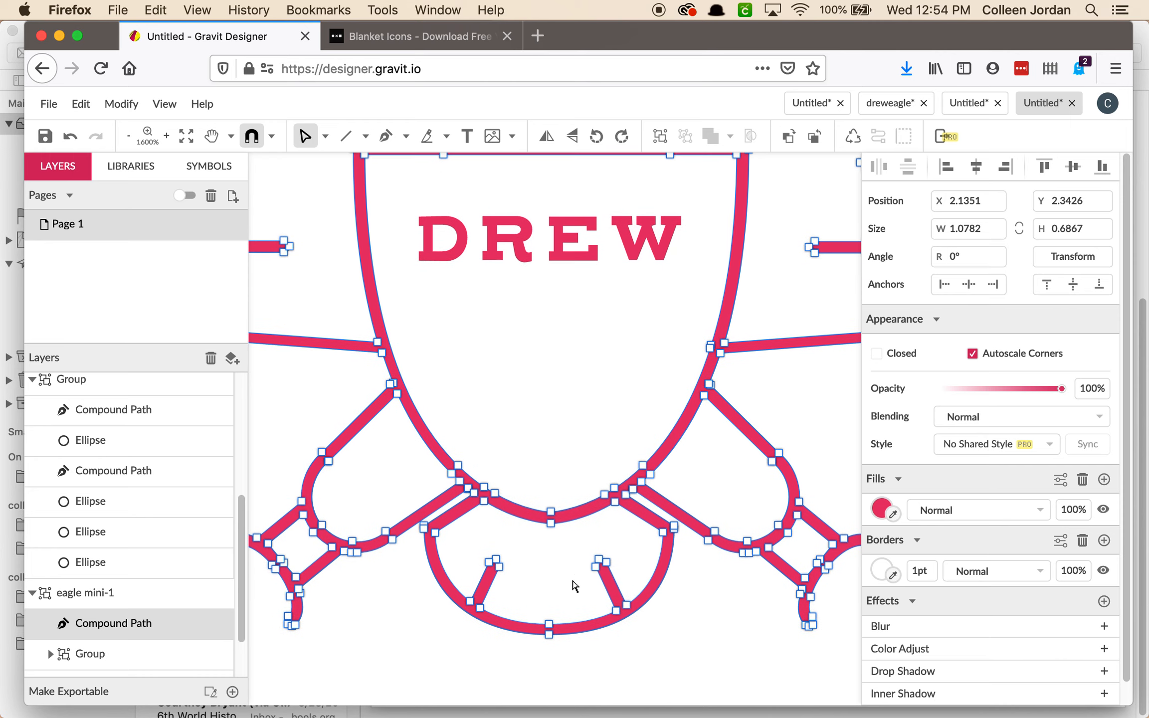
{"action": "scroll", "coordinate": [575, 586], "scroll_direction": "down", "scroll_amount": 2}
{"action": "key", "text": "super+minus"}
{"action": "key", "text": "super+minus"}
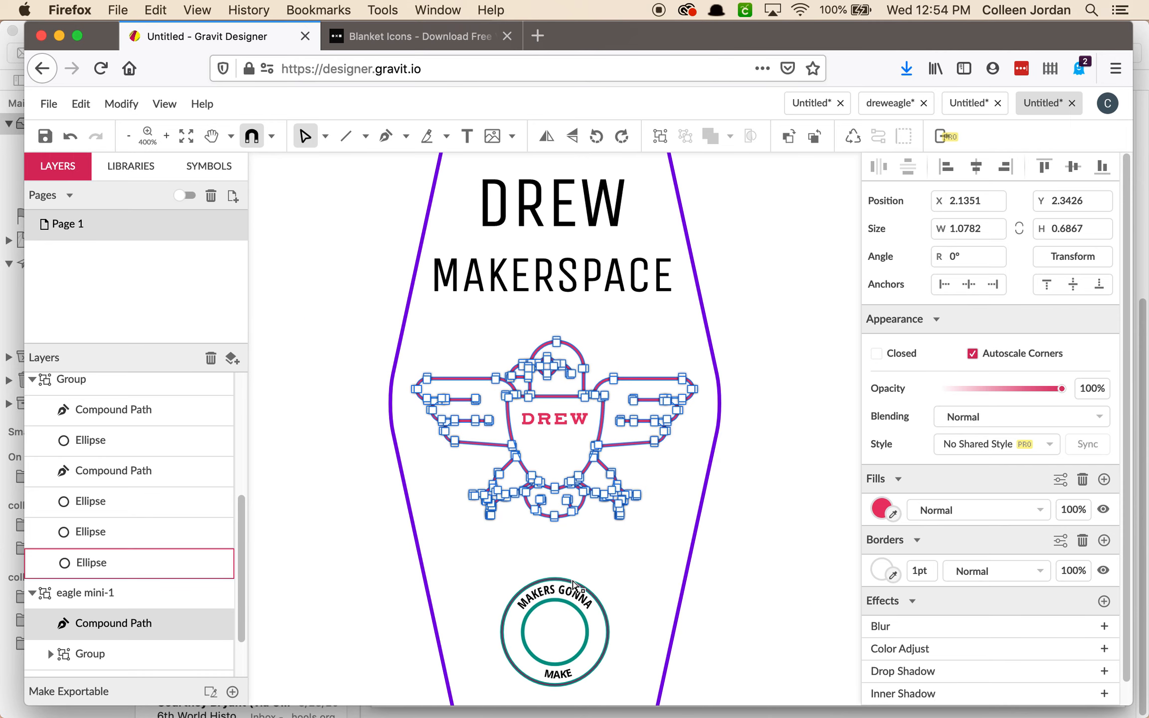
{"action": "scroll", "coordinate": [573, 584], "scroll_direction": "down", "scroll_amount": 4}
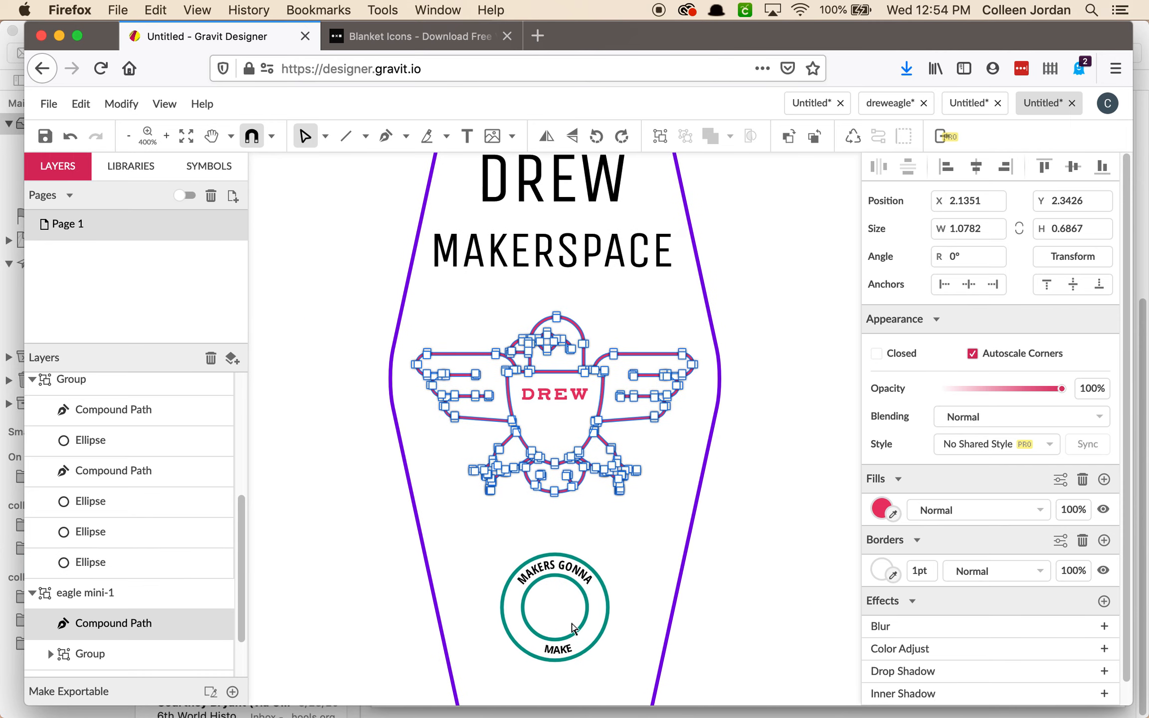
{"action": "scroll", "coordinate": [574, 629], "scroll_direction": "down", "scroll_amount": 2}
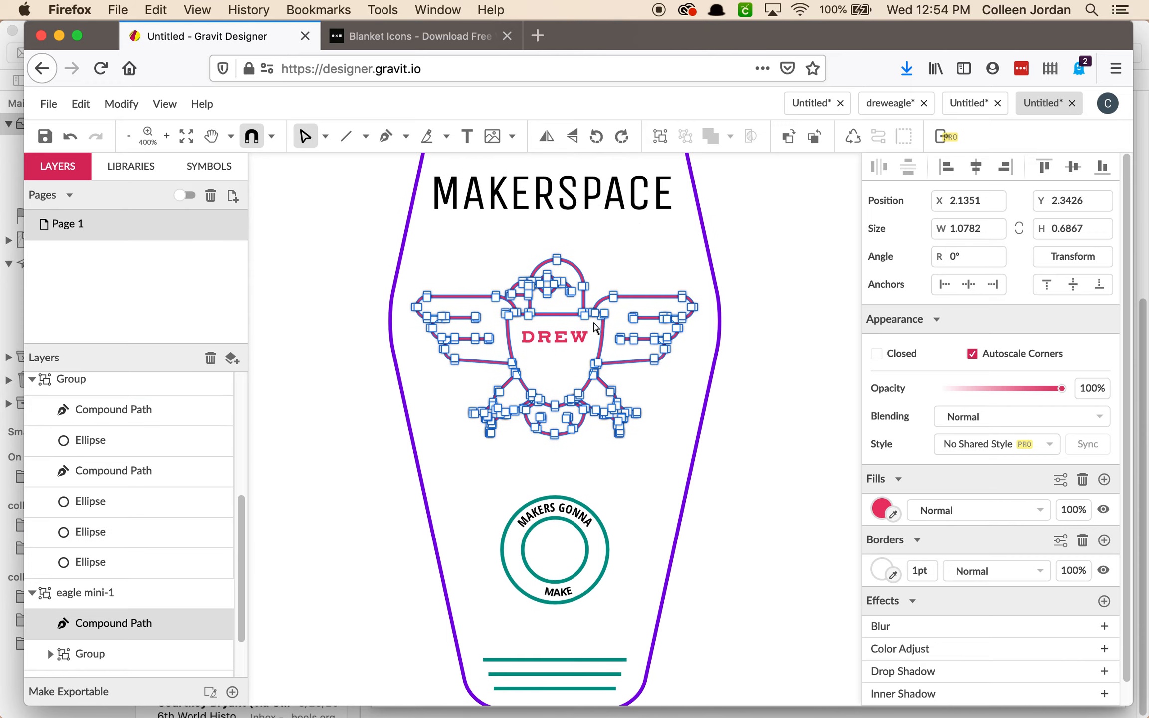
{"action": "scroll", "coordinate": [571, 325], "scroll_direction": "up", "scroll_amount": 5}
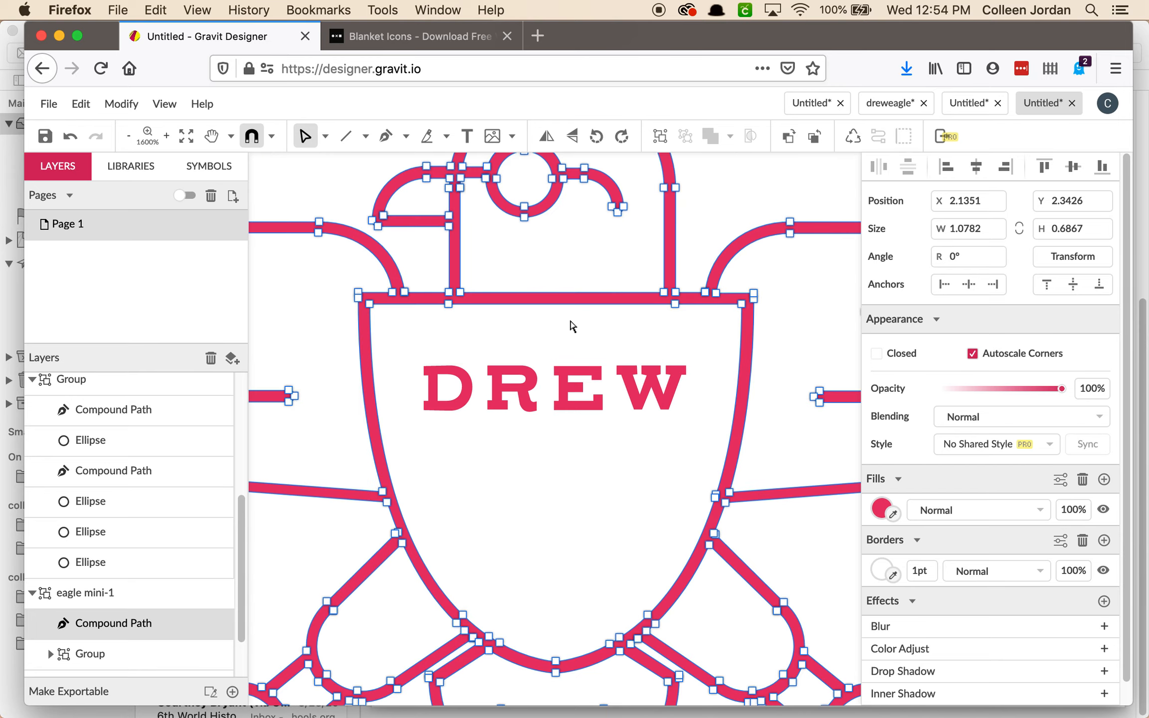
{"action": "scroll", "coordinate": [657, 446], "scroll_direction": "down", "scroll_amount": 2}
{"action": "key", "text": "super+minus"}
{"action": "key", "text": "super+minus"}
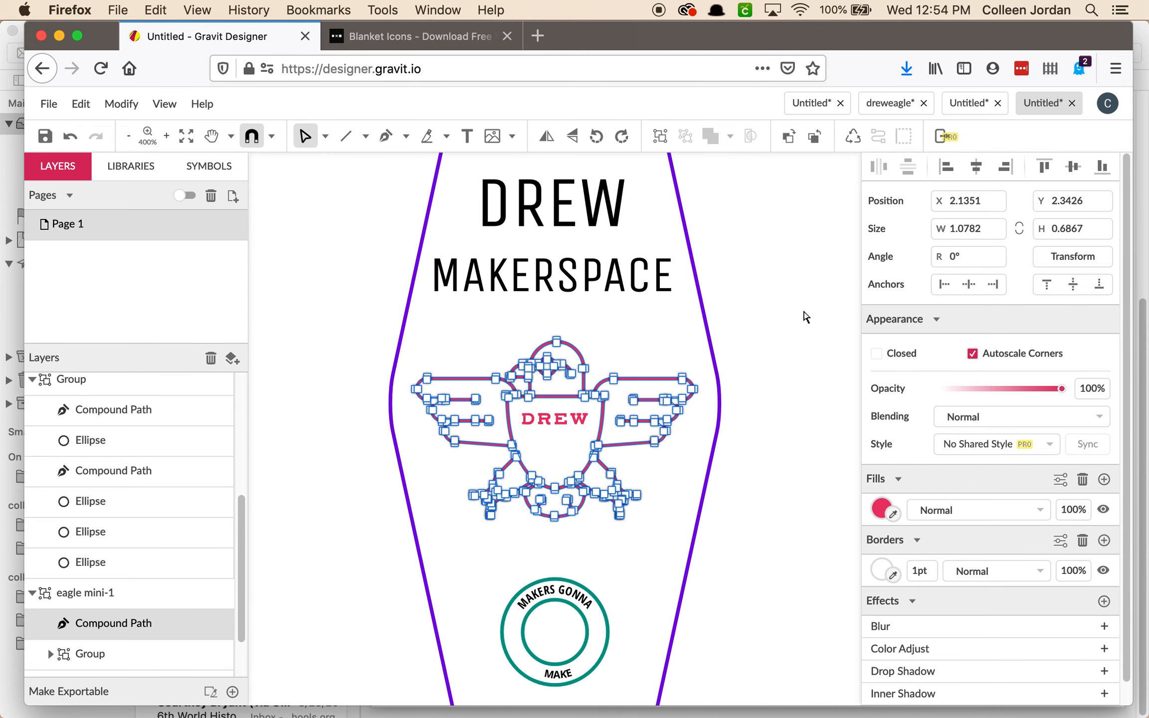
{"action": "left_click", "coordinate": [803, 311]}
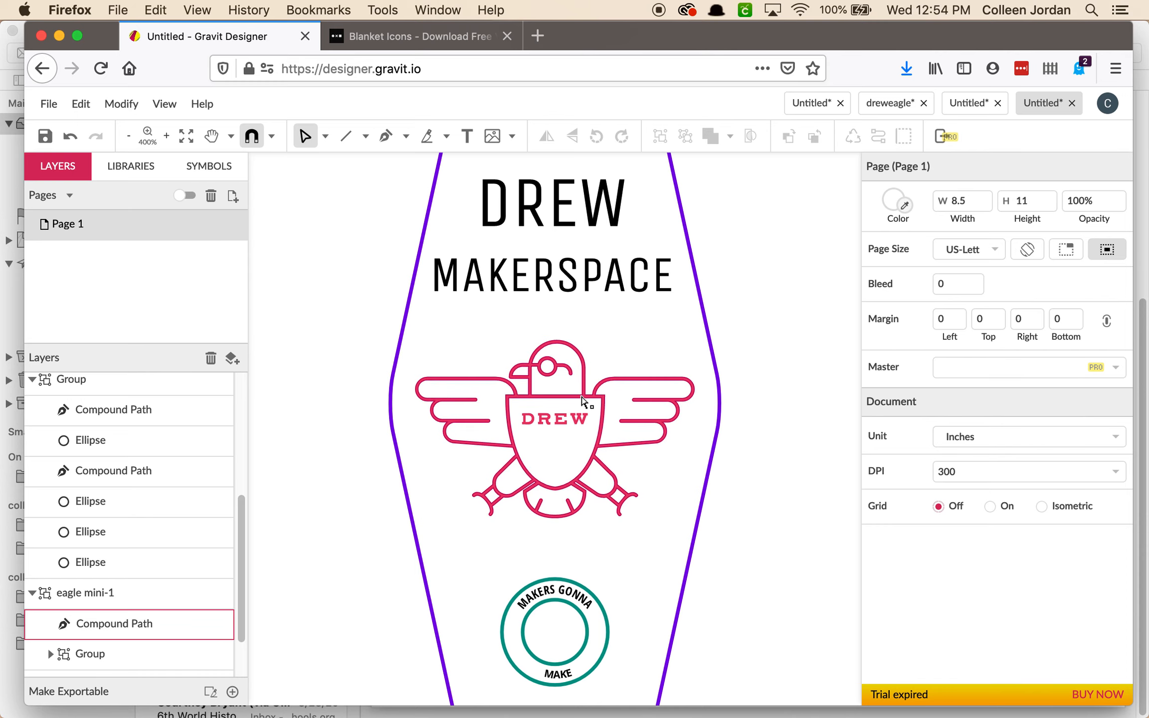
{"action": "left_click", "coordinate": [583, 400]}
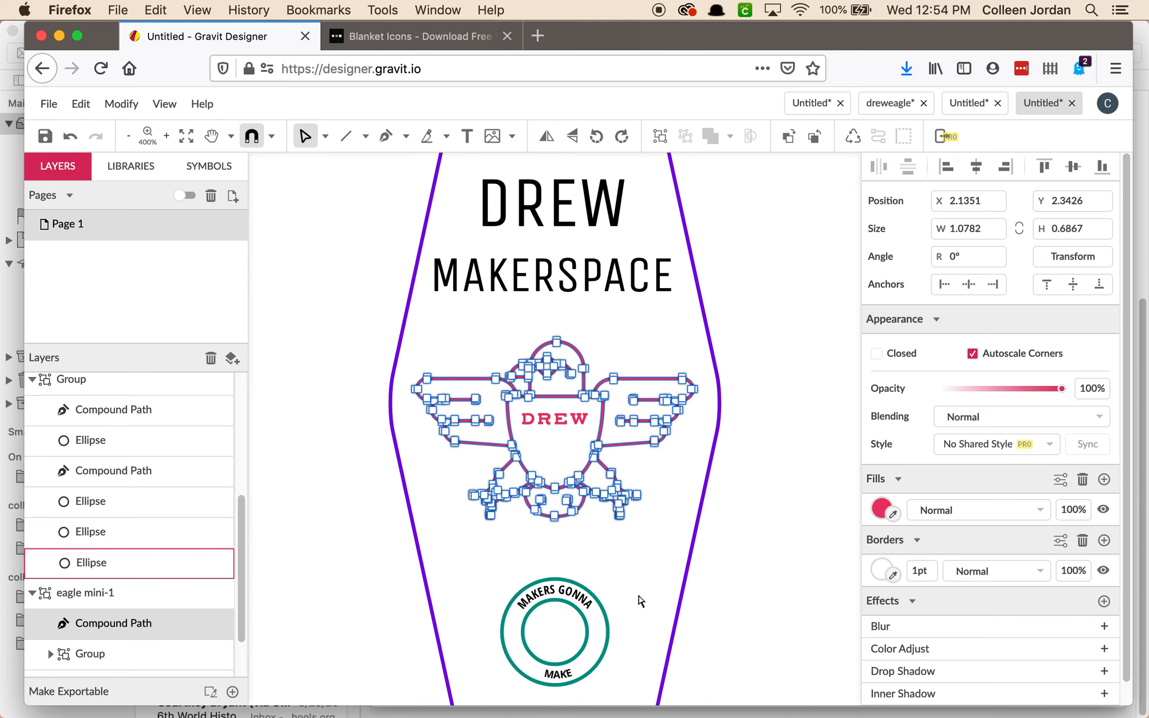
{"action": "left_click", "coordinate": [795, 510]}
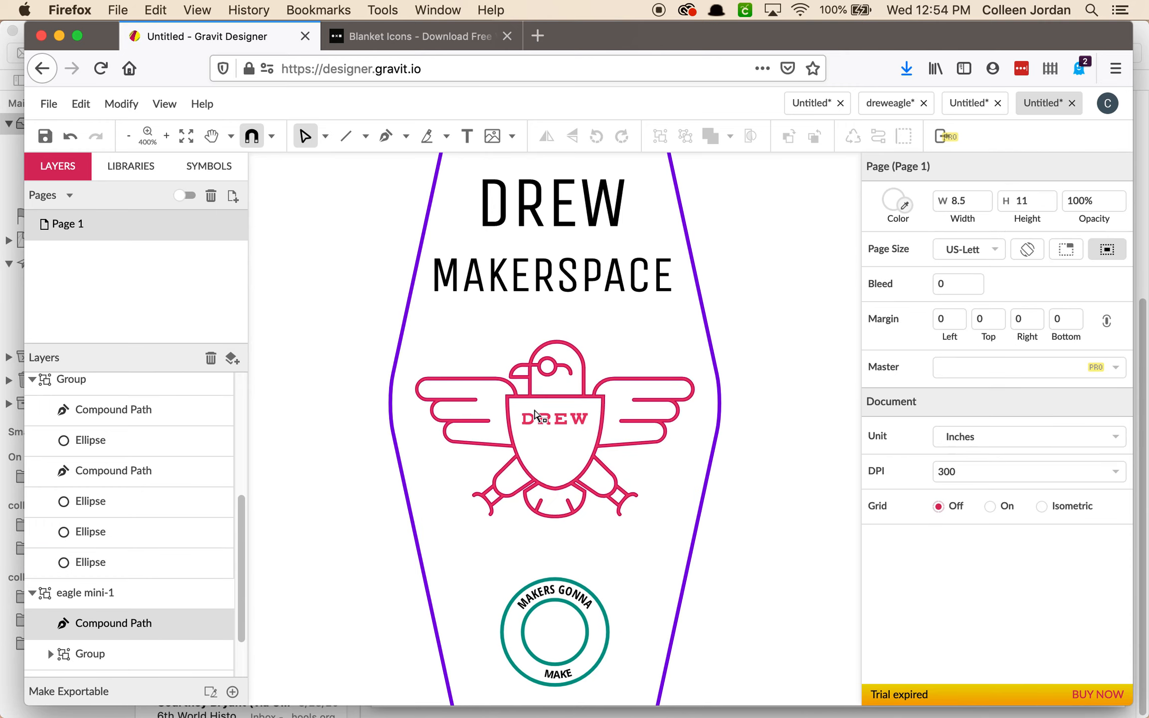
{"action": "left_click", "coordinate": [548, 426]}
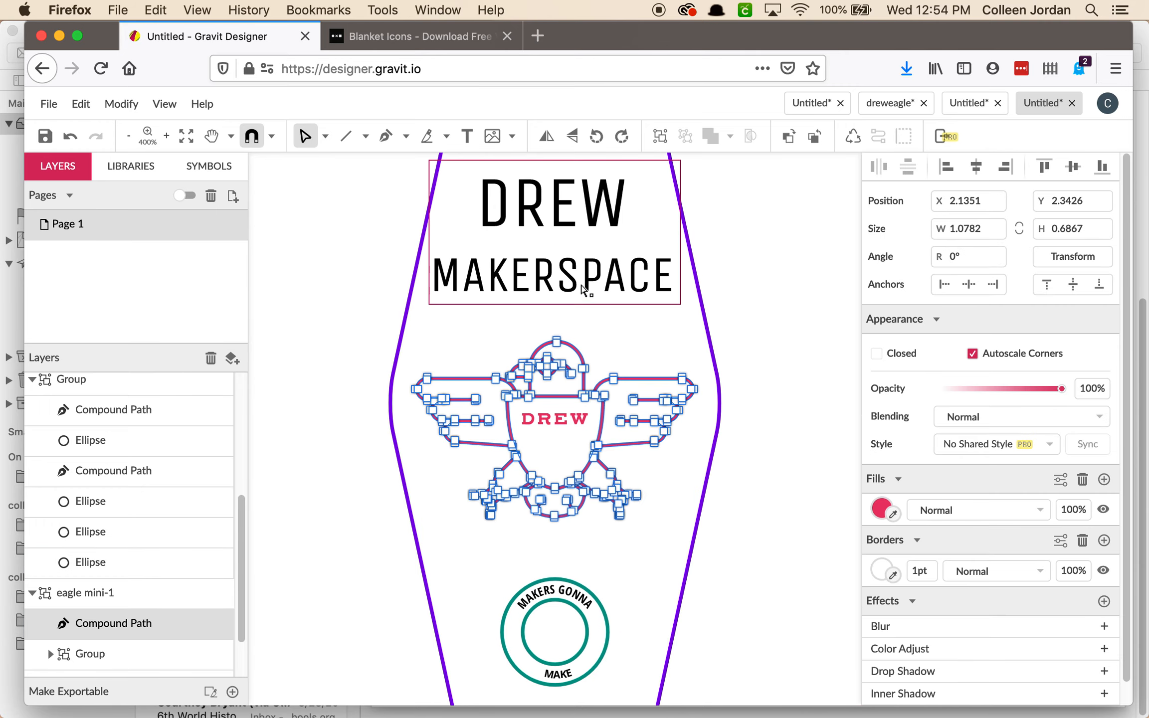
Examine the DREW MAKERSPACE text object up close and compare its letterforms with the eagle's outlines.
{"action": "left_click", "coordinate": [580, 287]}
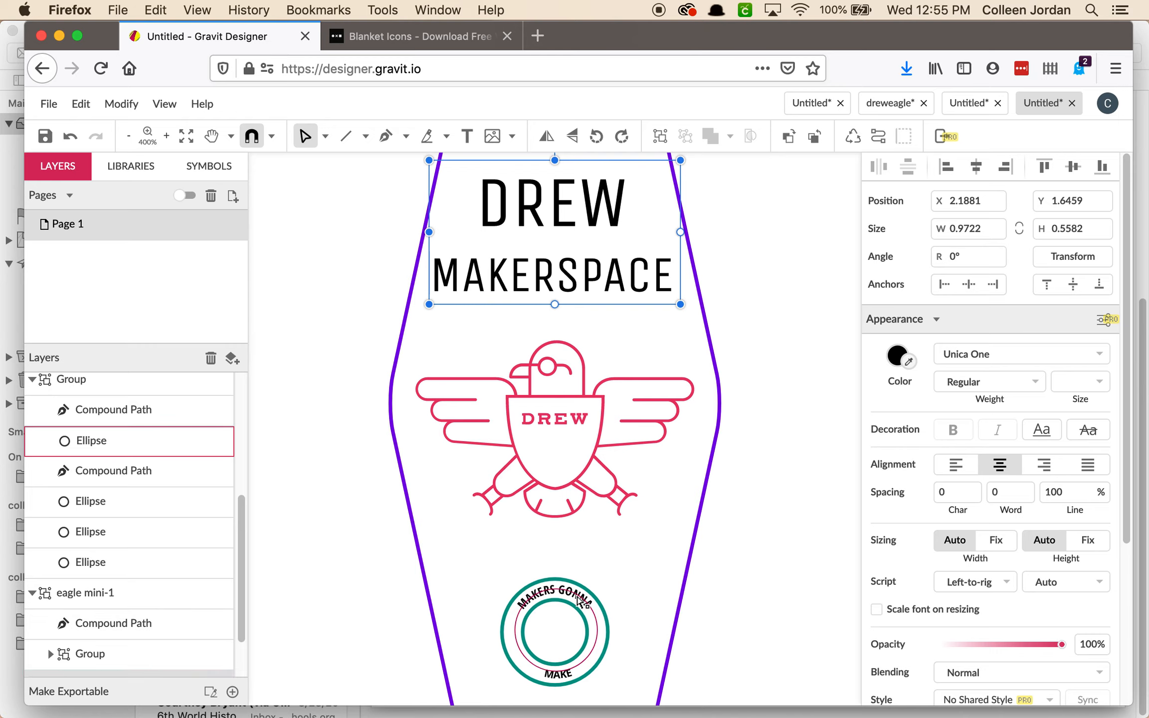
{"action": "key", "text": "super+plus"}
{"action": "key", "text": "super+plus"}
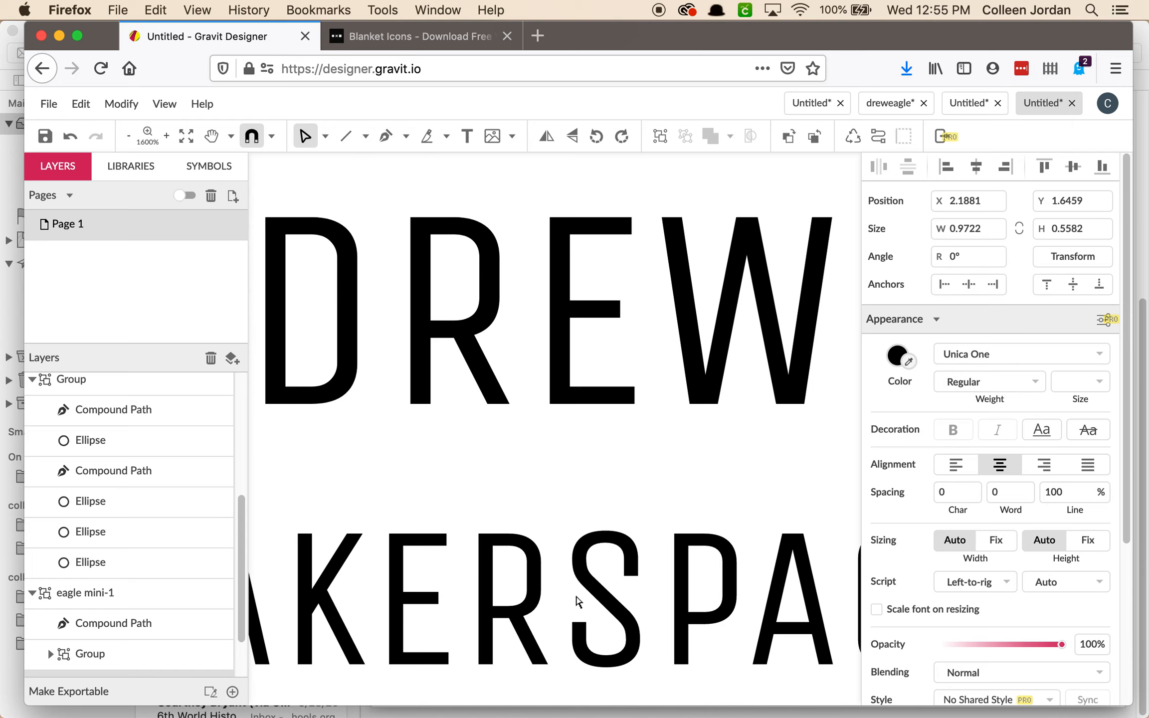
{"action": "key", "text": "super+minus"}
{"action": "key", "text": "super+minus"}
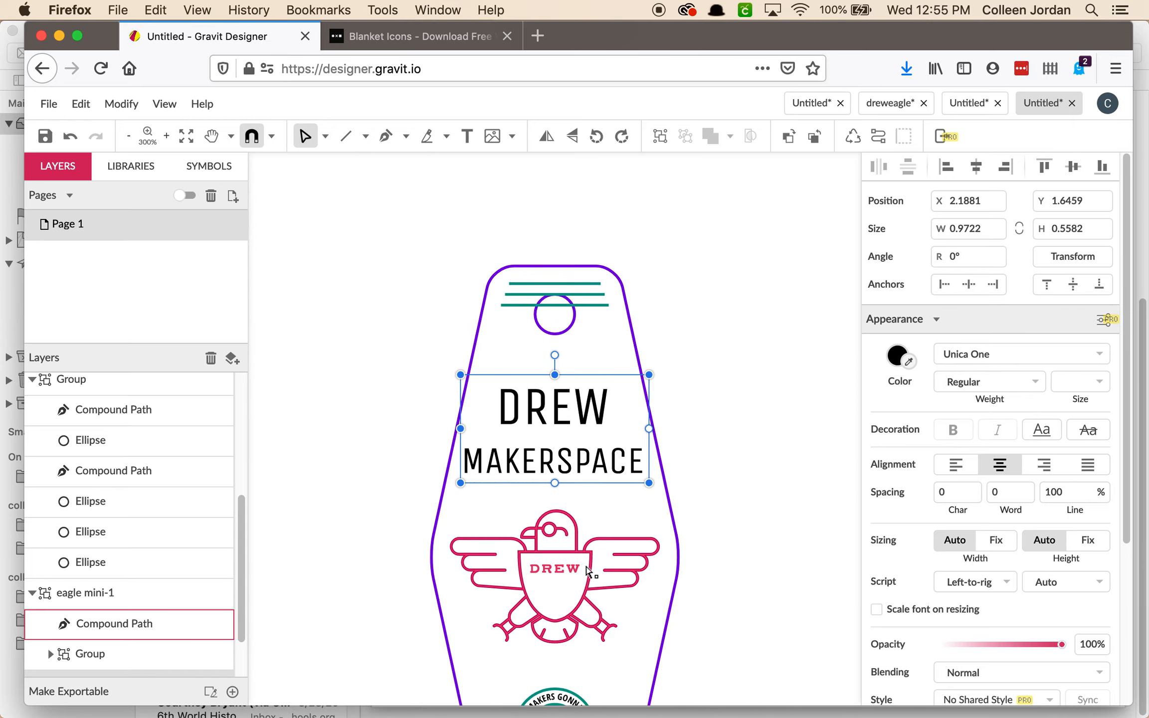
{"action": "scroll", "coordinate": [614, 647], "scroll_direction": "down", "scroll_amount": 1}
{"action": "scroll", "coordinate": [614, 647], "scroll_direction": "down", "scroll_amount": 5}
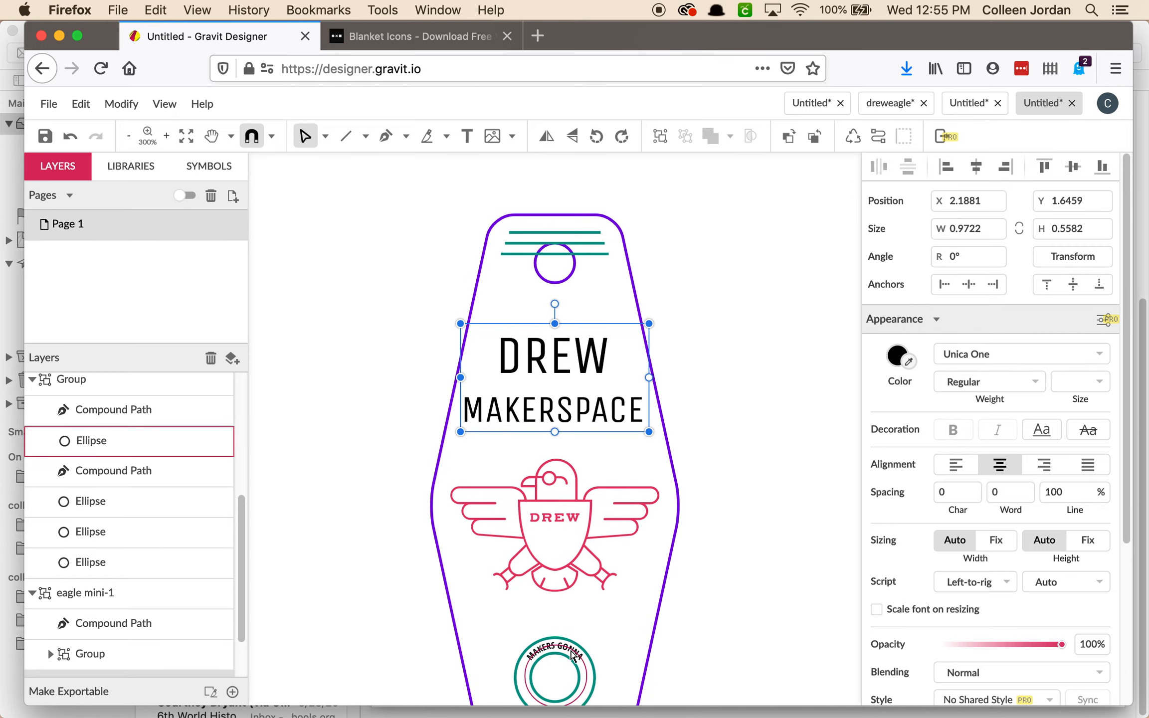
Convert the hidden guide ellipse between the badge's two rings to a path.
{"action": "left_click", "coordinate": [576, 657]}
{"action": "scroll", "coordinate": [709, 588], "scroll_direction": "down", "scroll_amount": 2}
{"action": "scroll", "coordinate": [710, 594], "scroll_direction": "down", "scroll_amount": 1}
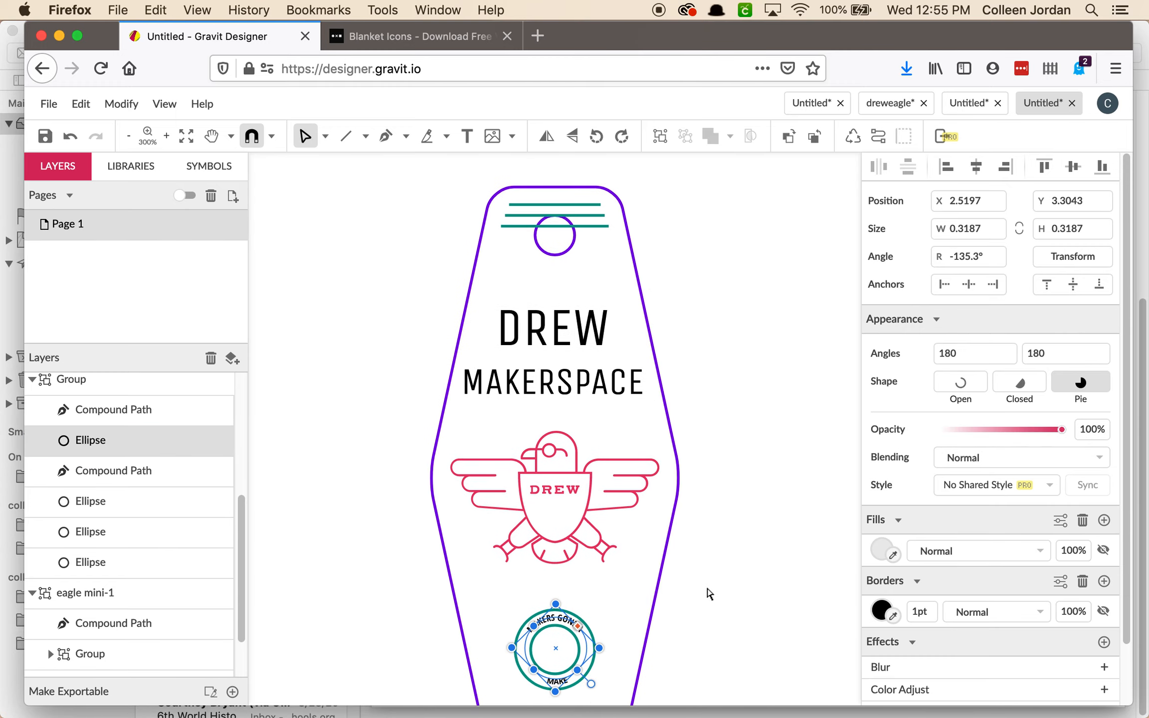
{"action": "key", "text": "super+plus"}
{"action": "key", "text": "super+plus"}
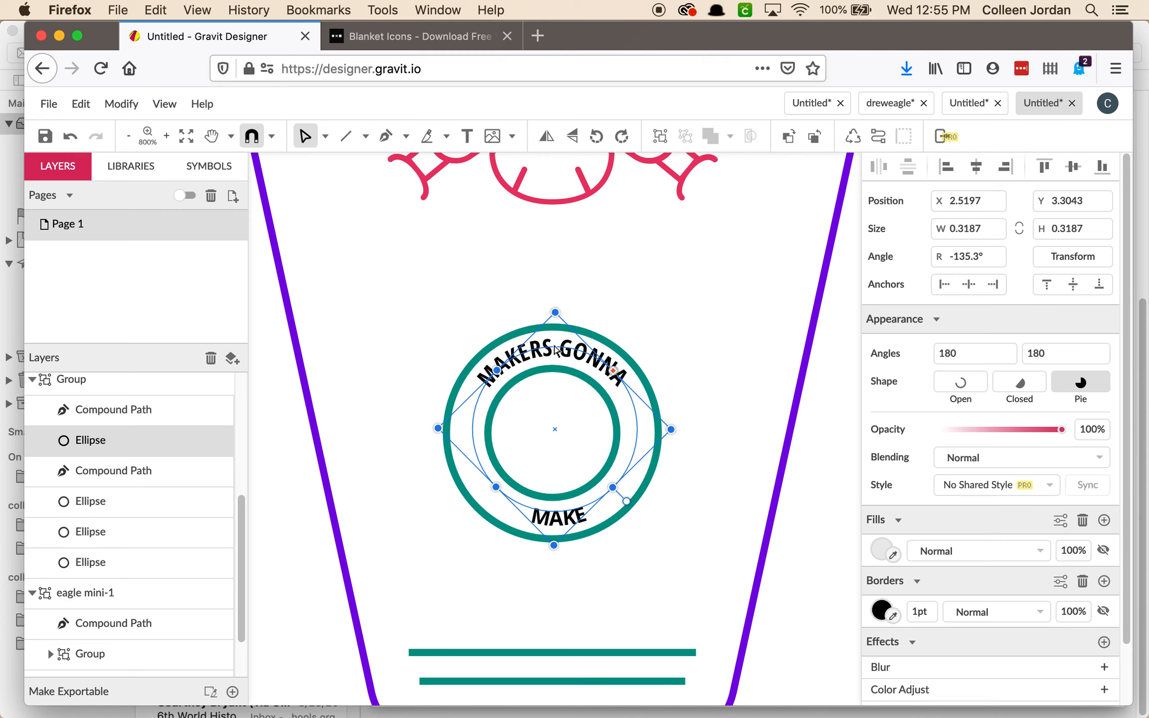
{"action": "right_click", "coordinate": [557, 360]}
{"action": "left_click", "coordinate": [516, 355]}
{"action": "left_click", "coordinate": [519, 359]}
{"action": "right_click", "coordinate": [520, 363]}
{"action": "left_click", "coordinate": [586, 426]}
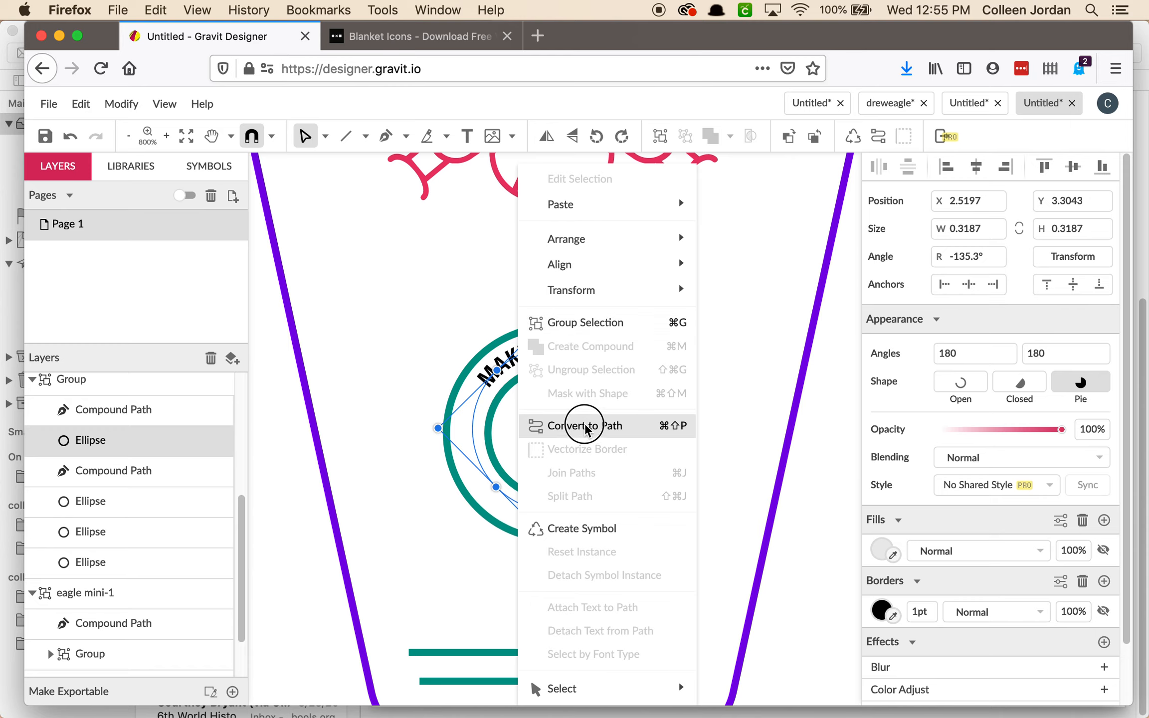
{"action": "left_click", "coordinate": [710, 360]}
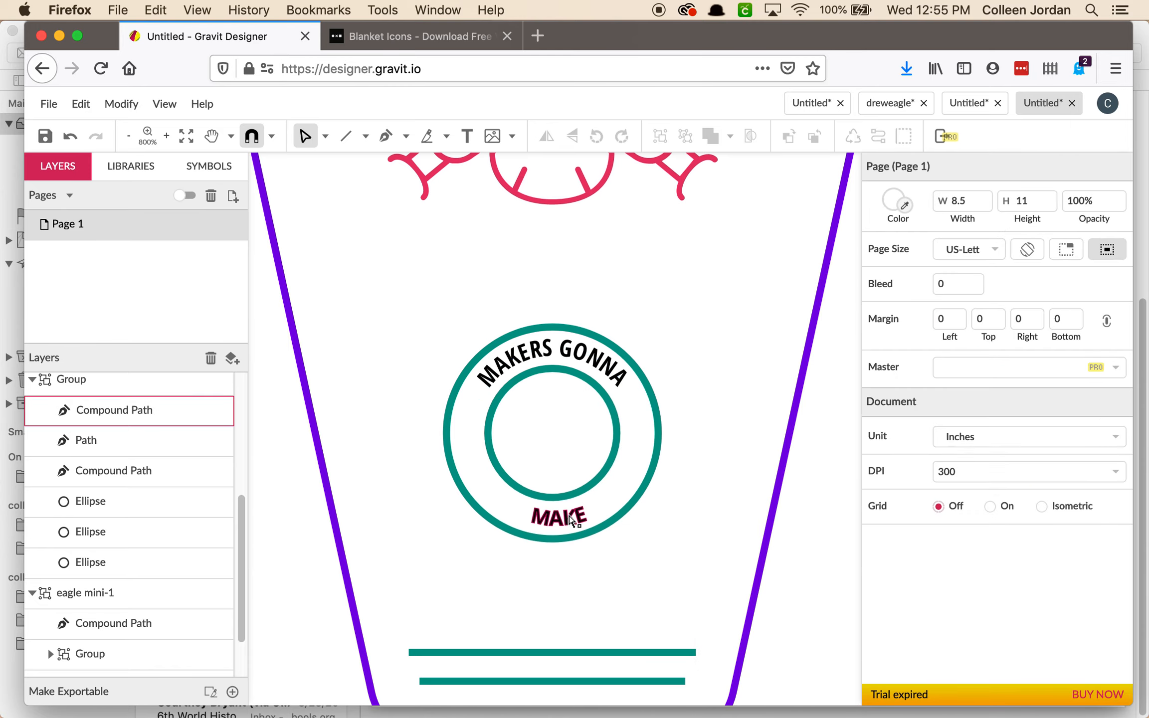
Examine the outline nodes of the badge's MAKE and MAKERS GONNA lettering and the guide circle between the rings.
{"action": "left_click", "coordinate": [572, 518]}
{"action": "left_click", "coordinate": [716, 396]}
{"action": "left_click", "coordinate": [610, 368]}
{"action": "left_click", "coordinate": [737, 432]}
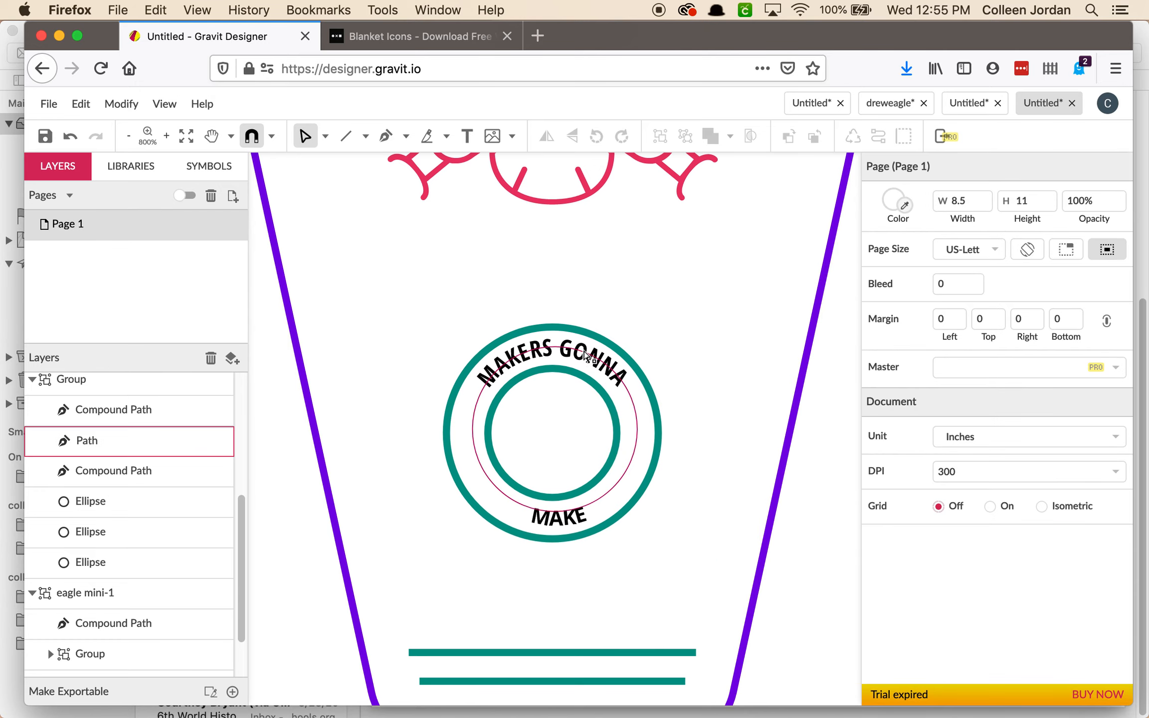
{"action": "left_click", "coordinate": [589, 354]}
{"action": "left_click", "coordinate": [685, 367]}
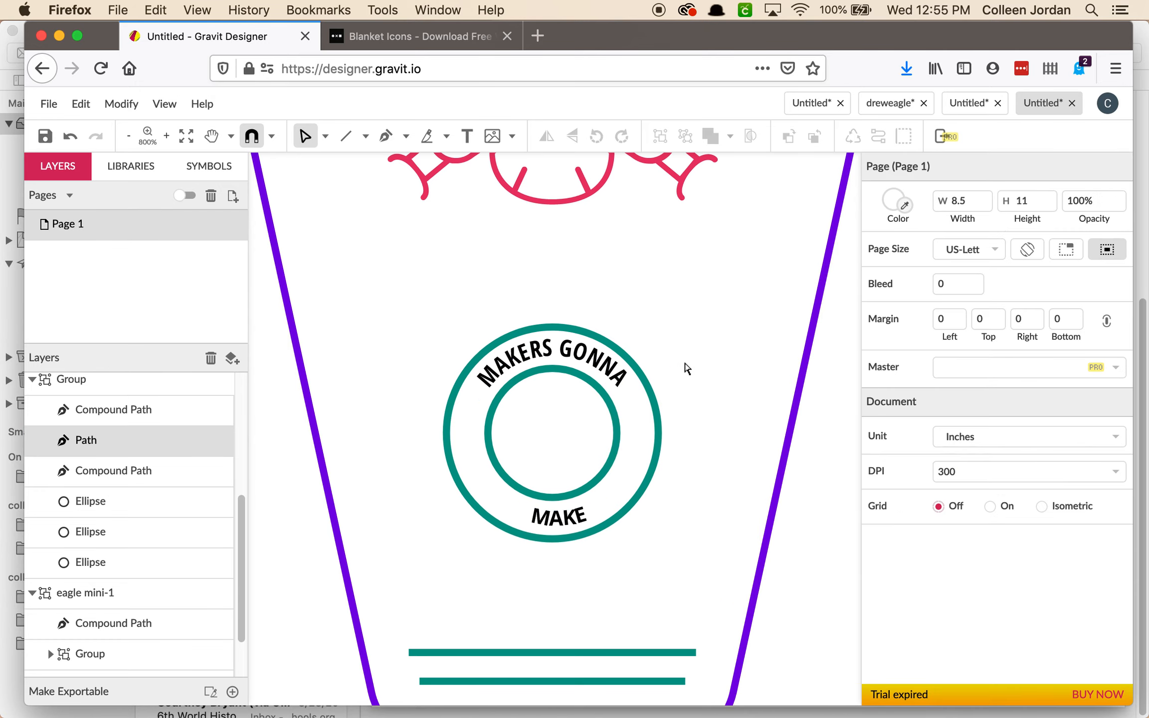
{"action": "left_click", "coordinate": [618, 371]}
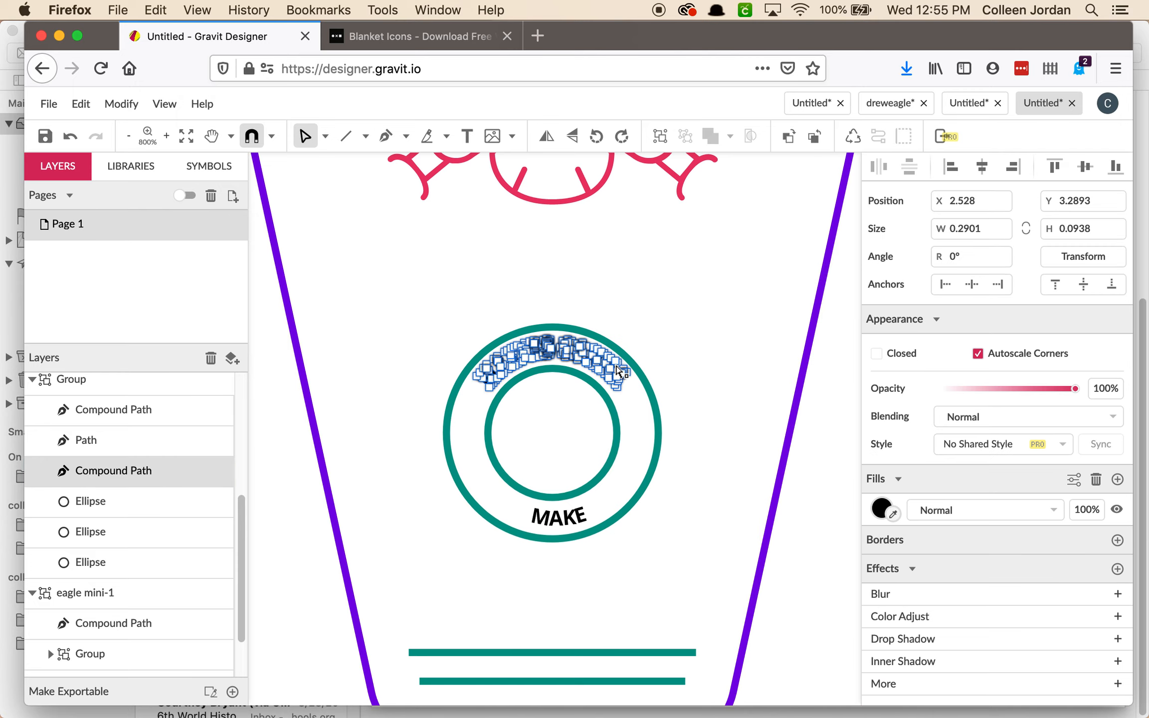
{"action": "left_click", "coordinate": [633, 435]}
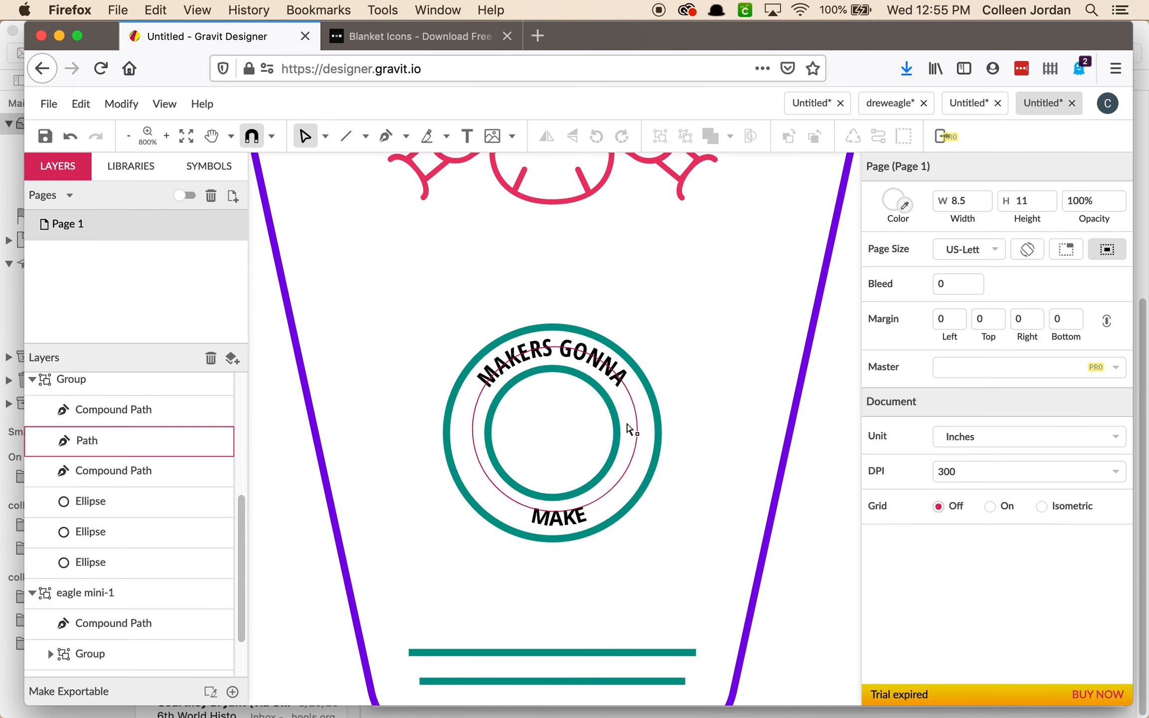
Fill the badge's MAKERS GONNA and MAKE lettering with the eagle's pink-red by sampling its colour.
{"action": "left_click", "coordinate": [623, 373]}
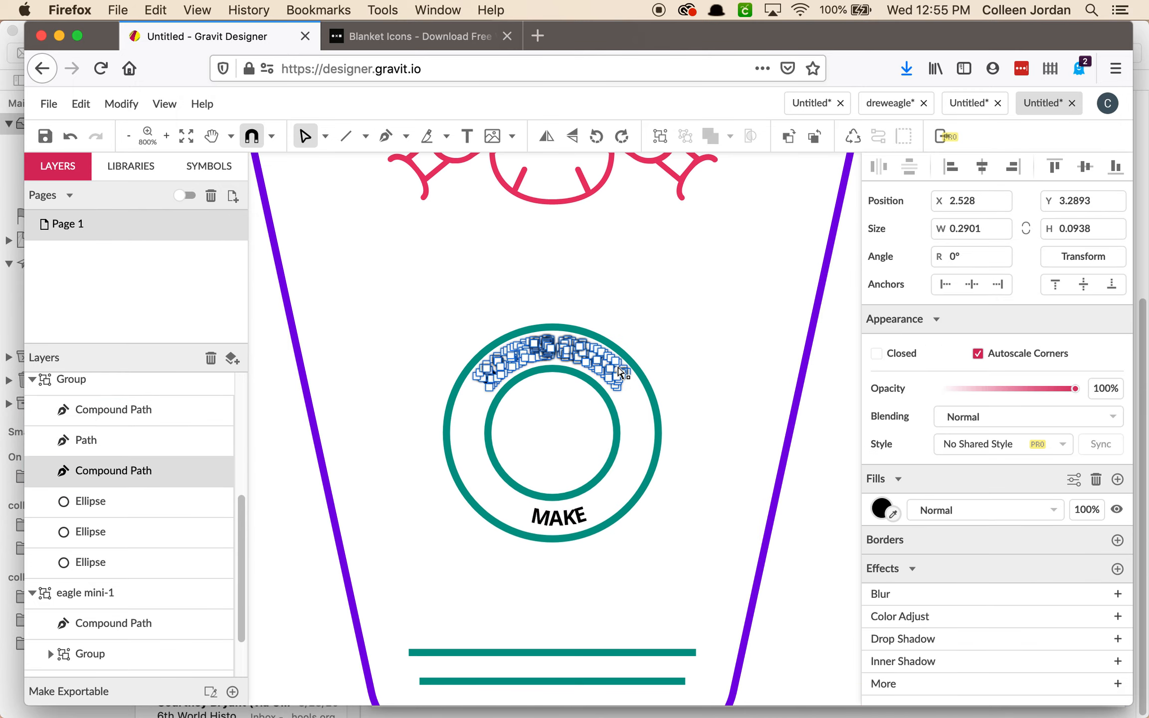
{"action": "left_click", "coordinate": [893, 513]}
{"action": "left_click", "coordinate": [680, 183]}
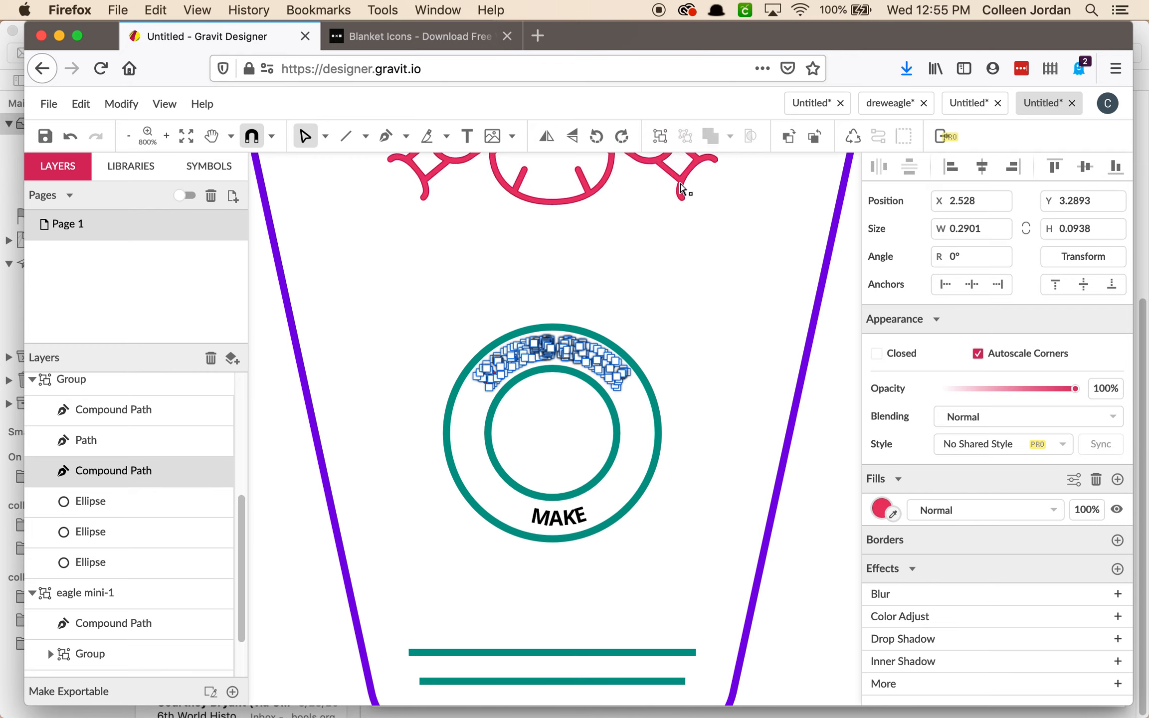
{"action": "left_click", "coordinate": [838, 542]}
{"action": "left_click", "coordinate": [597, 526]}
{"action": "left_click", "coordinate": [892, 515]}
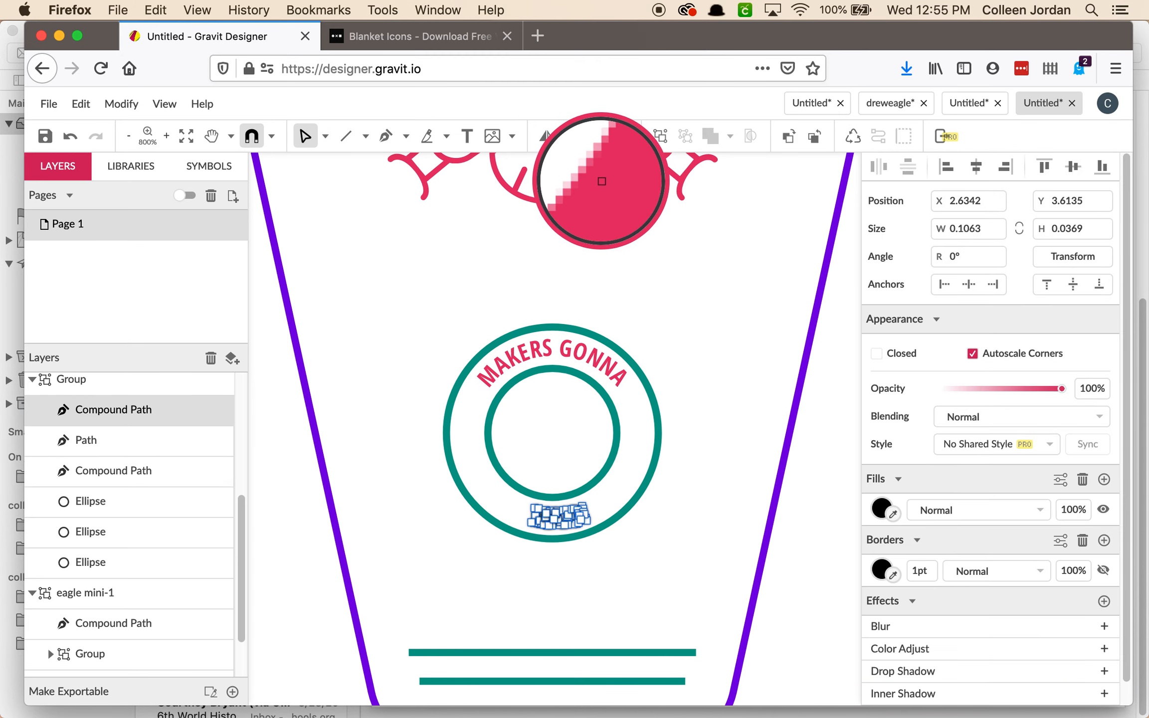
{"action": "left_click", "coordinate": [602, 181]}
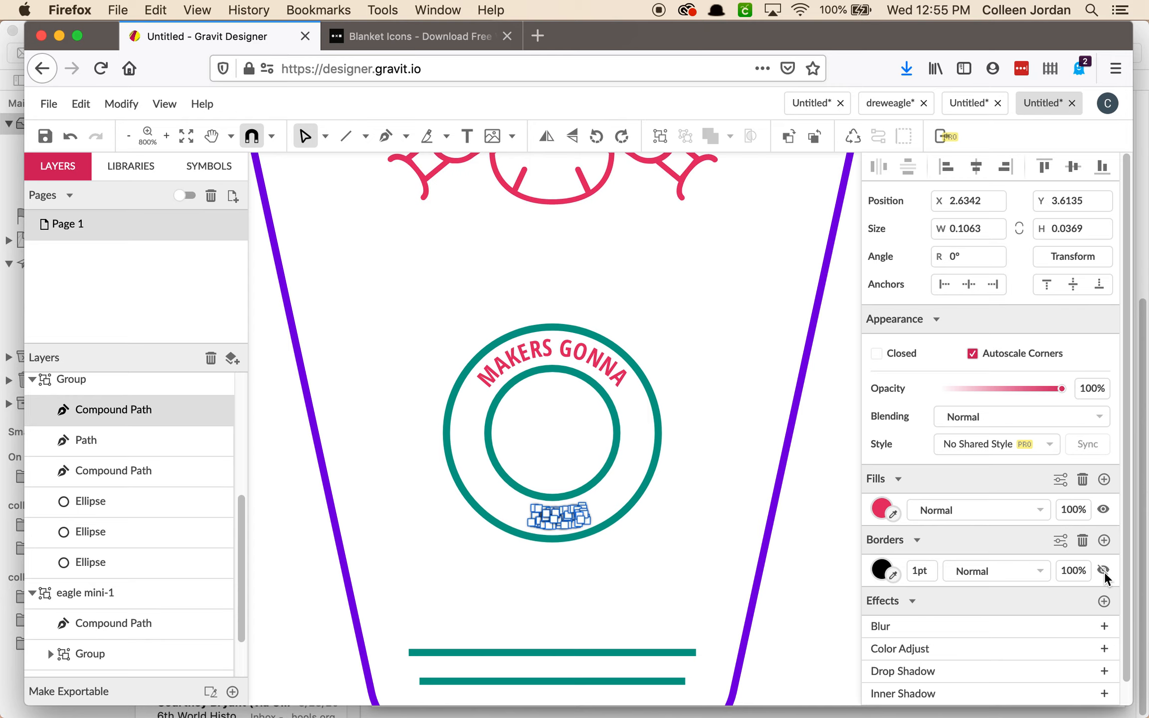
{"action": "left_click", "coordinate": [681, 503]}
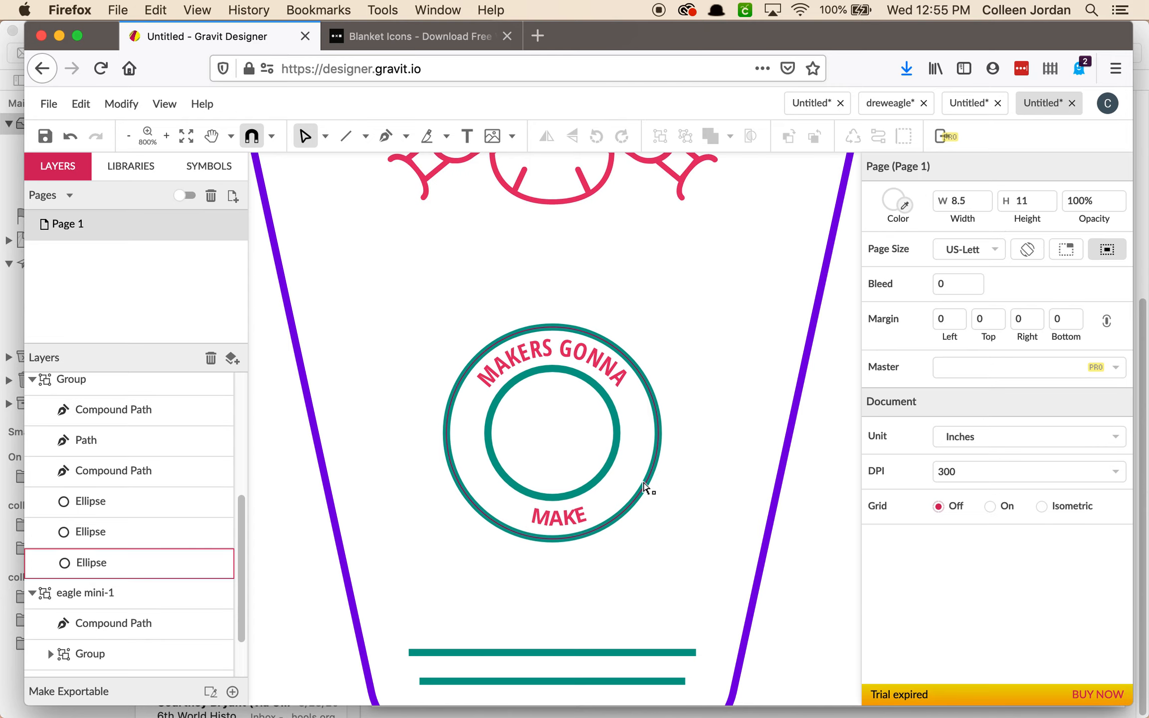
Convert the DREW MAKERSPACE text object above the eagle to a path.
{"action": "key", "text": "super+minus"}
{"action": "key", "text": "super+minus"}
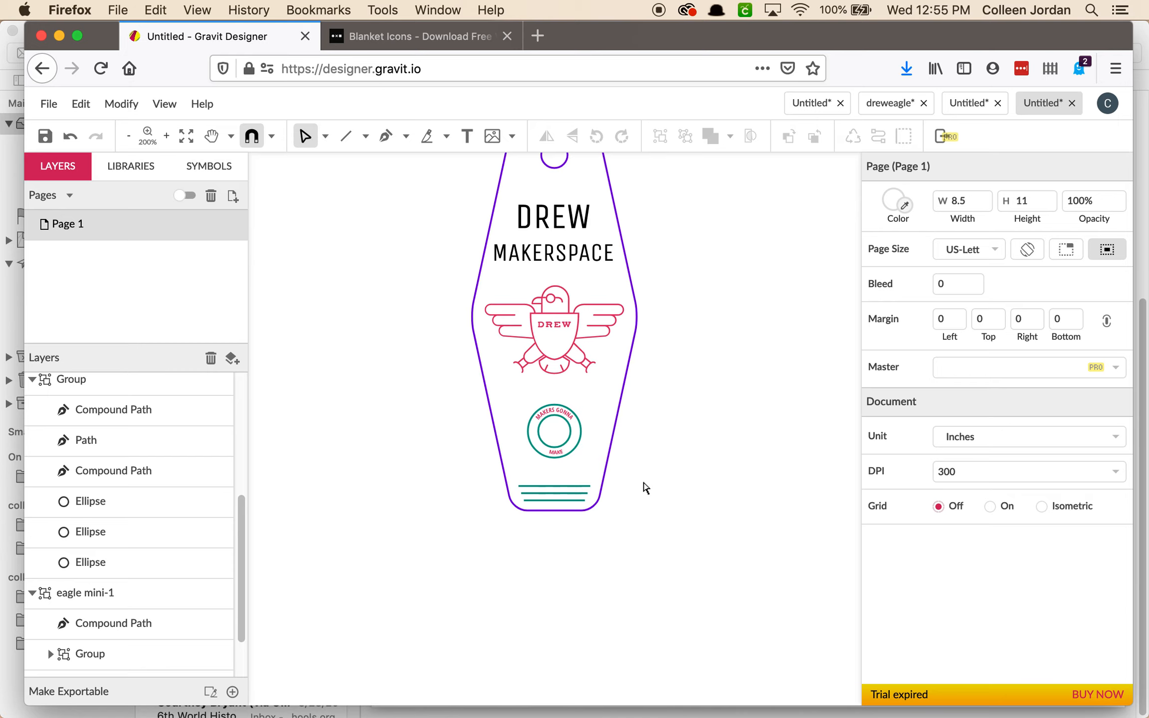
{"action": "left_click", "coordinate": [557, 226]}
{"action": "right_click", "coordinate": [558, 226]}
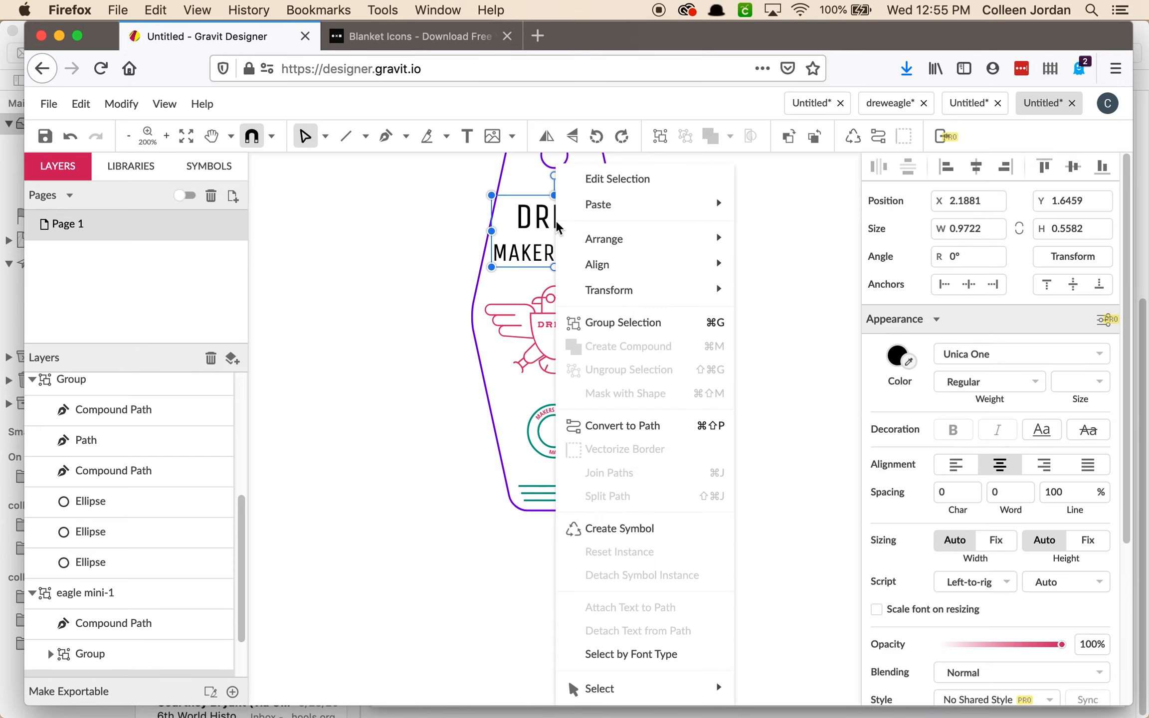
{"action": "left_click", "coordinate": [659, 432]}
{"action": "key", "text": "super+equal"}
{"action": "key", "text": "super+equal"}
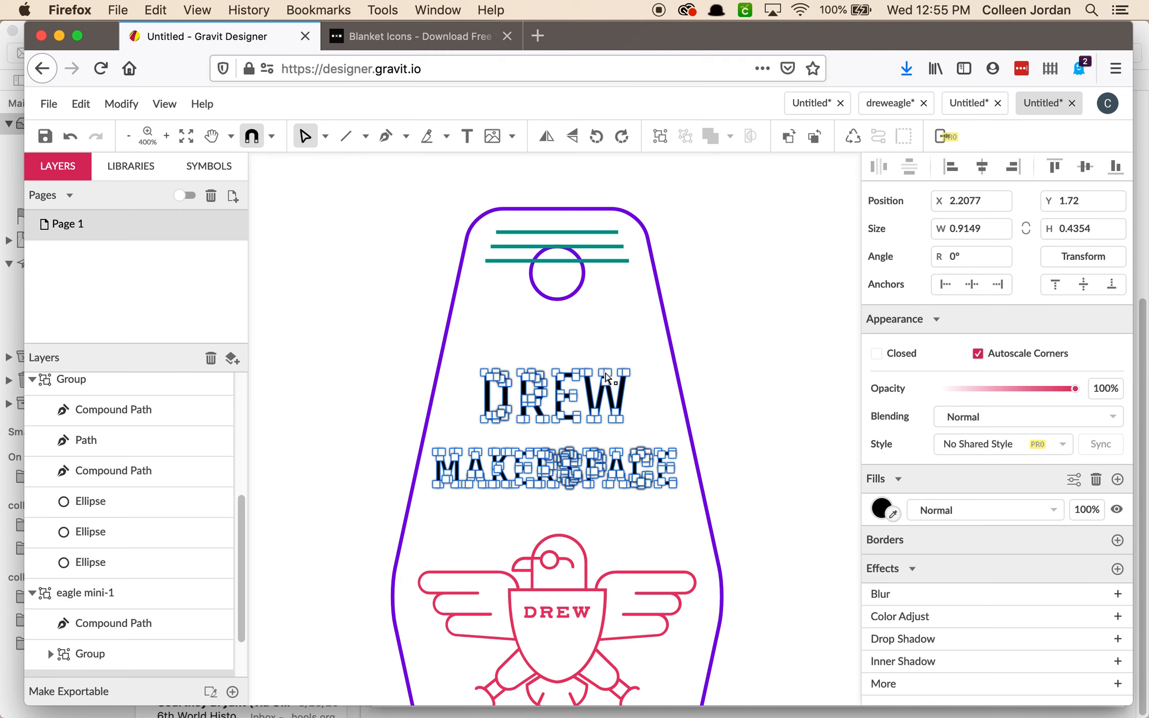
Fill the DREW MAKERSPACE lettering with the pink-red sampled from the eagle's head outline.
{"action": "scroll", "coordinate": [608, 377], "scroll_direction": "down", "scroll_amount": 2}
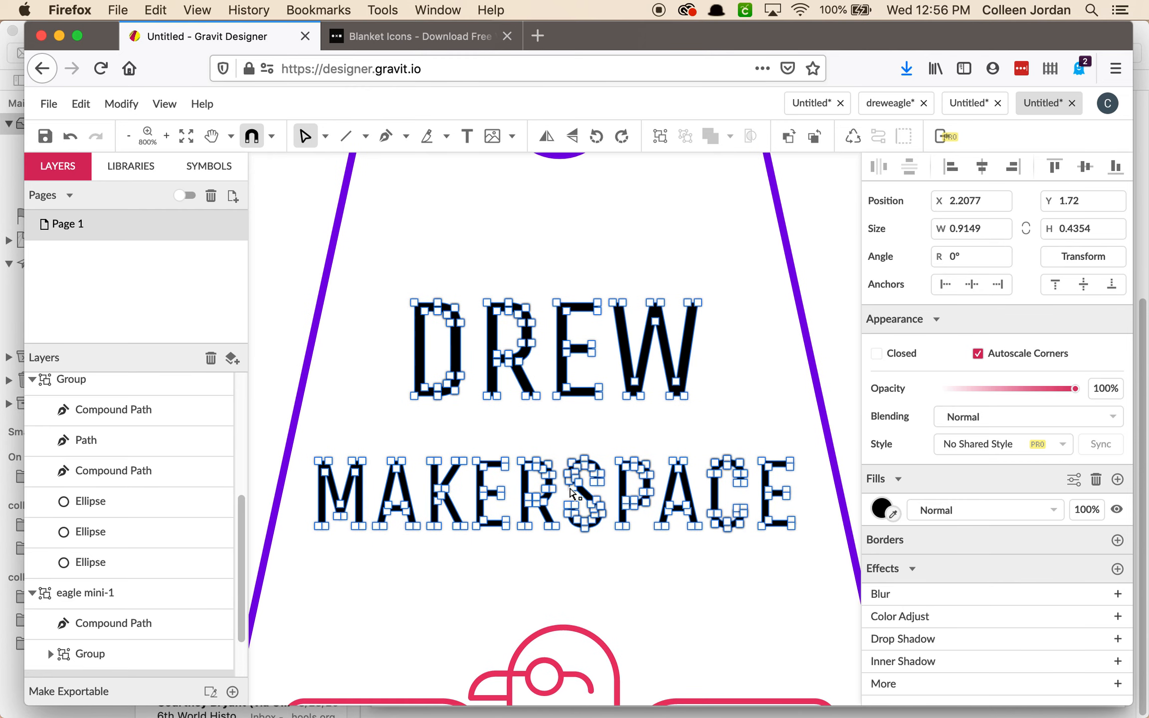
{"action": "left_click", "coordinate": [893, 513]}
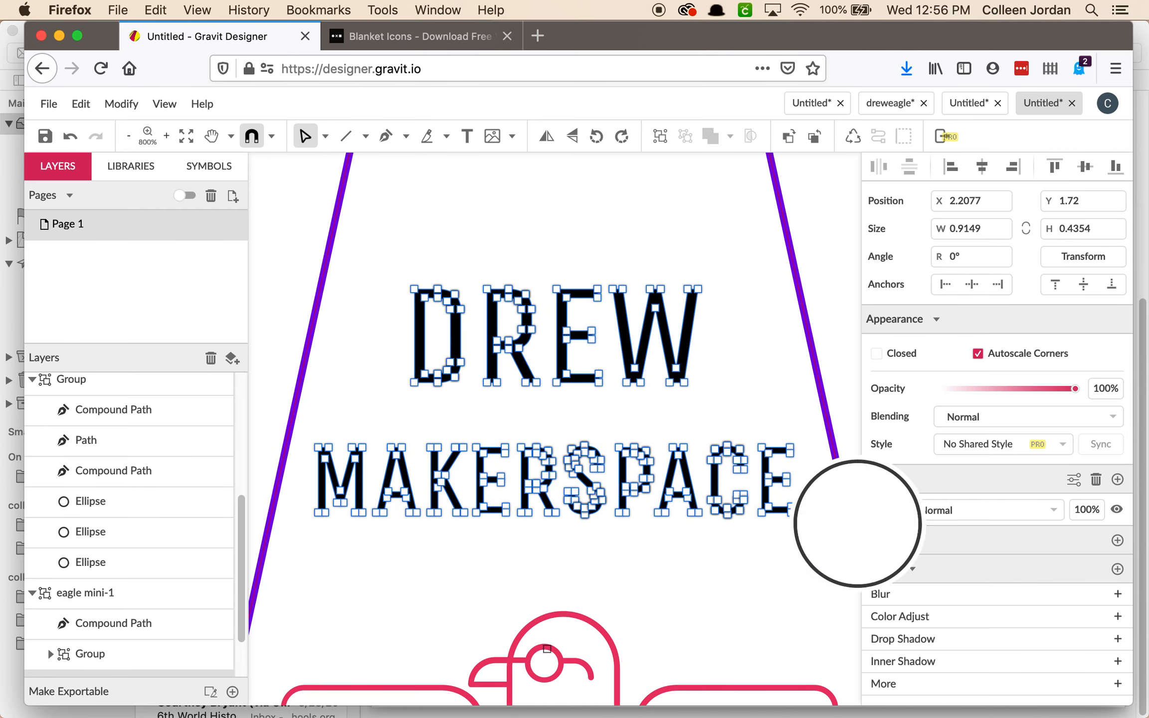
{"action": "left_click", "coordinate": [563, 613]}
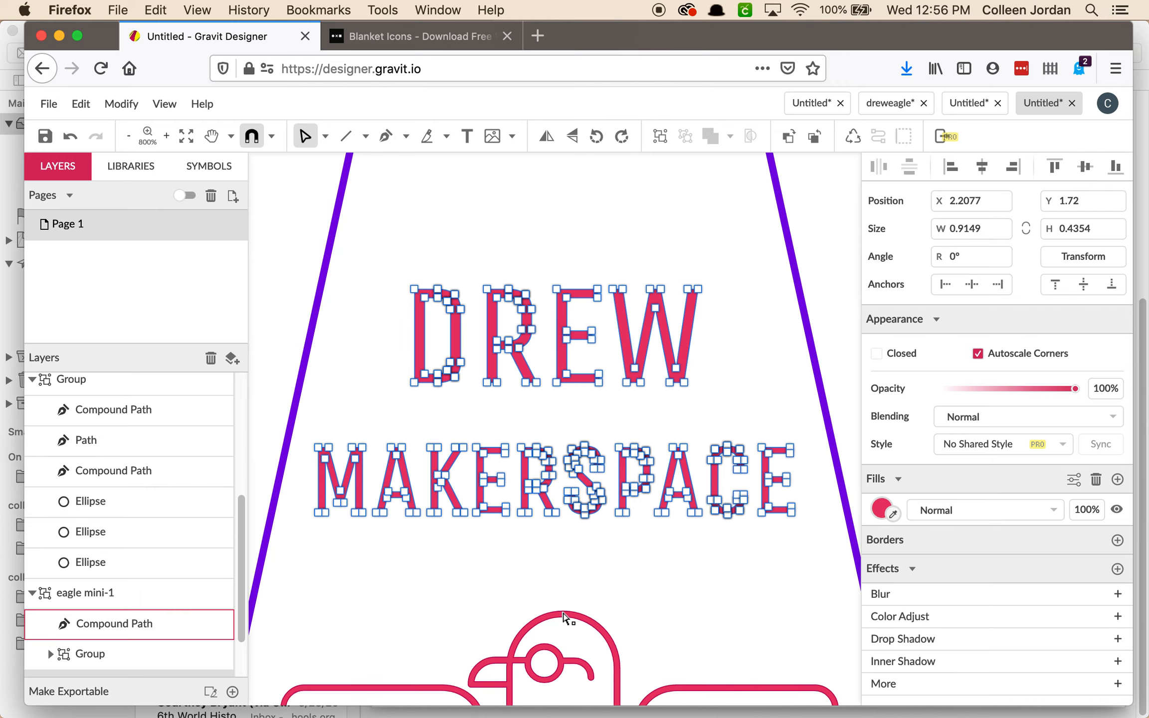
{"action": "key", "text": "super+minus"}
{"action": "key", "text": "super+minus"}
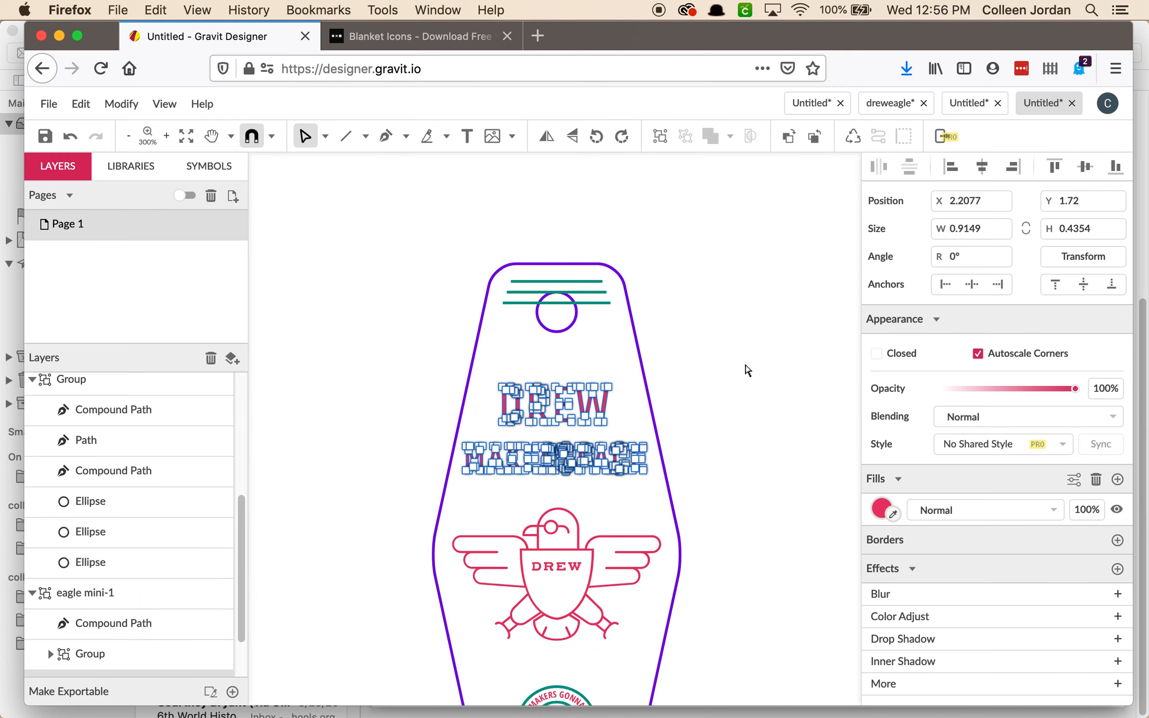
{"action": "left_click", "coordinate": [760, 499]}
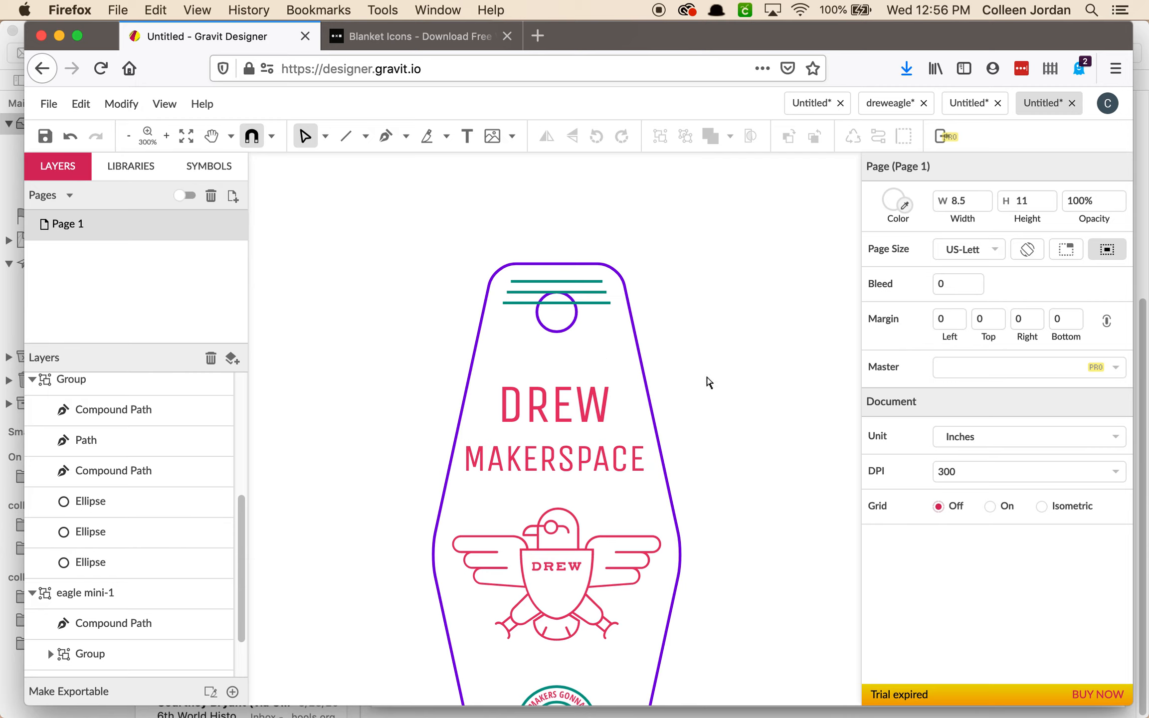
Set the border colour of the key ring hole near the tag's upper edge to blue (#0000FF).
{"action": "scroll", "coordinate": [695, 432], "scroll_direction": "down", "scroll_amount": 2}
{"action": "scroll", "coordinate": [695, 432], "scroll_direction": "down", "scroll_amount": 2}
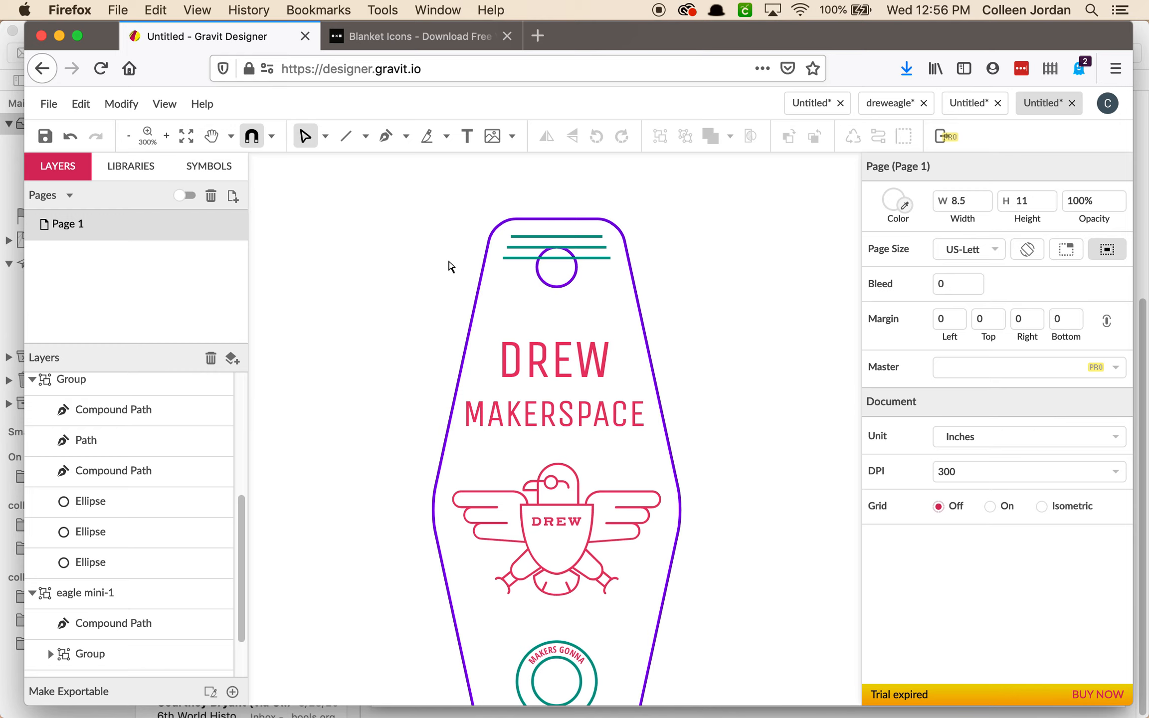
{"action": "left_click", "coordinate": [576, 281]}
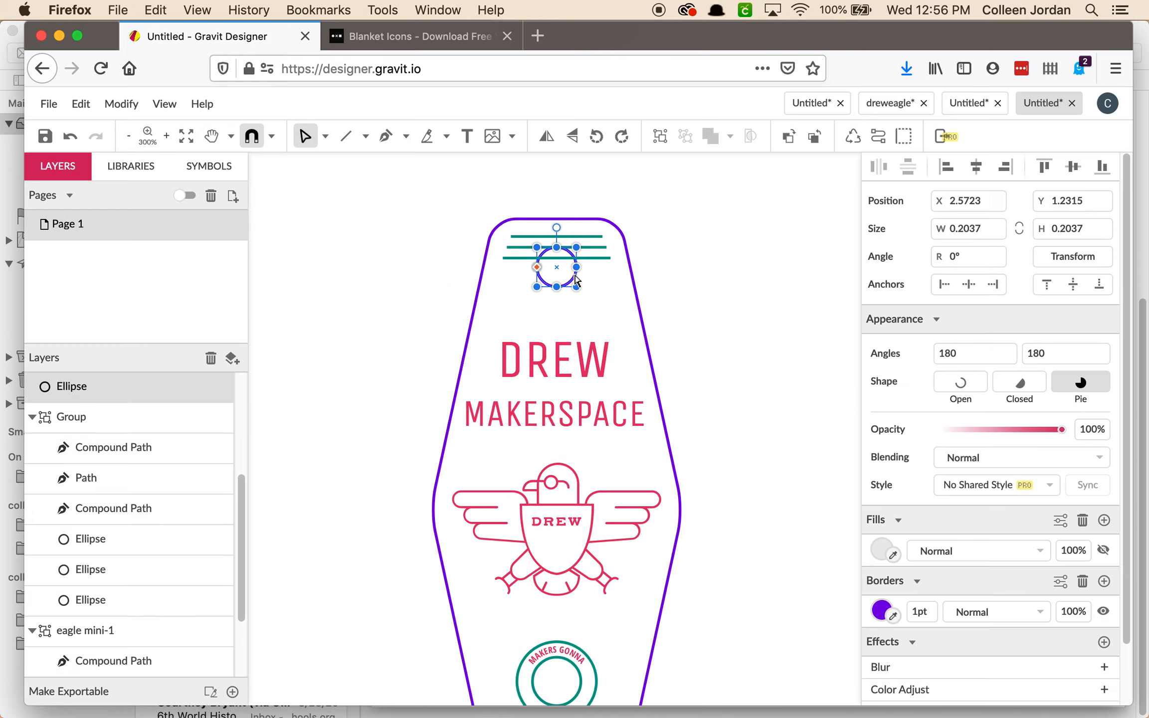
{"action": "left_click", "coordinate": [632, 280]}
{"action": "scroll", "coordinate": [717, 389], "scroll_direction": "down", "scroll_amount": 1}
{"action": "scroll", "coordinate": [717, 388], "scroll_direction": "down", "scroll_amount": 2}
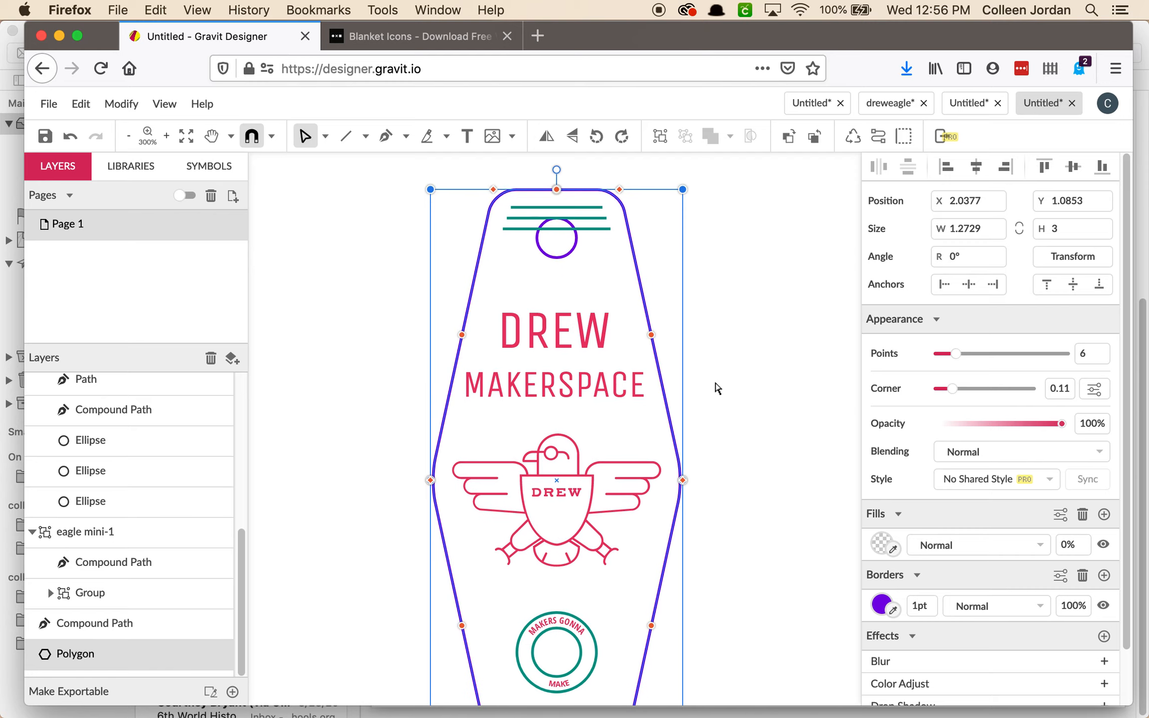
{"action": "scroll", "coordinate": [720, 482], "scroll_direction": "down", "scroll_amount": 1}
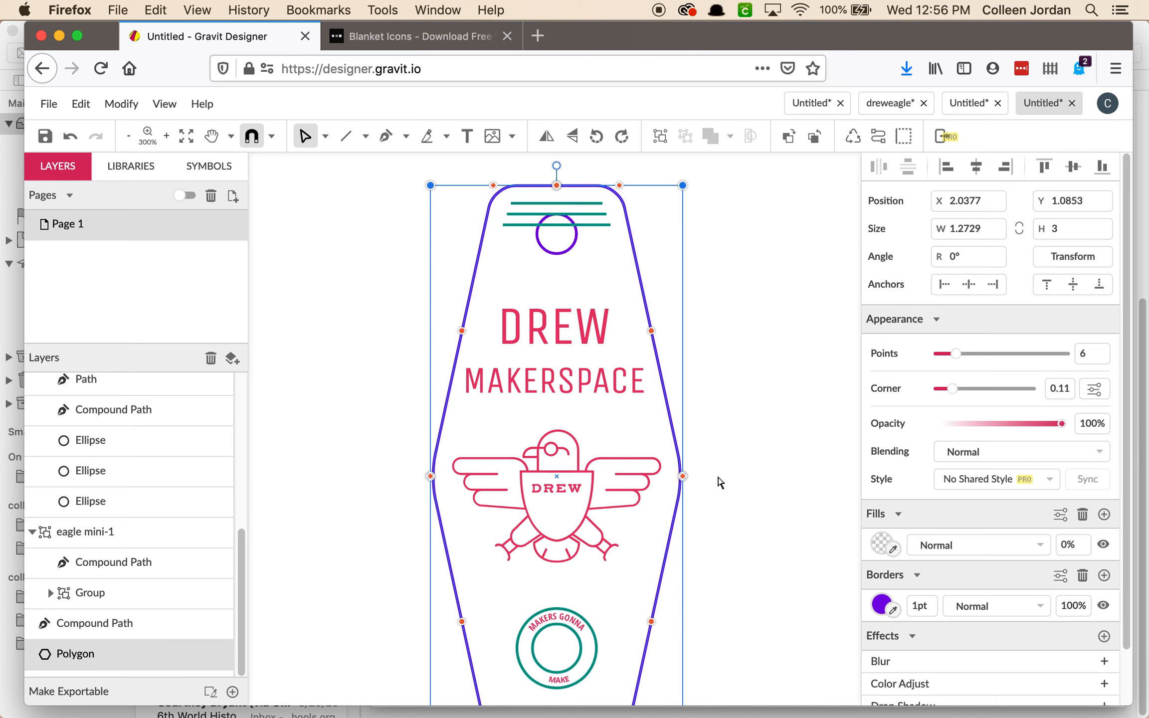
{"action": "left_click", "coordinate": [559, 248]}
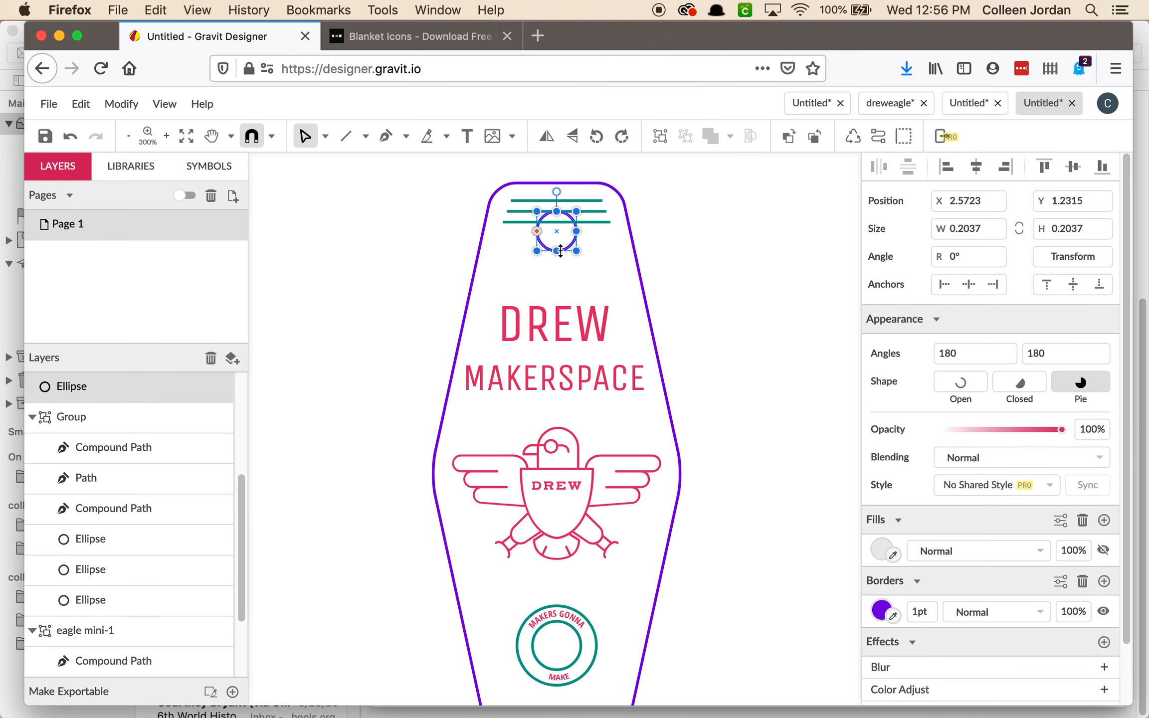
{"action": "left_click", "coordinate": [882, 611]}
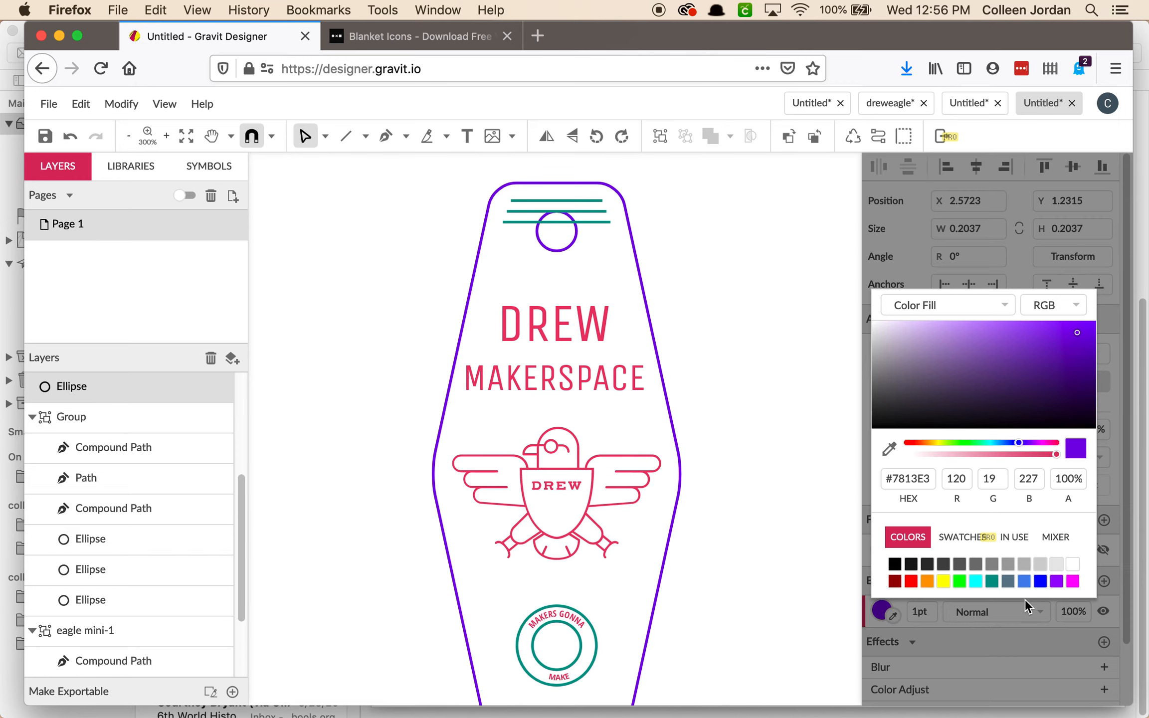
{"action": "left_click", "coordinate": [1042, 584]}
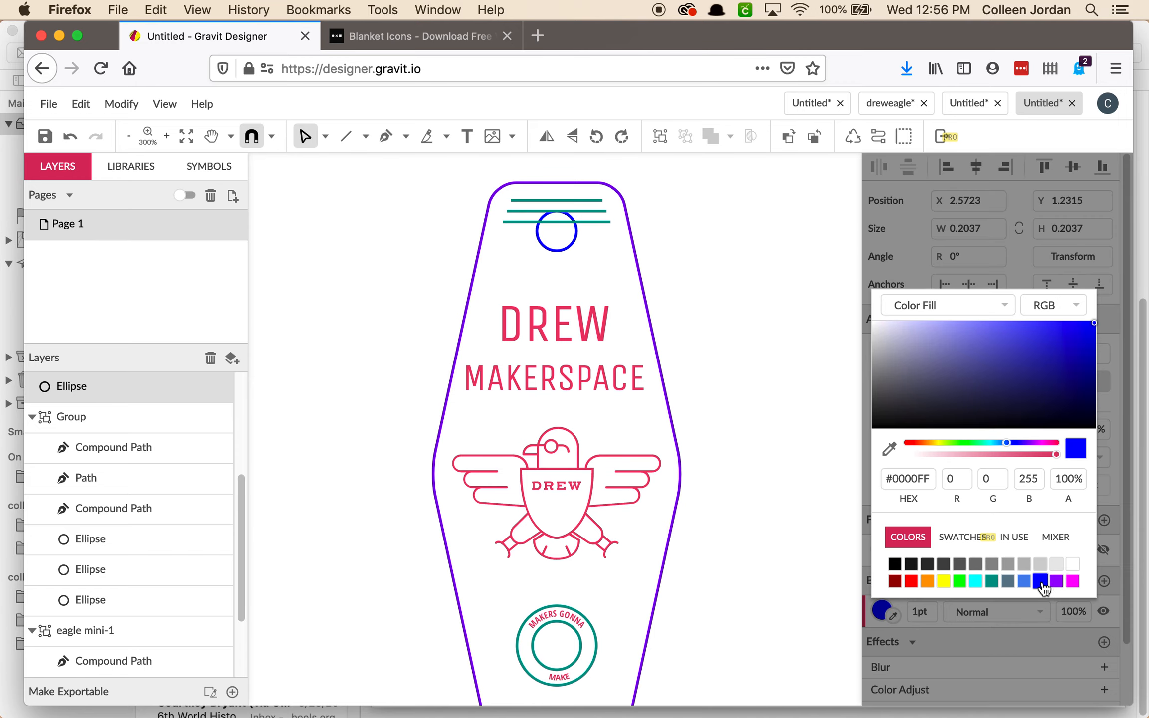
{"action": "left_click", "coordinate": [813, 365]}
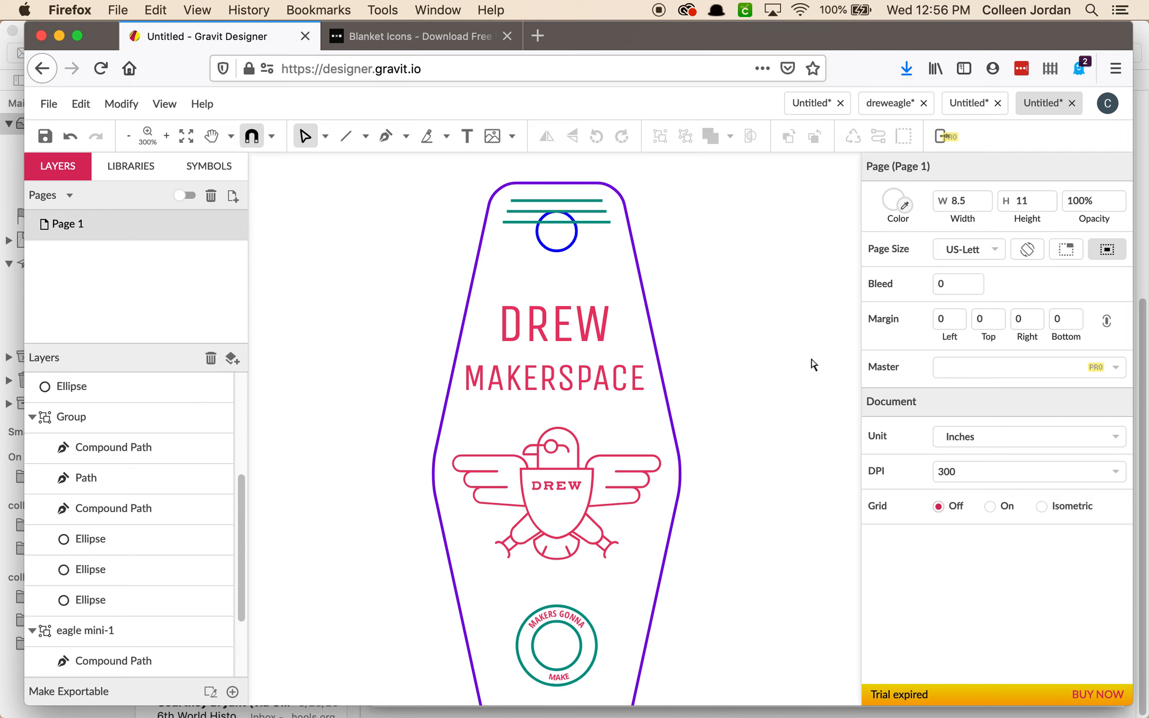
Save the finished key tag design to the cloud under the name "eagle keychain- gravit".
{"action": "key", "text": "super+minus"}
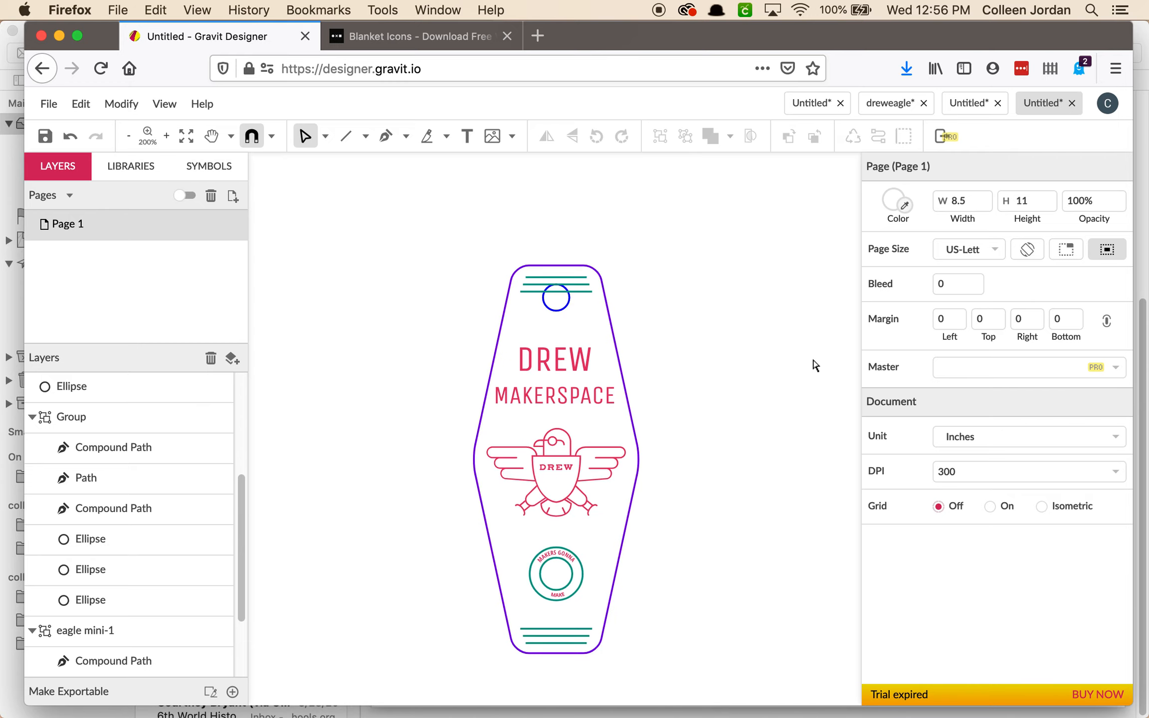
{"action": "scroll", "coordinate": [793, 389], "scroll_direction": "down", "scroll_amount": 1}
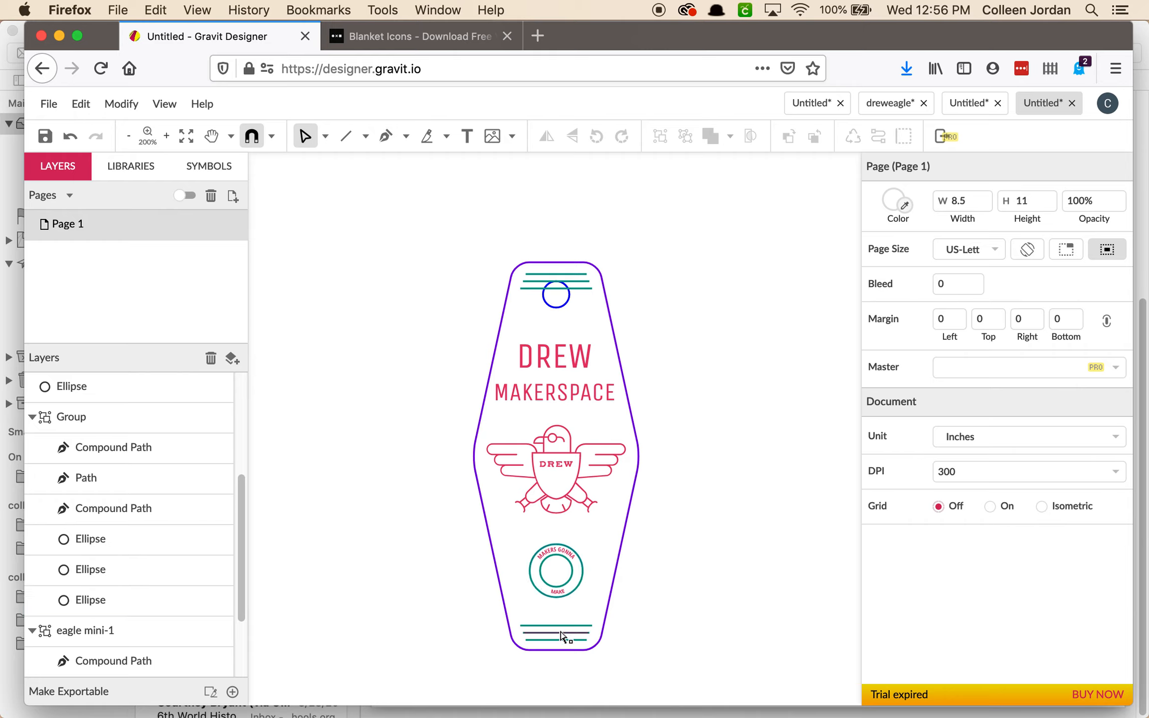
{"action": "left_click", "coordinate": [584, 365]}
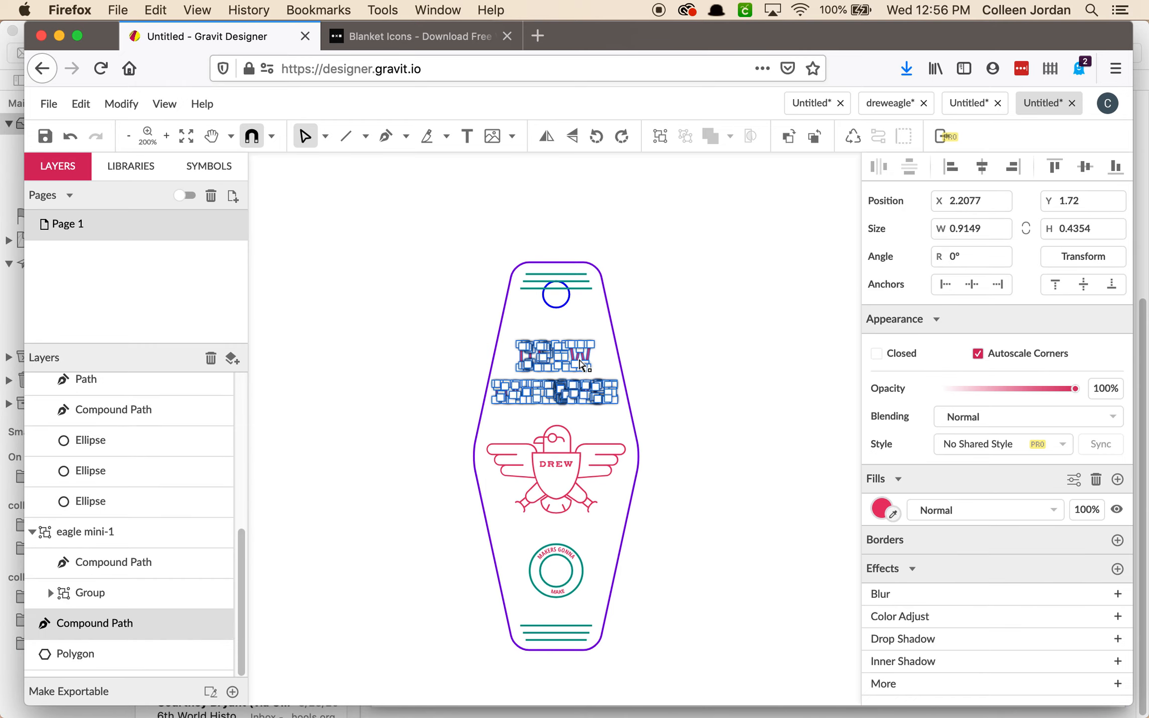
{"action": "left_click", "coordinate": [828, 312]}
{"action": "left_click", "coordinate": [48, 103]}
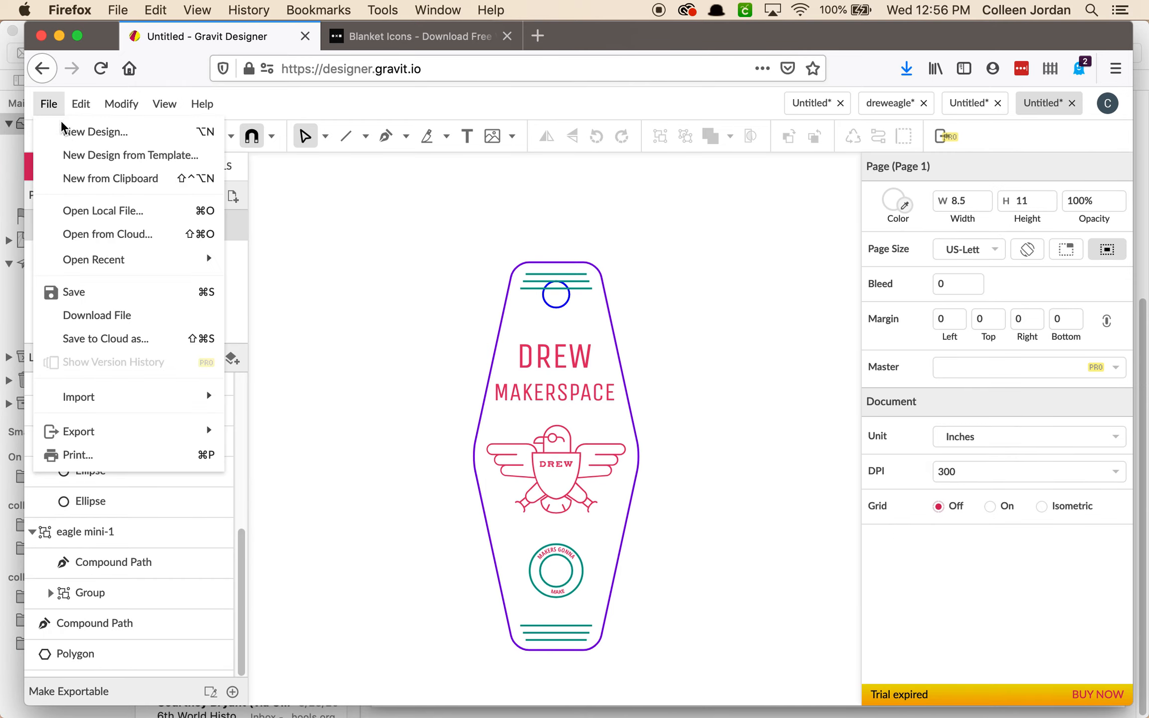
{"action": "left_click", "coordinate": [106, 292]}
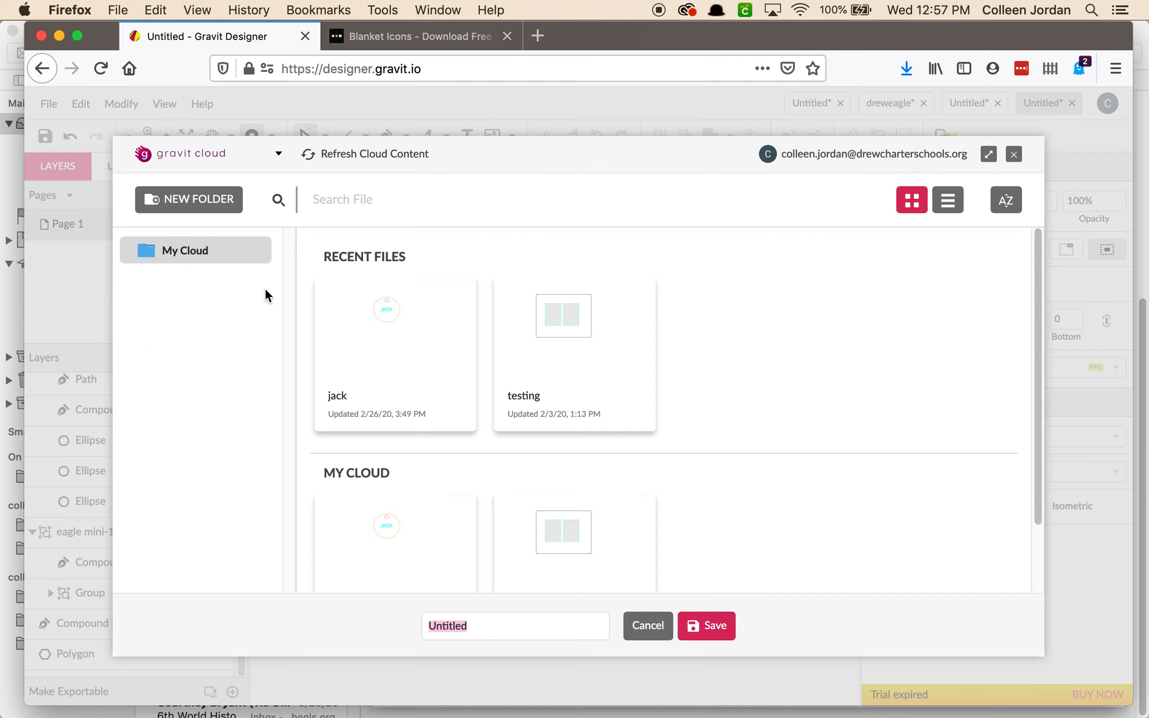
{"action": "type", "text": "eagle keychain- gravit"}
{"action": "key", "text": "Return"}
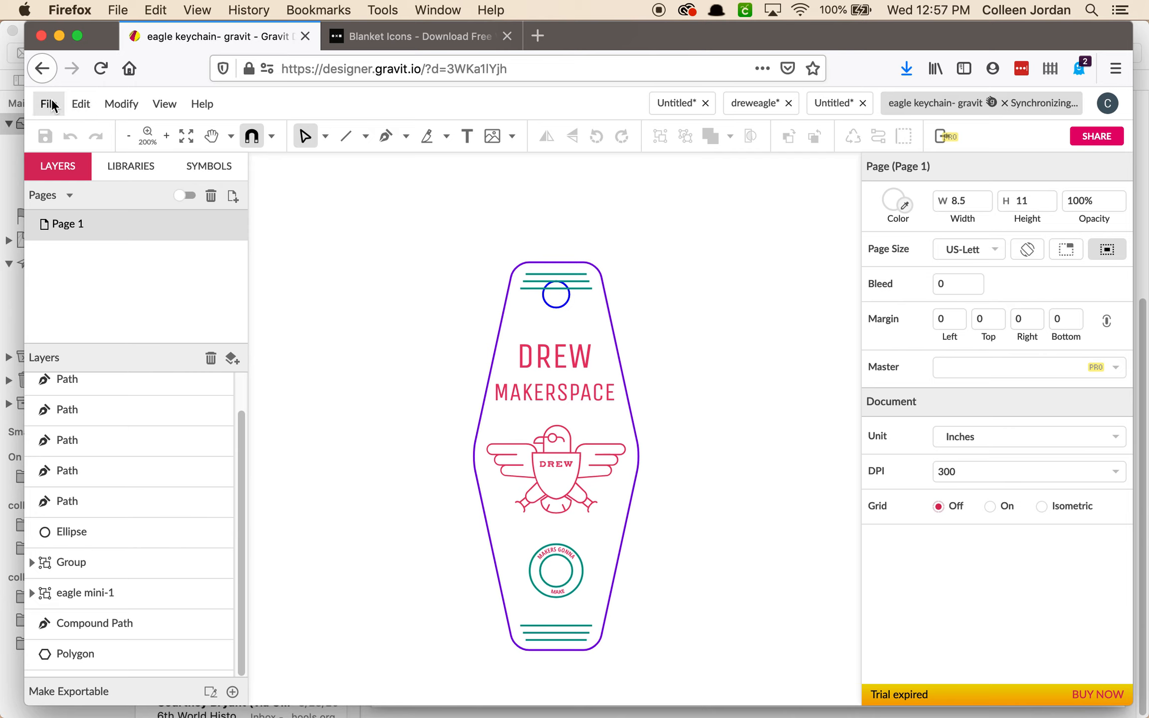
Export the key tag design as Scalable Vector Graphics (.svg) and save the file to the computer.
{"action": "left_click", "coordinate": [52, 105]}
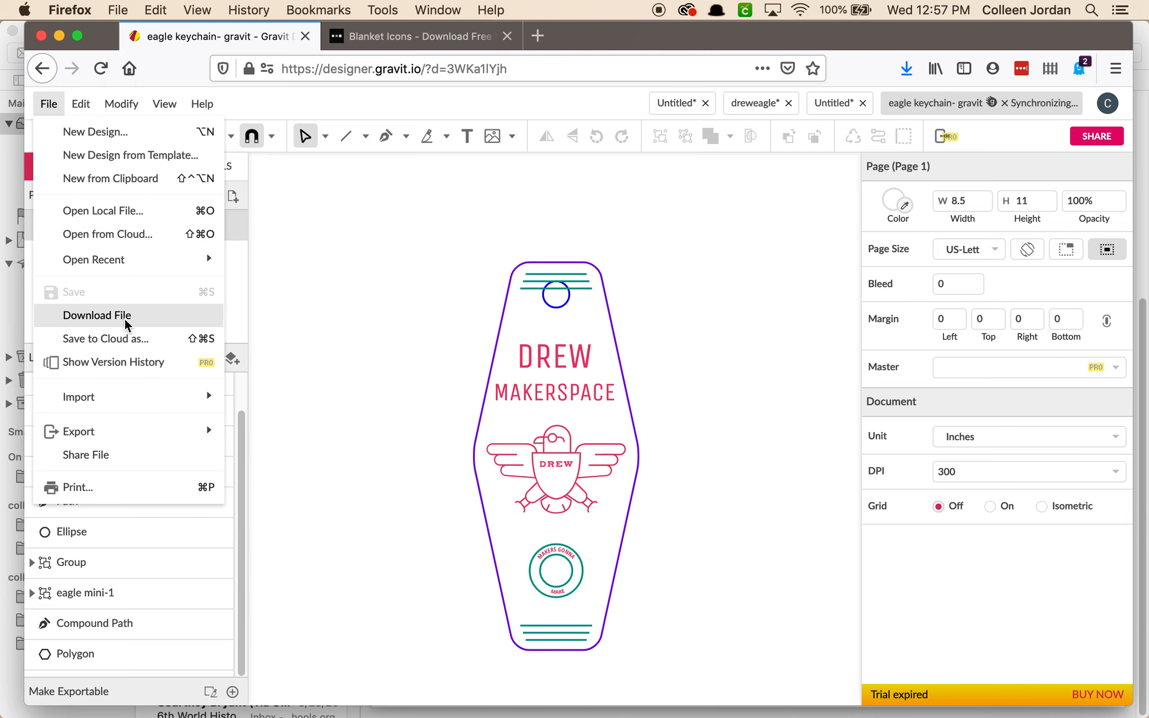
{"action": "mouse_move", "coordinate": [120, 432]}
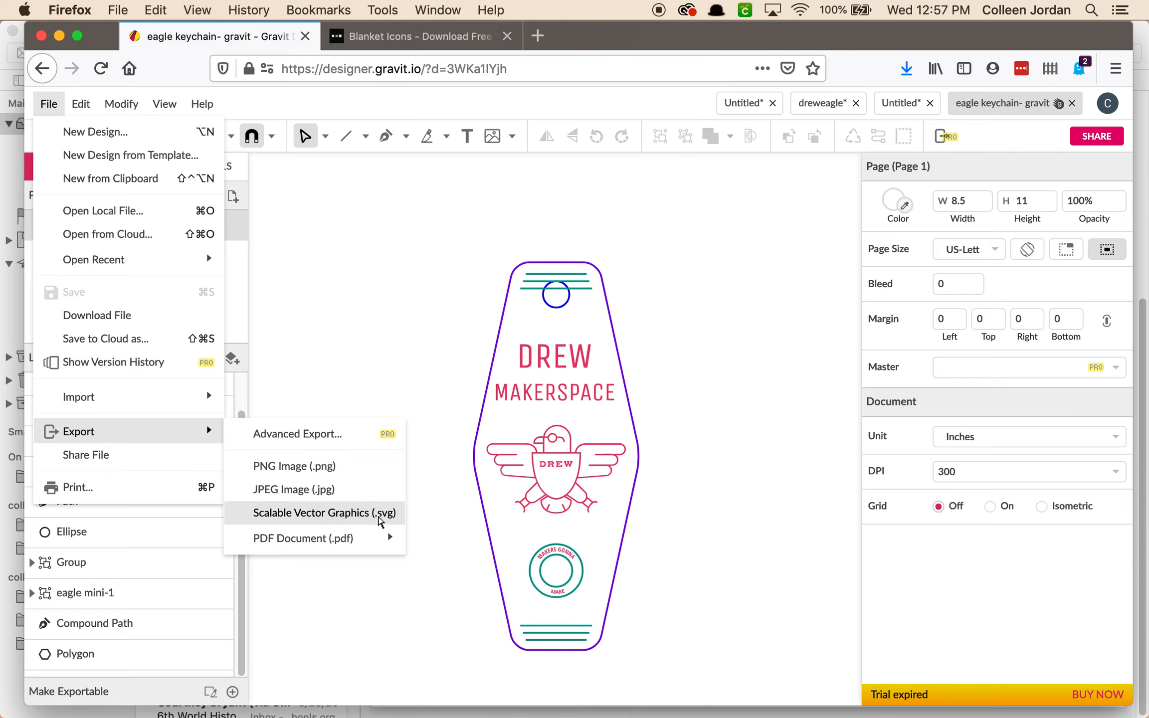
{"action": "left_click", "coordinate": [379, 520]}
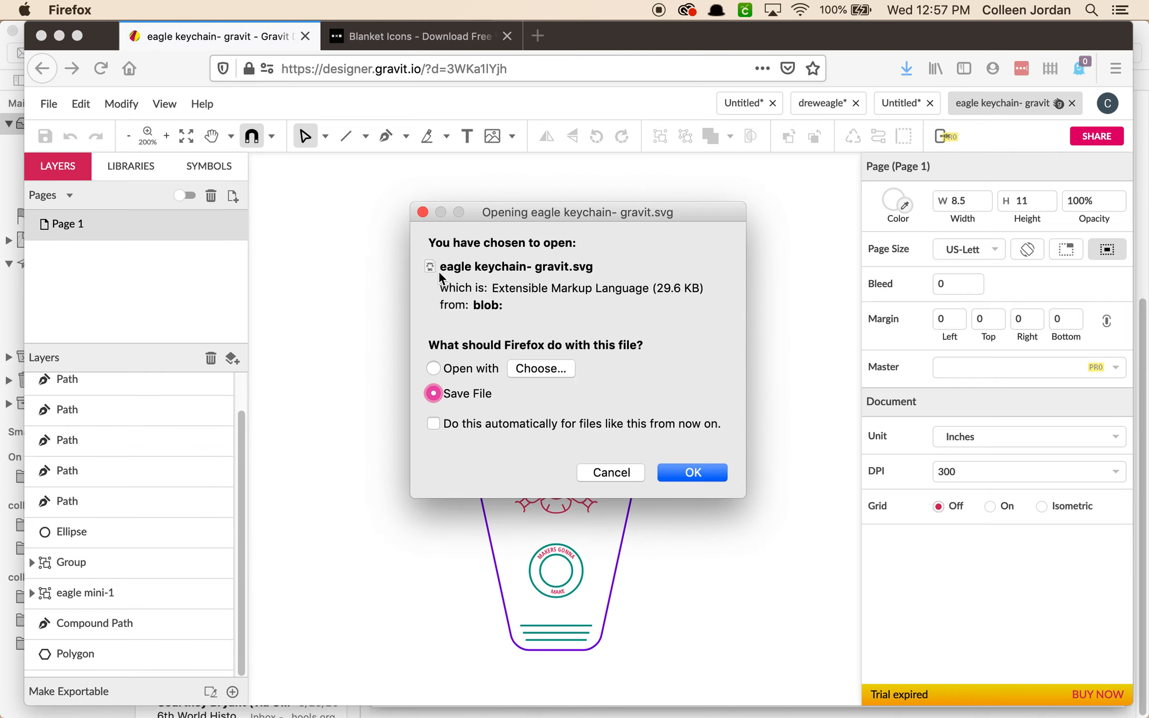
{"action": "left_click", "coordinate": [693, 472]}
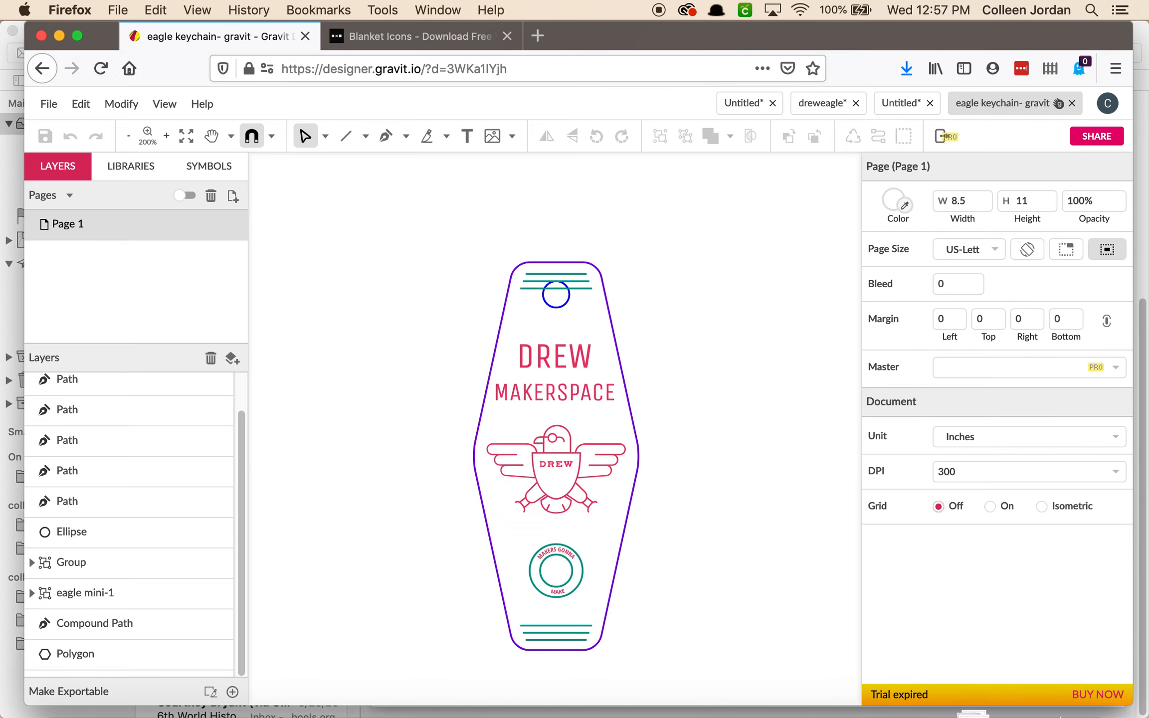
Check the downloads folder for the exported file eagle keychain- gravit.svg.
{"action": "mouse_move", "coordinate": [1013, 693]}
{"action": "left_click", "coordinate": [973, 691]}
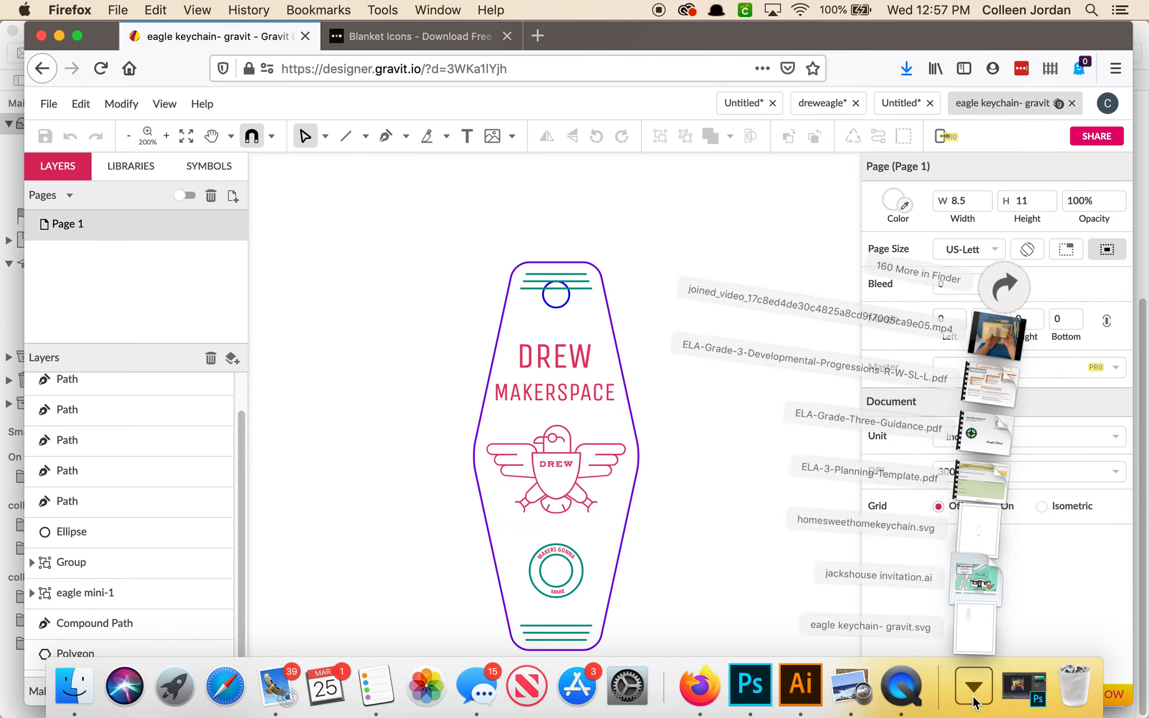
{"action": "left_click", "coordinate": [966, 696]}
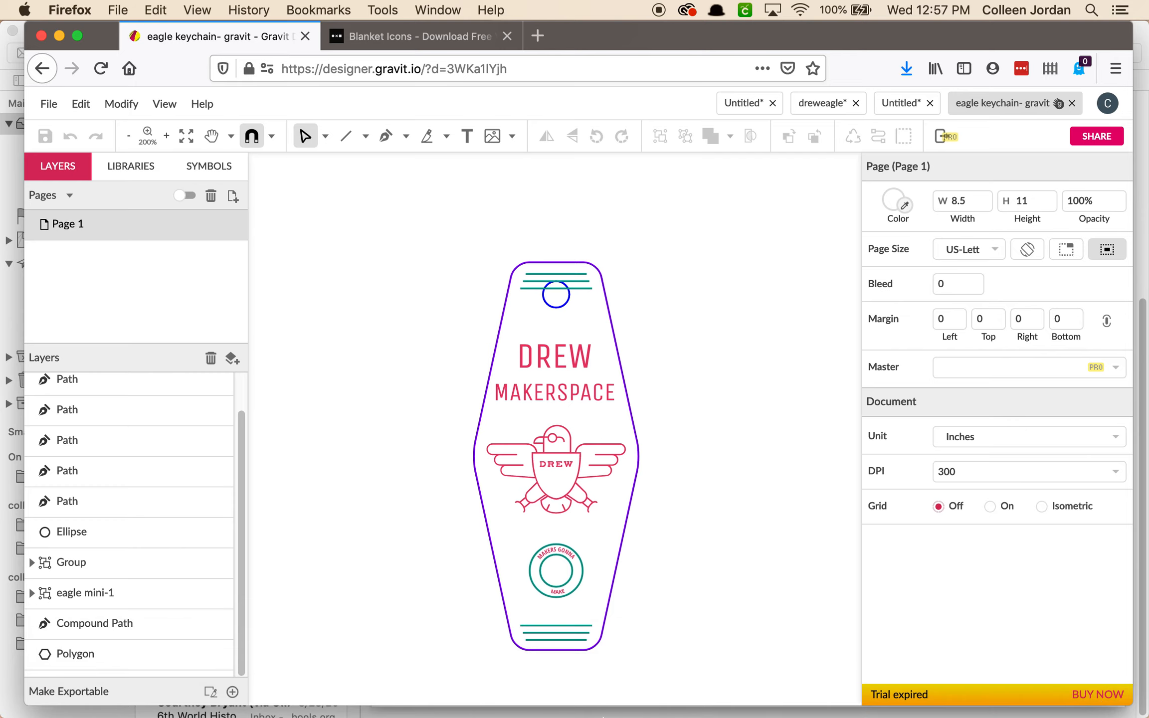
{"action": "left_click", "coordinate": [898, 696]}
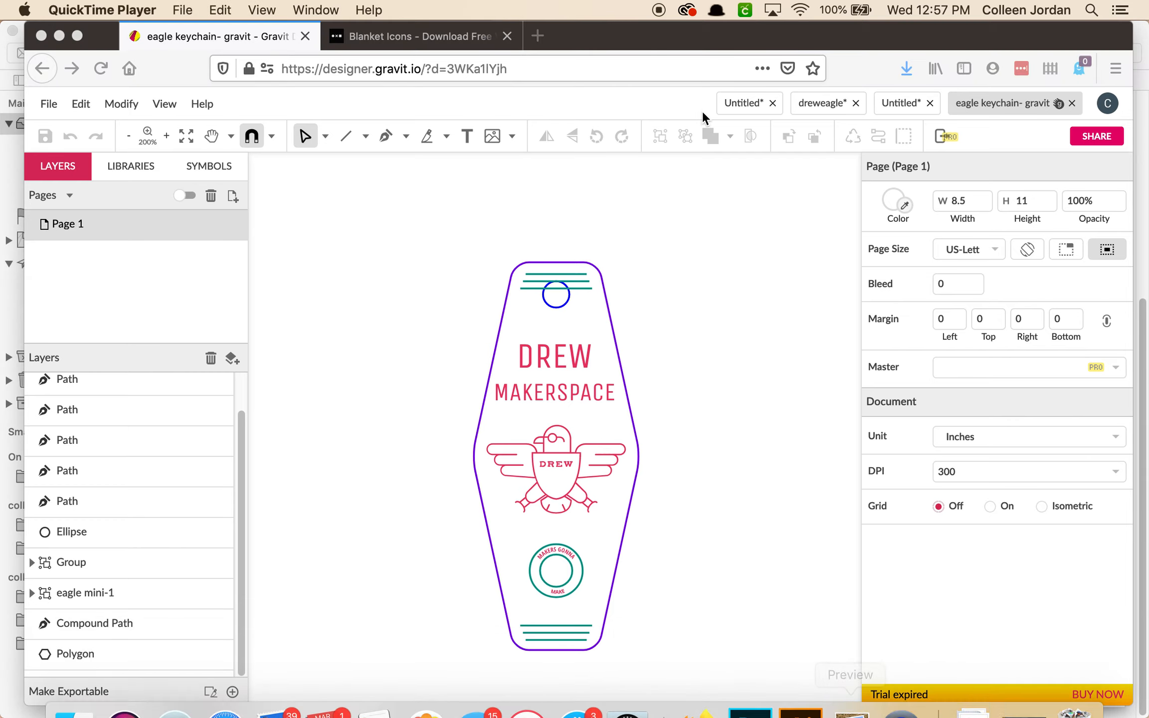